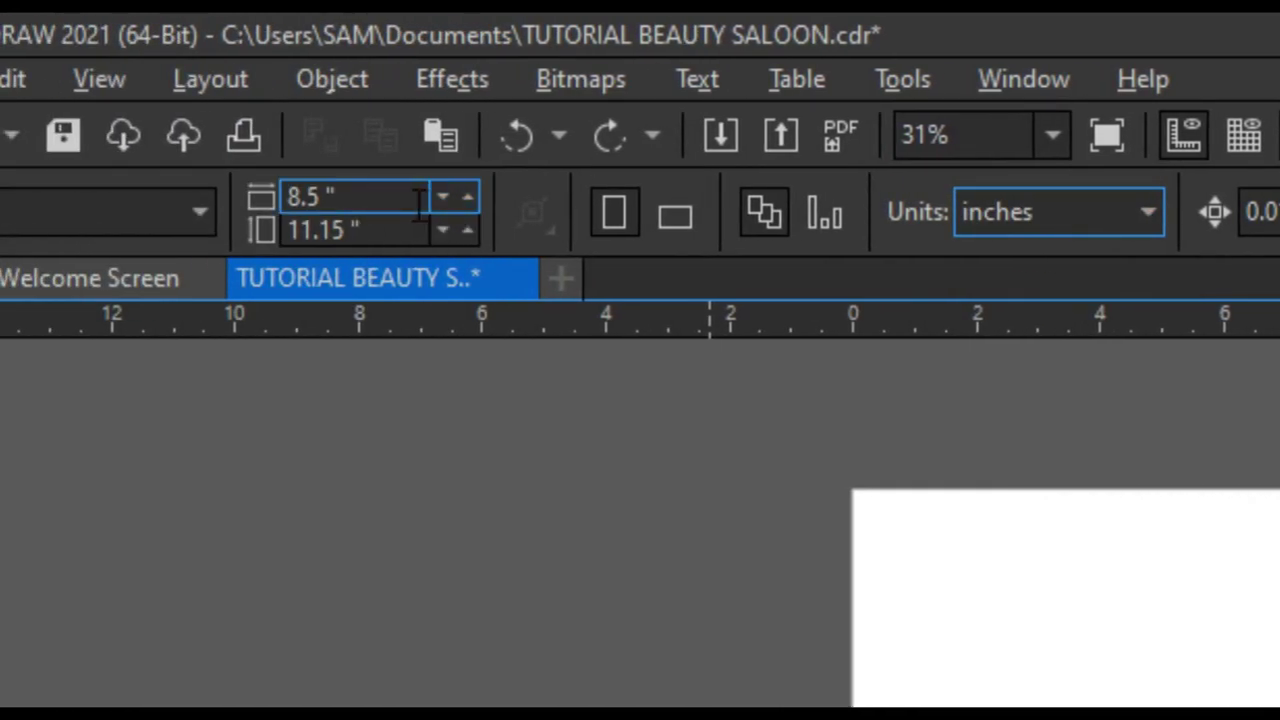
Step: Set the page size to 5 inches wide by 8 inches high
{"action": "left_click", "coordinate": [420, 203]}
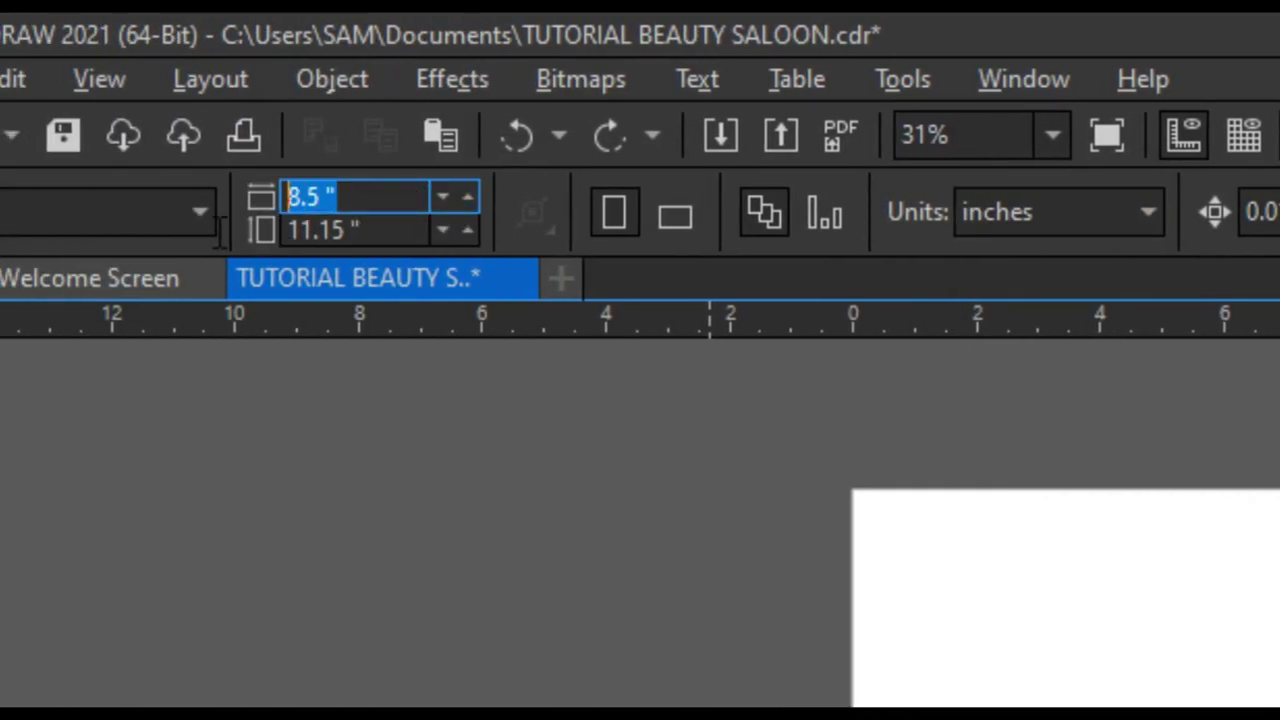
{"action": "type", "text": "6"}
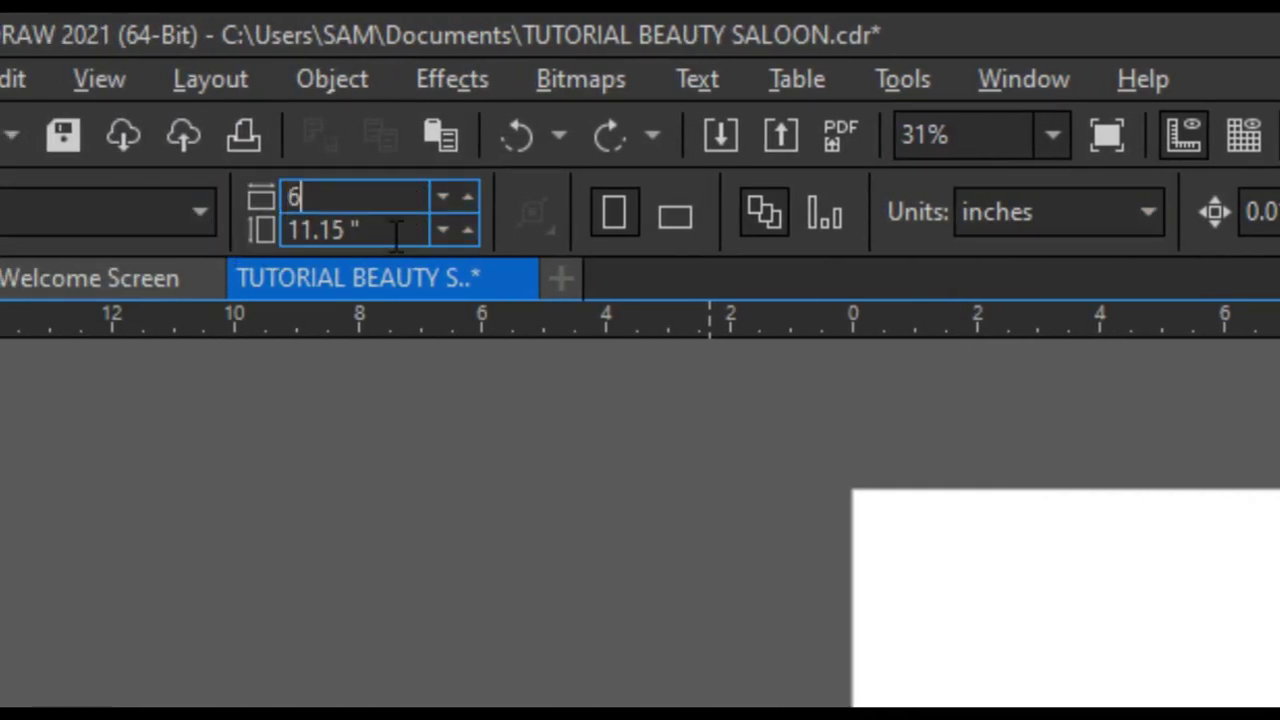
{"action": "key", "text": "Tab"}
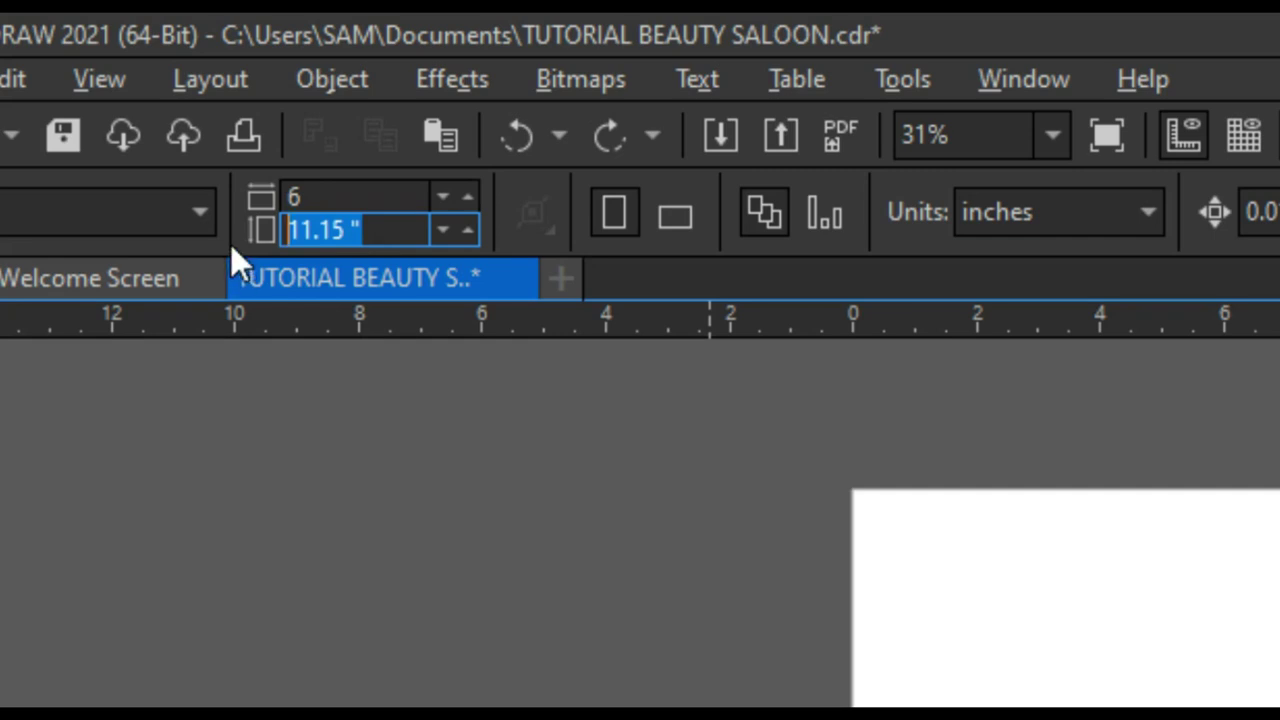
{"action": "key", "text": "shift+Tab"}
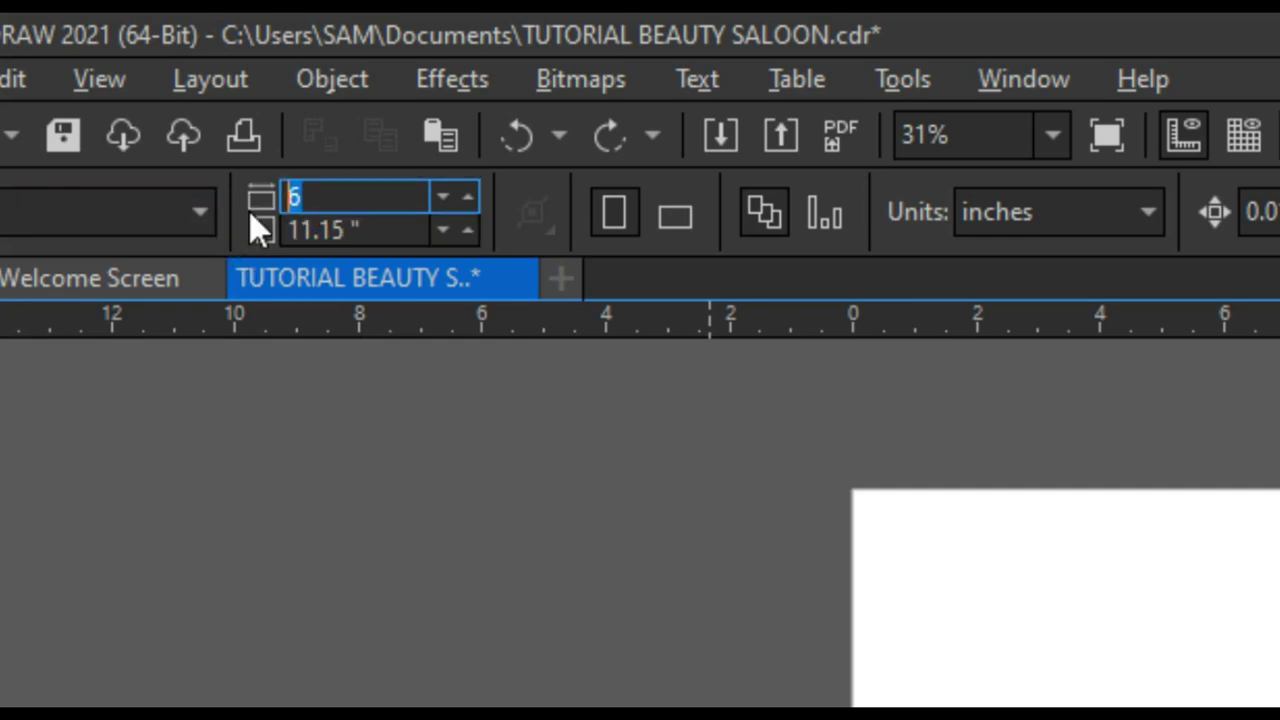
{"action": "type", "text": "5"}
{"action": "key", "text": "Tab"}
{"action": "type", "text": "8"}
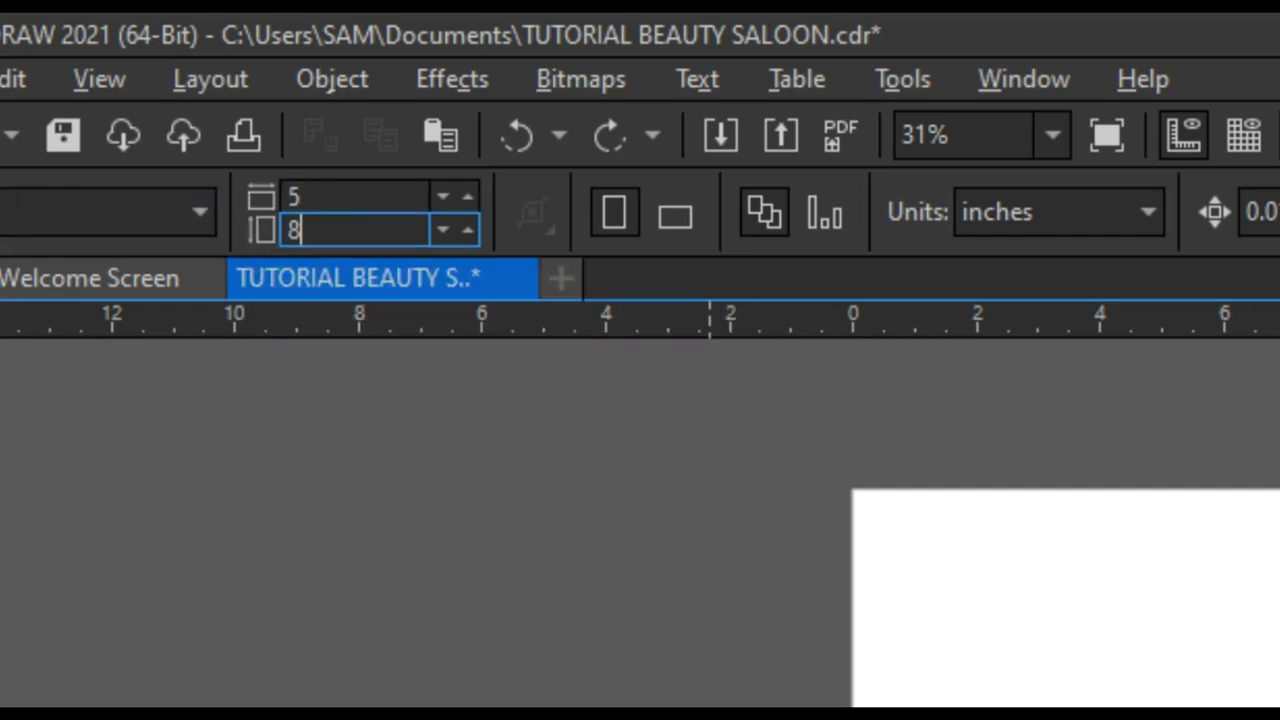
{"action": "key", "text": "Return"}
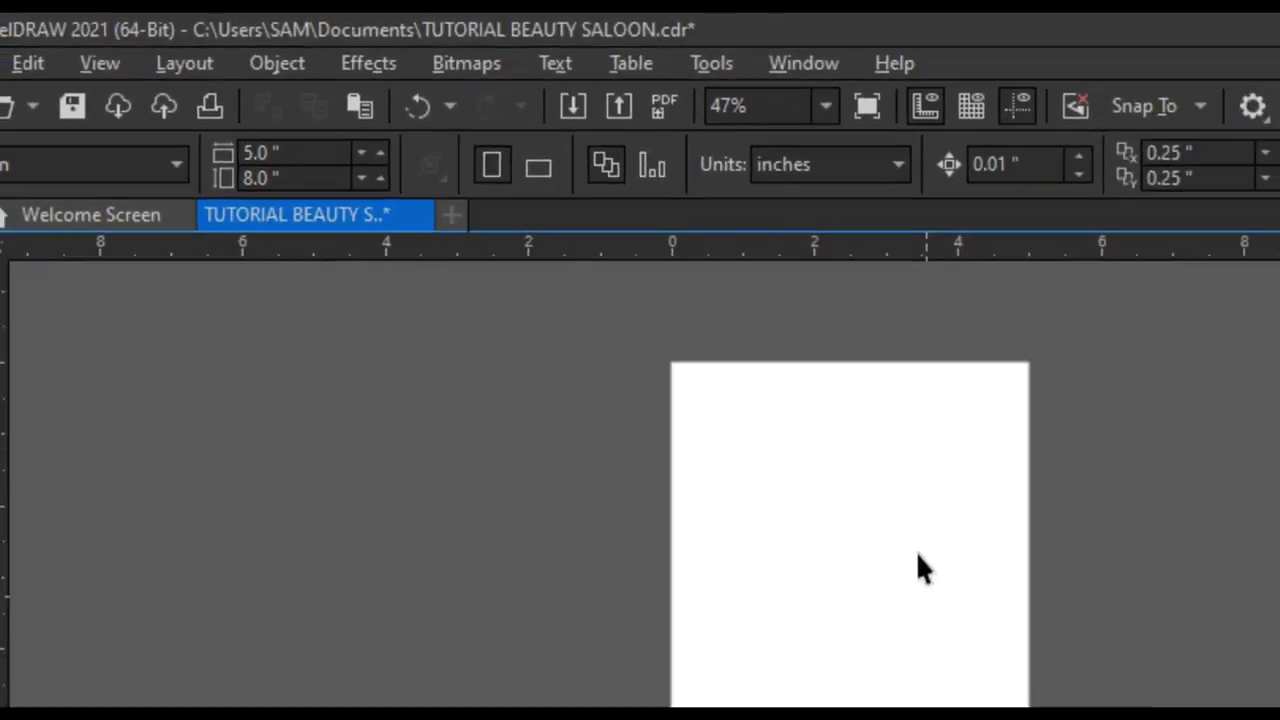
Step: Draw a rectangle and set its size to 5 inches wide by 8 inches high
{"action": "scroll", "coordinate": [625, 330], "scroll_direction": "up", "scroll_amount": 1}
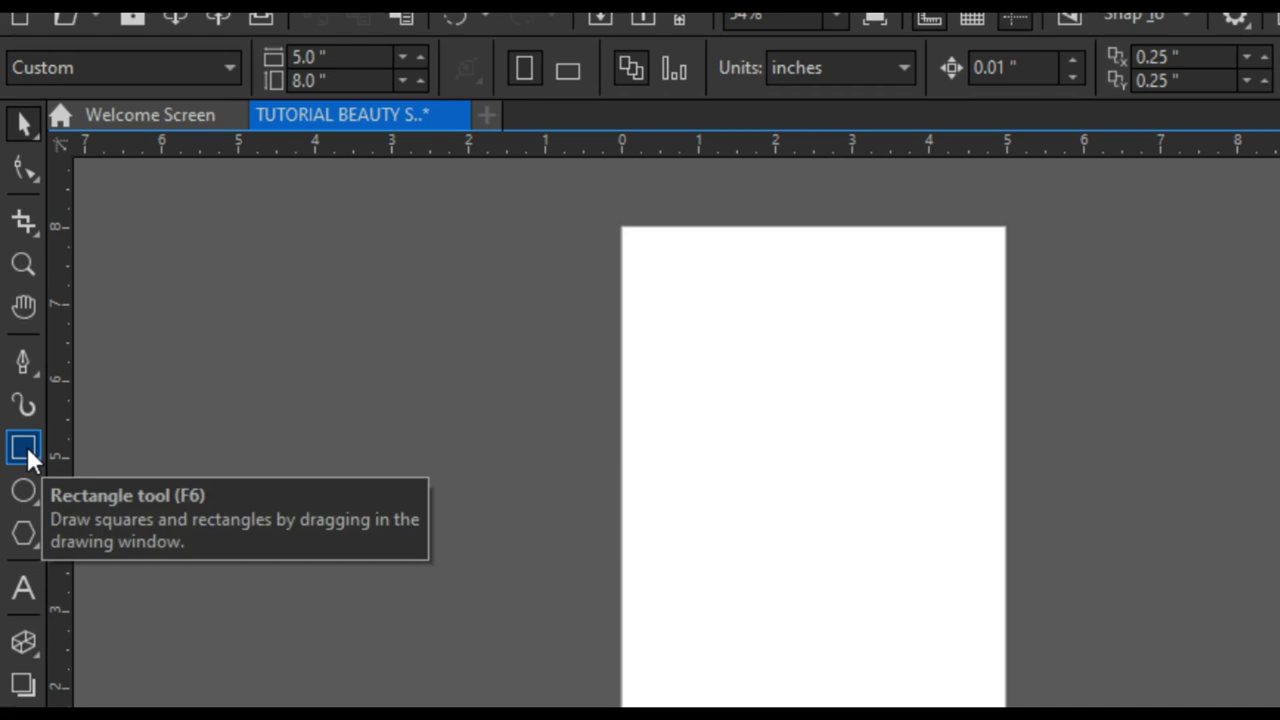
{"action": "left_click", "coordinate": [24, 448]}
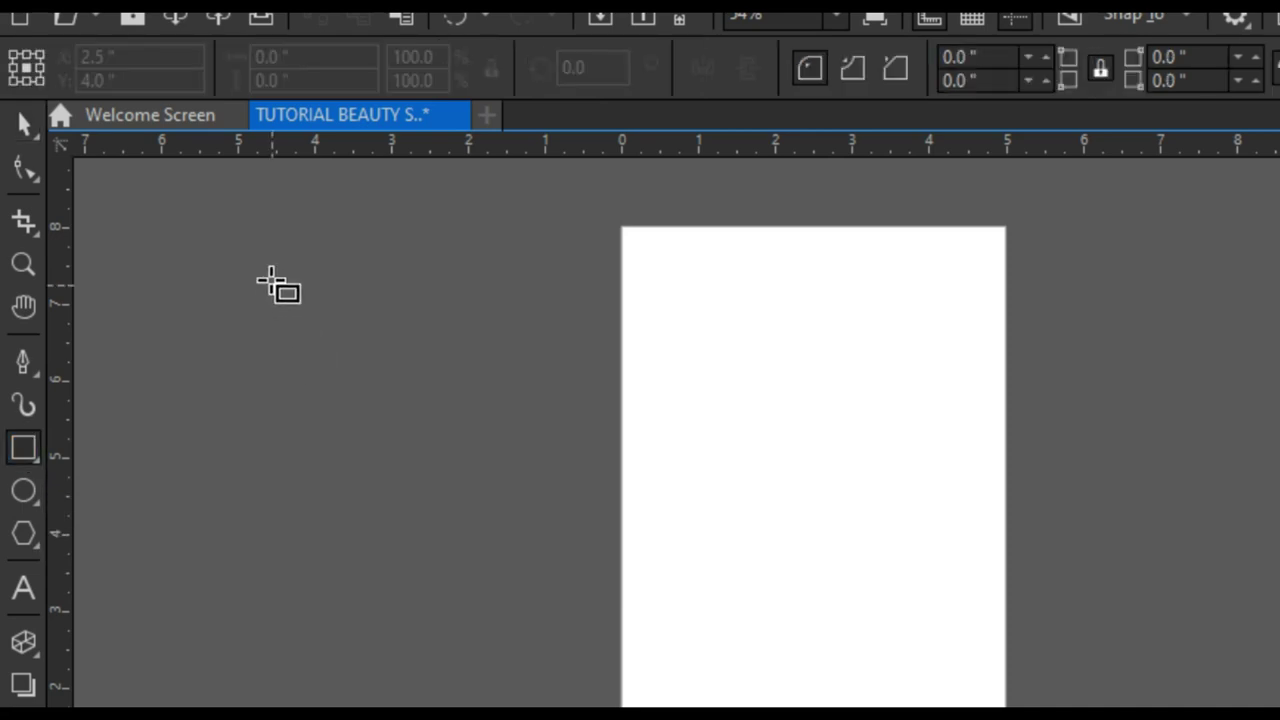
{"action": "left_click_drag", "start_coordinate": [270, 279], "coordinate": [663, 719]}
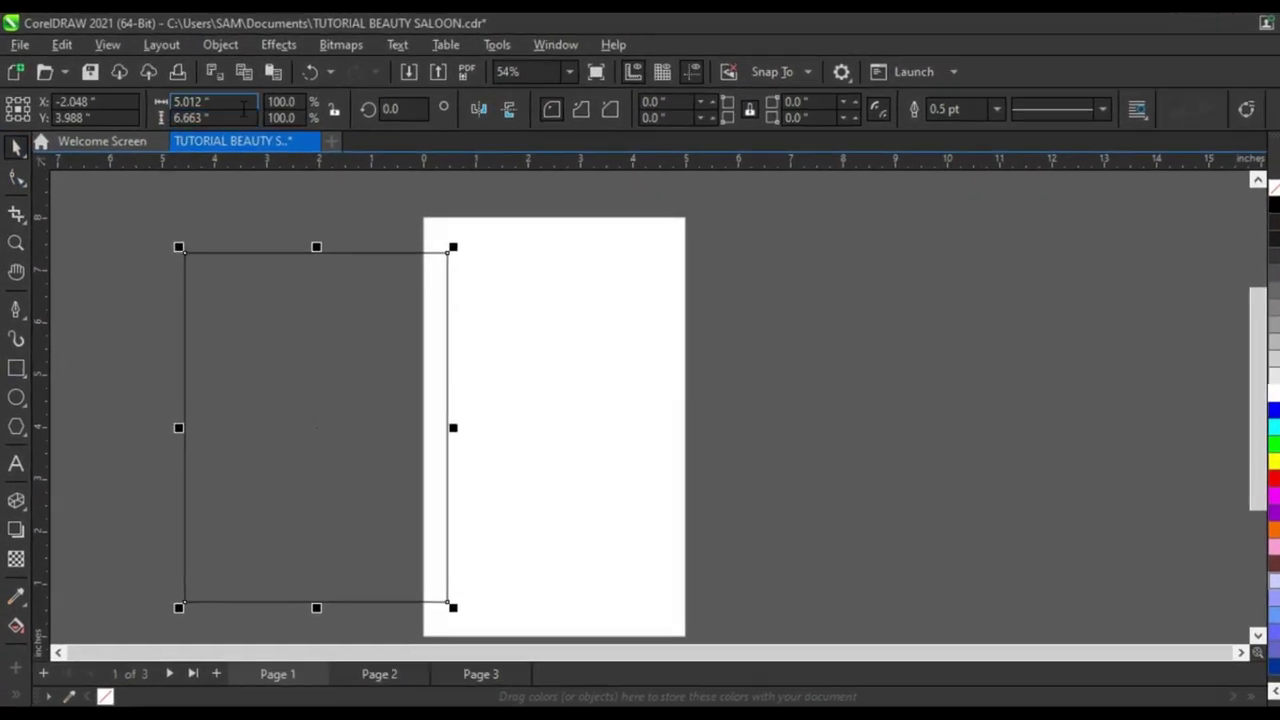
{"action": "double_click", "coordinate": [175, 96]}
{"action": "type", "text": "5"}
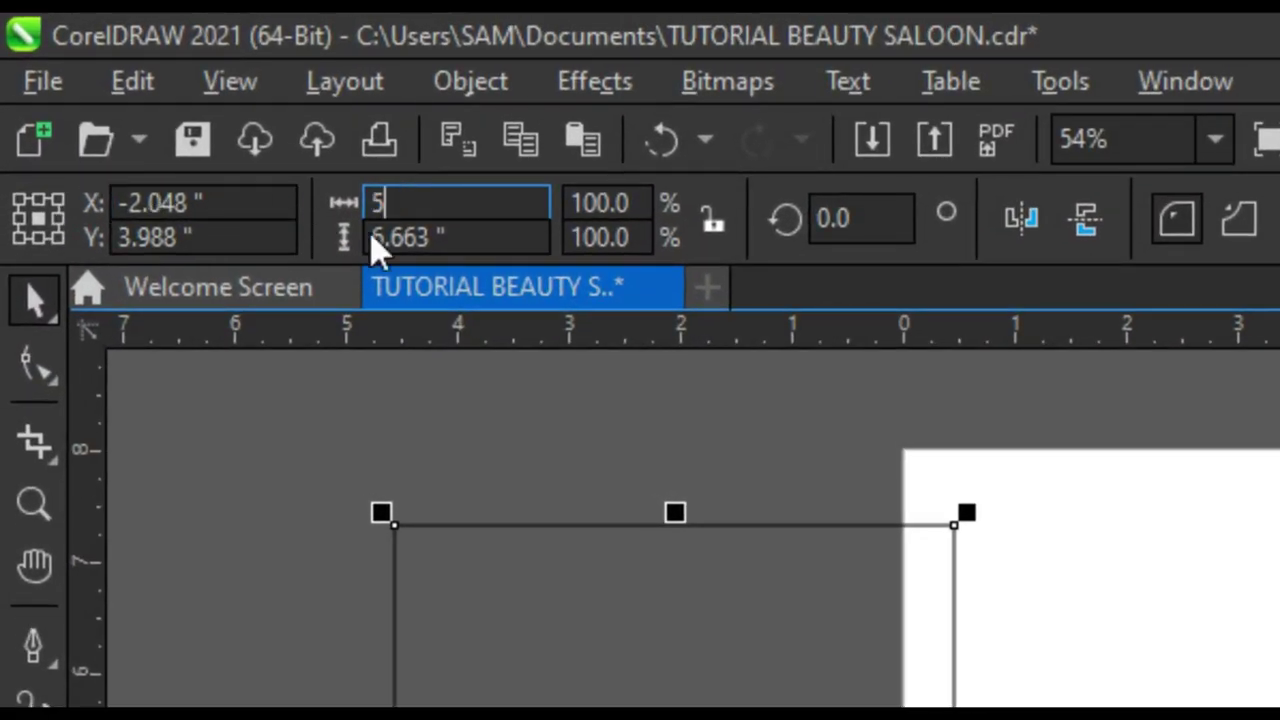
{"action": "double_click", "coordinate": [380, 240]}
{"action": "type", "text": "8"}
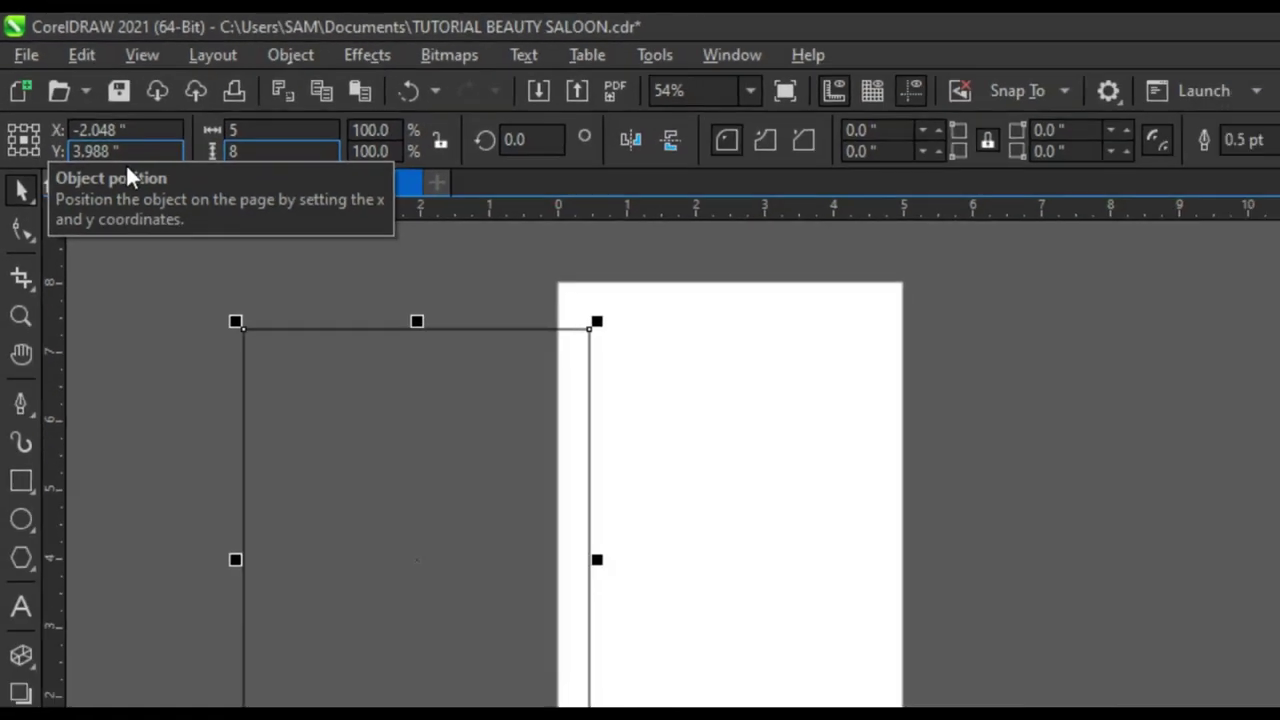
{"action": "key", "text": "Return"}
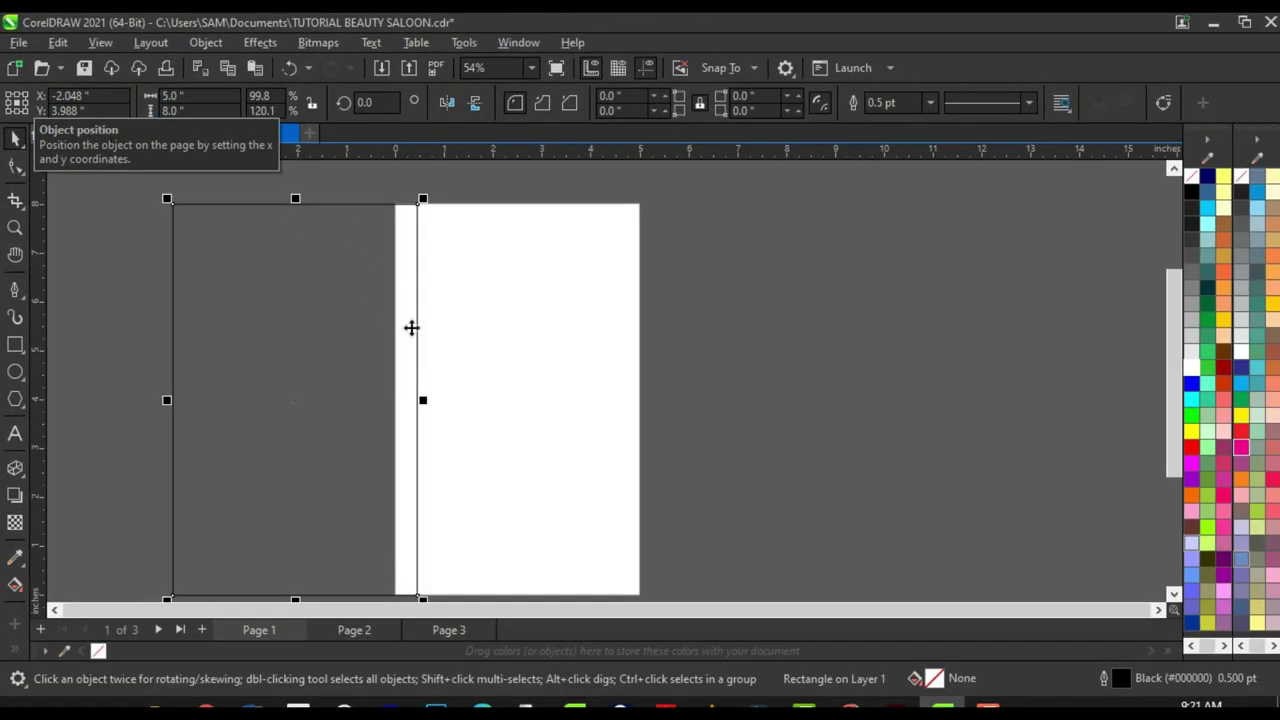
Step: Centre the 5 by 8 inch rectangle on the page
{"action": "scroll", "coordinate": [411, 327], "scroll_direction": "down", "scroll_amount": 2}
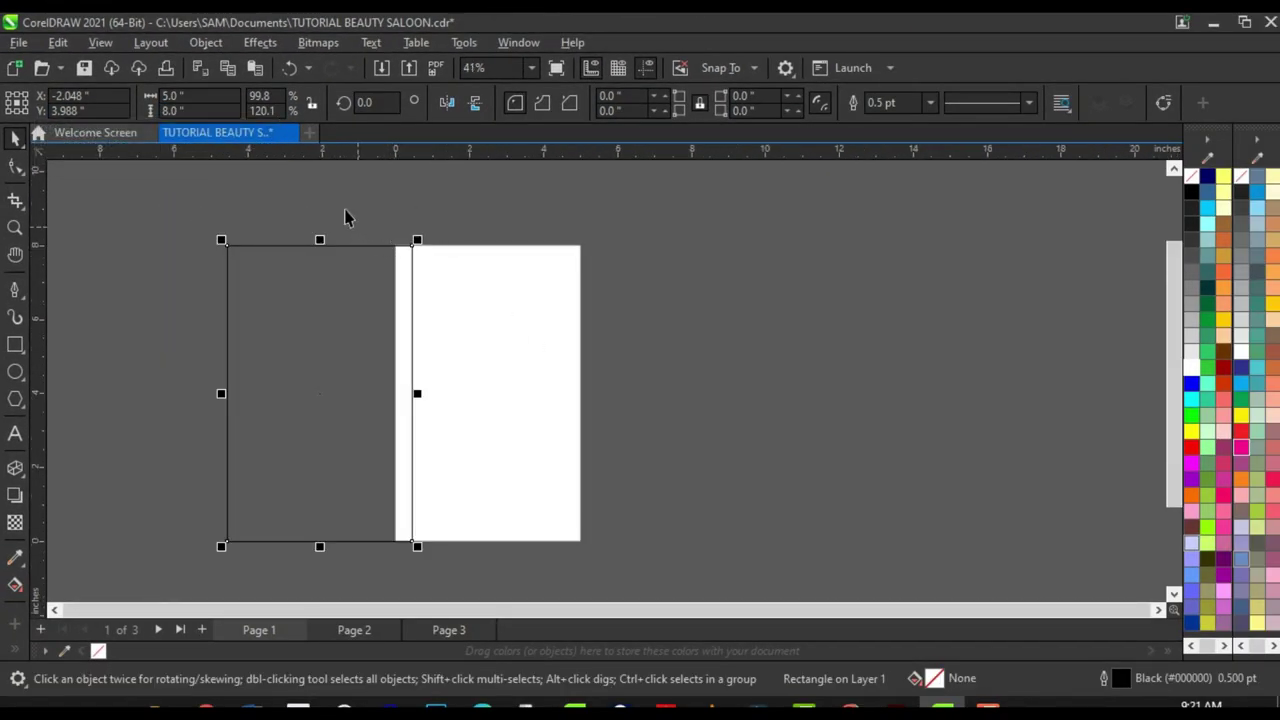
{"action": "key", "text": "p"}
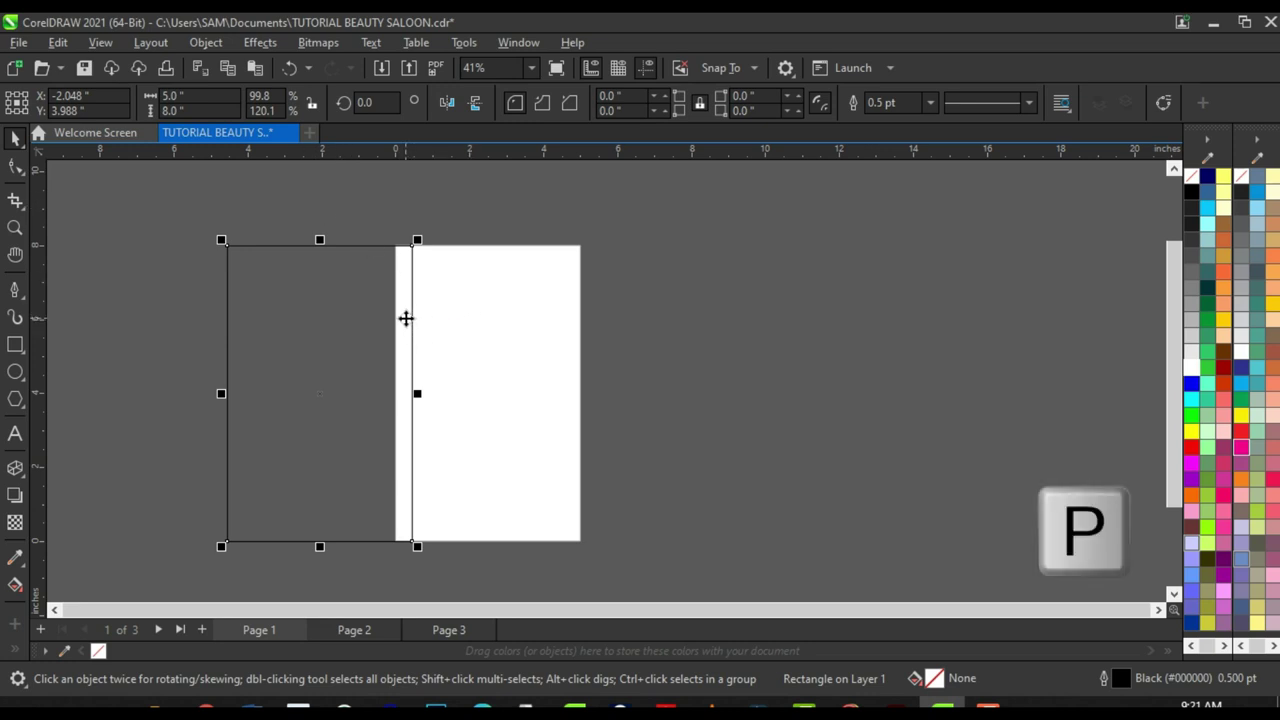
{"action": "key", "text": "p"}
{"action": "scroll", "coordinate": [509, 299], "scroll_direction": "up", "scroll_amount": 1}
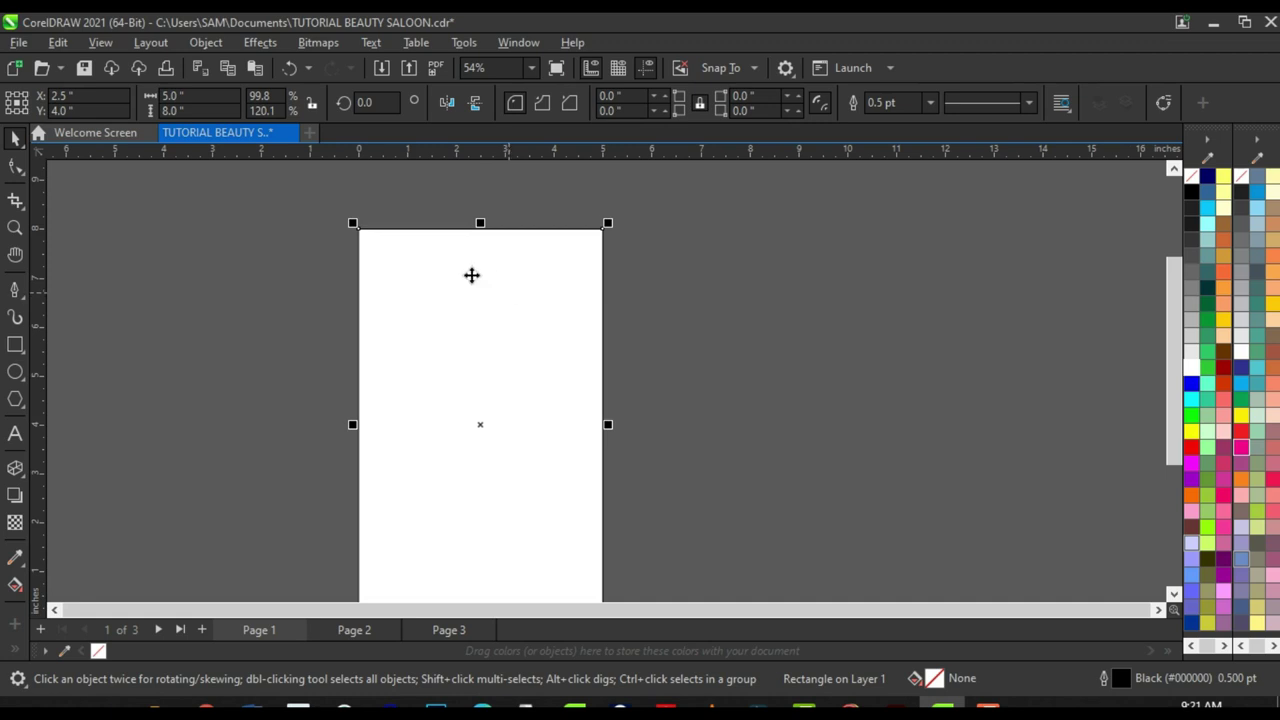
{"action": "scroll", "coordinate": [471, 274], "scroll_direction": "down", "scroll_amount": 2}
{"action": "scroll", "coordinate": [457, 291], "scroll_direction": "up", "scroll_amount": 1}
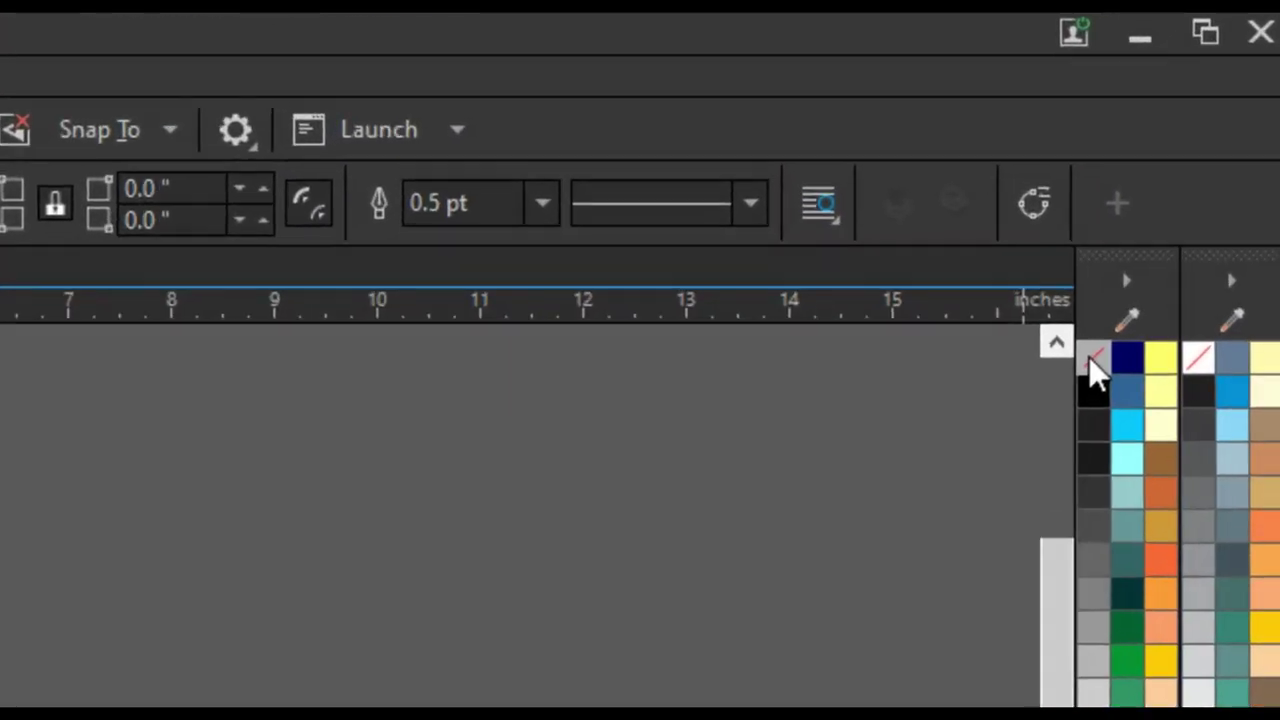
Step: Remove the outline colour from the page-sized rectangle
{"action": "right_click", "coordinate": [1093, 370]}
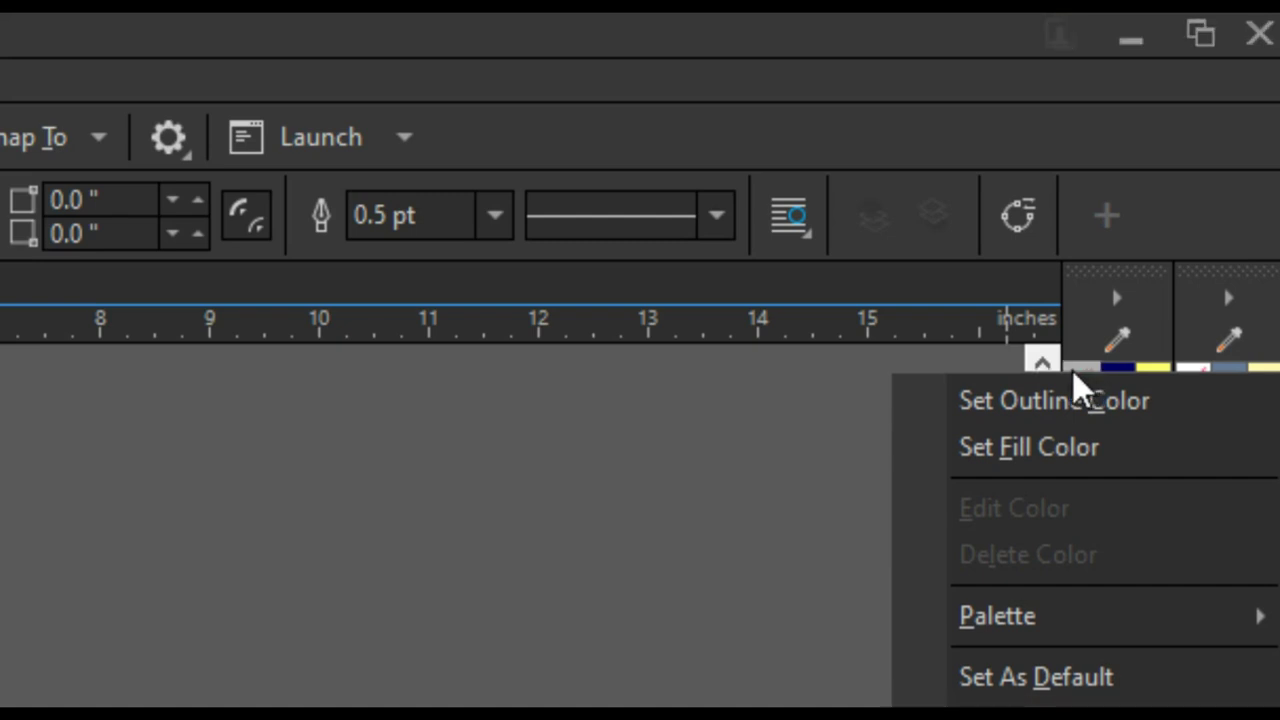
{"action": "left_click", "coordinate": [987, 400]}
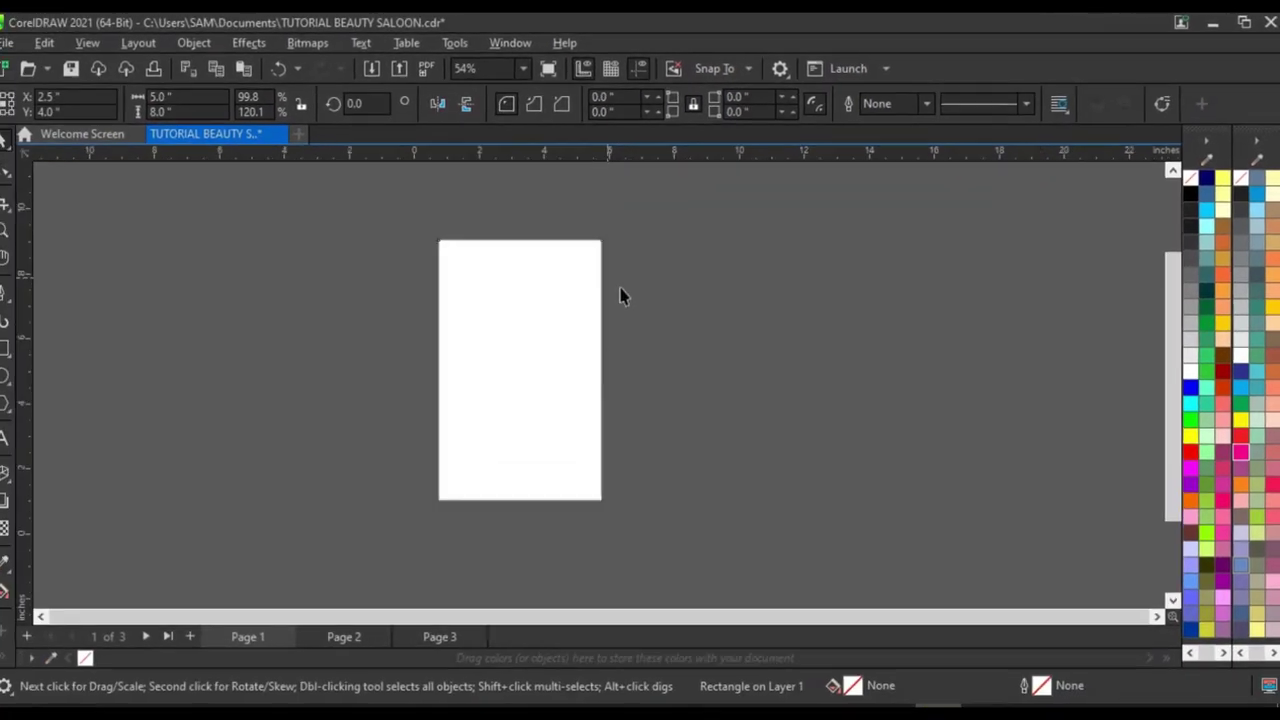
{"action": "scroll", "coordinate": [598, 251], "scroll_direction": "up", "scroll_amount": 1}
{"action": "scroll", "coordinate": [614, 290], "scroll_direction": "up", "scroll_amount": 2}
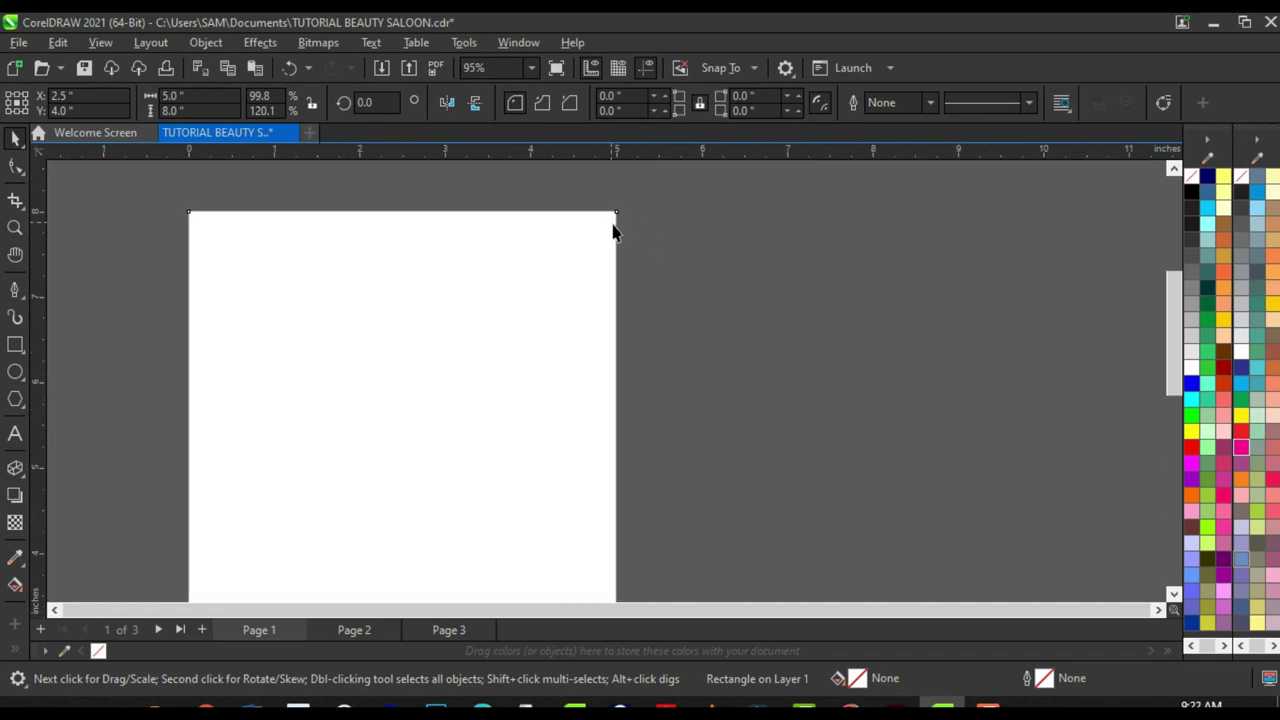
{"action": "scroll", "coordinate": [615, 268], "scroll_direction": "down", "scroll_amount": 1}
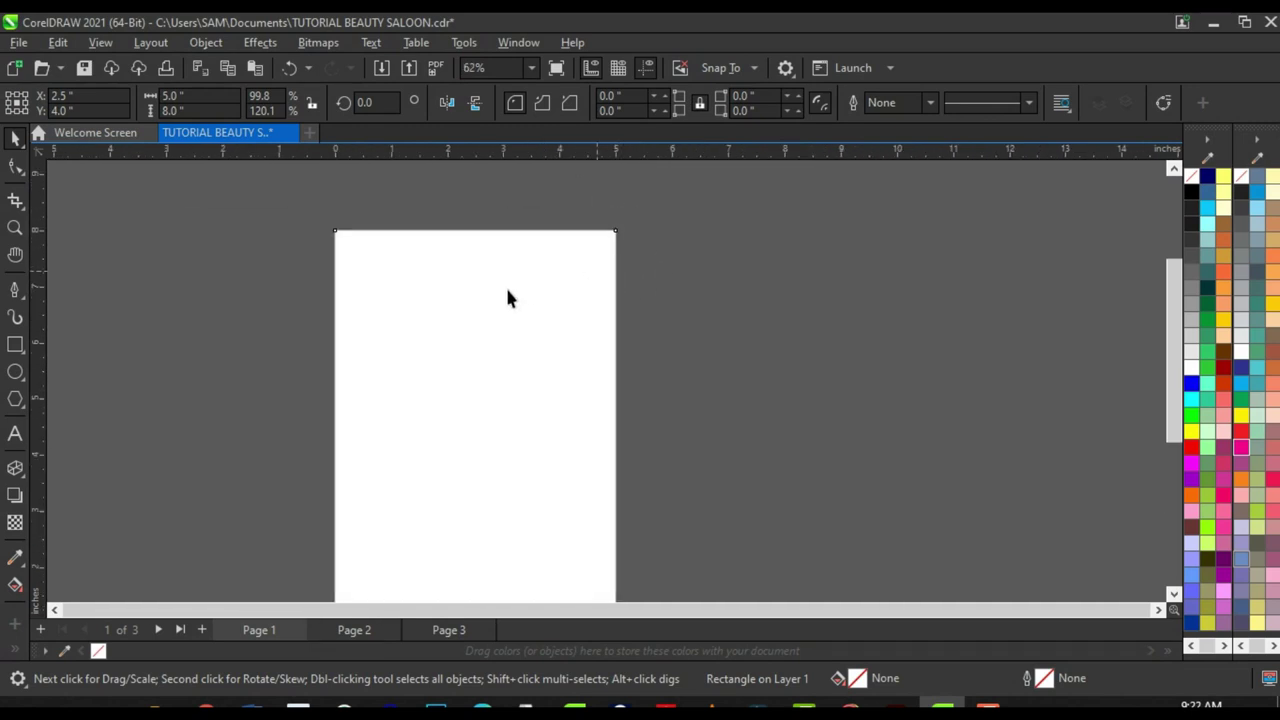
Step: Fill the page-sized rectangle with white, keep it centred on the page, and deselect it
{"action": "left_click", "coordinate": [1191, 368]}
{"action": "scroll", "coordinate": [527, 321], "scroll_direction": "down", "scroll_amount": 2}
{"action": "left_click_drag", "start_coordinate": [537, 372], "coordinate": [817, 349]}
{"action": "key", "text": "p"}
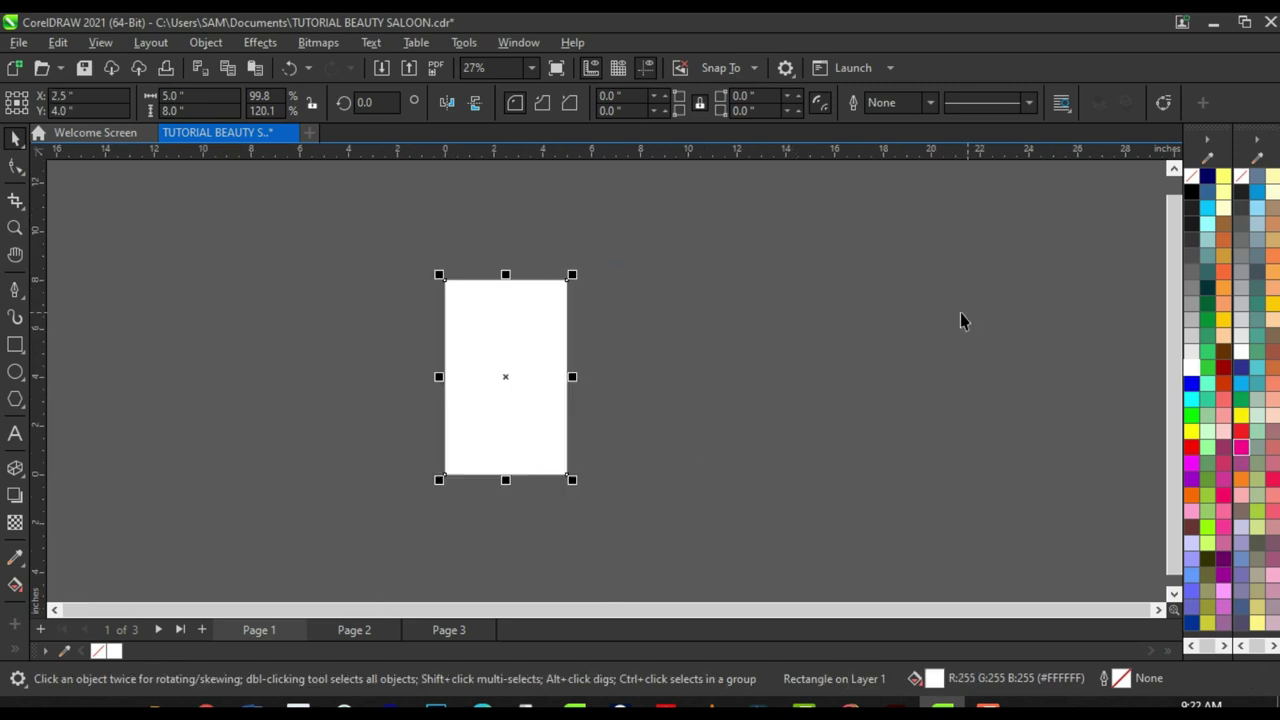
{"action": "scroll", "coordinate": [555, 335], "scroll_direction": "up", "scroll_amount": 2}
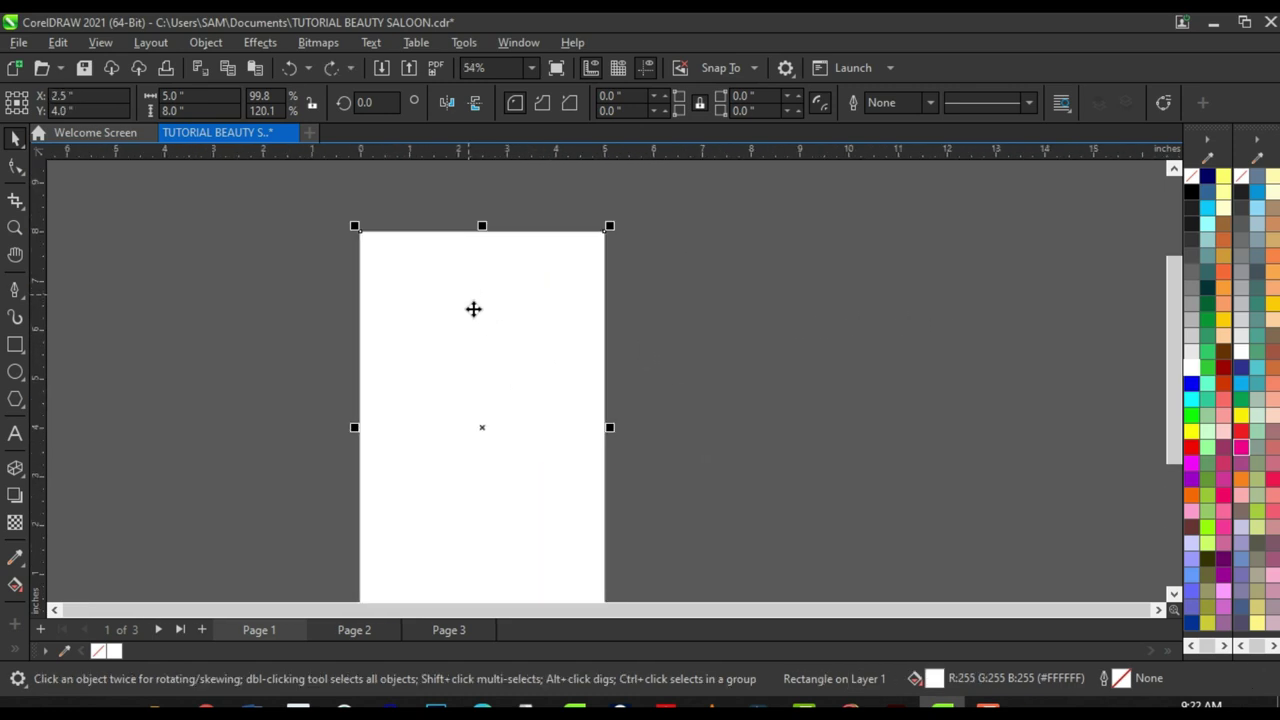
{"action": "left_click", "coordinate": [738, 268]}
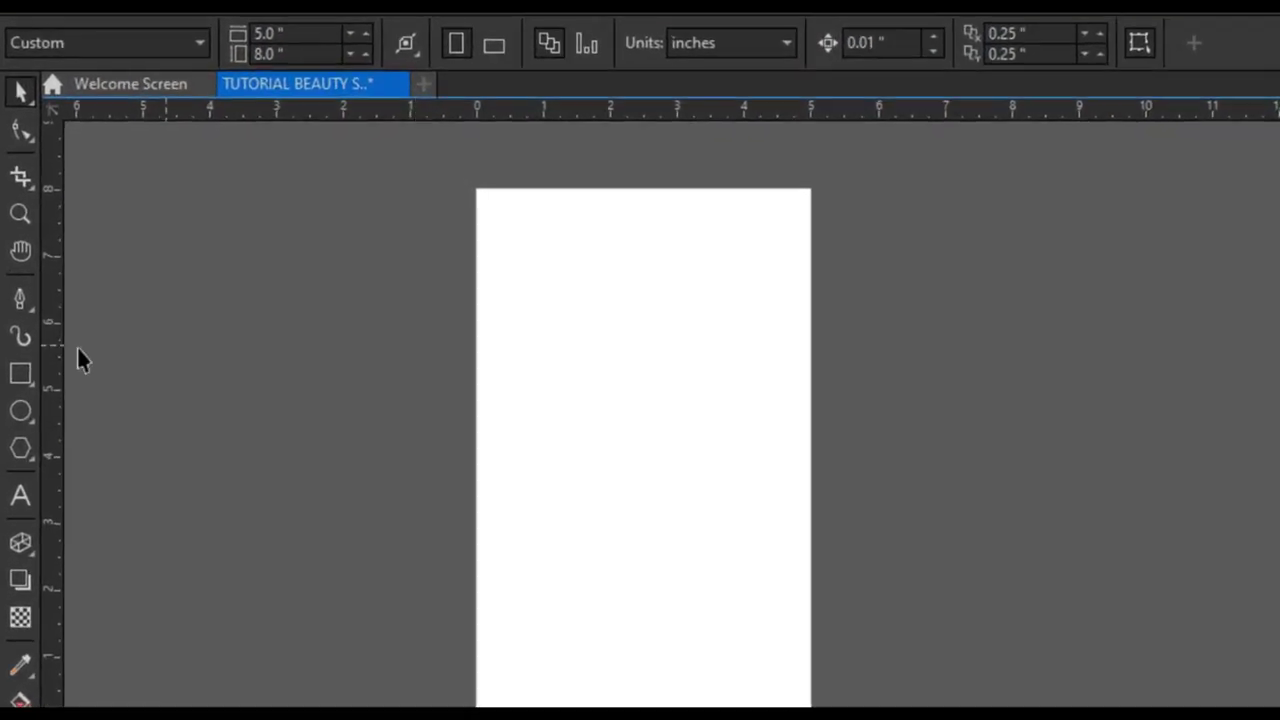
Step: Draw a square of about 2.7 inches in the empty area to the right of the page
{"action": "left_click", "coordinate": [15, 344]}
{"action": "left_click", "coordinate": [22, 383]}
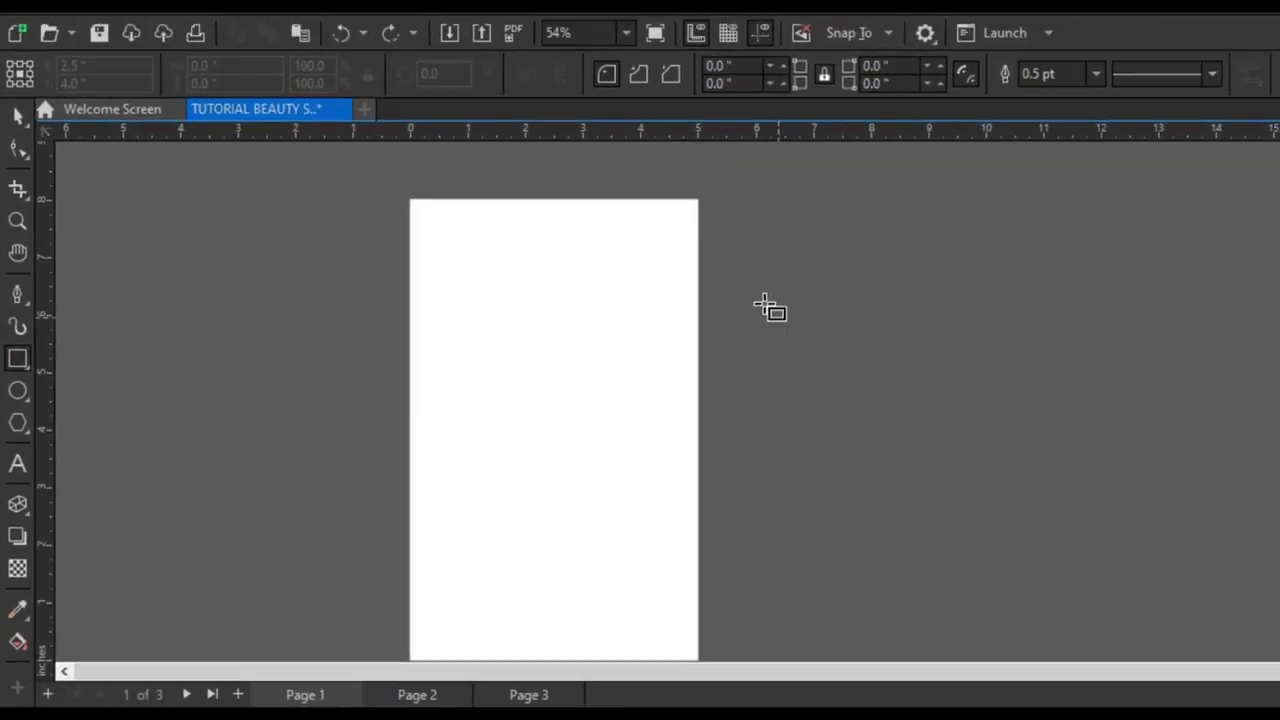
{"action": "left_click_drag", "start_coordinate": [946, 306], "coordinate": [1114, 489]}
{"action": "left_click_drag", "start_coordinate": [758, 416], "coordinate": [776, 425]}
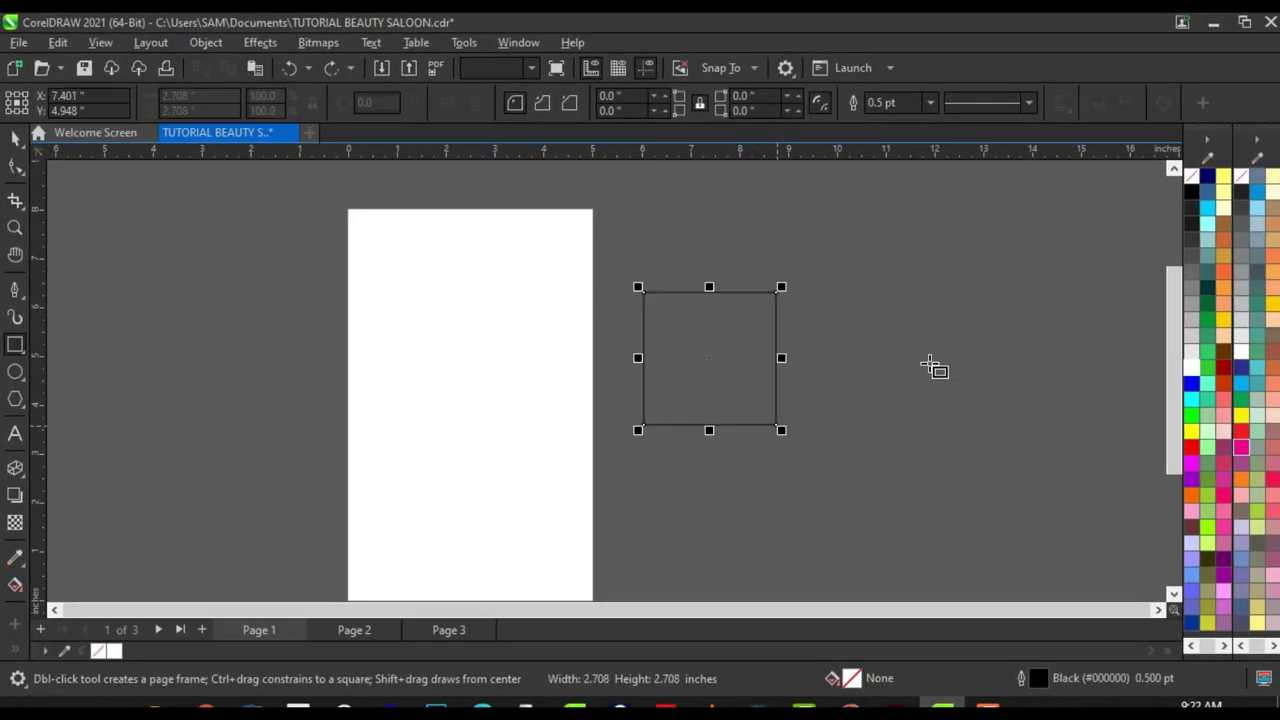
Step: Move the square farther from the page, to about X 9.15 and Y 4.05 inches
{"action": "left_click", "coordinate": [15, 165]}
{"action": "scroll", "coordinate": [214, 390], "scroll_direction": "down", "scroll_amount": 4}
{"action": "scroll", "coordinate": [500, 391], "scroll_direction": "up", "scroll_amount": 4}
{"action": "key", "text": "space"}
{"action": "left_click_drag", "start_coordinate": [562, 378], "coordinate": [648, 423]}
{"action": "scroll", "coordinate": [719, 423], "scroll_direction": "up", "scroll_amount": 3}
{"action": "scroll", "coordinate": [484, 325], "scroll_direction": "up", "scroll_amount": 1}
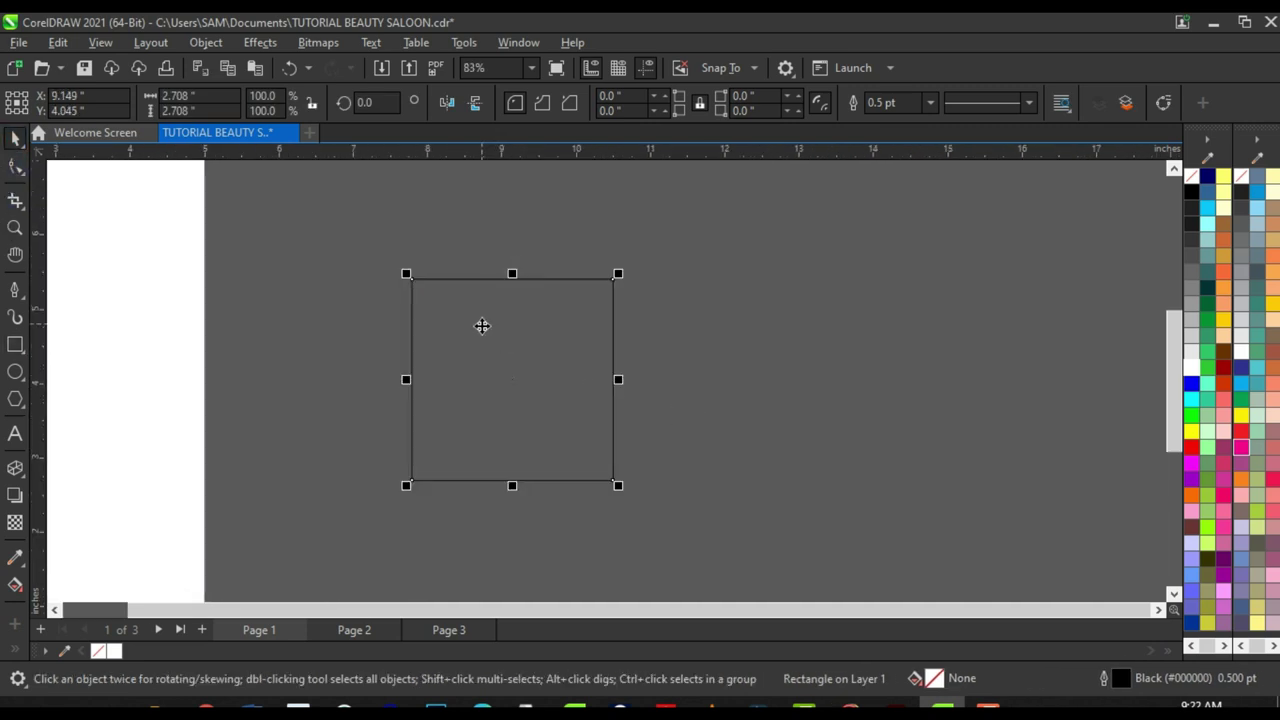
Step: Rotate the square 45 degrees about its centre to form a diamond
{"action": "left_click", "coordinate": [558, 398]}
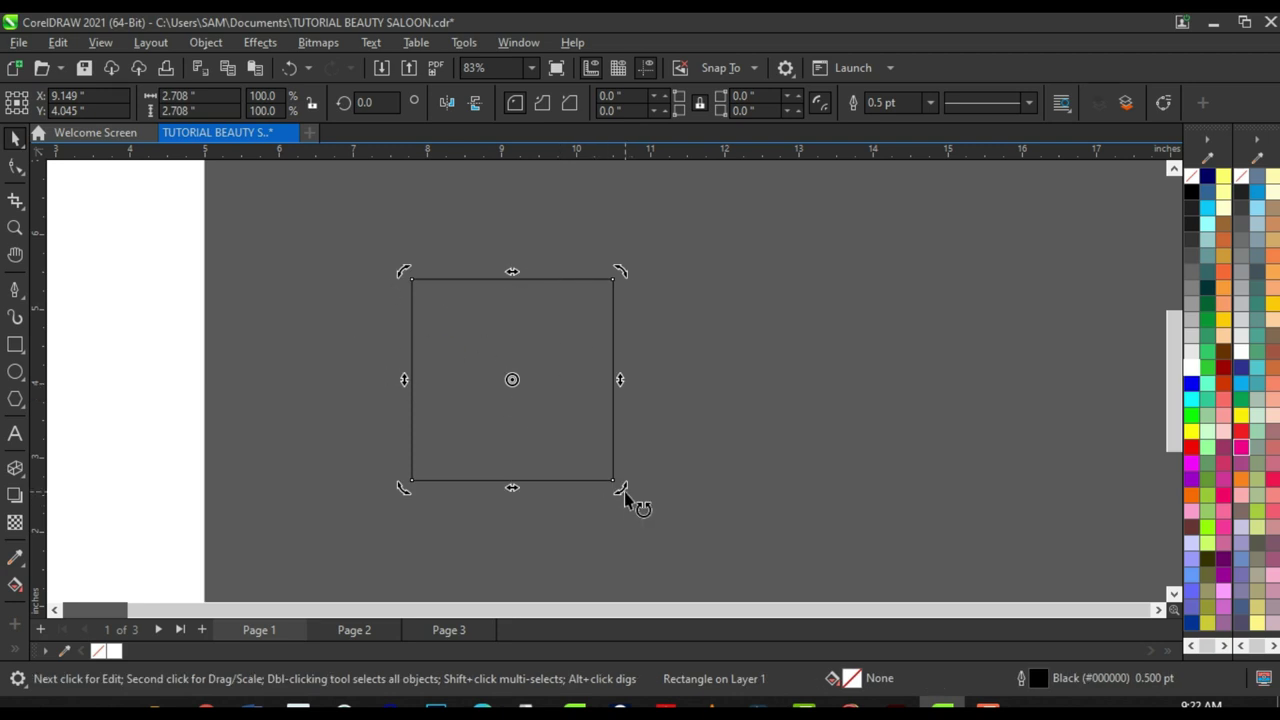
{"action": "left_click_drag", "start_coordinate": [622, 494], "coordinate": [594, 380]}
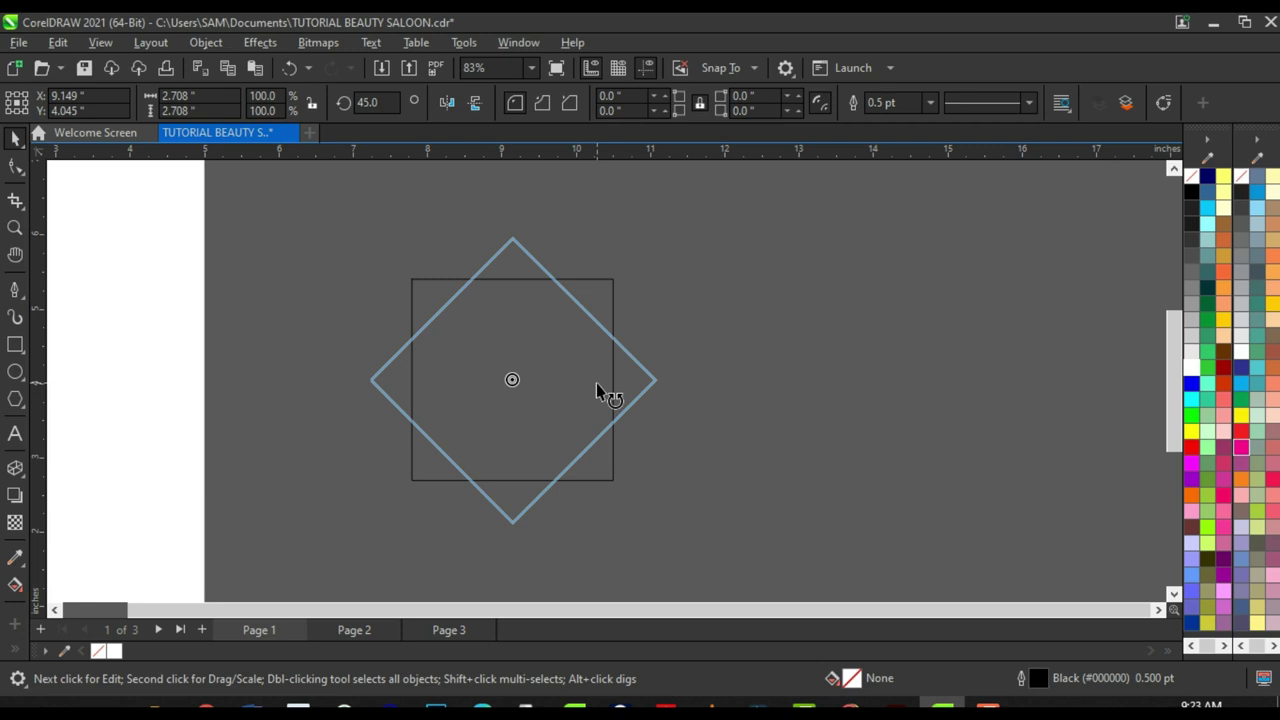
{"action": "left_click_drag", "start_coordinate": [596, 383], "coordinate": [596, 383]}
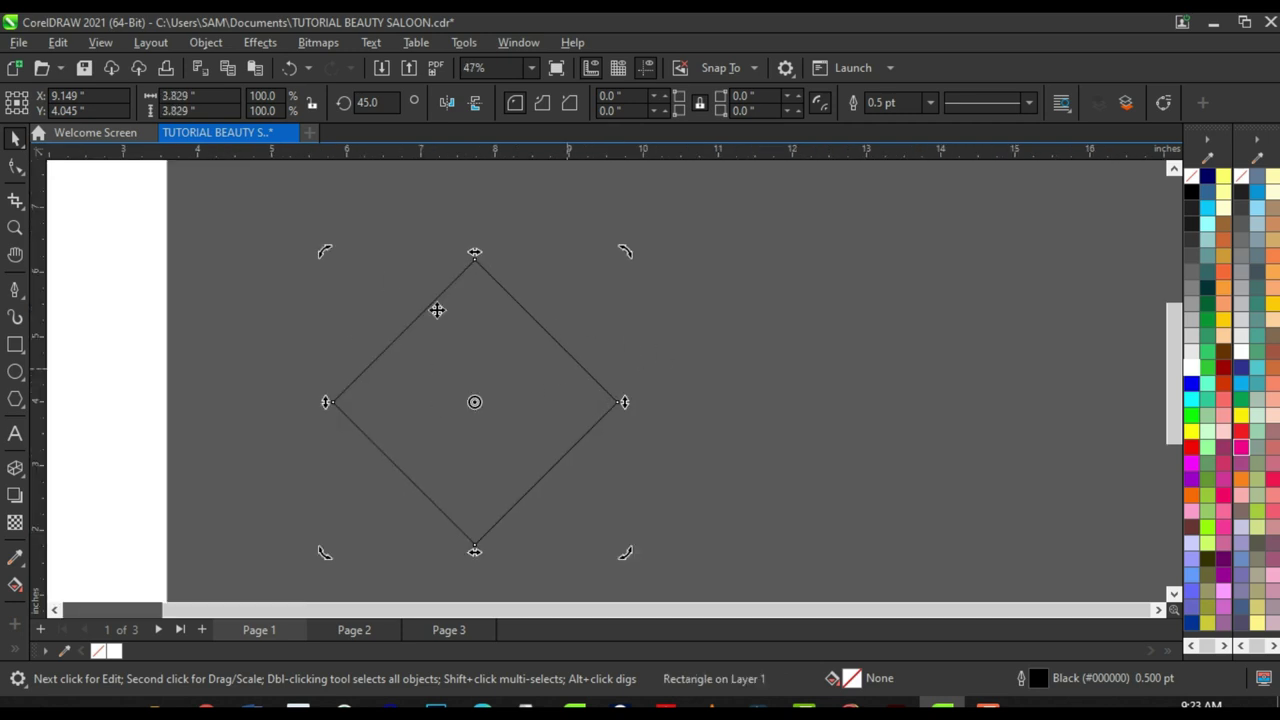
{"action": "scroll", "coordinate": [417, 366], "scroll_direction": "down", "scroll_amount": 4}
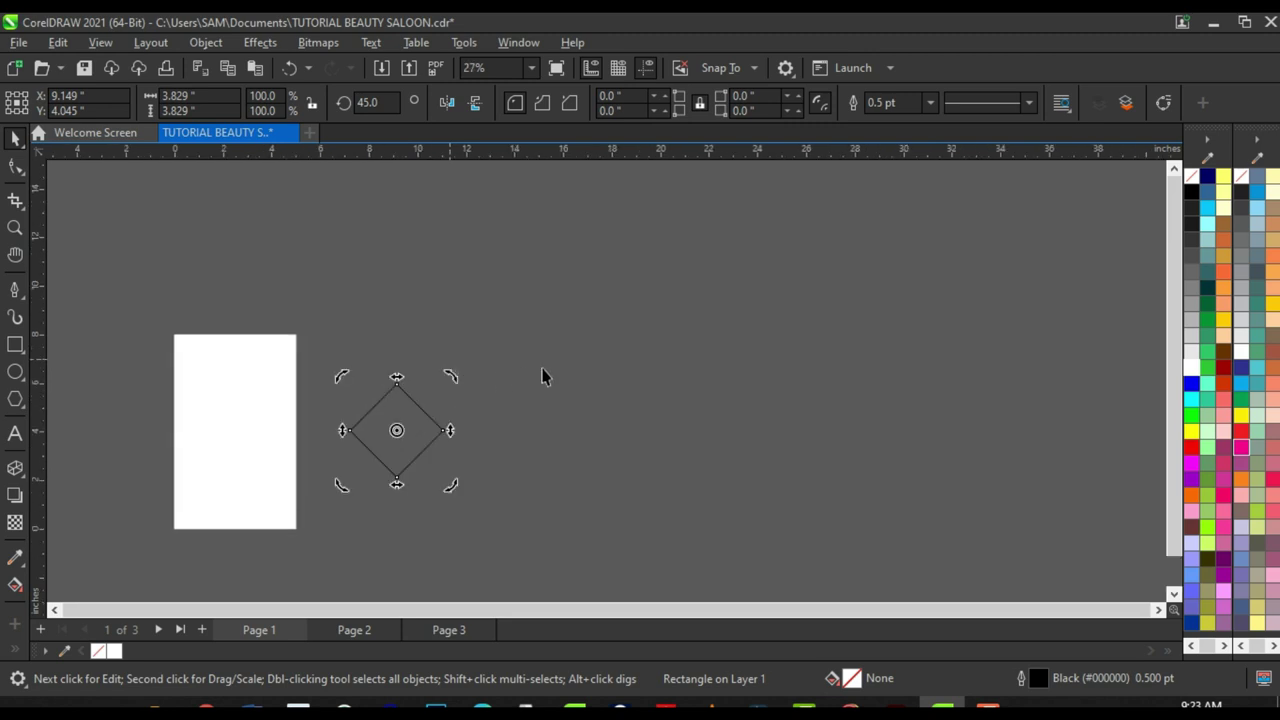
{"action": "left_click", "coordinate": [543, 376]}
Step: Duplicate the diamond diagonally up and to the right, running parallel to the original's upper-right edge
{"action": "scroll", "coordinate": [417, 434], "scroll_direction": "up", "scroll_amount": 3}
{"action": "left_click", "coordinate": [416, 430]}
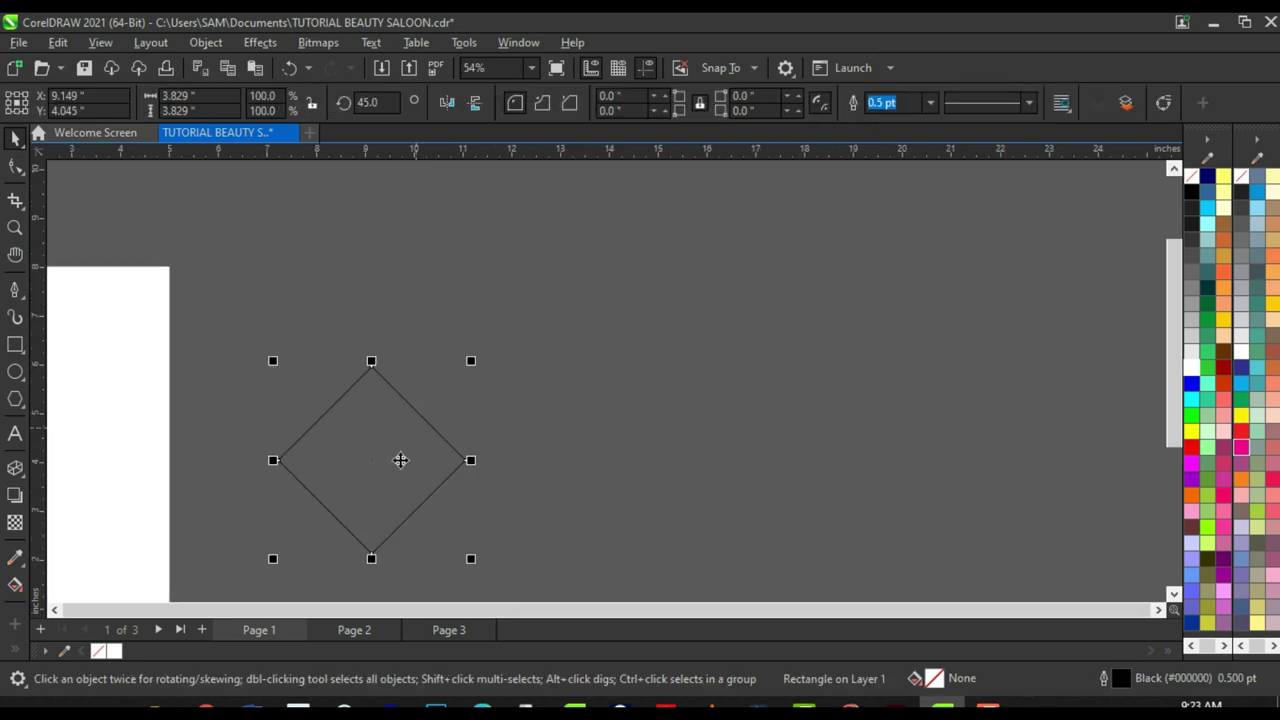
{"action": "scroll", "coordinate": [392, 441], "scroll_direction": "up", "scroll_amount": 2}
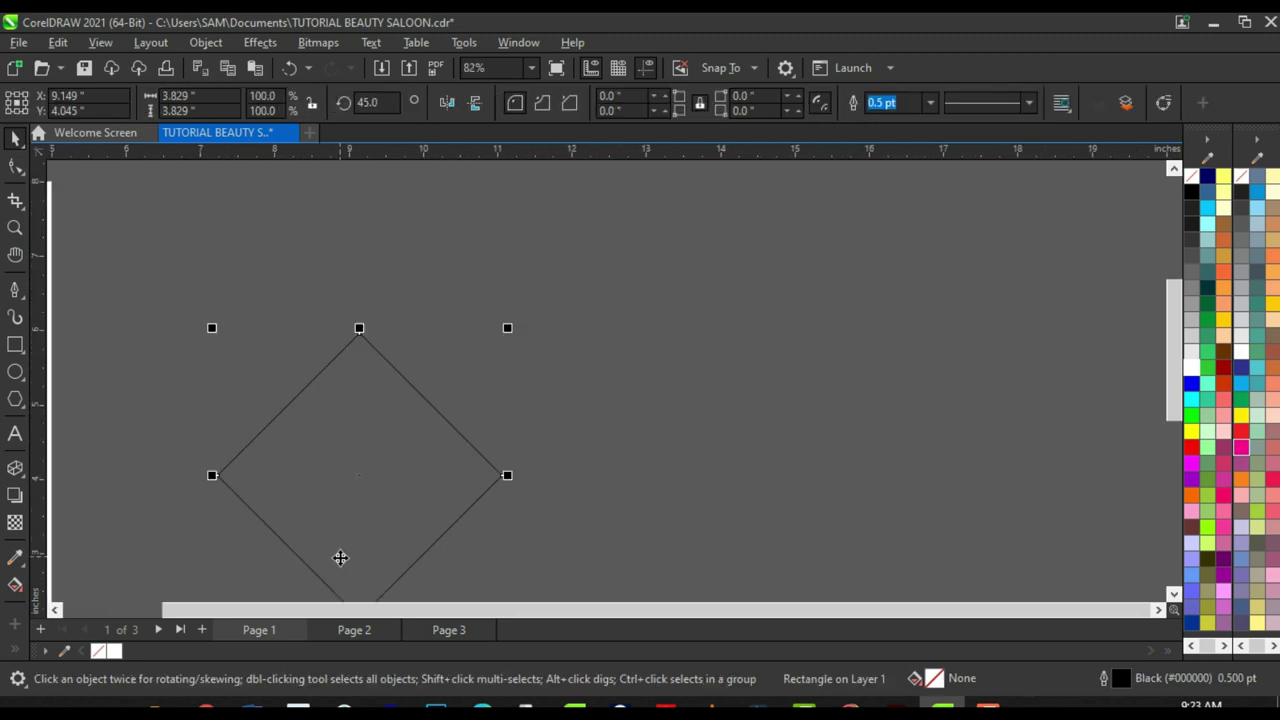
{"action": "left_click_drag", "start_coordinate": [340, 557], "coordinate": [474, 424]}
Step: Fine-tune the copied diamond's position to about X 11.095 and Y 5.996 inches, leaving a narrow gap to the original
{"action": "scroll", "coordinate": [367, 330], "scroll_direction": "up", "scroll_amount": 4}
{"action": "scroll", "coordinate": [367, 330], "scroll_direction": "up", "scroll_amount": 10}
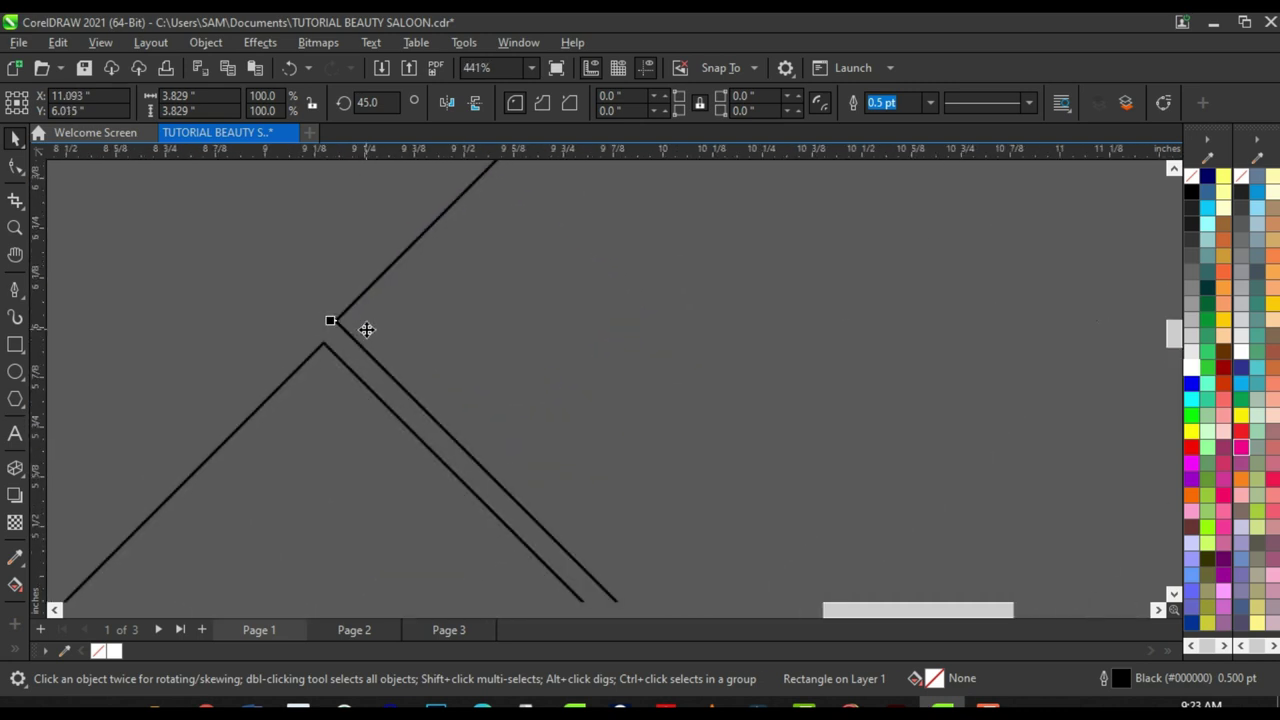
{"action": "left_click_drag", "start_coordinate": [350, 300], "coordinate": [360, 320]}
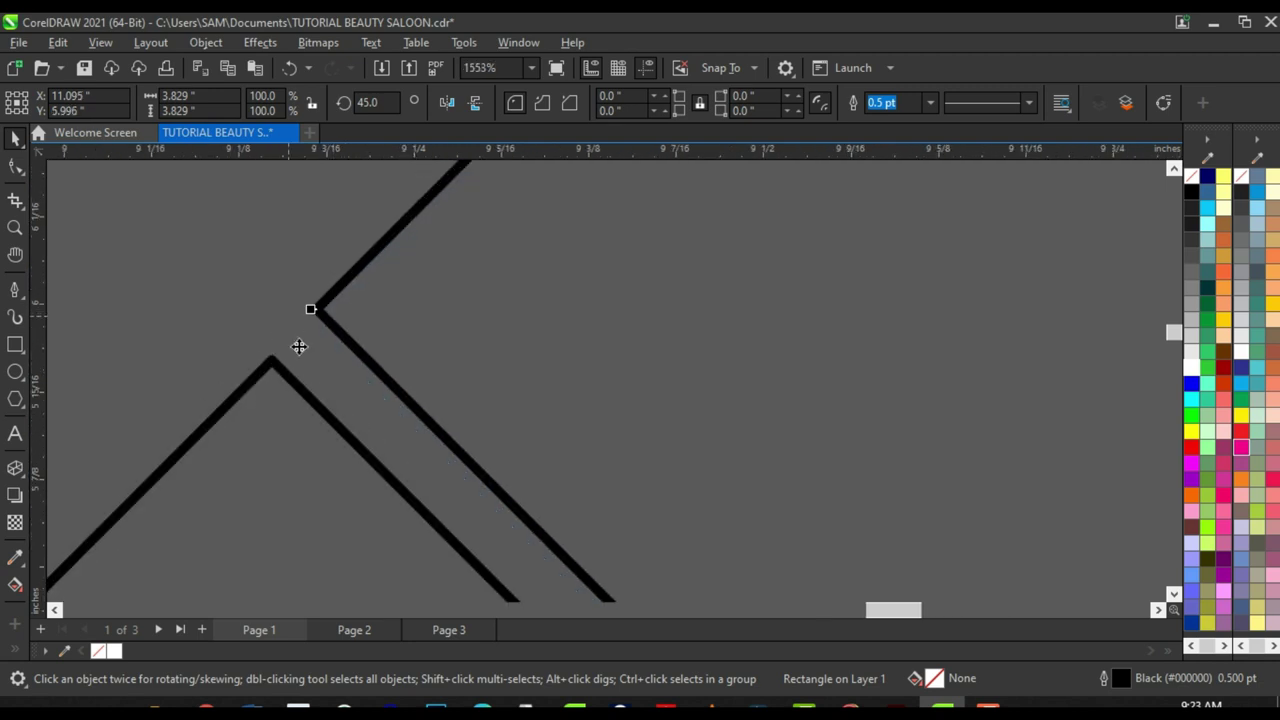
{"action": "scroll", "coordinate": [246, 431], "scroll_direction": "down", "scroll_amount": 6}
{"action": "scroll", "coordinate": [250, 450], "scroll_direction": "down", "scroll_amount": 5}
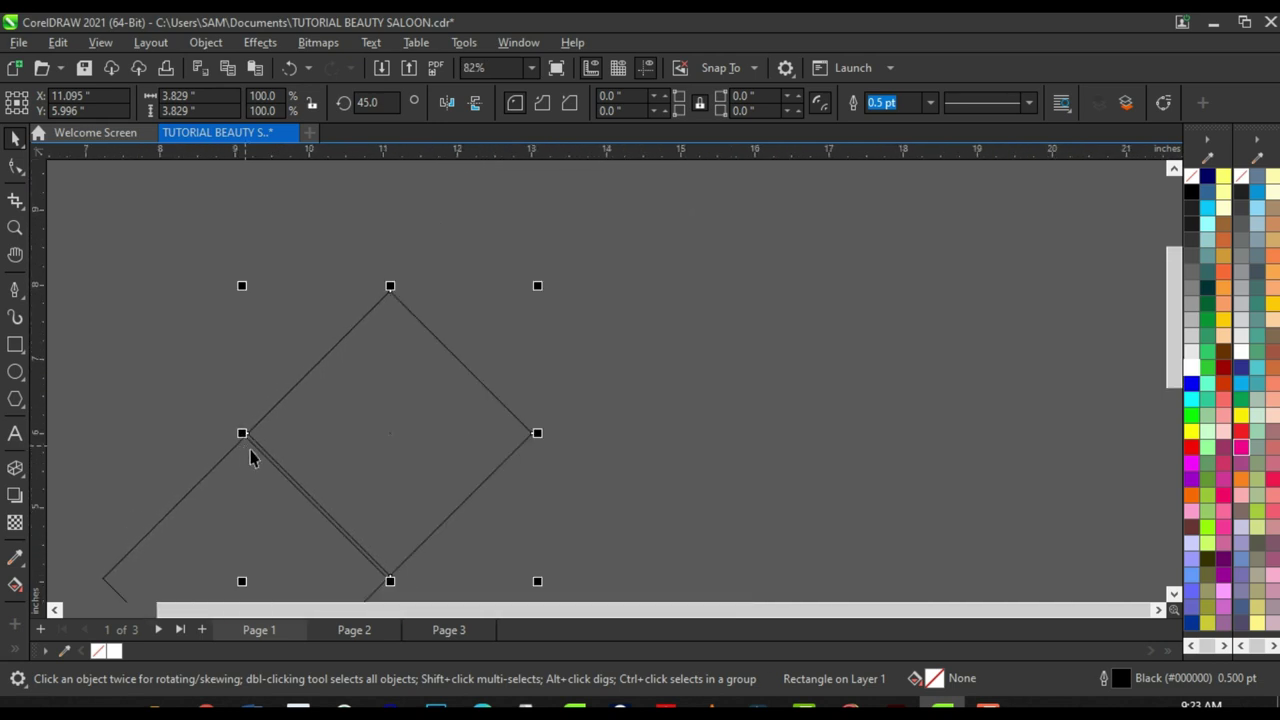
Step: Duplicate the upper diamond diagonally up and to the right, placing the copy at about X 13.038 and Y 7.938 inches
{"action": "scroll", "coordinate": [346, 369], "scroll_direction": "up", "scroll_amount": 2}
{"action": "left_click_drag", "start_coordinate": [168, 523], "coordinate": [335, 332]}
{"action": "scroll", "coordinate": [300, 340], "scroll_direction": "up", "scroll_amount": 6}
{"action": "scroll", "coordinate": [330, 330], "scroll_direction": "down", "scroll_amount": 7}
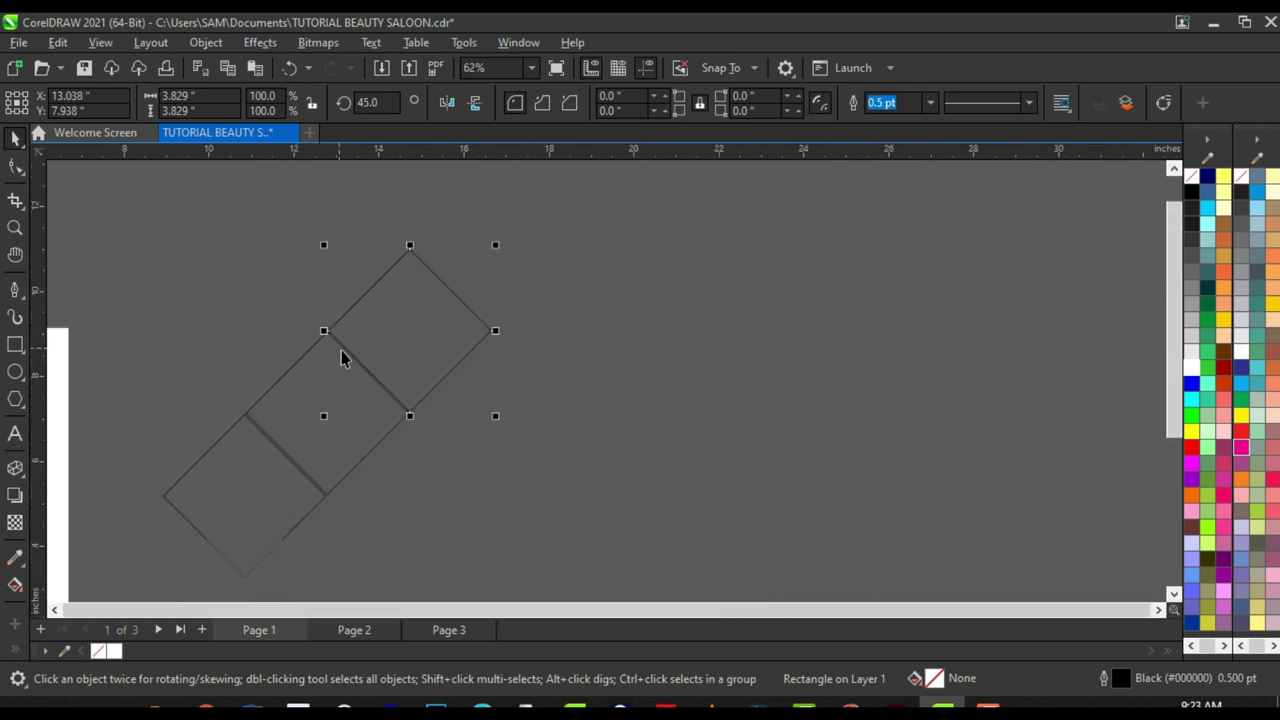
Step: Duplicate all three diamonds farther along the diagonal, placing the copied set at about X 16.952 and Y 11.86 inches with a narrow gap
{"action": "scroll", "coordinate": [349, 396], "scroll_direction": "down", "scroll_amount": 4}
{"action": "scroll", "coordinate": [351, 400], "scroll_direction": "up", "scroll_amount": 2}
{"action": "left_click", "coordinate": [454, 343]}
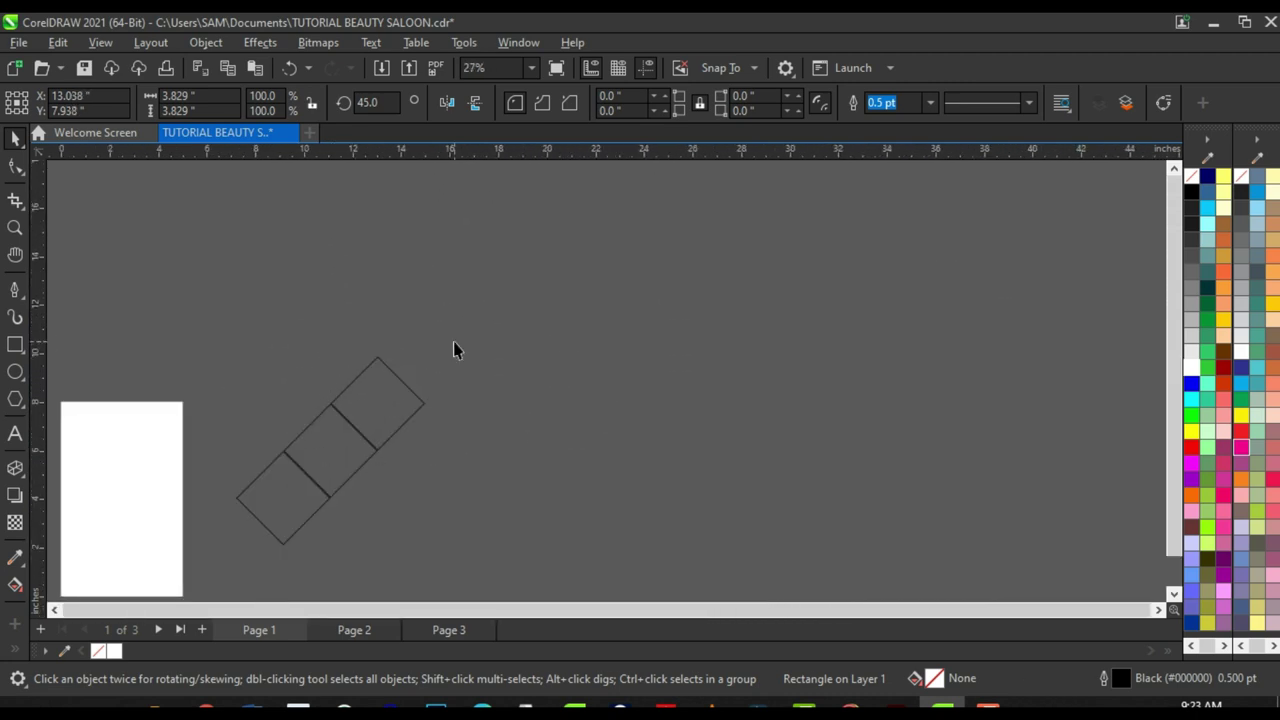
{"action": "left_click_drag", "start_coordinate": [520, 290], "coordinate": [235, 540]}
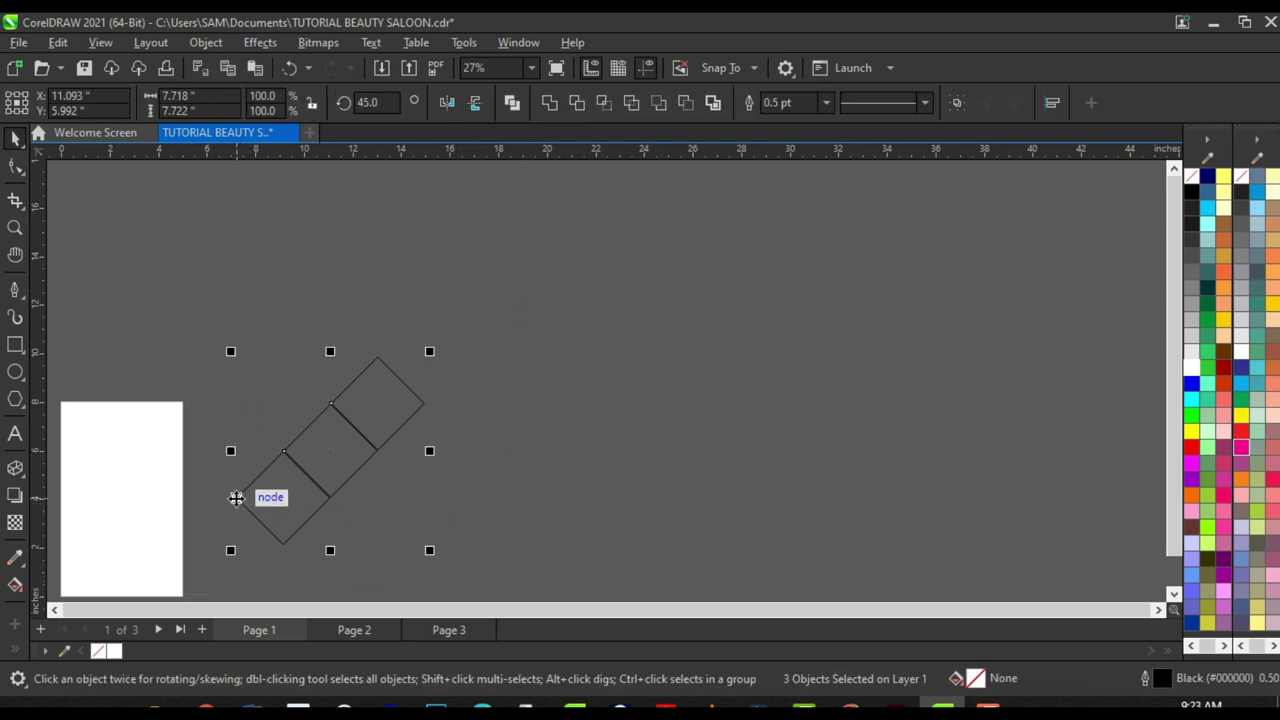
{"action": "left_click_drag", "start_coordinate": [271, 509], "coordinate": [403, 380]}
{"action": "scroll", "coordinate": [403, 380], "scroll_direction": "up", "scroll_amount": 8}
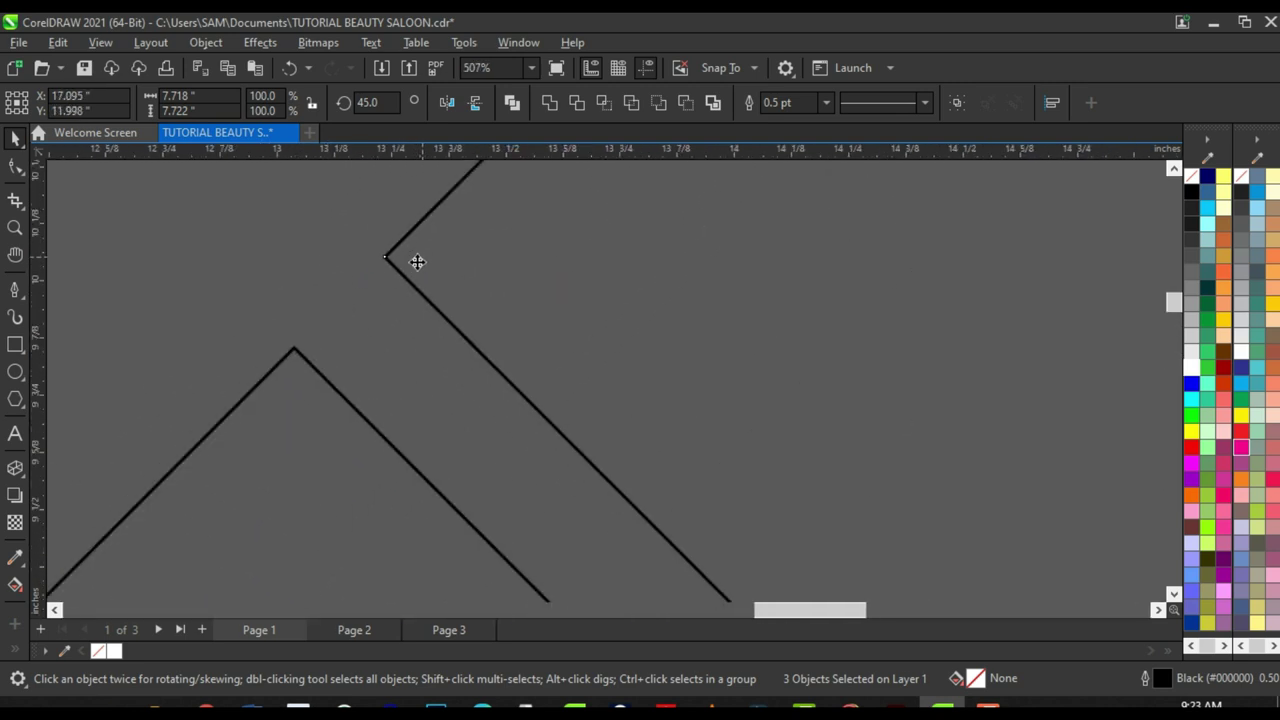
{"action": "left_click_drag", "start_coordinate": [417, 262], "coordinate": [357, 323]}
{"action": "scroll", "coordinate": [340, 345], "scroll_direction": "down", "scroll_amount": 8}
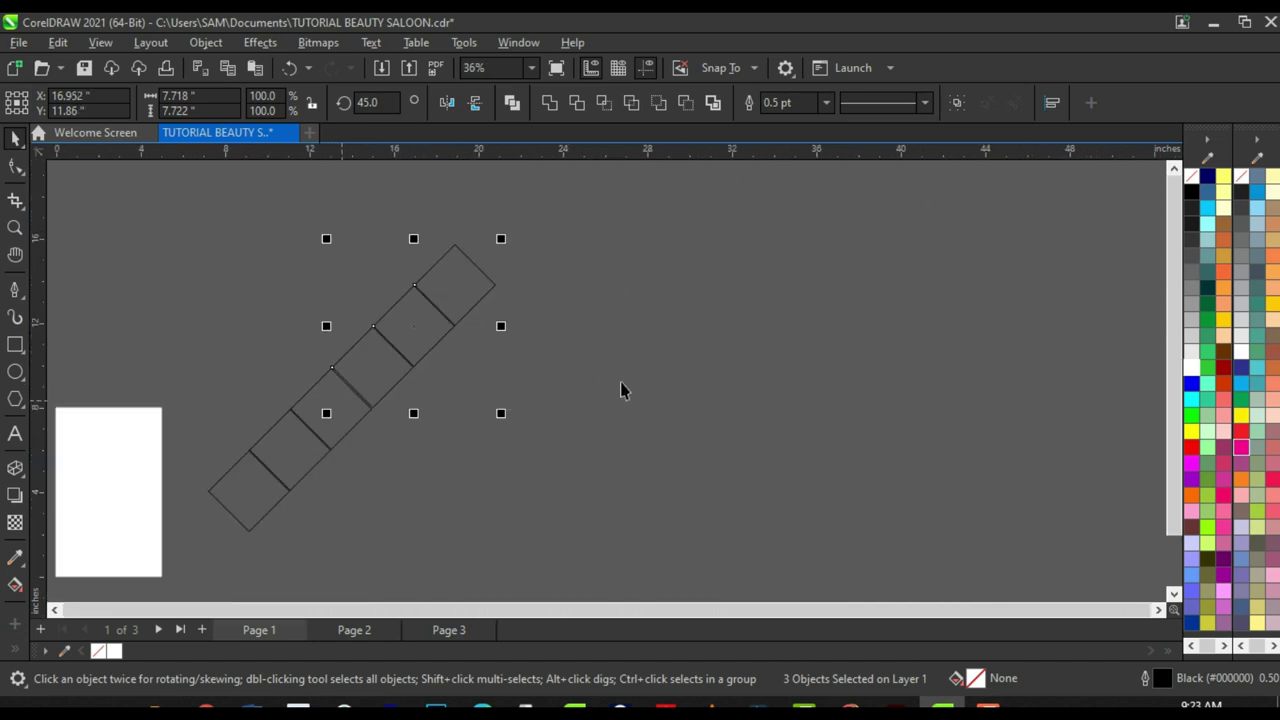
Step: Scale the whole row of six diamonds down proportionally to about 4.392 by 4.396 inches
{"action": "scroll", "coordinate": [384, 399], "scroll_direction": "down", "scroll_amount": 2}
{"action": "left_click", "coordinate": [383, 398]}
{"action": "scroll", "coordinate": [339, 362], "scroll_direction": "up", "scroll_amount": 2}
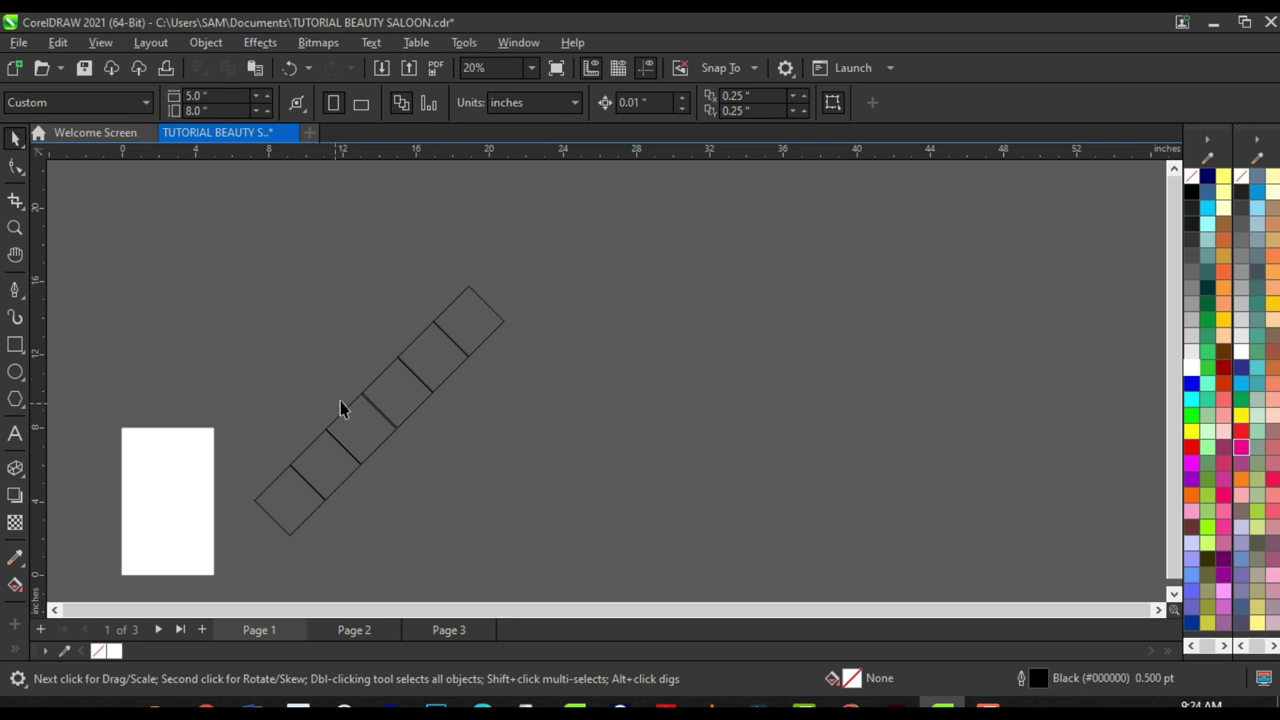
{"action": "scroll", "coordinate": [521, 370], "scroll_direction": "down", "scroll_amount": 2}
{"action": "scroll", "coordinate": [560, 340], "scroll_direction": "up", "scroll_amount": 1}
{"action": "left_click_drag", "start_coordinate": [620, 258], "coordinate": [274, 536]}
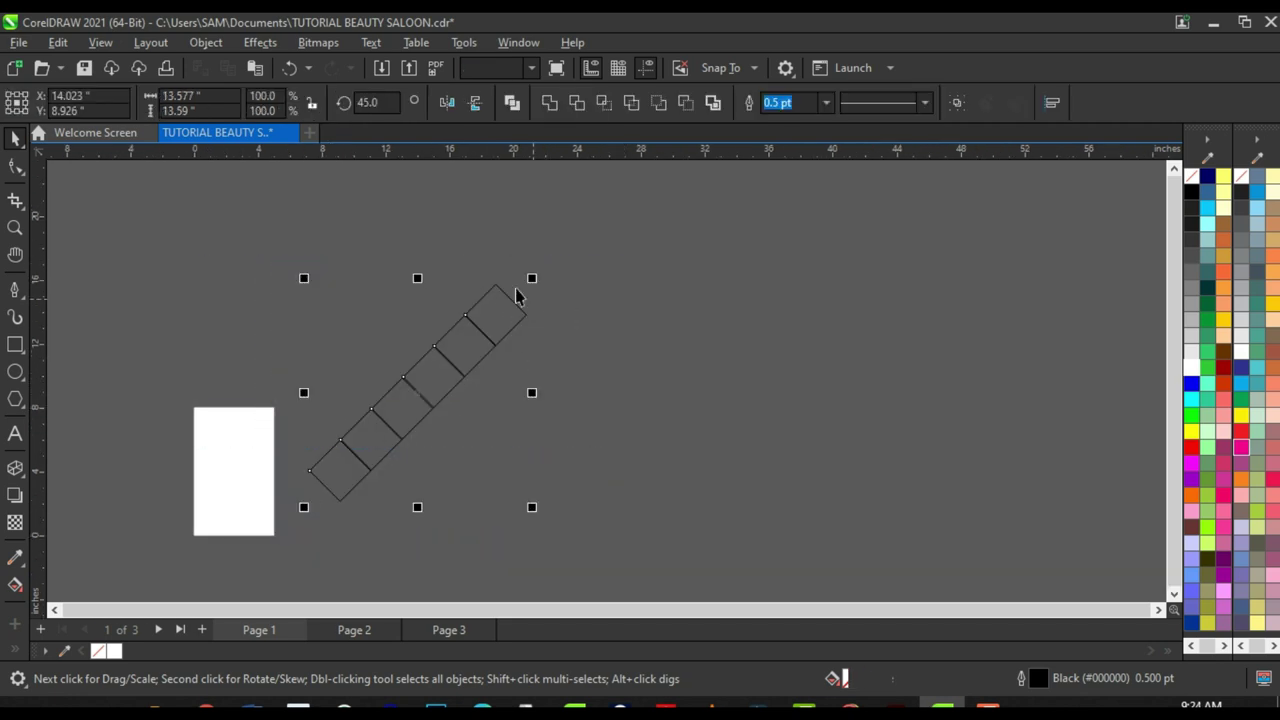
{"action": "left_click_drag", "start_coordinate": [531, 280], "coordinate": [393, 464]}
Step: Move the scaled row closer to the page, to about X 7.687 and Y 3.821 inches
{"action": "scroll", "coordinate": [521, 300], "scroll_direction": "up", "scroll_amount": 2}
{"action": "scroll", "coordinate": [515, 302], "scroll_direction": "down", "scroll_amount": 1}
{"action": "scroll", "coordinate": [394, 470], "scroll_direction": "down", "scroll_amount": 1}
{"action": "scroll", "coordinate": [261, 500], "scroll_direction": "up", "scroll_amount": 5}
{"action": "left_click_drag", "start_coordinate": [490, 476], "coordinate": [399, 510]}
{"action": "scroll", "coordinate": [400, 440], "scroll_direction": "up", "scroll_amount": 1}
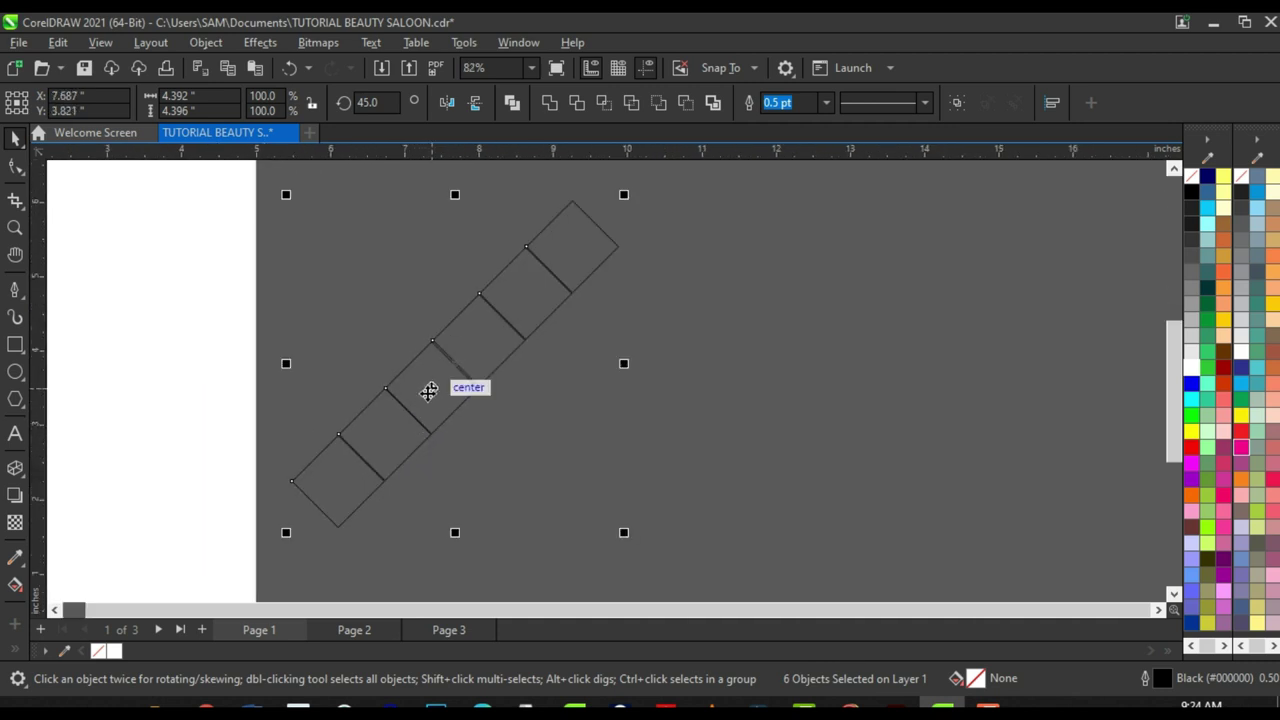
Step: Create a copy of the diamond row rotated 90 degrees about its centre, so the two rows cross in an X
{"action": "left_click", "coordinate": [576, 244]}
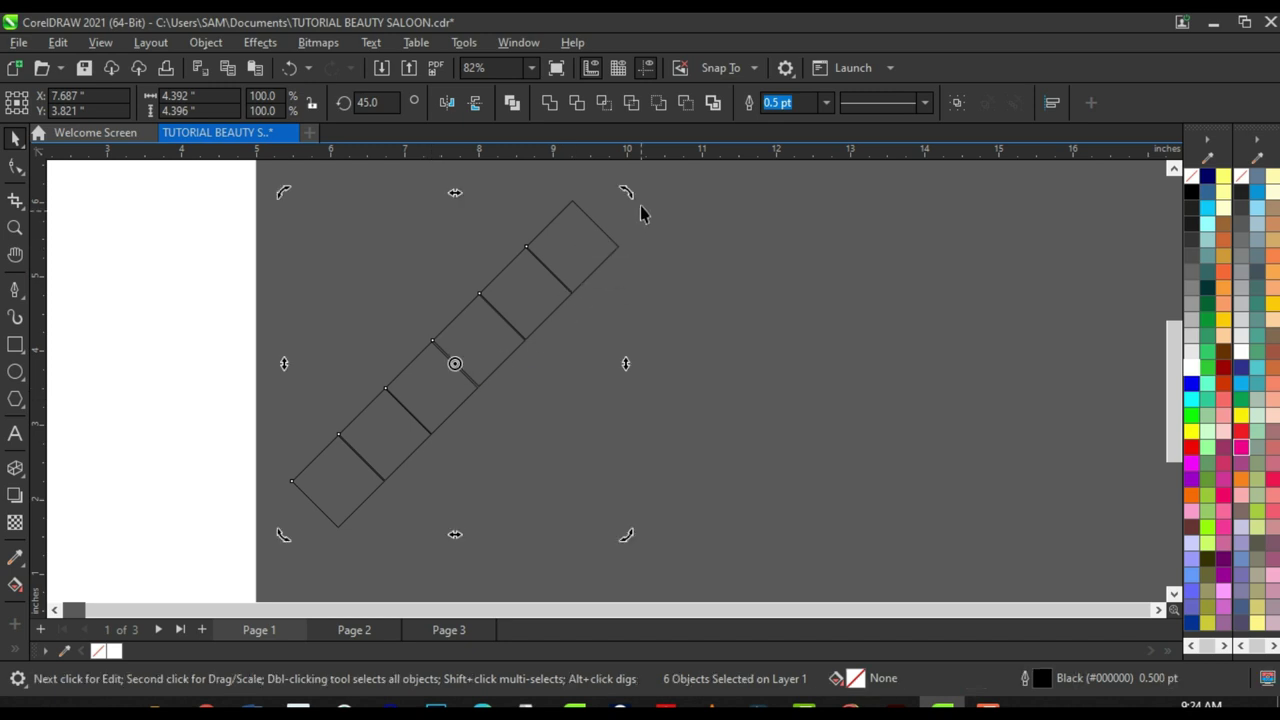
{"action": "left_click_drag", "start_coordinate": [630, 200], "coordinate": [662, 561]}
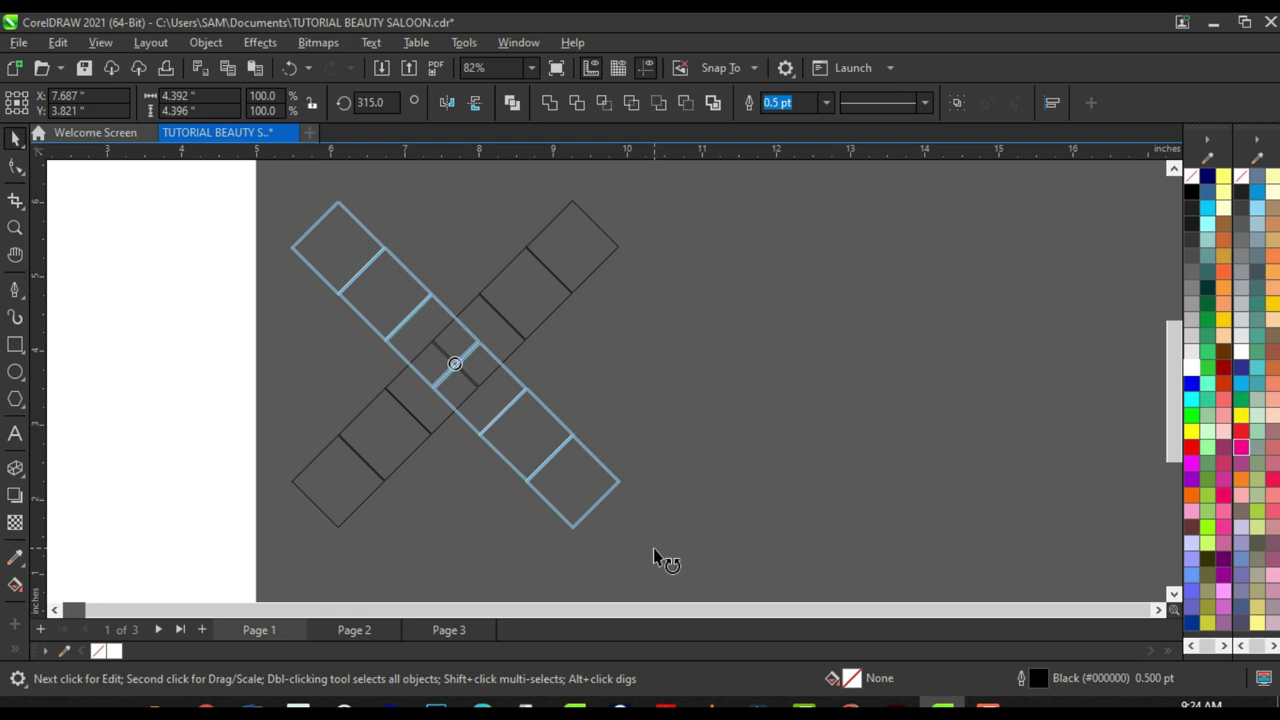
{"action": "left_click_drag", "start_coordinate": [624, 524], "coordinate": [624, 524]}
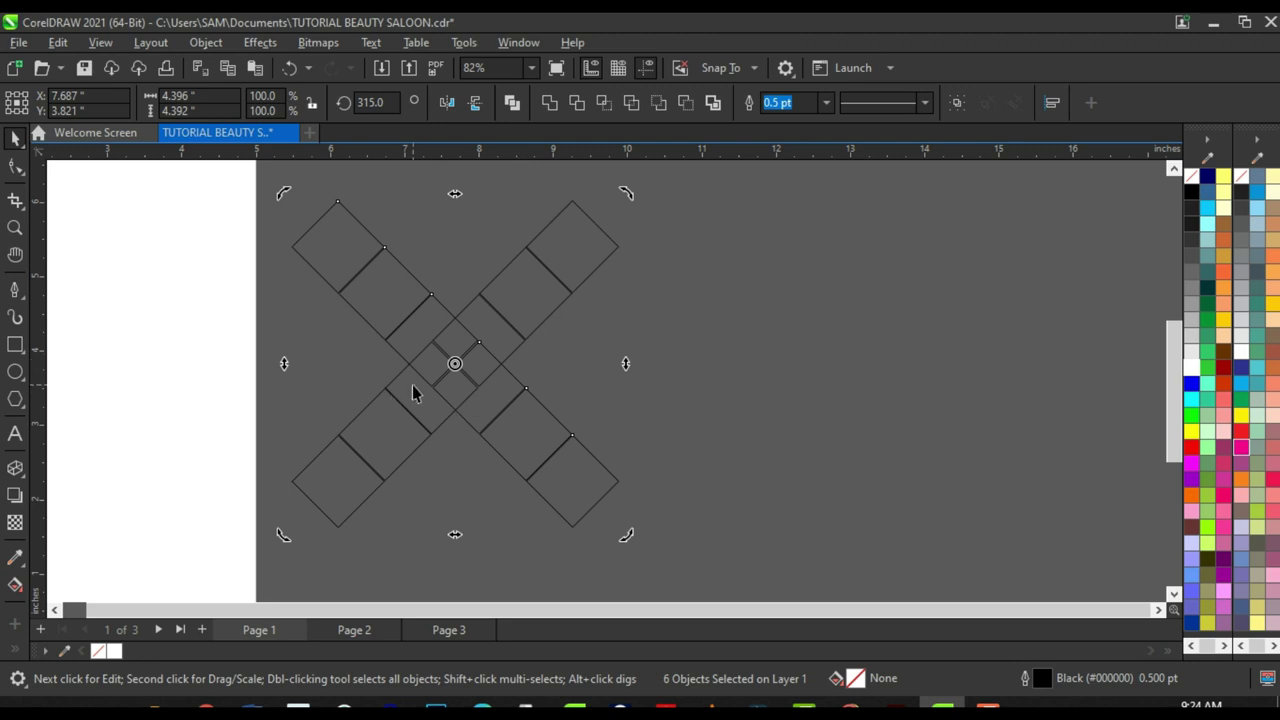
Step: Move the rotated row down to about X 7.688 and Y 3.183 inches, so one of its diamonds coincides with one in the original row
{"action": "scroll", "coordinate": [468, 388], "scroll_direction": "up", "scroll_amount": 2}
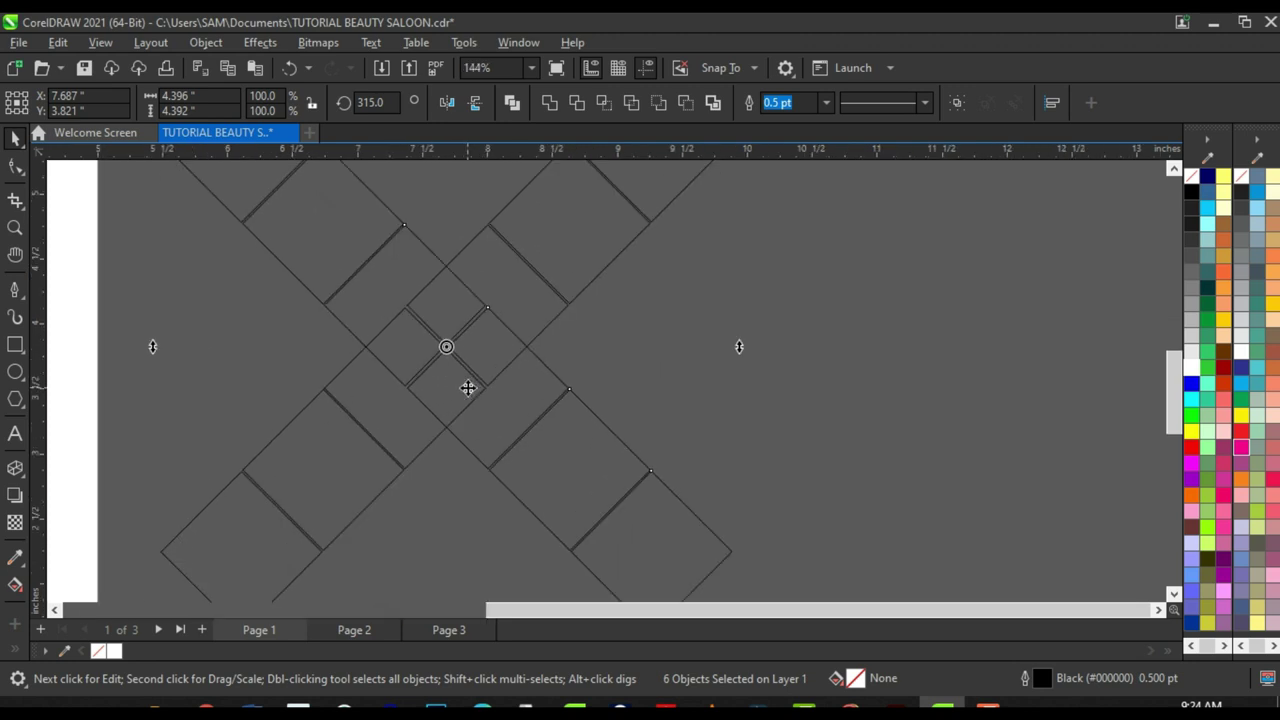
{"action": "scroll", "coordinate": [468, 400], "scroll_direction": "down", "scroll_amount": 3}
{"action": "scroll", "coordinate": [430, 425], "scroll_direction": "up", "scroll_amount": 2}
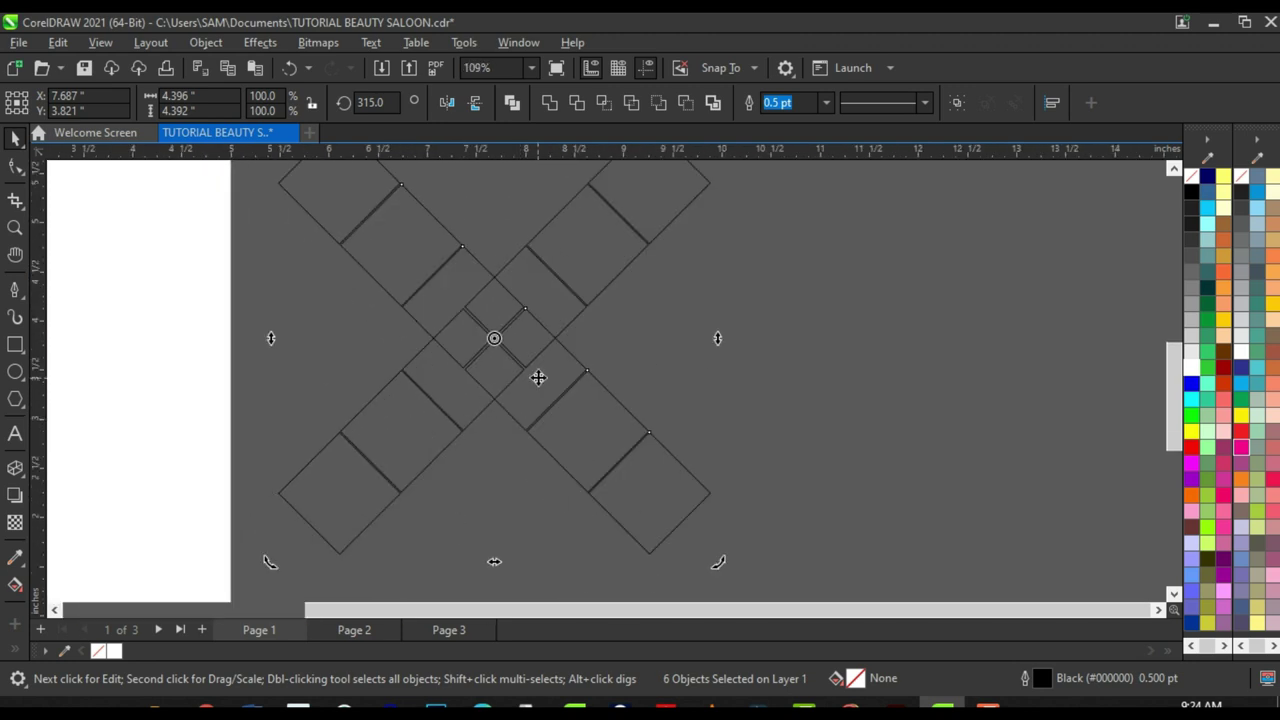
{"action": "left_click_drag", "start_coordinate": [538, 377], "coordinate": [540, 446]}
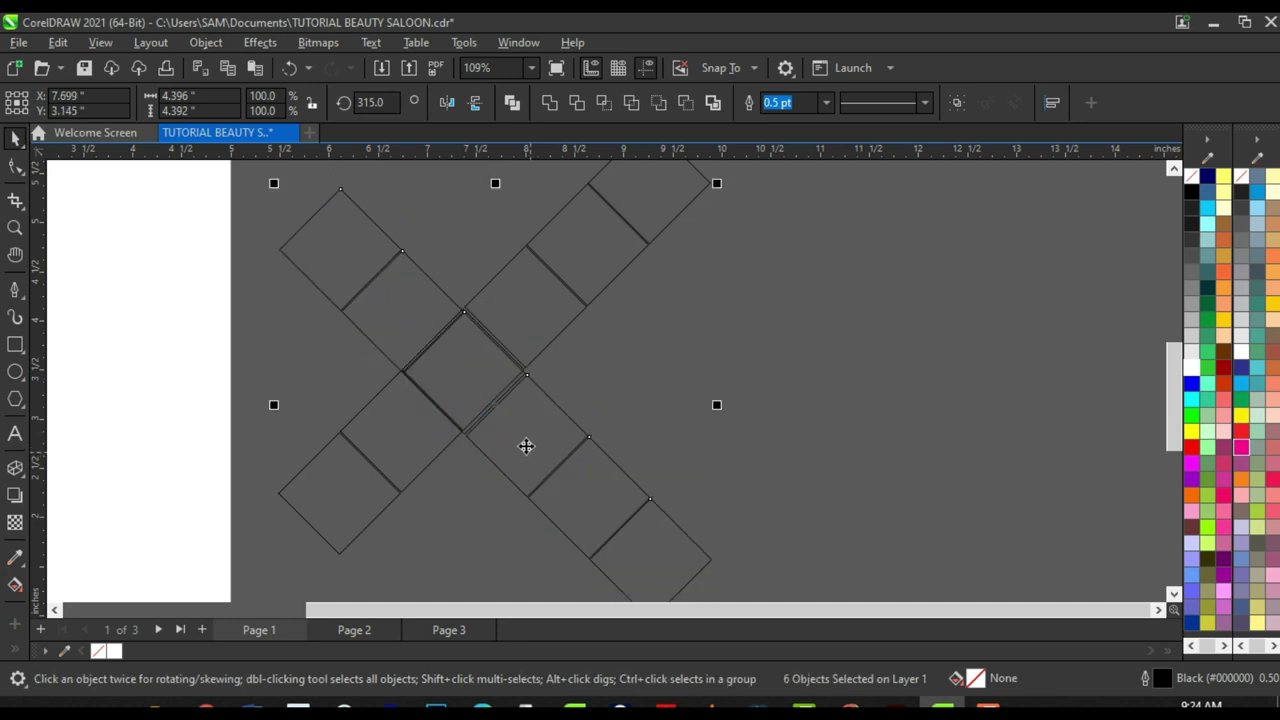
{"action": "scroll", "coordinate": [526, 446], "scroll_direction": "up", "scroll_amount": 6}
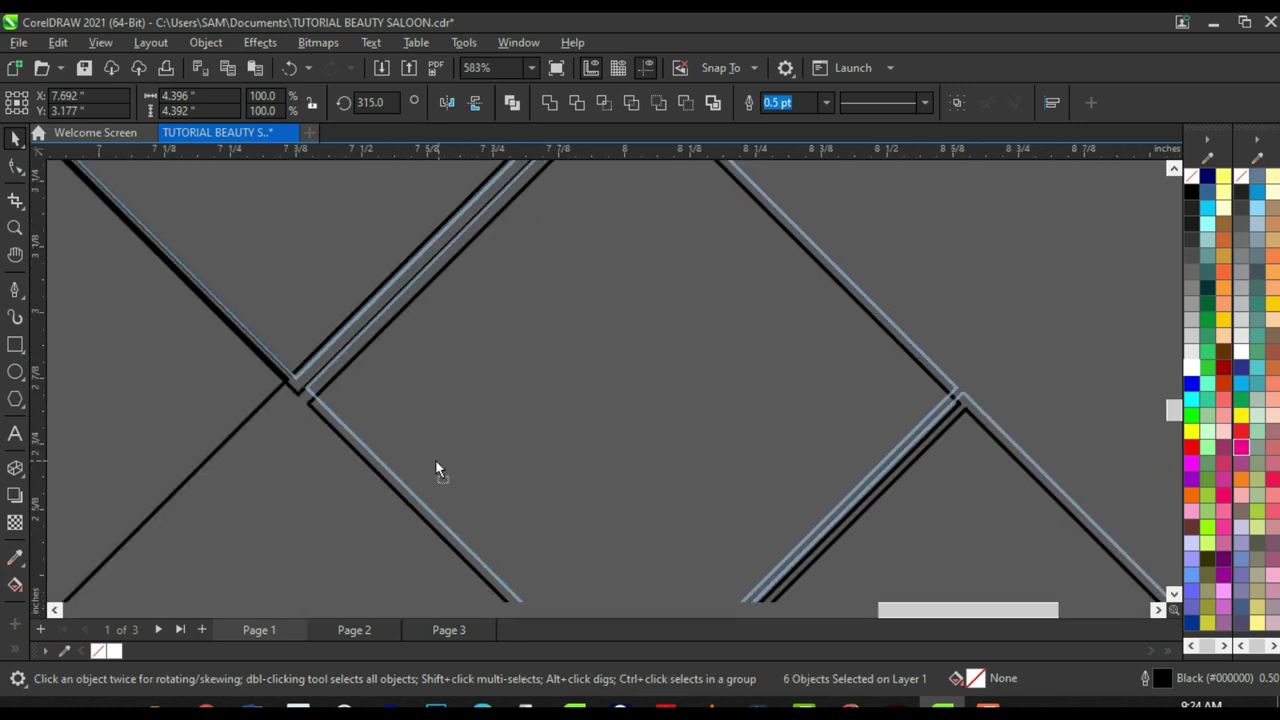
{"action": "left_click_drag", "start_coordinate": [435, 459], "coordinate": [437, 466]}
{"action": "scroll", "coordinate": [551, 409], "scroll_direction": "down", "scroll_amount": 6}
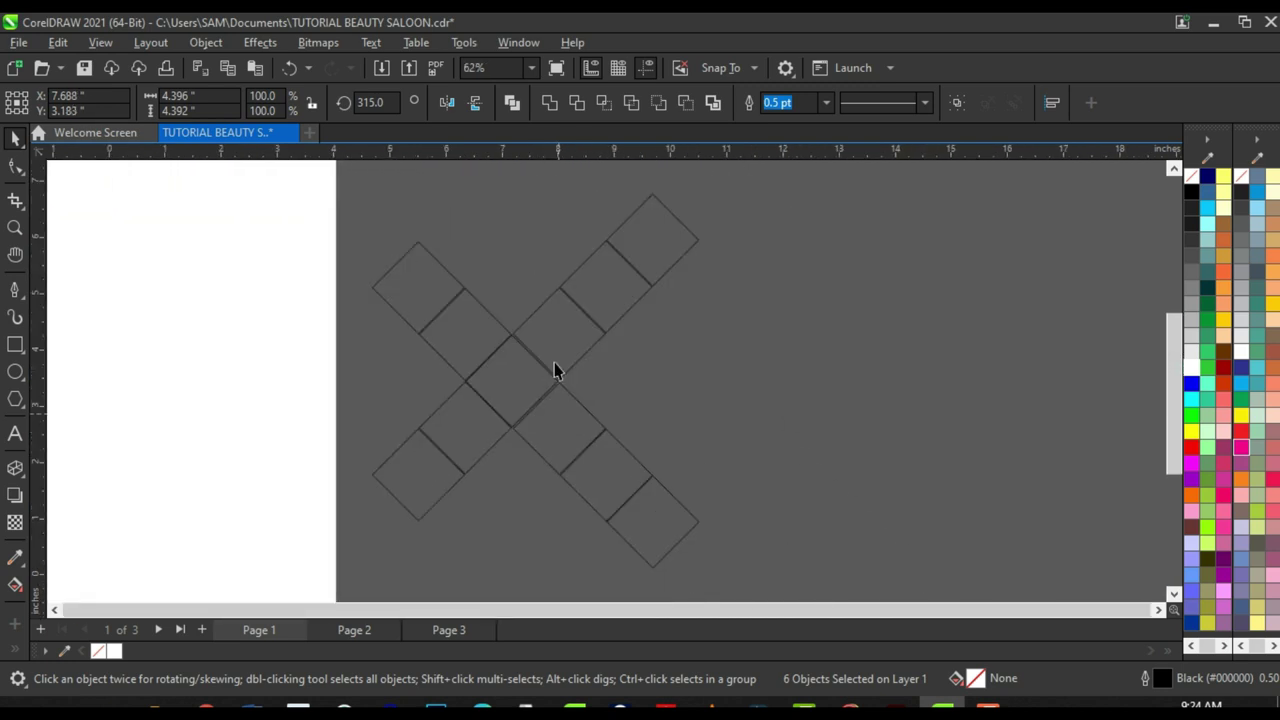
Step: Examine the overlapping diamond at the crossing and the gaps between the two rows
{"action": "scroll", "coordinate": [555, 370], "scroll_direction": "up", "scroll_amount": 3}
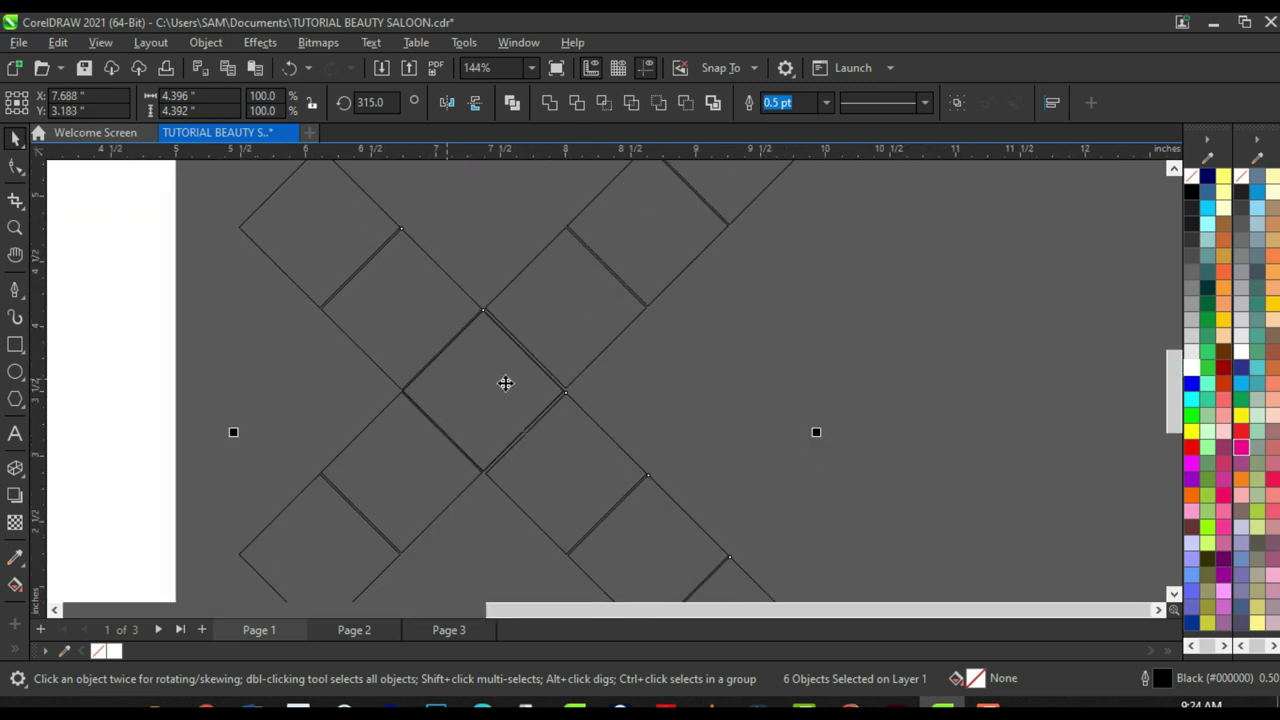
{"action": "scroll", "coordinate": [464, 401], "scroll_direction": "down", "scroll_amount": 2}
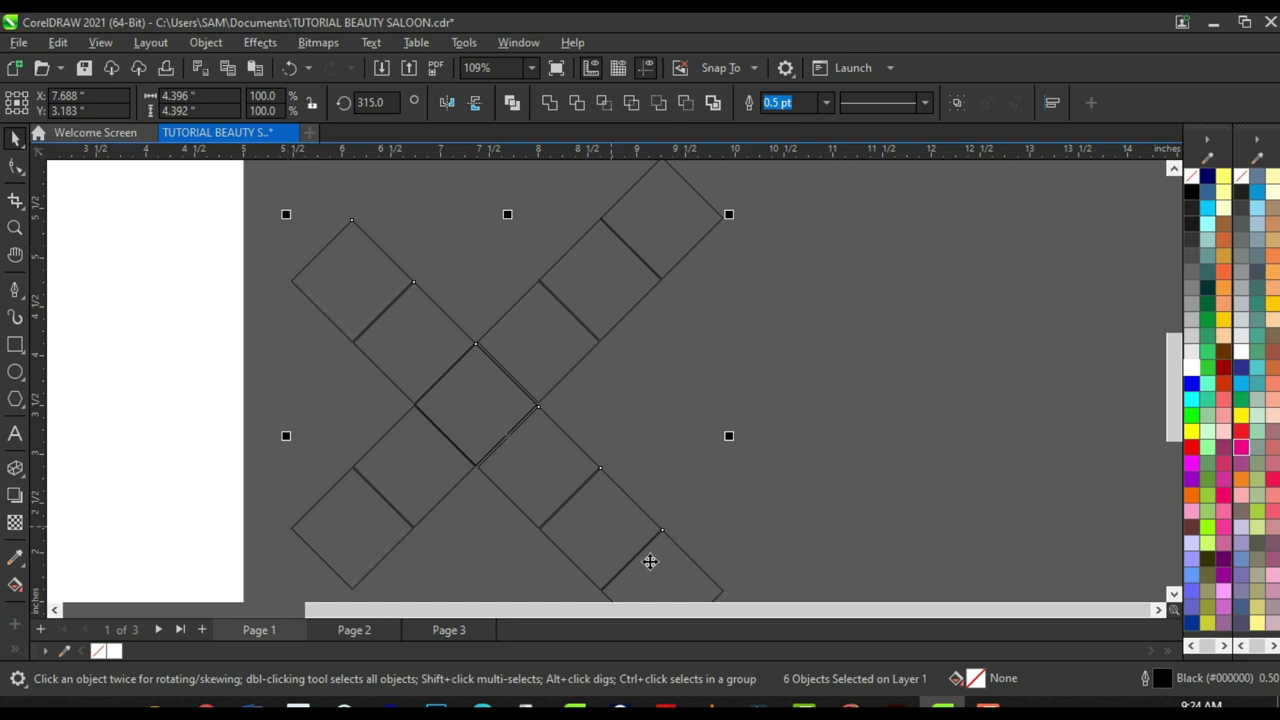
{"action": "scroll", "coordinate": [458, 340], "scroll_direction": "down", "scroll_amount": 5}
{"action": "scroll", "coordinate": [493, 354], "scroll_direction": "up", "scroll_amount": 4}
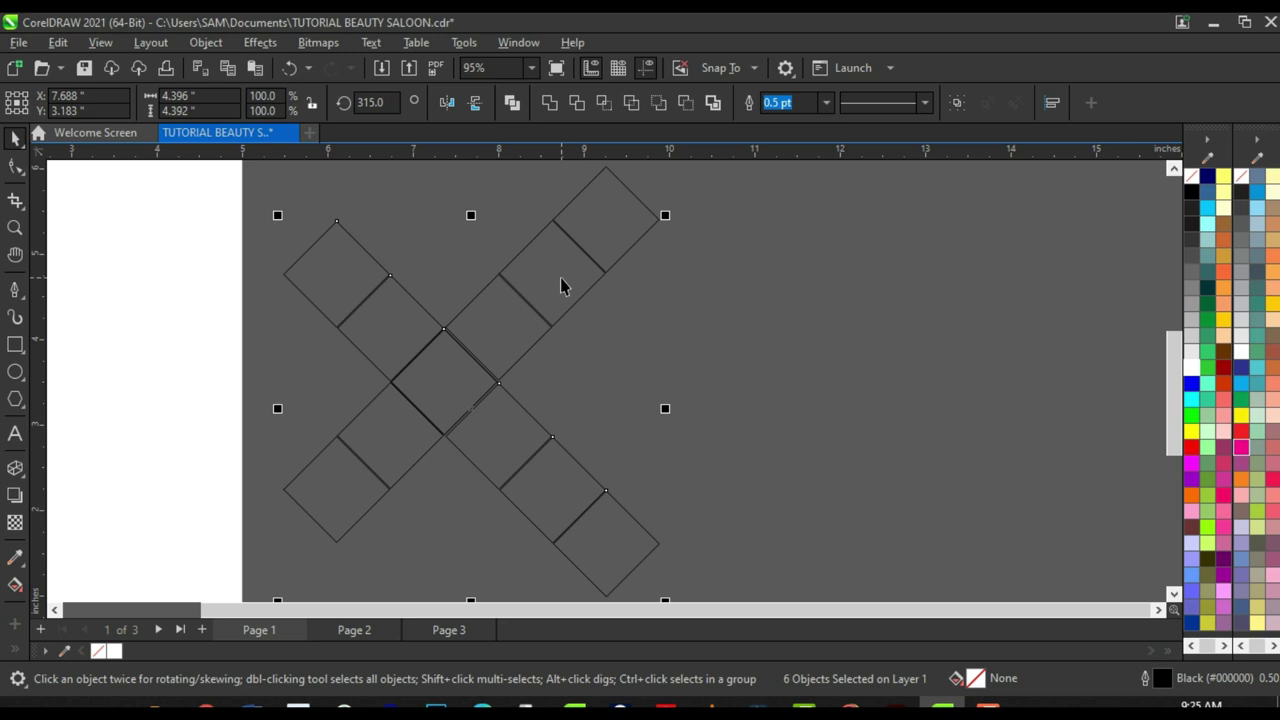
{"action": "left_click", "coordinate": [561, 278]}
{"action": "left_click_drag", "start_coordinate": [495, 346], "coordinate": [491, 386]}
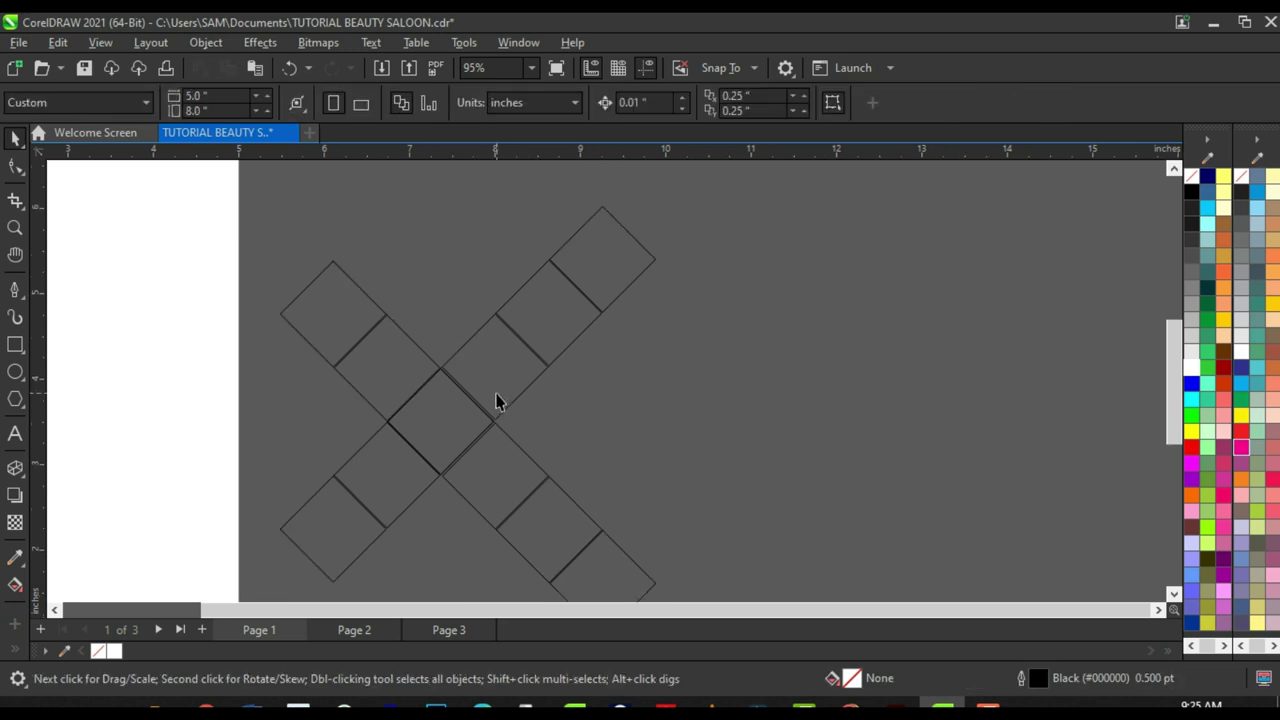
{"action": "scroll", "coordinate": [503, 403], "scroll_direction": "down", "scroll_amount": 2}
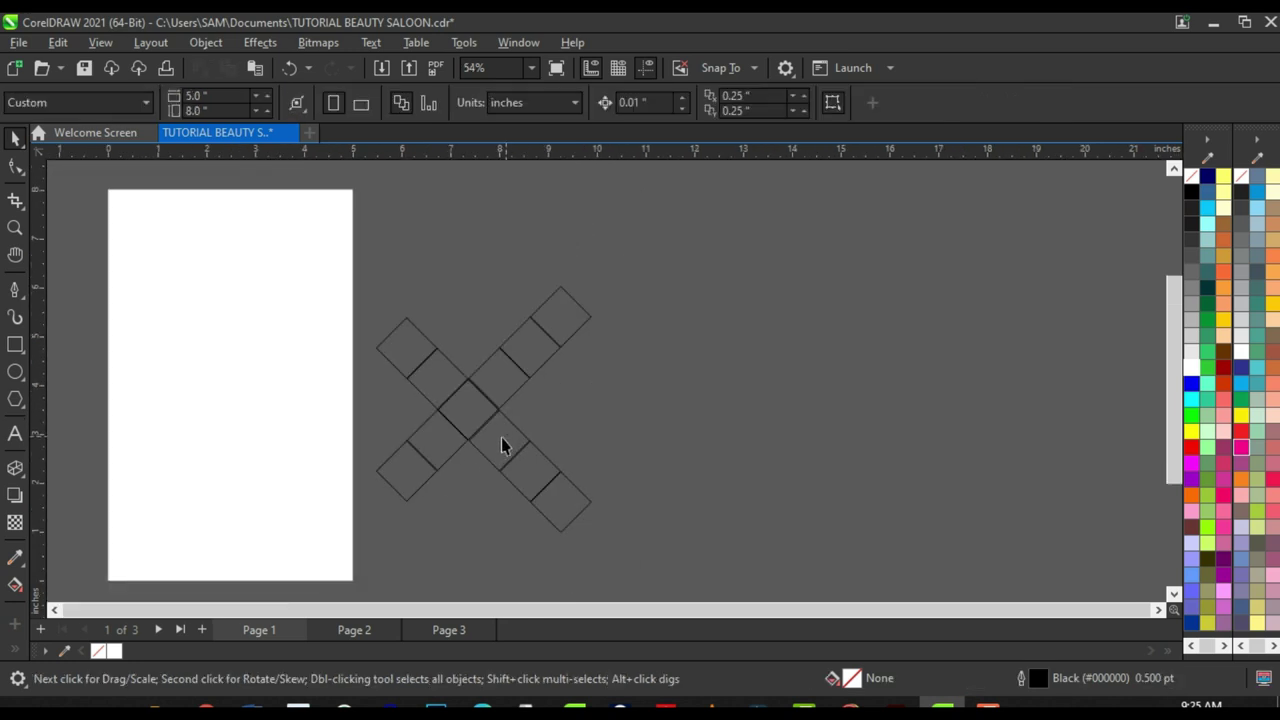
{"action": "scroll", "coordinate": [503, 443], "scroll_direction": "up", "scroll_amount": 2}
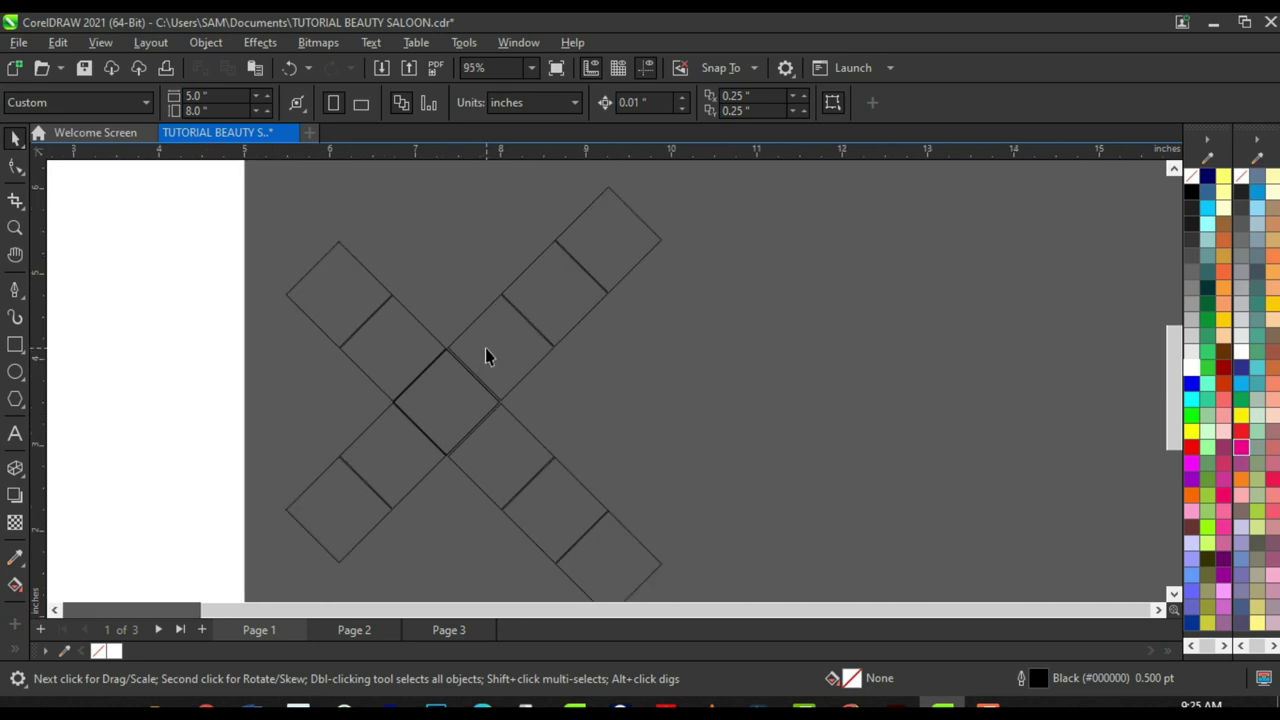
{"action": "scroll", "coordinate": [476, 362], "scroll_direction": "down", "scroll_amount": 2}
{"action": "scroll", "coordinate": [443, 340], "scroll_direction": "up", "scroll_amount": 1}
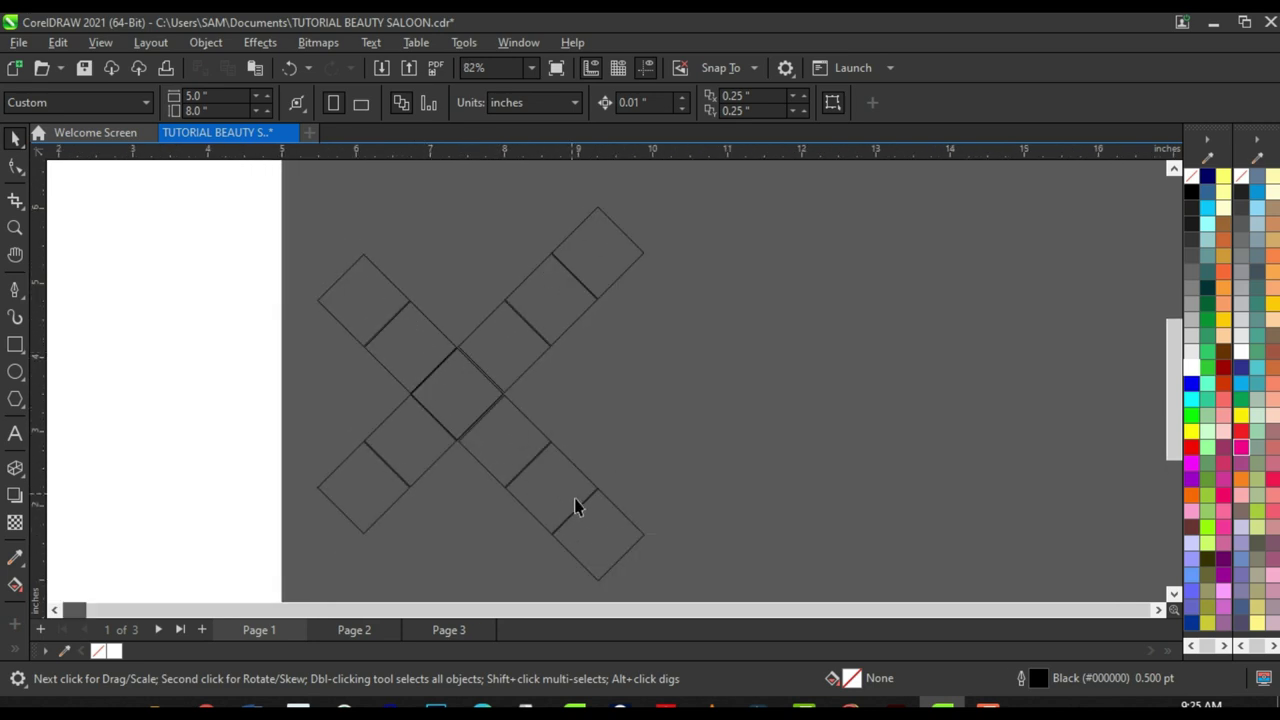
Step: Delete the rotated row's two end diamonds and its duplicate diamond at the crossing
{"action": "left_click", "coordinate": [615, 537]}
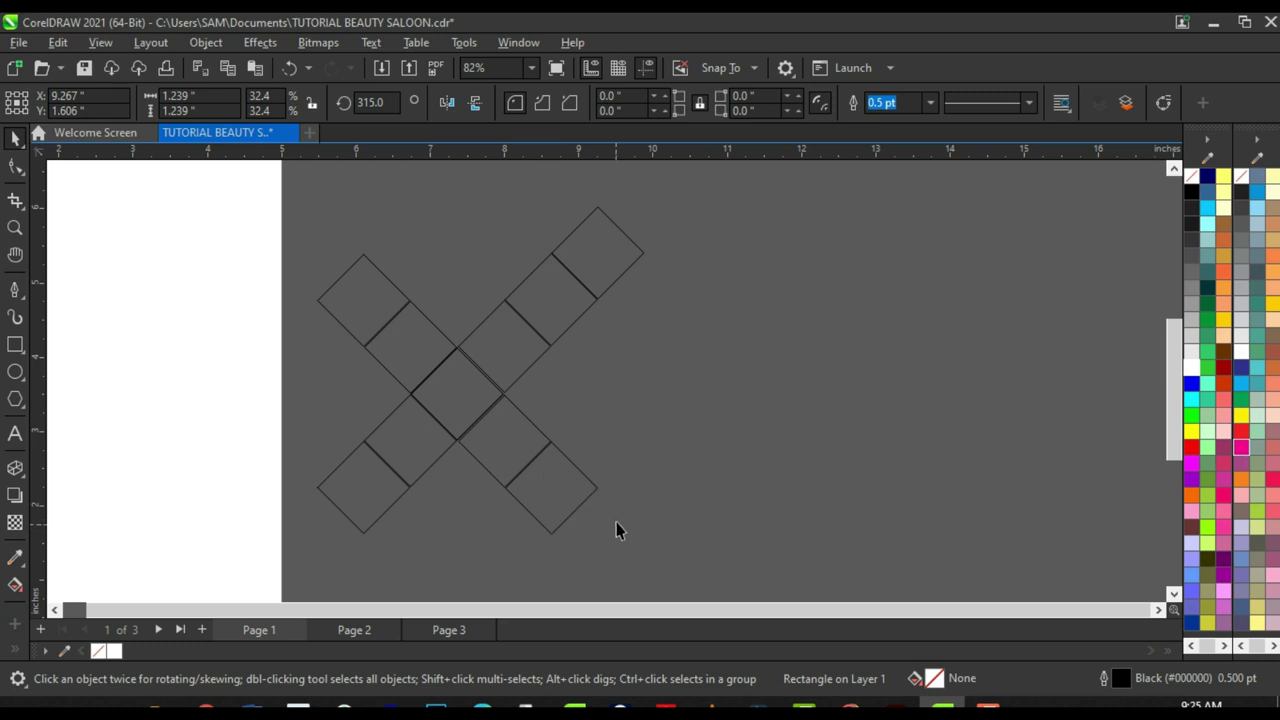
{"action": "left_click", "coordinate": [615, 530]}
{"action": "left_click", "coordinate": [471, 394]}
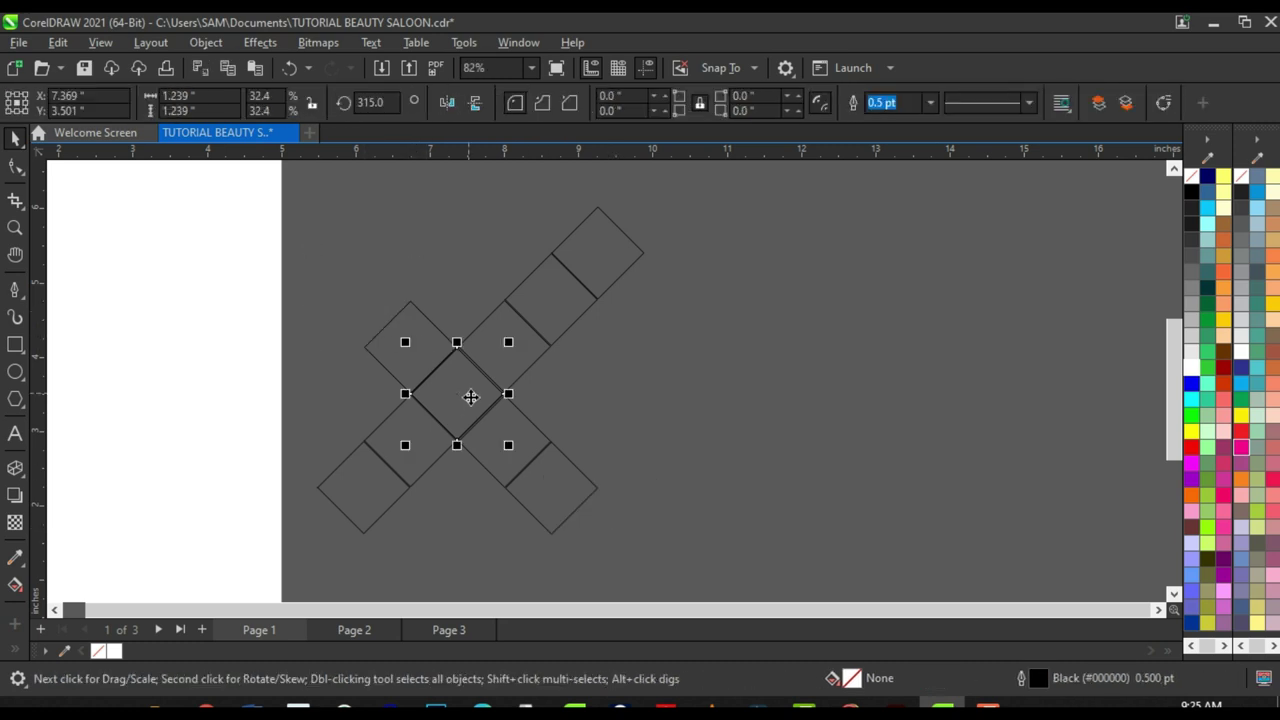
{"action": "scroll", "coordinate": [477, 400], "scroll_direction": "up", "scroll_amount": 3}
{"action": "left_click", "coordinate": [476, 399]}
Step: Fine-tune the upper-left diamond to about X 6.738 and Y 4.133 inches, evening its gap to the crossing diamond
{"action": "scroll", "coordinate": [476, 408], "scroll_direction": "down", "scroll_amount": 2}
{"action": "scroll", "coordinate": [366, 331], "scroll_direction": "up", "scroll_amount": 4}
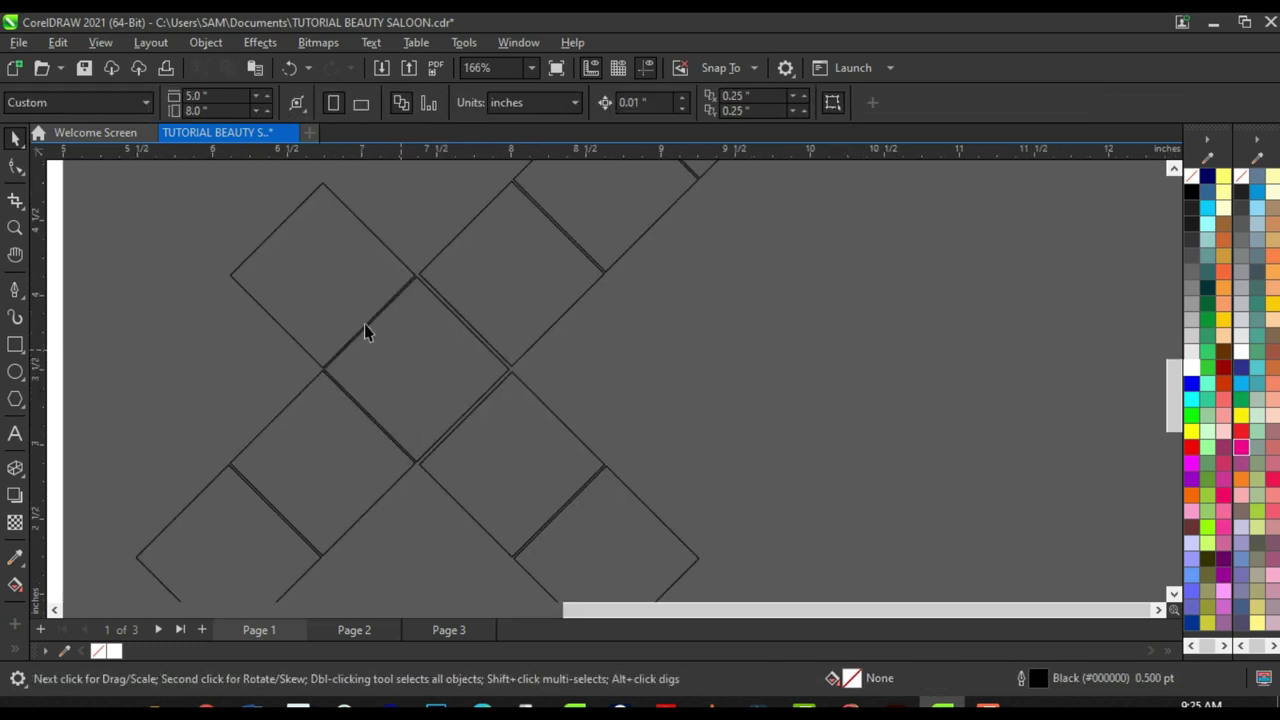
{"action": "scroll", "coordinate": [497, 406], "scroll_direction": "down", "scroll_amount": 2}
{"action": "scroll", "coordinate": [490, 430], "scroll_direction": "down", "scroll_amount": 3}
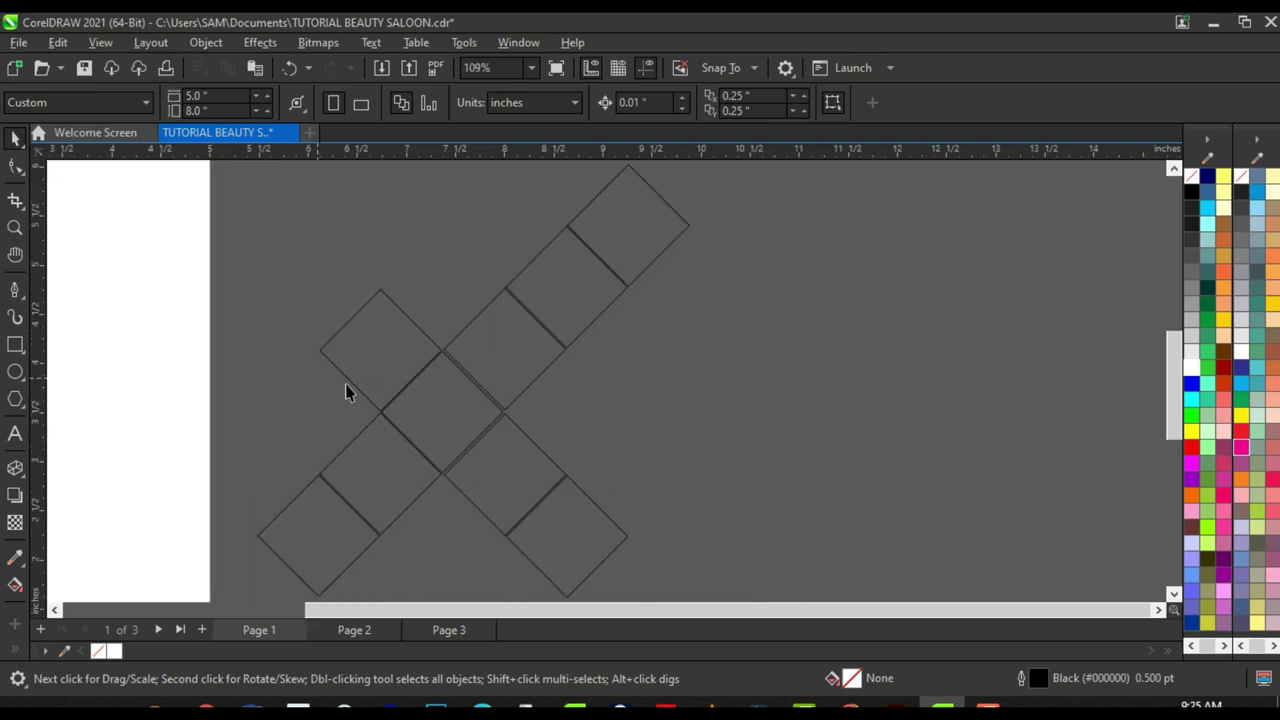
{"action": "left_click", "coordinate": [492, 460]}
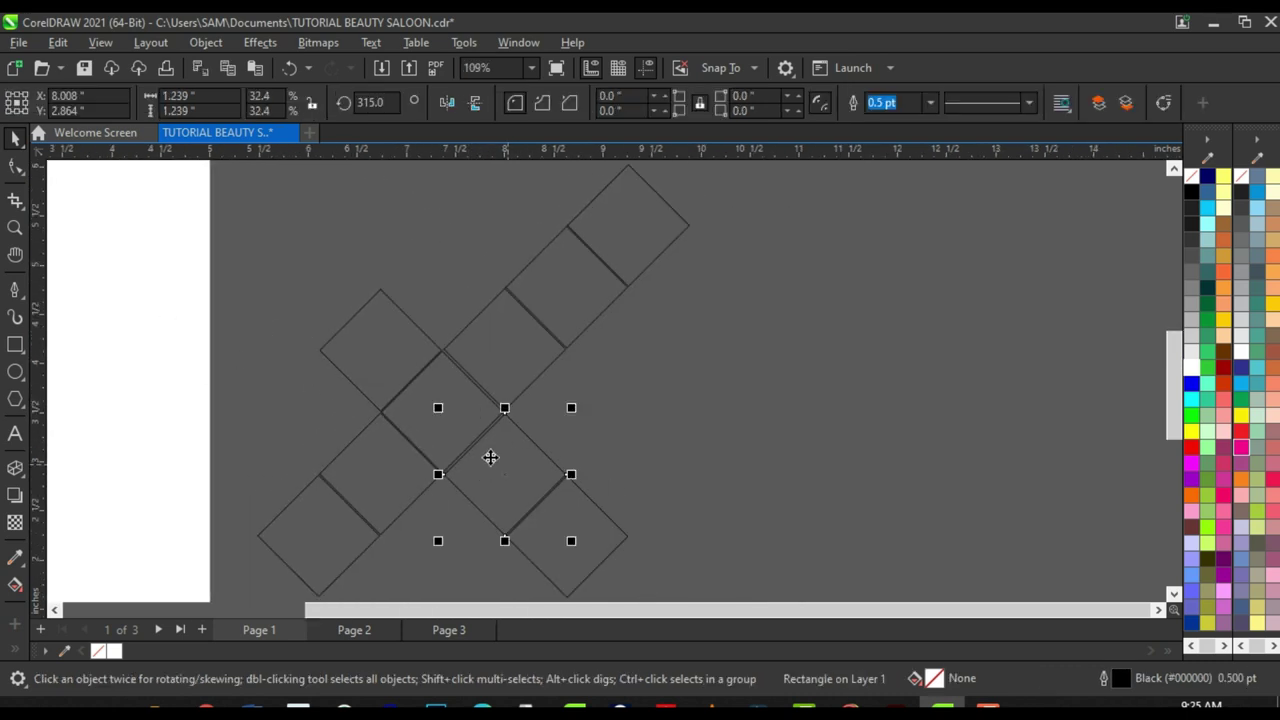
{"action": "scroll", "coordinate": [438, 415], "scroll_direction": "up", "scroll_amount": 3}
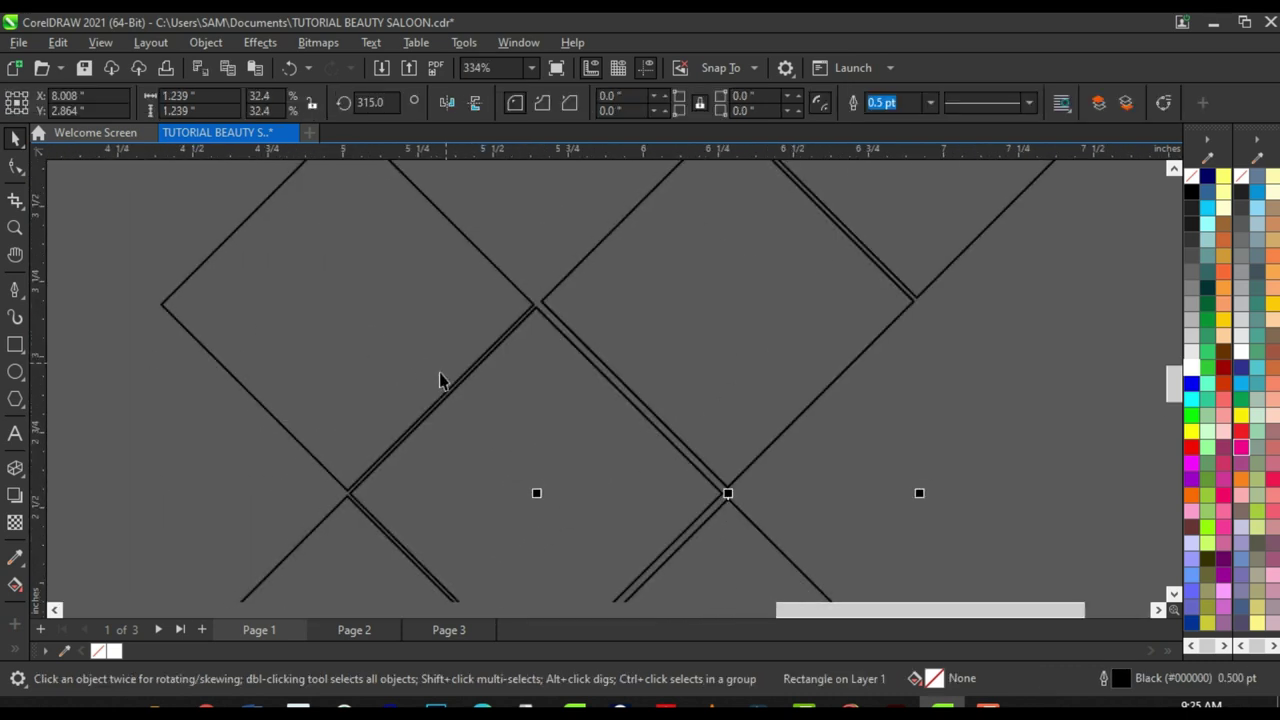
{"action": "scroll", "coordinate": [334, 474], "scroll_direction": "up", "scroll_amount": 4}
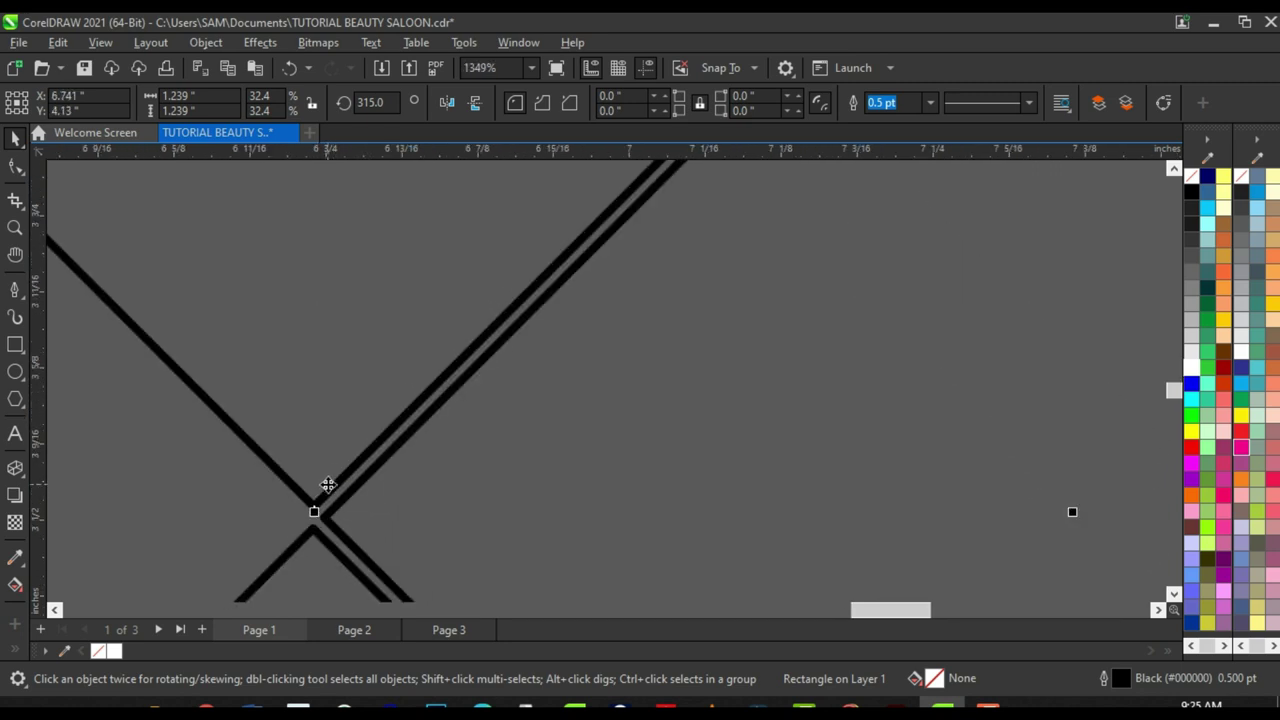
{"action": "scroll", "coordinate": [300, 466], "scroll_direction": "up", "scroll_amount": 2}
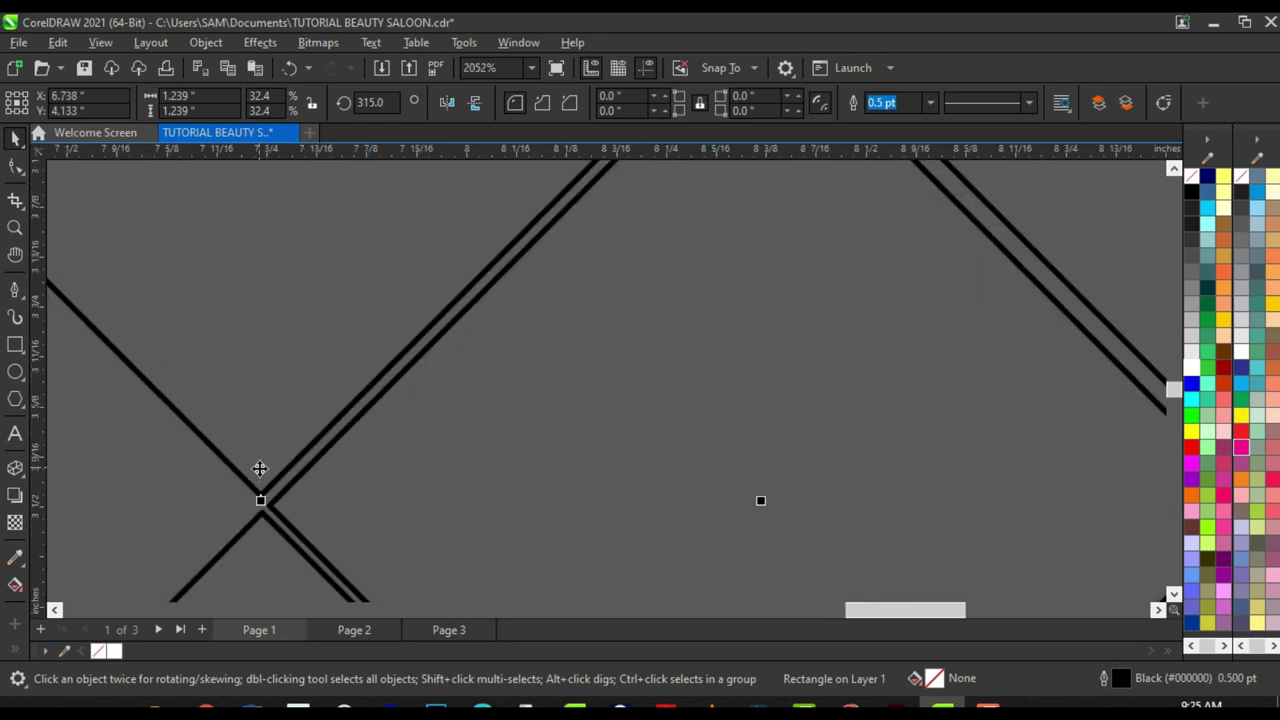
{"action": "scroll", "coordinate": [343, 386], "scroll_direction": "down", "scroll_amount": 8}
{"action": "left_click", "coordinate": [672, 389]}
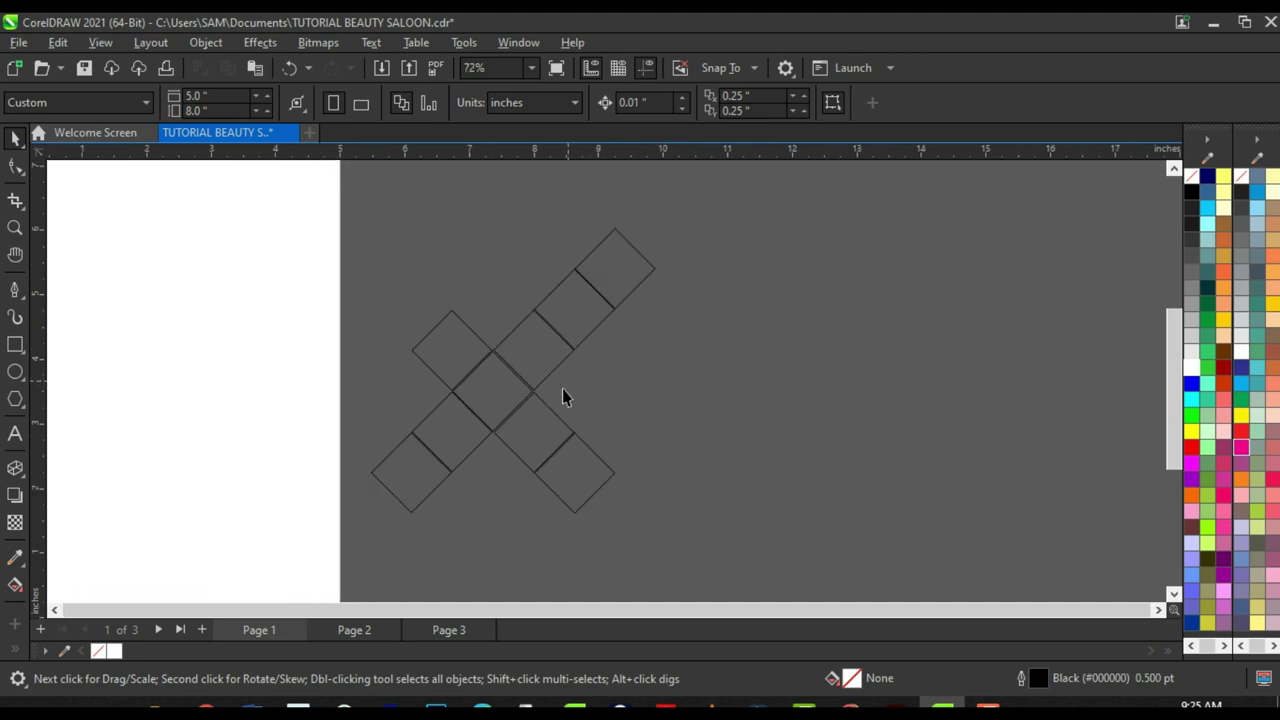
Step: Duplicate the upper-left diamond diagonally down and to the left, placing the copy at about X 6.105 and Y 3.497 inches with narrow gaps
{"action": "scroll", "coordinate": [562, 388], "scroll_direction": "down", "scroll_amount": 1}
{"action": "scroll", "coordinate": [527, 330], "scroll_direction": "up", "scroll_amount": 1}
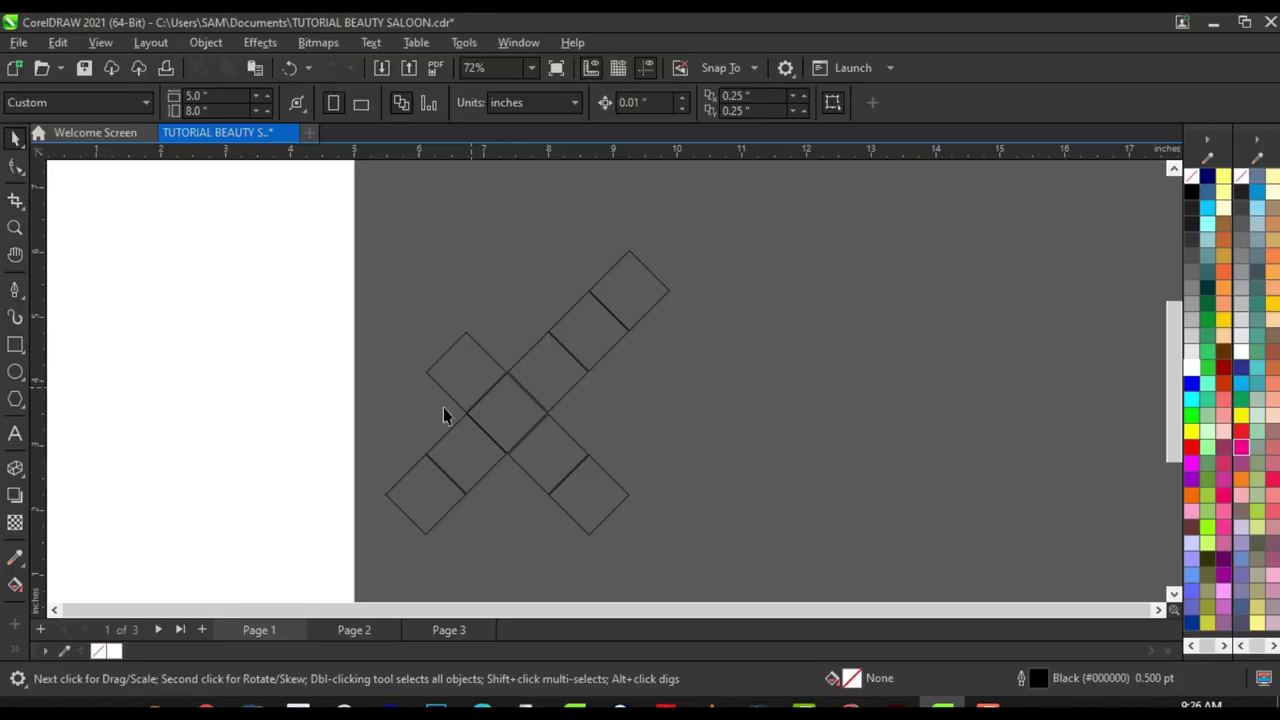
{"action": "scroll", "coordinate": [443, 415], "scroll_direction": "up", "scroll_amount": 3}
{"action": "left_click", "coordinate": [588, 236]}
{"action": "scroll", "coordinate": [560, 260], "scroll_direction": "up", "scroll_amount": 2}
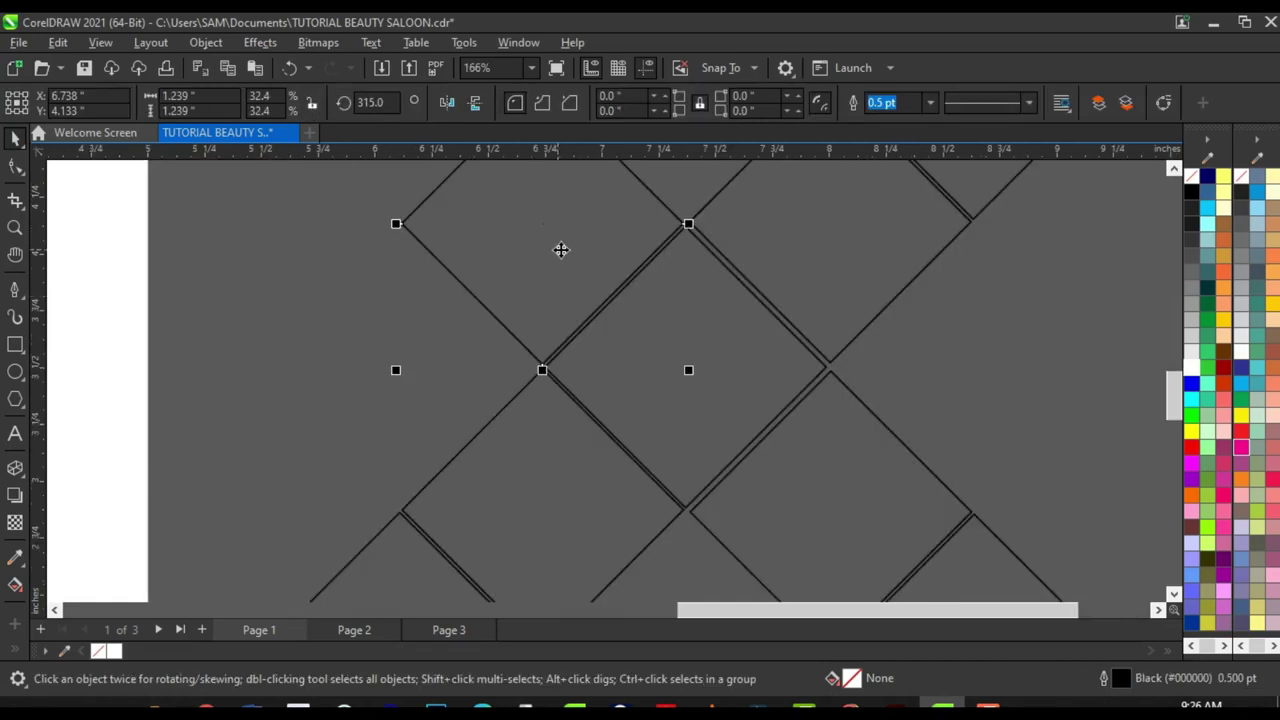
{"action": "left_click_drag", "start_coordinate": [585, 241], "coordinate": [445, 376]}
{"action": "scroll", "coordinate": [505, 378], "scroll_direction": "up", "scroll_amount": 4}
{"action": "left_click_drag", "start_coordinate": [586, 323], "coordinate": [551, 357]}
{"action": "scroll", "coordinate": [500, 378], "scroll_direction": "down", "scroll_amount": 5}
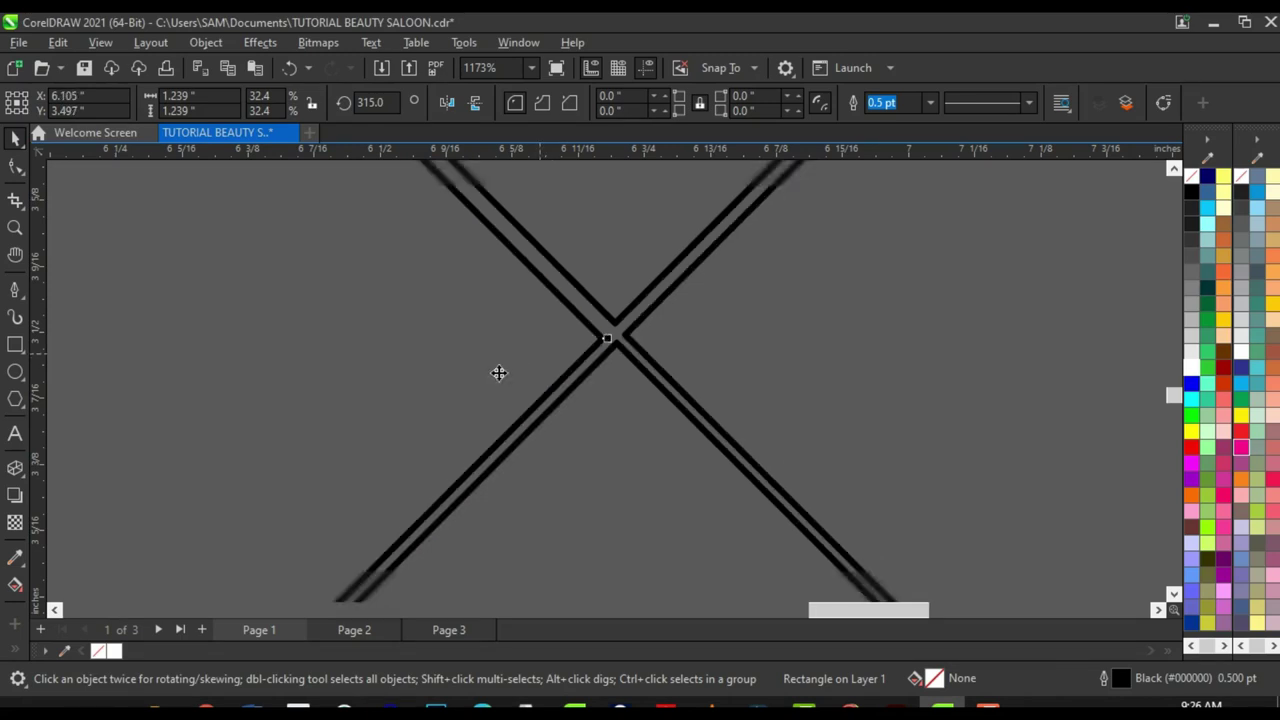
Step: Shrink the leftmost diamond to about 1.09 inches and place it at about X 6.166 and Y 3.505 inches, beside the crossing
{"action": "scroll", "coordinate": [435, 380], "scroll_direction": "up", "scroll_amount": 2}
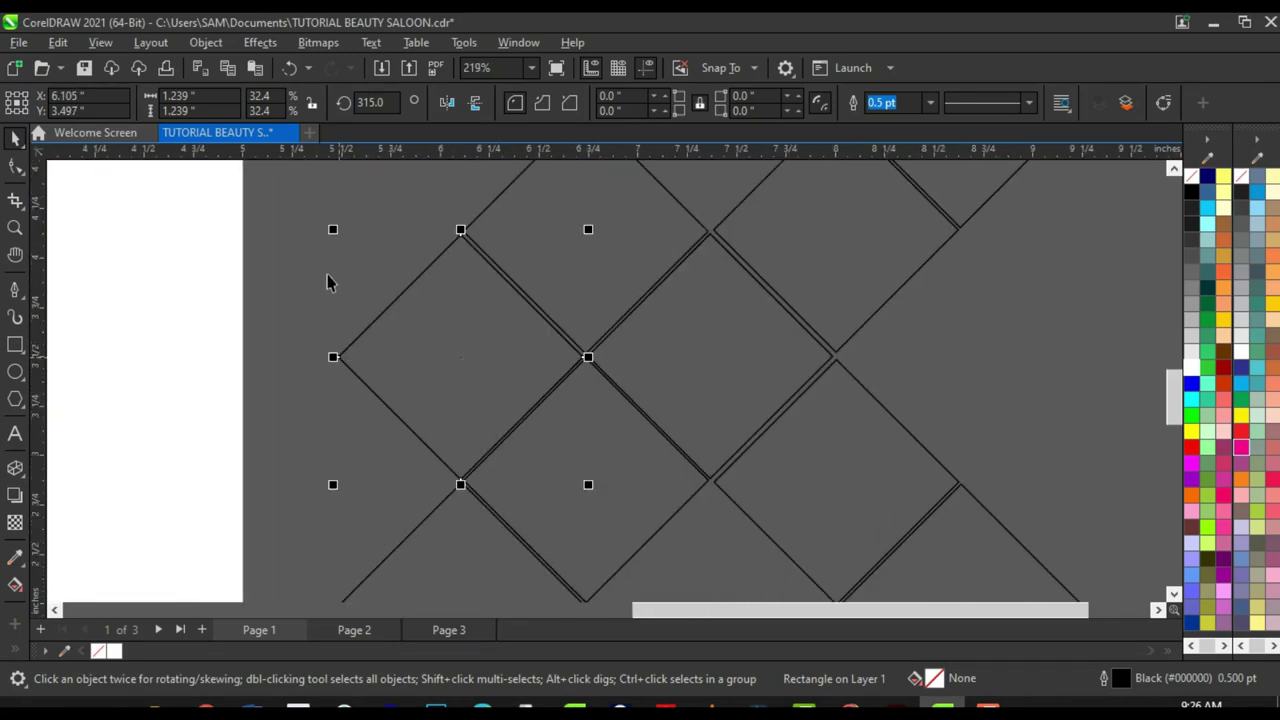
{"action": "left_click_drag", "start_coordinate": [336, 234], "coordinate": [345, 256]}
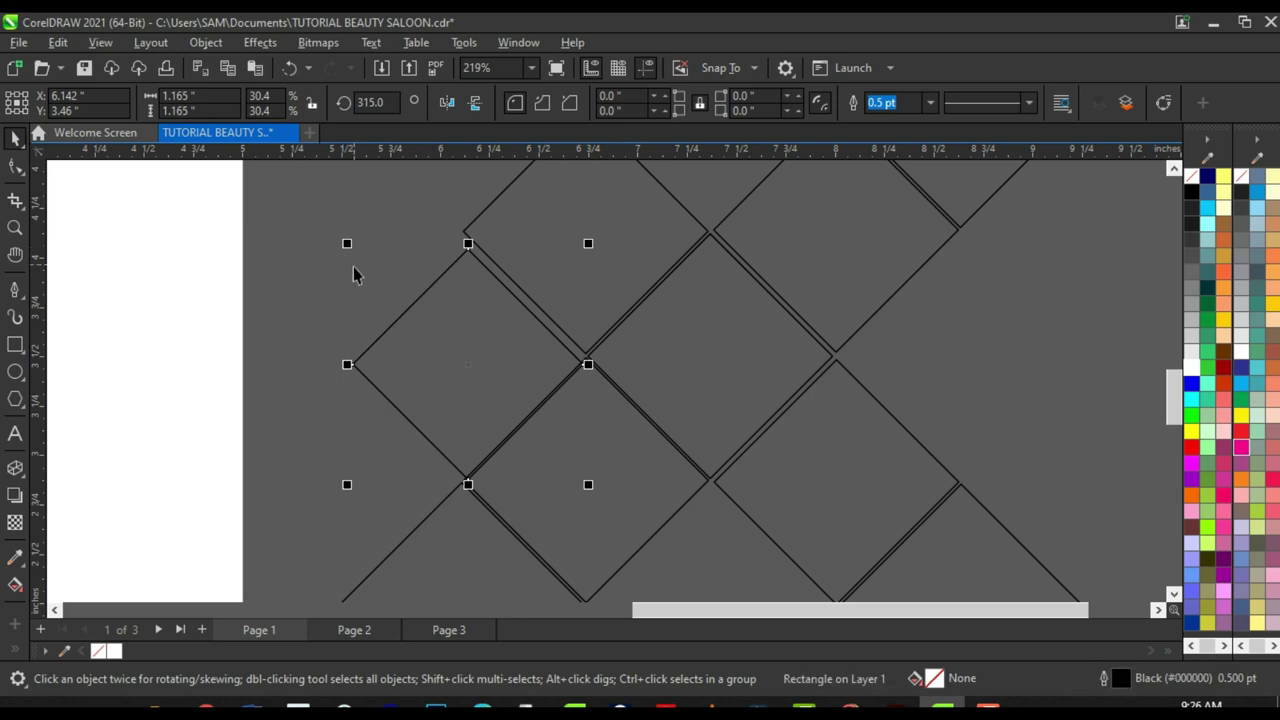
{"action": "key", "text": "ctrl+z"}
{"action": "left_click_drag", "start_coordinate": [333, 487], "coordinate": [366, 491]}
{"action": "scroll", "coordinate": [517, 408], "scroll_direction": "up", "scroll_amount": 5}
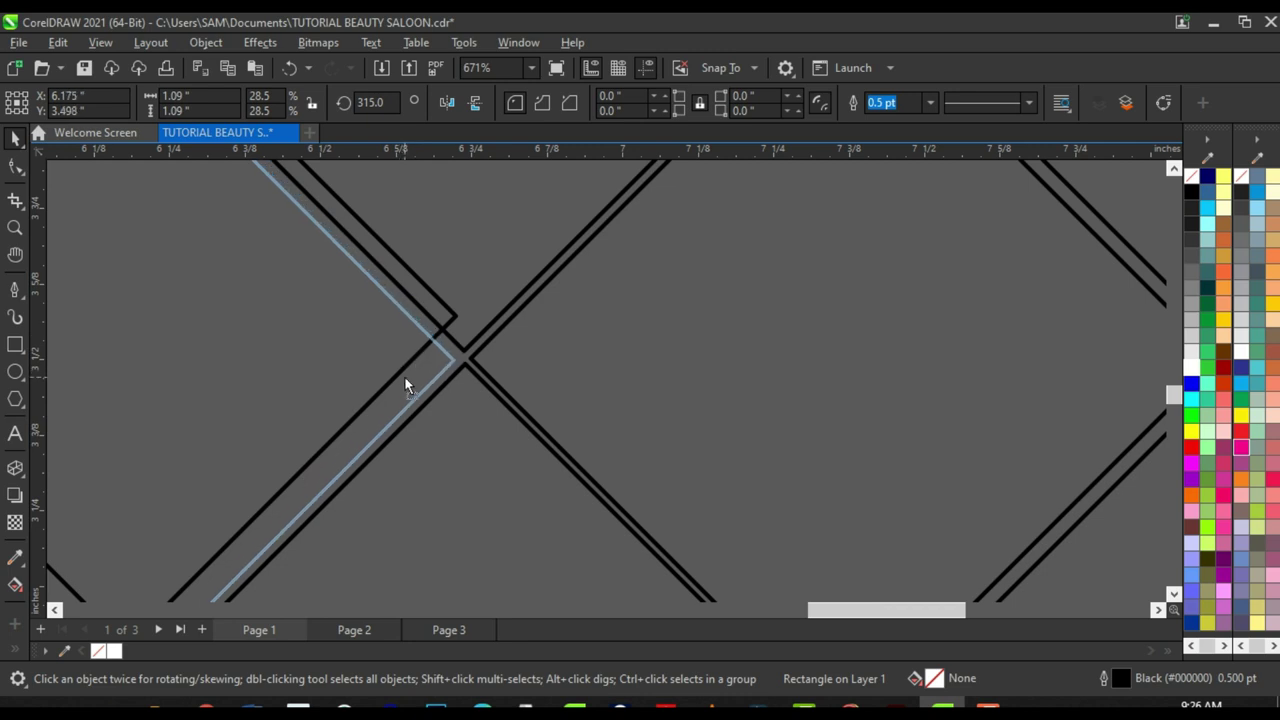
{"action": "scroll", "coordinate": [404, 376], "scroll_direction": "down", "scroll_amount": 5}
{"action": "scroll", "coordinate": [480, 410], "scroll_direction": "down", "scroll_amount": 3}
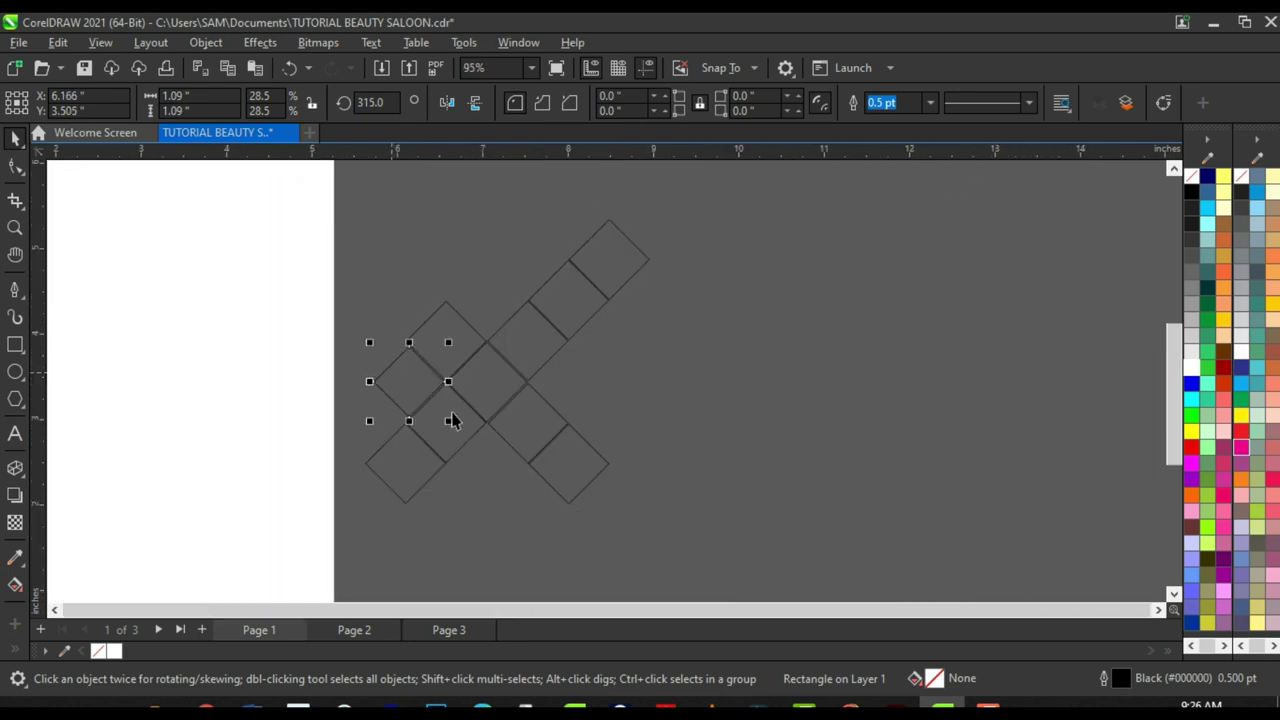
{"action": "scroll", "coordinate": [406, 371], "scroll_direction": "up", "scroll_amount": 2}
{"action": "left_click", "coordinate": [826, 341]}
Step: Duplicate the two lower-right diamonds diagonally up and to the right, centring the copied pair at about X 8.96 and Y 3.186 inches
{"action": "scroll", "coordinate": [478, 373], "scroll_direction": "up", "scroll_amount": 1}
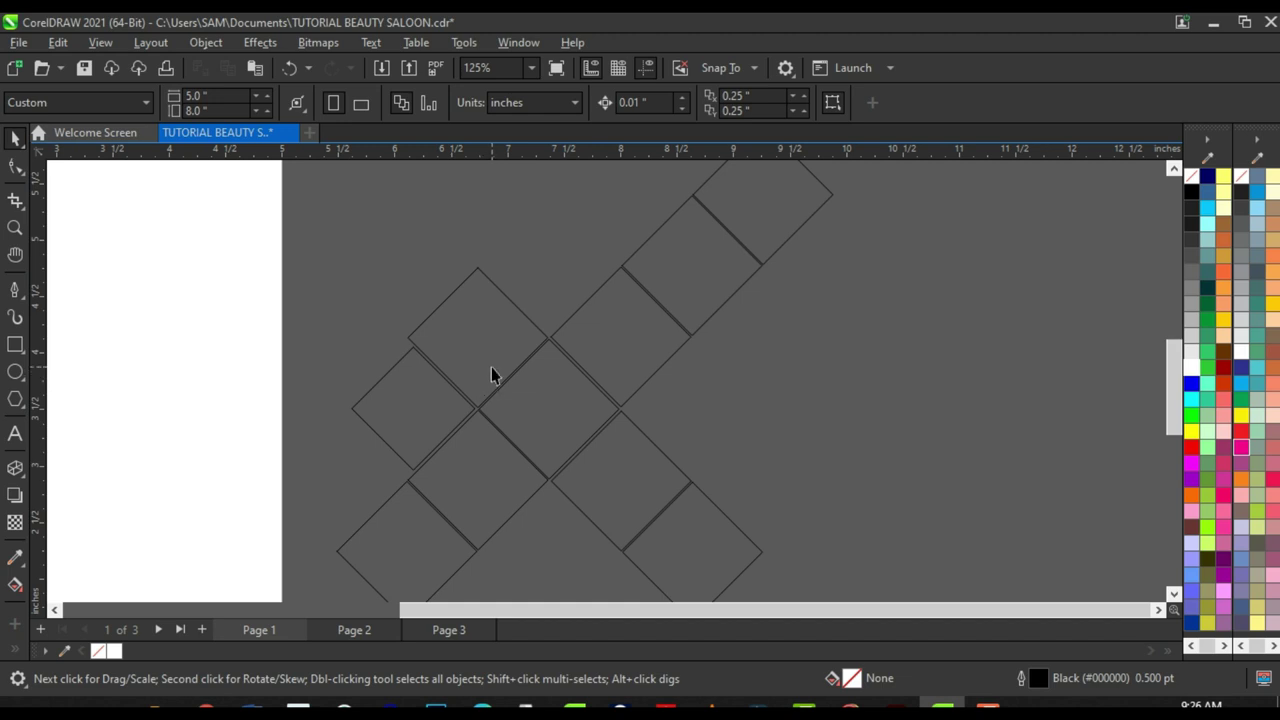
{"action": "scroll", "coordinate": [538, 428], "scroll_direction": "right", "scroll_amount": 2}
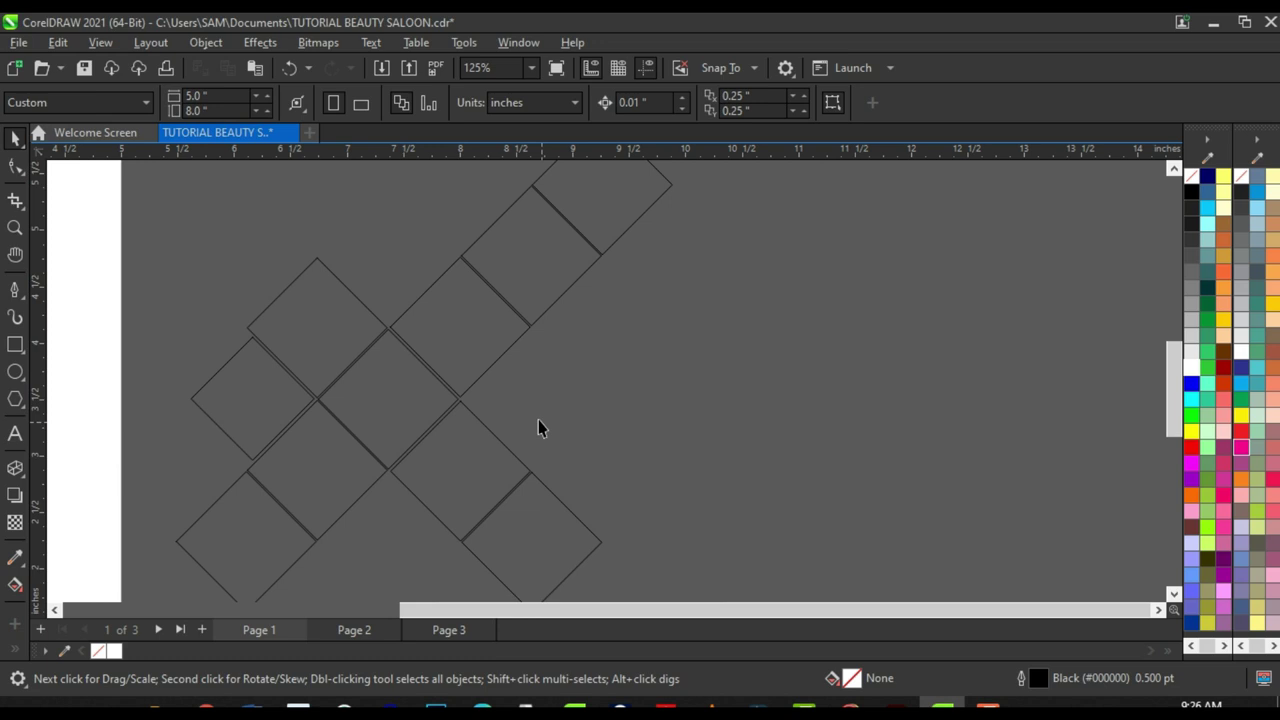
{"action": "left_click", "coordinate": [533, 511]}
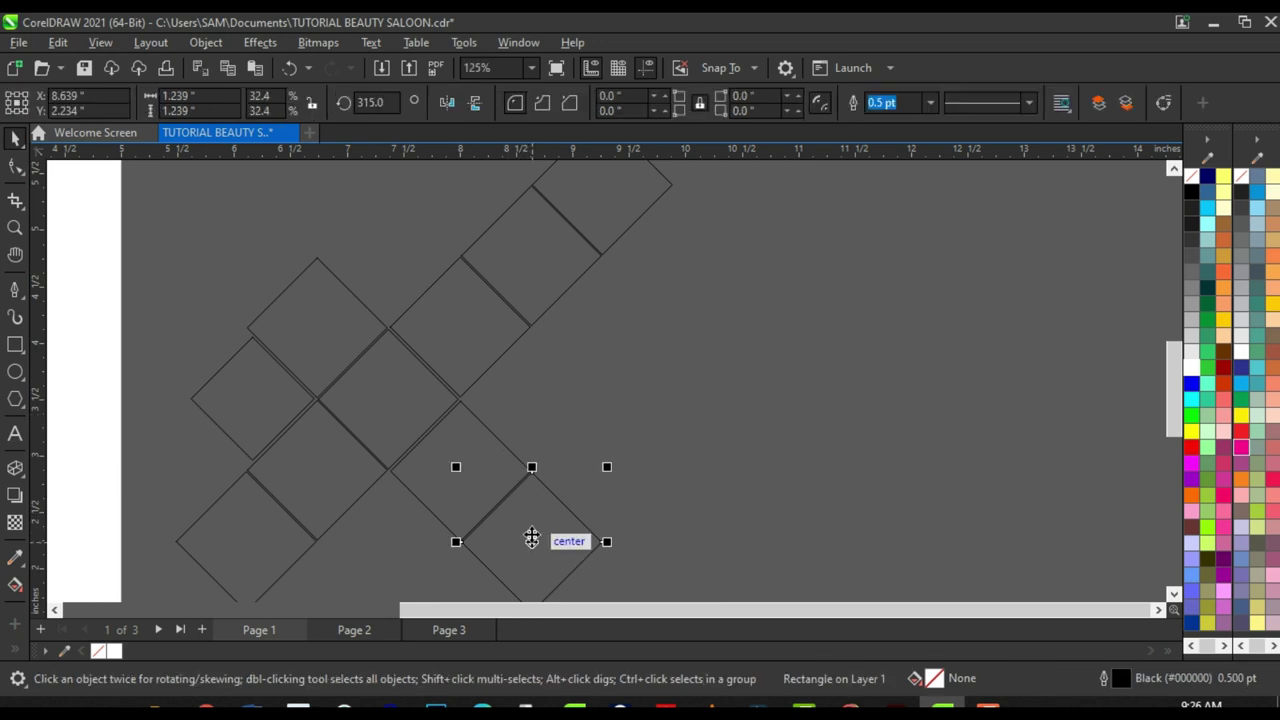
{"action": "left_click", "coordinate": [468, 435], "text": "shift"}
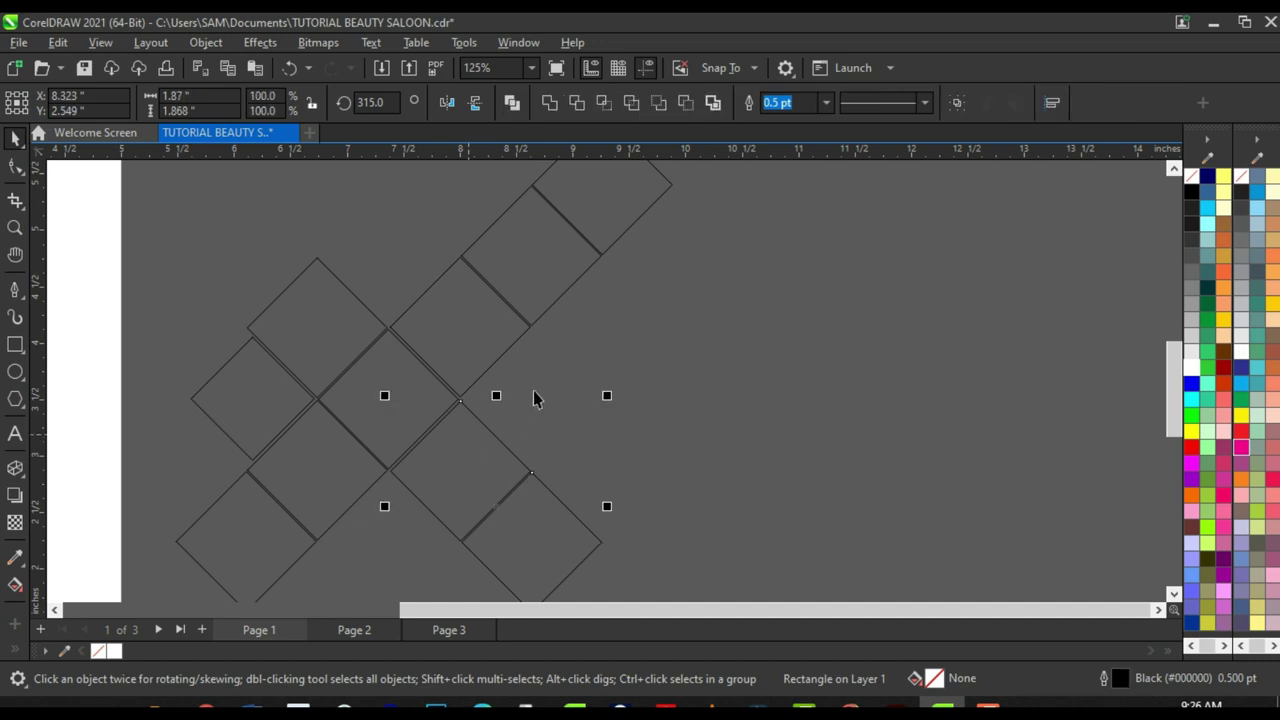
{"action": "scroll", "coordinate": [533, 398], "scroll_direction": "up", "scroll_amount": 2}
{"action": "left_click_drag", "start_coordinate": [336, 529], "coordinate": [479, 388]}
{"action": "scroll", "coordinate": [385, 410], "scroll_direction": "up", "scroll_amount": 4}
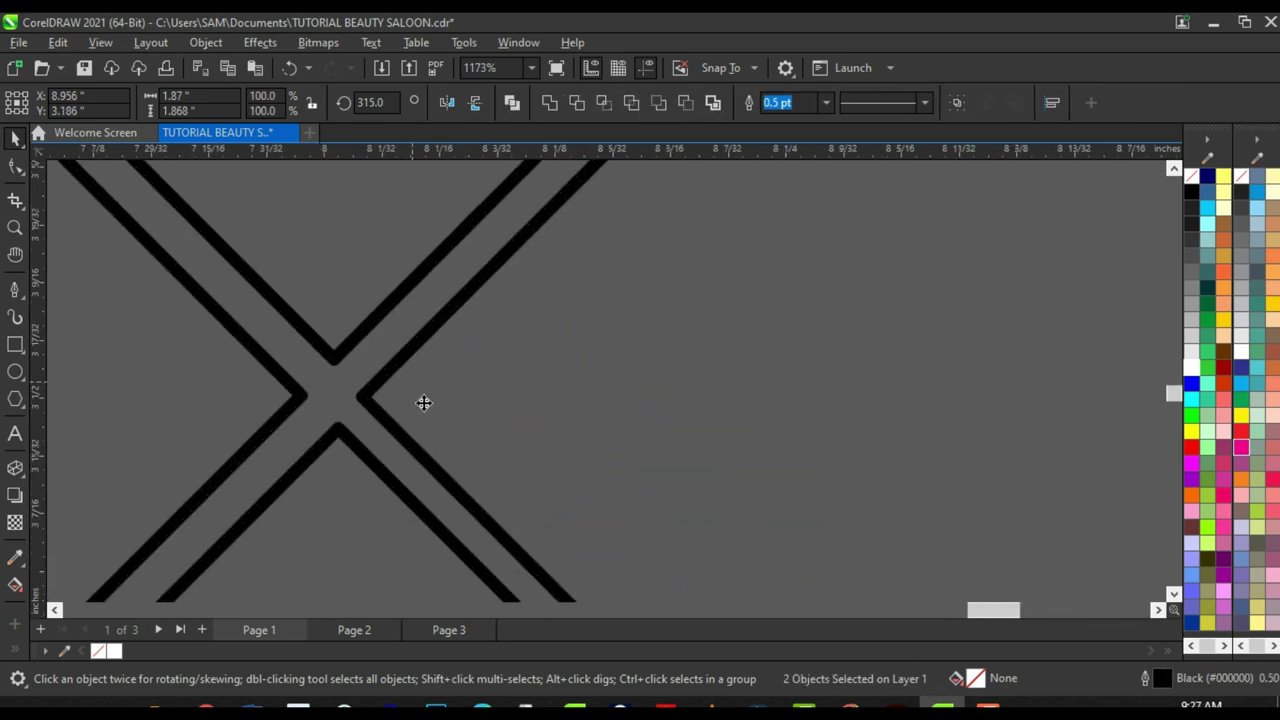
{"action": "scroll", "coordinate": [400, 414], "scroll_direction": "down", "scroll_amount": 4}
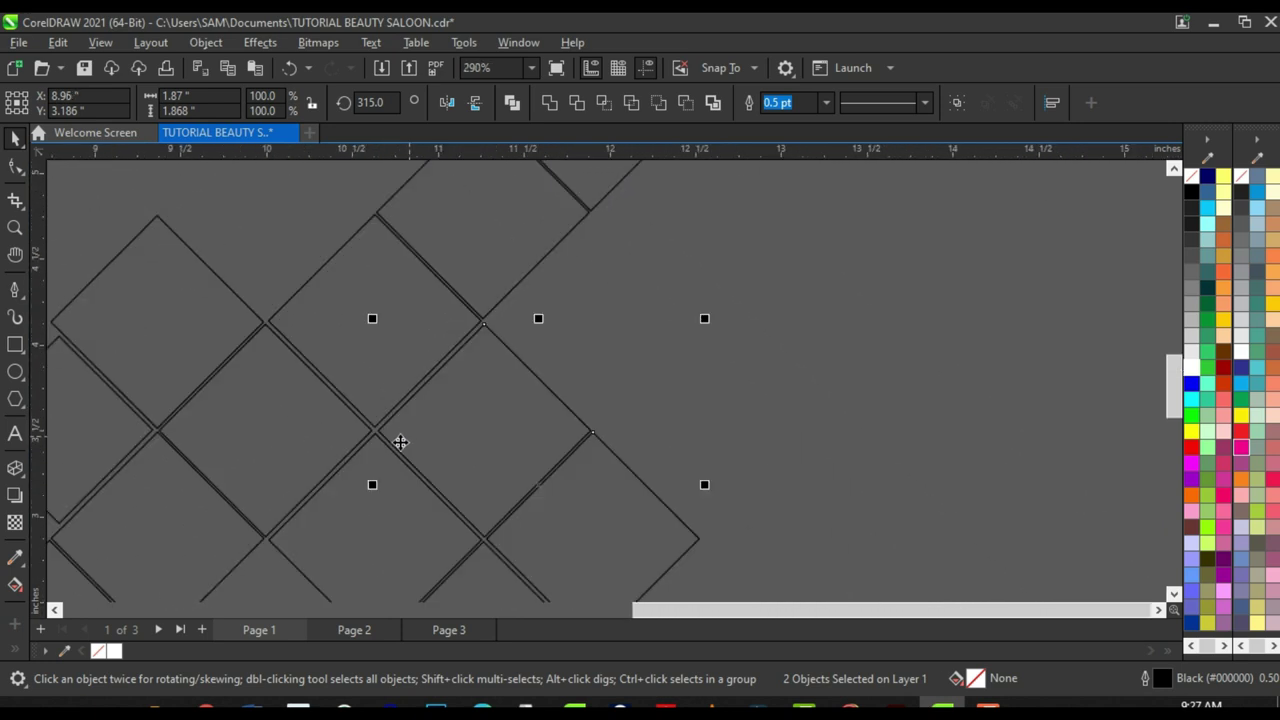
{"action": "scroll", "coordinate": [674, 429], "scroll_direction": "down", "scroll_amount": 2}
{"action": "left_click", "coordinate": [674, 429]}
Step: Duplicate a diamond into the right-hand notch of the grid at about X 9.277 and Y 4.134 inches, with narrow gaps
{"action": "scroll", "coordinate": [514, 434], "scroll_direction": "up", "scroll_amount": 3}
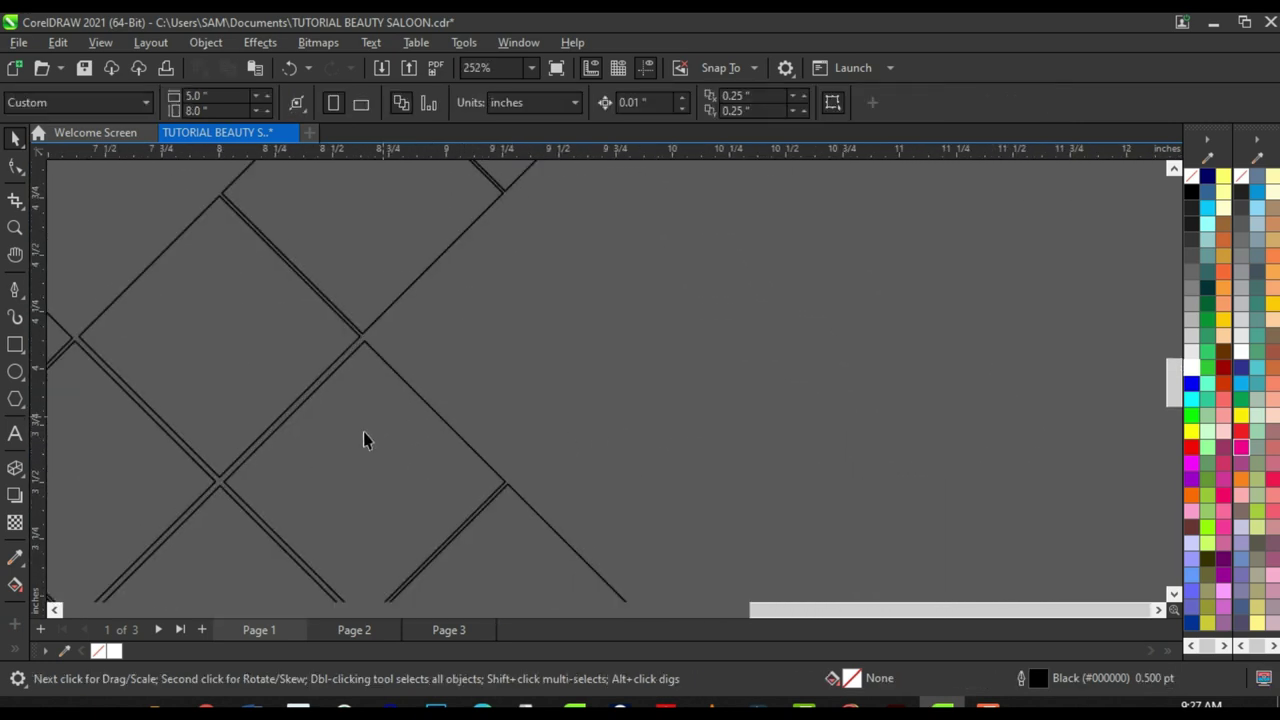
{"action": "left_click_drag", "start_coordinate": [287, 515], "coordinate": [332, 393]}
{"action": "right_click", "coordinate": [450, 369]}
{"action": "scroll", "coordinate": [407, 334], "scroll_direction": "up", "scroll_amount": 4}
{"action": "scroll", "coordinate": [340, 374], "scroll_direction": "down", "scroll_amount": 4}
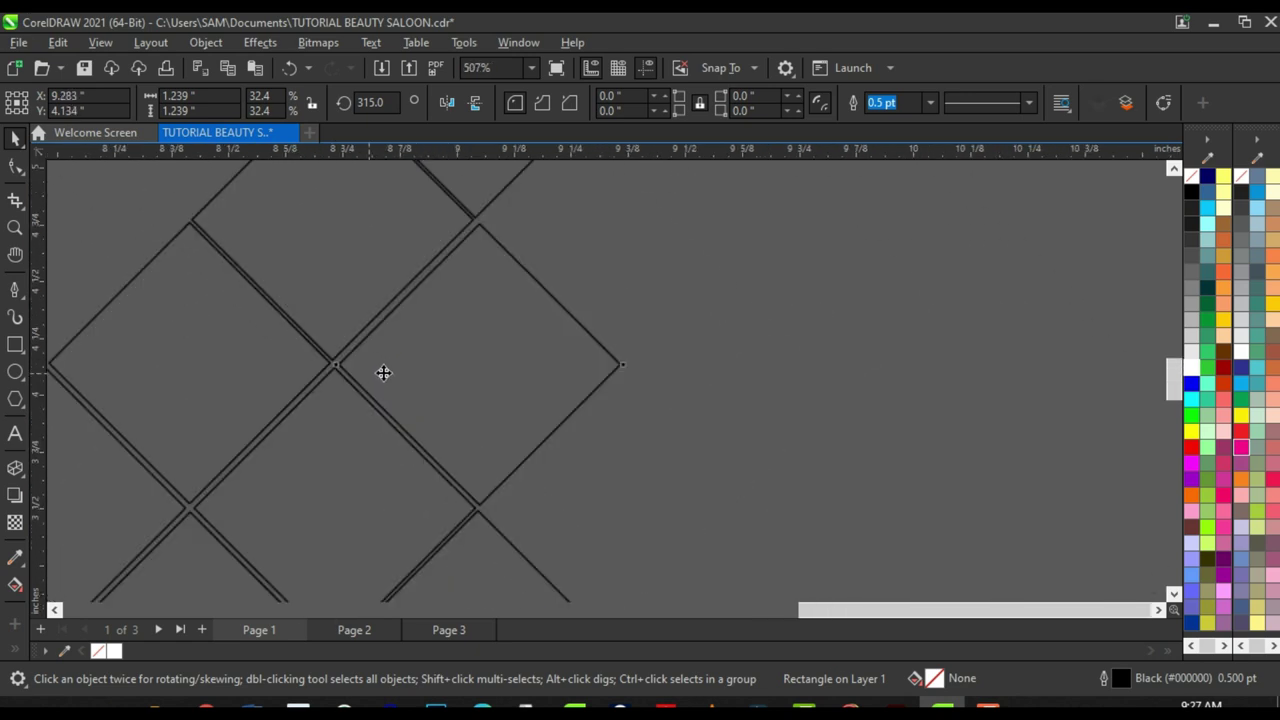
{"action": "scroll", "coordinate": [433, 310], "scroll_direction": "up", "scroll_amount": 3}
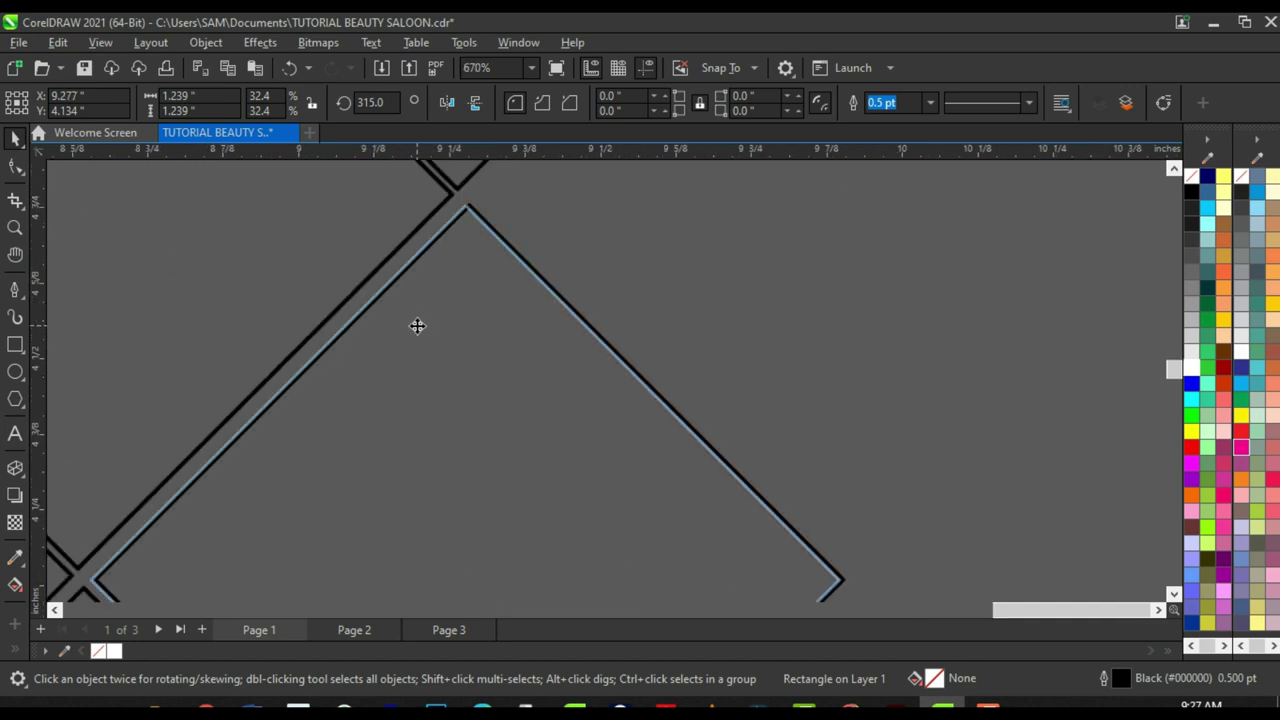
{"action": "scroll", "coordinate": [457, 322], "scroll_direction": "down", "scroll_amount": 7}
{"action": "left_click", "coordinate": [626, 414]}
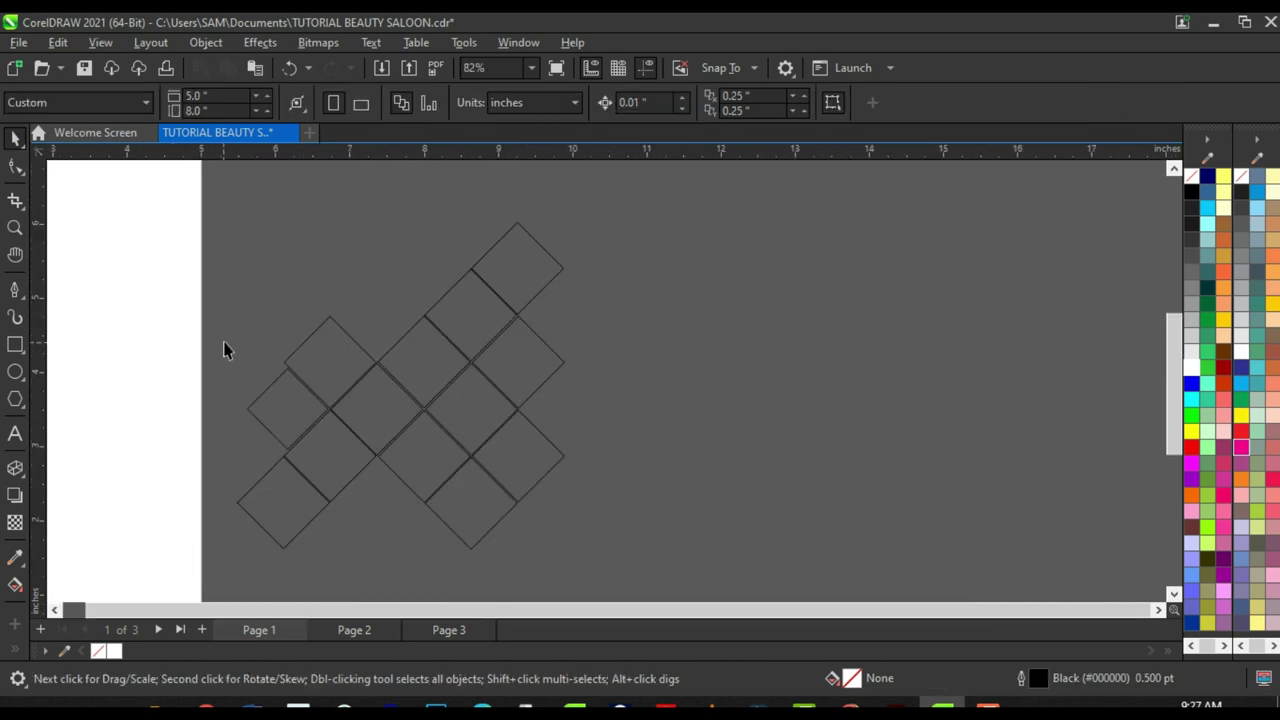
Step: Fill the gap in the bottom row with a duplicate diamond at about X 7.371 and Y 2.228 inches
{"action": "scroll", "coordinate": [336, 400], "scroll_direction": "up", "scroll_amount": 1}
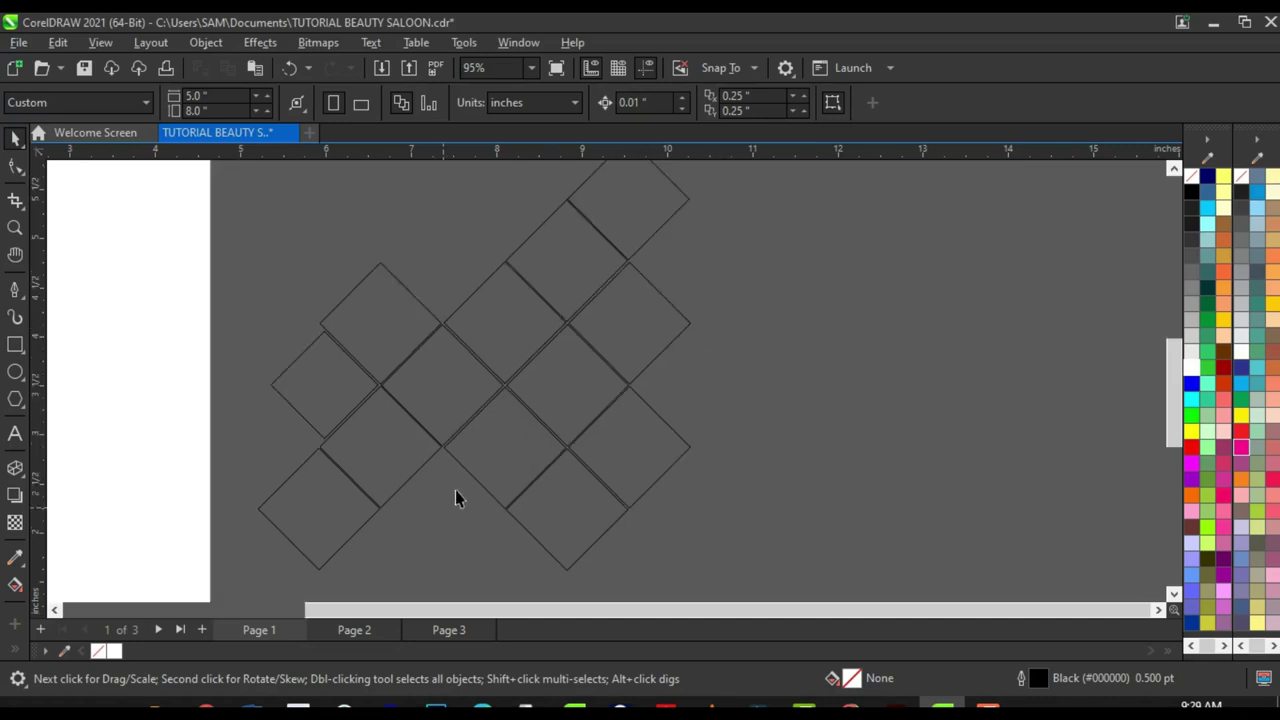
{"action": "scroll", "coordinate": [457, 494], "scroll_direction": "down", "scroll_amount": 2}
{"action": "scroll", "coordinate": [629, 491], "scroll_direction": "up", "scroll_amount": 3}
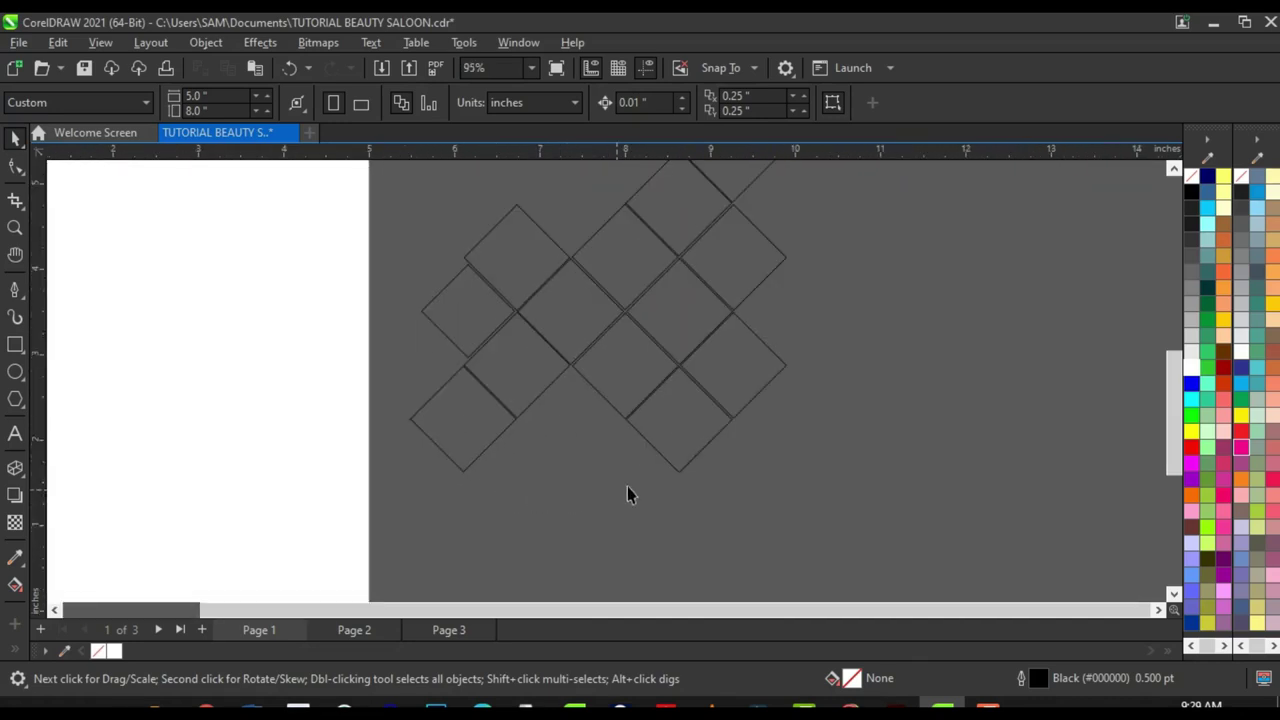
{"action": "left_click", "coordinate": [657, 365]}
{"action": "scroll", "coordinate": [655, 355], "scroll_direction": "up", "scroll_amount": 2}
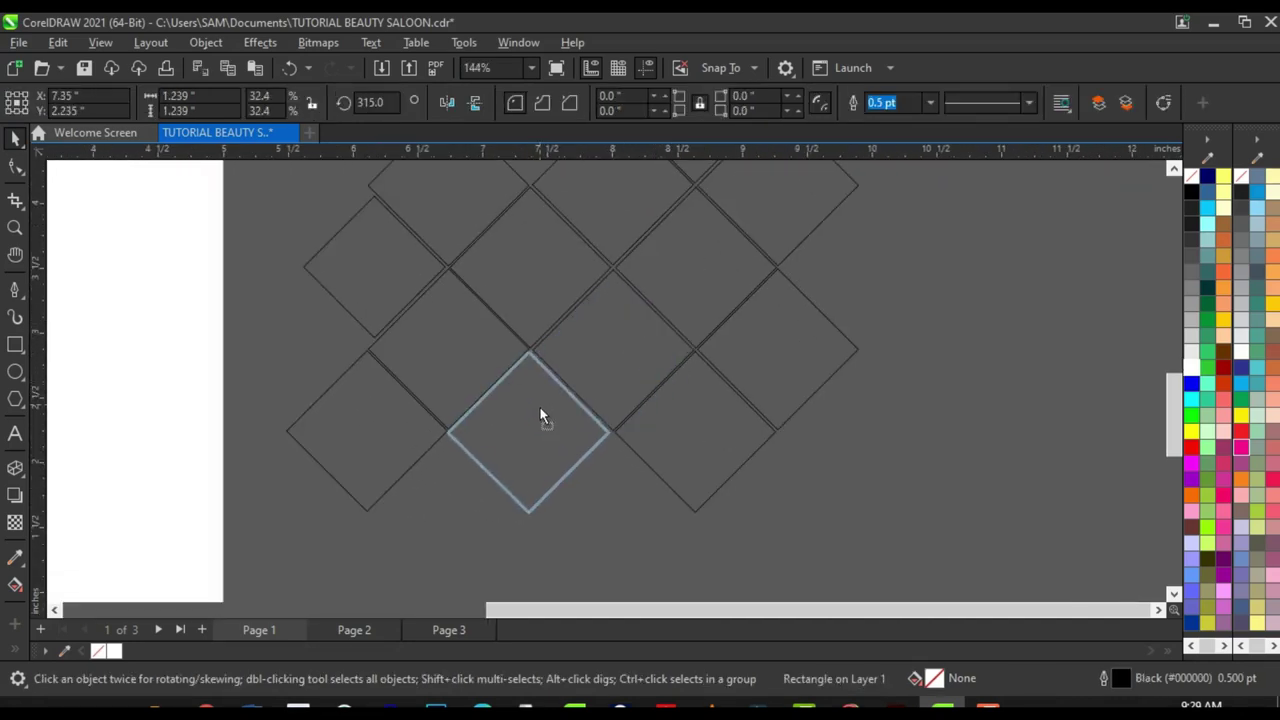
{"action": "left_click_drag", "start_coordinate": [540, 408], "coordinate": [463, 393]}
{"action": "scroll", "coordinate": [545, 373], "scroll_direction": "up", "scroll_amount": 15}
{"action": "scroll", "coordinate": [468, 360], "scroll_direction": "down", "scroll_amount": 5}
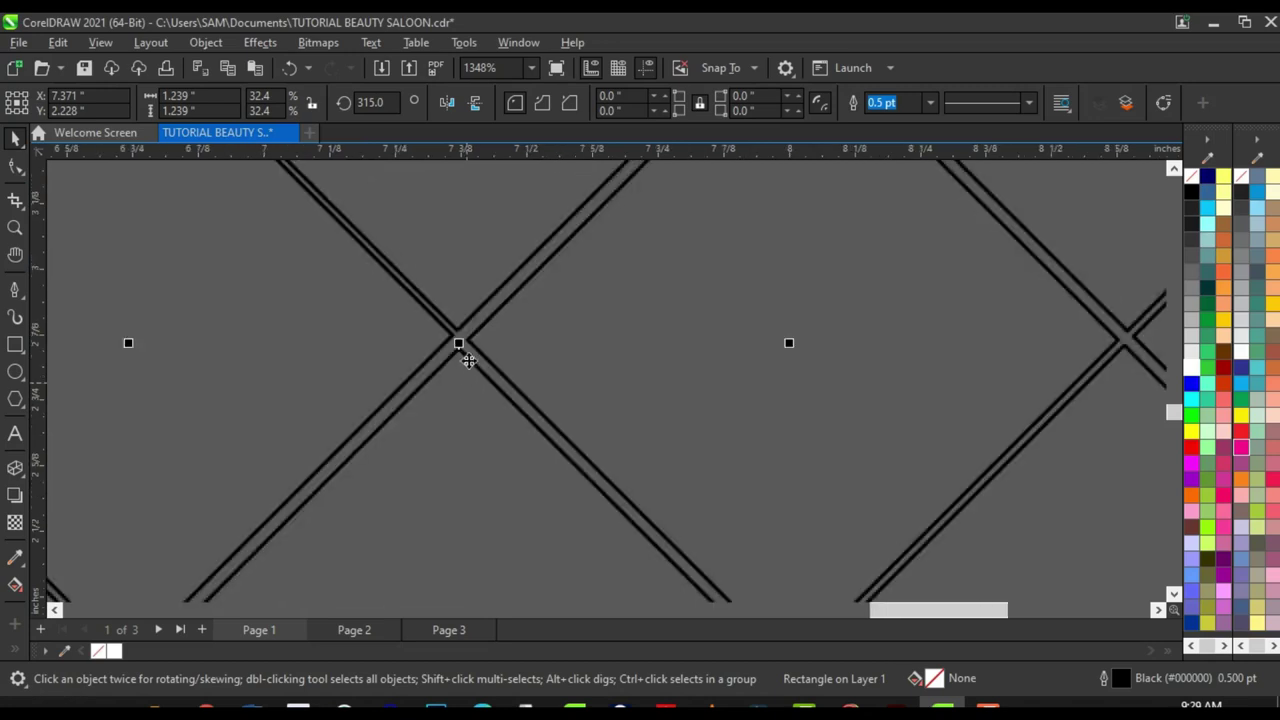
{"action": "scroll", "coordinate": [468, 360], "scroll_direction": "down", "scroll_amount": 8}
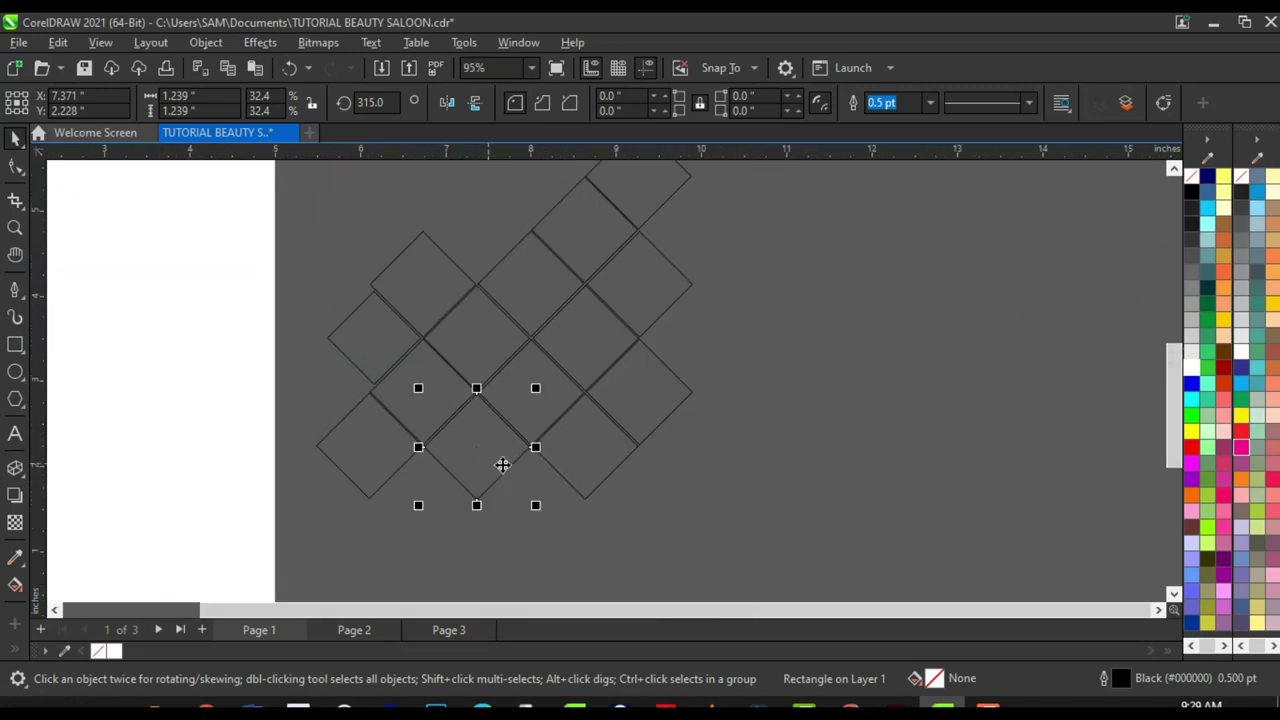
{"action": "scroll", "coordinate": [503, 466], "scroll_direction": "up", "scroll_amount": 3}
{"action": "left_click", "coordinate": [765, 535]}
{"action": "scroll", "coordinate": [765, 520], "scroll_direction": "down", "scroll_amount": 2}
{"action": "scroll", "coordinate": [716, 372], "scroll_direction": "down", "scroll_amount": 3}
{"action": "scroll", "coordinate": [712, 436], "scroll_direction": "up", "scroll_amount": 2}
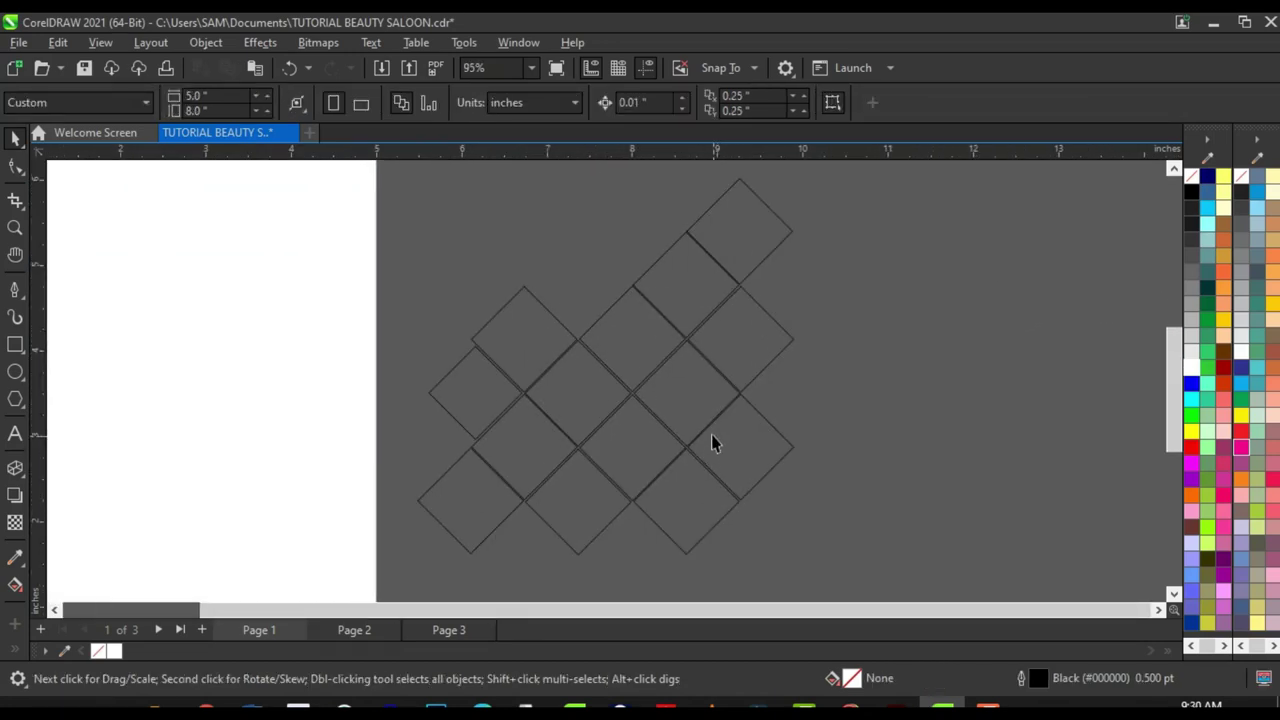
Step: Duplicate the small leftmost diamond up and to the left, placing the copy at about X 5.343 and Y 4.095 inches
{"action": "scroll", "coordinate": [449, 417], "scroll_direction": "up", "scroll_amount": 3}
{"action": "left_click", "coordinate": [550, 408]}
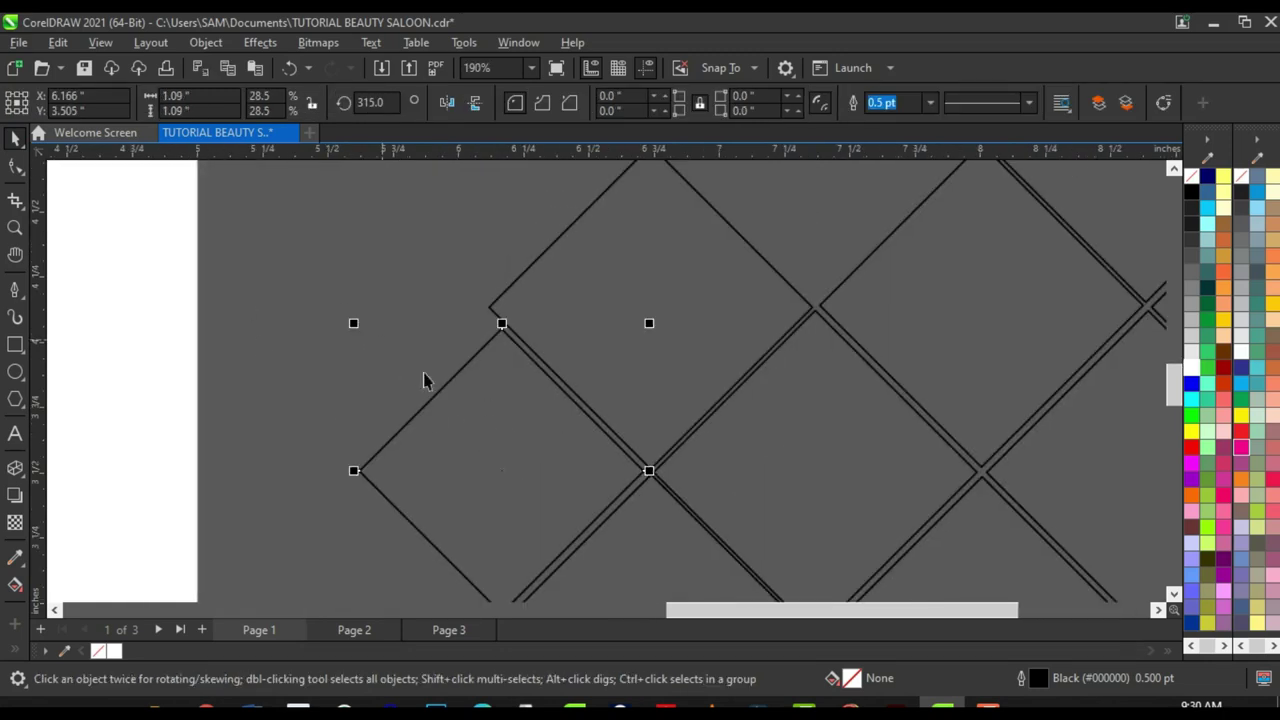
{"action": "left_click_drag", "start_coordinate": [549, 514], "coordinate": [337, 363]}
{"action": "scroll", "coordinate": [395, 381], "scroll_direction": "down", "scroll_amount": 1}
{"action": "scroll", "coordinate": [320, 315], "scroll_direction": "down", "scroll_amount": 2}
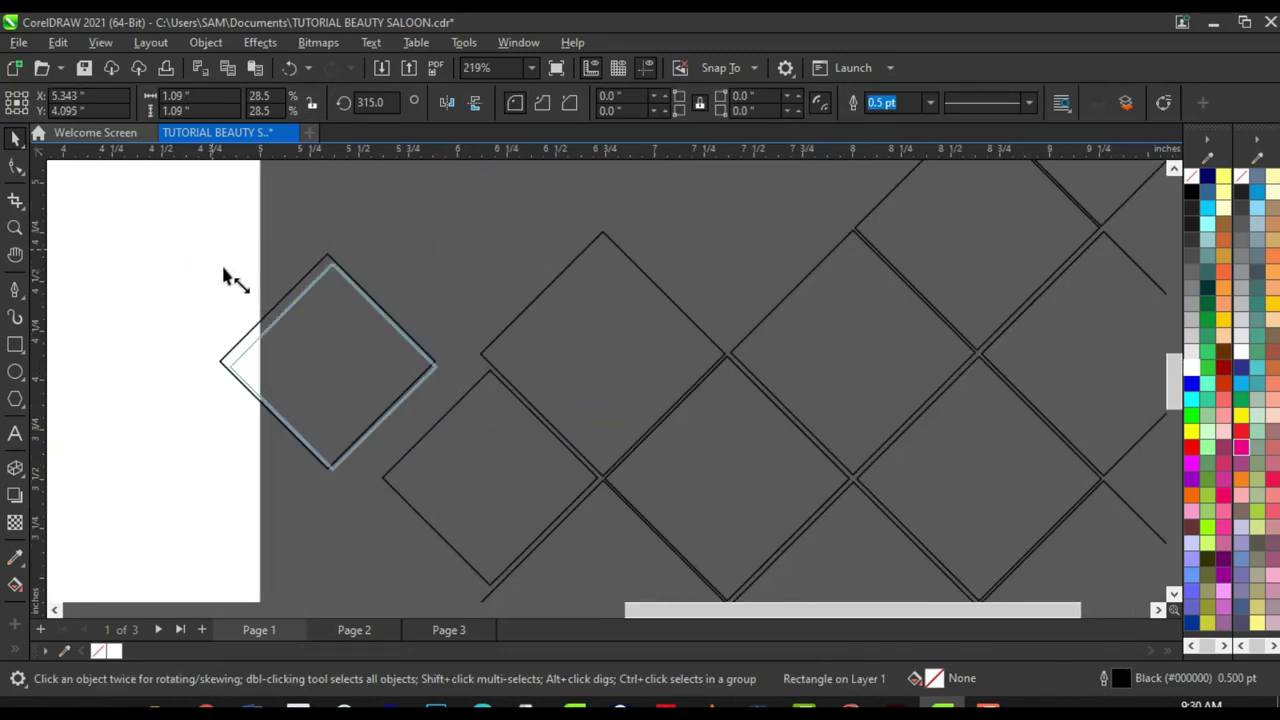
Step: Shrink the copied small diamond to about 0.828 inch and fit it against the grid at about X 5.732 and Y 4.06 inches
{"action": "left_click_drag", "start_coordinate": [224, 278], "coordinate": [278, 302]}
{"action": "scroll", "coordinate": [486, 349], "scroll_direction": "up", "scroll_amount": 4}
{"action": "left_click_drag", "start_coordinate": [371, 403], "coordinate": [214, 360]}
{"action": "scroll", "coordinate": [423, 394], "scroll_direction": "up", "scroll_amount": 8}
{"action": "scroll", "coordinate": [214, 360], "scroll_direction": "down", "scroll_amount": 10}
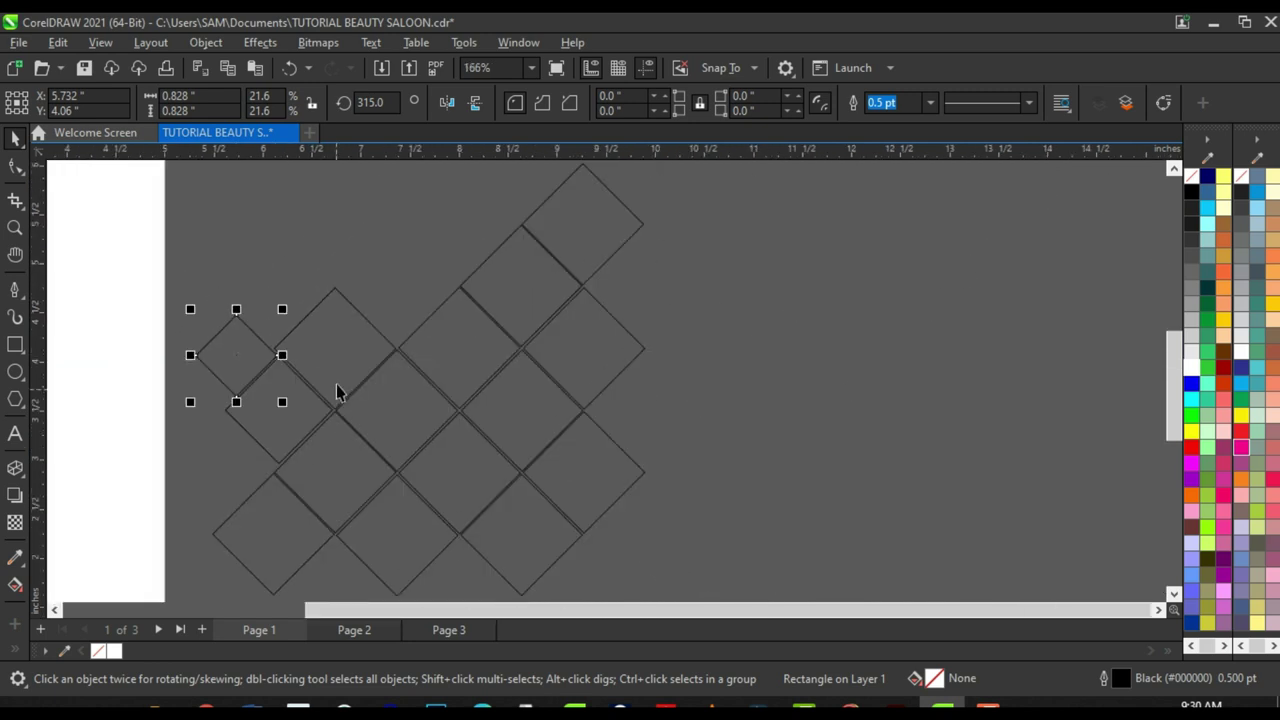
{"action": "scroll", "coordinate": [360, 382], "scroll_direction": "down", "scroll_amount": 5}
{"action": "left_click", "coordinate": [670, 326]}
{"action": "scroll", "coordinate": [383, 376], "scroll_direction": "up", "scroll_amount": 3}
{"action": "scroll", "coordinate": [504, 390], "scroll_direction": "down", "scroll_amount": 2}
{"action": "scroll", "coordinate": [290, 400], "scroll_direction": "up", "scroll_amount": 3}
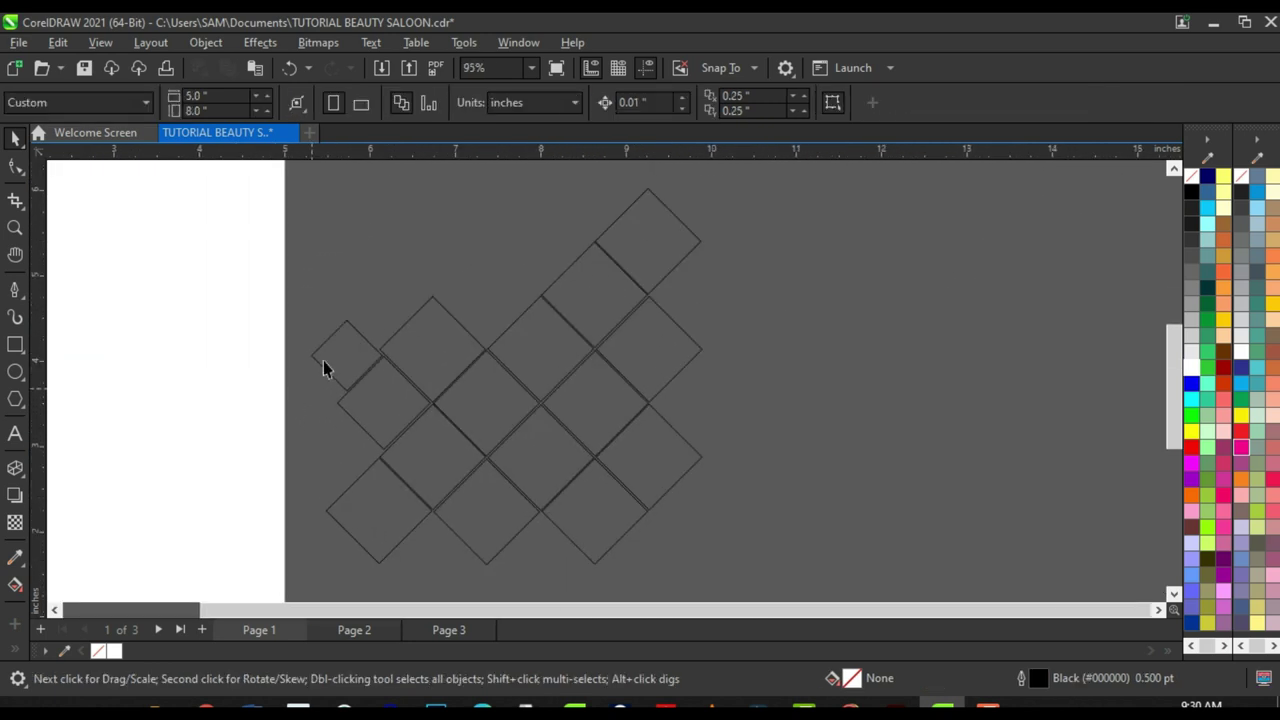
Step: Group all the diamonds and PowerClip the group inside the white page rectangle
{"action": "scroll", "coordinate": [394, 366], "scroll_direction": "down", "scroll_amount": 3}
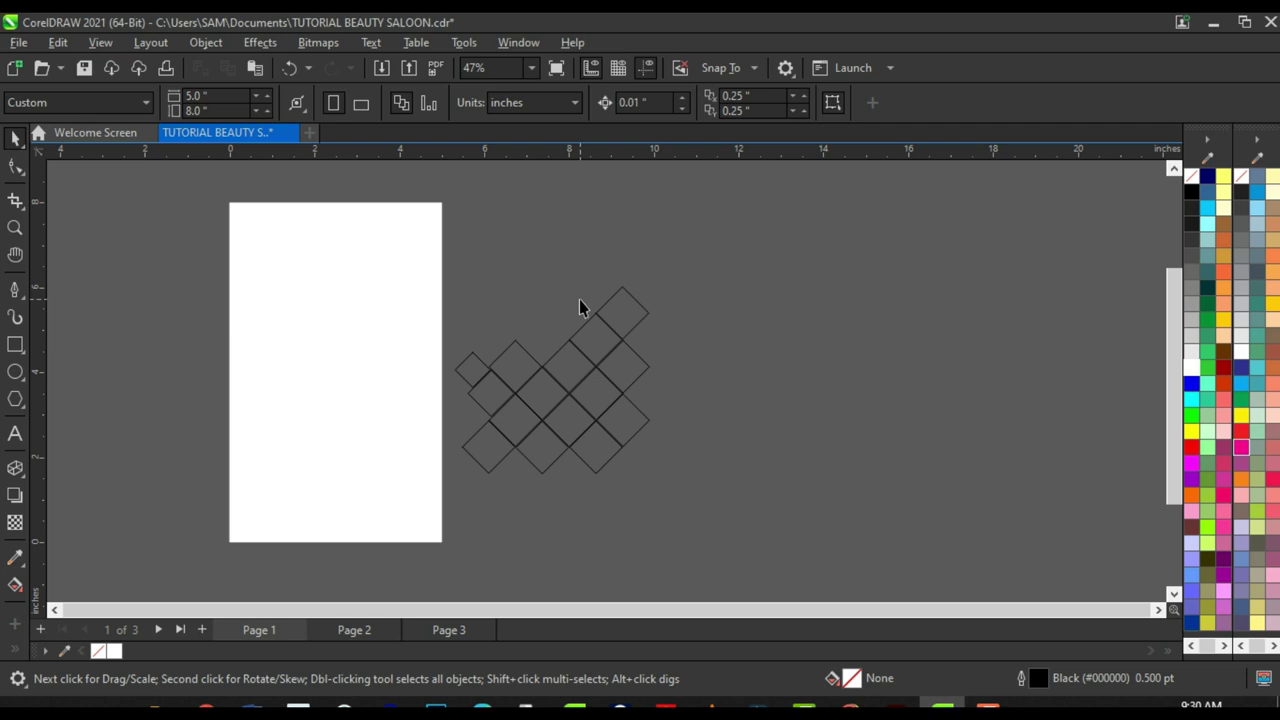
{"action": "left_click_drag", "start_coordinate": [772, 266], "coordinate": [422, 484]}
{"action": "key", "text": "ctrl+g"}
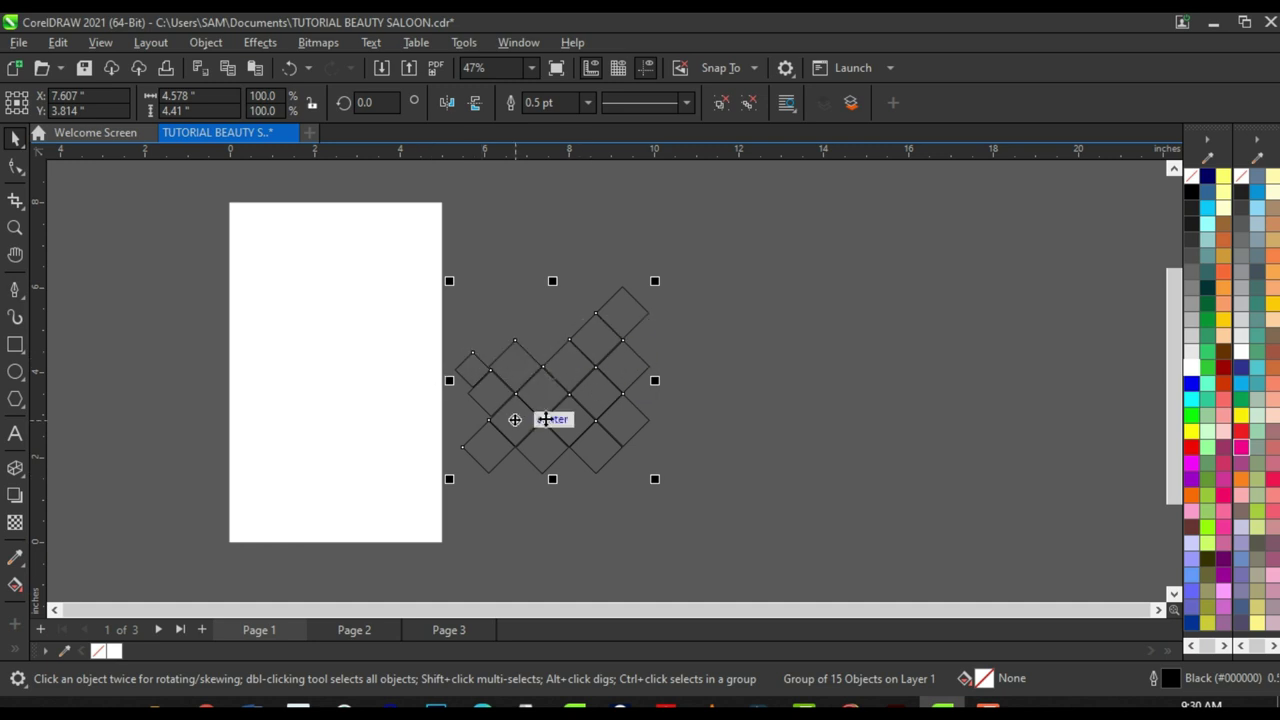
{"action": "right_click", "coordinate": [565, 409]}
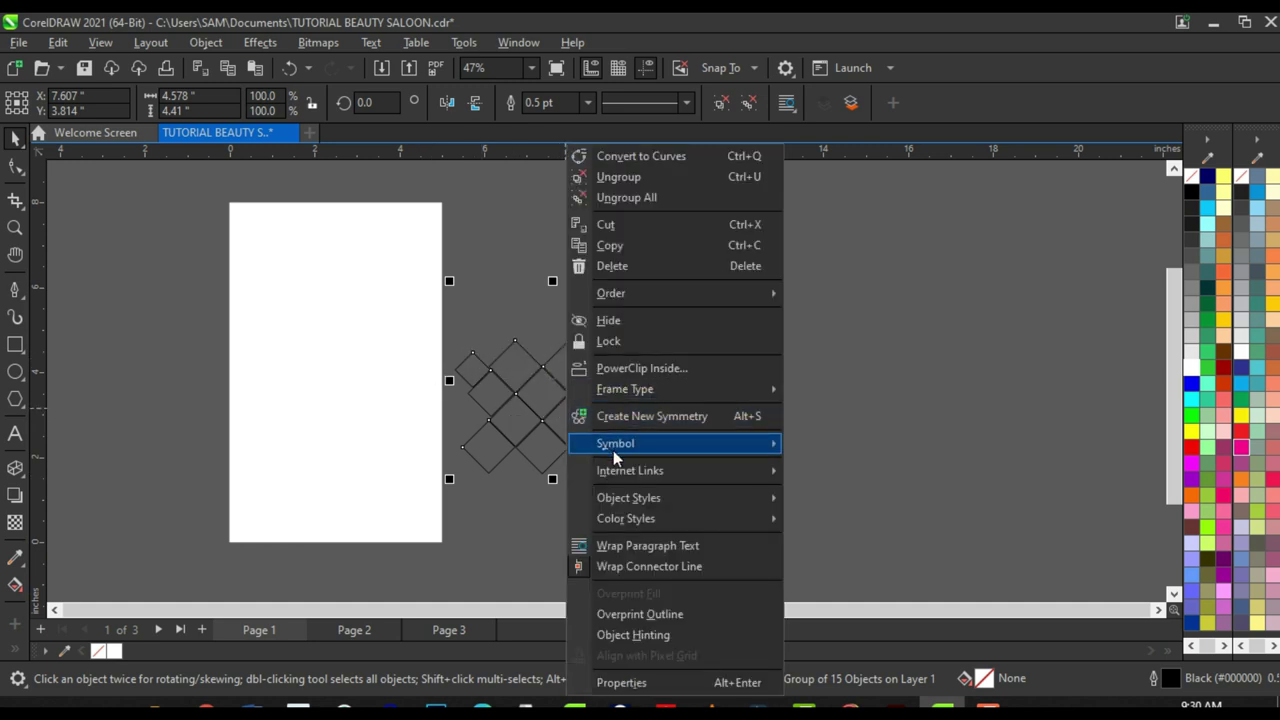
{"action": "left_click", "coordinate": [639, 367]}
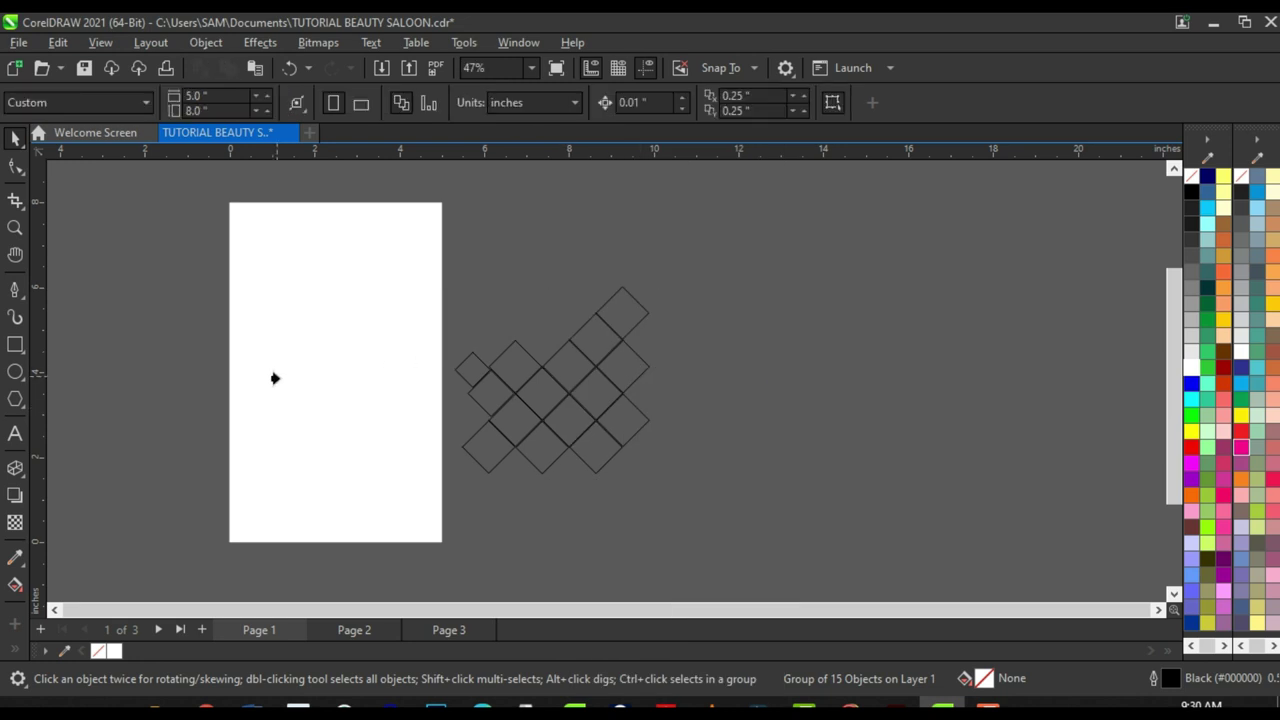
{"action": "left_click", "coordinate": [307, 385]}
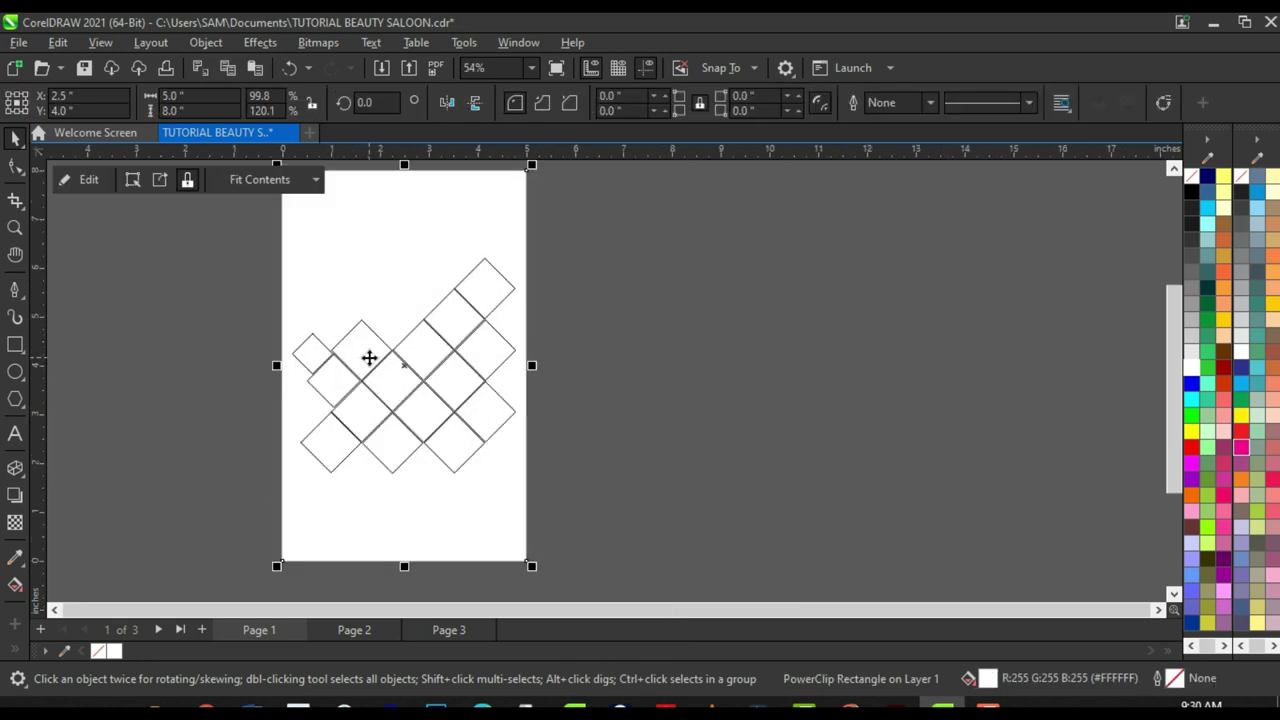
{"action": "scroll", "coordinate": [371, 373], "scroll_direction": "down", "scroll_amount": 1}
{"action": "scroll", "coordinate": [373, 403], "scroll_direction": "up", "scroll_amount": 1}
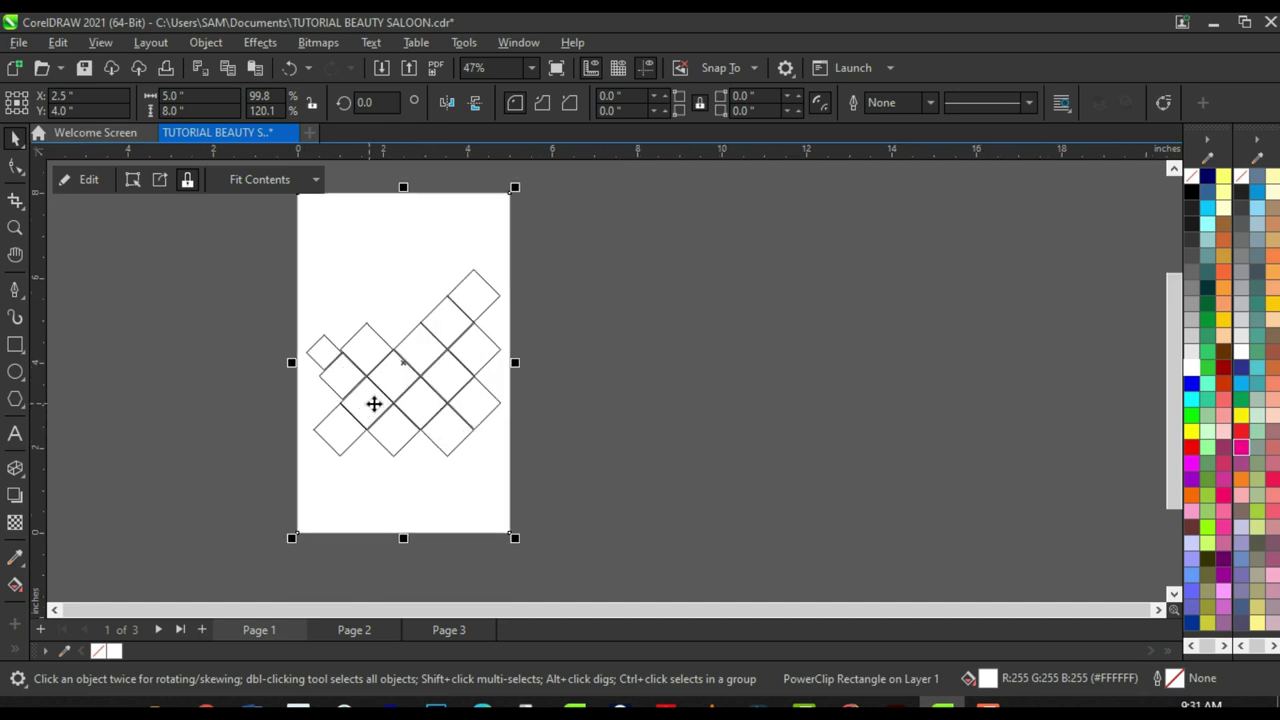
Step: Move the clipped diamond group down to the page's lower edge, at about X 2.193 and Y 2.208 inches
{"action": "key", "text": "alt"}
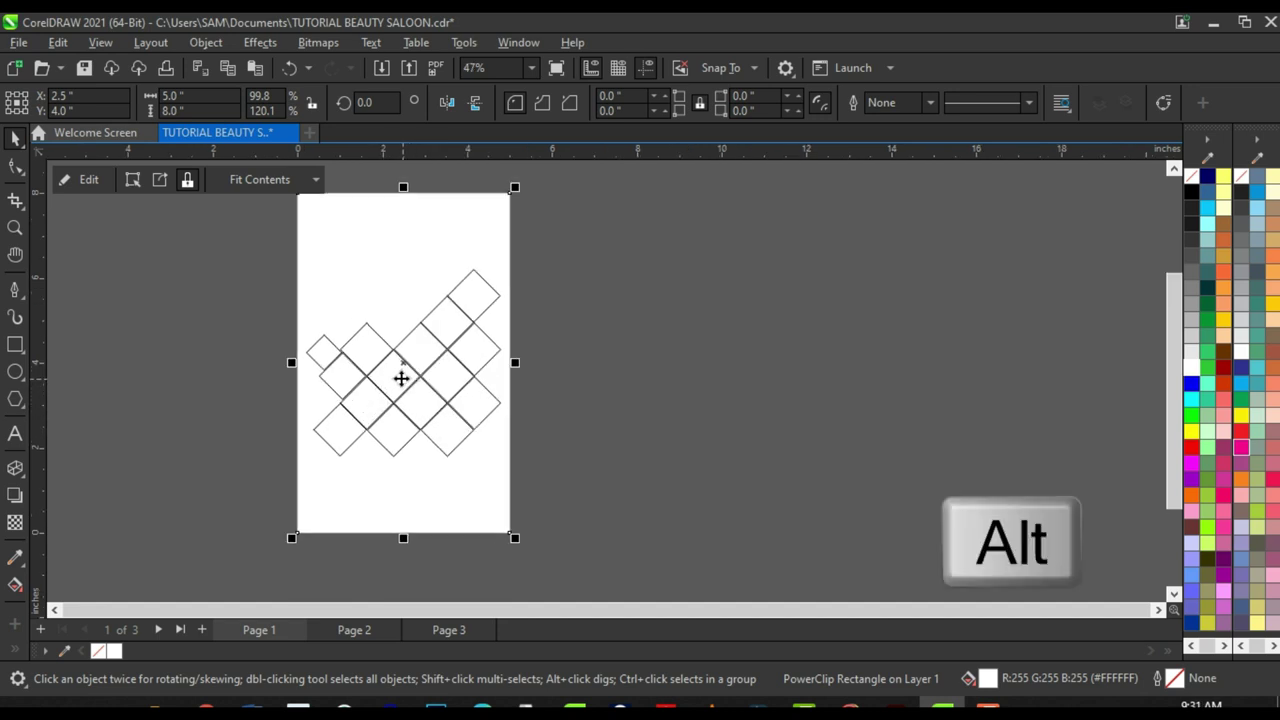
{"action": "left_click", "coordinate": [425, 397], "text": "alt"}
{"action": "scroll", "coordinate": [420, 531], "scroll_direction": "up", "scroll_amount": 3}
{"action": "left_click_drag", "start_coordinate": [409, 371], "coordinate": [400, 483]}
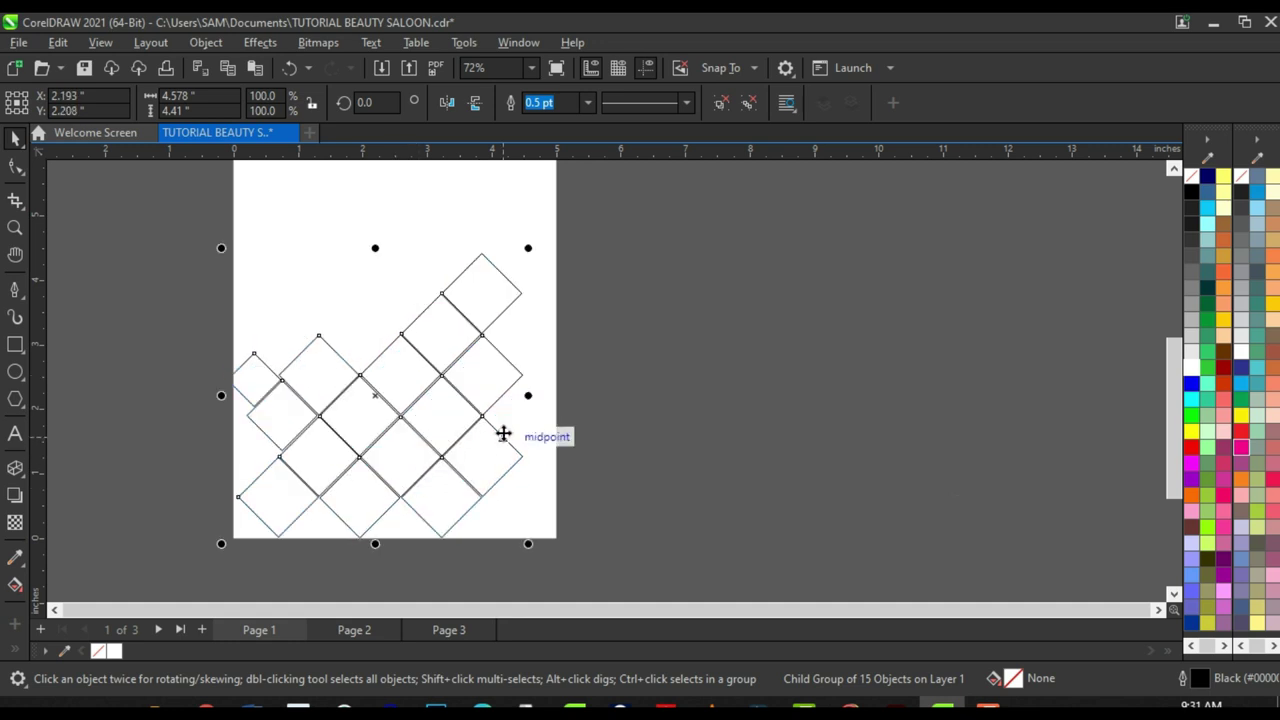
Step: Enlarge the clipped diamond group to about 138.7% and reposition it at about X 2.22 and Y 2.669 inches, overlapping the page edges
{"action": "scroll", "coordinate": [503, 434], "scroll_direction": "down", "scroll_amount": 3}
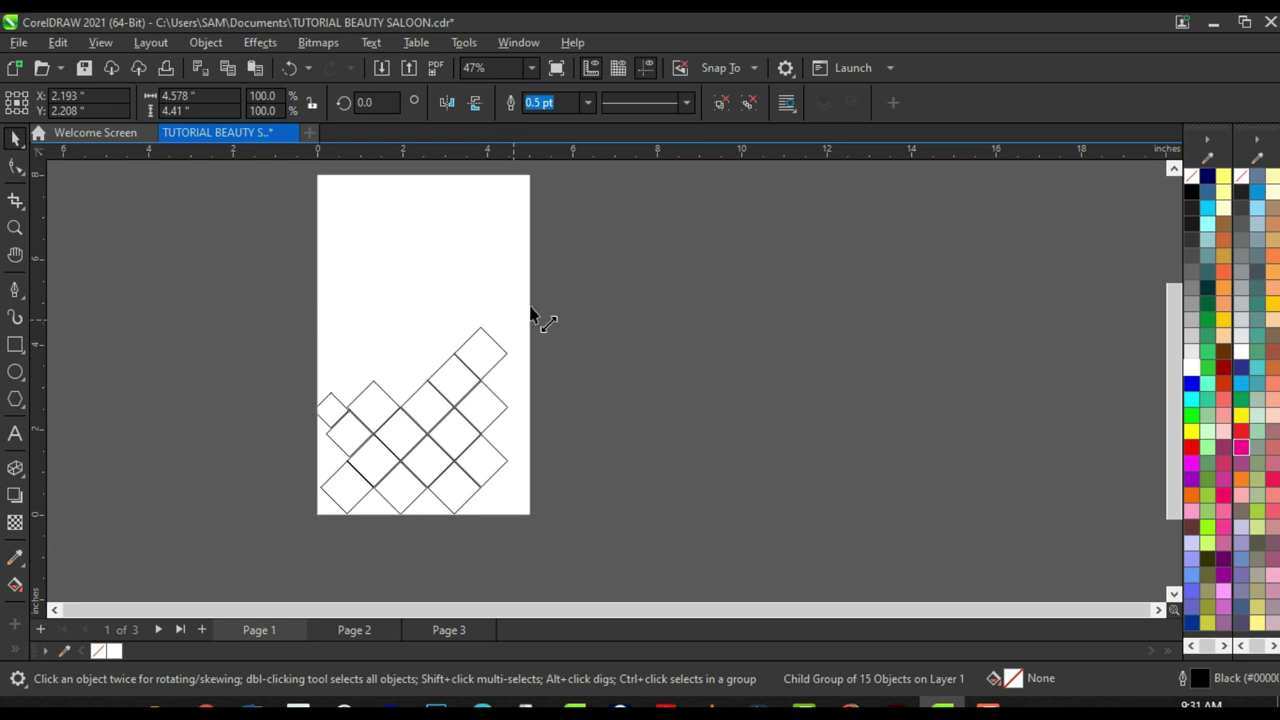
{"action": "left_click_drag", "start_coordinate": [531, 315], "coordinate": [594, 246]}
{"action": "scroll", "coordinate": [392, 468], "scroll_direction": "up", "scroll_amount": 3}
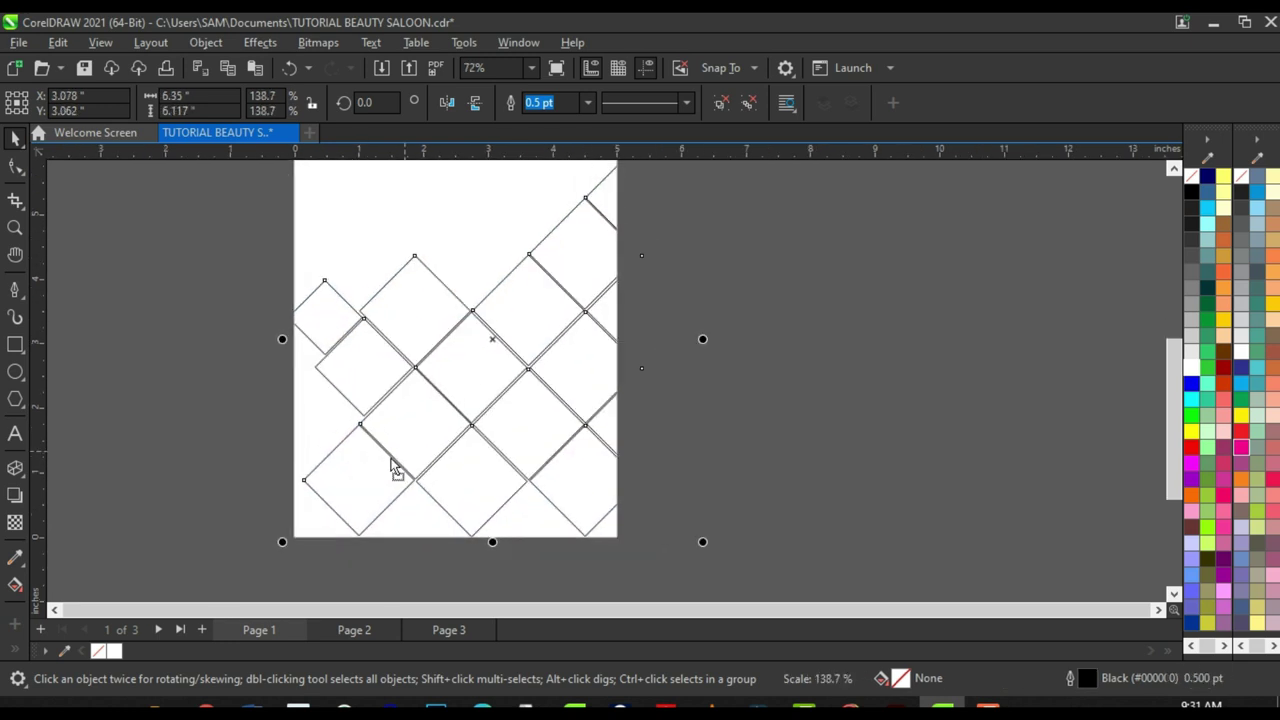
{"action": "mouse_move", "coordinate": [392, 468]}
{"action": "left_mouse_down"}
{"action": "mouse_move", "coordinate": [340, 488]}
{"action": "mouse_move", "coordinate": [365, 500]}
{"action": "mouse_move", "coordinate": [380, 486]}
{"action": "mouse_move", "coordinate": [363, 483]}
{"action": "mouse_move", "coordinate": [411, 463]}
{"action": "left_mouse_up"}
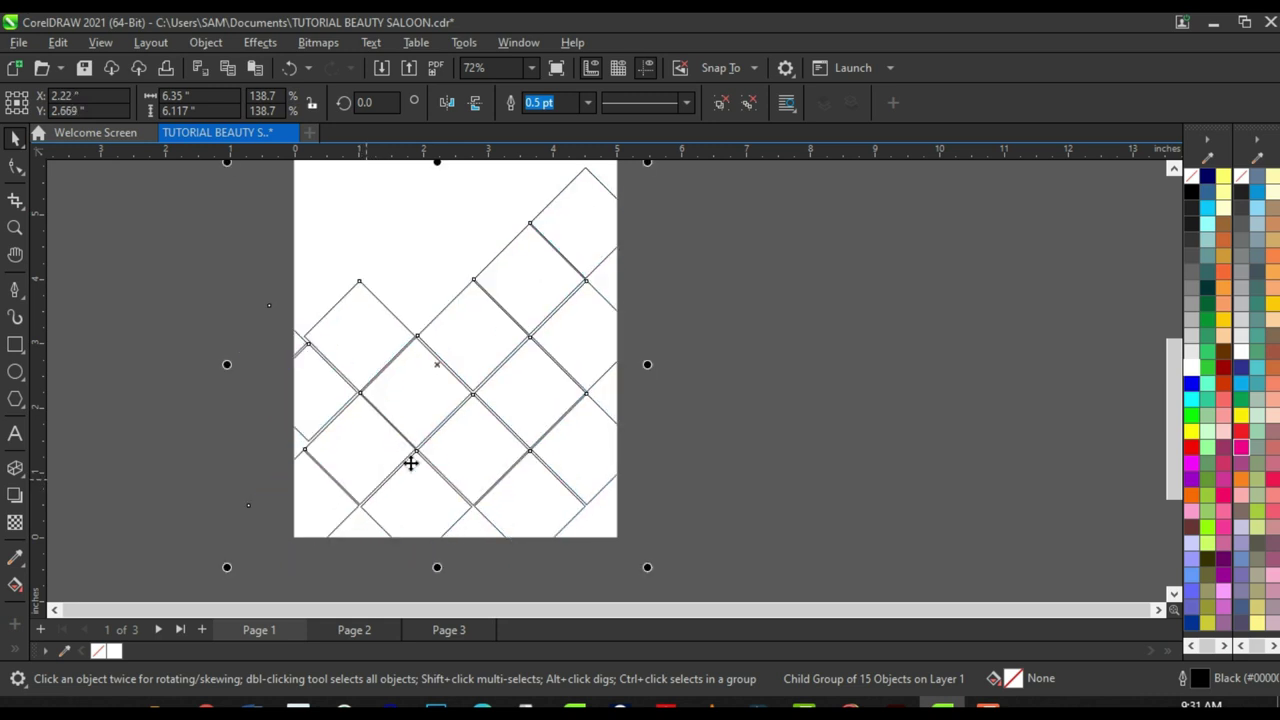
Step: Enlarge the clipped diamond group to about 150.8% and reposition it at about X 2.499 and Y 2.922 inches, with its top corner on the page's right edge
{"action": "scroll", "coordinate": [411, 463], "scroll_direction": "down", "scroll_amount": 1}
{"action": "left_click_drag", "start_coordinate": [608, 240], "coordinate": [634, 213]}
{"action": "scroll", "coordinate": [558, 280], "scroll_direction": "down", "scroll_amount": 1}
{"action": "scroll", "coordinate": [565, 290], "scroll_direction": "up", "scroll_amount": 2}
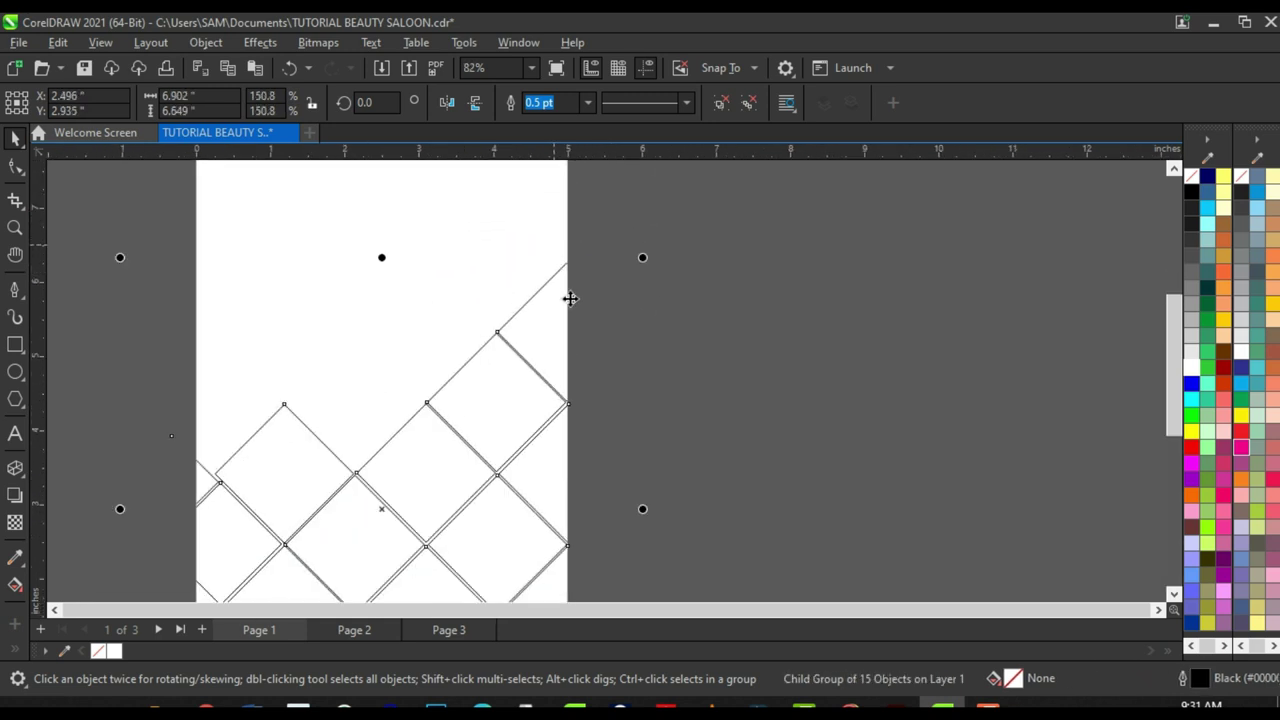
{"action": "scroll", "coordinate": [570, 268], "scroll_direction": "up", "scroll_amount": 2}
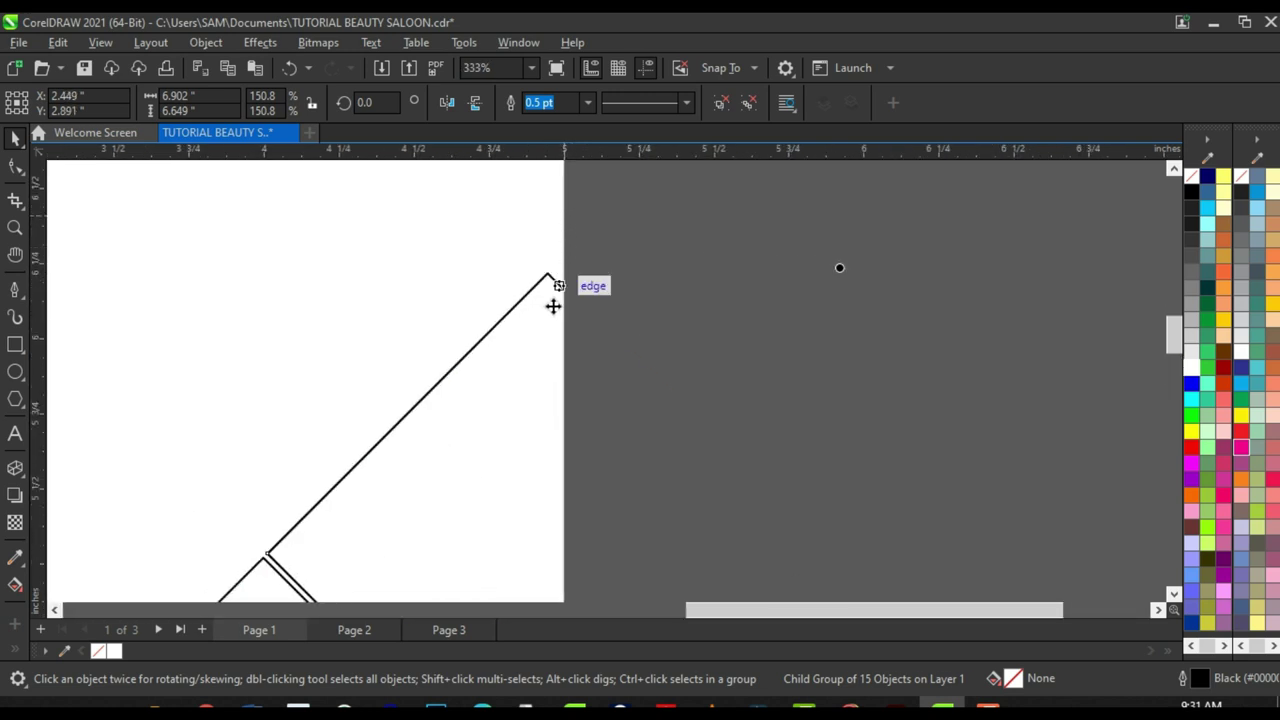
{"action": "left_click_drag", "start_coordinate": [539, 321], "coordinate": [544, 320]}
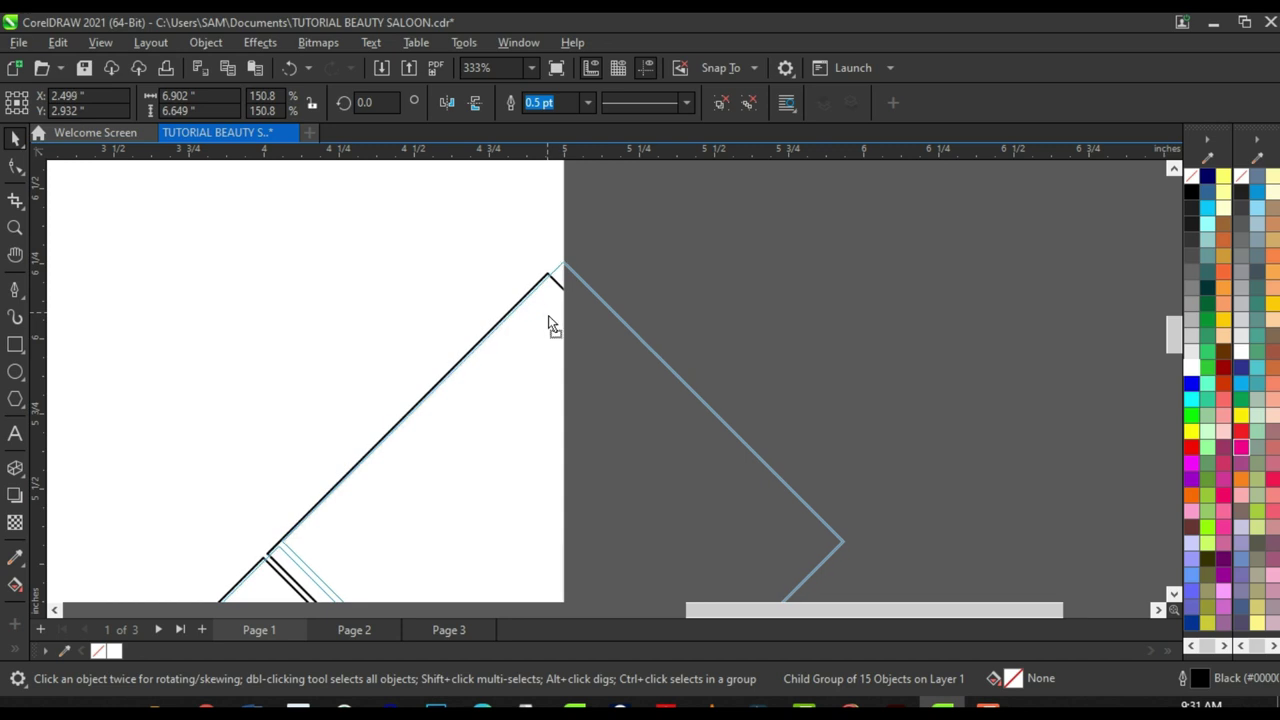
{"action": "scroll", "coordinate": [570, 290], "scroll_direction": "down", "scroll_amount": 5}
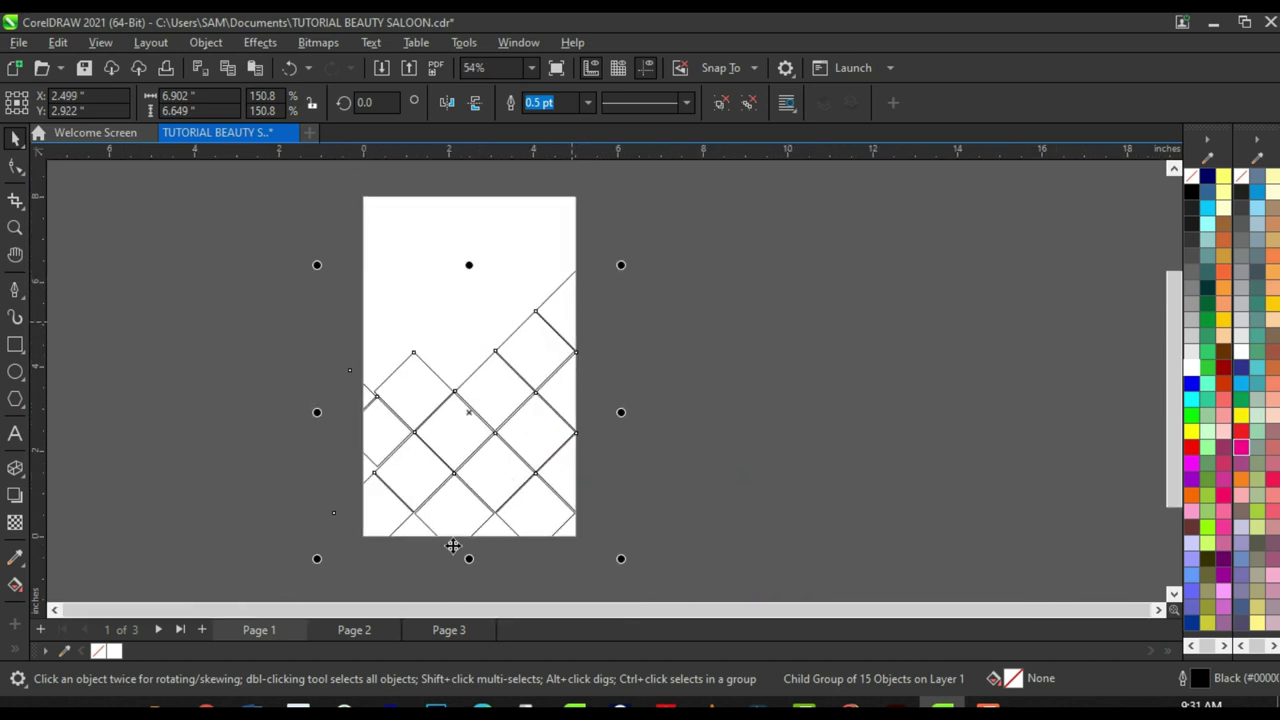
Step: Reduce the clipped diamond group to about 146.1% from its lower-left corner, at about X 2.605 and Y 3.025 inches
{"action": "scroll", "coordinate": [391, 560], "scroll_direction": "up", "scroll_amount": 2}
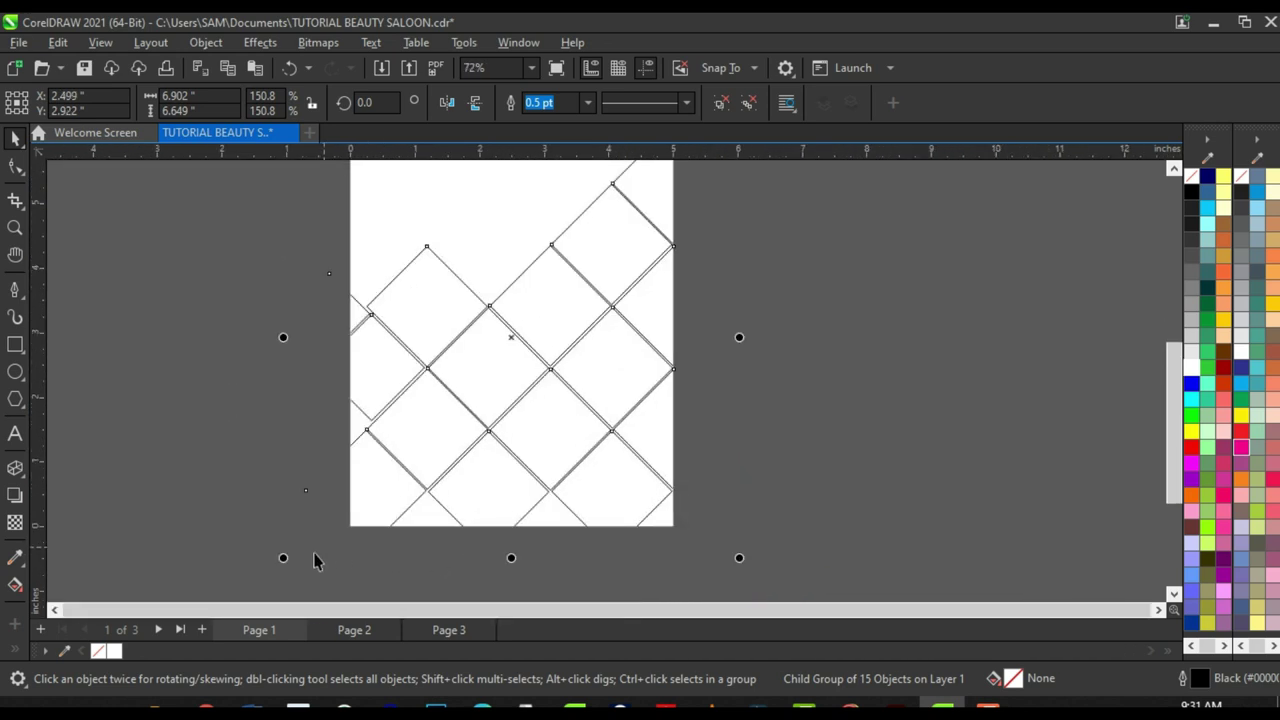
{"action": "mouse_move", "coordinate": [283, 559]}
{"action": "left_mouse_down"}
{"action": "mouse_move", "coordinate": [280, 571]}
{"action": "mouse_move", "coordinate": [297, 557]}
{"action": "left_mouse_up"}
{"action": "scroll", "coordinate": [440, 490], "scroll_direction": "down", "scroll_amount": 2}
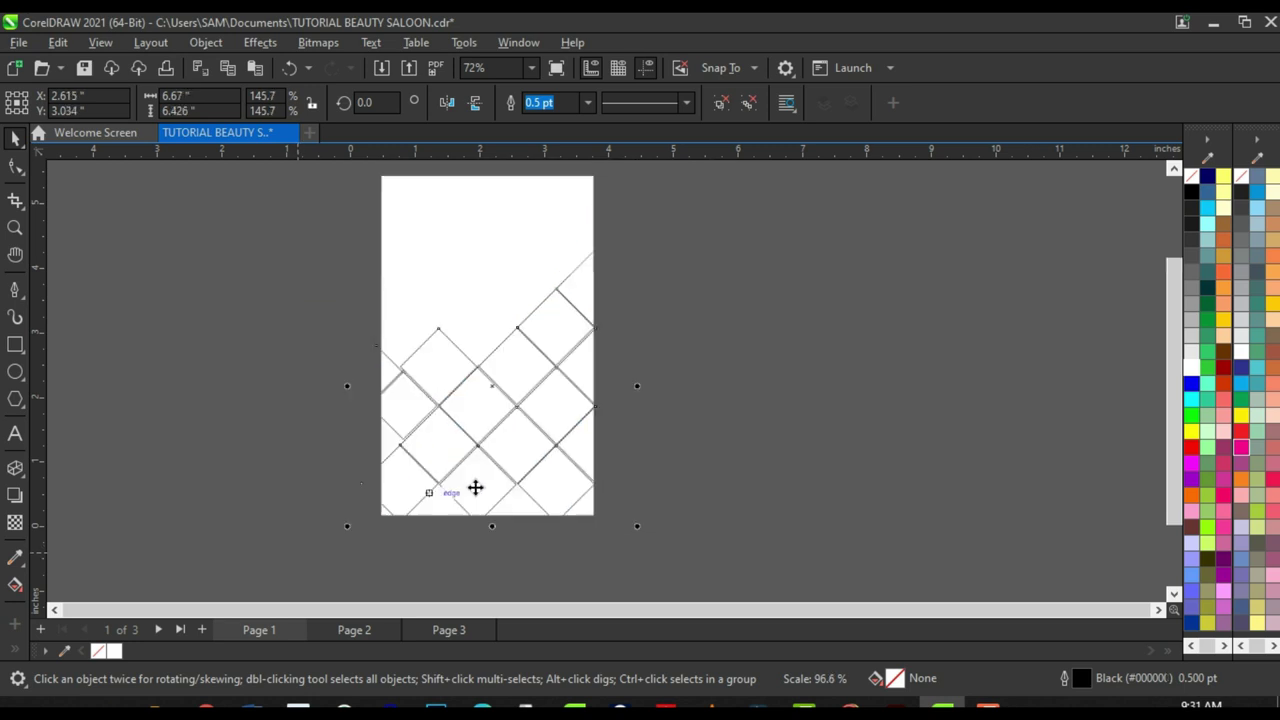
{"action": "scroll", "coordinate": [496, 470], "scroll_direction": "up", "scroll_amount": 1}
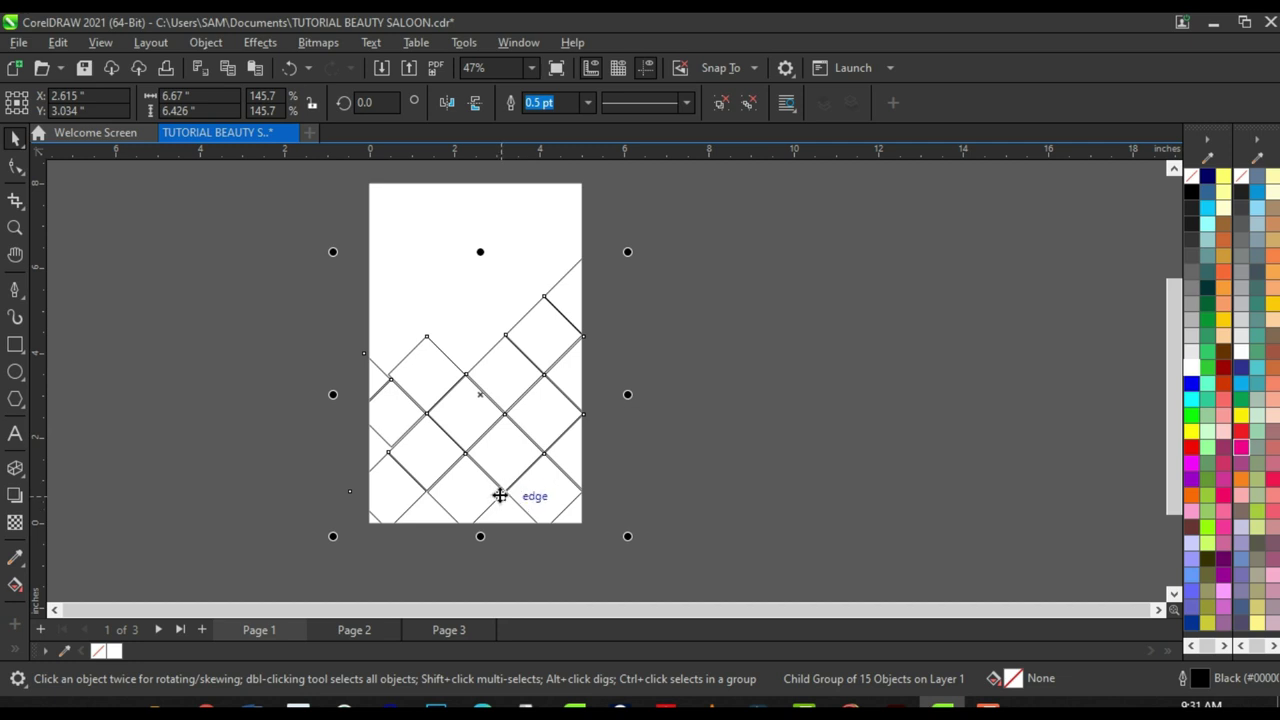
{"action": "scroll", "coordinate": [460, 480], "scroll_direction": "up", "scroll_amount": 2}
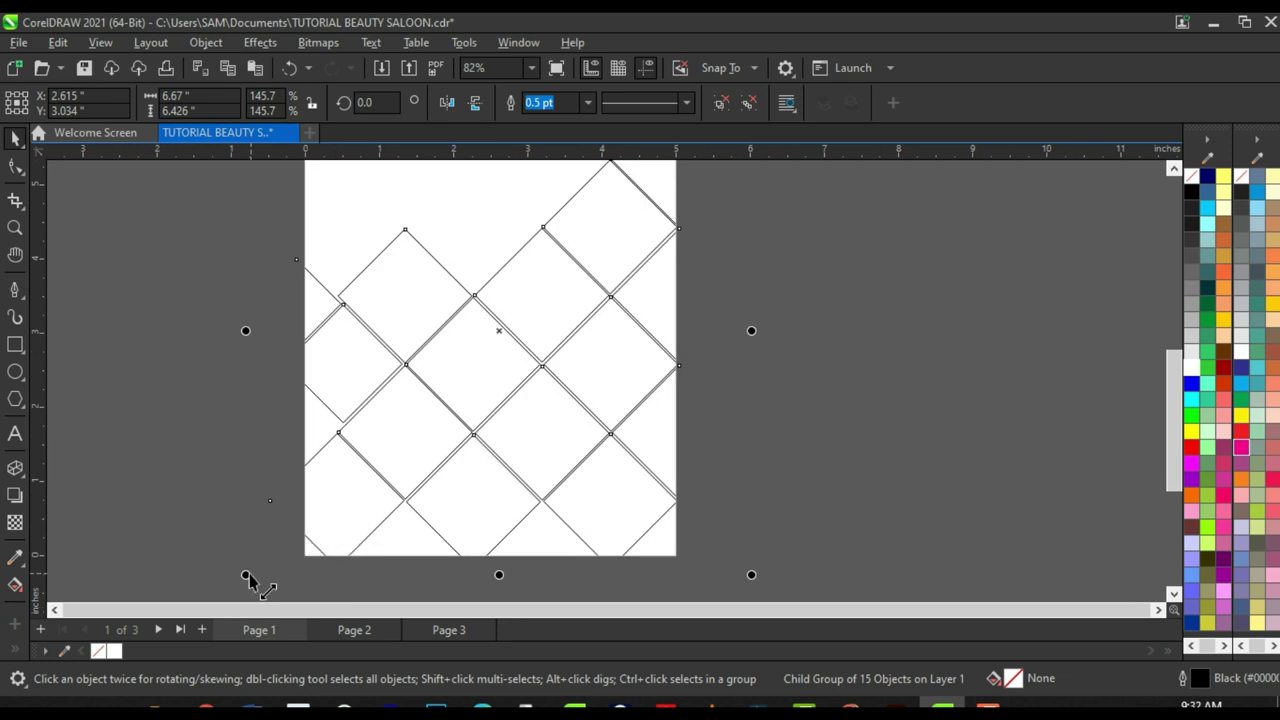
{"action": "left_click_drag", "start_coordinate": [242, 579], "coordinate": [240, 586]}
{"action": "scroll", "coordinate": [466, 400], "scroll_direction": "down", "scroll_amount": 2}
{"action": "scroll", "coordinate": [481, 343], "scroll_direction": "up", "scroll_amount": 1}
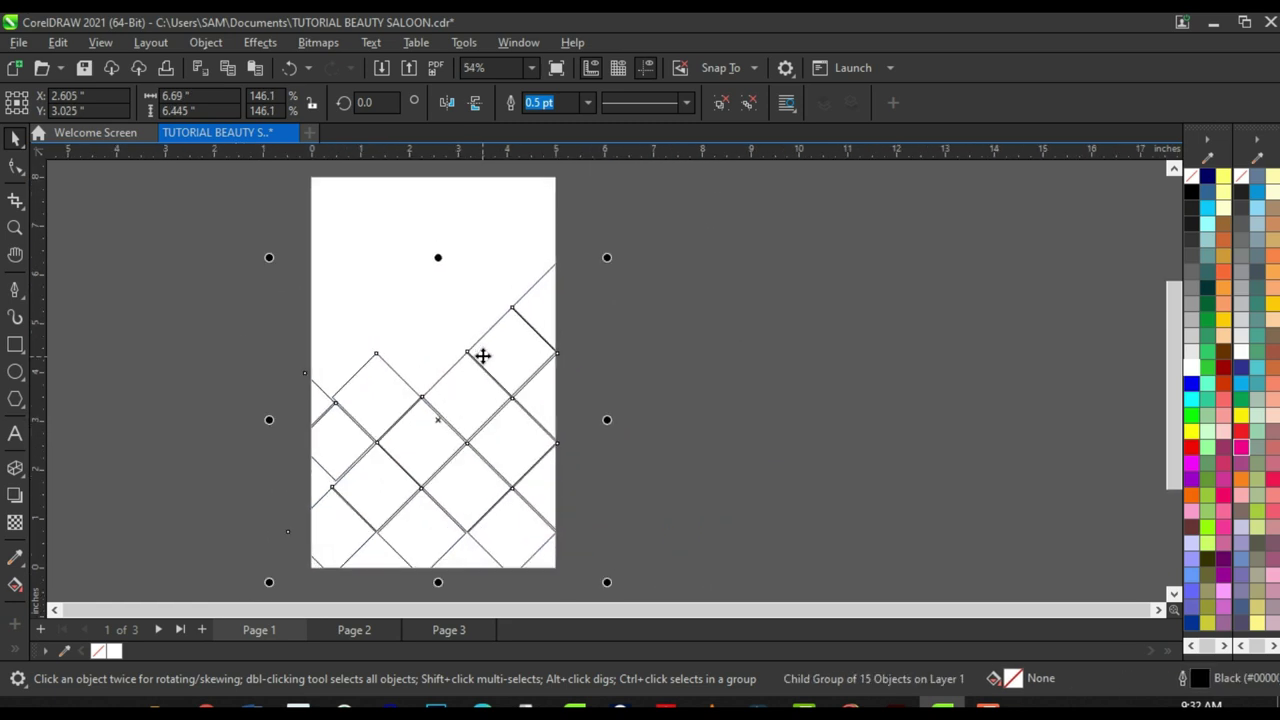
{"action": "scroll", "coordinate": [471, 510], "scroll_direction": "down", "scroll_amount": 1}
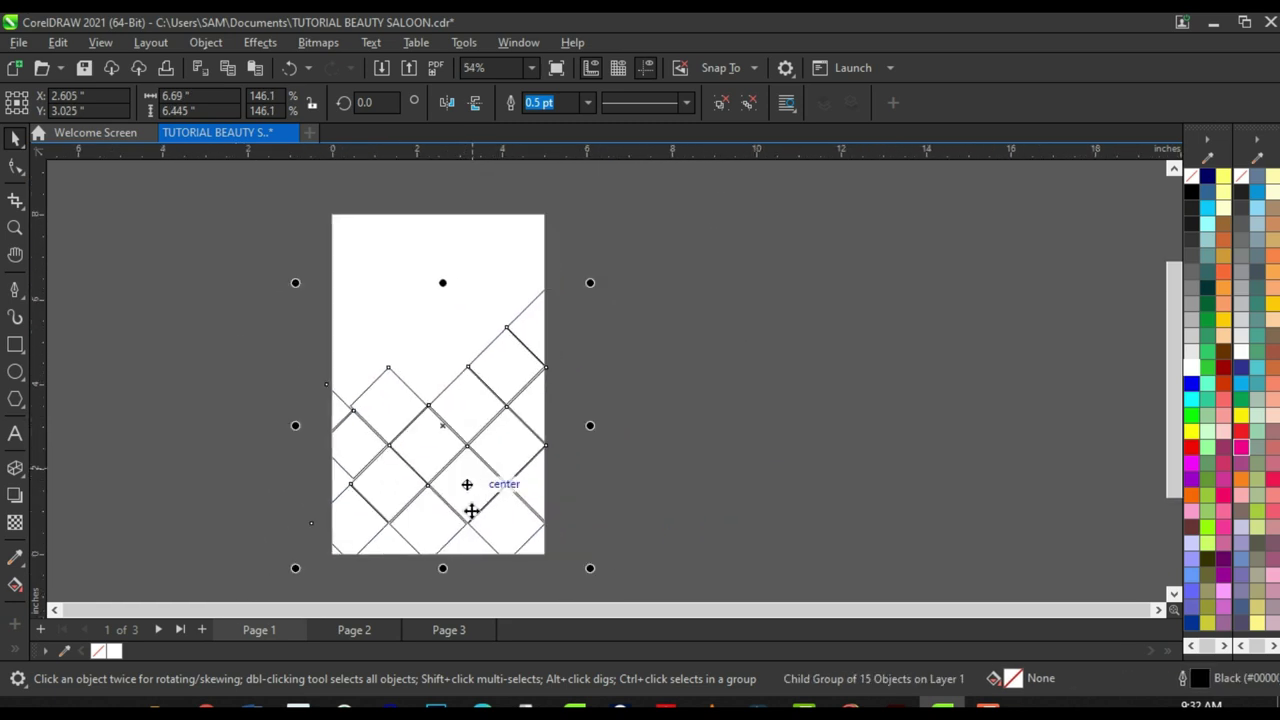
Step: Move the clipped diamond group straight down to about Y 2.747 inches
{"action": "scroll", "coordinate": [441, 572], "scroll_direction": "up", "scroll_amount": 2}
{"action": "left_click_drag", "start_coordinate": [419, 472], "coordinate": [413, 501]}
{"action": "scroll", "coordinate": [450, 455], "scroll_direction": "down", "scroll_amount": 2}
Step: Examine how the clipped diamond grid meets the page's left, right and lower edges
{"action": "scroll", "coordinate": [520, 286], "scroll_direction": "up", "scroll_amount": 5}
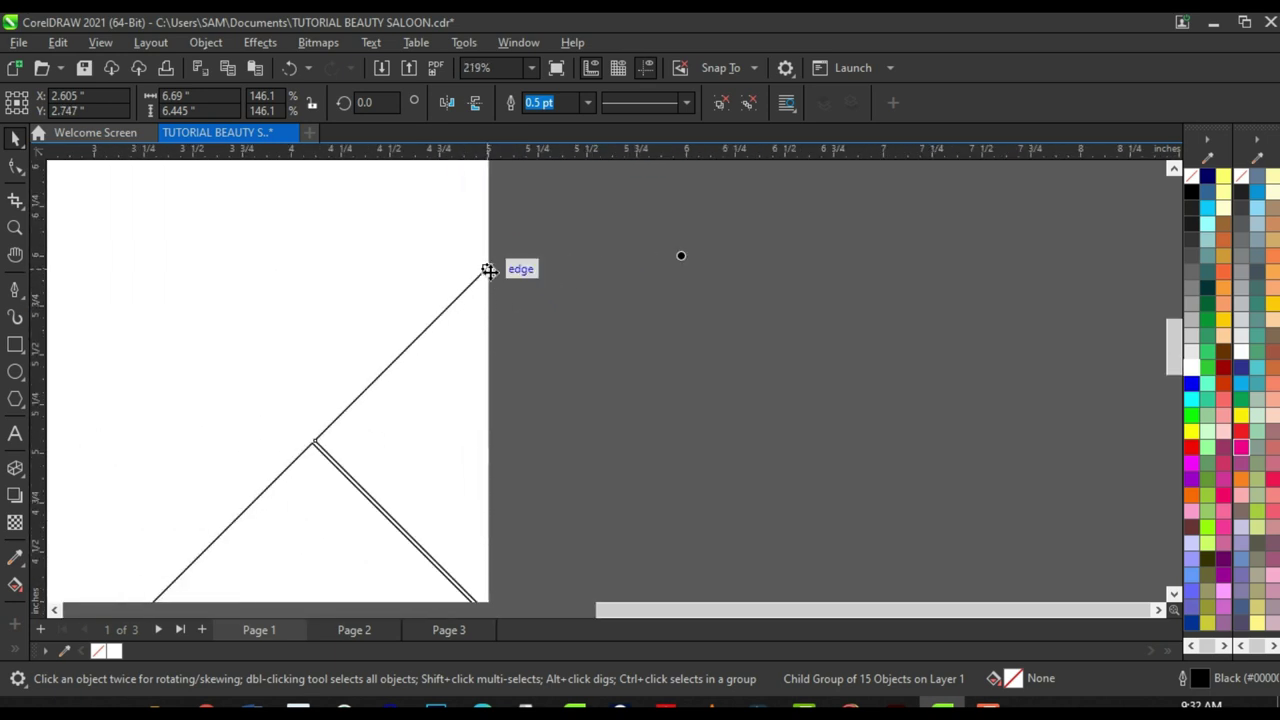
{"action": "scroll", "coordinate": [491, 275], "scroll_direction": "down", "scroll_amount": 4}
{"action": "scroll", "coordinate": [212, 426], "scroll_direction": "up", "scroll_amount": 2}
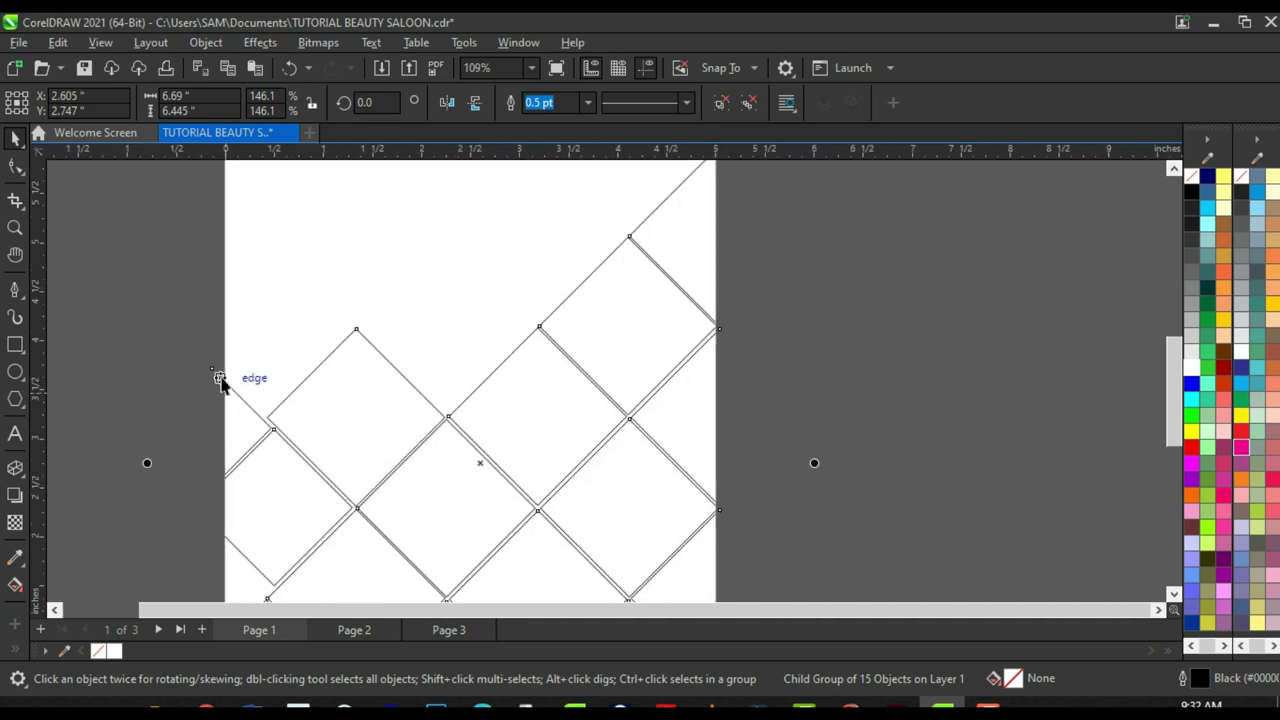
{"action": "scroll", "coordinate": [223, 370], "scroll_direction": "down", "scroll_amount": 2}
{"action": "scroll", "coordinate": [669, 195], "scroll_direction": "down", "scroll_amount": 2}
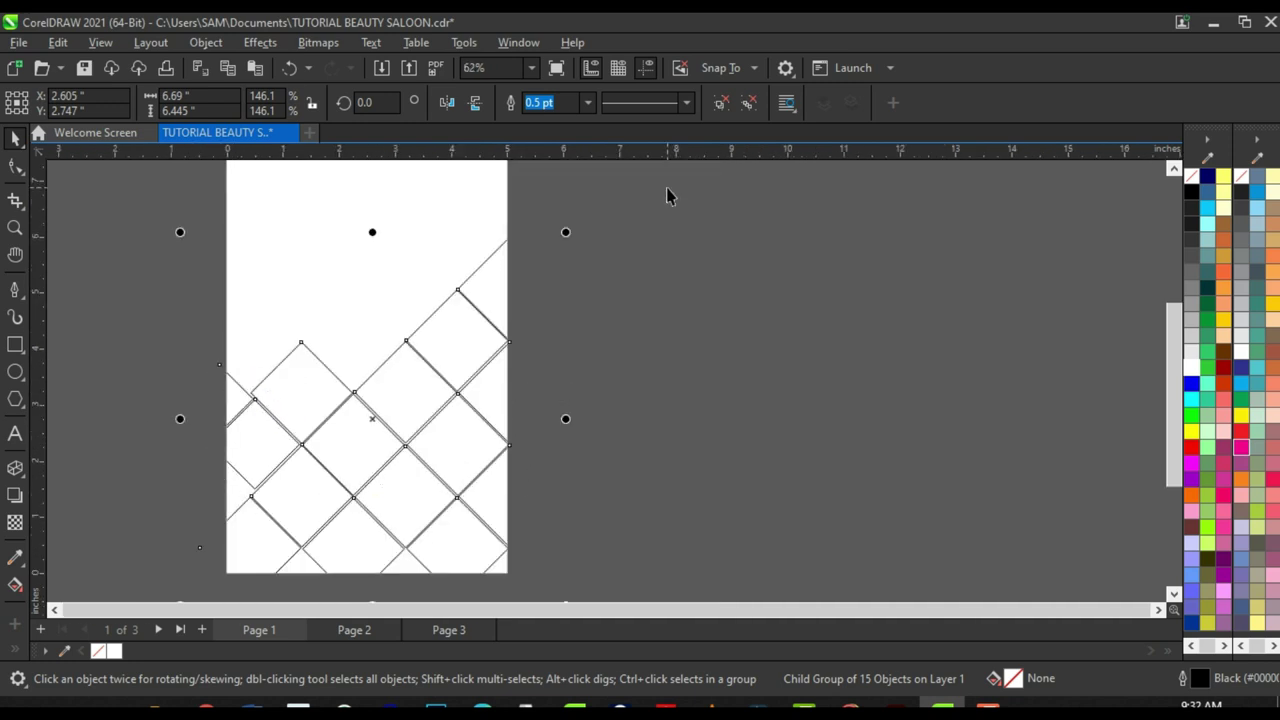
{"action": "scroll", "coordinate": [446, 449], "scroll_direction": "down", "scroll_amount": 2}
{"action": "scroll", "coordinate": [449, 431], "scroll_direction": "up", "scroll_amount": 3}
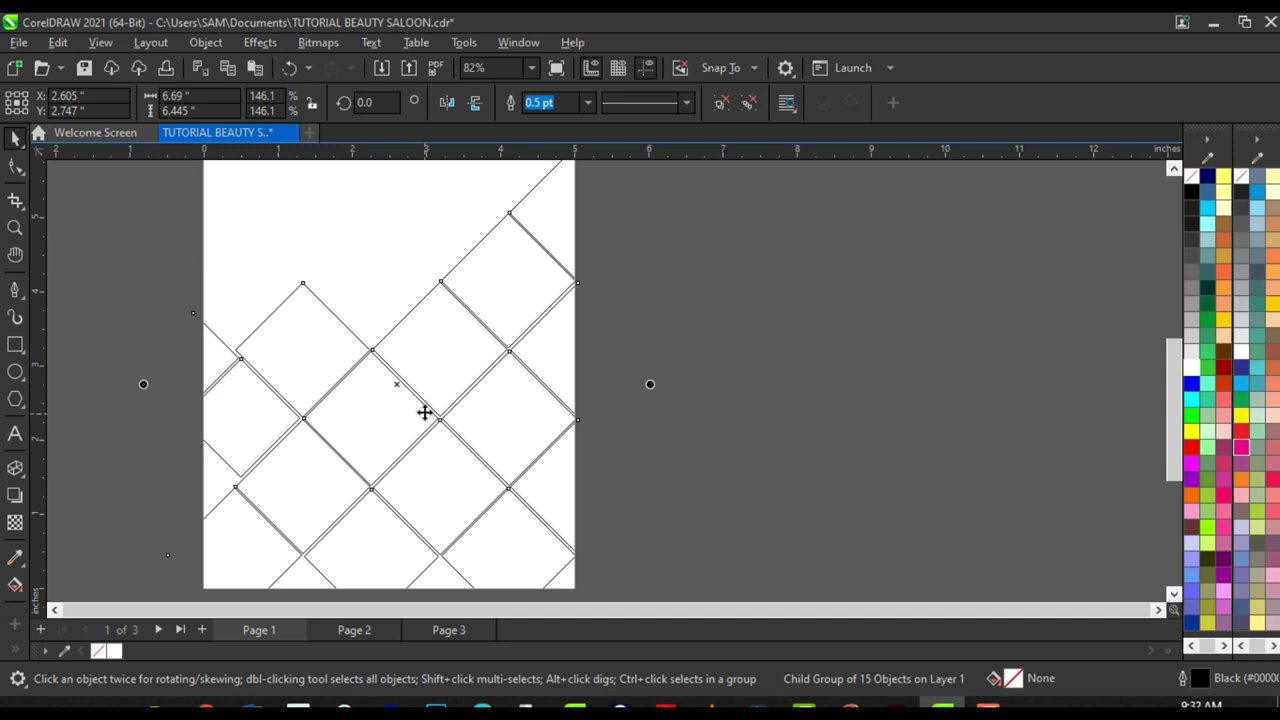
{"action": "scroll", "coordinate": [530, 410], "scroll_direction": "down", "scroll_amount": 2}
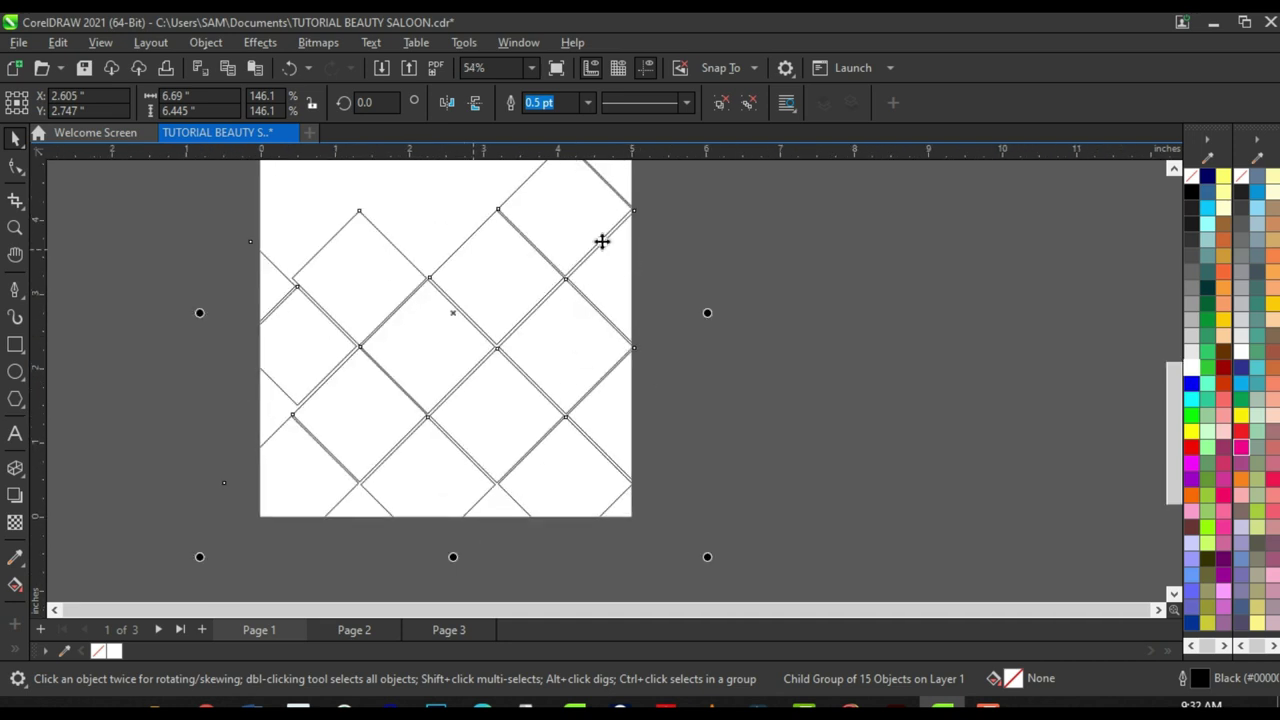
{"action": "scroll", "coordinate": [465, 318], "scroll_direction": "up", "scroll_amount": 2}
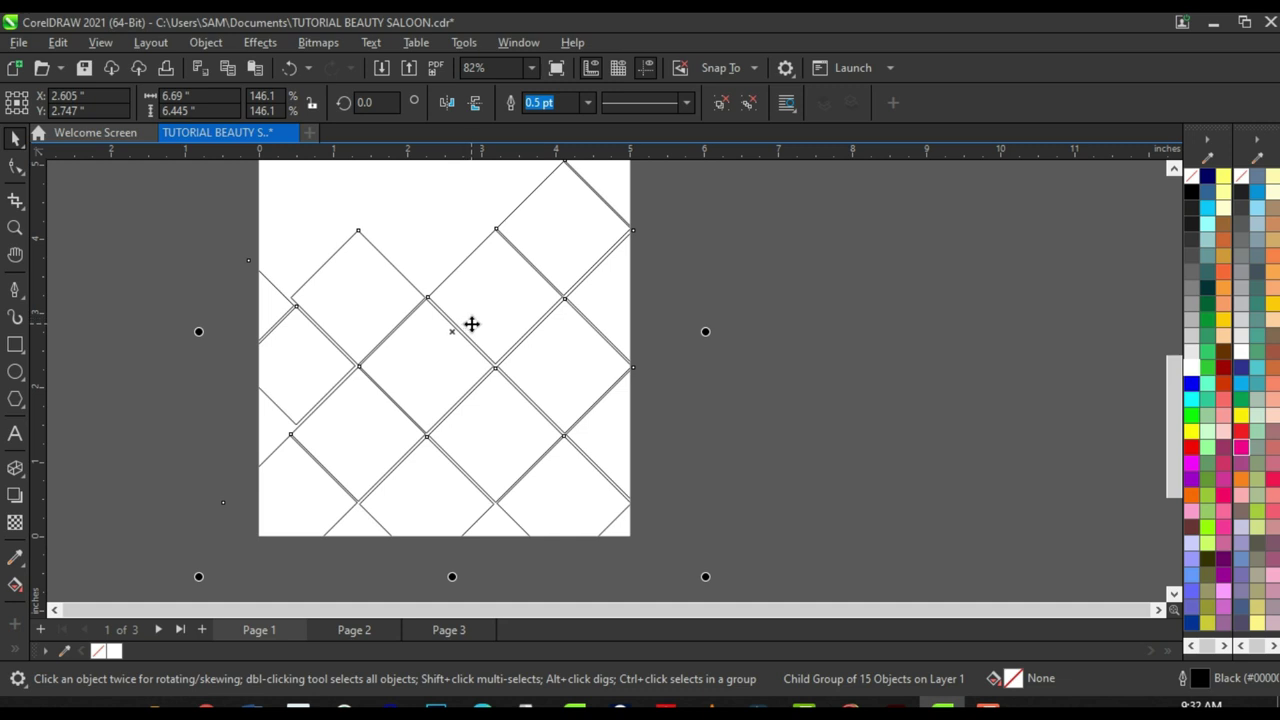
Step: Open the page rectangle's PowerClip contents for editing and ungroup the diamonds
{"action": "left_click", "coordinate": [454, 381]}
{"action": "left_click", "coordinate": [745, 359]}
{"action": "left_click", "coordinate": [501, 345]}
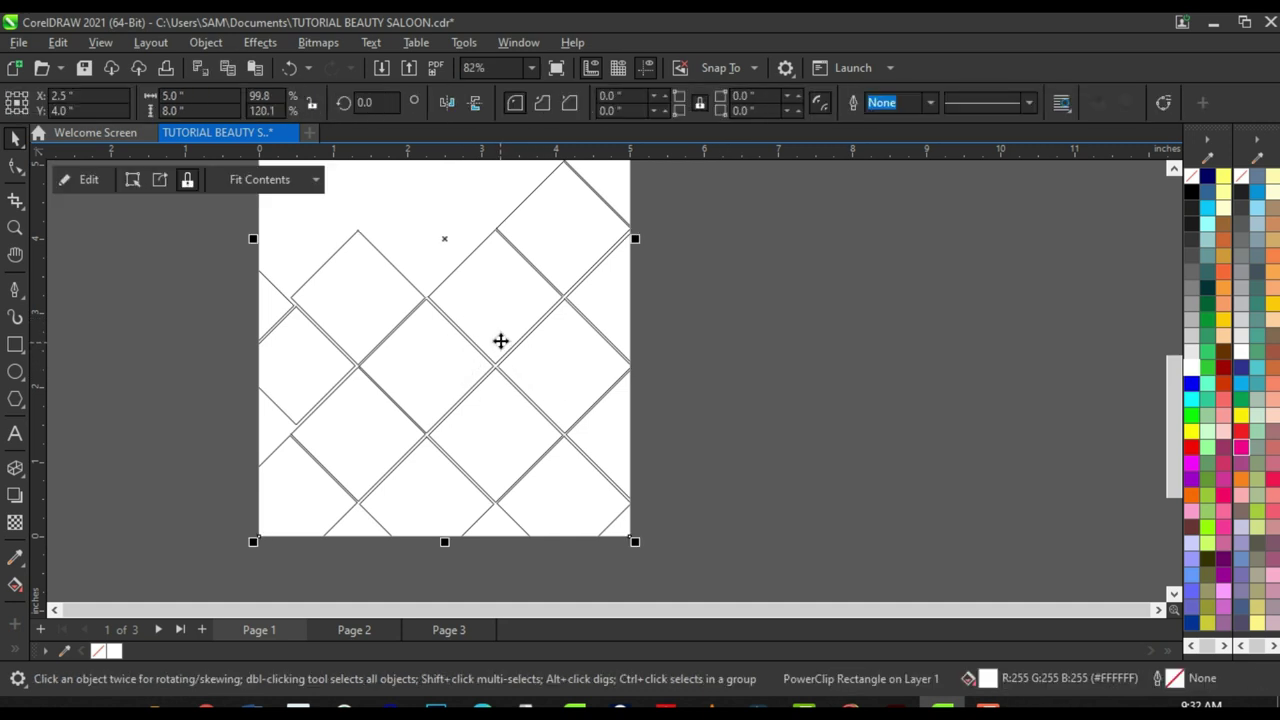
{"action": "left_click", "coordinate": [86, 180]}
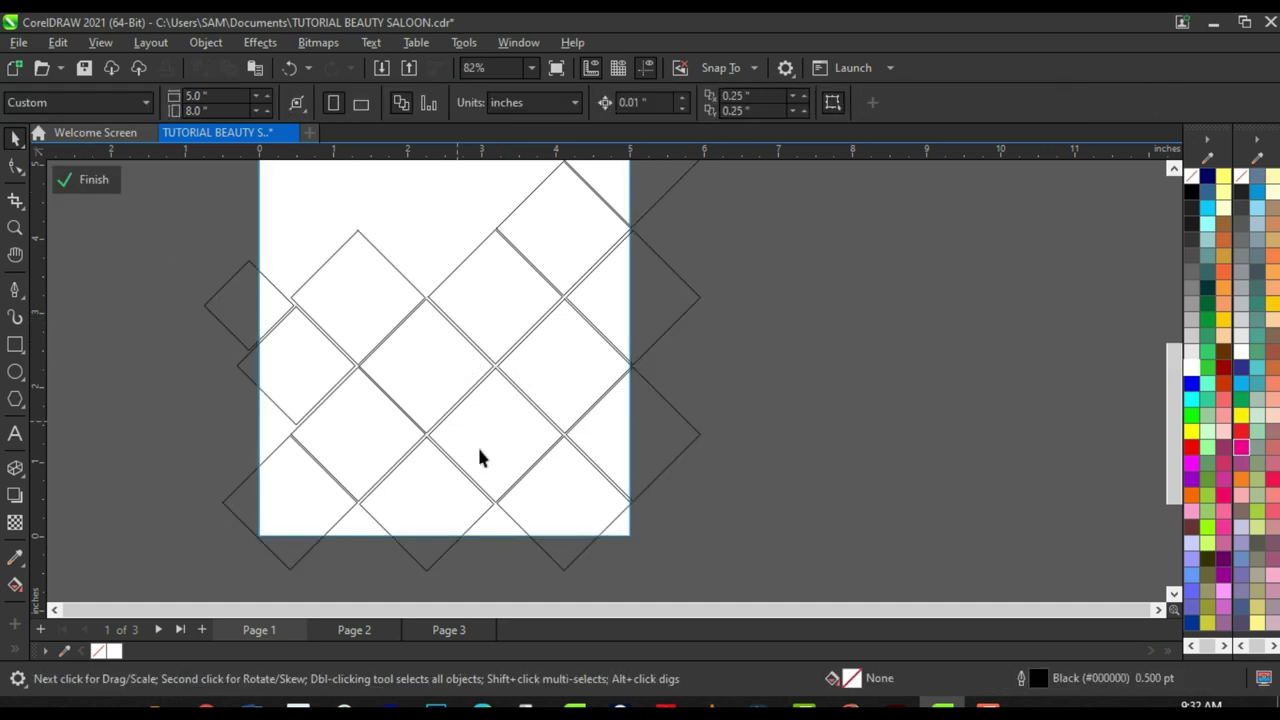
{"action": "scroll", "coordinate": [560, 489], "scroll_direction": "up", "scroll_amount": 3}
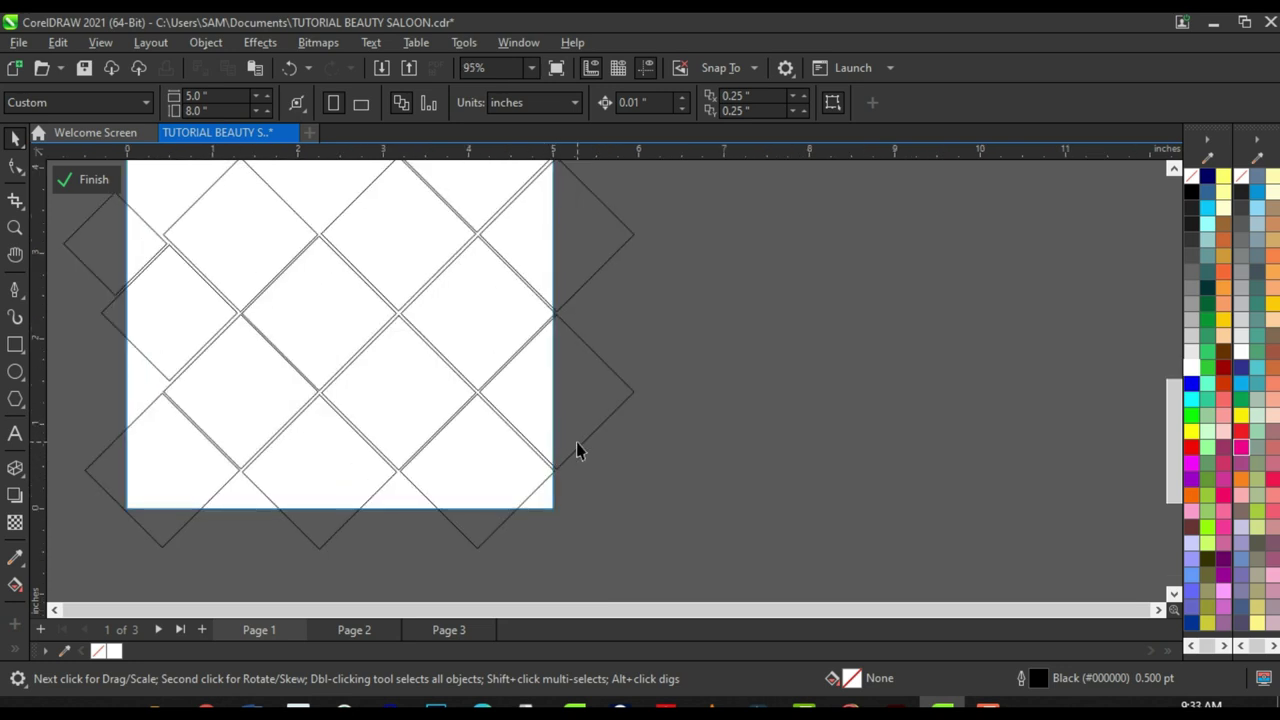
{"action": "scroll", "coordinate": [431, 480], "scroll_direction": "up", "scroll_amount": 2}
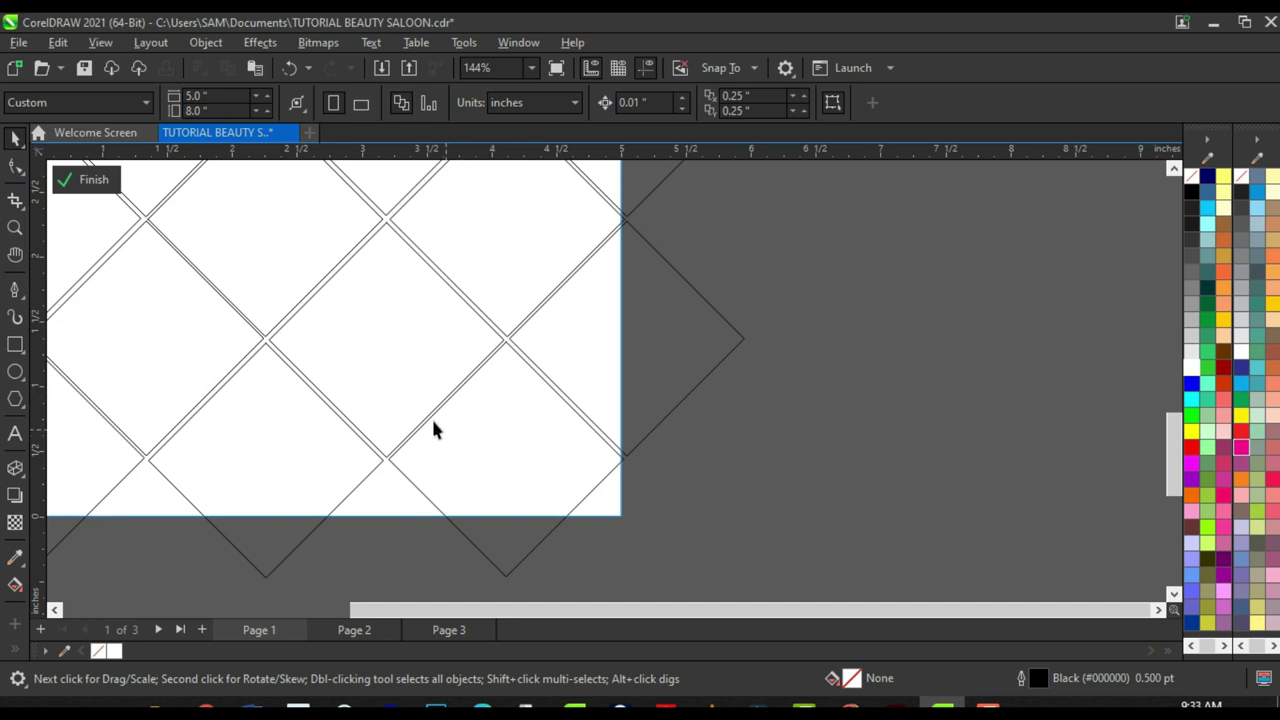
{"action": "left_click", "coordinate": [380, 323]}
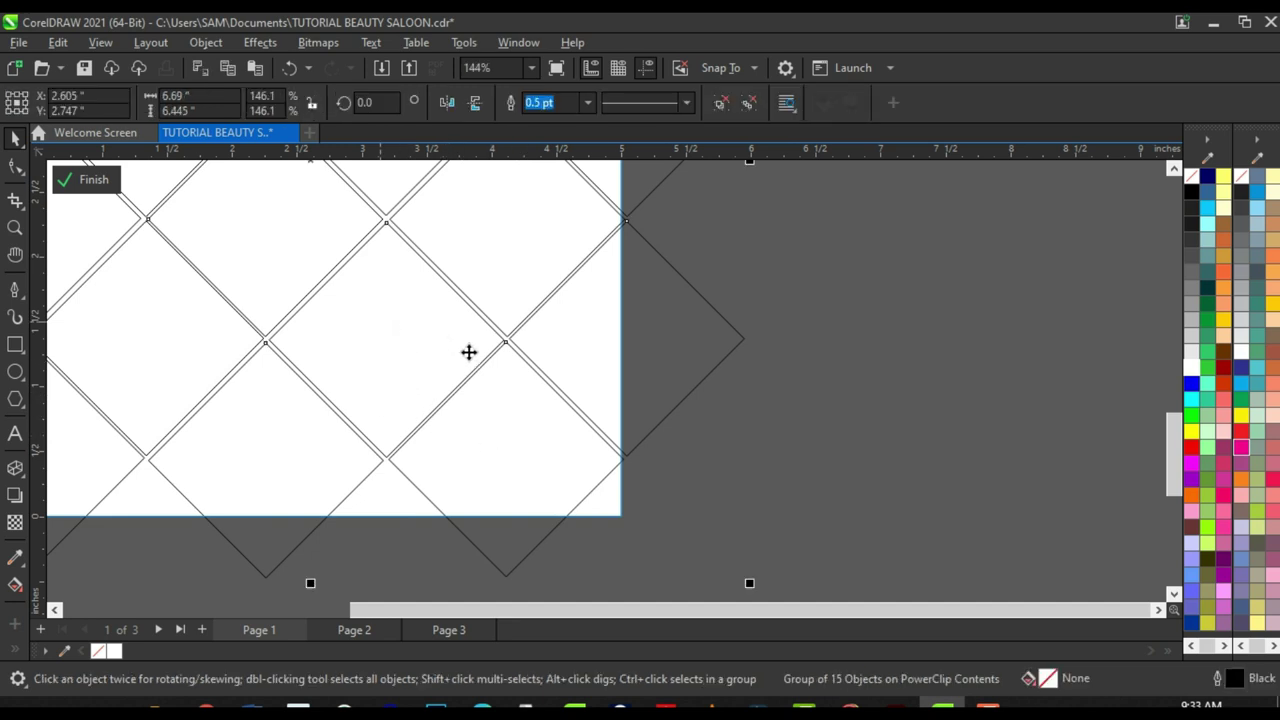
{"action": "left_click", "coordinate": [722, 104]}
{"action": "left_click", "coordinate": [366, 449]}
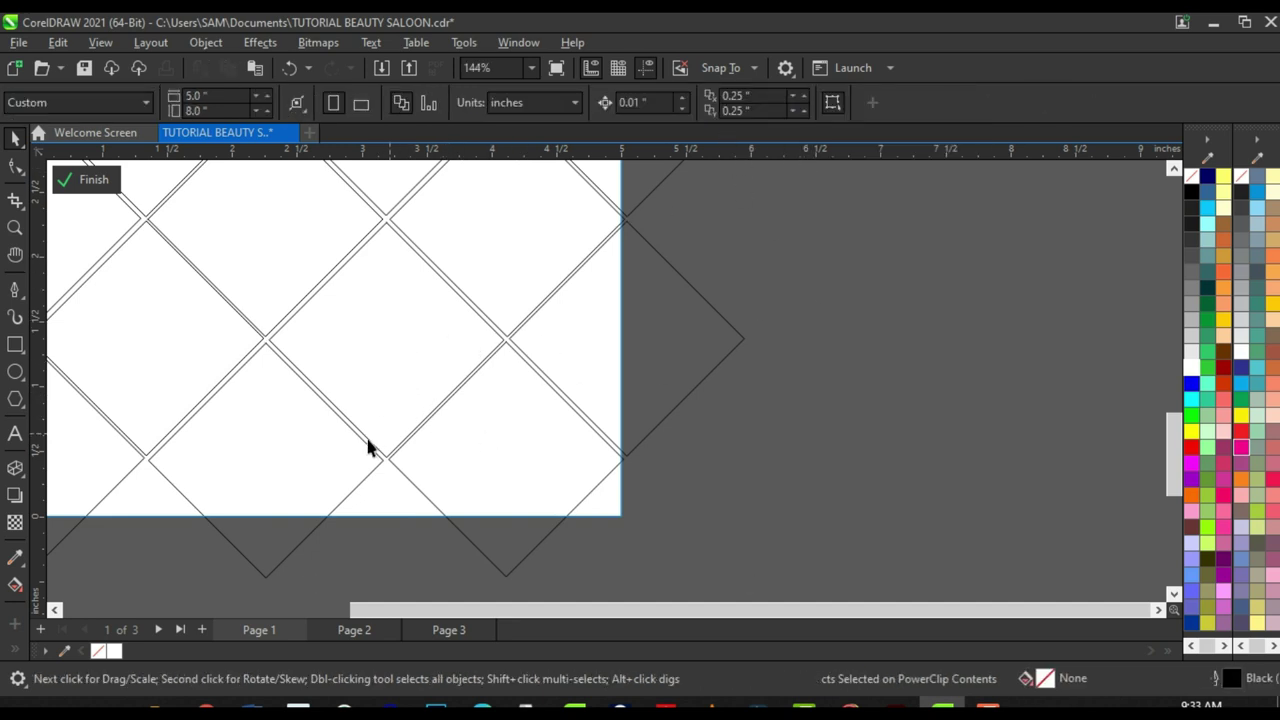
Step: Convert the diamond directly above the page's lower row, right of centre, to curves for node editing
{"action": "left_click", "coordinate": [424, 315]}
{"action": "scroll", "coordinate": [450, 390], "scroll_direction": "down", "scroll_amount": 2}
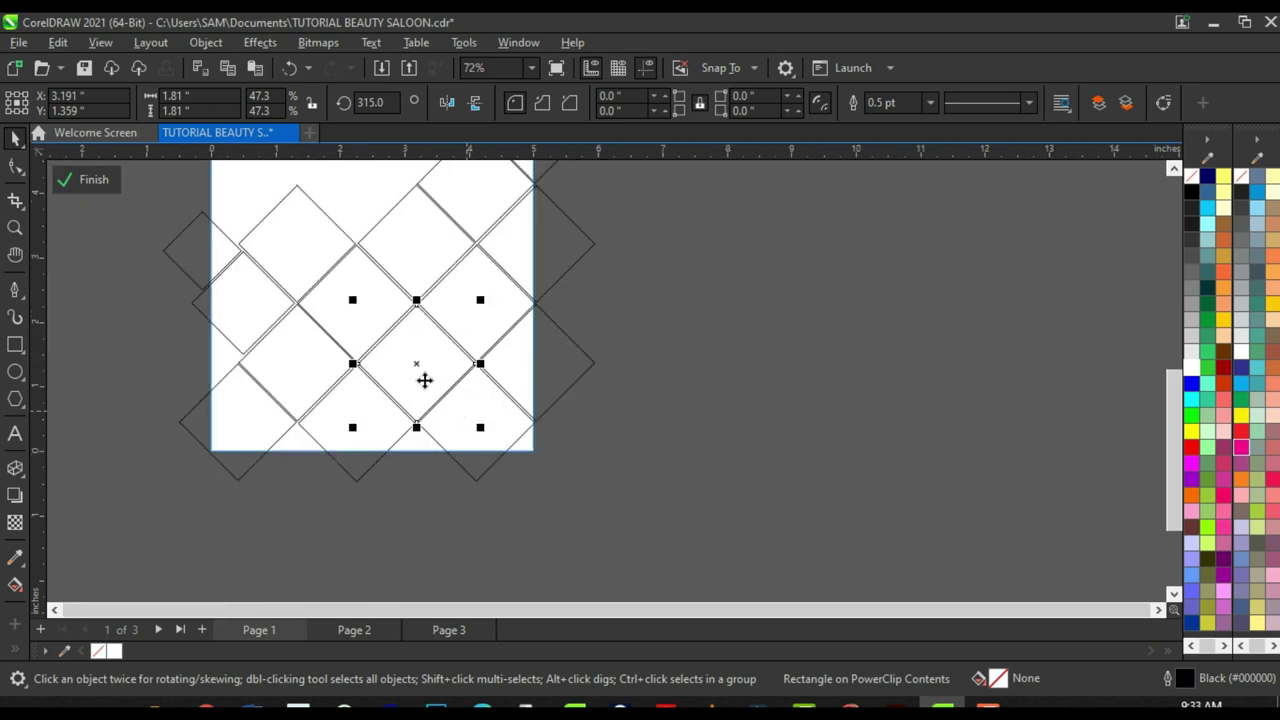
{"action": "scroll", "coordinate": [420, 340], "scroll_direction": "up", "scroll_amount": 2}
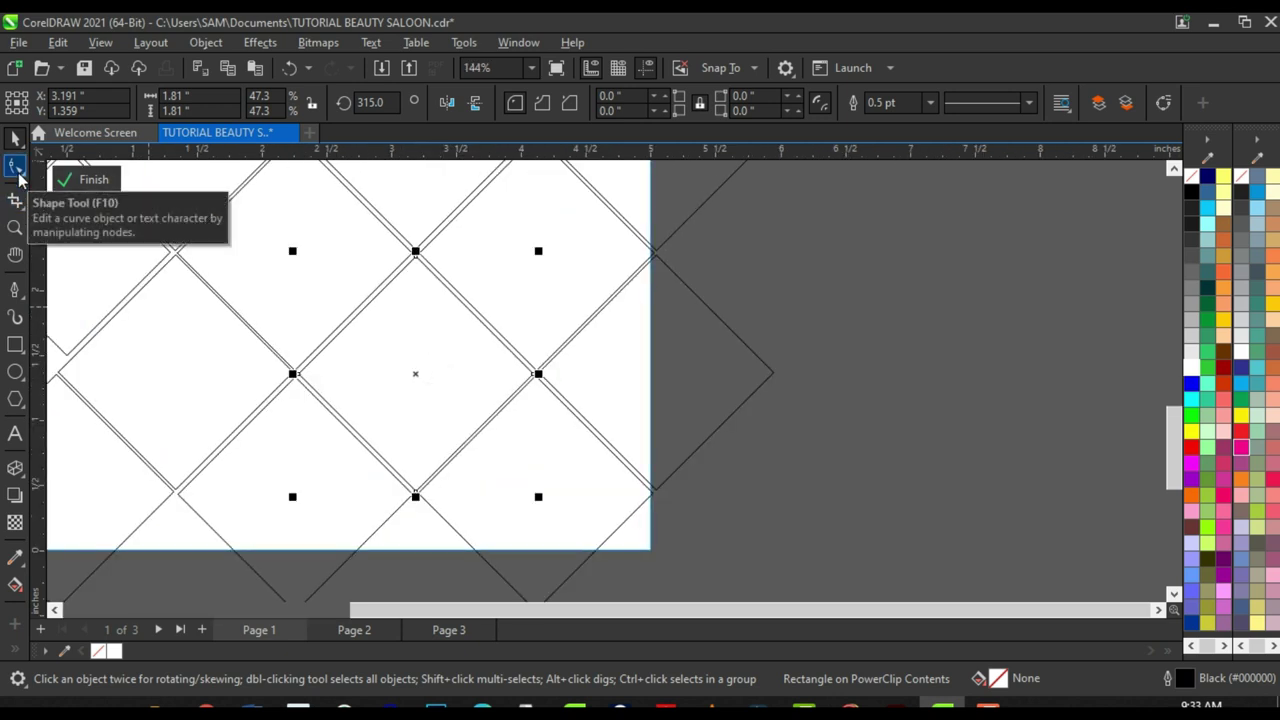
{"action": "left_click", "coordinate": [16, 170]}
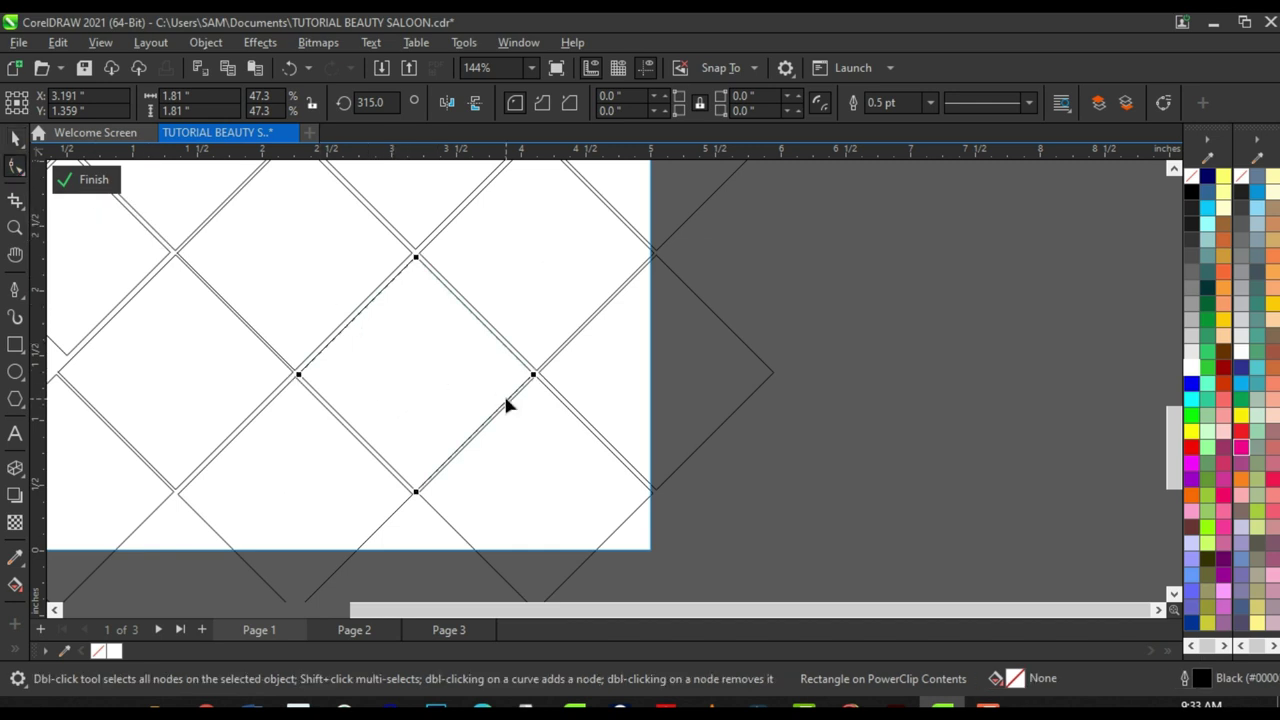
{"action": "key", "text": "ctrl+q"}
Step: Shift the converted diamond's right and lower corner nodes together diagonally up and left, shortening it into a rectangle
{"action": "left_click_drag", "start_coordinate": [600, 235], "coordinate": [266, 551]}
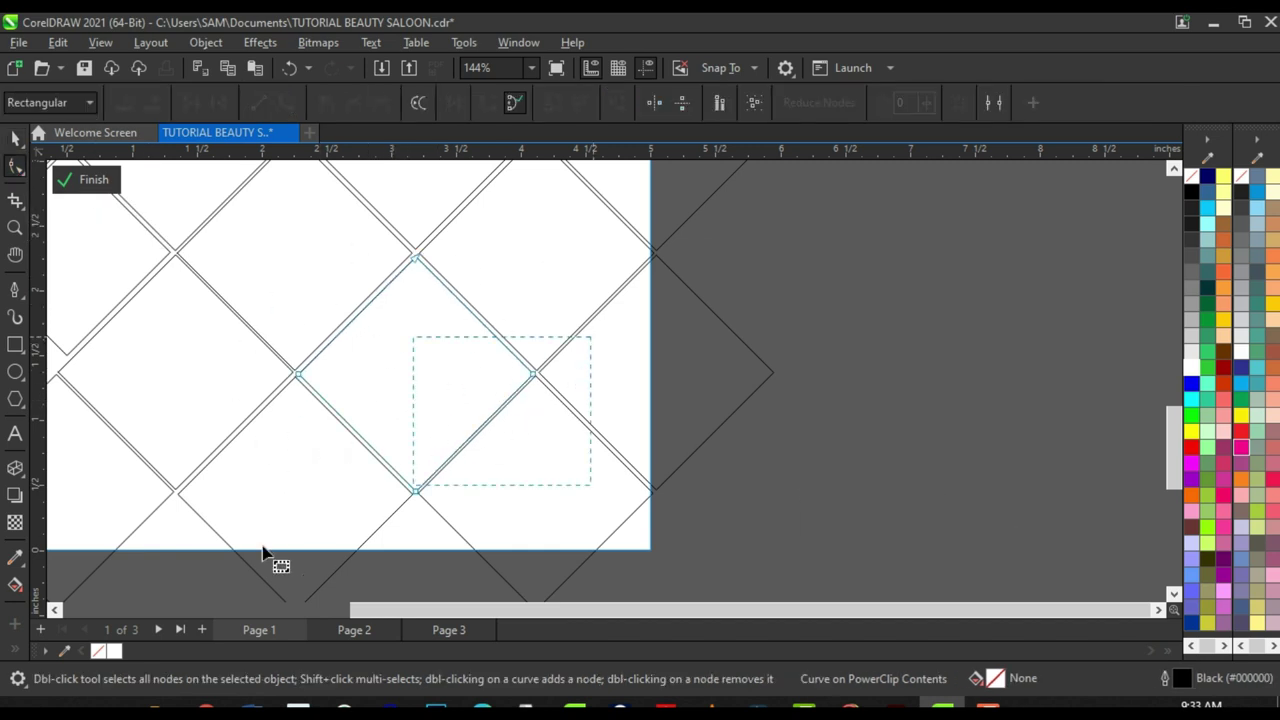
{"action": "scroll", "coordinate": [470, 430], "scroll_direction": "up", "scroll_amount": 3}
{"action": "scroll", "coordinate": [563, 360], "scroll_direction": "down", "scroll_amount": 1}
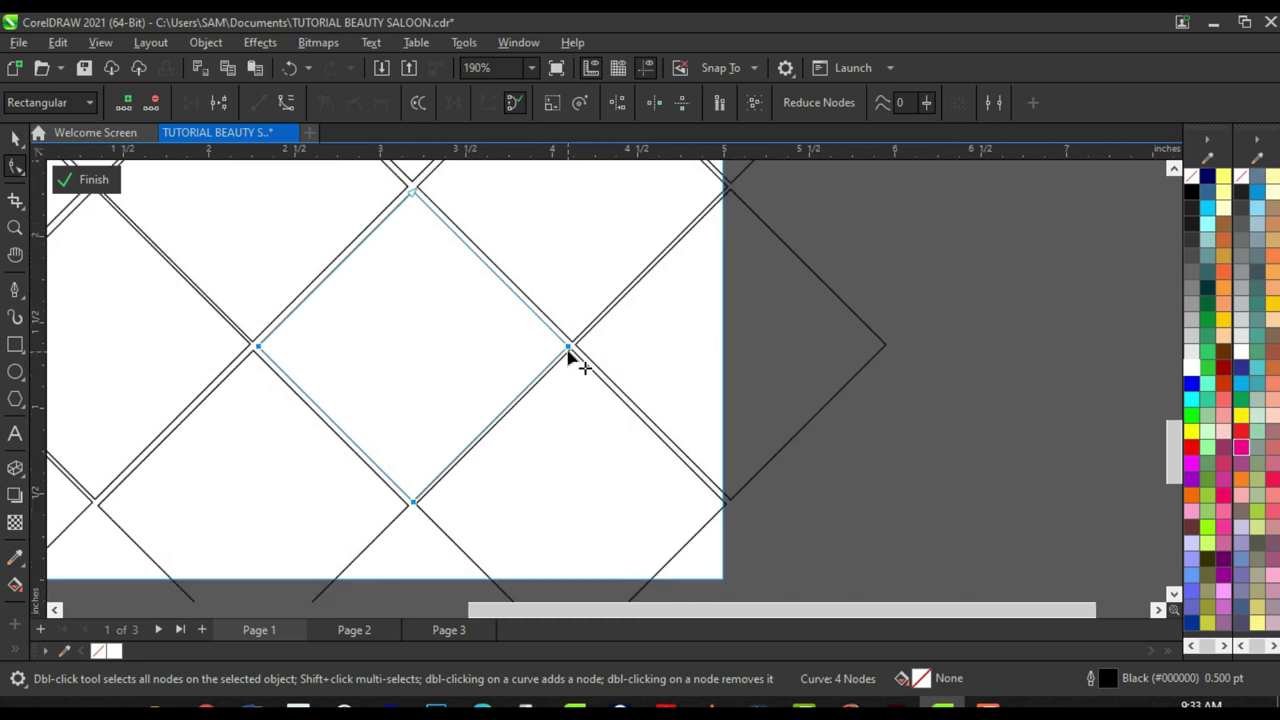
{"action": "left_click", "coordinate": [567, 352]}
{"action": "scroll", "coordinate": [418, 510], "scroll_direction": "up", "scroll_amount": 1}
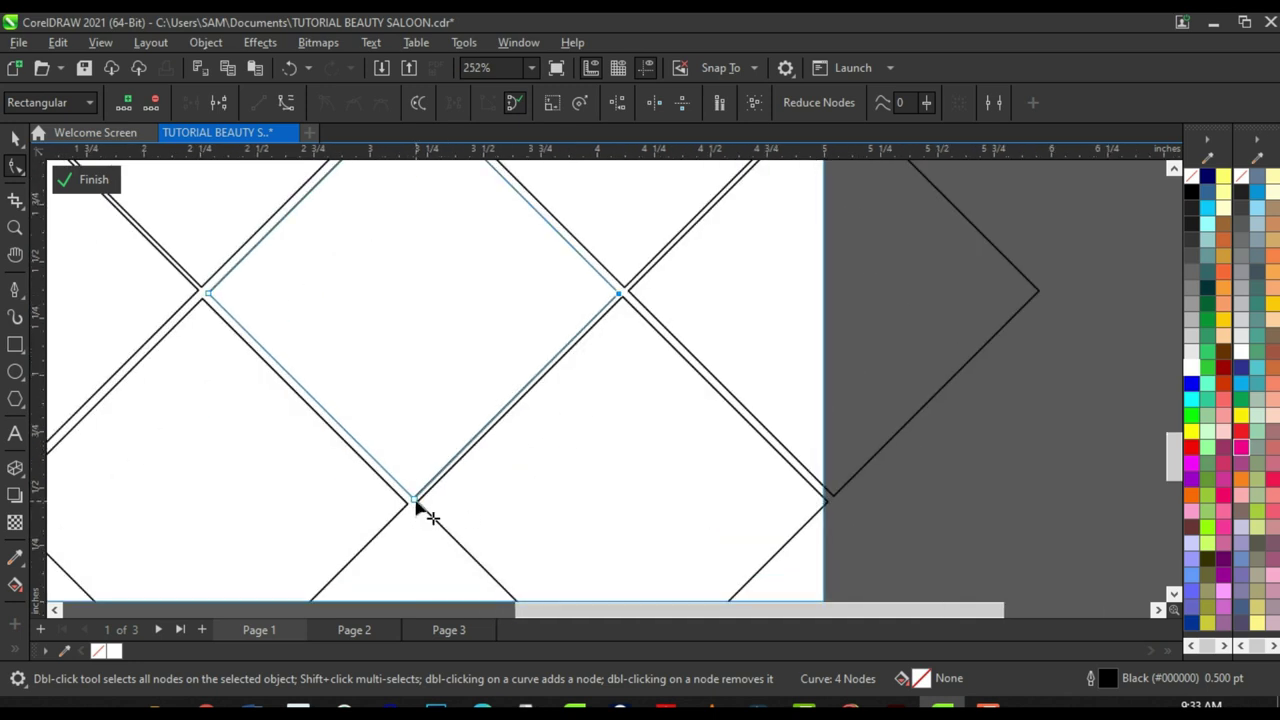
{"action": "left_click", "coordinate": [414, 502]}
{"action": "left_click_drag", "start_coordinate": [416, 503], "coordinate": [354, 439]}
Step: Convert the lower-right diamond to curves and extend its upper and left corner nodes toward the shortened shape, leaving a narrow gap
{"action": "left_click", "coordinate": [530, 446]}
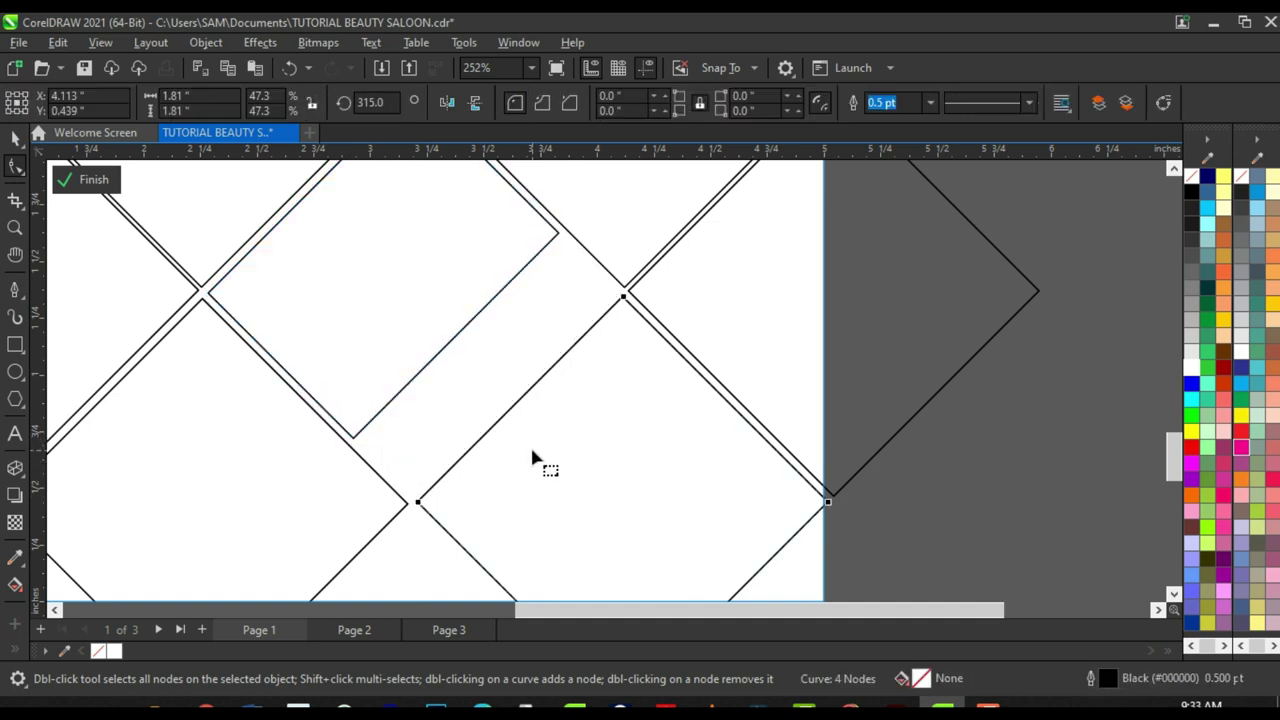
{"action": "scroll", "coordinate": [288, 371], "scroll_direction": "down", "scroll_amount": 1}
{"action": "left_click", "coordinate": [408, 418]}
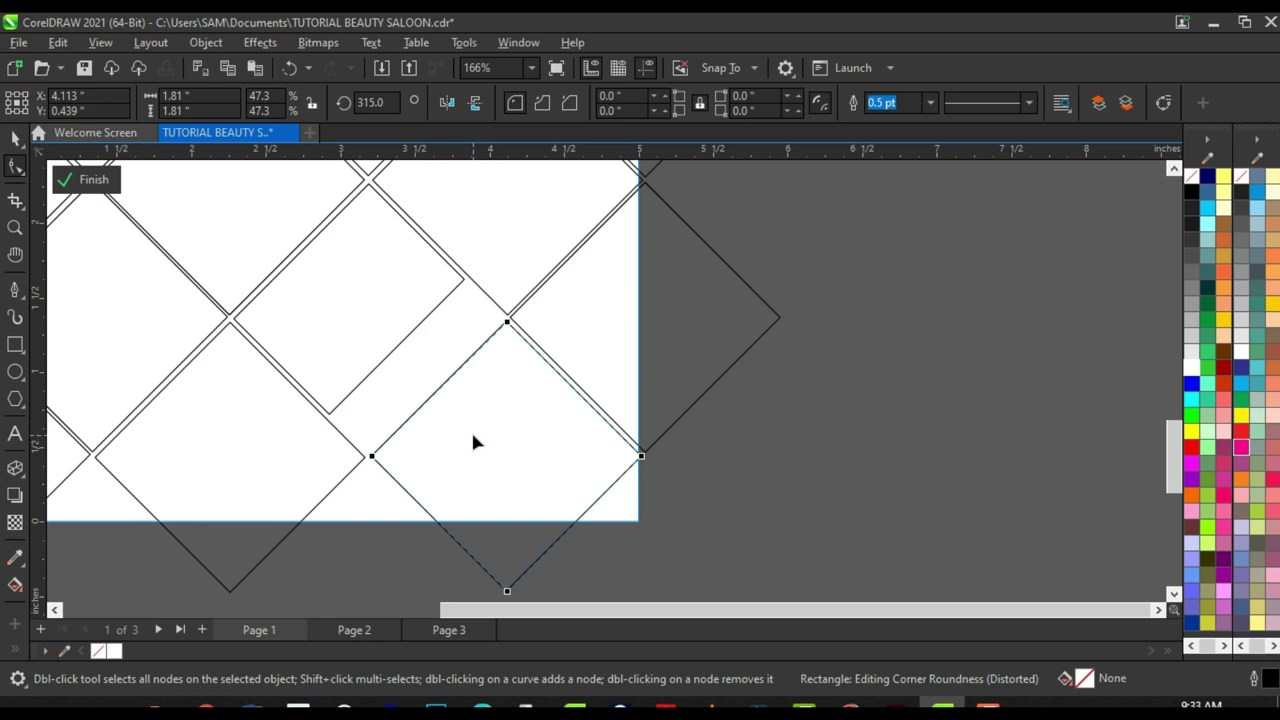
{"action": "key", "text": "ctrl+q"}
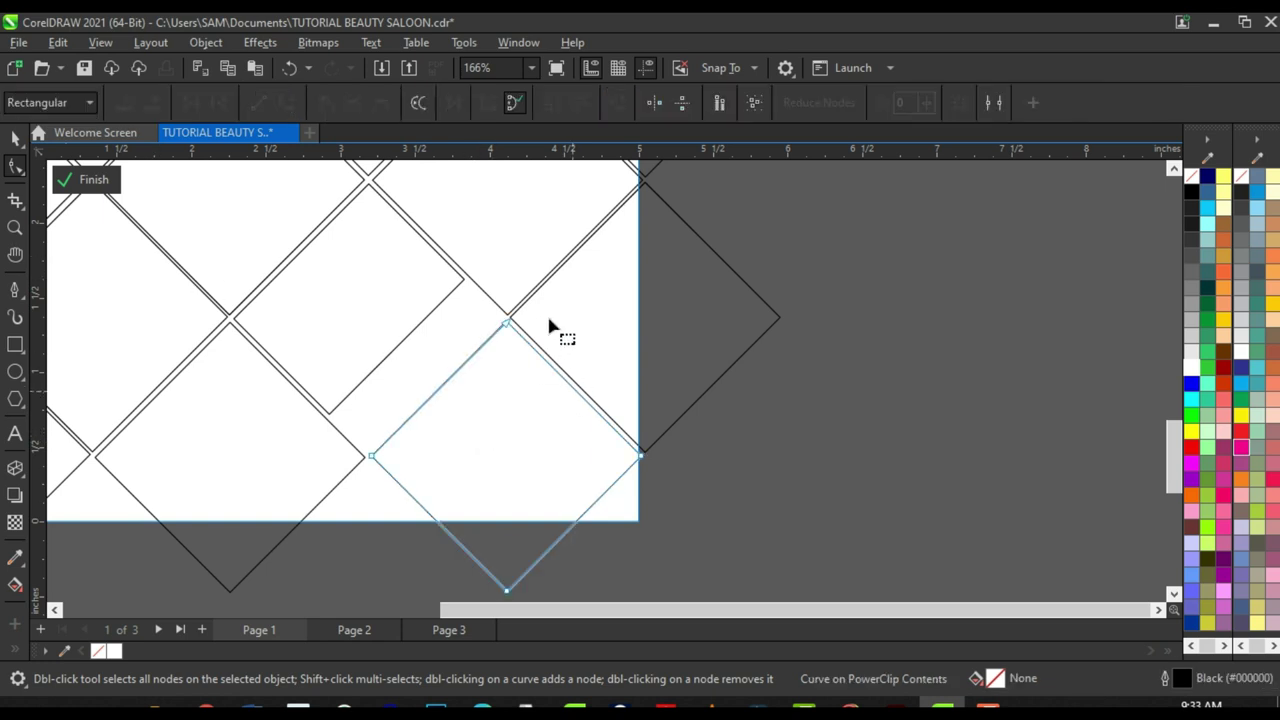
{"action": "left_click", "coordinate": [507, 327]}
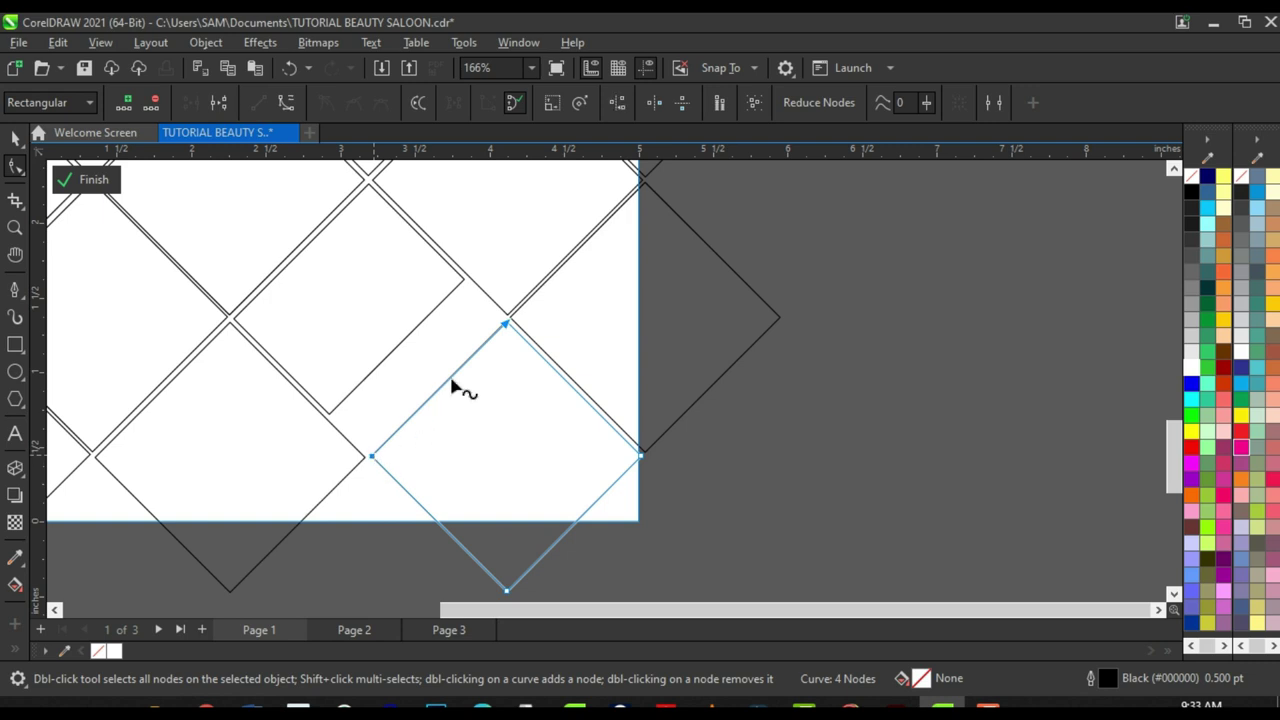
{"action": "scroll", "coordinate": [530, 340], "scroll_direction": "up", "scroll_amount": 1}
{"action": "scroll", "coordinate": [511, 326], "scroll_direction": "up", "scroll_amount": 1}
{"action": "left_click_drag", "start_coordinate": [515, 328], "coordinate": [455, 268]}
{"action": "scroll", "coordinate": [537, 323], "scroll_direction": "down", "scroll_amount": 2}
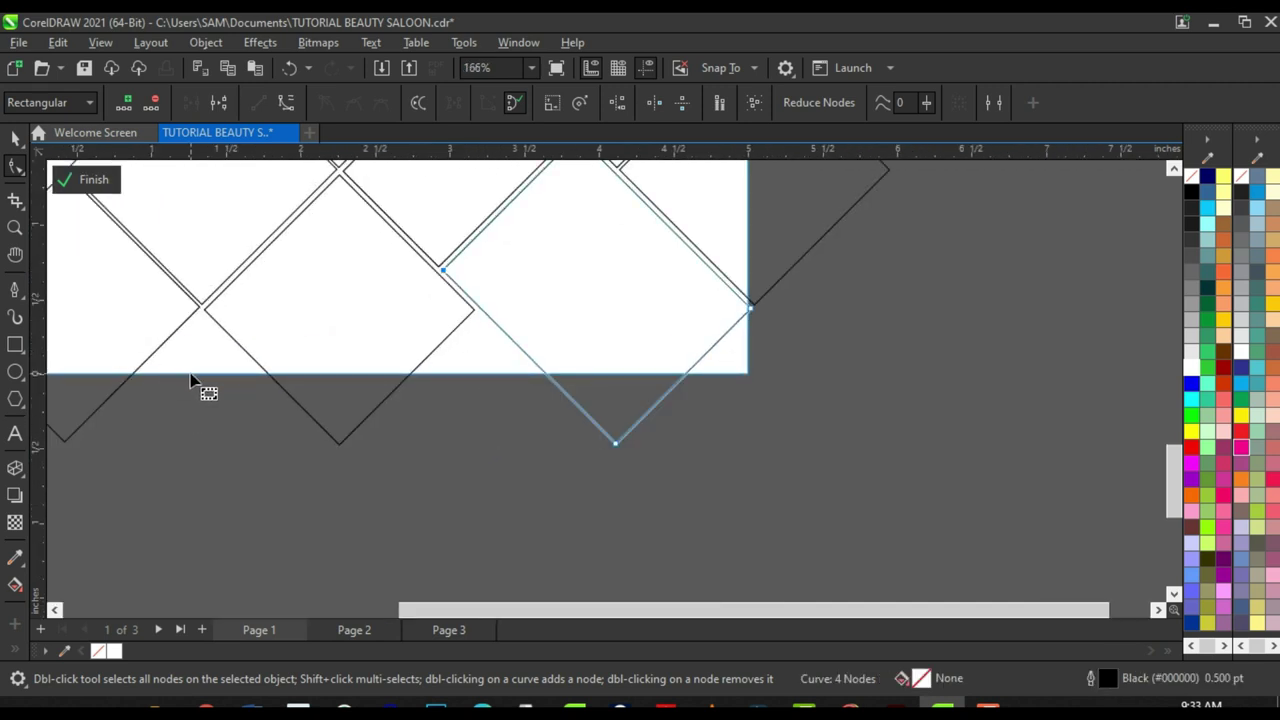
Step: Convert the middle diamond at the page's lower edge to curves for node editing
{"action": "left_click", "coordinate": [320, 326]}
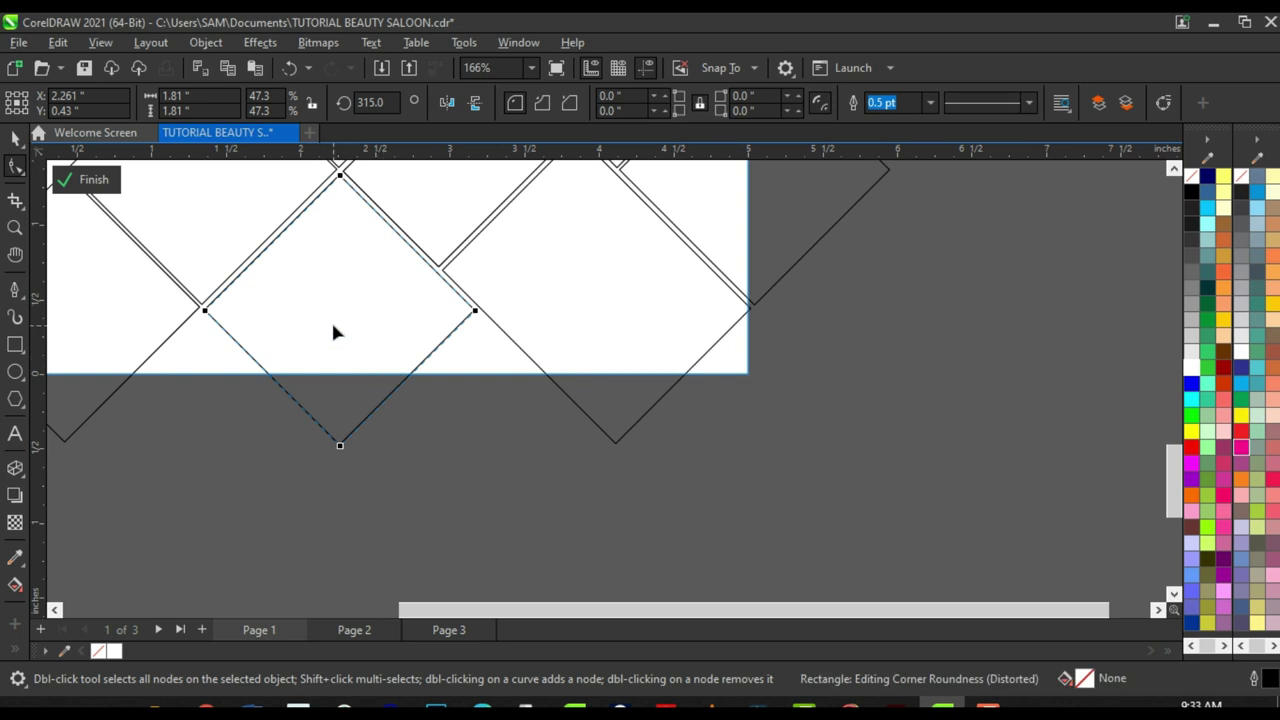
{"action": "scroll", "coordinate": [421, 305], "scroll_direction": "down", "scroll_amount": 2}
{"action": "scroll", "coordinate": [364, 320], "scroll_direction": "up", "scroll_amount": 2}
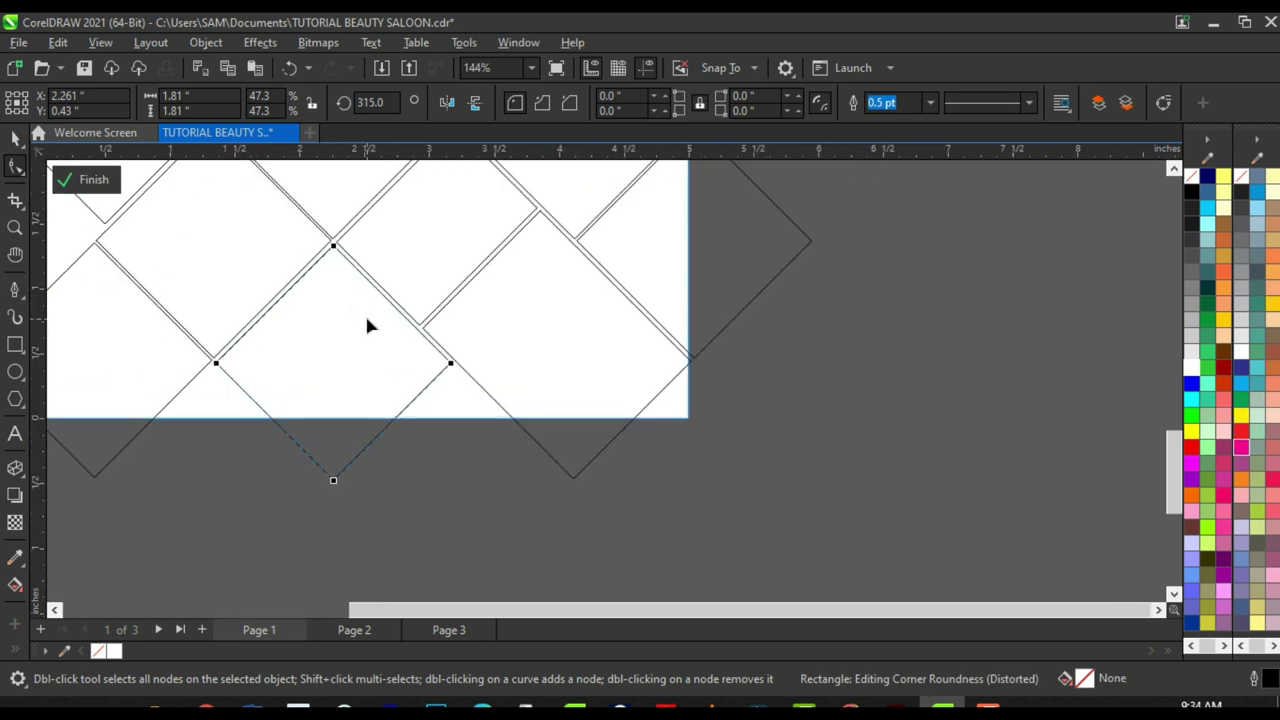
{"action": "key", "text": "ctrl+q"}
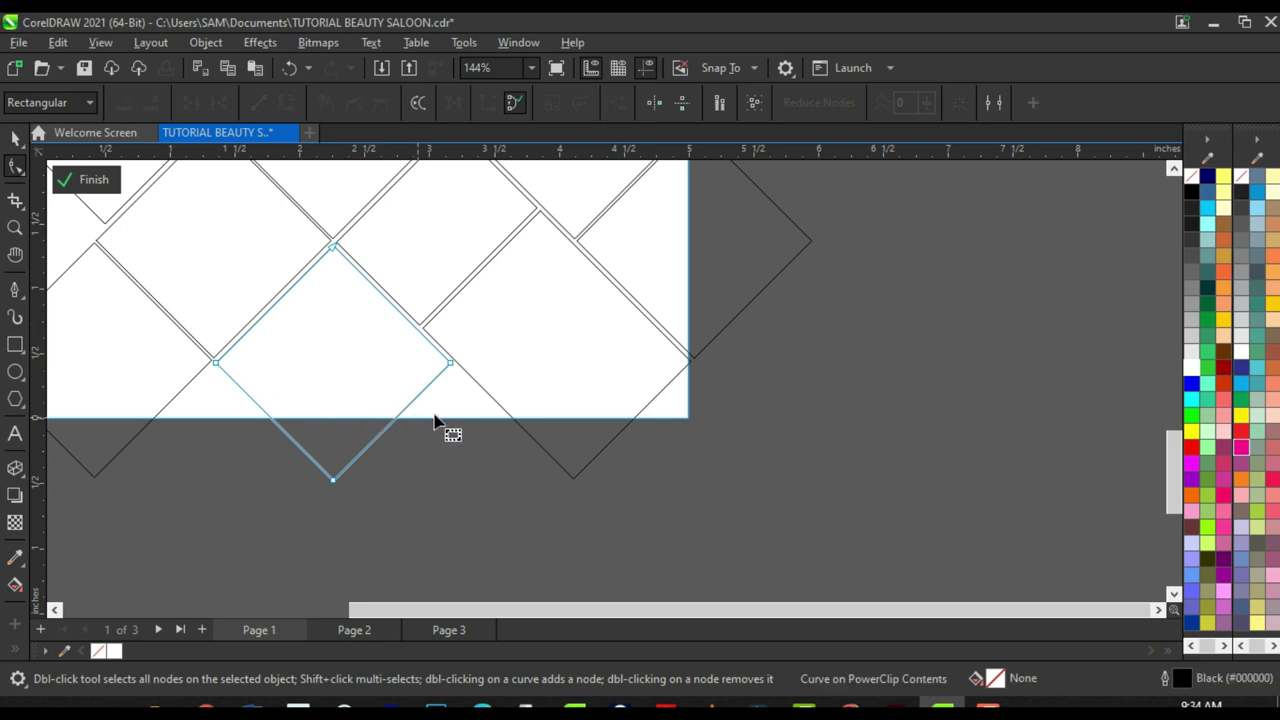
Step: Extend the converted diamond's right and left corner nodes diagonally down to the page's lower edge, keeping the narrow gaps to its neighbours
{"action": "scroll", "coordinate": [435, 420], "scroll_direction": "up", "scroll_amount": 2}
{"action": "scroll", "coordinate": [455, 345], "scroll_direction": "up", "scroll_amount": 2}
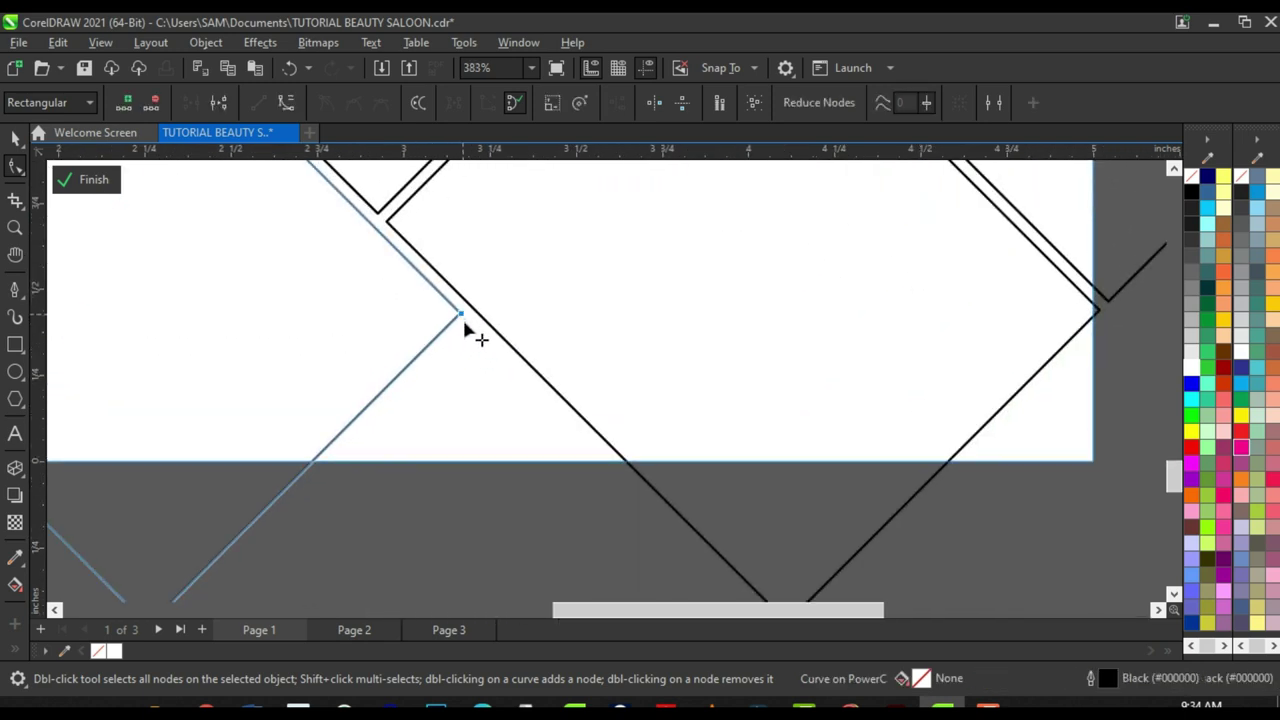
{"action": "left_click_drag", "start_coordinate": [462, 318], "coordinate": [618, 462]}
{"action": "scroll", "coordinate": [618, 462], "scroll_direction": "down", "scroll_amount": 3}
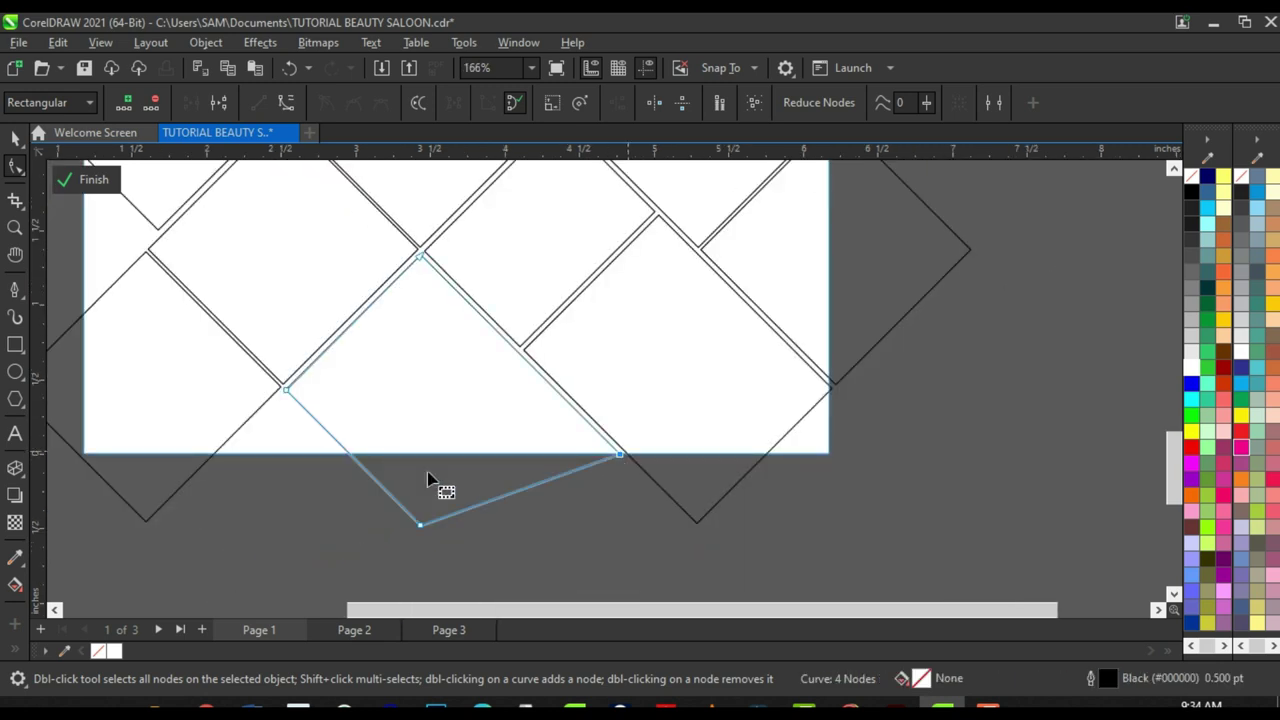
{"action": "scroll", "coordinate": [284, 468], "scroll_direction": "up", "scroll_amount": 3}
{"action": "left_click_drag", "start_coordinate": [287, 316], "coordinate": [162, 450]}
{"action": "scroll", "coordinate": [200, 455], "scroll_direction": "down", "scroll_amount": 8}
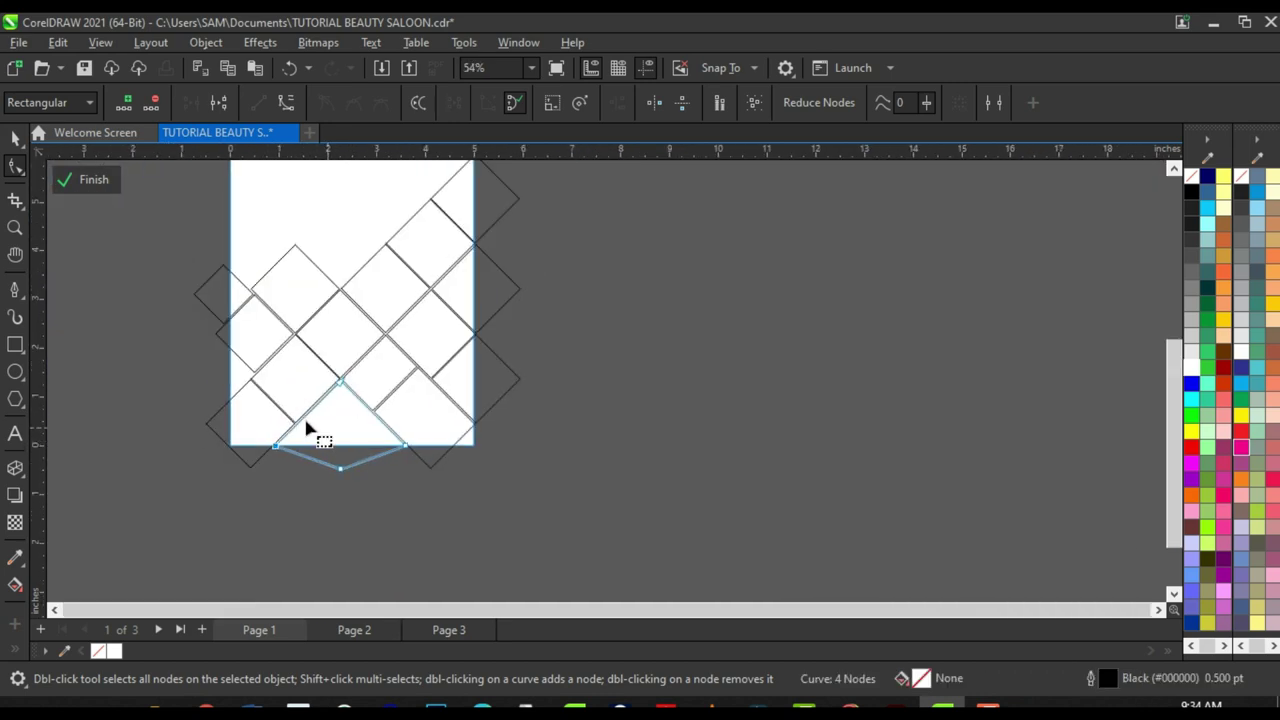
Step: Convert the diamond crossing the page's left edge, just above the lower-left one, to curves
{"action": "scroll", "coordinate": [257, 371], "scroll_direction": "up", "scroll_amount": 3}
{"action": "scroll", "coordinate": [337, 337], "scroll_direction": "up", "scroll_amount": 2}
{"action": "scroll", "coordinate": [360, 414], "scroll_direction": "down", "scroll_amount": 2}
{"action": "scroll", "coordinate": [278, 372], "scroll_direction": "up", "scroll_amount": 2}
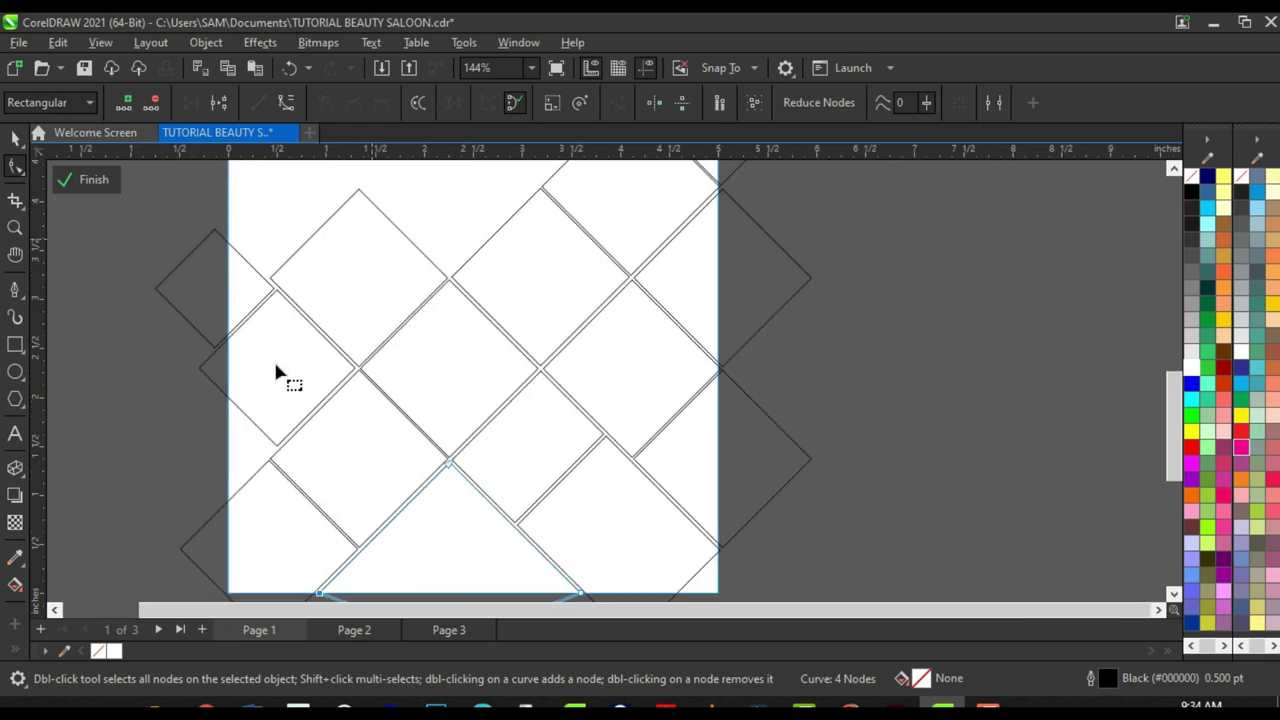
{"action": "left_click", "coordinate": [296, 362]}
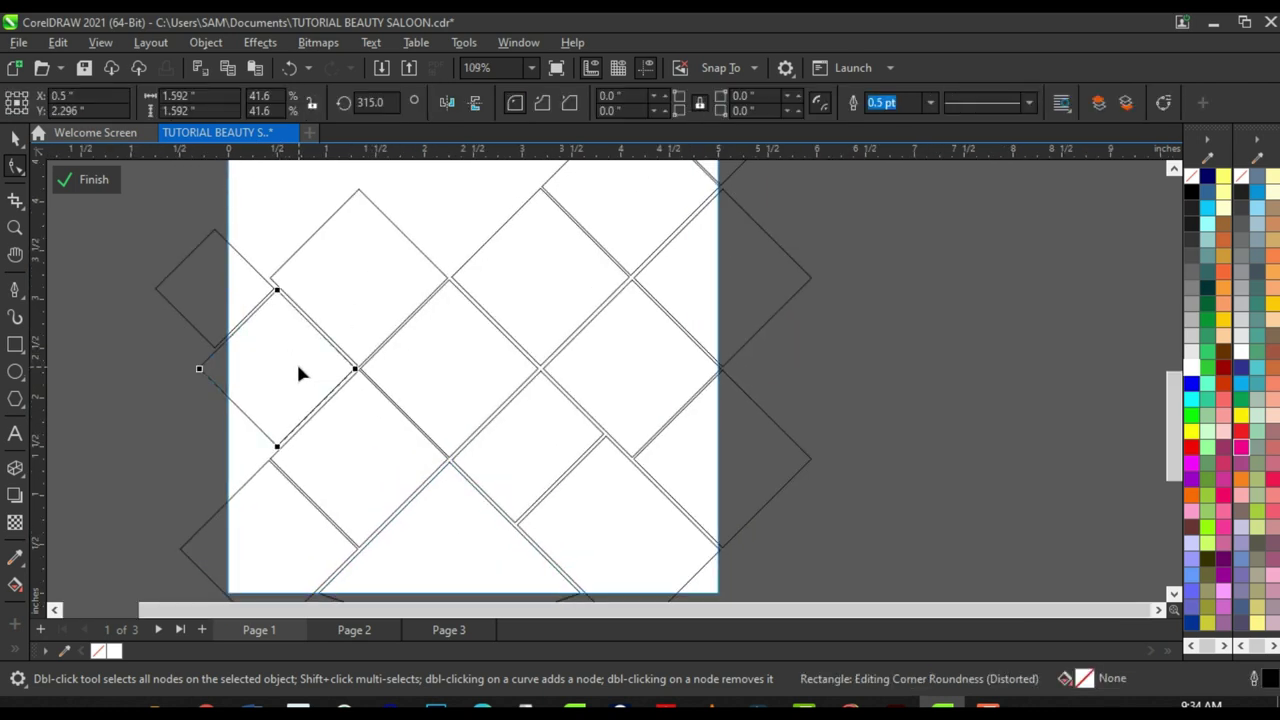
{"action": "scroll", "coordinate": [296, 361], "scroll_direction": "down", "scroll_amount": 2}
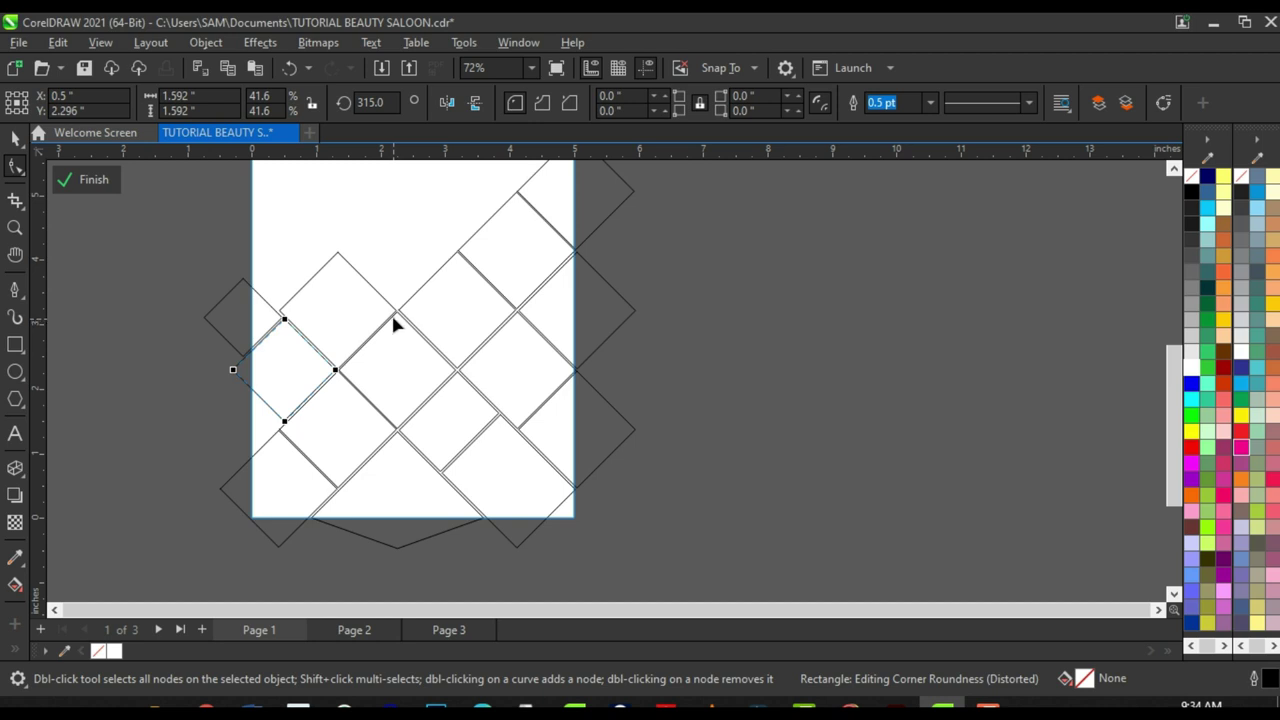
{"action": "scroll", "coordinate": [316, 351], "scroll_direction": "up", "scroll_amount": 2}
{"action": "key", "text": "ctrl+q"}
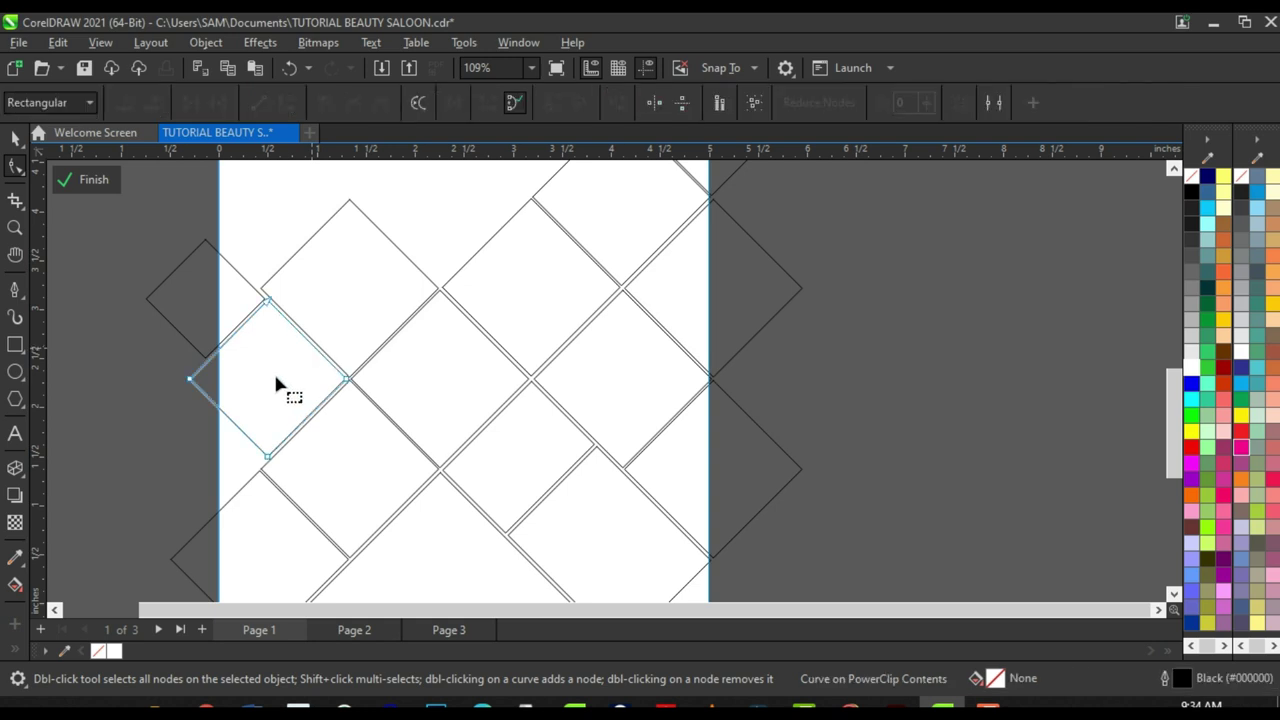
Step: Shift the converted diamond's left and lower corner nodes together diagonally down and left, lengthening it into a rectangle beyond the page edge
{"action": "scroll", "coordinate": [223, 423], "scroll_direction": "up", "scroll_amount": 1}
{"action": "left_click_drag", "start_coordinate": [142, 342], "coordinate": [330, 510]}
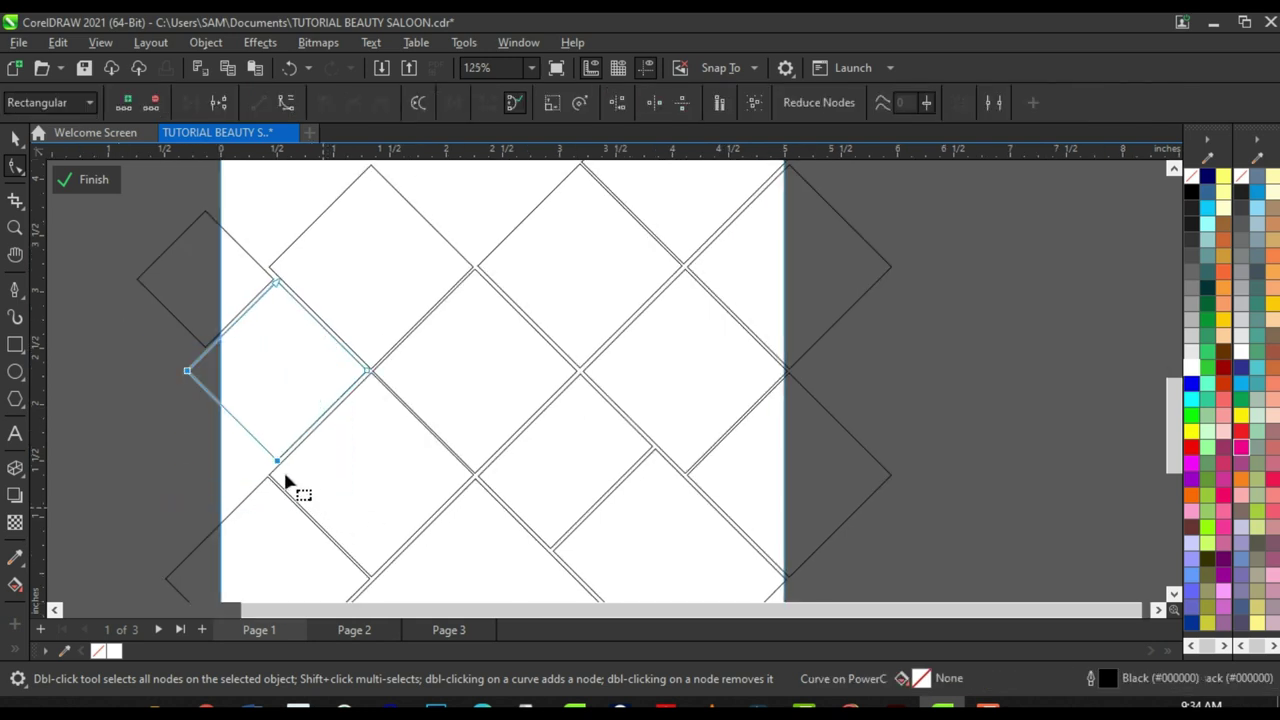
{"action": "left_click_drag", "start_coordinate": [278, 464], "coordinate": [200, 538]}
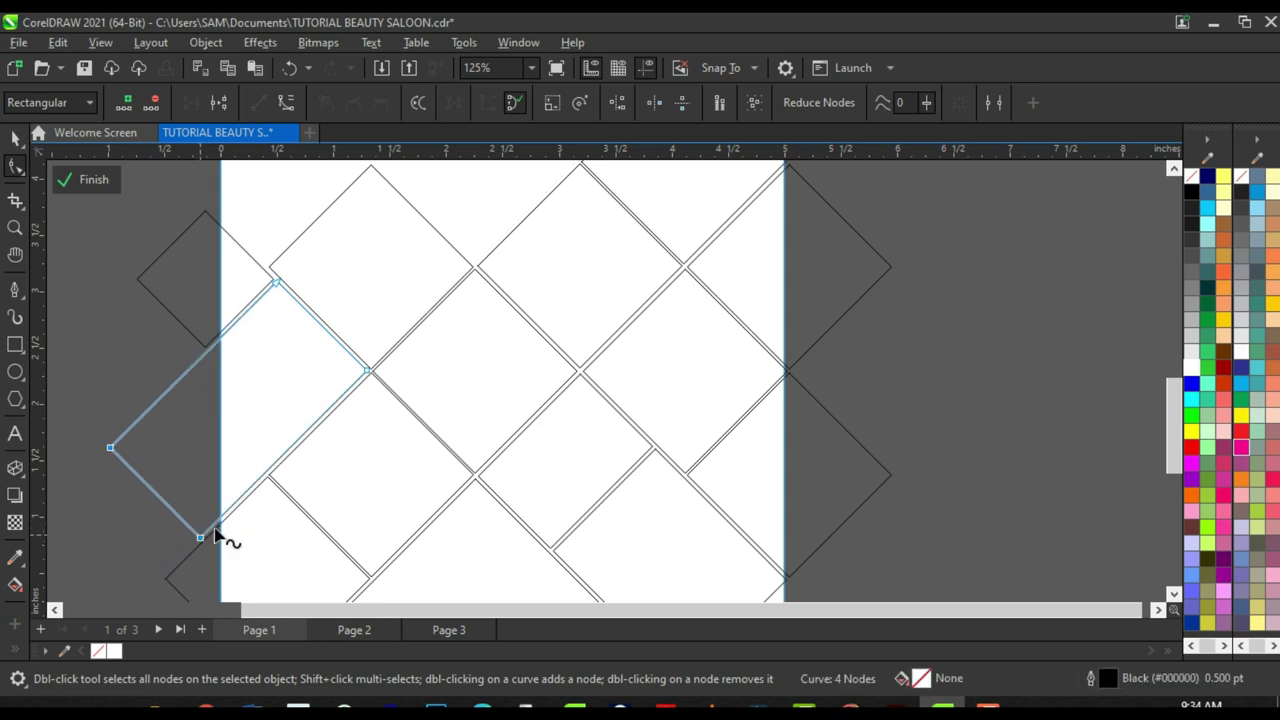
Step: Extend the right corner node of the lower-right shape diagonally down and right, past the page's right edge
{"action": "left_click", "coordinate": [15, 138]}
{"action": "scroll", "coordinate": [240, 280], "scroll_direction": "down", "scroll_amount": 3}
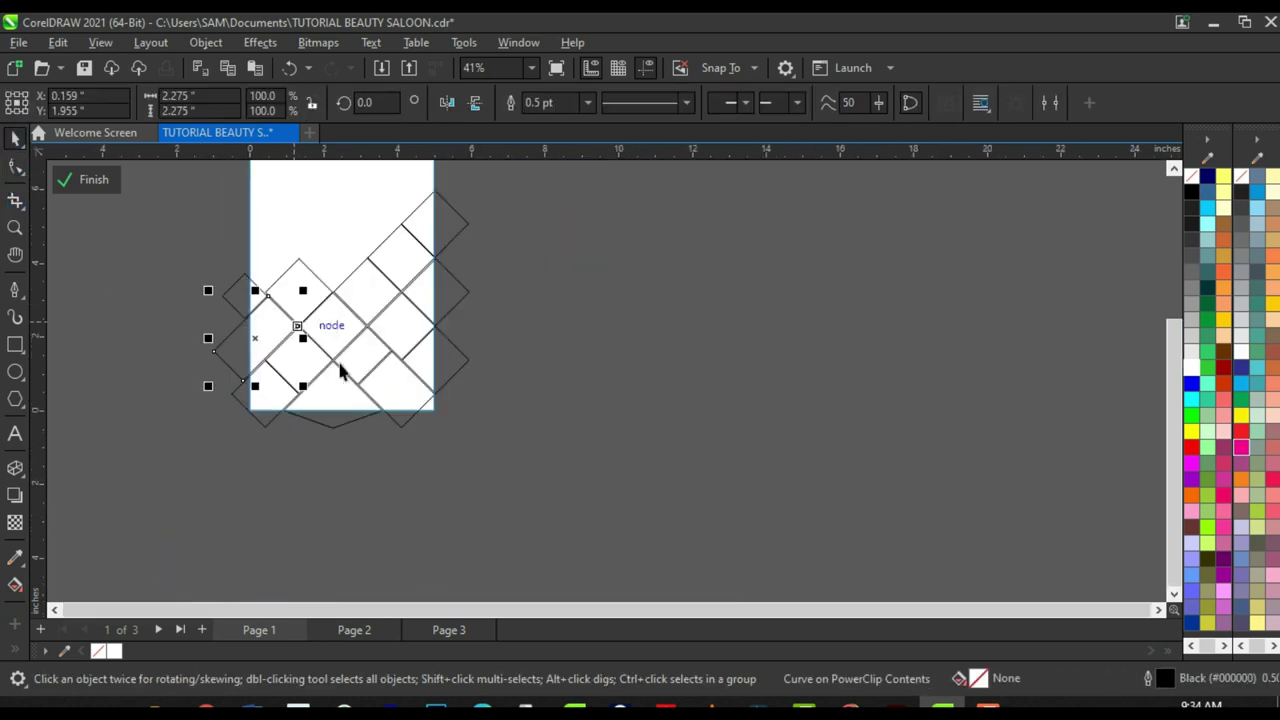
{"action": "scroll", "coordinate": [400, 390], "scroll_direction": "up", "scroll_amount": 3}
{"action": "left_click", "coordinate": [418, 336]}
{"action": "scroll", "coordinate": [498, 375], "scroll_direction": "up", "scroll_amount": 2}
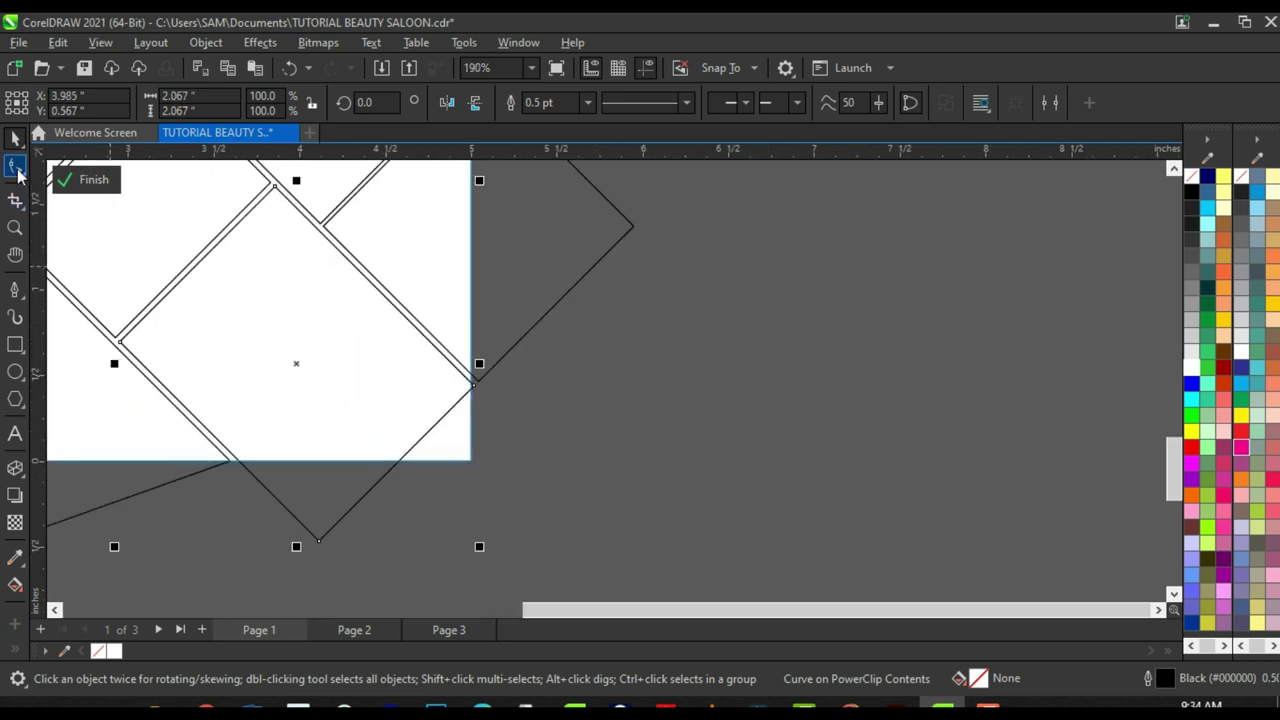
{"action": "left_click", "coordinate": [16, 168]}
{"action": "scroll", "coordinate": [480, 395], "scroll_direction": "up", "scroll_amount": 1}
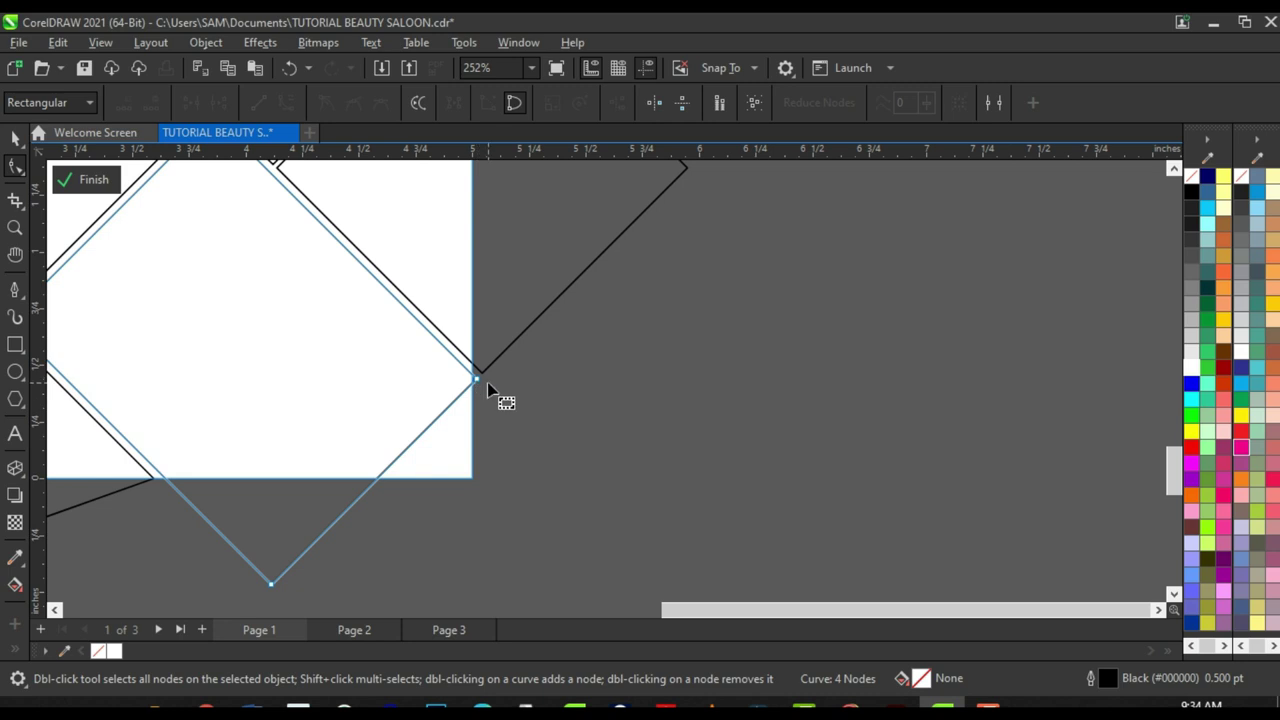
{"action": "left_click_drag", "start_coordinate": [477, 381], "coordinate": [559, 465]}
{"action": "scroll", "coordinate": [572, 467], "scroll_direction": "down", "scroll_amount": 3}
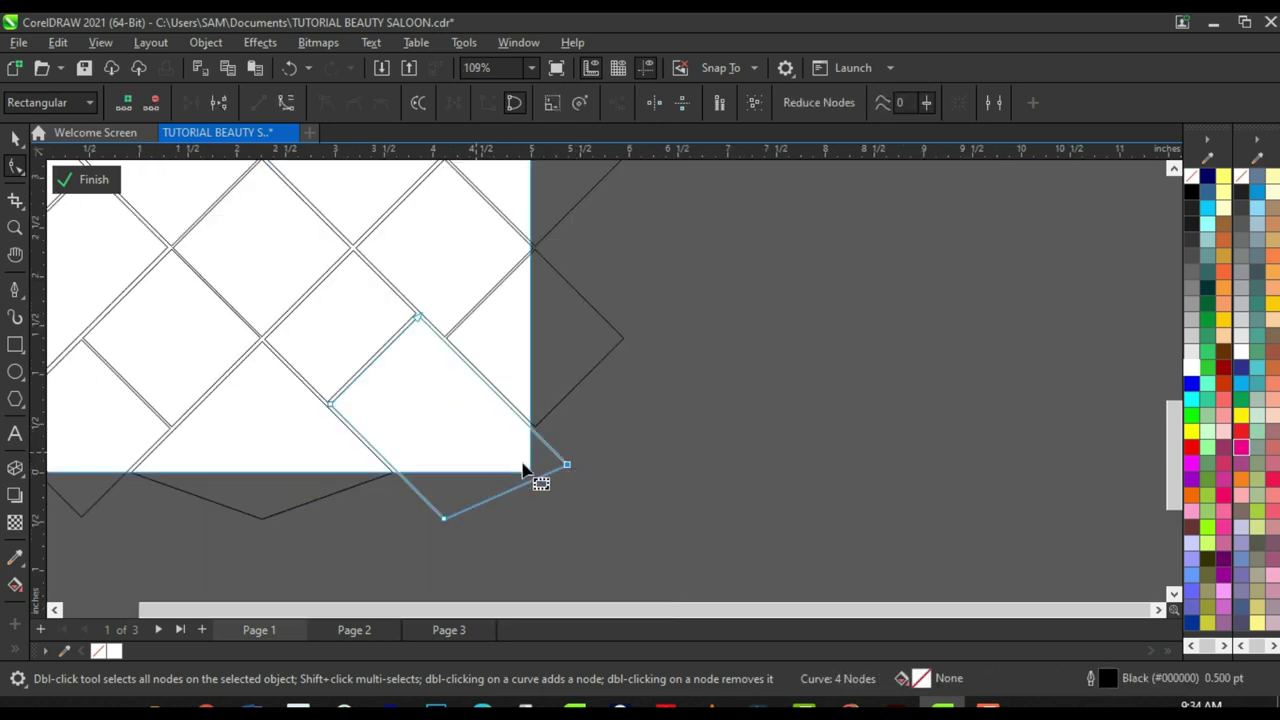
{"action": "left_click", "coordinate": [15, 138]}
{"action": "scroll", "coordinate": [386, 351], "scroll_direction": "down", "scroll_amount": 2}
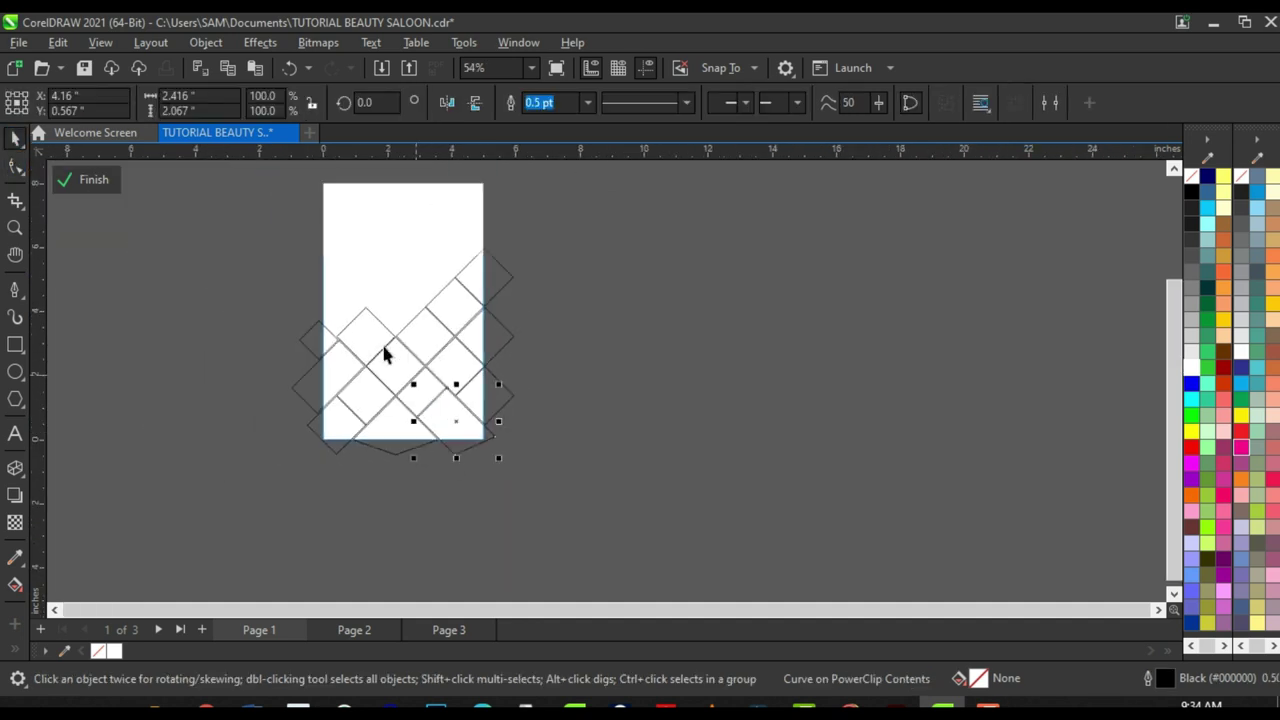
{"action": "scroll", "coordinate": [412, 414], "scroll_direction": "down", "scroll_amount": 3}
{"action": "scroll", "coordinate": [404, 284], "scroll_direction": "up", "scroll_amount": 2}
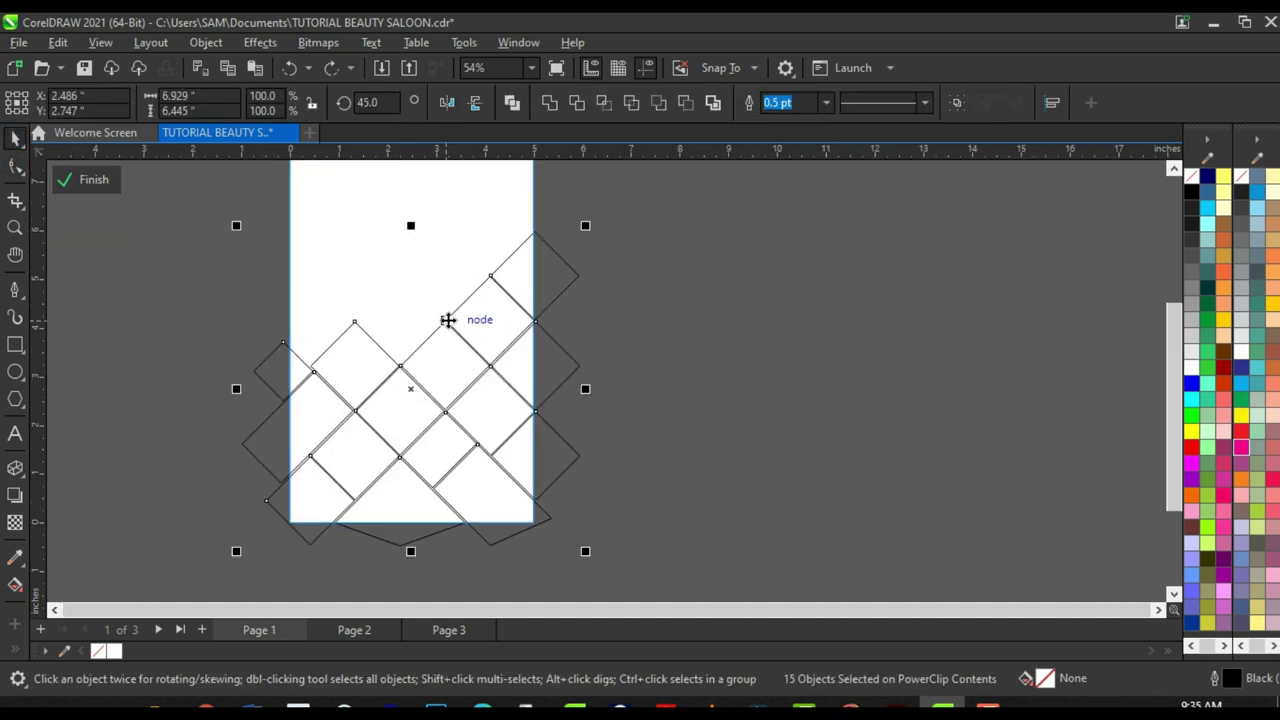
{"action": "left_click", "coordinate": [236, 285]}
{"action": "scroll", "coordinate": [401, 369], "scroll_direction": "down", "scroll_amount": 1}
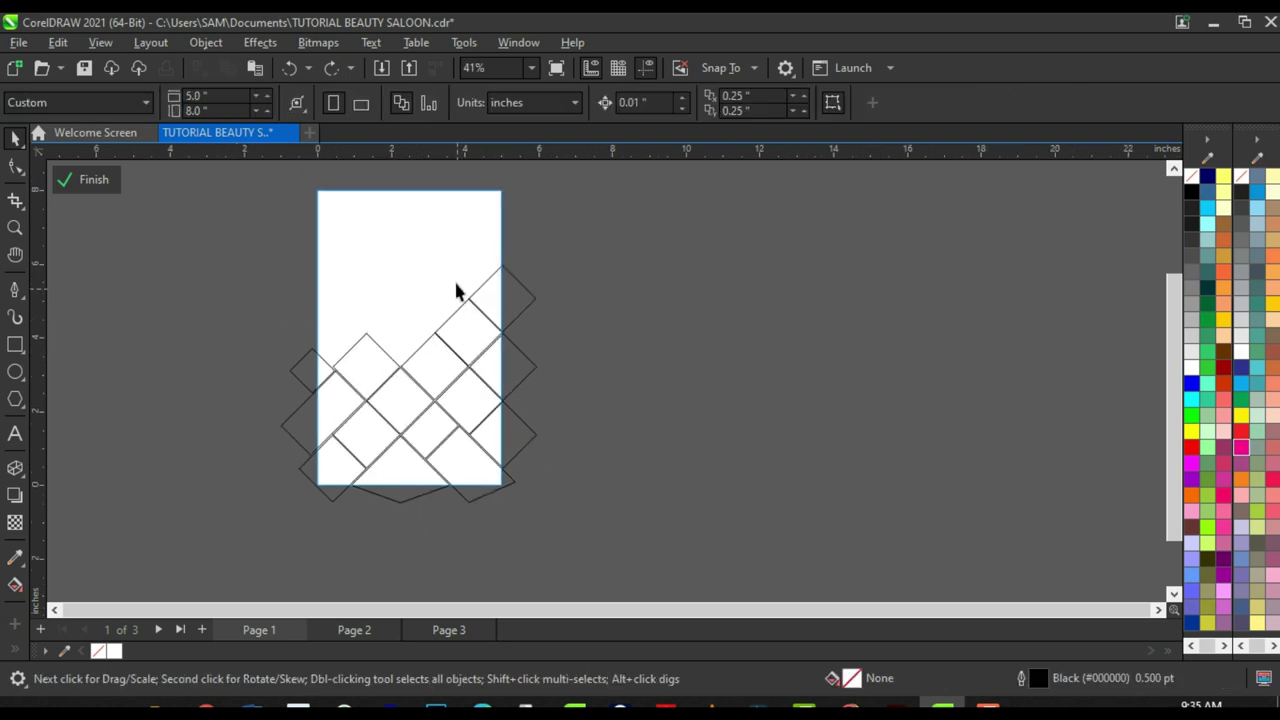
Step: Draw a Pen tool zigzag from outside the page's left edge, following the tops of the first two diamonds with a small gap
{"action": "scroll", "coordinate": [456, 287], "scroll_direction": "up", "scroll_amount": 1}
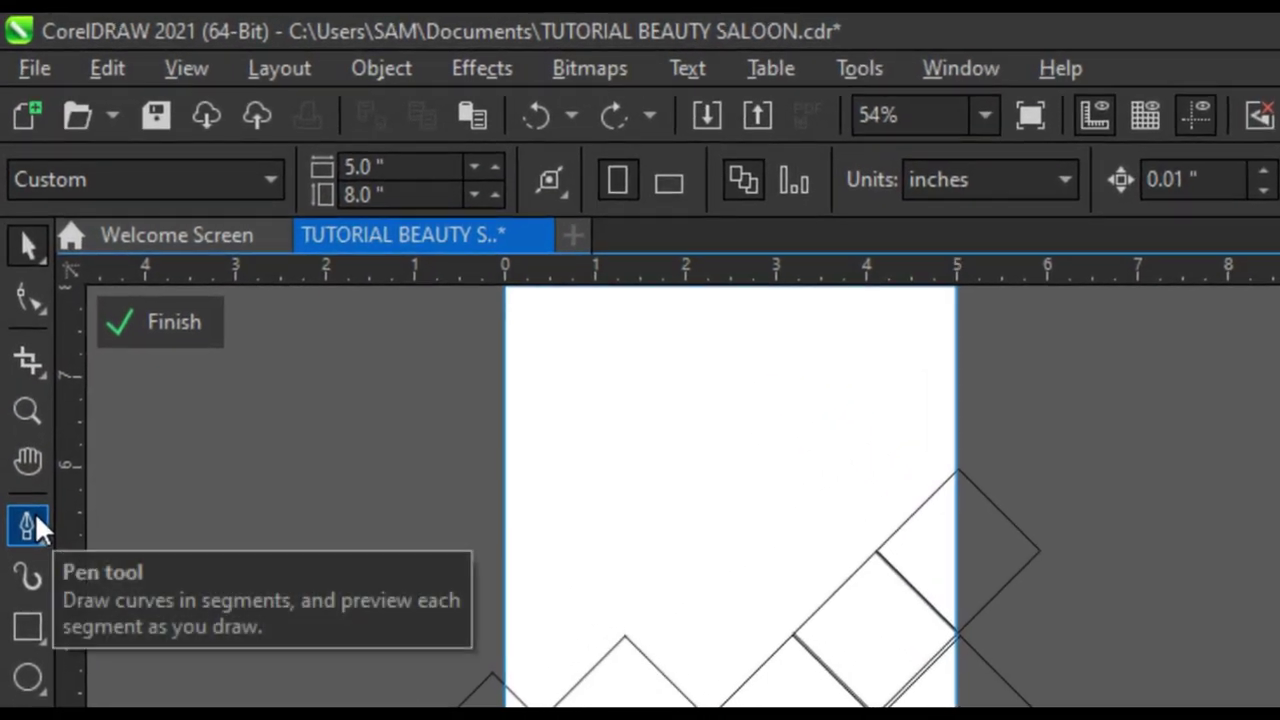
{"action": "left_click", "coordinate": [30, 520]}
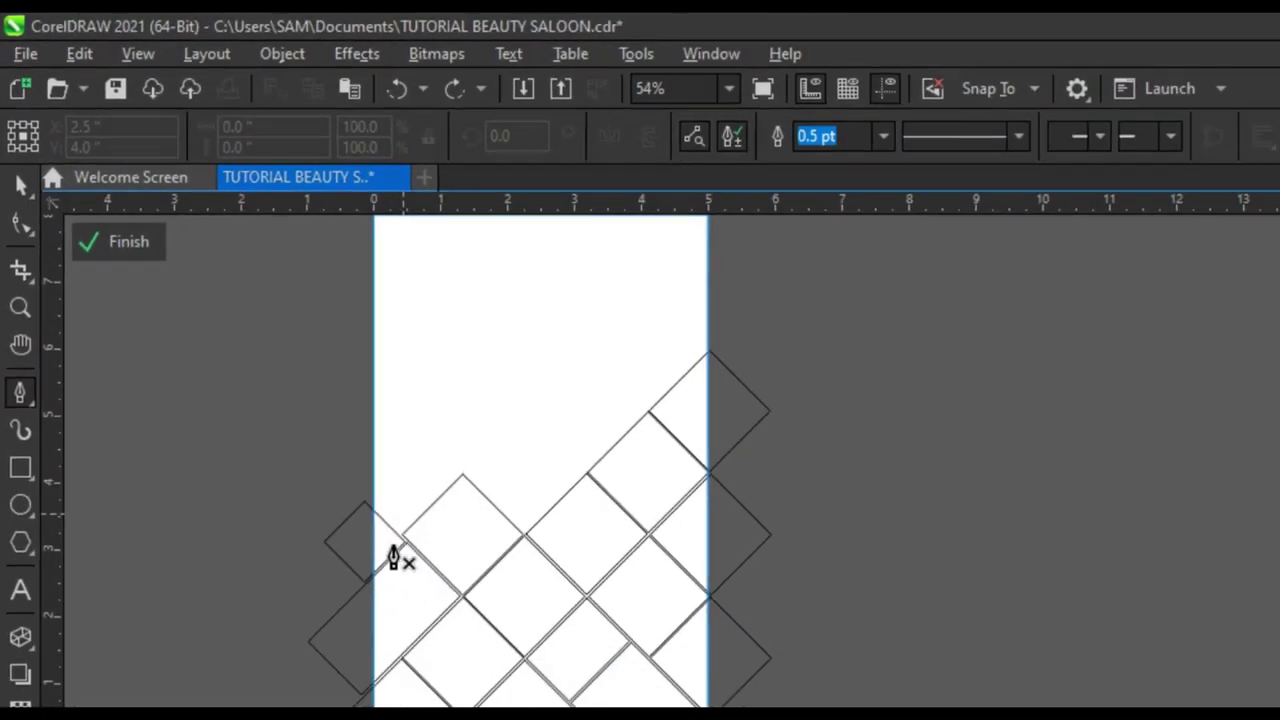
{"action": "scroll", "coordinate": [609, 631], "scroll_direction": "up", "scroll_amount": 5}
{"action": "scroll", "coordinate": [286, 303], "scroll_direction": "up", "scroll_amount": 2}
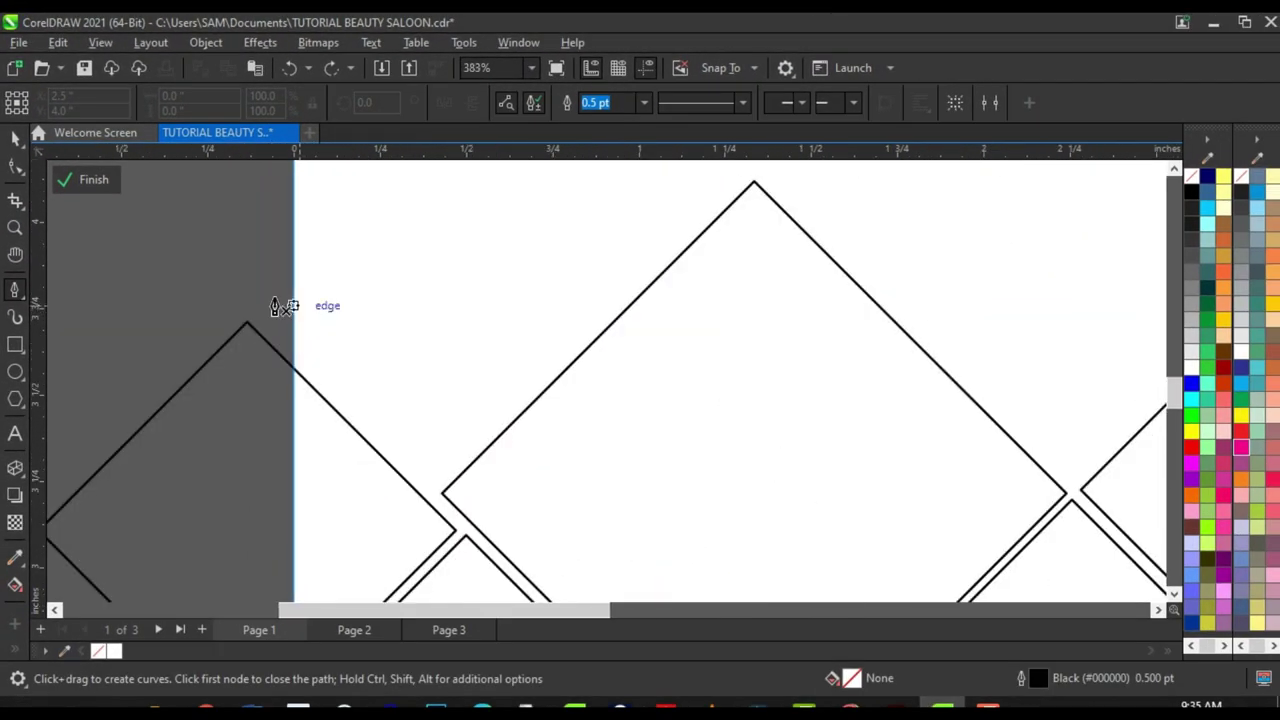
{"action": "left_click", "coordinate": [206, 248]}
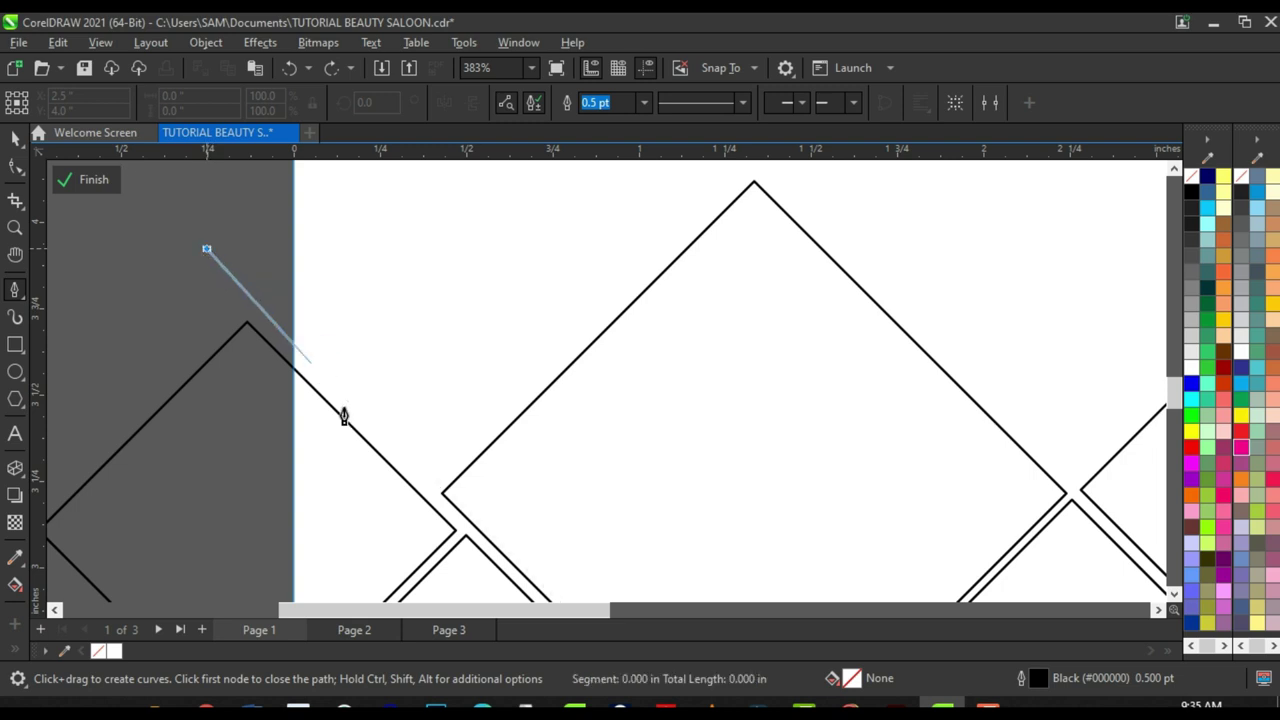
{"action": "left_click", "coordinate": [427, 469]}
{"action": "scroll", "coordinate": [422, 459], "scroll_direction": "down", "scroll_amount": 2}
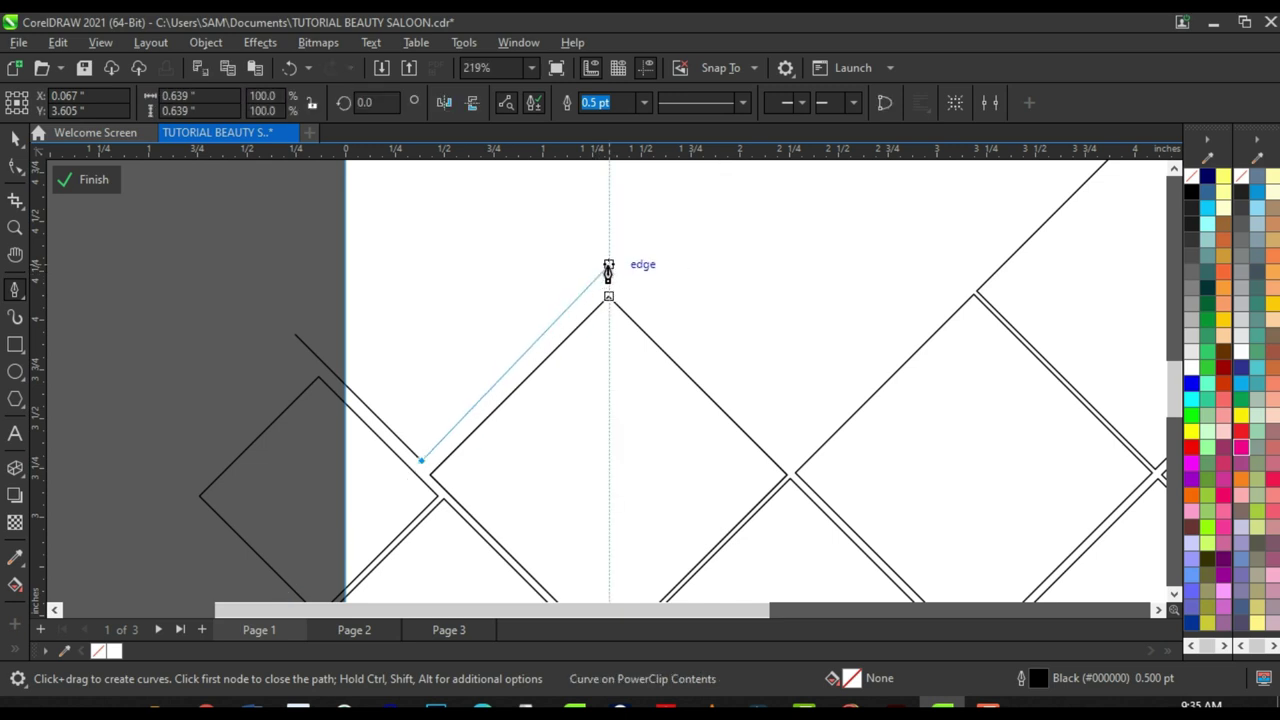
{"action": "left_click", "coordinate": [607, 276]}
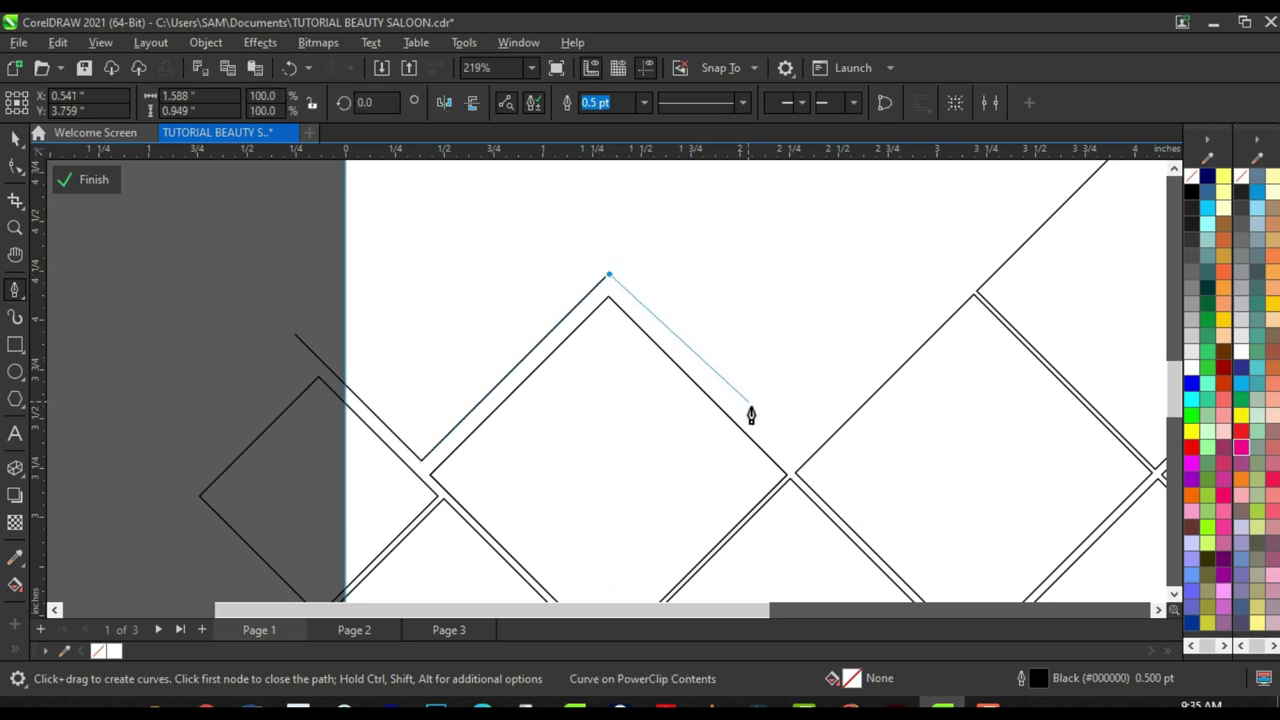
{"action": "left_click", "coordinate": [788, 460]}
Step: Continue the pen path up along the grid's diagonal past the page's right edge, and loop it around below the diamonds to close it
{"action": "scroll", "coordinate": [686, 449], "scroll_direction": "down", "scroll_amount": 2}
{"action": "scroll", "coordinate": [917, 237], "scroll_direction": "up", "scroll_amount": 1}
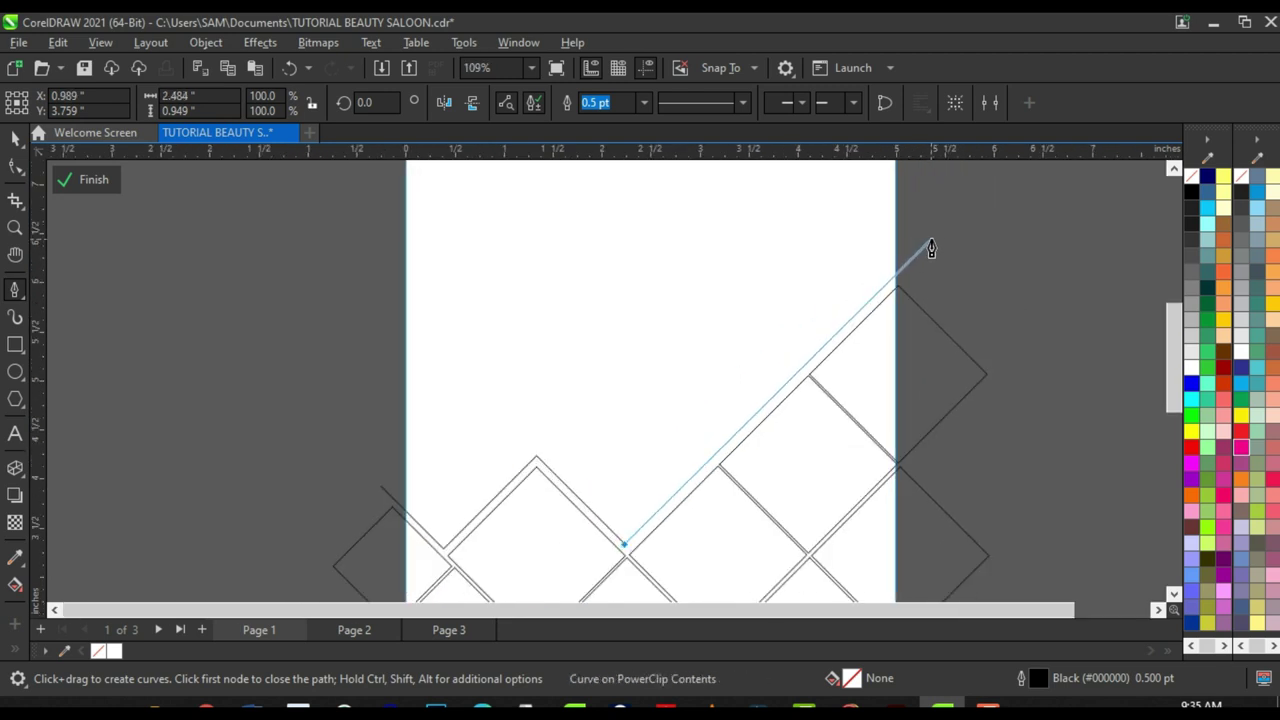
{"action": "left_click", "coordinate": [931, 240]}
{"action": "scroll", "coordinate": [902, 250], "scroll_direction": "down", "scroll_amount": 2}
{"action": "left_click", "coordinate": [1027, 365]}
{"action": "scroll", "coordinate": [772, 249], "scroll_direction": "down", "scroll_amount": 2}
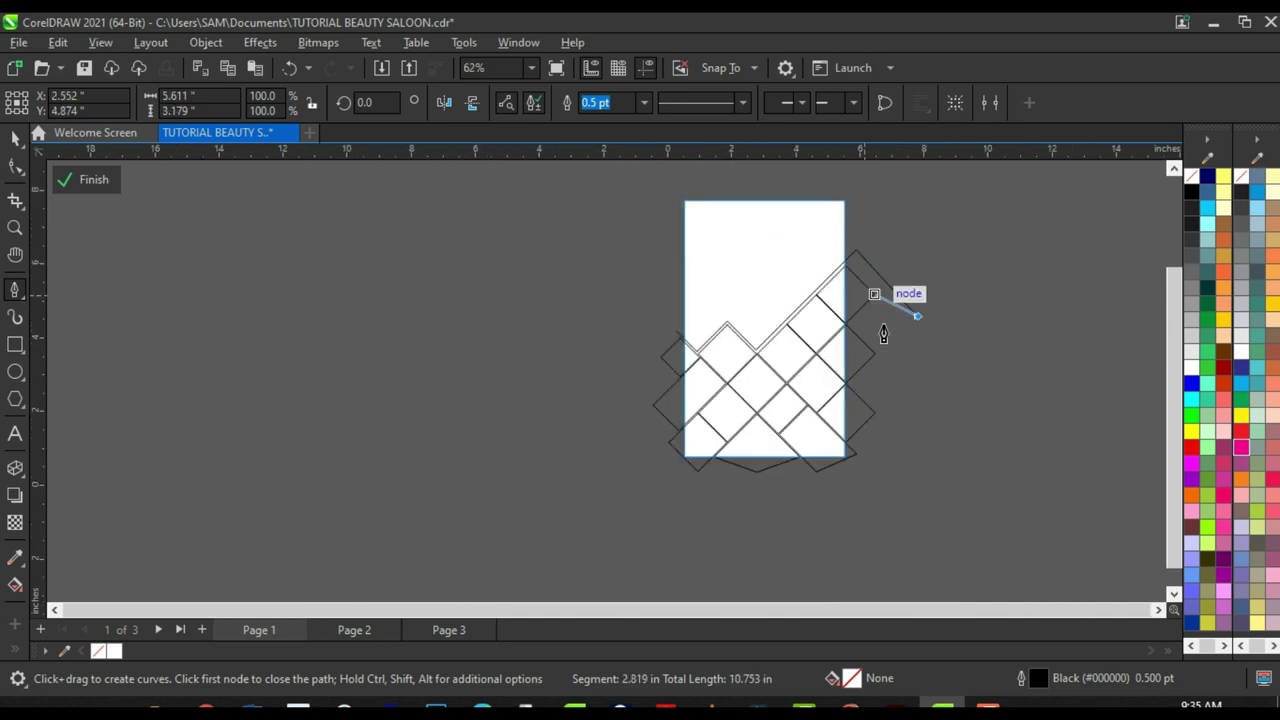
{"action": "left_click", "coordinate": [930, 459]}
{"action": "left_click", "coordinate": [660, 533]}
{"action": "scroll", "coordinate": [678, 357], "scroll_direction": "up", "scroll_amount": 3}
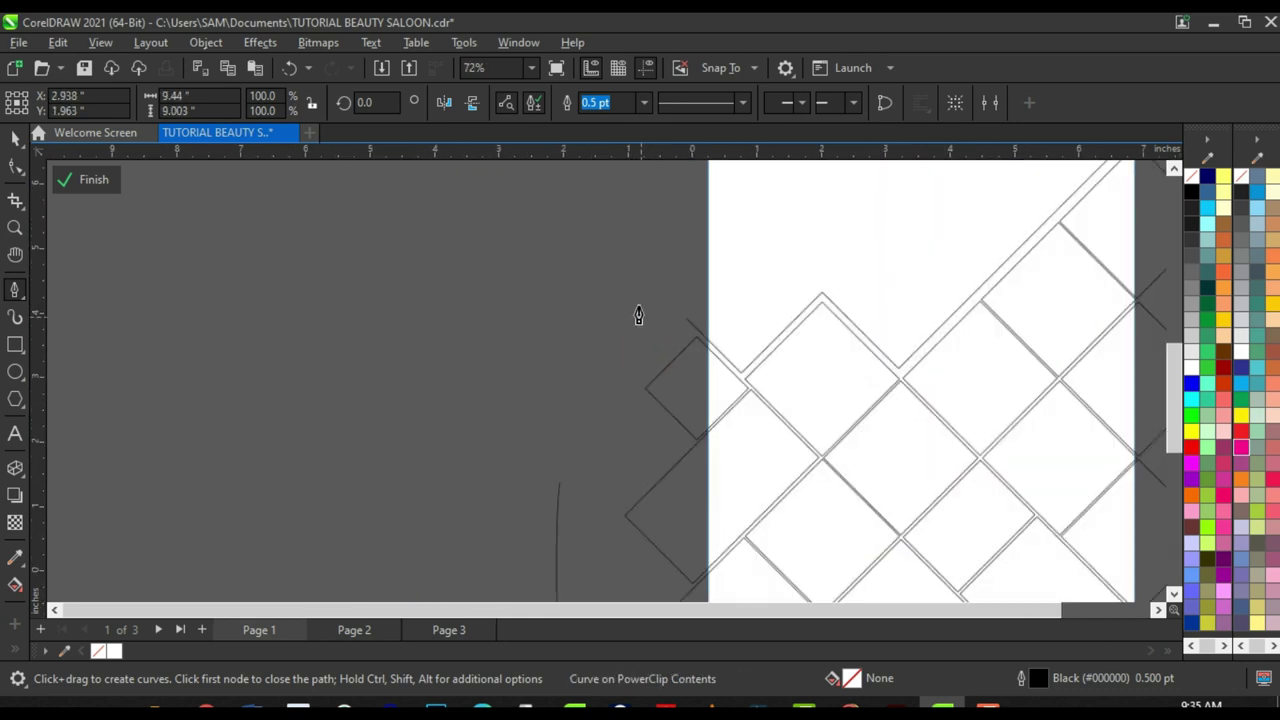
{"action": "left_click", "coordinate": [651, 322]}
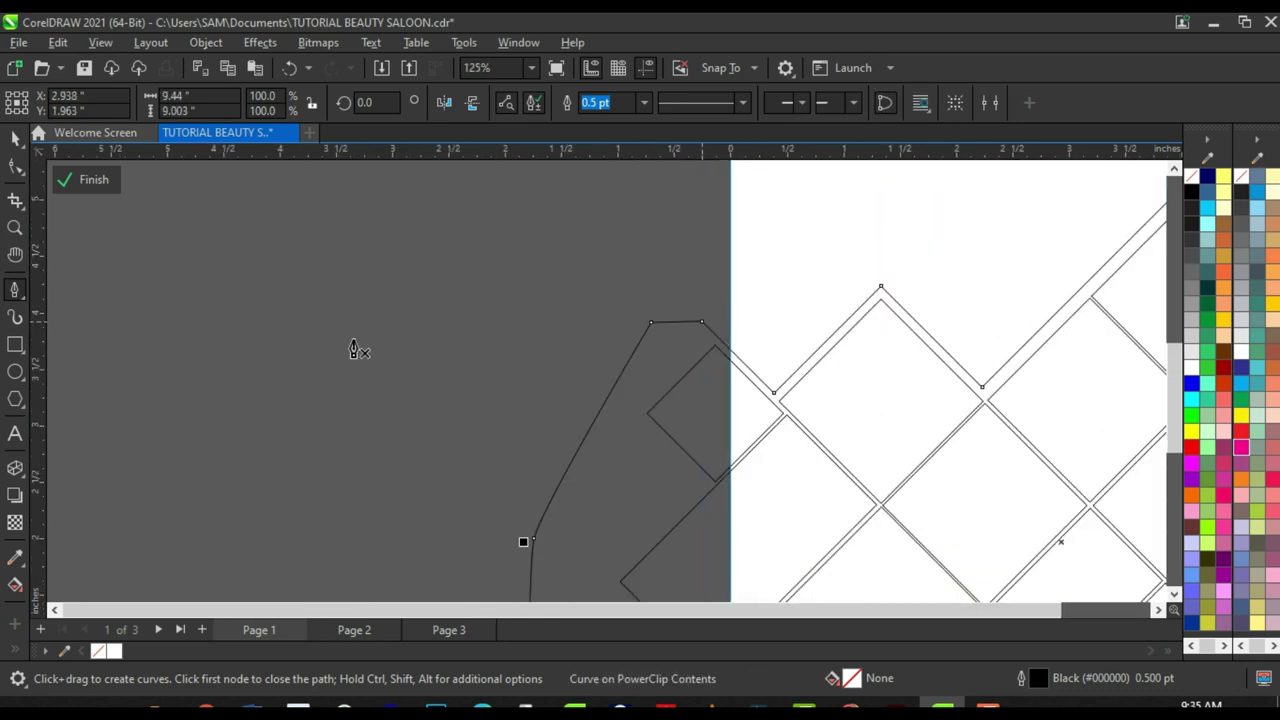
Step: Fill the closed shape around the grid with purple (#990099) and remove its outline
{"action": "scroll", "coordinate": [357, 351], "scroll_direction": "down", "scroll_amount": 3}
{"action": "scroll", "coordinate": [563, 357], "scroll_direction": "up", "scroll_amount": 2}
{"action": "left_click", "coordinate": [458, 283]}
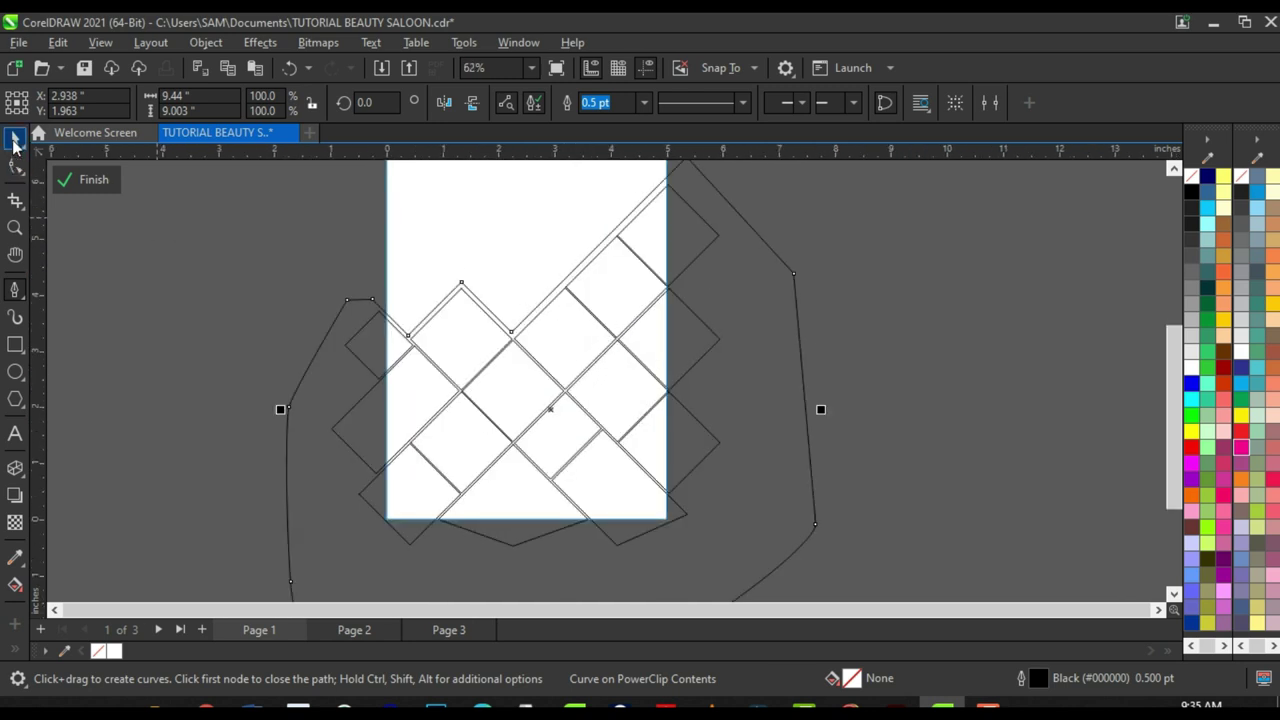
{"action": "scroll", "coordinate": [449, 380], "scroll_direction": "down", "scroll_amount": 1}
{"action": "scroll", "coordinate": [526, 287], "scroll_direction": "up", "scroll_amount": 1}
{"action": "key", "text": "space"}
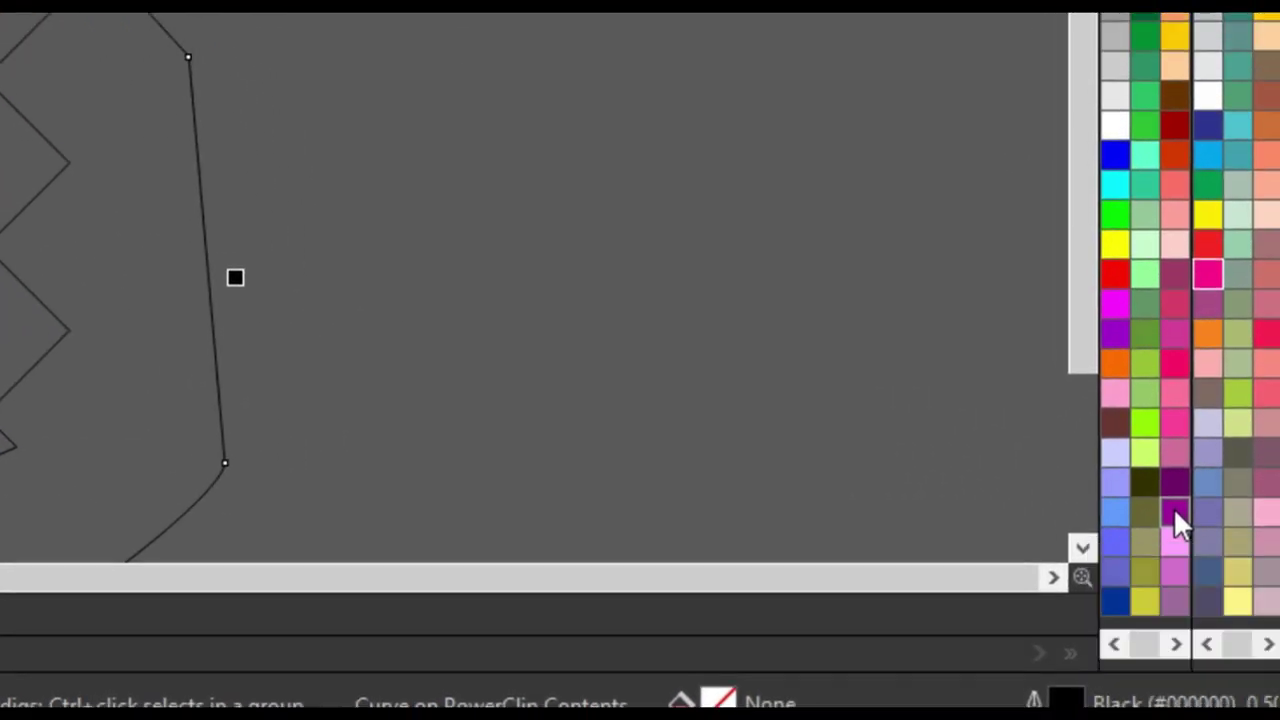
{"action": "left_click", "coordinate": [1173, 507]}
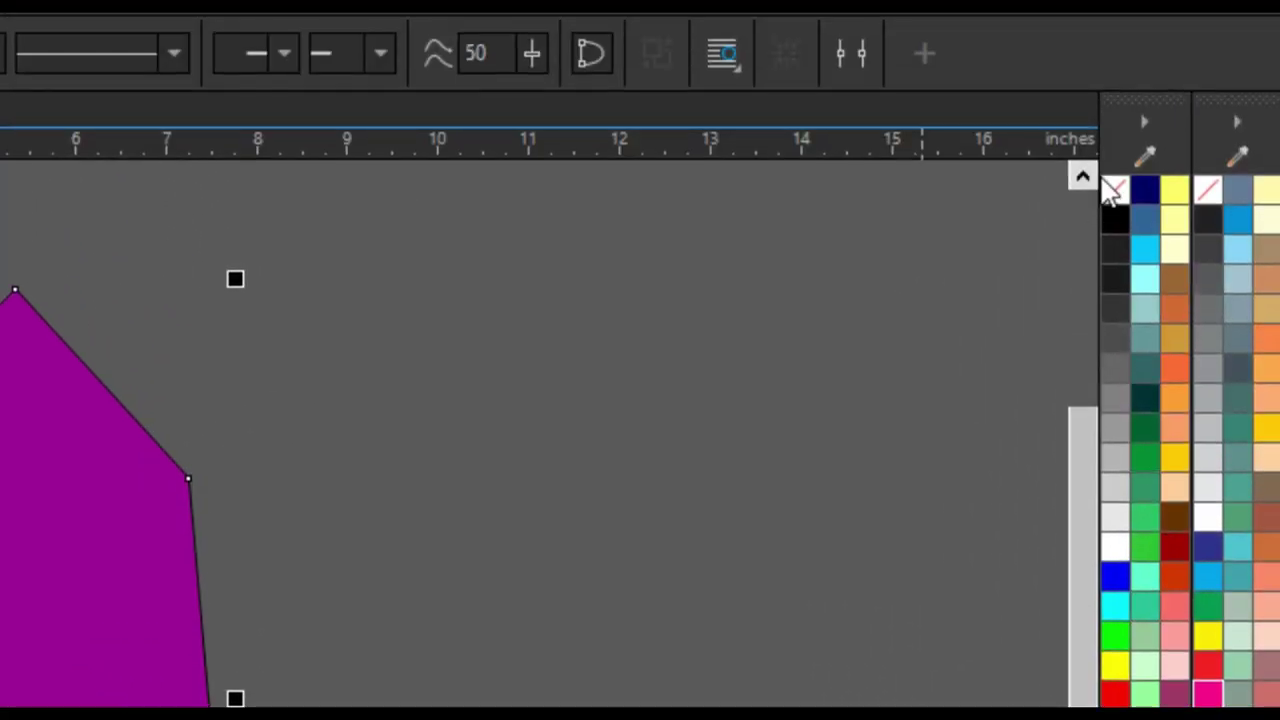
{"action": "right_click", "coordinate": [1112, 194]}
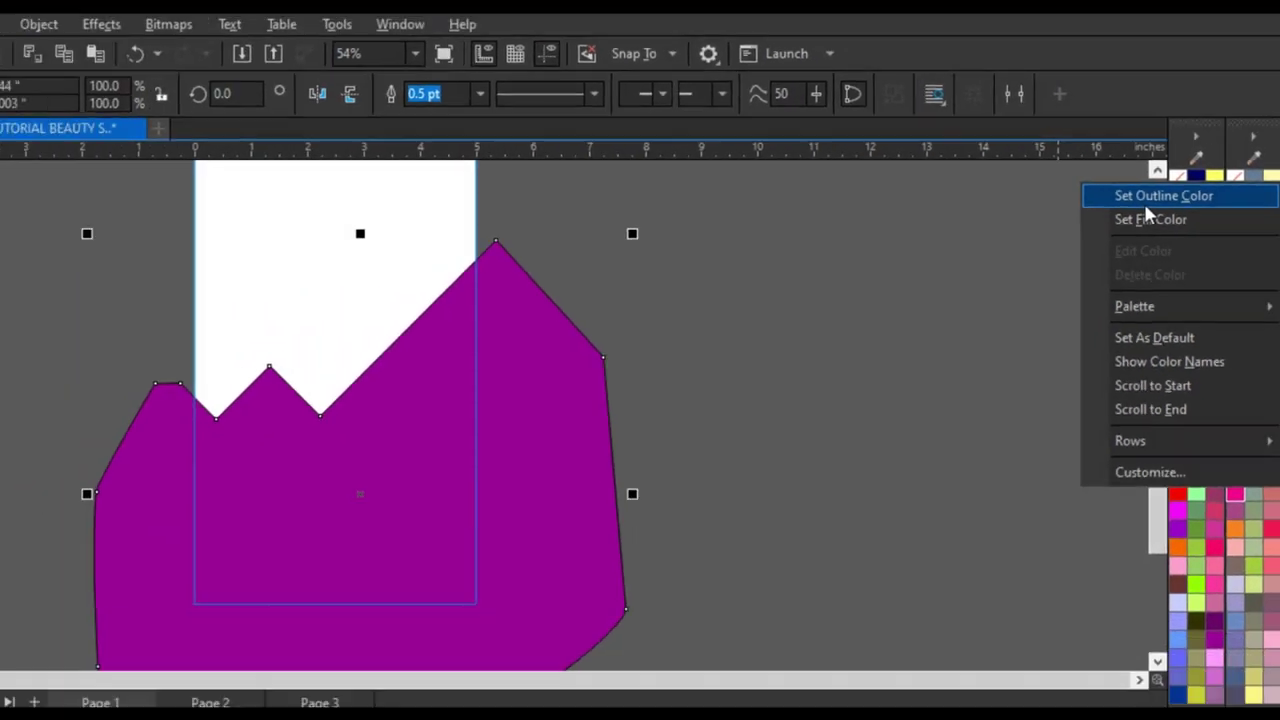
{"action": "left_click", "coordinate": [1100, 217]}
Step: Move the purple shape behind the diamond frames in the stacking order
{"action": "scroll", "coordinate": [605, 344], "scroll_direction": "down", "scroll_amount": 1}
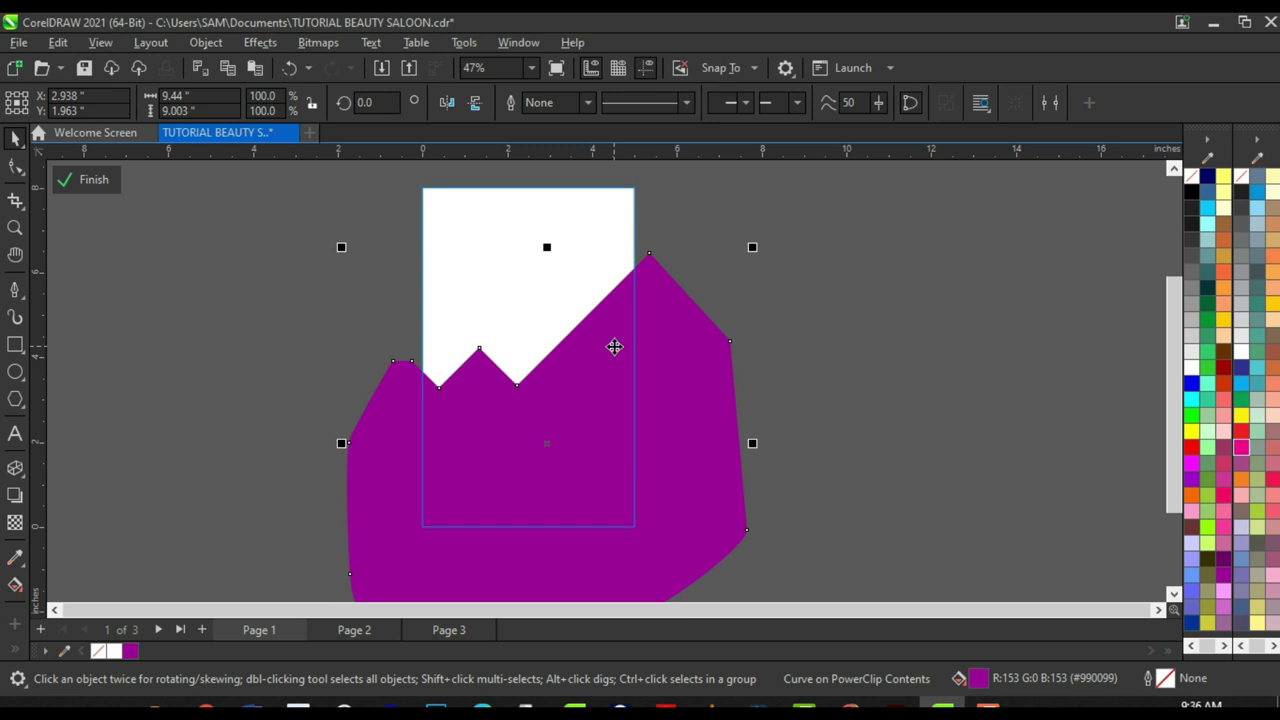
{"action": "key", "text": "ctrl+Page_Down"}
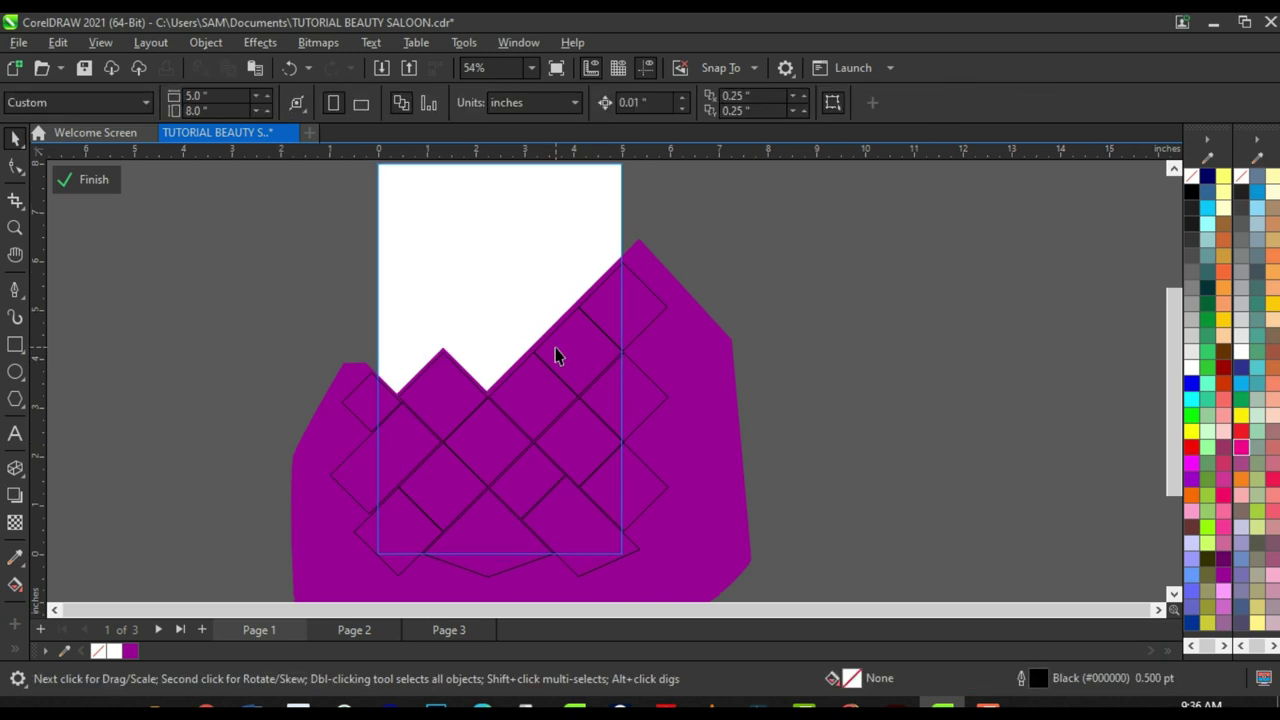
{"action": "left_click", "coordinate": [699, 352]}
{"action": "scroll", "coordinate": [650, 357], "scroll_direction": "down", "scroll_amount": 2}
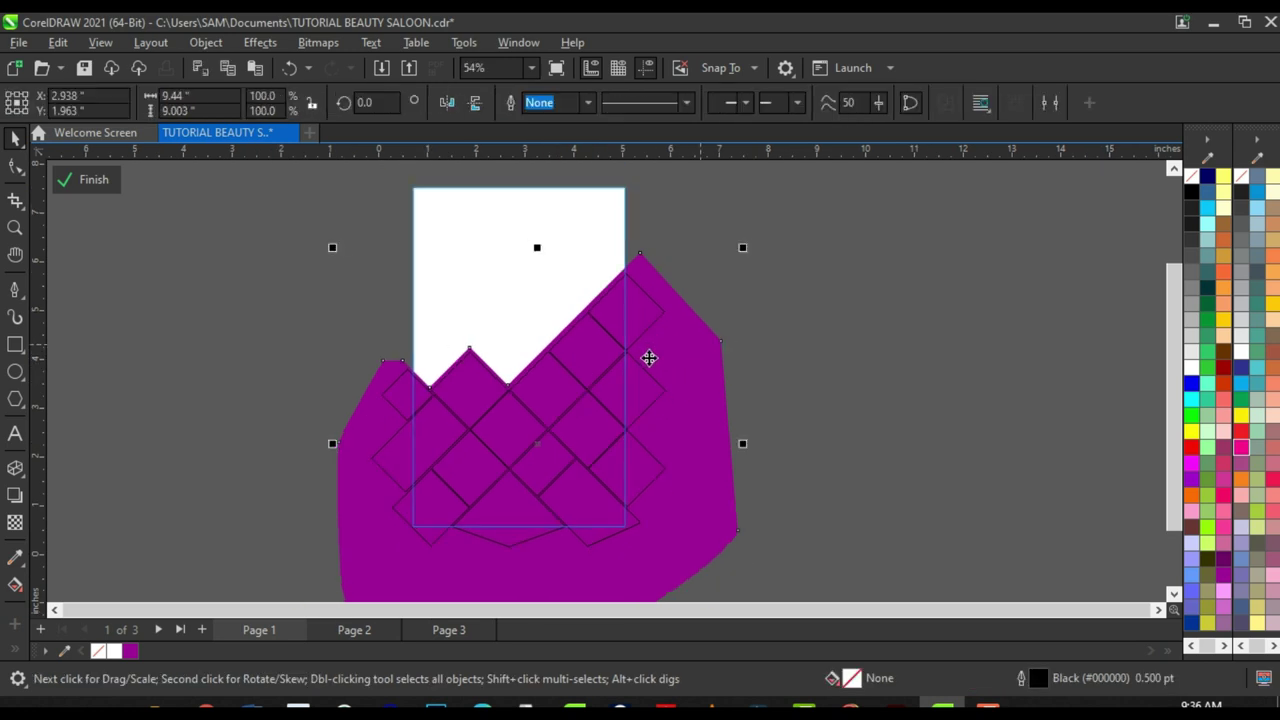
{"action": "left_click_drag", "start_coordinate": [717, 452], "coordinate": [1000, 405]}
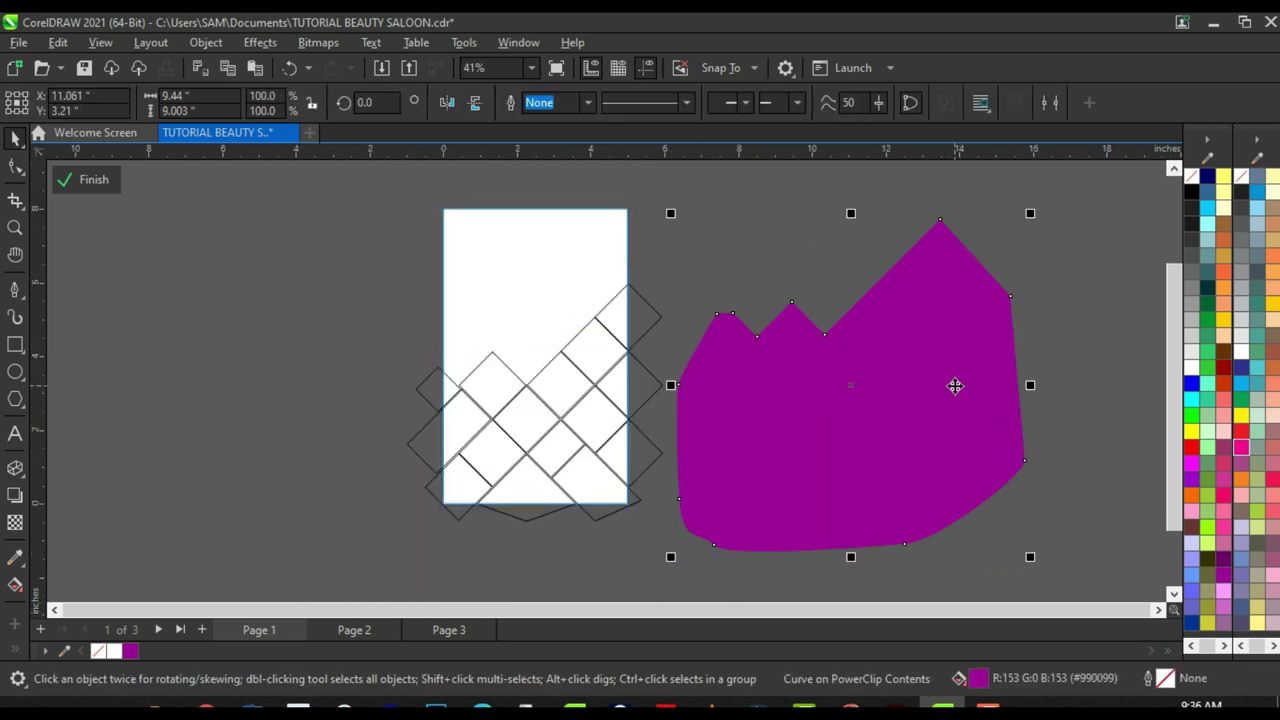
{"action": "key", "text": "ctrl+z"}
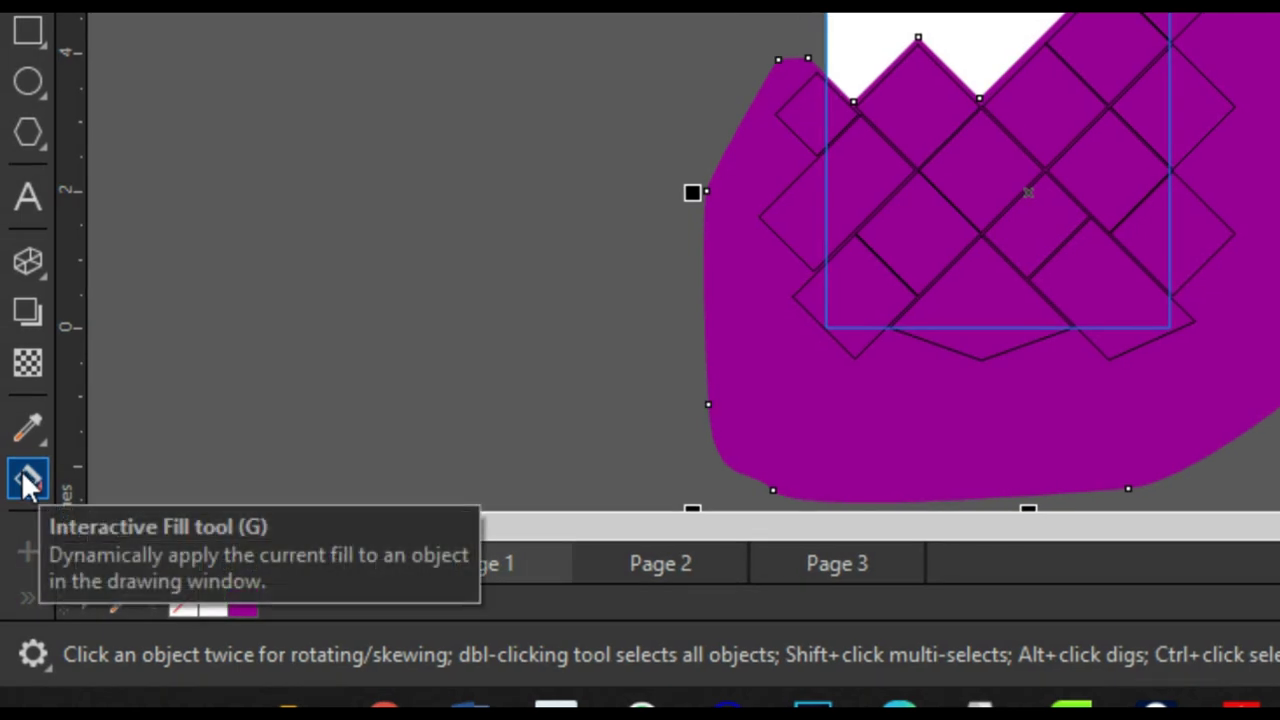
Step: Apply an elliptical fountain fill to the purple backing shape, with pink at its centre and purple at its outer edge
{"action": "left_click", "coordinate": [27, 480]}
{"action": "left_click_drag", "start_coordinate": [848, 409], "coordinate": [1220, 13]}
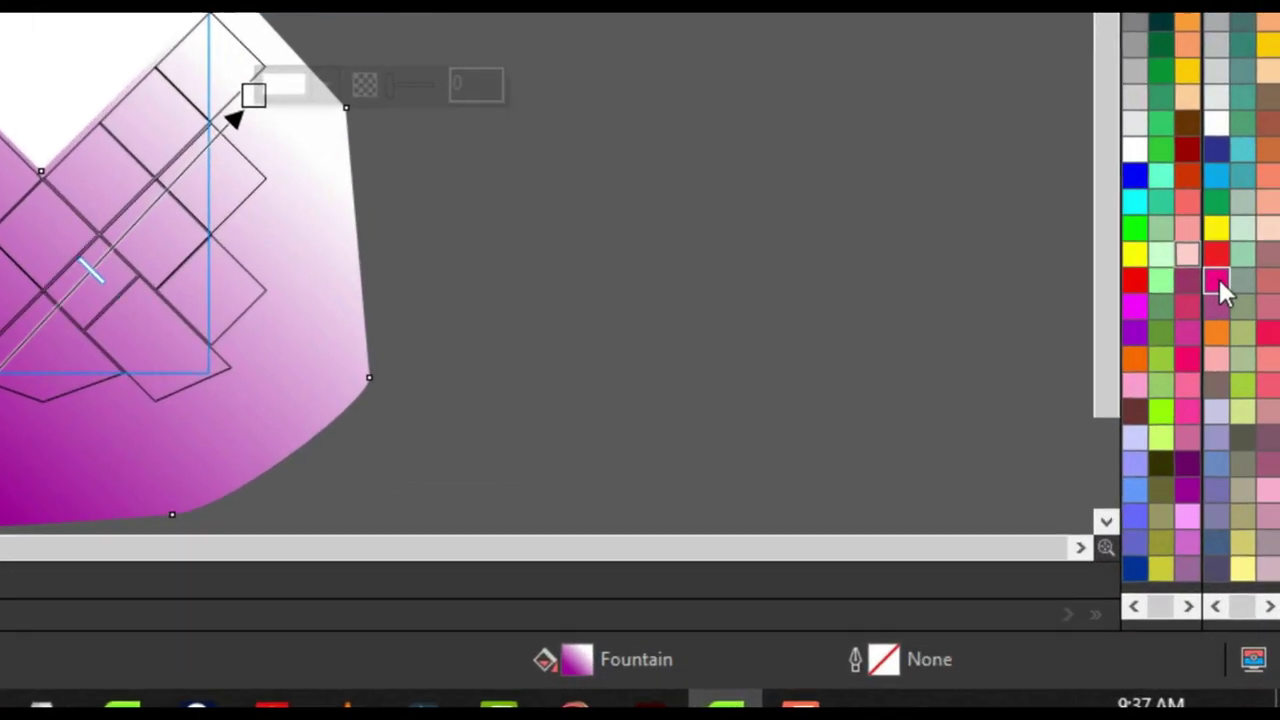
{"action": "left_click", "coordinate": [1240, 438]}
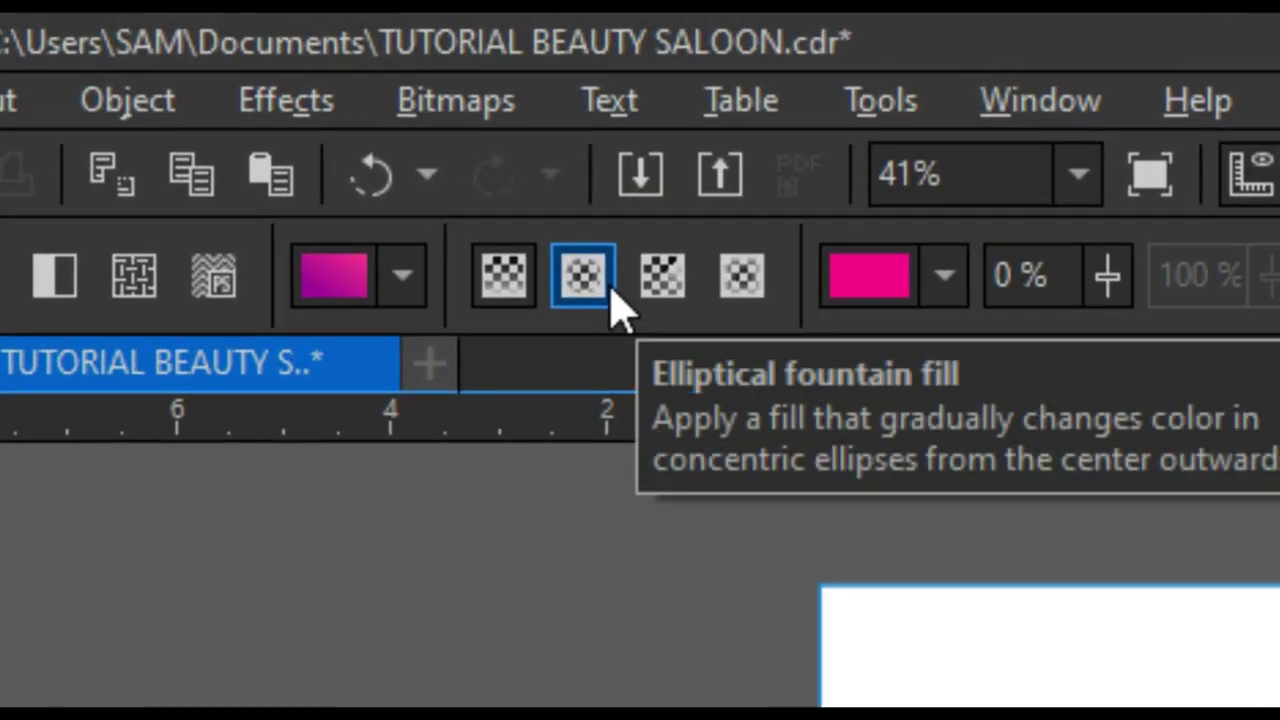
{"action": "left_click", "coordinate": [583, 275]}
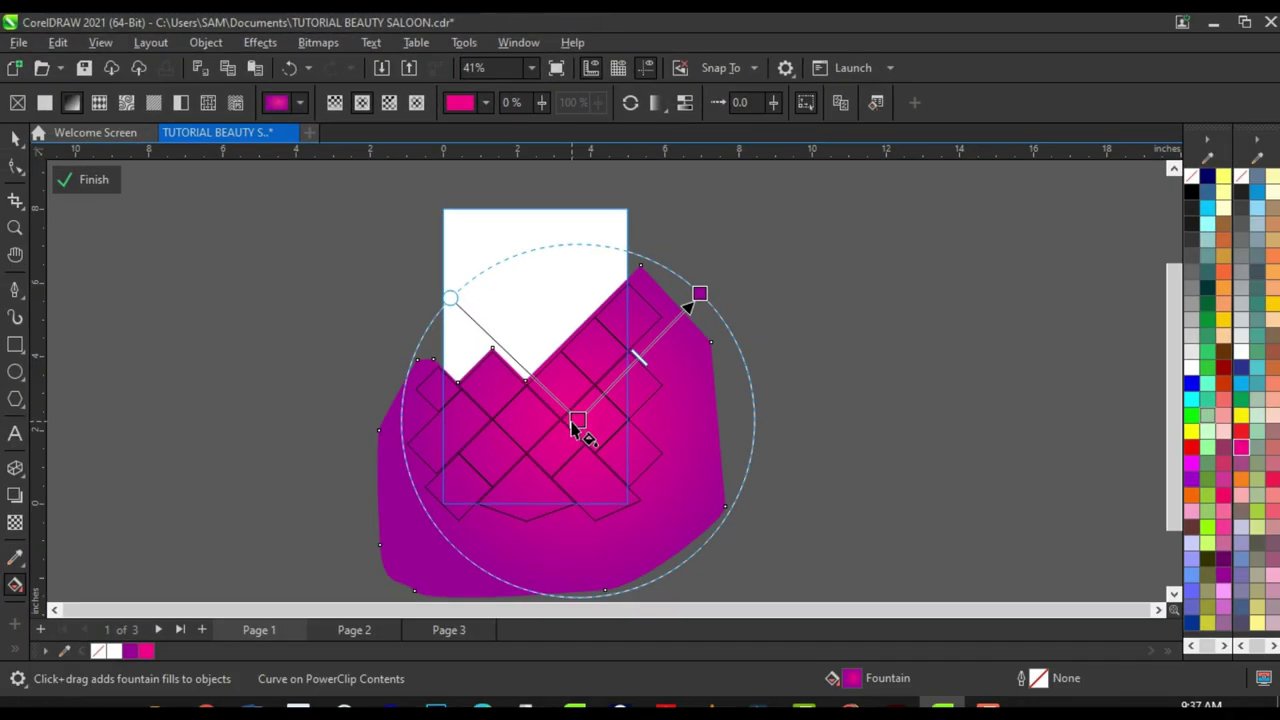
Step: Shift the gradient's centre slightly down and left, shrink its radius, and finish editing the clip contents
{"action": "left_click_drag", "start_coordinate": [577, 420], "coordinate": [551, 431]}
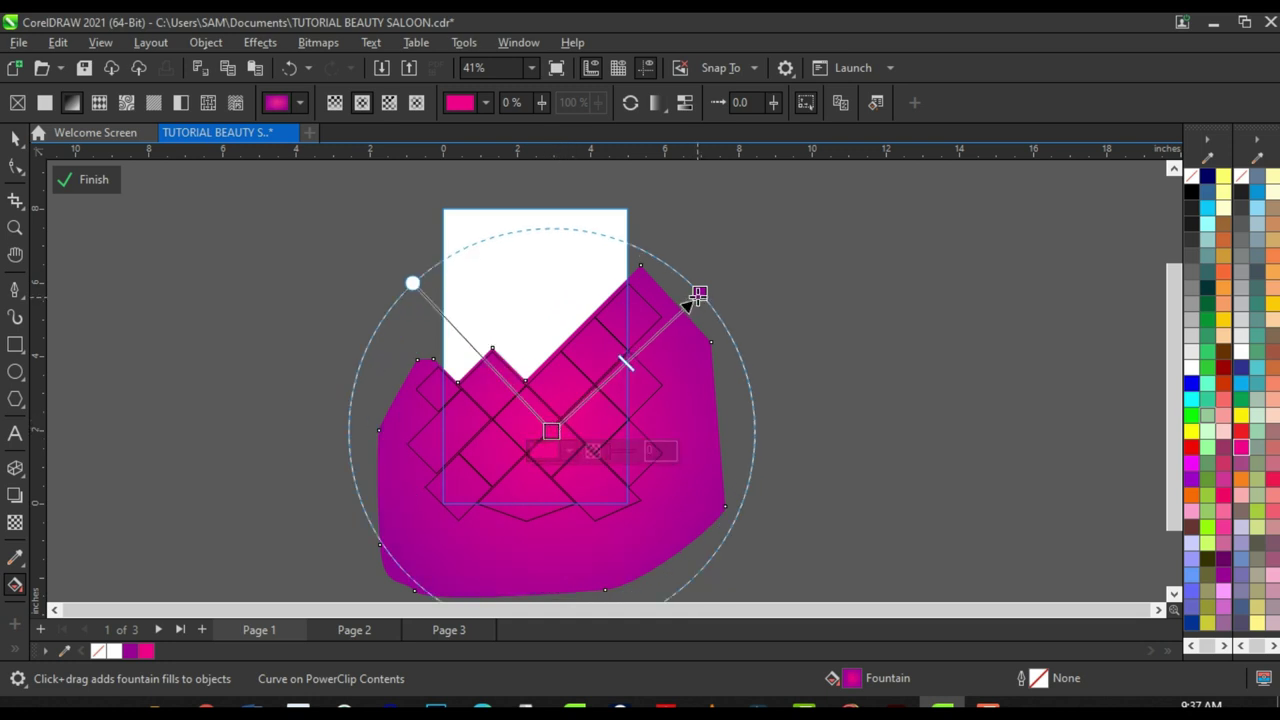
{"action": "left_click_drag", "start_coordinate": [697, 292], "coordinate": [658, 320]}
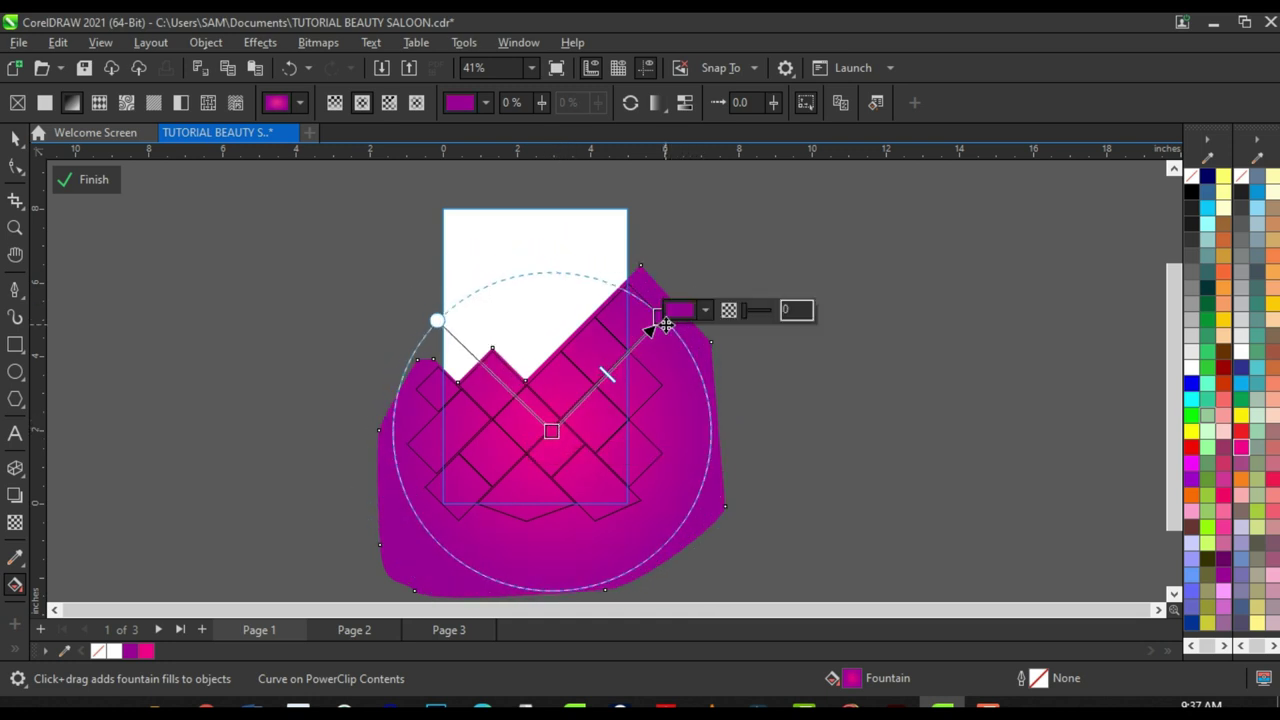
{"action": "left_click", "coordinate": [551, 431]}
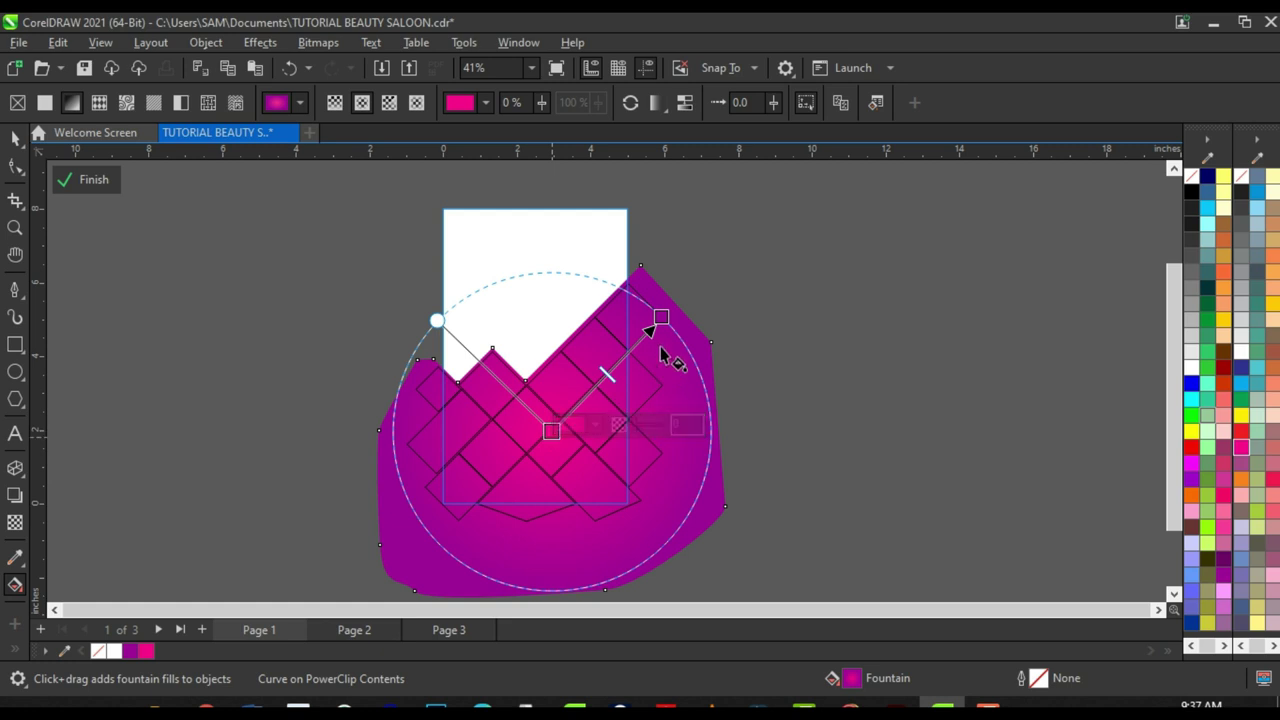
{"action": "left_click", "coordinate": [87, 185]}
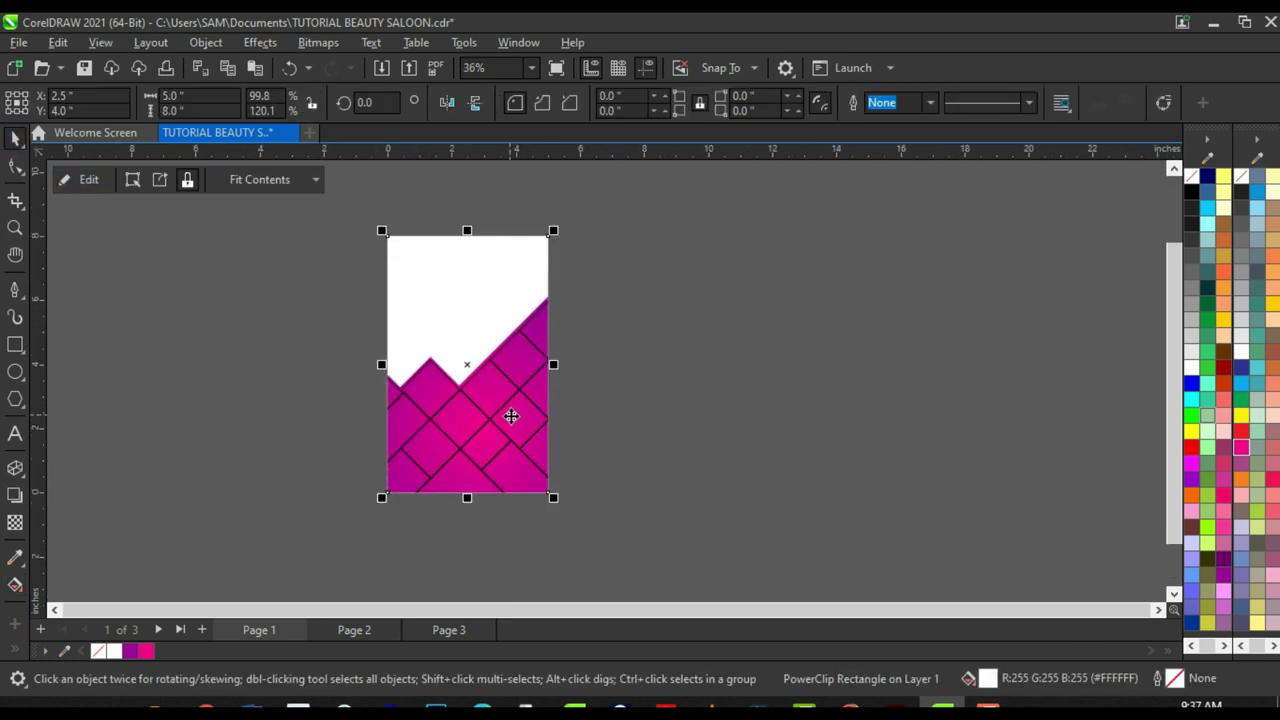
{"action": "scroll", "coordinate": [394, 420], "scroll_direction": "up", "scroll_amount": 2}
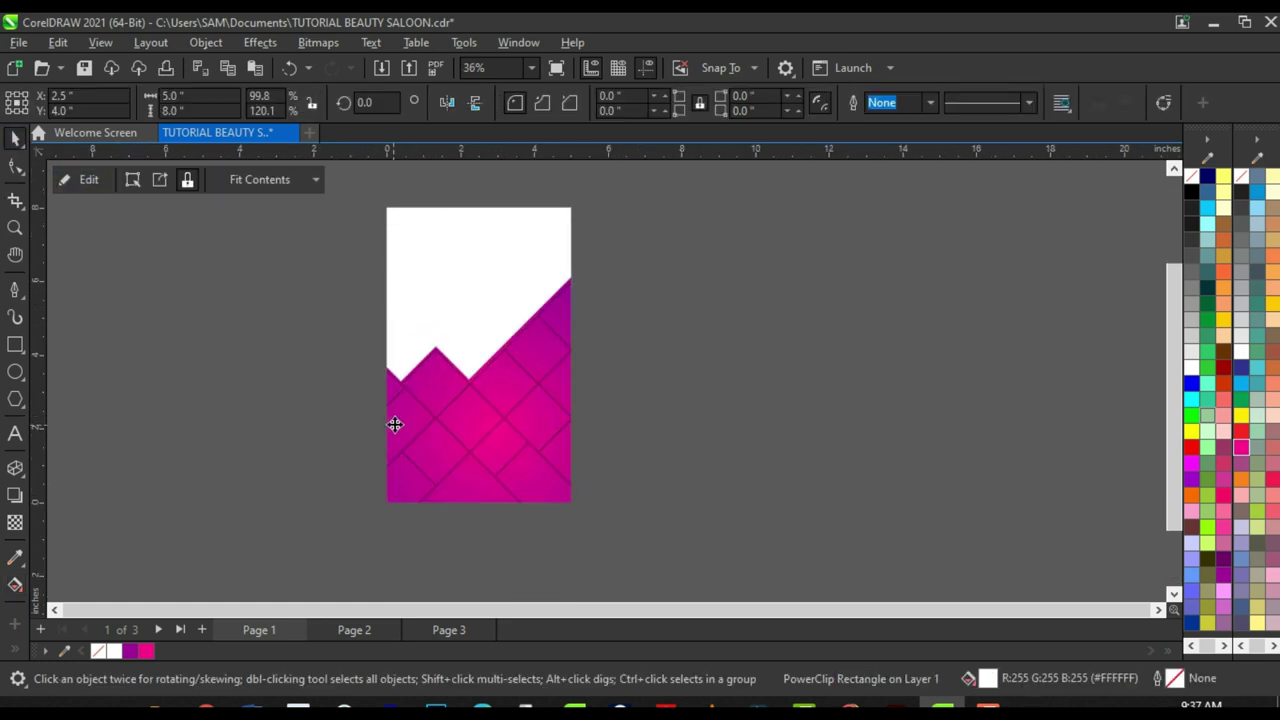
Step: Reopen the PowerClip contents, fill all the diamond frames with white, remove their outlines, and finish editing
{"action": "left_click", "coordinate": [95, 184]}
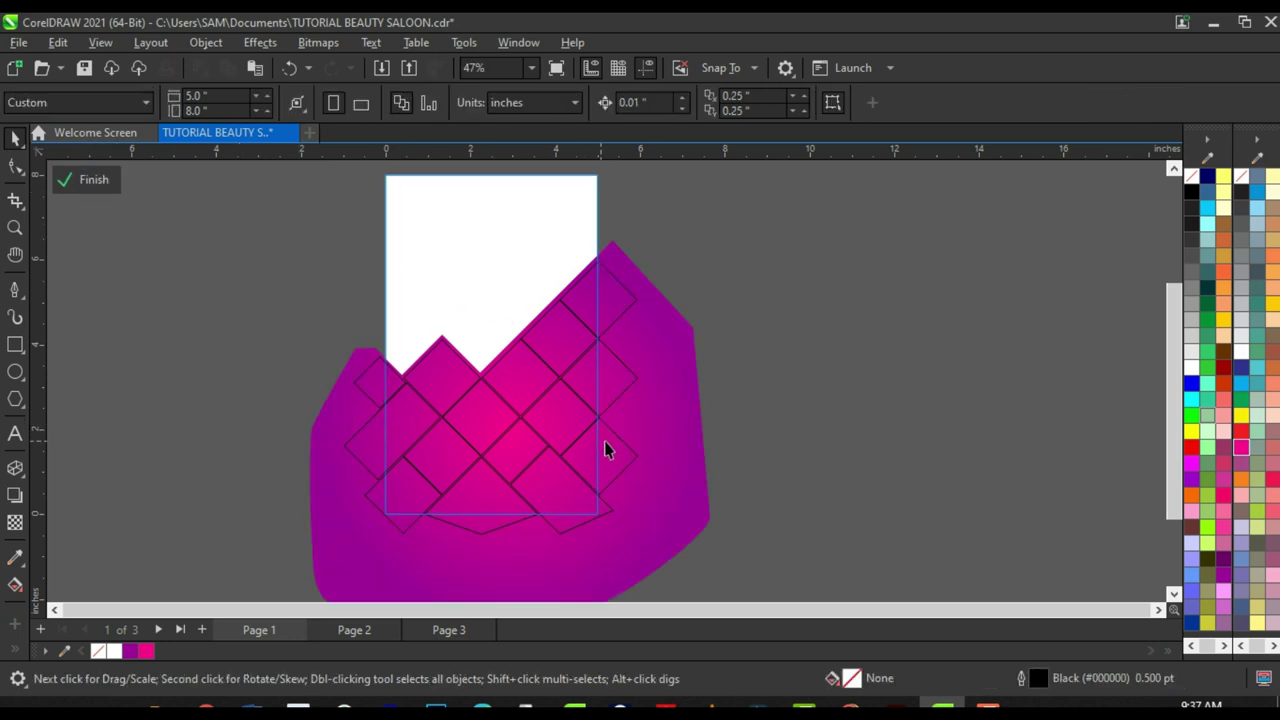
{"action": "left_click_drag", "start_coordinate": [710, 230], "coordinate": [248, 549]}
{"action": "left_click", "coordinate": [1191, 367]}
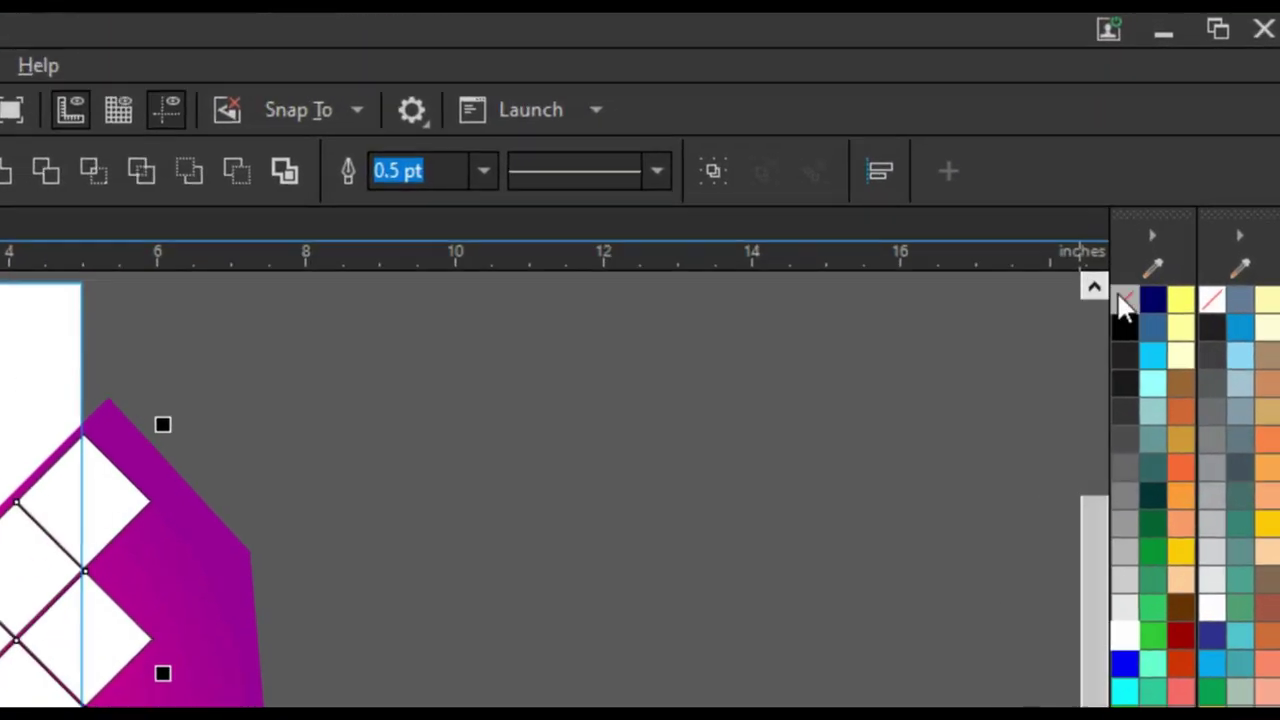
{"action": "right_click", "coordinate": [1163, 232]}
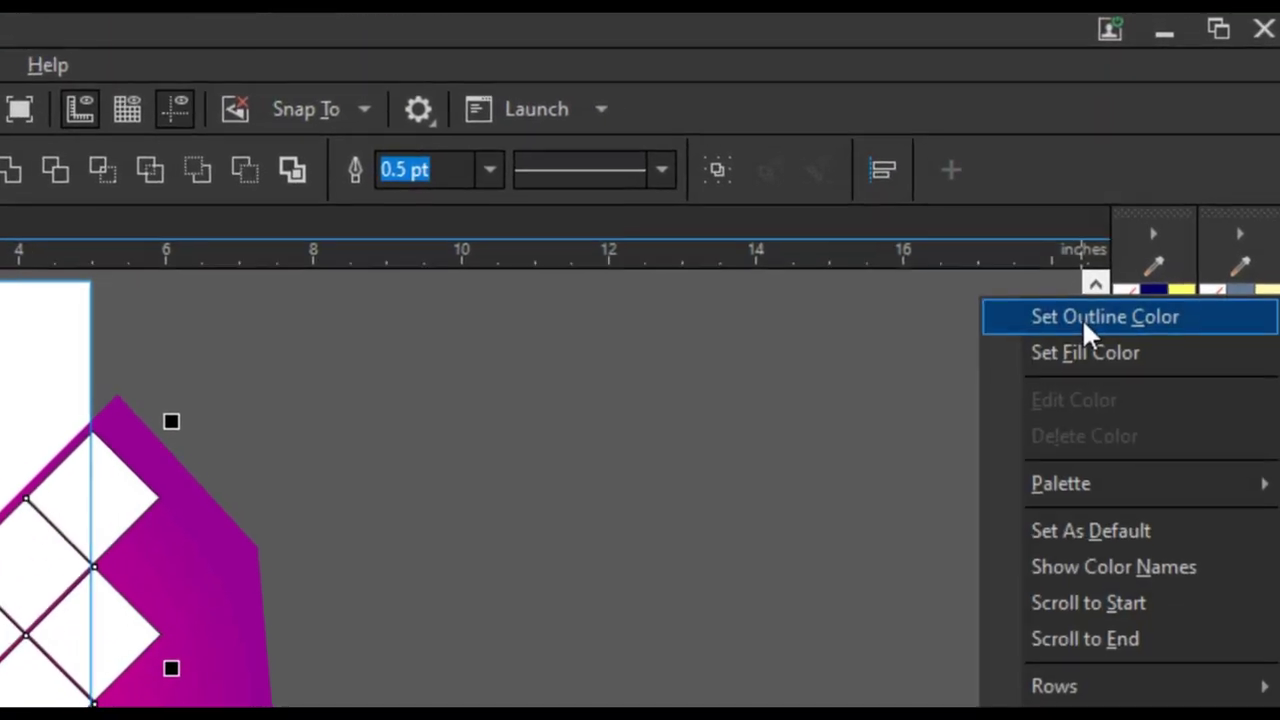
{"action": "left_click", "coordinate": [1135, 243]}
{"action": "scroll", "coordinate": [499, 549], "scroll_direction": "down", "scroll_amount": 1}
{"action": "scroll", "coordinate": [424, 545], "scroll_direction": "up", "scroll_amount": 2}
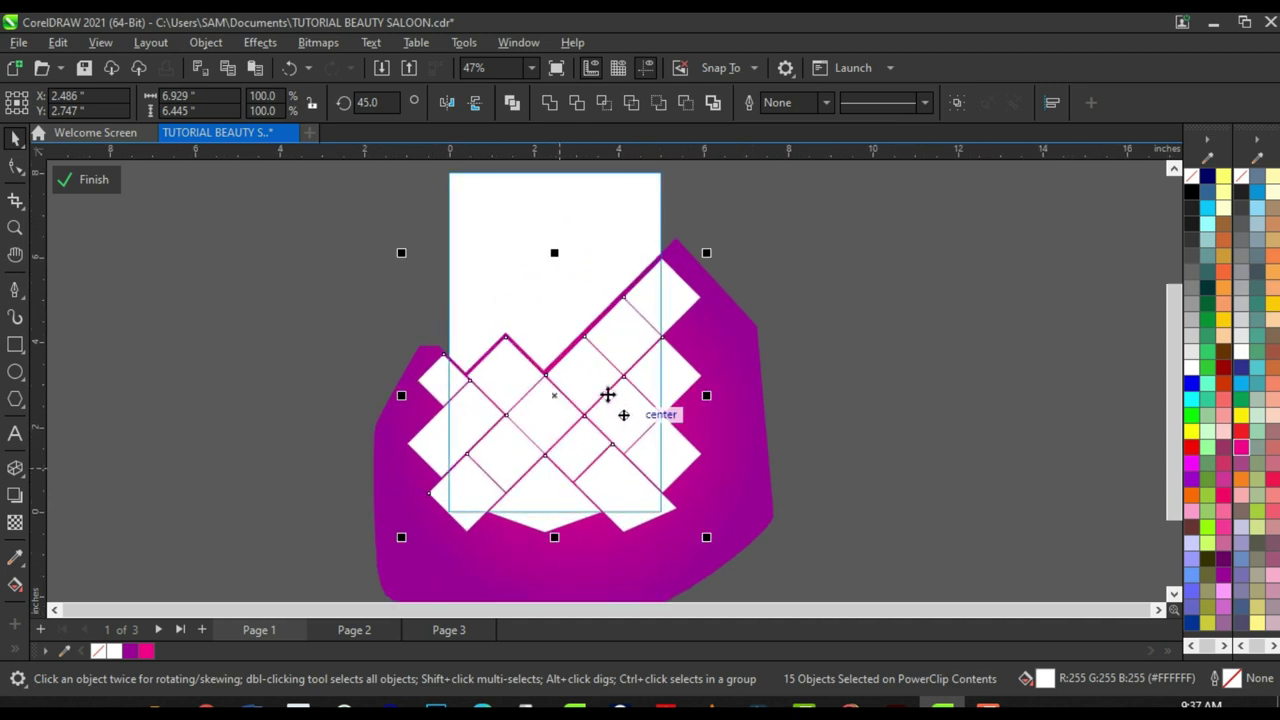
{"action": "scroll", "coordinate": [586, 478], "scroll_direction": "down", "scroll_amount": 2}
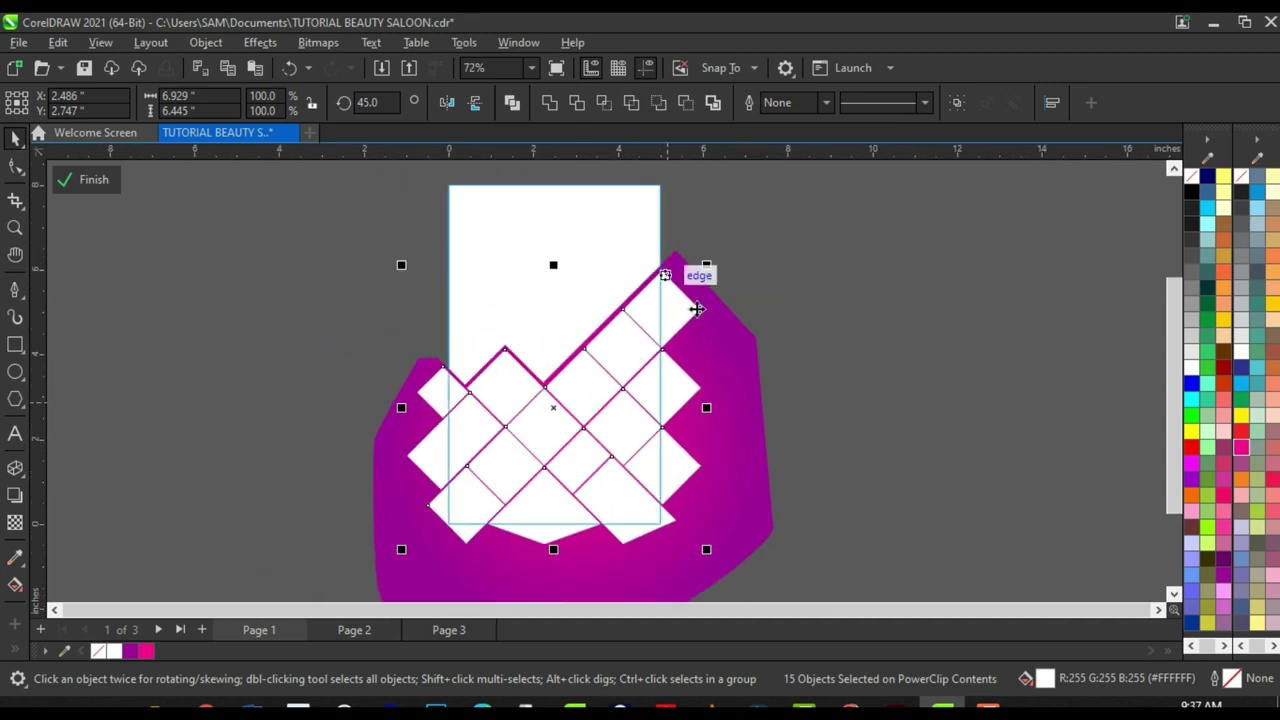
{"action": "left_click", "coordinate": [95, 181]}
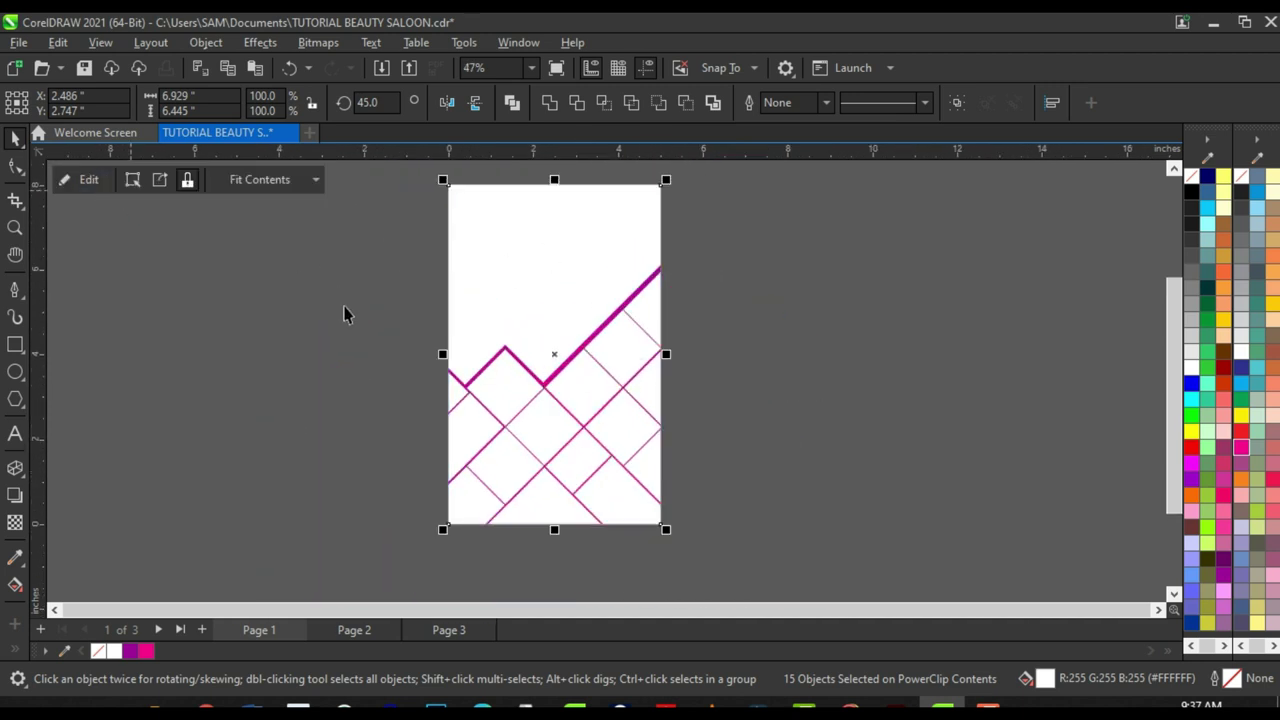
Step: Fill the flyer's background rectangle with yellow (#FFCC00)
{"action": "scroll", "coordinate": [346, 314], "scroll_direction": "down", "scroll_amount": 2}
{"action": "left_click", "coordinate": [640, 328]}
{"action": "scroll", "coordinate": [490, 270], "scroll_direction": "up", "scroll_amount": 2}
{"action": "scroll", "coordinate": [470, 295], "scroll_direction": "down", "scroll_amount": 2}
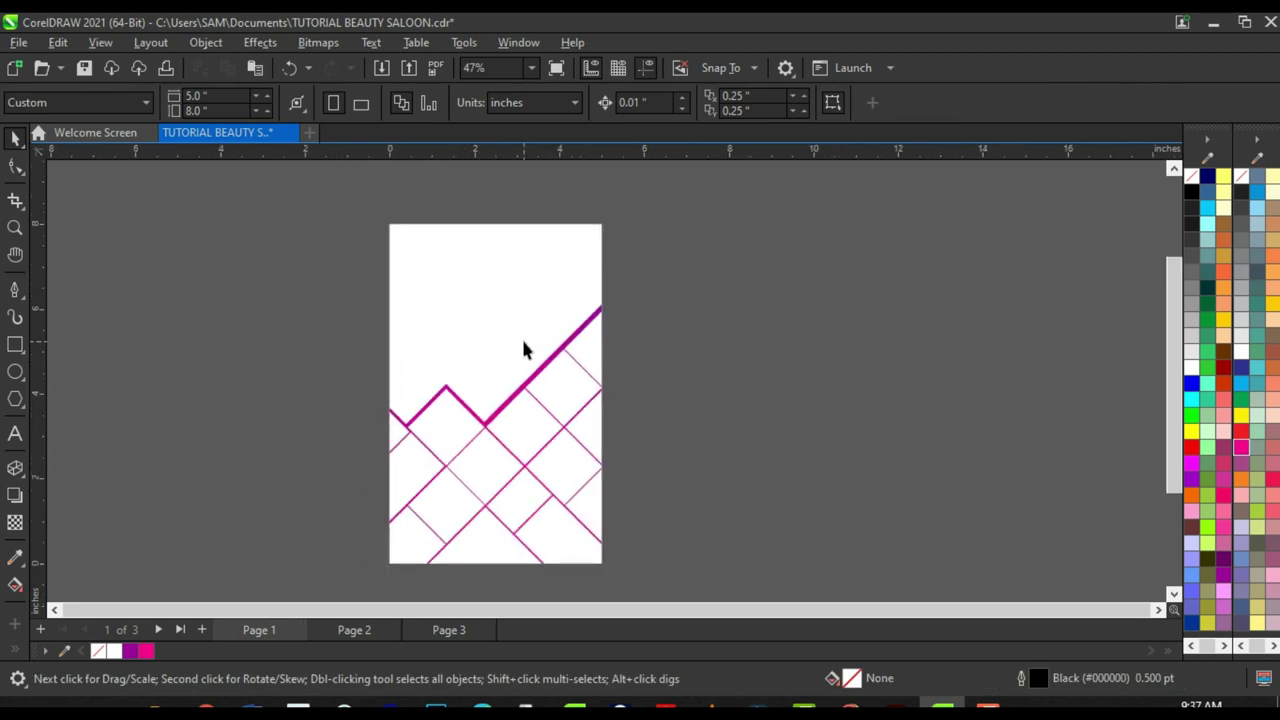
{"action": "left_click", "coordinate": [468, 257]}
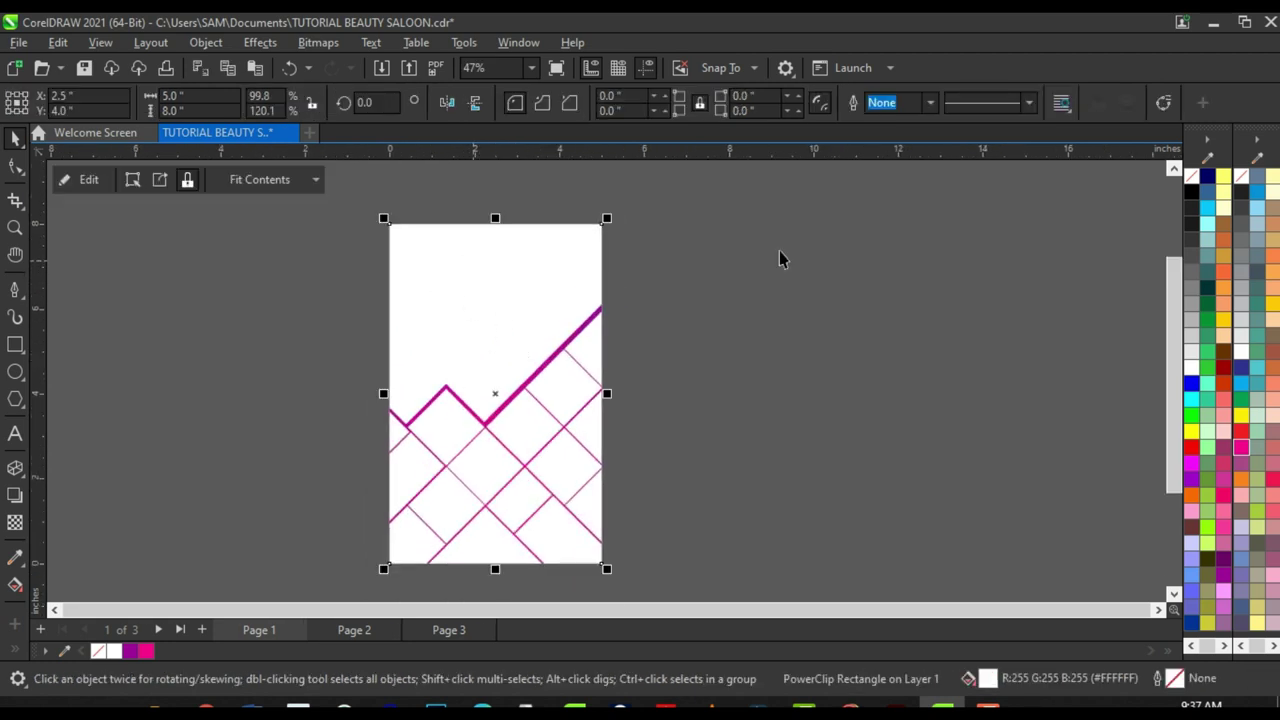
{"action": "left_click", "coordinate": [1224, 322]}
{"action": "scroll", "coordinate": [500, 331], "scroll_direction": "down", "scroll_amount": 1}
{"action": "scroll", "coordinate": [522, 310], "scroll_direction": "up", "scroll_amount": 2}
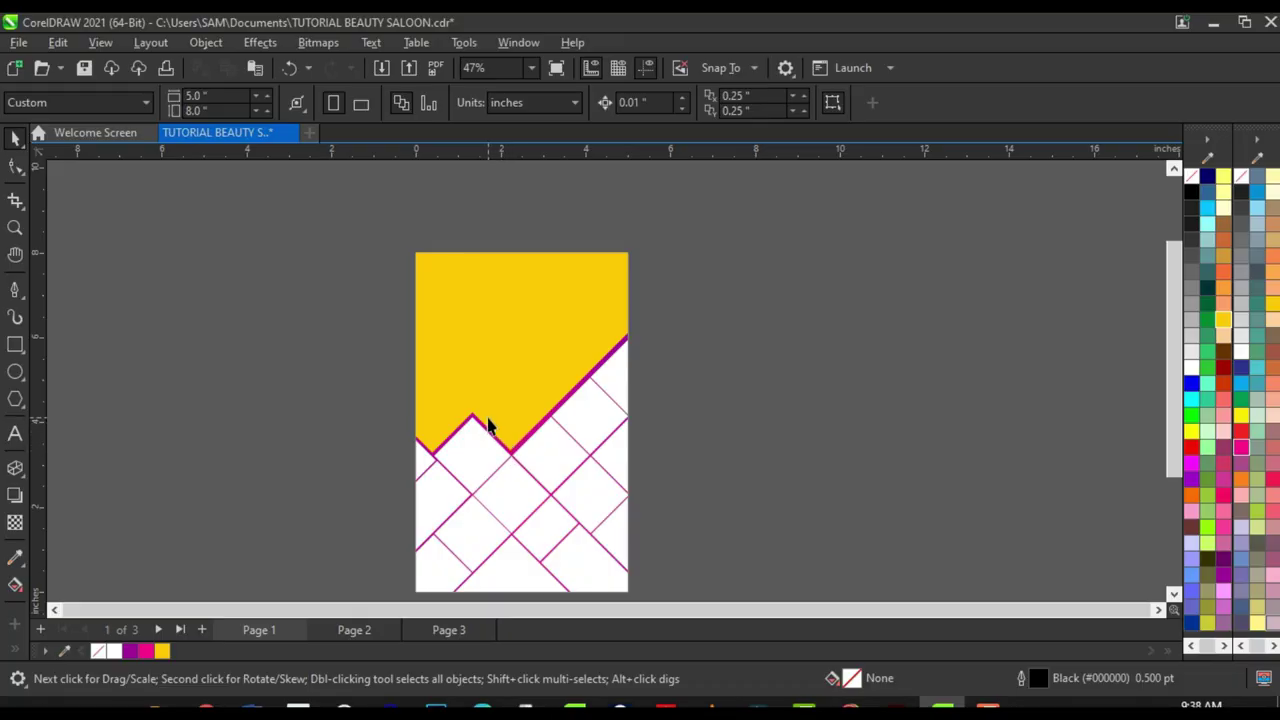
Step: Switch to File Explorer and bring the portrait of the woman in the yellow headwrap from New folder (3) into the CorelDRAW document
{"action": "left_click", "coordinate": [160, 703]}
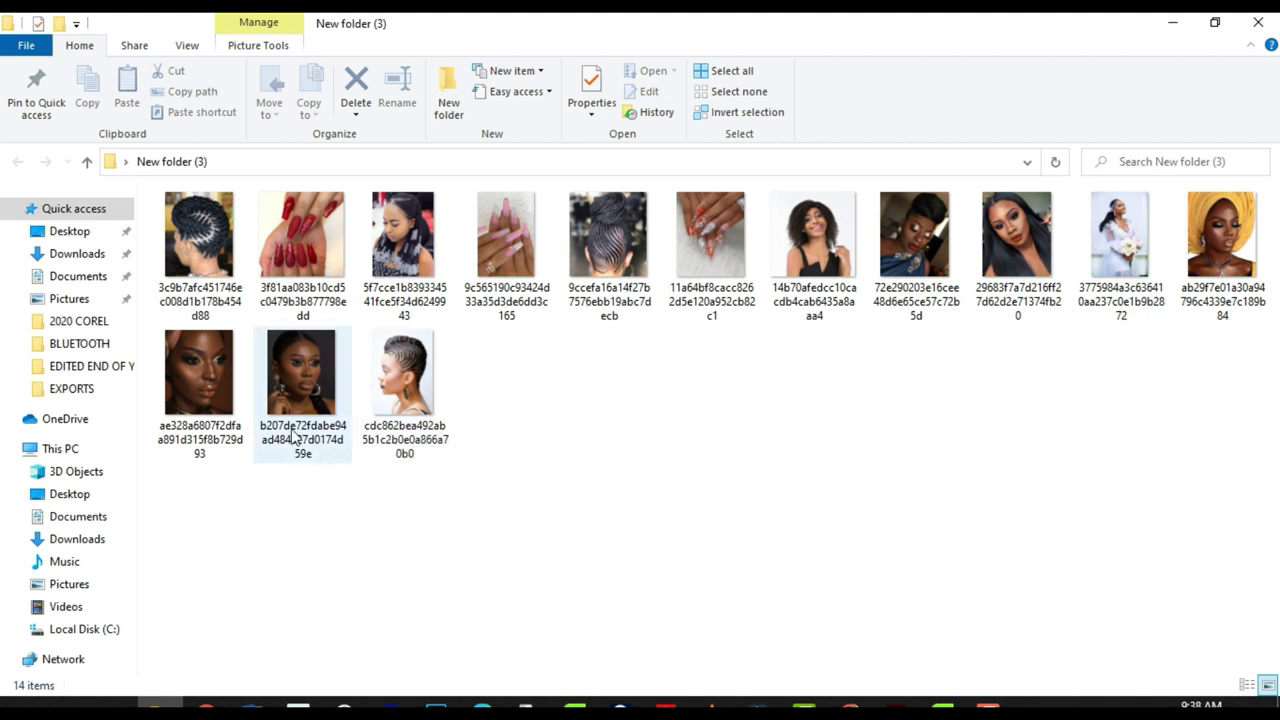
{"action": "double_click", "coordinate": [1220, 222]}
{"action": "left_click_drag", "start_coordinate": [1229, 275], "coordinate": [813, 397]}
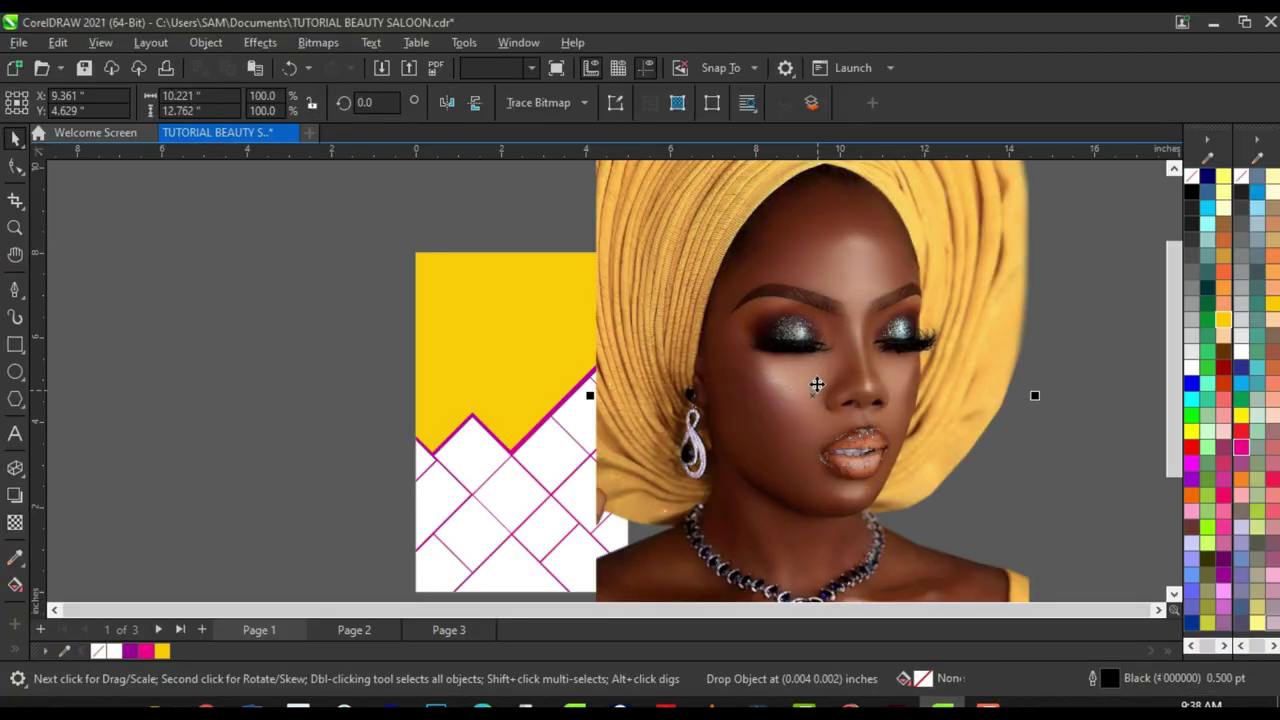
{"action": "scroll", "coordinate": [738, 382], "scroll_direction": "down", "scroll_amount": 6}
{"action": "scroll", "coordinate": [743, 360], "scroll_direction": "up", "scroll_amount": 3}
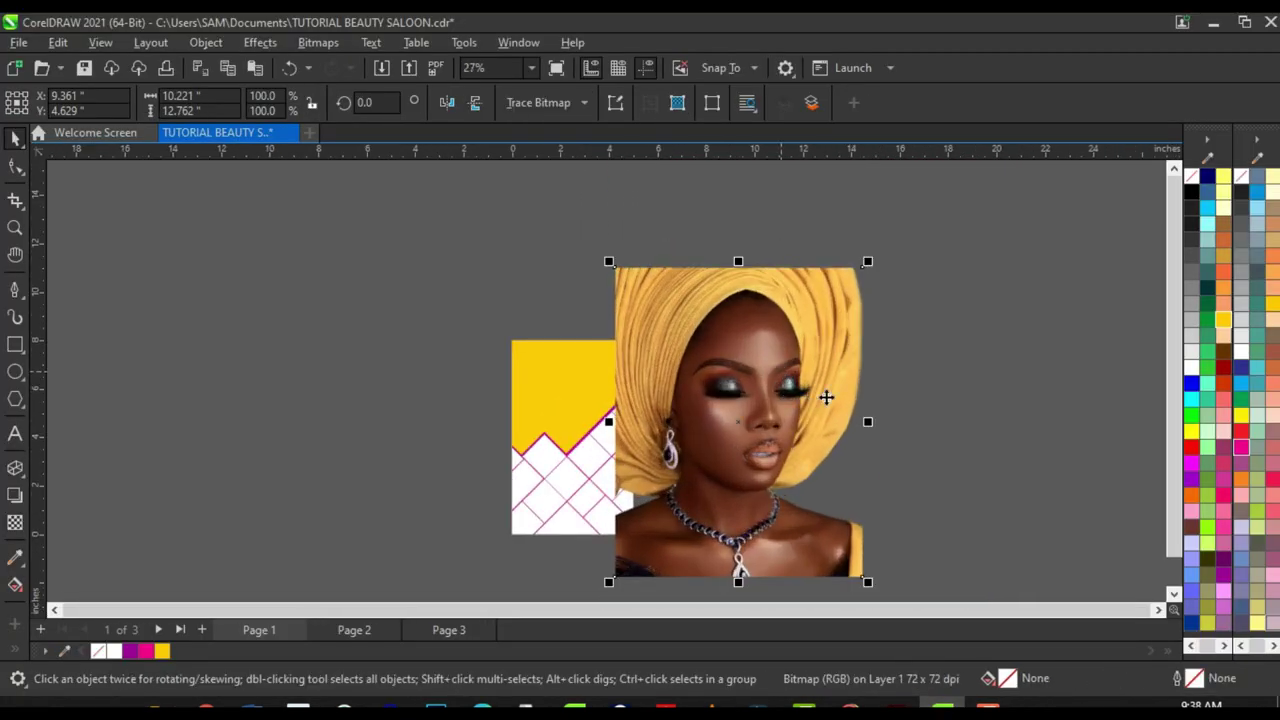
Step: Scale the portrait down to about 3.24 by 4.04 inches and PowerClip it inside the yellow background rectangle
{"action": "left_click_drag", "start_coordinate": [870, 592], "coordinate": [830, 534]}
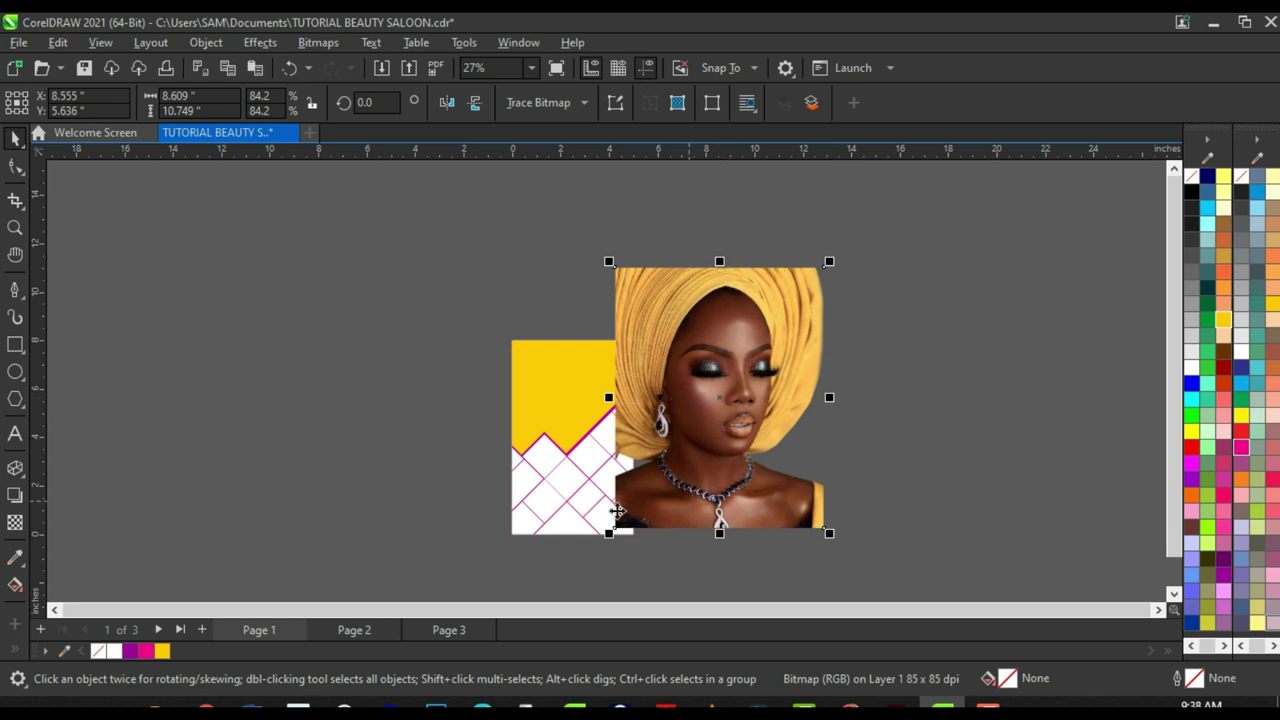
{"action": "left_click_drag", "start_coordinate": [829, 533], "coordinate": [698, 371]}
{"action": "right_click", "coordinate": [655, 315]}
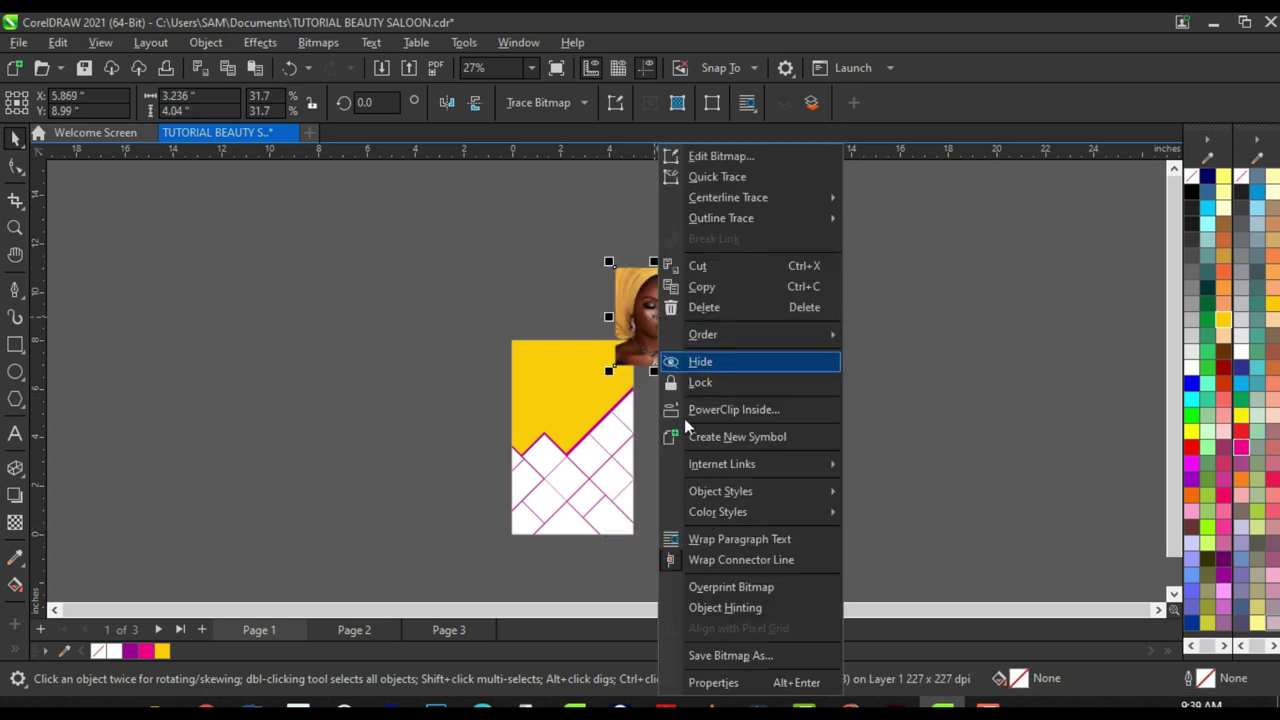
{"action": "left_click", "coordinate": [737, 409]}
{"action": "left_click", "coordinate": [541, 377]}
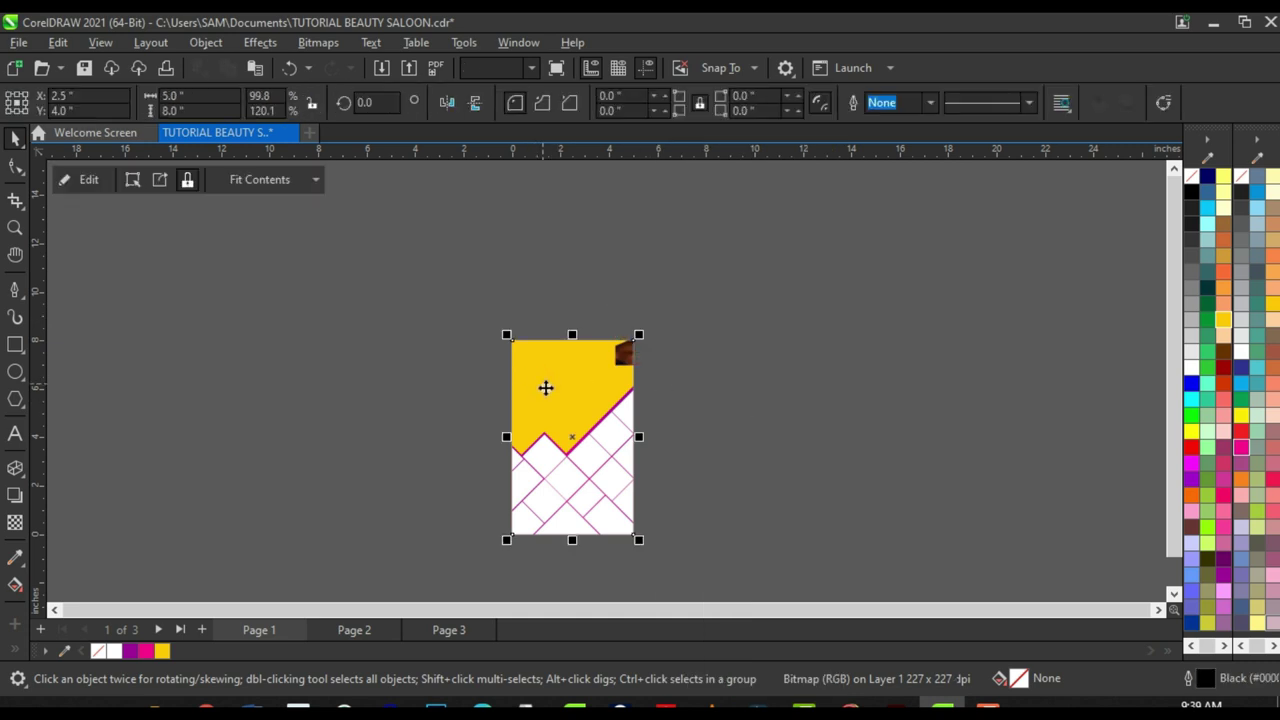
{"action": "scroll", "coordinate": [560, 400], "scroll_direction": "up", "scroll_amount": 3}
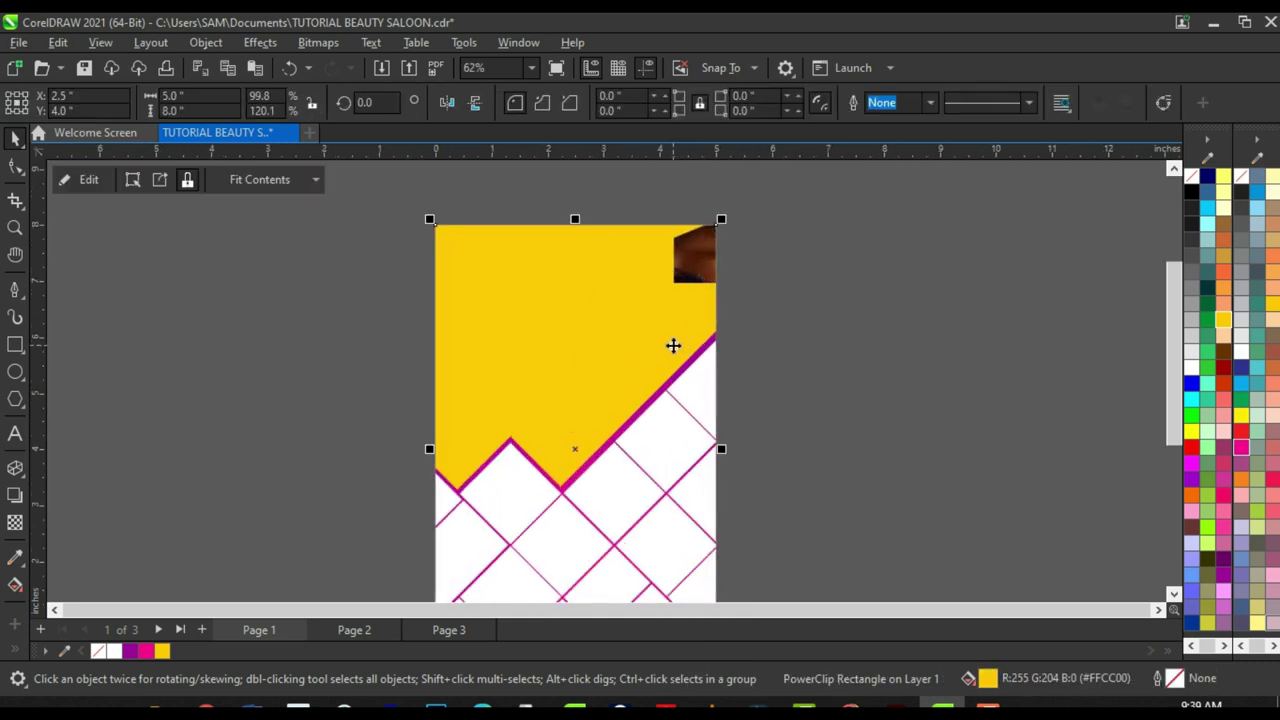
Step: Move the clipped portrait to the flyer's upper-left corner and enlarge it to about 3.82 by 4.77 inches
{"action": "left_click", "coordinate": [696, 266], "text": "ctrl"}
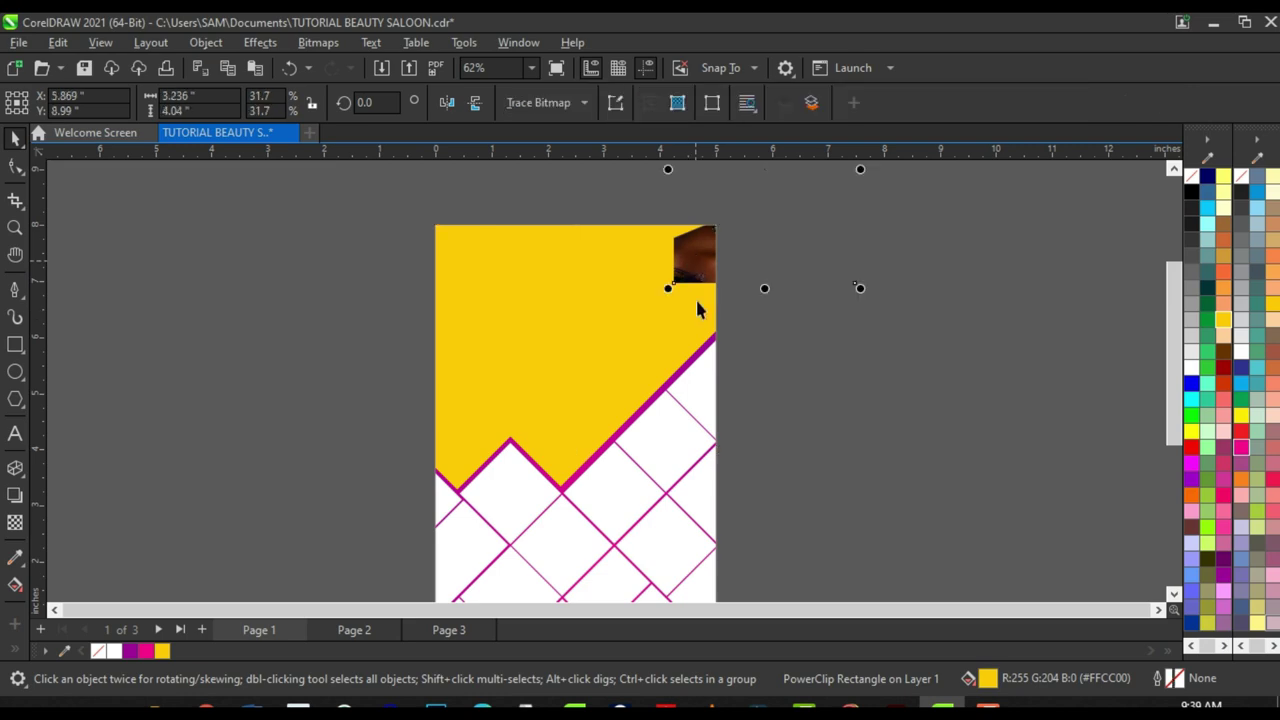
{"action": "left_click_drag", "start_coordinate": [674, 283], "coordinate": [563, 366]}
{"action": "left_click_drag", "start_coordinate": [637, 317], "coordinate": [527, 386]}
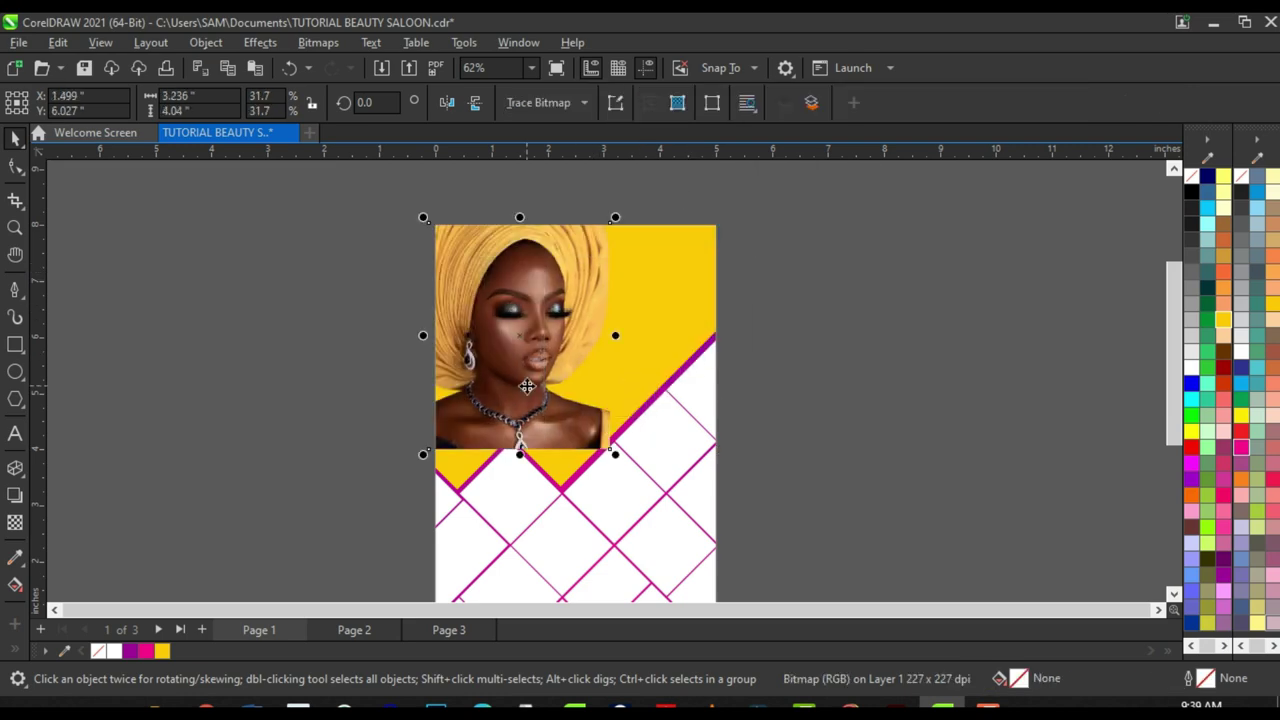
{"action": "scroll", "coordinate": [510, 287], "scroll_direction": "up", "scroll_amount": 2}
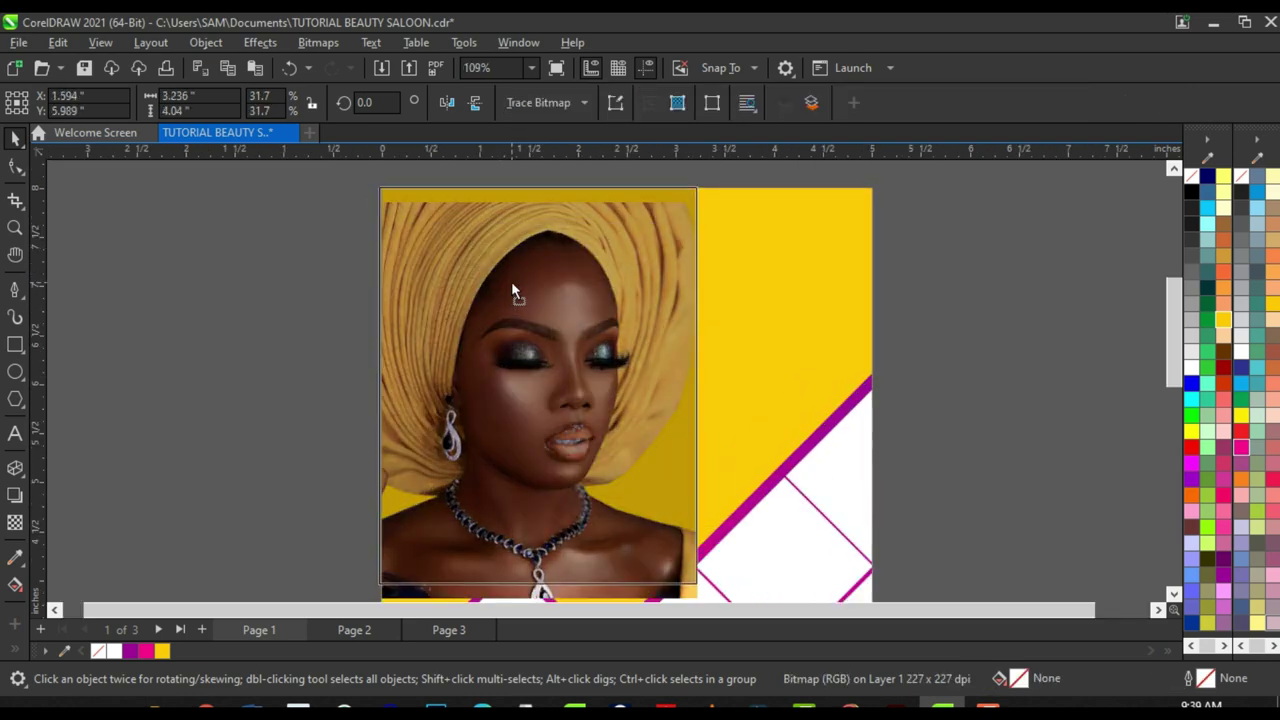
{"action": "scroll", "coordinate": [511, 285], "scroll_direction": "down", "scroll_amount": 2}
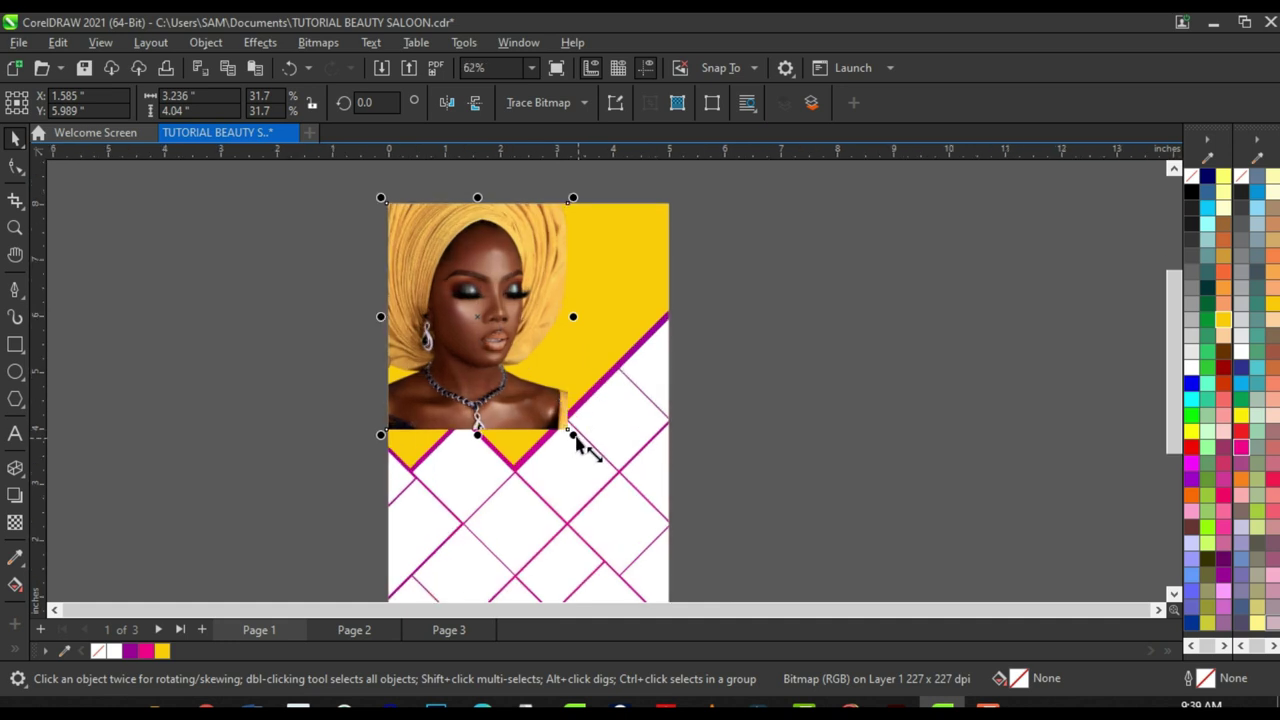
{"action": "left_click_drag", "start_coordinate": [572, 435], "coordinate": [646, 490]}
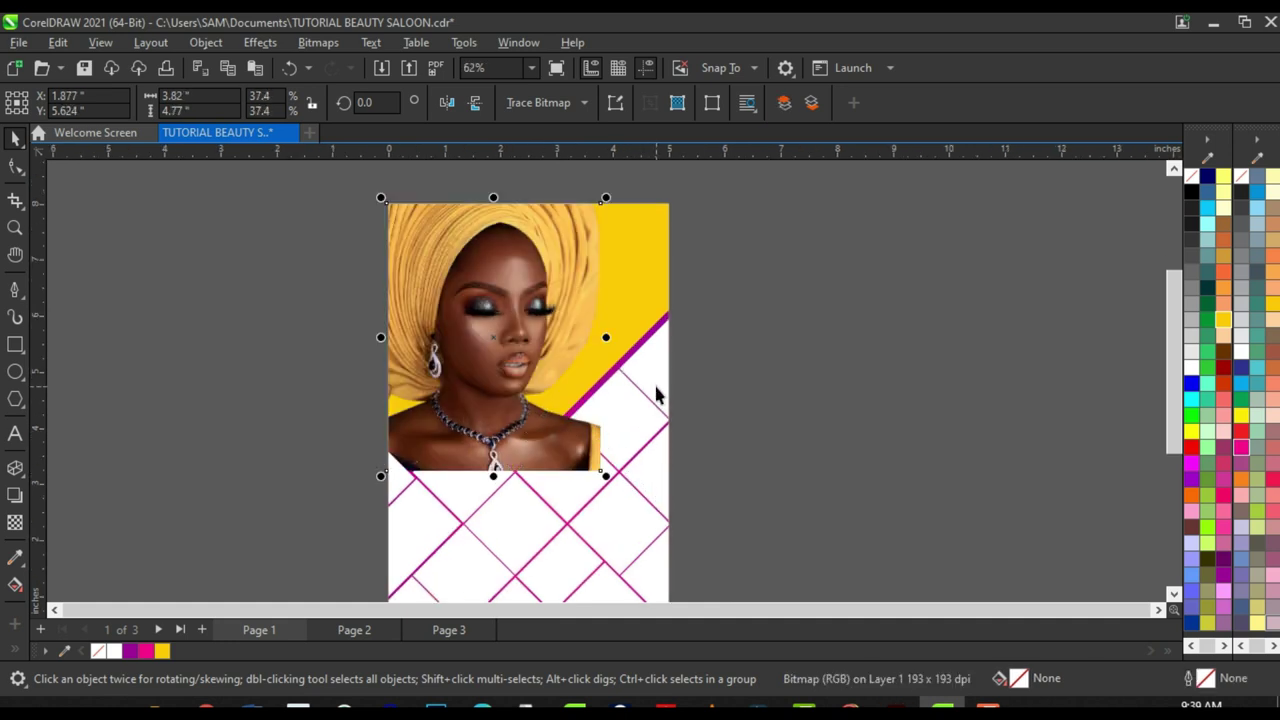
Step: Send the portrait behind the diamond frames and the gradient backing shape within the clip
{"action": "key", "text": "shift+Page_Down"}
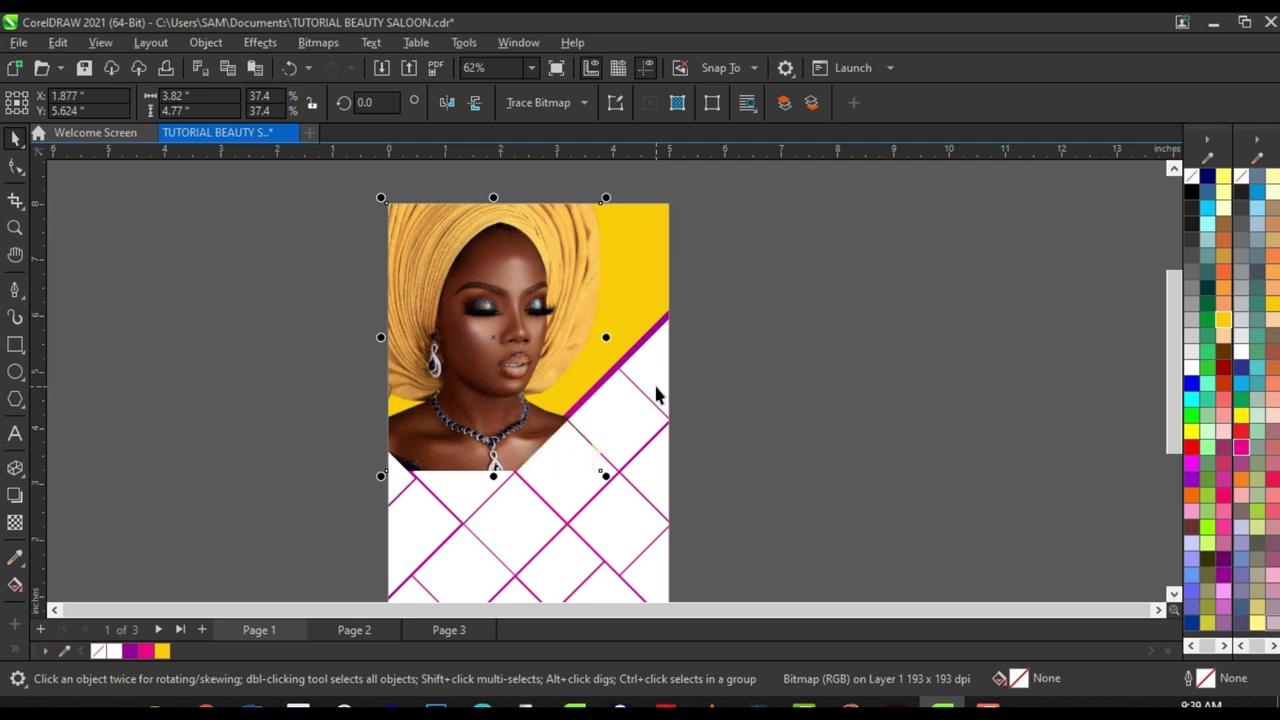
{"action": "scroll", "coordinate": [533, 390], "scroll_direction": "down", "scroll_amount": 2}
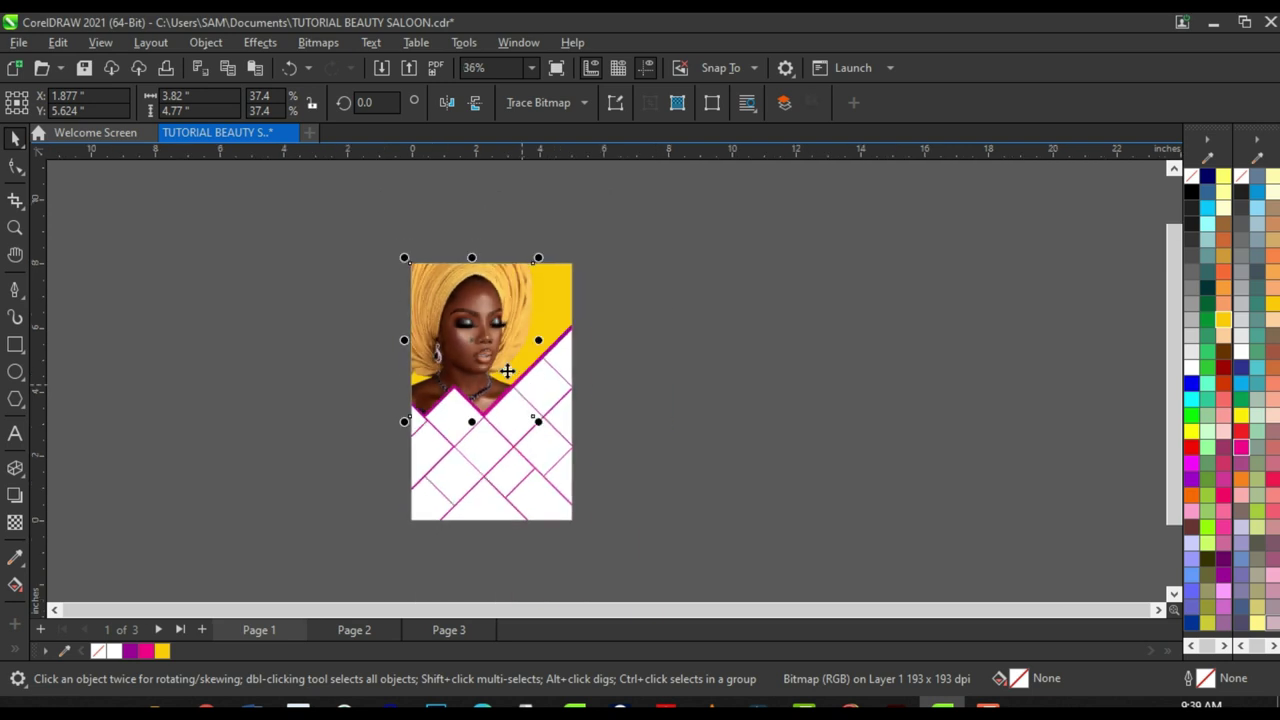
{"action": "scroll", "coordinate": [472, 340], "scroll_direction": "up", "scroll_amount": 2}
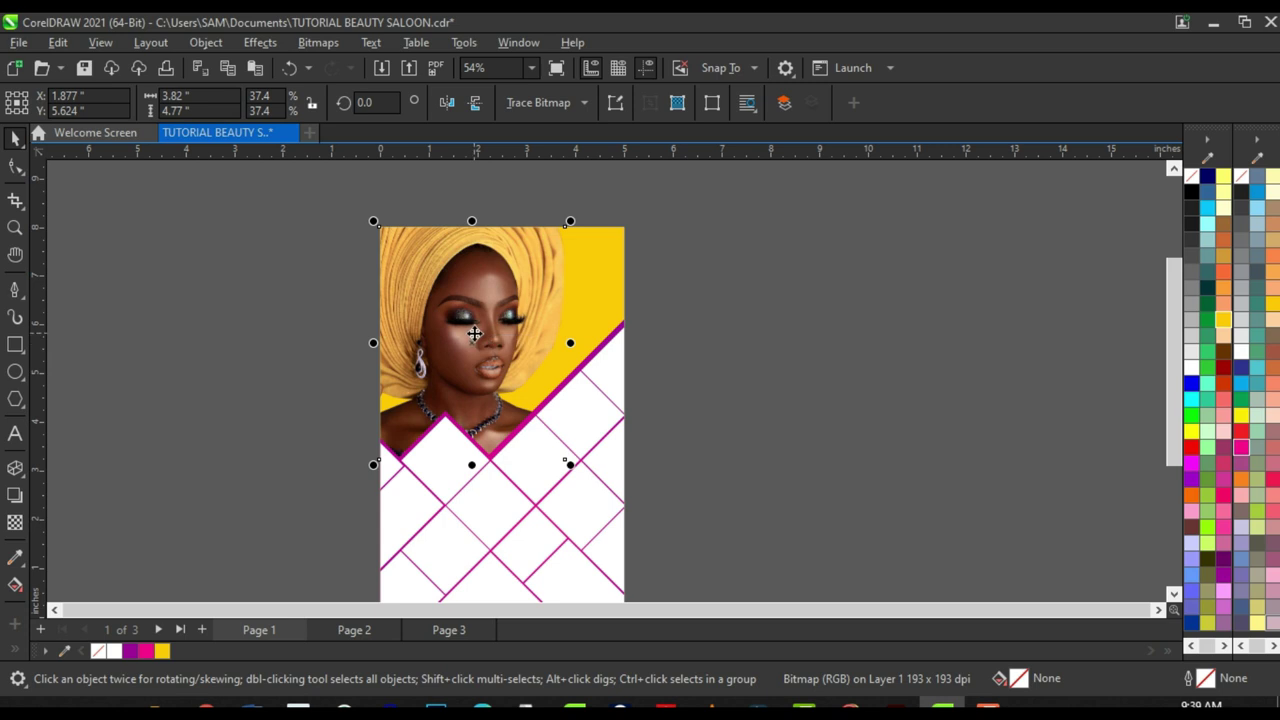
Step: Shift the clipped portrait toward the flyer's left edge, centring it at about X 1.195 and Y 5.667 inches
{"action": "scroll", "coordinate": [482, 340], "scroll_direction": "up", "scroll_amount": 1}
{"action": "left_click_drag", "start_coordinate": [480, 337], "coordinate": [443, 346]}
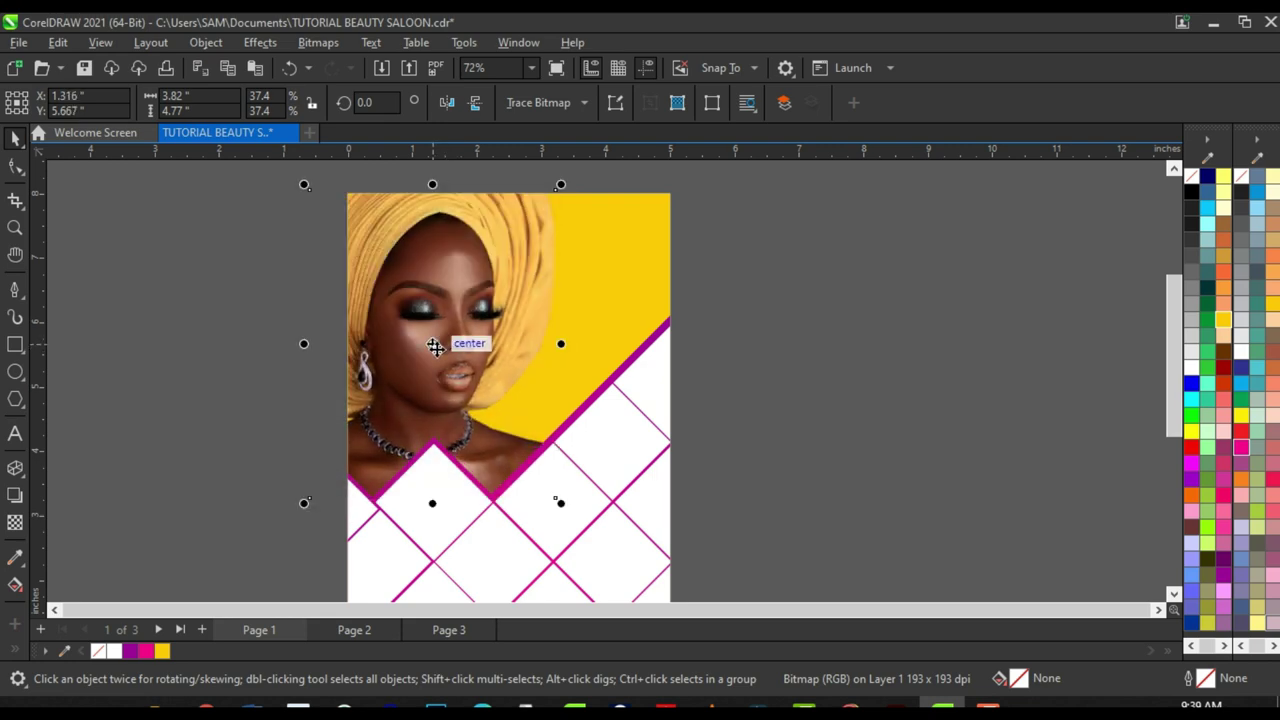
{"action": "scroll", "coordinate": [436, 350], "scroll_direction": "down", "scroll_amount": 1}
{"action": "scroll", "coordinate": [543, 334], "scroll_direction": "up", "scroll_amount": 1}
{"action": "left_click_drag", "start_coordinate": [480, 331], "coordinate": [474, 331]}
{"action": "scroll", "coordinate": [474, 331], "scroll_direction": "up", "scroll_amount": 3}
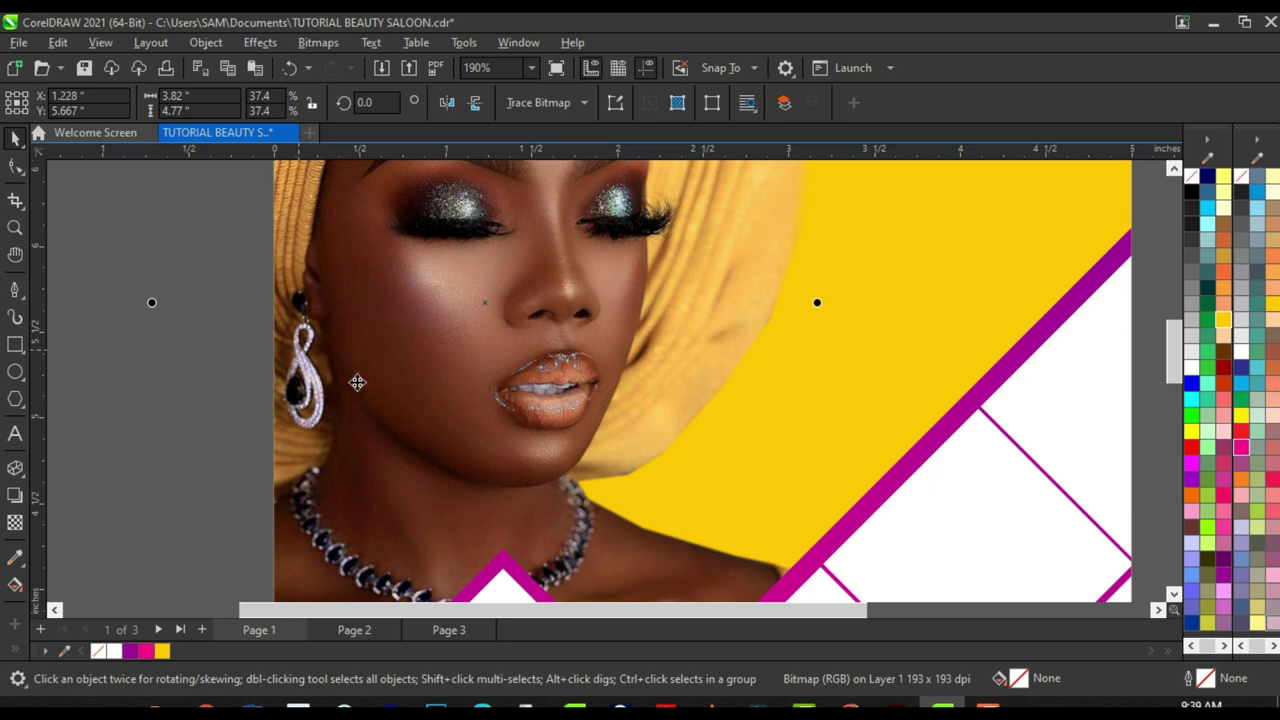
{"action": "left_click_drag", "start_coordinate": [354, 381], "coordinate": [346, 380]}
{"action": "scroll", "coordinate": [346, 380], "scroll_direction": "down", "scroll_amount": 3}
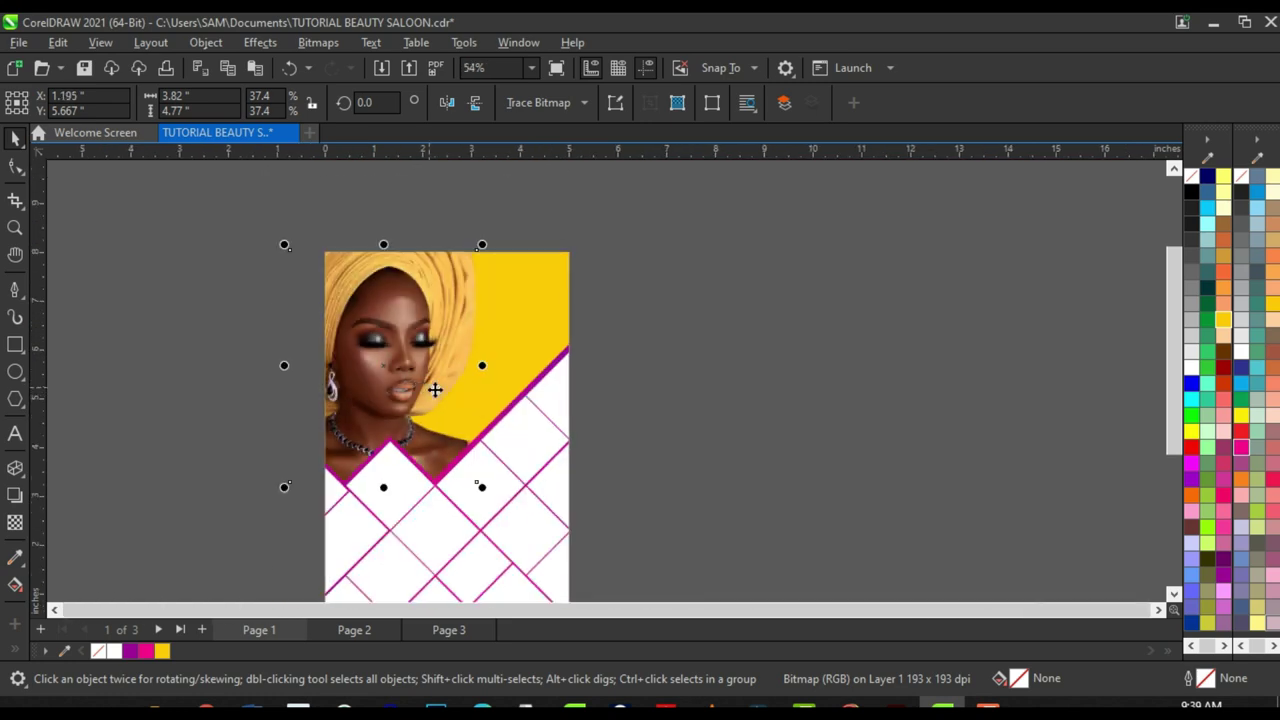
{"action": "scroll", "coordinate": [511, 368], "scroll_direction": "up", "scroll_amount": 1}
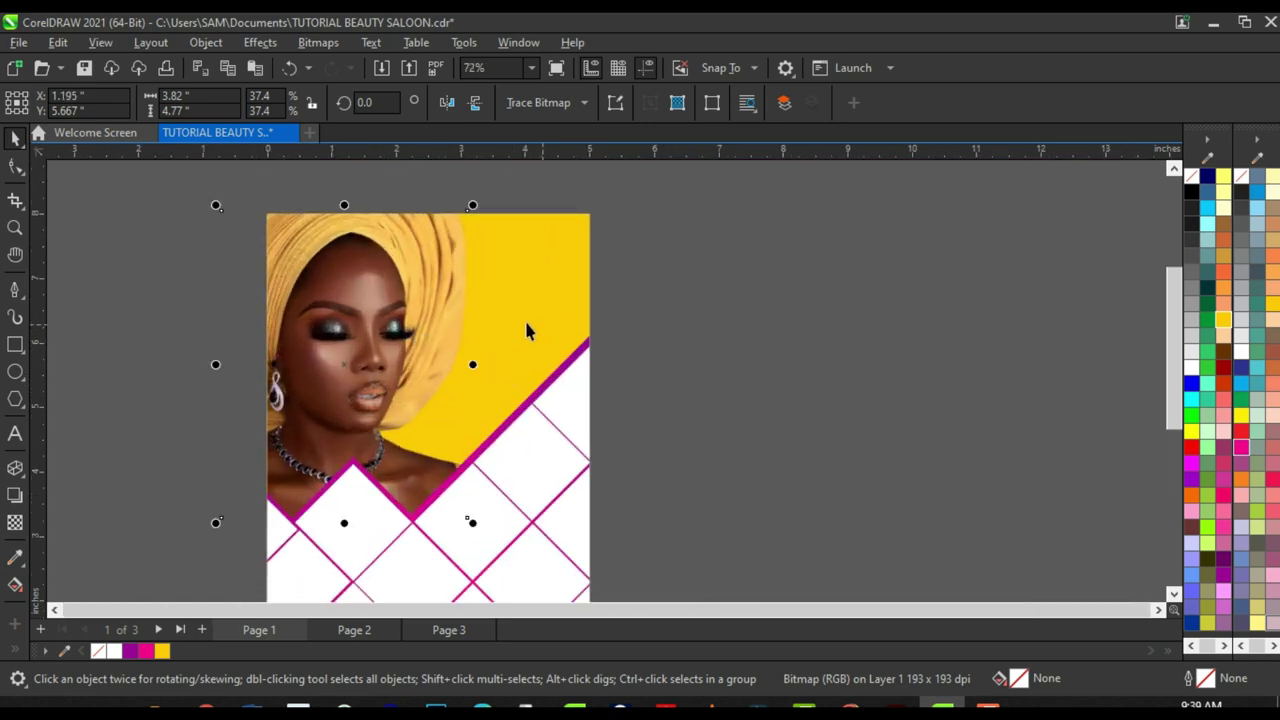
{"action": "scroll", "coordinate": [528, 330], "scroll_direction": "down", "scroll_amount": 3}
{"action": "left_click", "coordinate": [560, 356]}
{"action": "scroll", "coordinate": [418, 368], "scroll_direction": "up", "scroll_amount": 1}
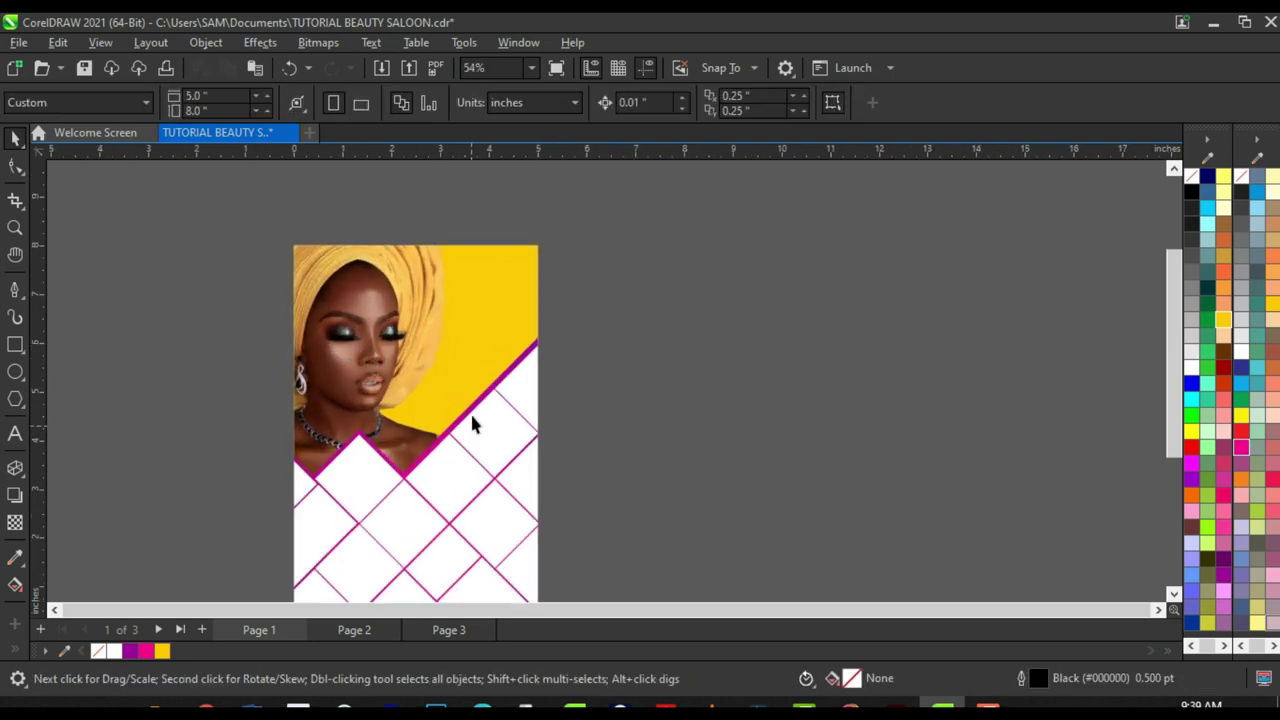
Step: Open the flyer's PowerClip contents and add a drop shadow to the purple-pink gradient shape, offset about -0.026 by 0.101 inches
{"action": "left_click", "coordinate": [415, 315]}
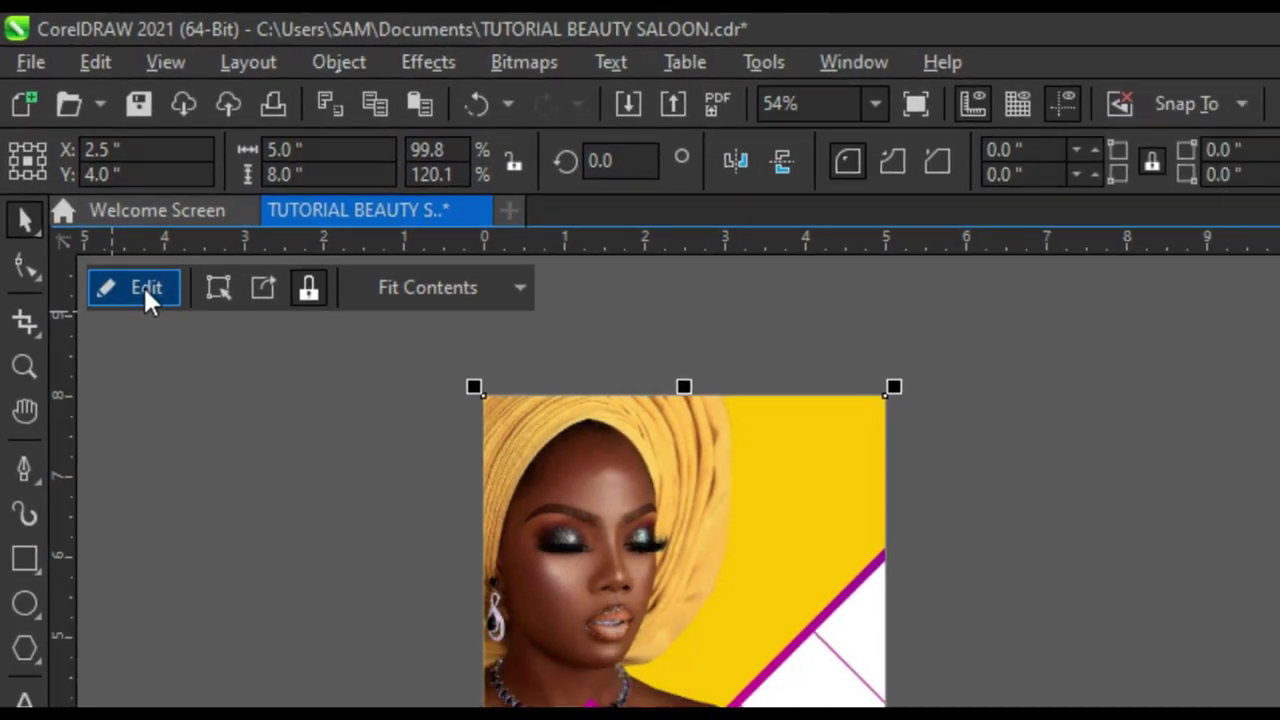
{"action": "left_click", "coordinate": [78, 180]}
{"action": "scroll", "coordinate": [449, 285], "scroll_direction": "down", "scroll_amount": 1}
{"action": "scroll", "coordinate": [405, 389], "scroll_direction": "up", "scroll_amount": 1}
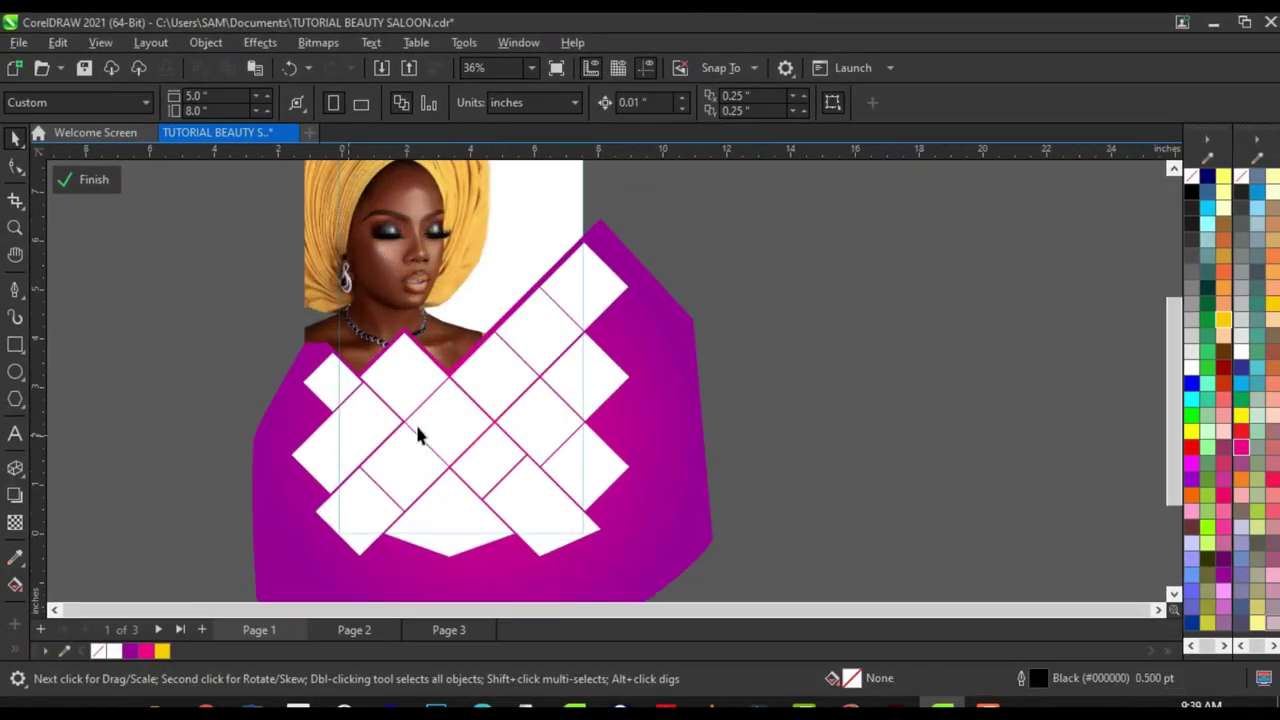
{"action": "left_click", "coordinate": [679, 367]}
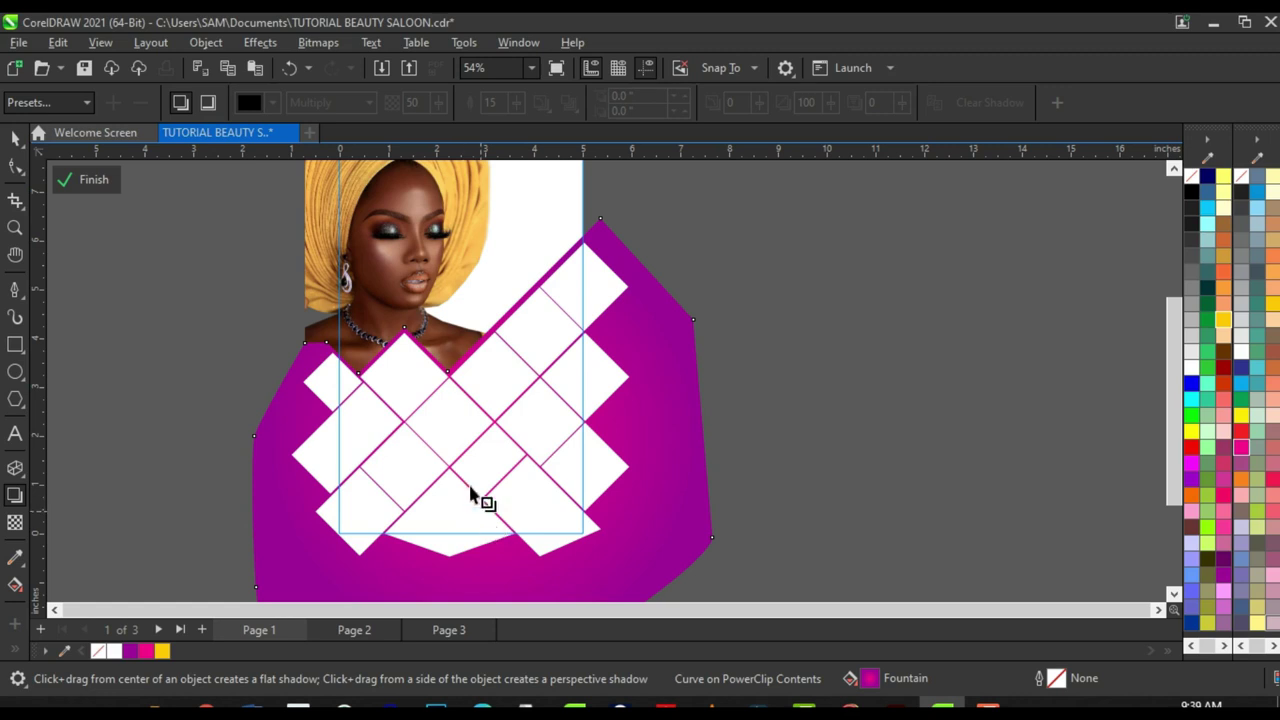
{"action": "left_click_drag", "start_coordinate": [482, 438], "coordinate": [426, 219]}
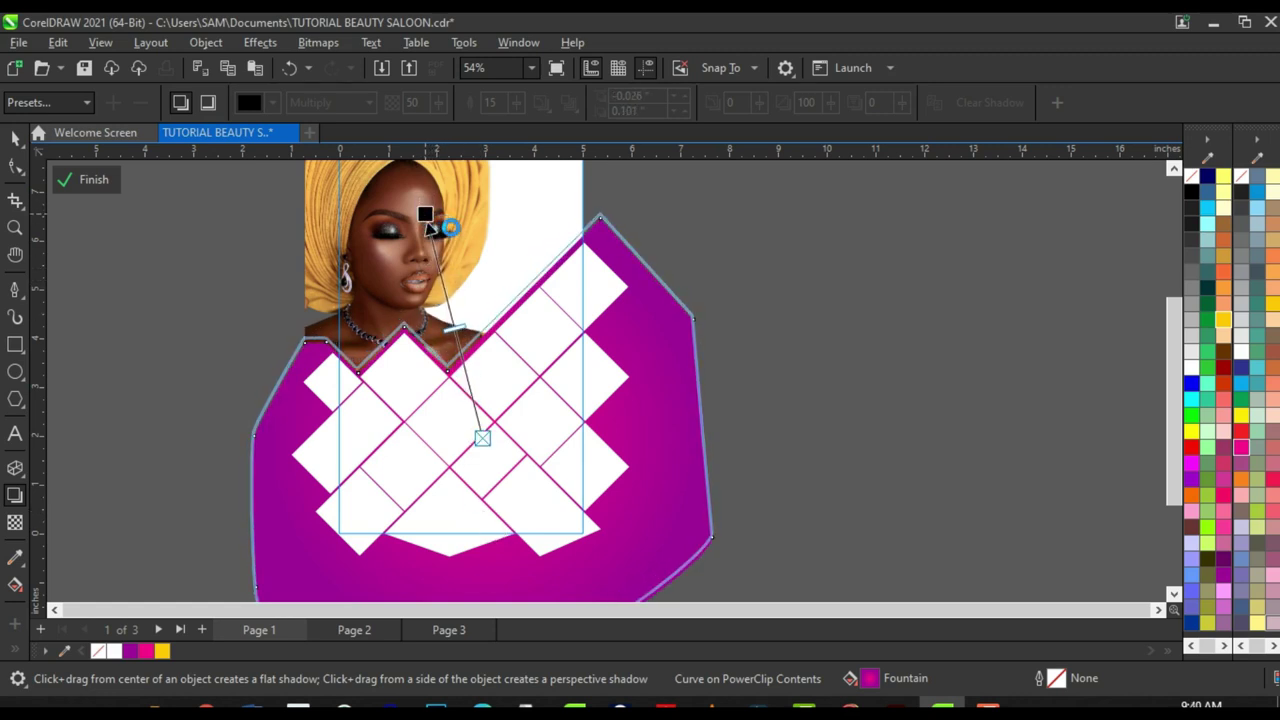
{"action": "scroll", "coordinate": [494, 313], "scroll_direction": "up", "scroll_amount": 5}
{"action": "scroll", "coordinate": [454, 414], "scroll_direction": "down", "scroll_amount": 5}
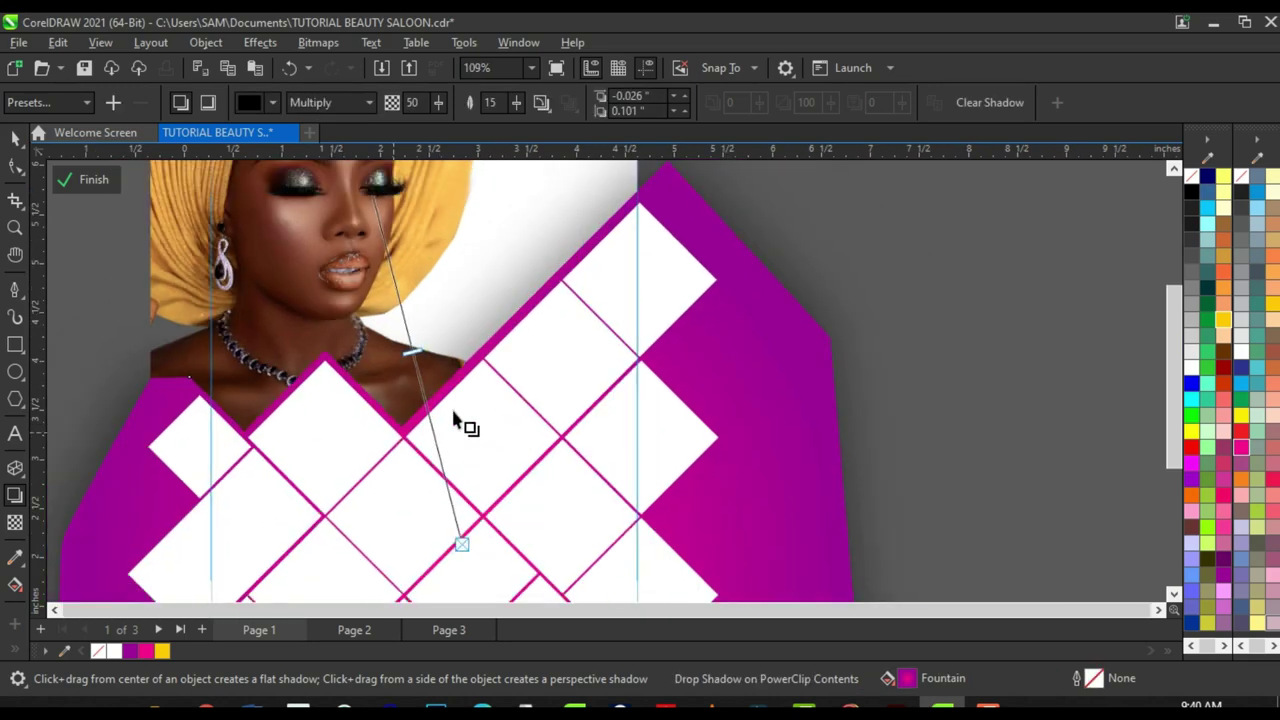
Step: Set the gradient shape's drop shadow to 64 opacity and 7 feathering, and finish editing the PowerClip contents
{"action": "scroll", "coordinate": [518, 306], "scroll_direction": "up", "scroll_amount": 2}
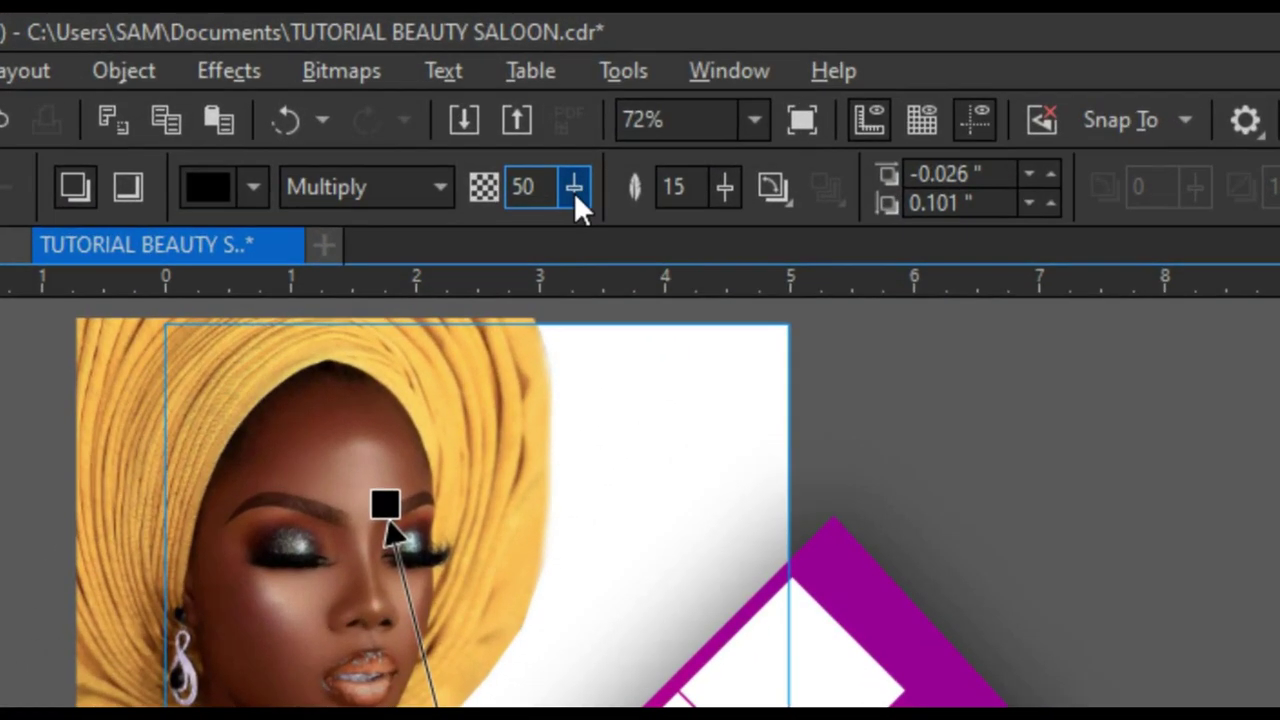
{"action": "left_click_drag", "start_coordinate": [574, 192], "coordinate": [597, 193]}
{"action": "left_click_drag", "start_coordinate": [724, 187], "coordinate": [710, 192]}
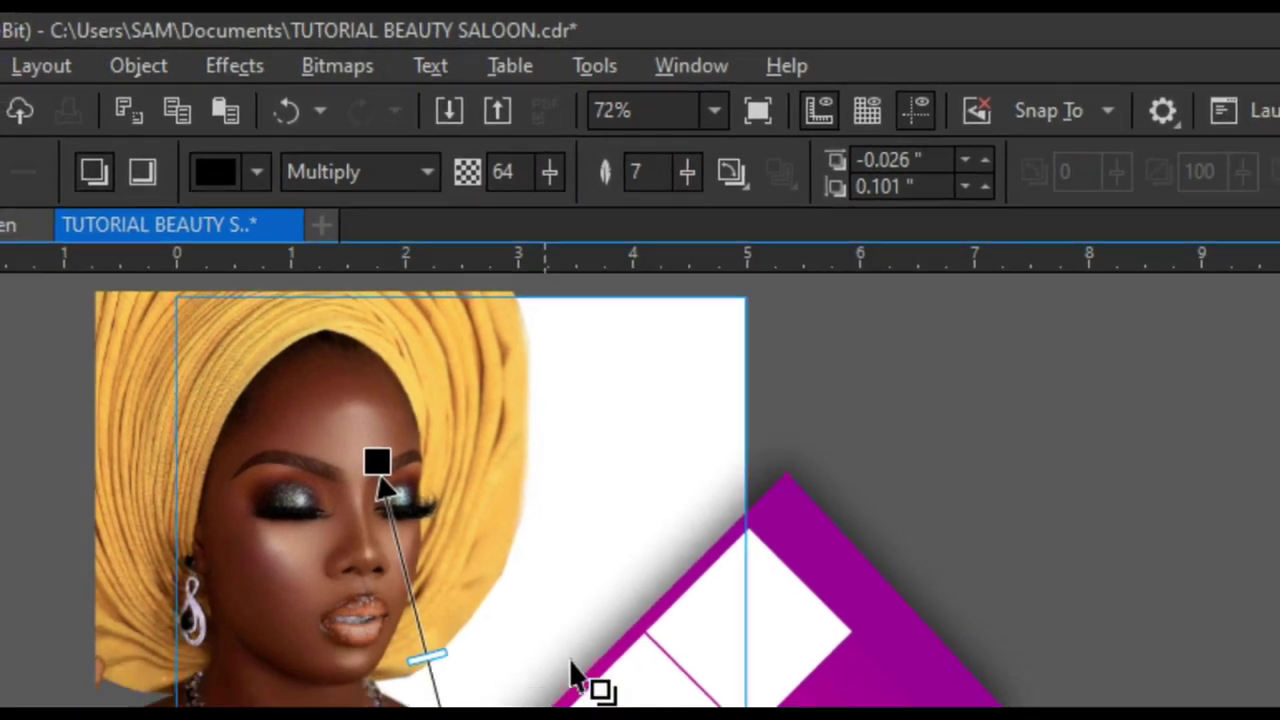
{"action": "scroll", "coordinate": [584, 717], "scroll_direction": "down", "scroll_amount": 1}
{"action": "left_click", "coordinate": [72, 191]}
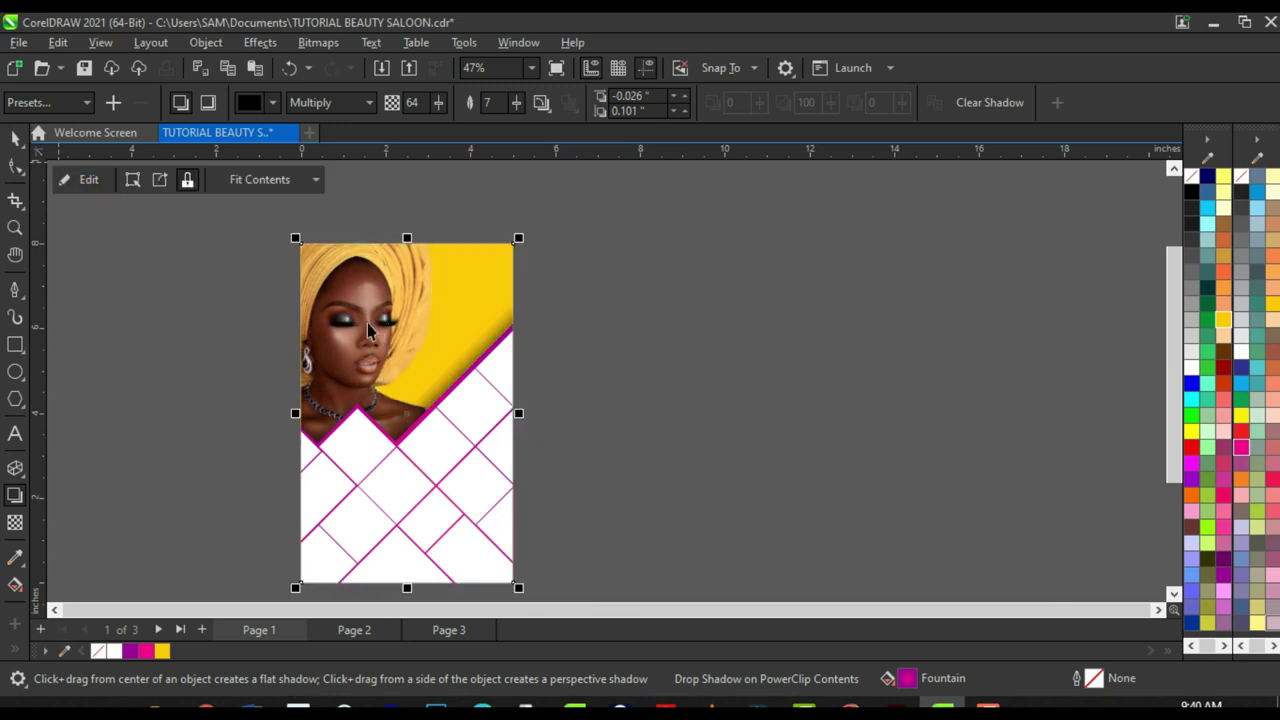
{"action": "scroll", "coordinate": [365, 366], "scroll_direction": "up", "scroll_amount": 1}
{"action": "key", "text": "space"}
{"action": "scroll", "coordinate": [443, 309], "scroll_direction": "down", "scroll_amount": 3}
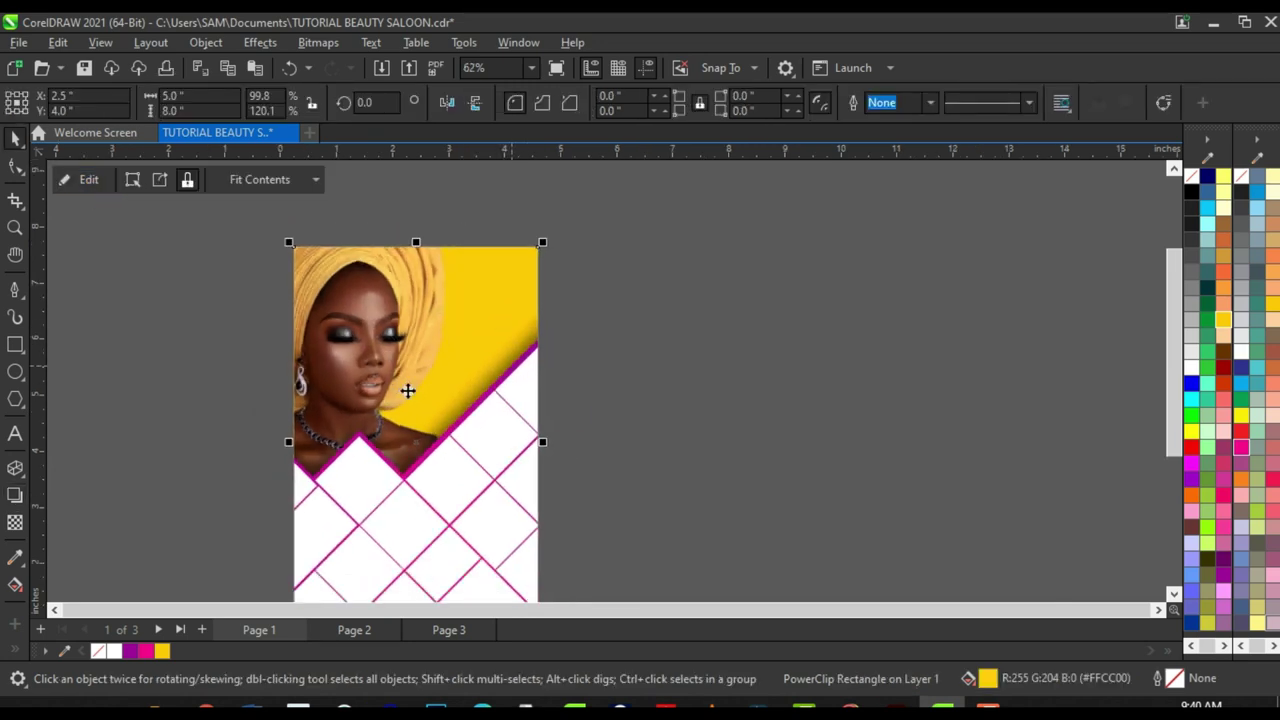
{"action": "scroll", "coordinate": [496, 482], "scroll_direction": "up", "scroll_amount": 2}
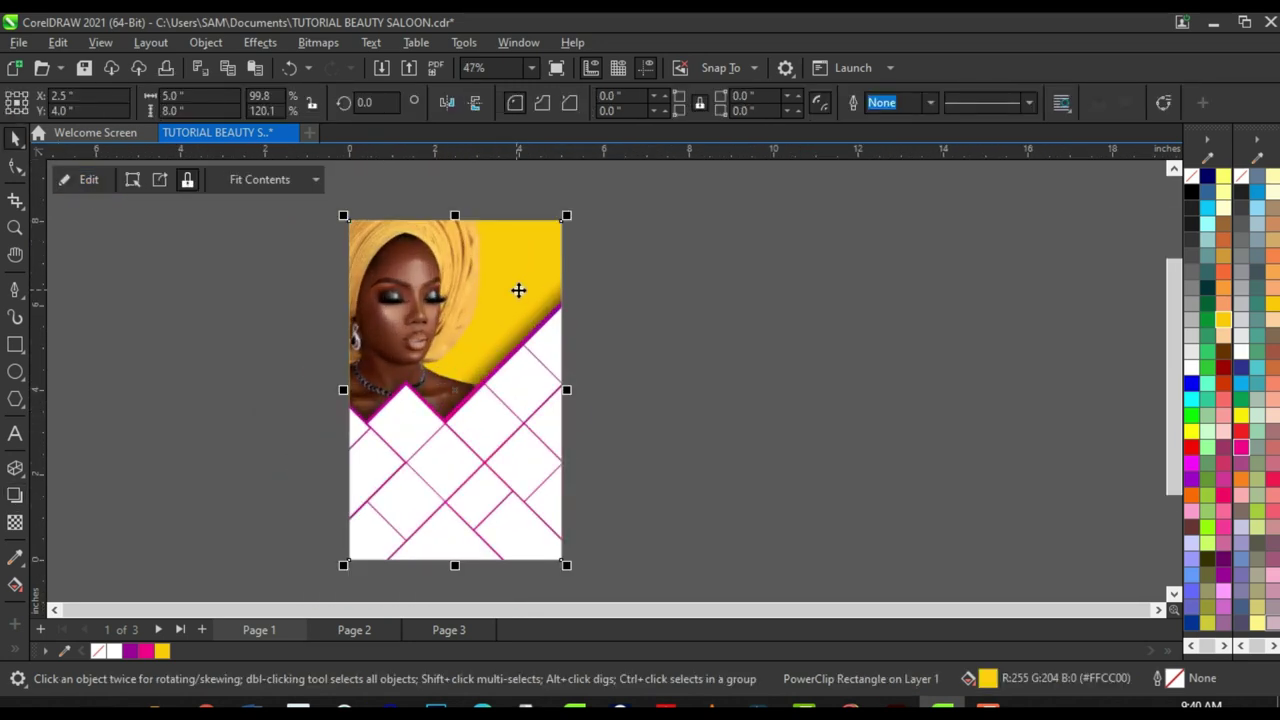
{"action": "left_click", "coordinate": [671, 305]}
Step: Start a line of artistic text in the empty area beside the flyer's upper half
{"action": "scroll", "coordinate": [486, 285], "scroll_direction": "up", "scroll_amount": 1}
{"action": "scroll", "coordinate": [486, 285], "scroll_direction": "down", "scroll_amount": 2}
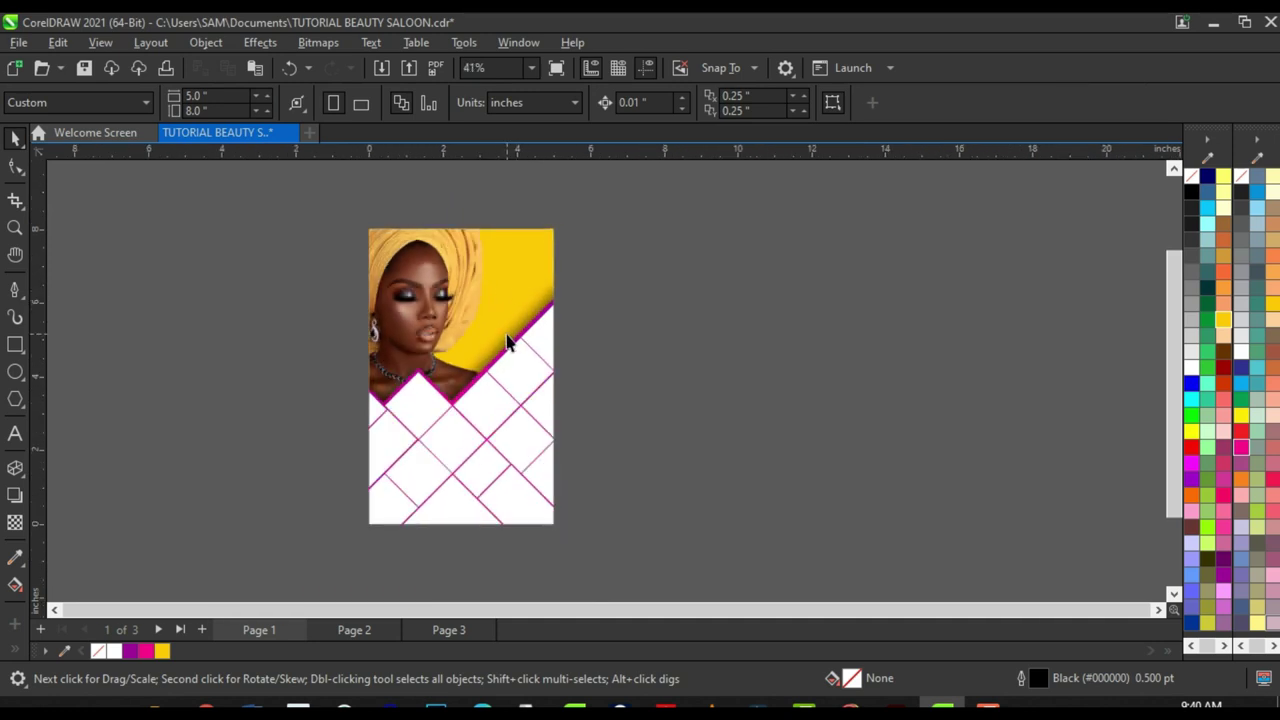
{"action": "scroll", "coordinate": [511, 275], "scroll_direction": "up", "scroll_amount": 1}
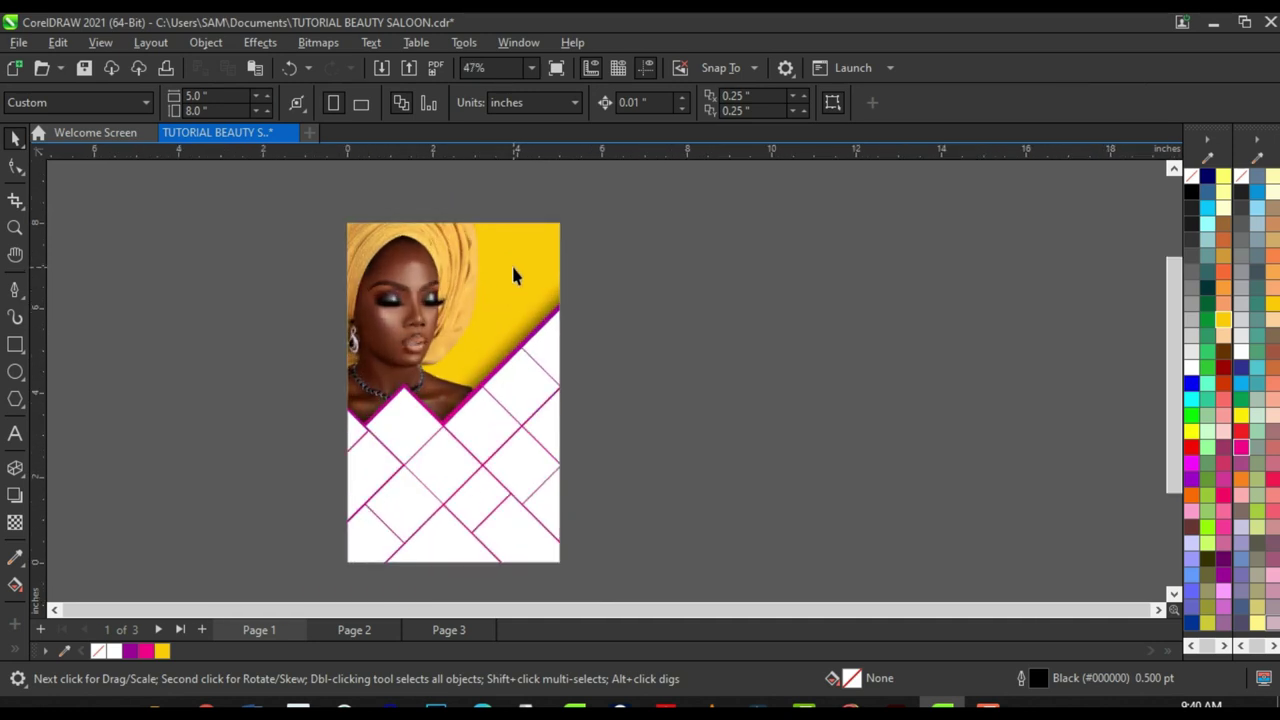
{"action": "scroll", "coordinate": [513, 274], "scroll_direction": "up", "scroll_amount": 2}
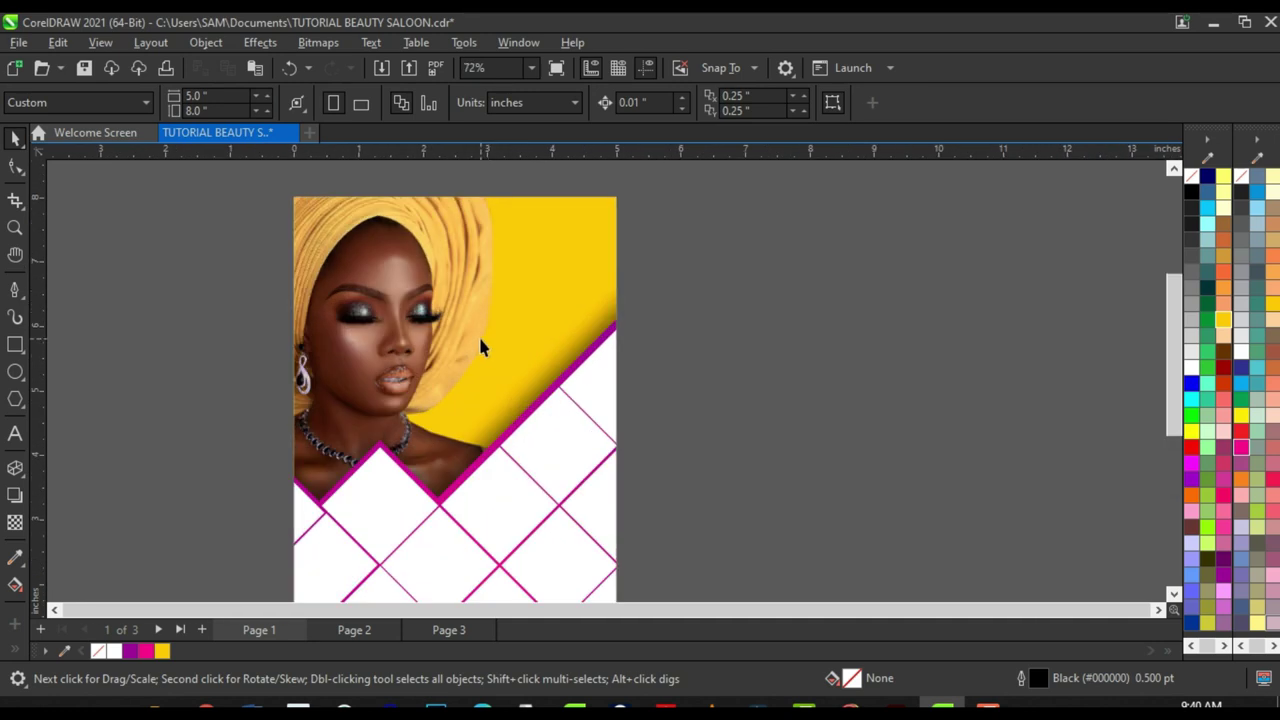
{"action": "left_click", "coordinate": [15, 435]}
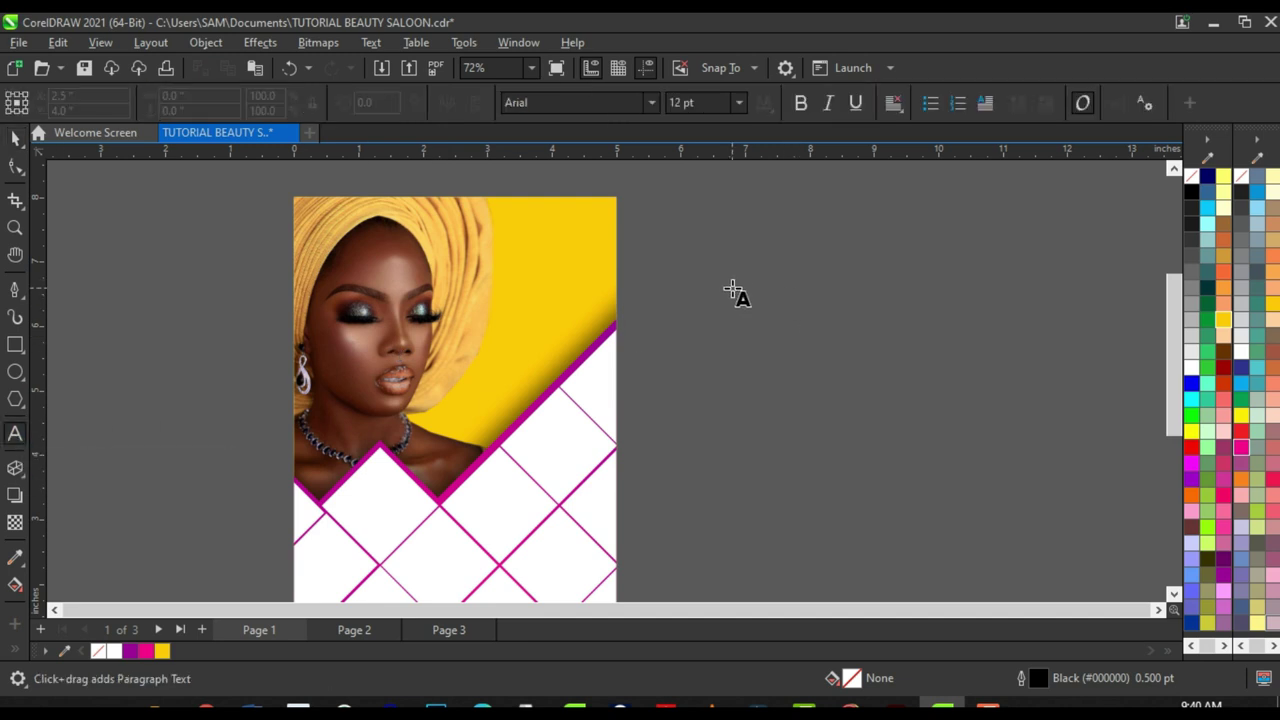
{"action": "left_click", "coordinate": [732, 285]}
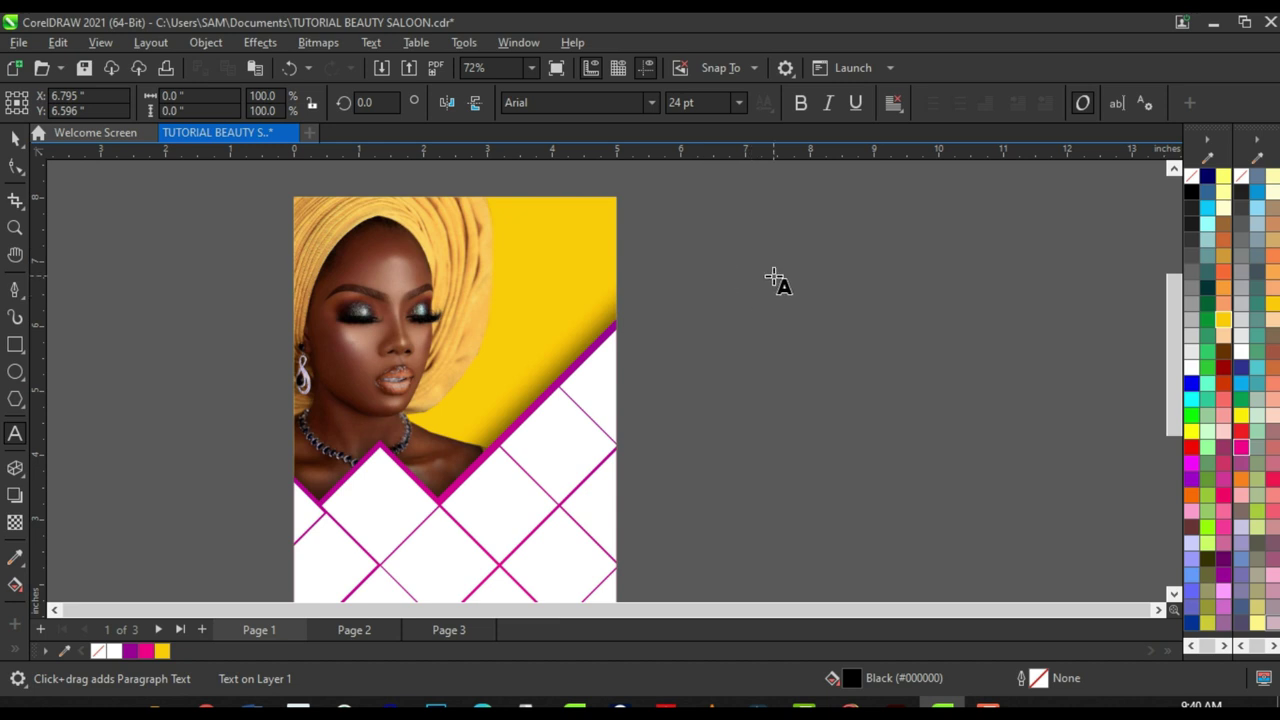
Step: Add a four-line artistic text reading LIMBO, GODDESS, BEAUTY, PLUS in the empty area beside the page
{"action": "type", "text": "LIMBO"}
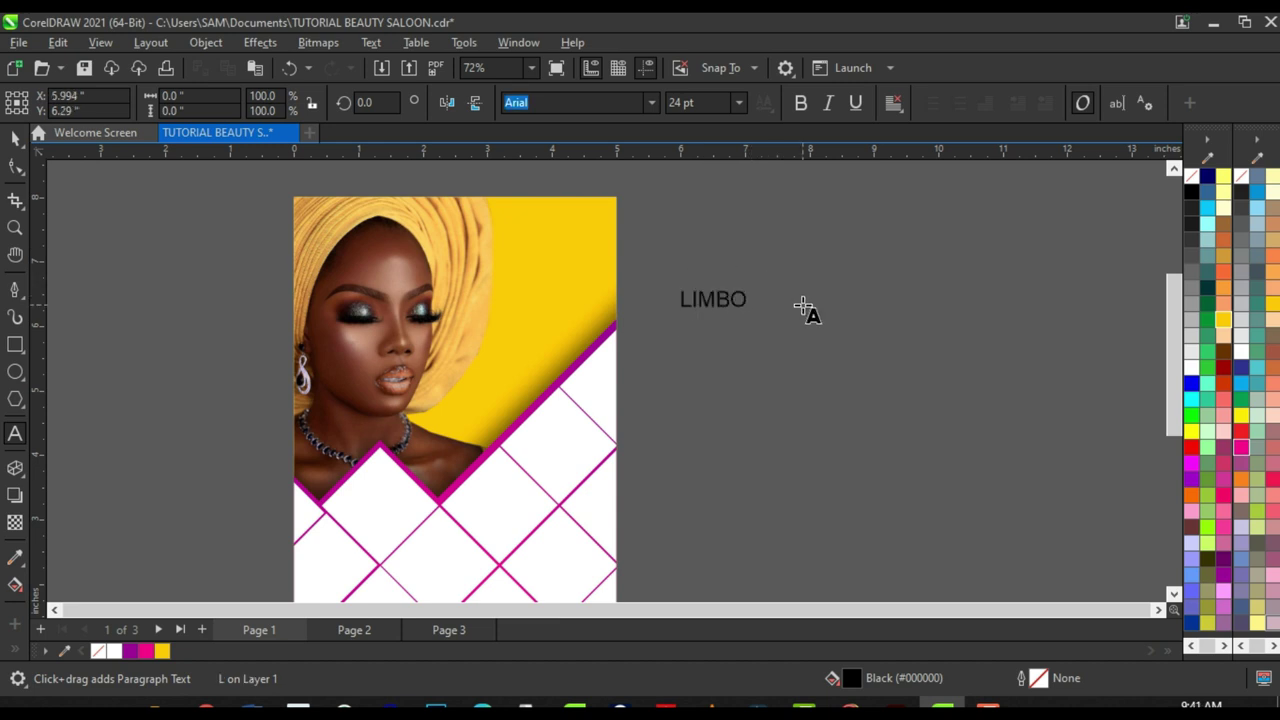
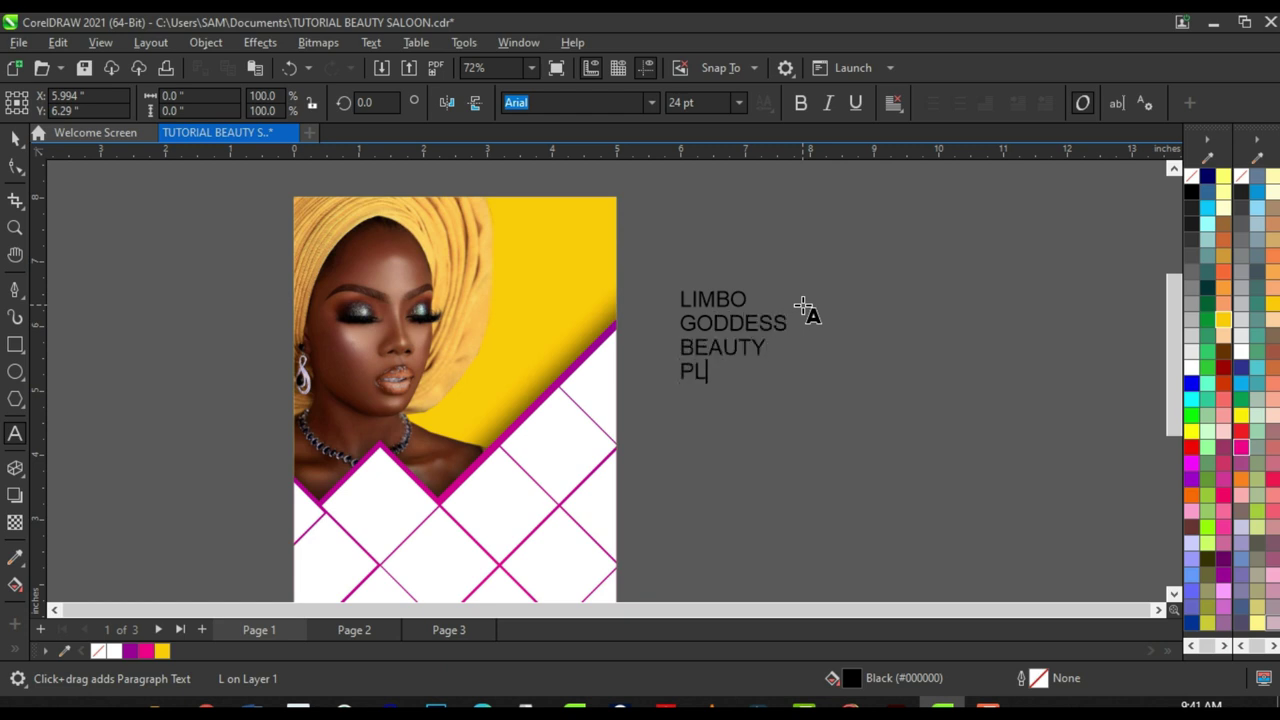
{"action": "type", "text": "US"}
{"action": "key", "text": "Escape"}
{"action": "scroll", "coordinate": [750, 322], "scroll_direction": "up", "scroll_amount": 1}
{"action": "left_click", "coordinate": [12, 140]}
{"action": "scroll", "coordinate": [851, 334], "scroll_direction": "up", "scroll_amount": 2}
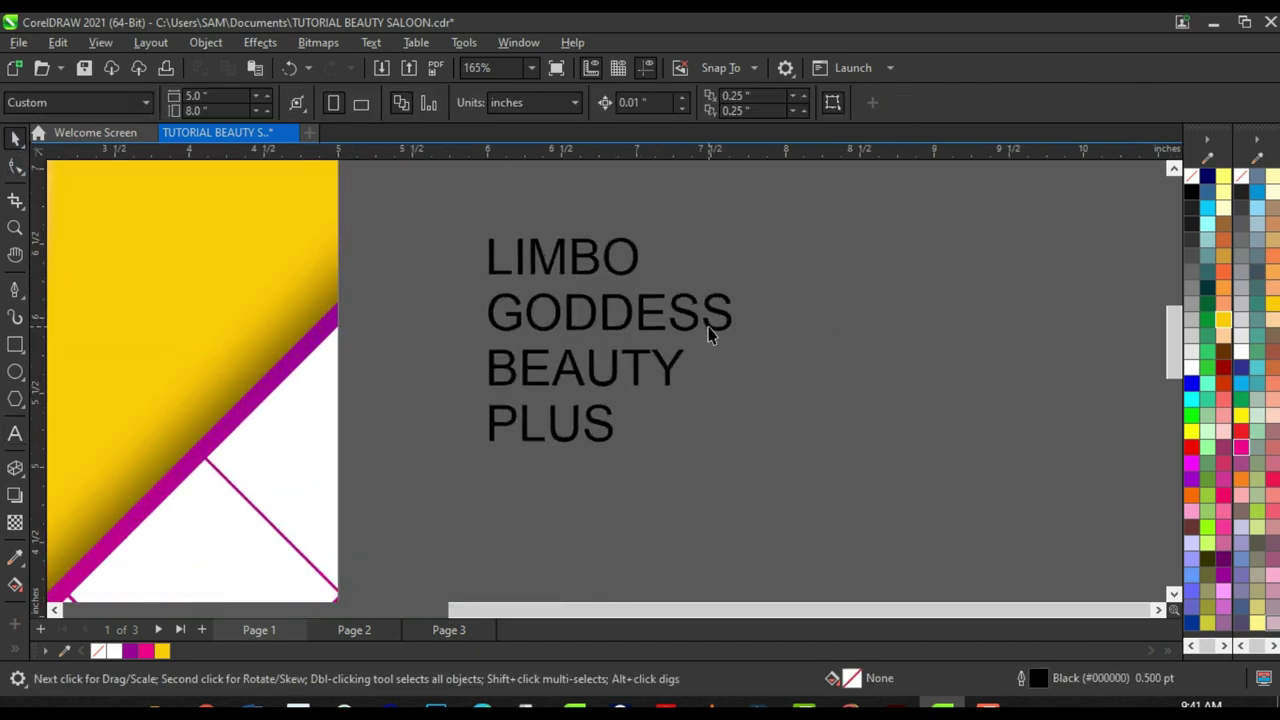
Step: Set the heading text's font to MADE TOMMY in the Black weight
{"action": "left_click", "coordinate": [690, 322]}
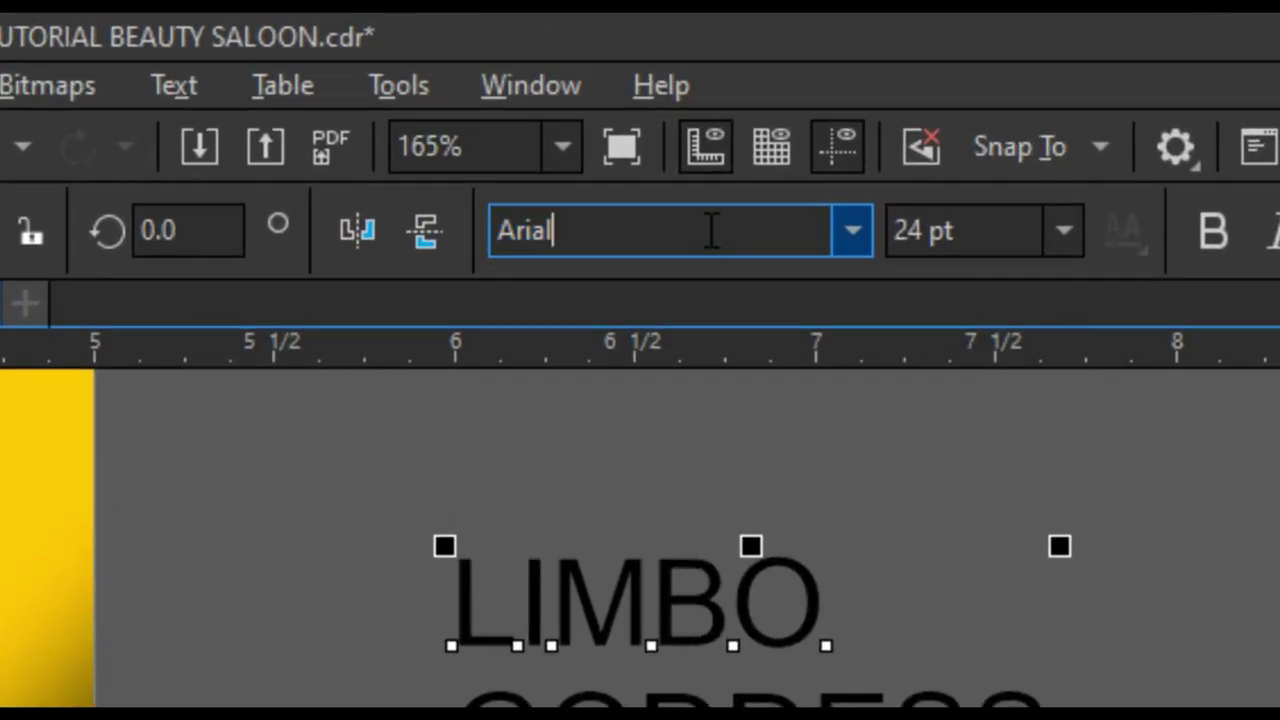
{"action": "left_click", "coordinate": [593, 102]}
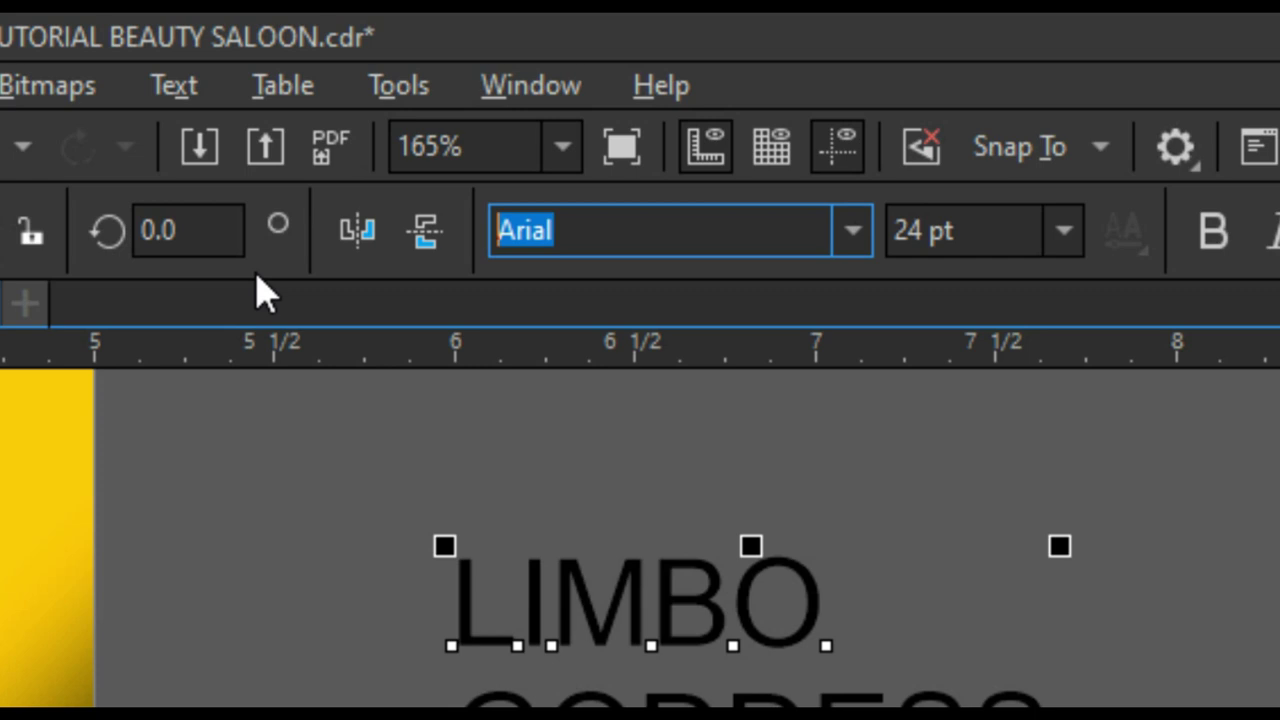
{"action": "type", "text": "M"}
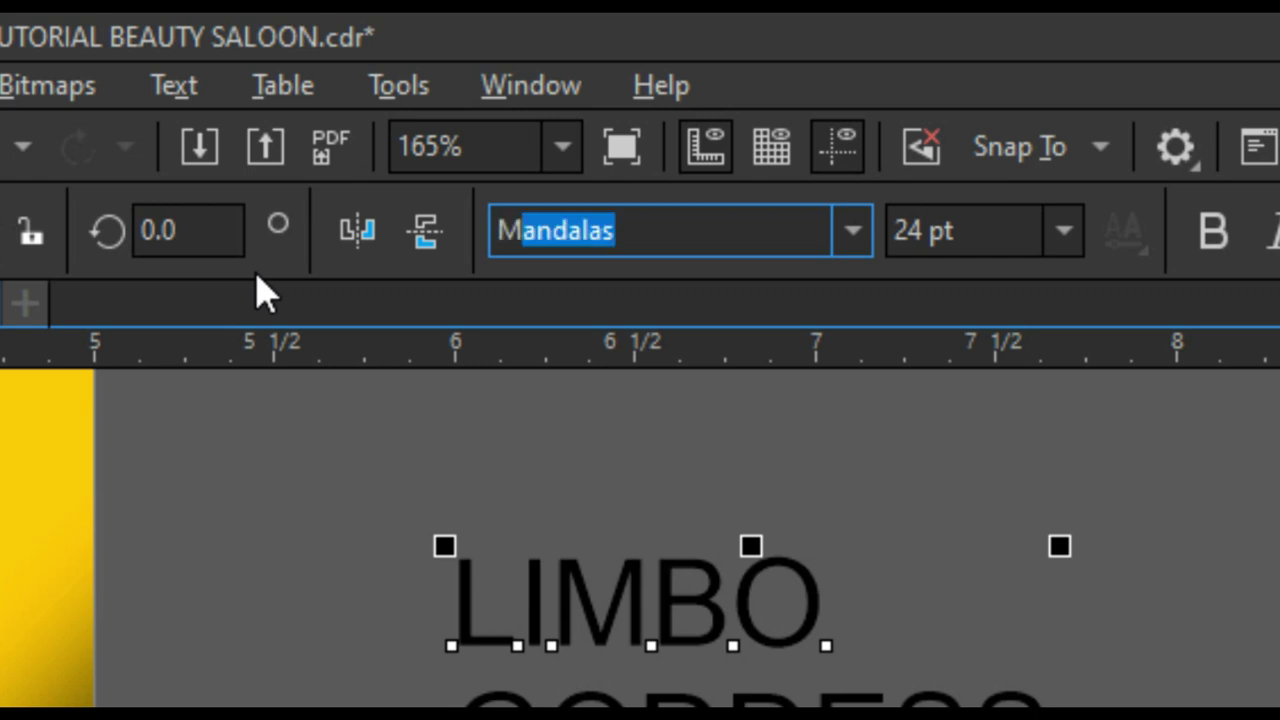
{"action": "type", "text": "ADE TO"}
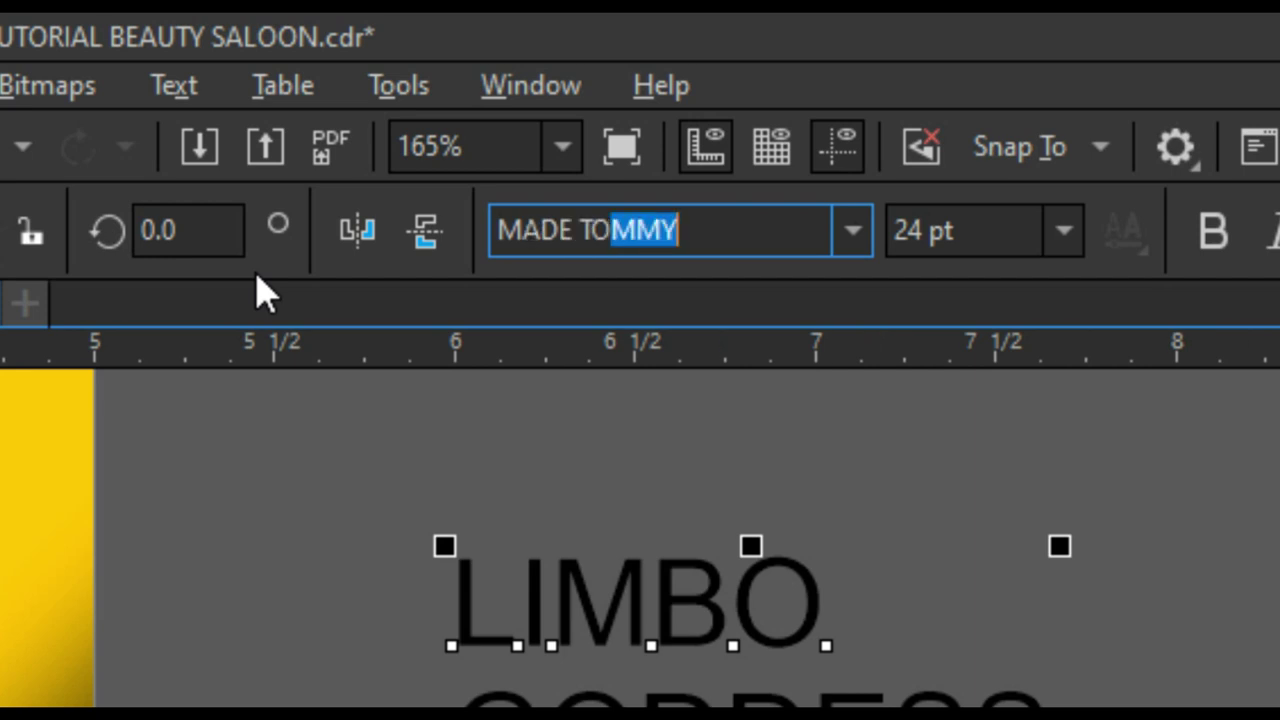
{"action": "key", "text": "Return"}
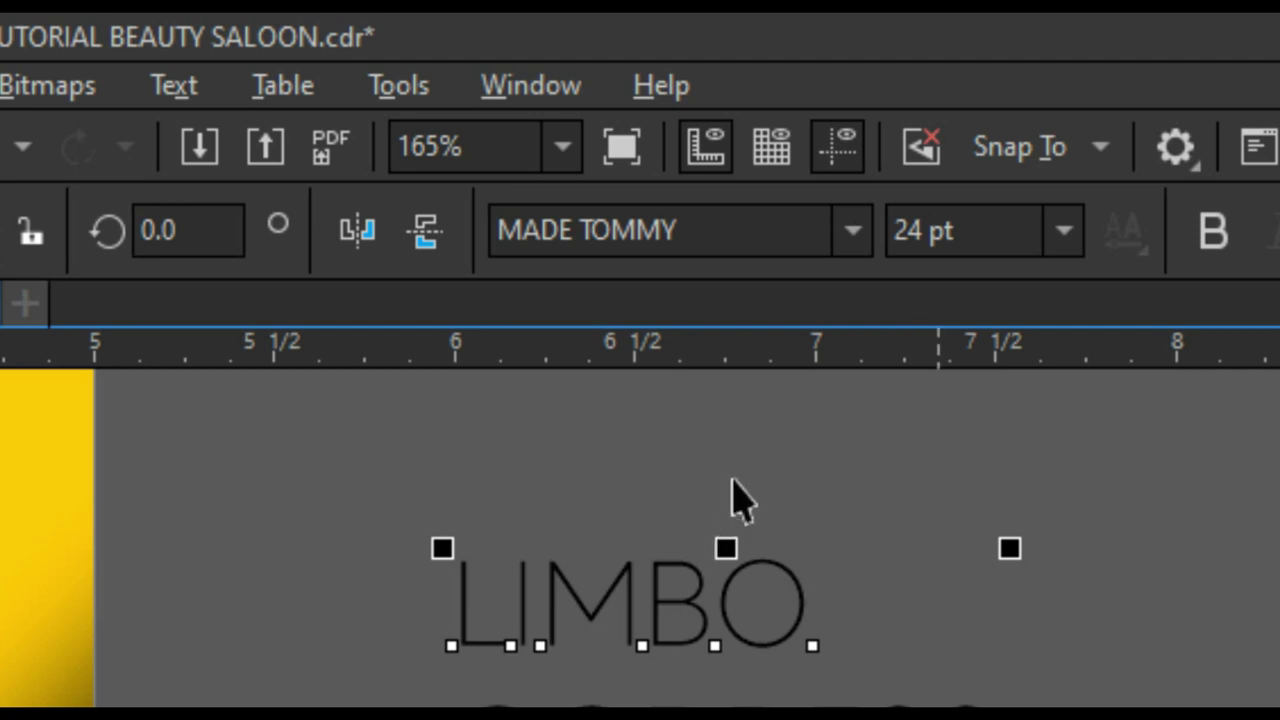
{"action": "left_click", "coordinate": [852, 232]}
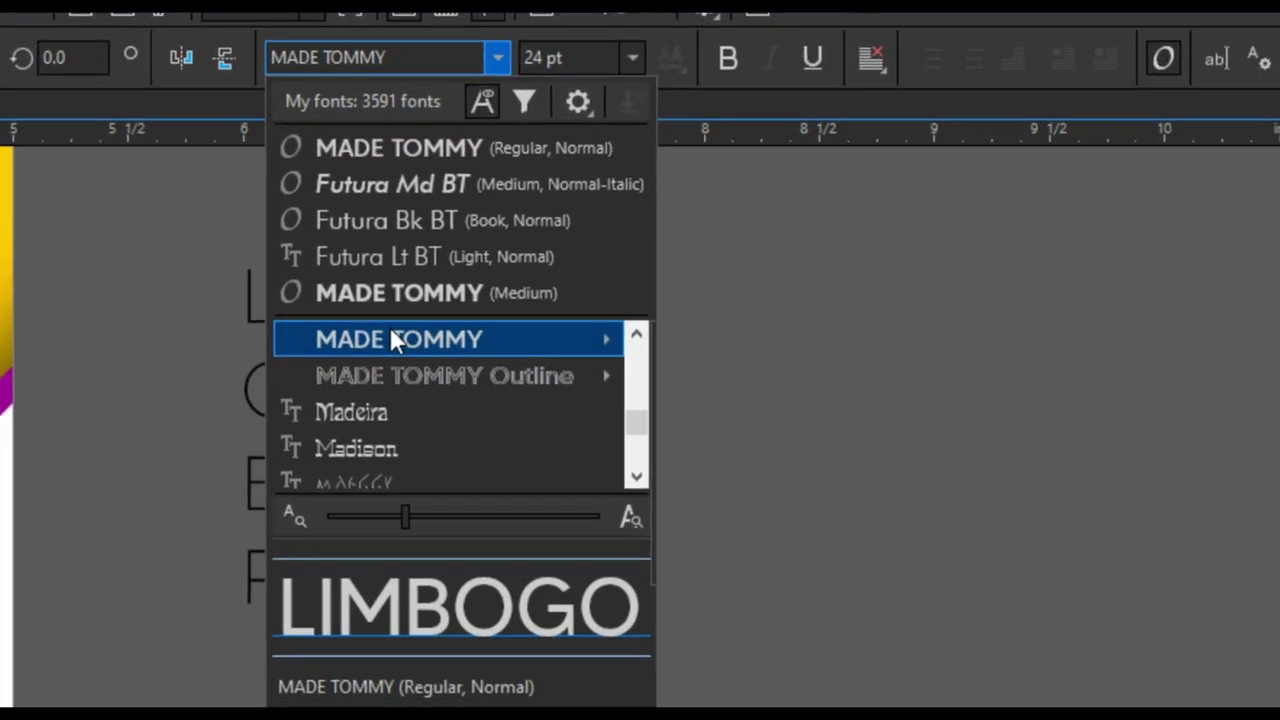
{"action": "mouse_move", "coordinate": [391, 330]}
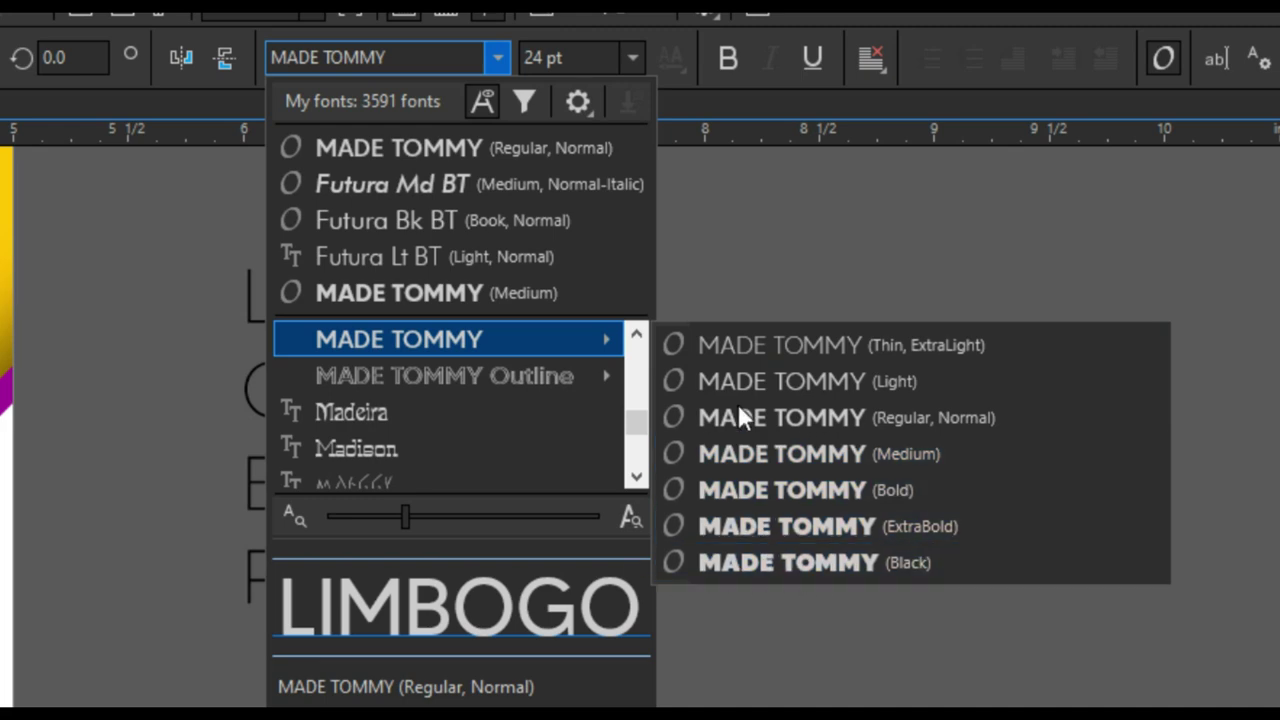
{"action": "left_click", "coordinate": [748, 575]}
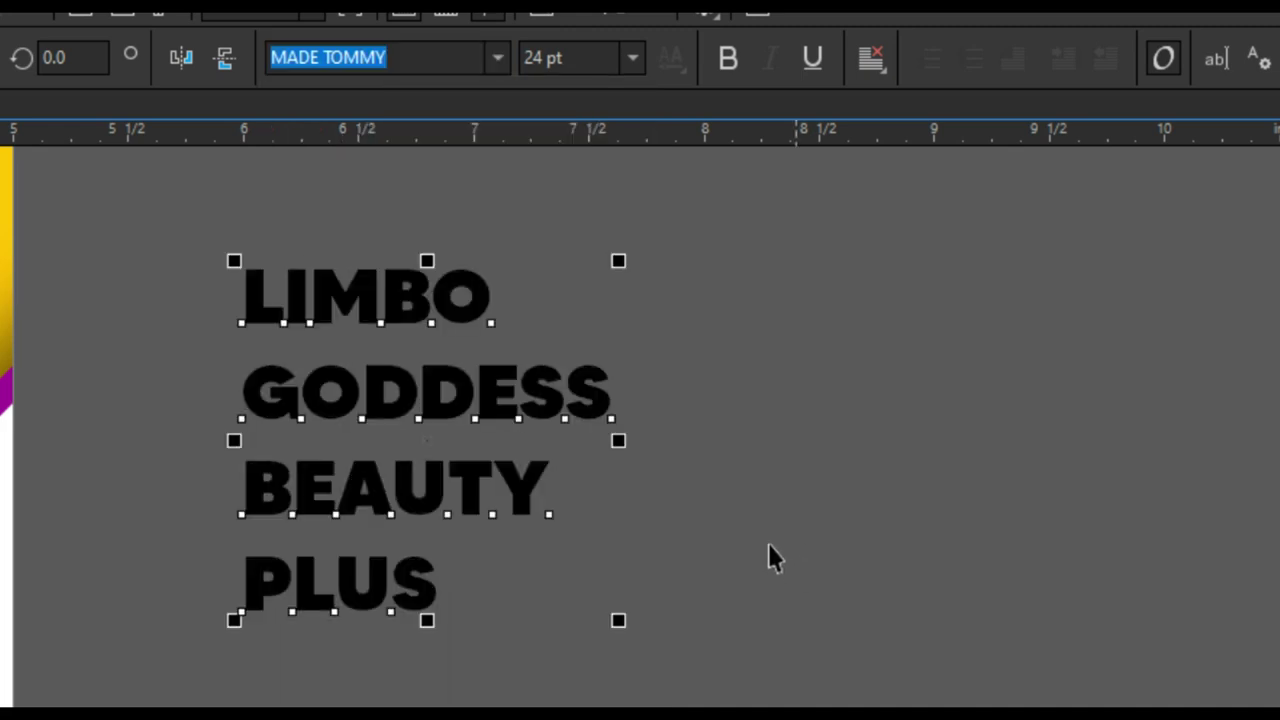
{"action": "scroll", "coordinate": [586, 366], "scroll_direction": "down", "scroll_amount": 2}
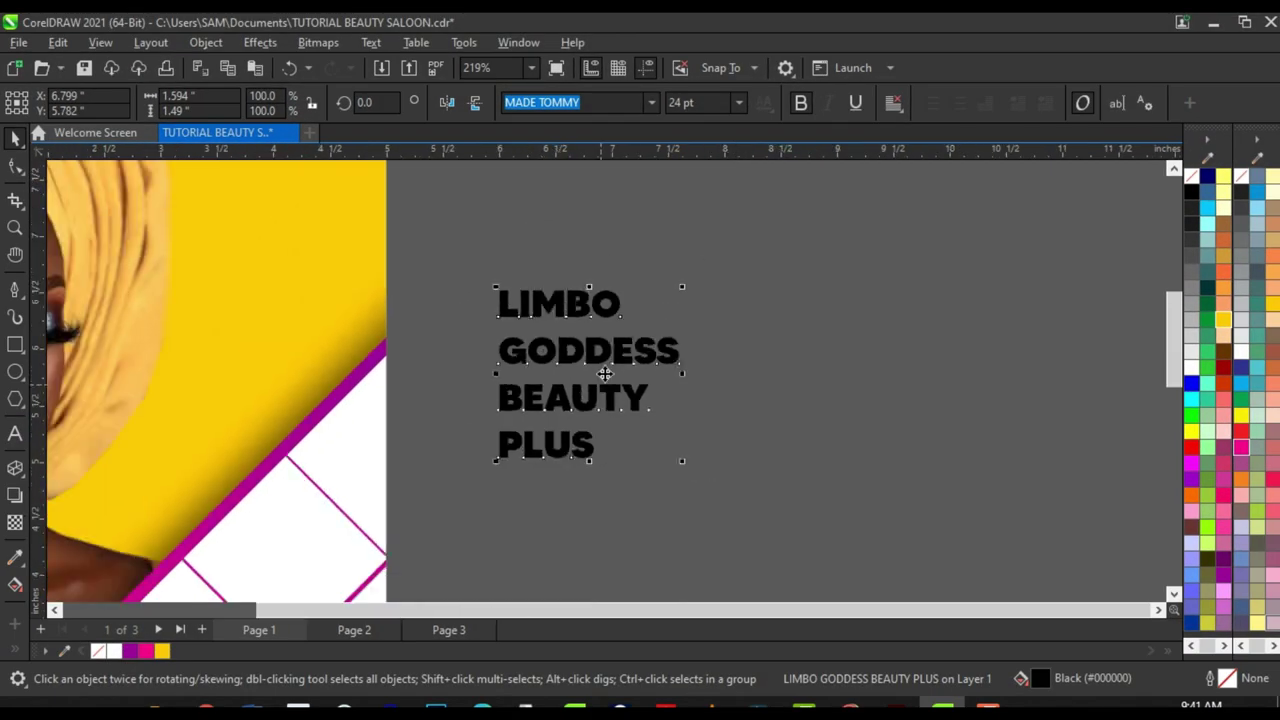
Step: Tighten the line spacing of the four-line heading with the Shape tool so the lines sit close together
{"action": "scroll", "coordinate": [655, 346], "scroll_direction": "up", "scroll_amount": 1}
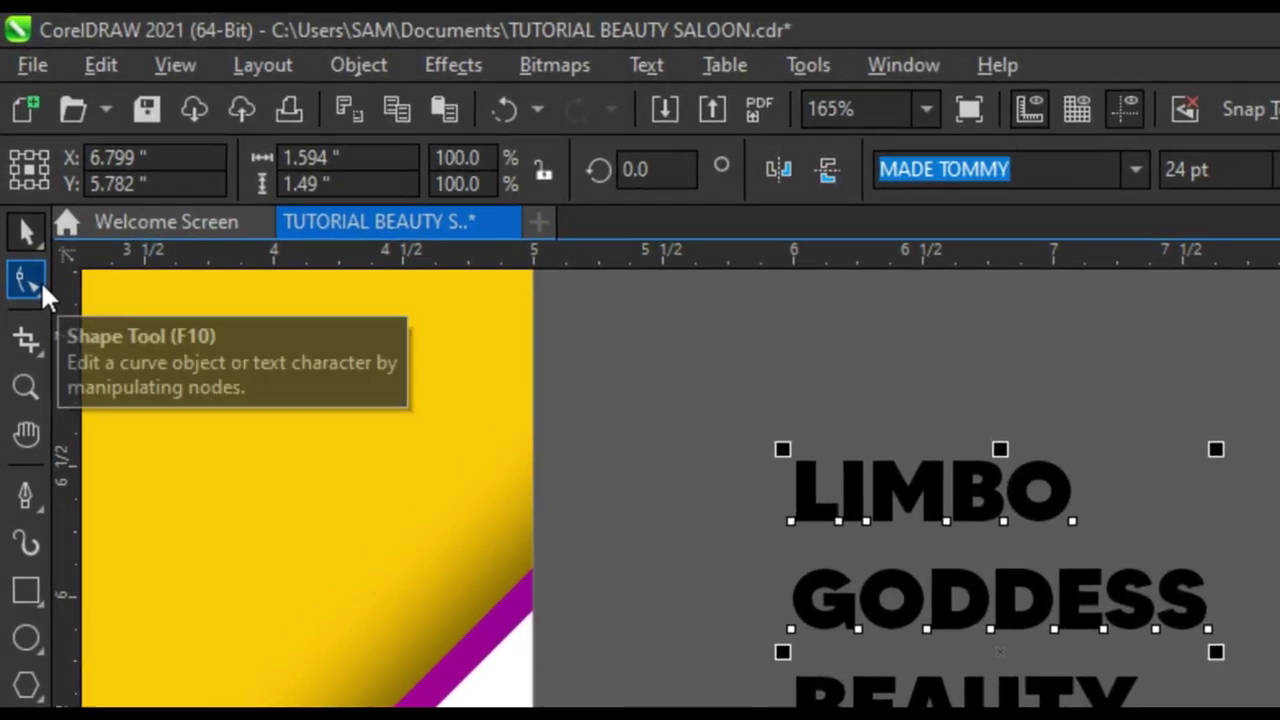
{"action": "left_click", "coordinate": [16, 167]}
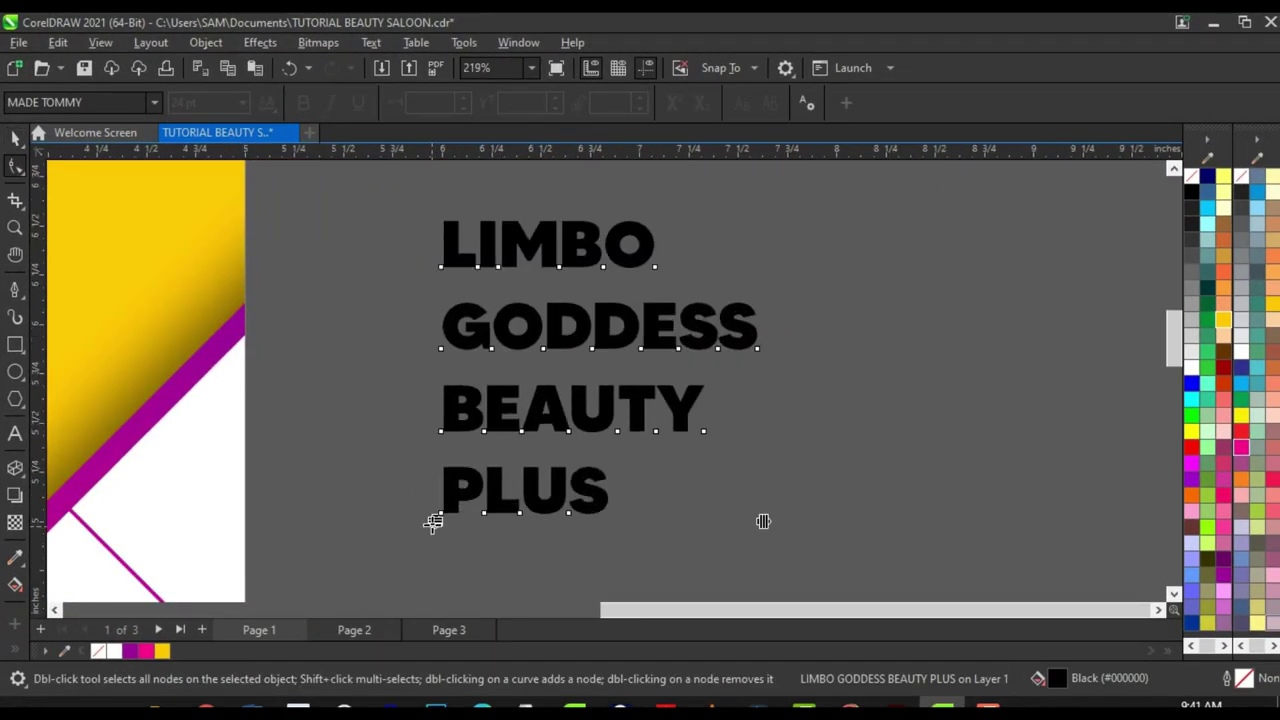
{"action": "left_click_drag", "start_coordinate": [432, 521], "coordinate": [465, 432]}
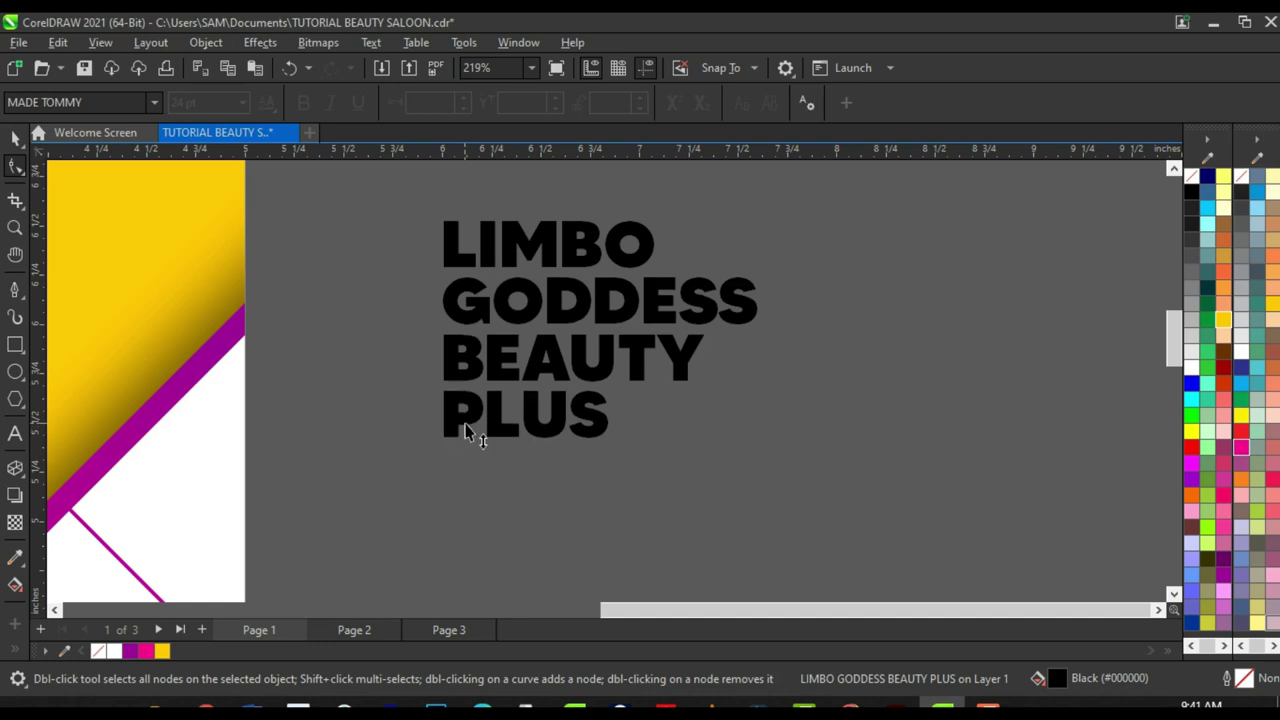
{"action": "scroll", "coordinate": [528, 405], "scroll_direction": "down", "scroll_amount": 1}
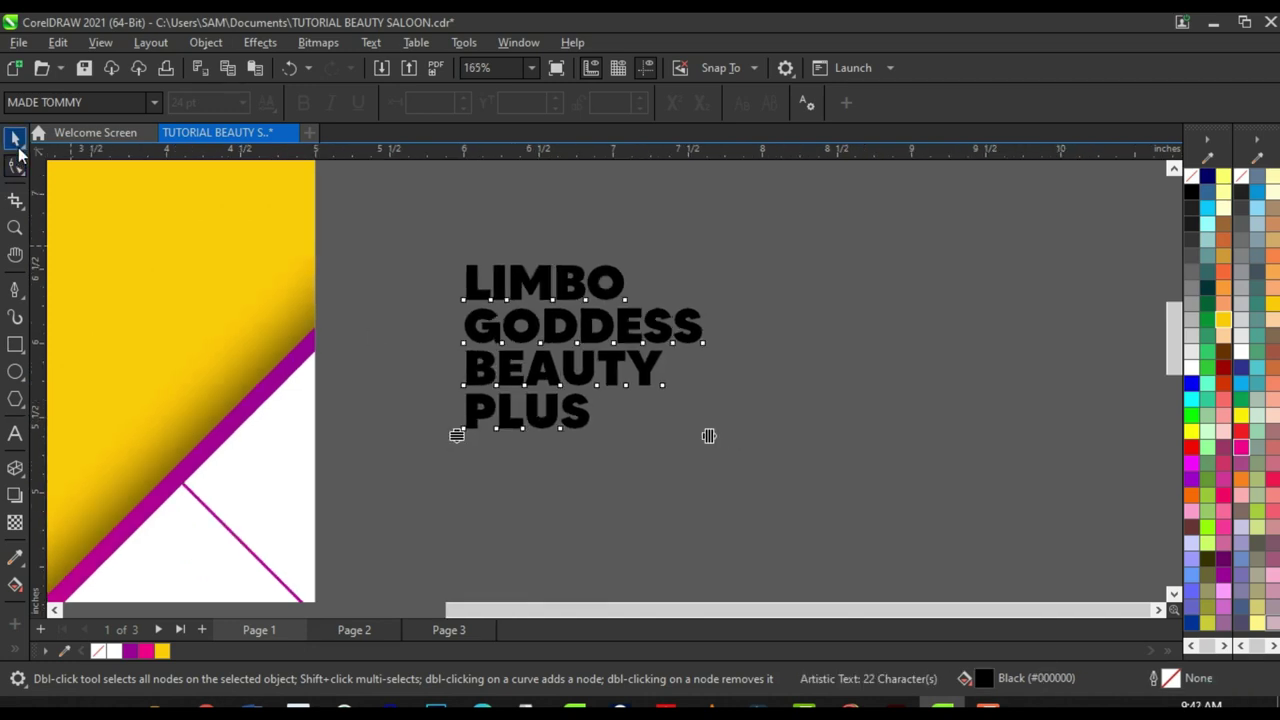
Step: Fill the heading text with the deep violet used in the design's diagonal stripes
{"action": "left_click", "coordinate": [16, 139]}
{"action": "scroll", "coordinate": [610, 430], "scroll_direction": "up", "scroll_amount": 1}
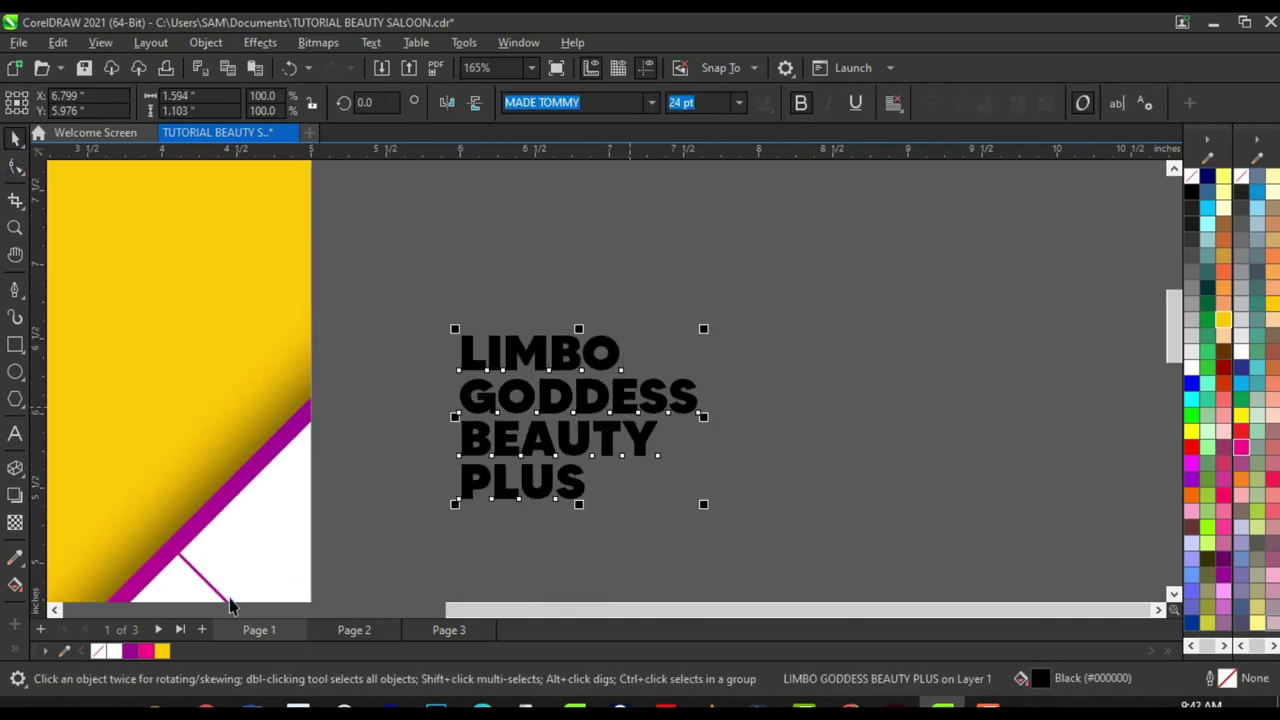
{"action": "left_click", "coordinate": [136, 653]}
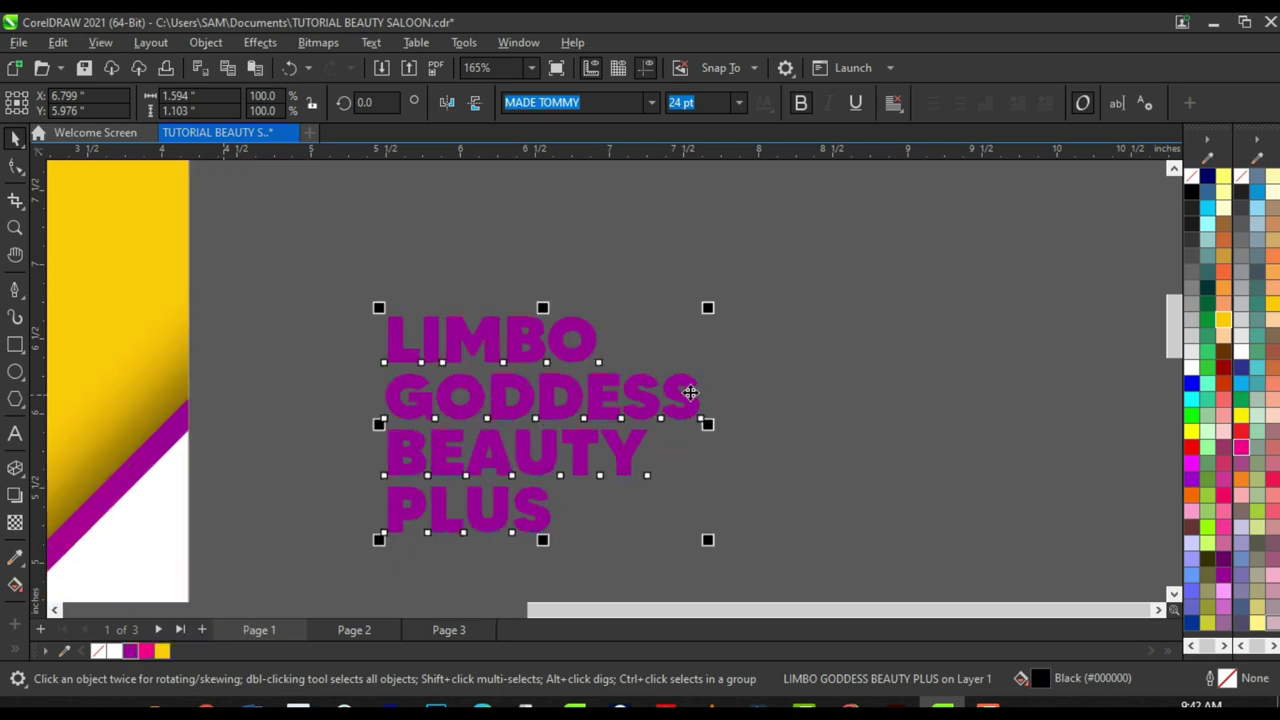
Step: Move the heading onto the yellow area beside the headwrap and enlarge it to about 1.76 inches wide
{"action": "scroll", "coordinate": [671, 391], "scroll_direction": "down", "scroll_amount": 5}
{"action": "scroll", "coordinate": [522, 413], "scroll_direction": "up", "scroll_amount": 1}
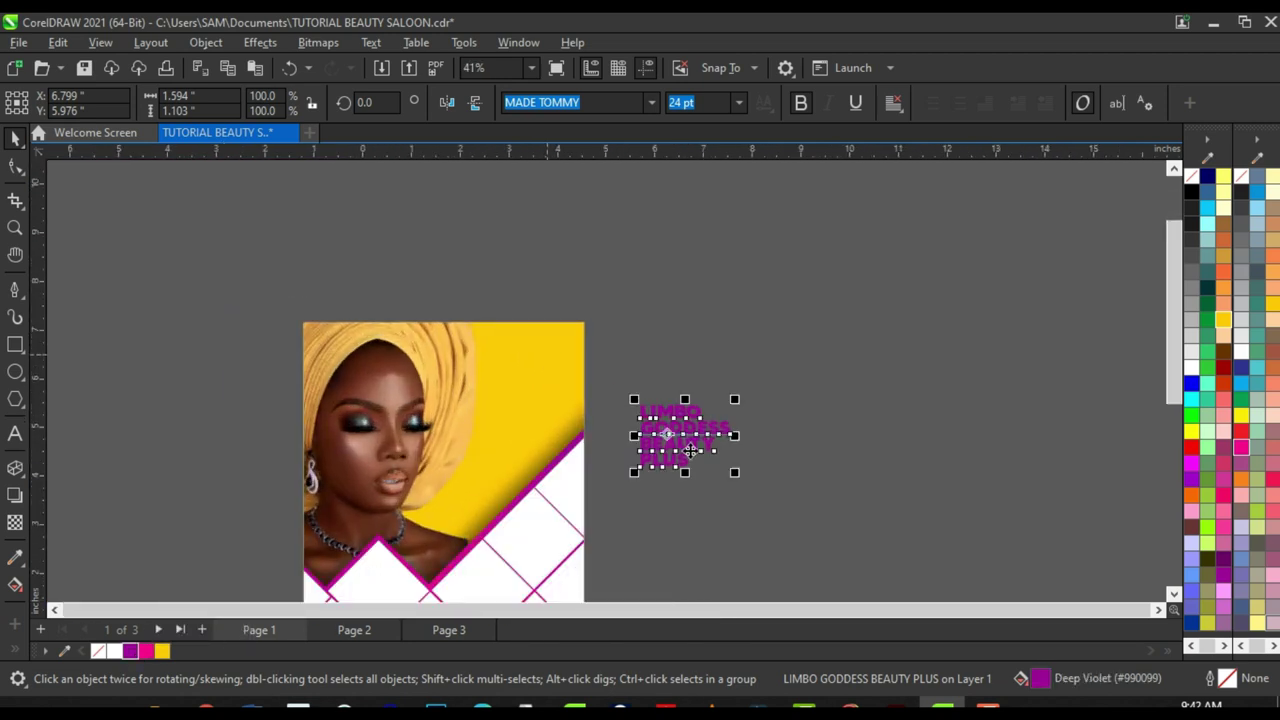
{"action": "left_click_drag", "start_coordinate": [650, 440], "coordinate": [491, 380]}
{"action": "scroll", "coordinate": [585, 443], "scroll_direction": "up", "scroll_amount": 2}
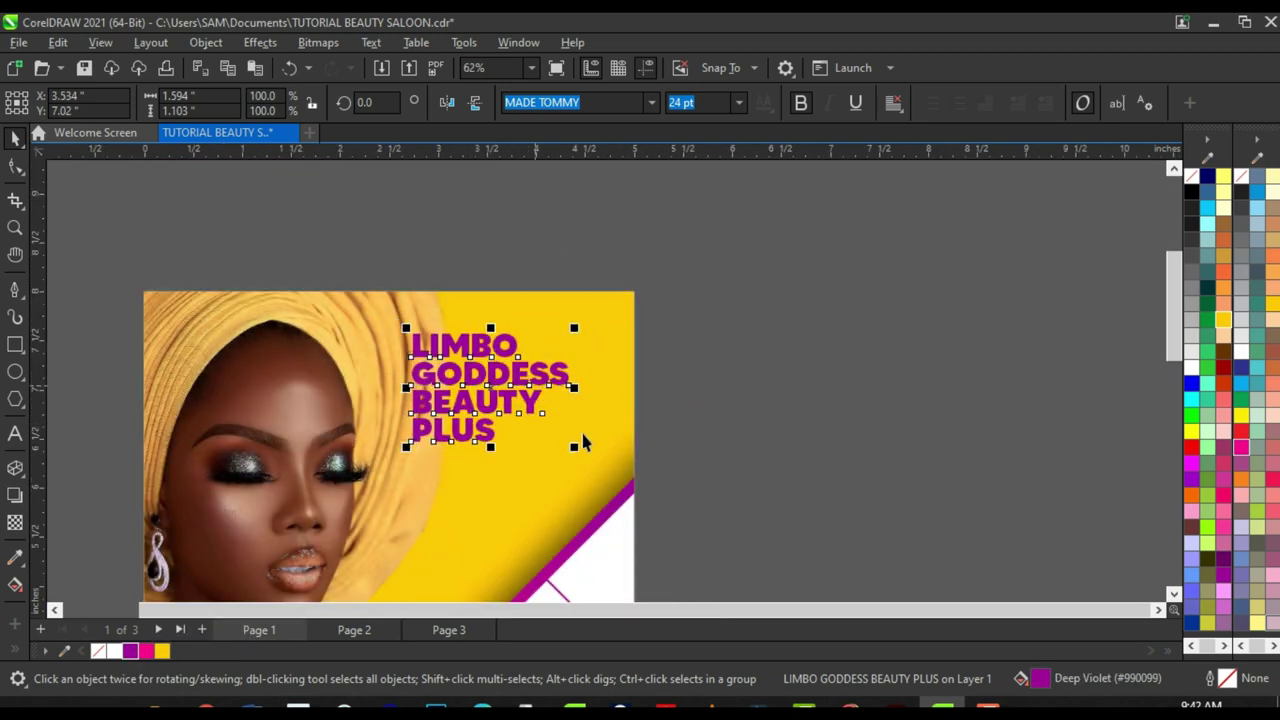
{"action": "left_click_drag", "start_coordinate": [575, 452], "coordinate": [590, 461]}
{"action": "scroll", "coordinate": [502, 360], "scroll_direction": "up", "scroll_amount": 2}
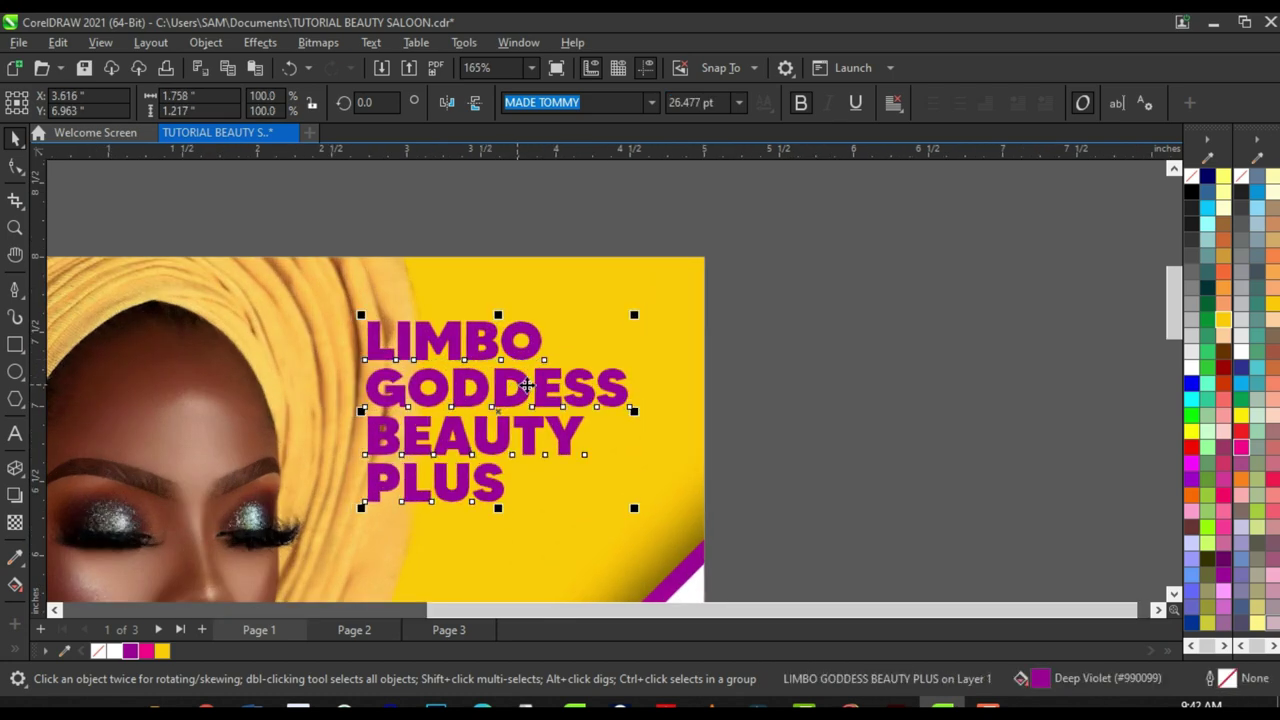
{"action": "left_click_drag", "start_coordinate": [548, 374], "coordinate": [546, 375]}
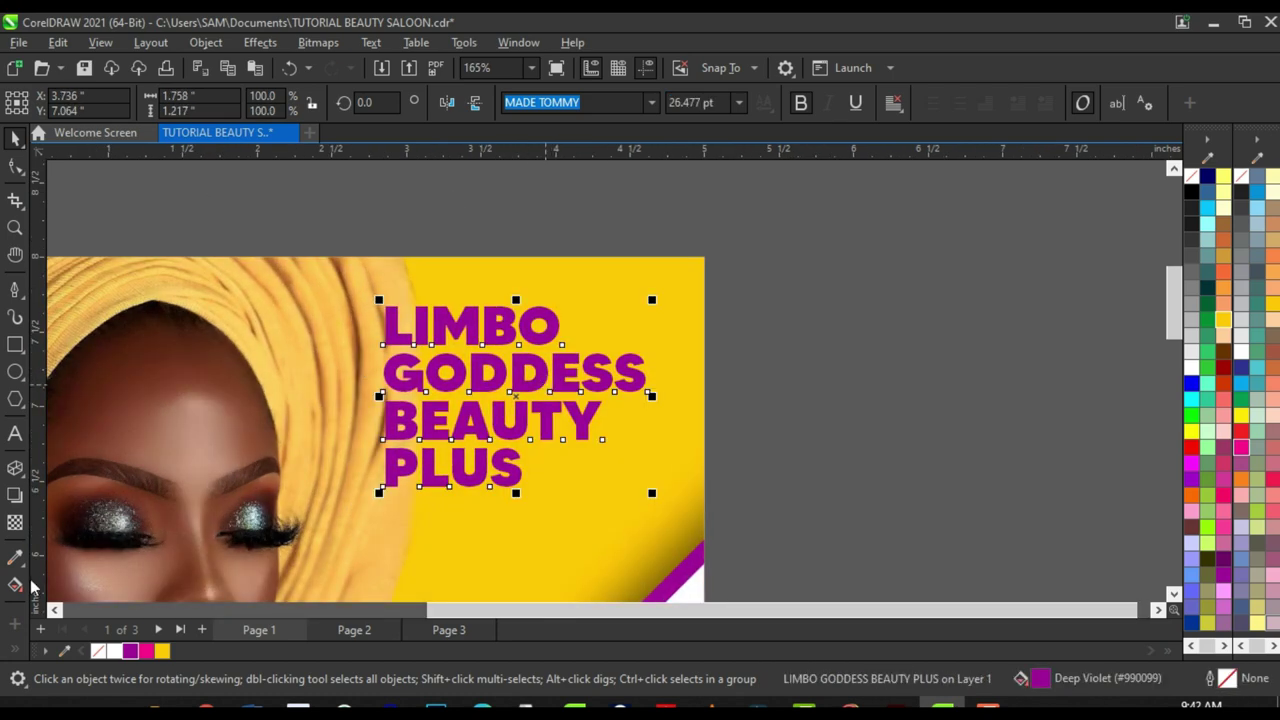
Step: Apply a linear fountain fill to the heading, running diagonally from violet at the lower-left letters to black at the upper right
{"action": "left_click", "coordinate": [16, 587]}
{"action": "left_click_drag", "start_coordinate": [457, 474], "coordinate": [692, 305]}
{"action": "left_click_drag", "start_coordinate": [1191, 191], "coordinate": [710, 303]}
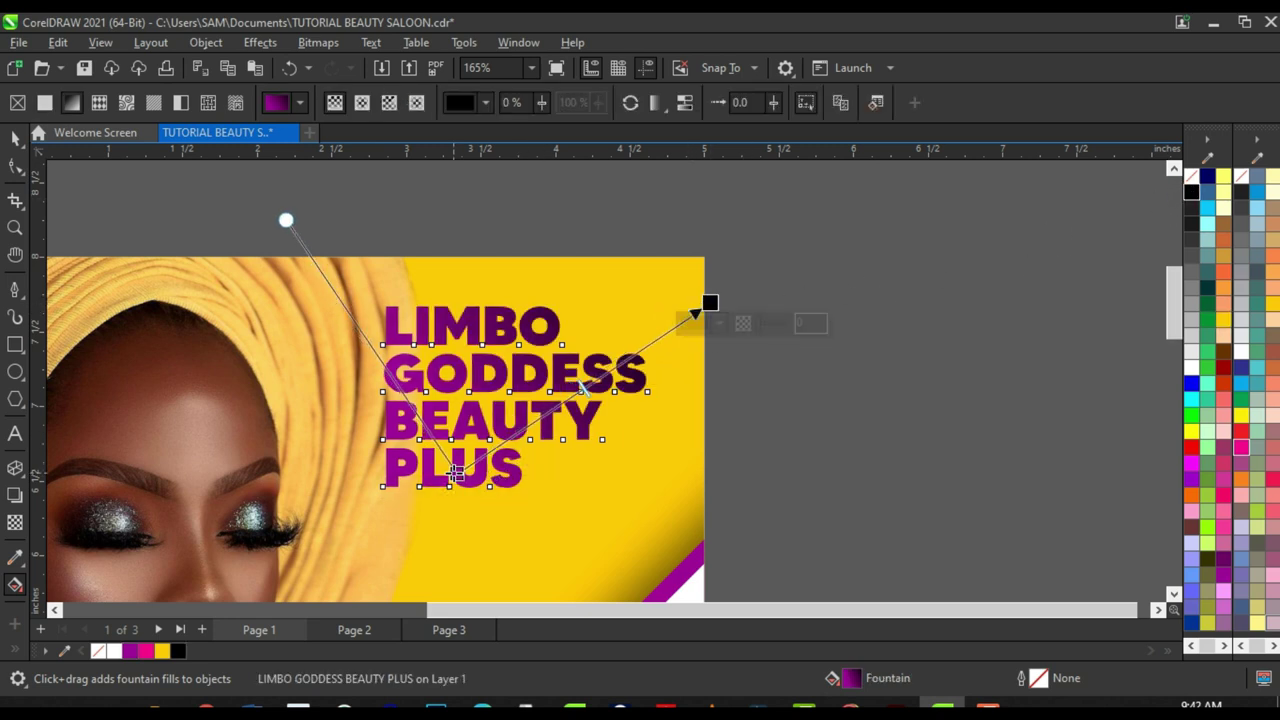
{"action": "left_click_drag", "start_coordinate": [457, 474], "coordinate": [439, 479]}
{"action": "scroll", "coordinate": [443, 370], "scroll_direction": "down", "scroll_amount": 2}
{"action": "scroll", "coordinate": [523, 380], "scroll_direction": "up", "scroll_amount": 1}
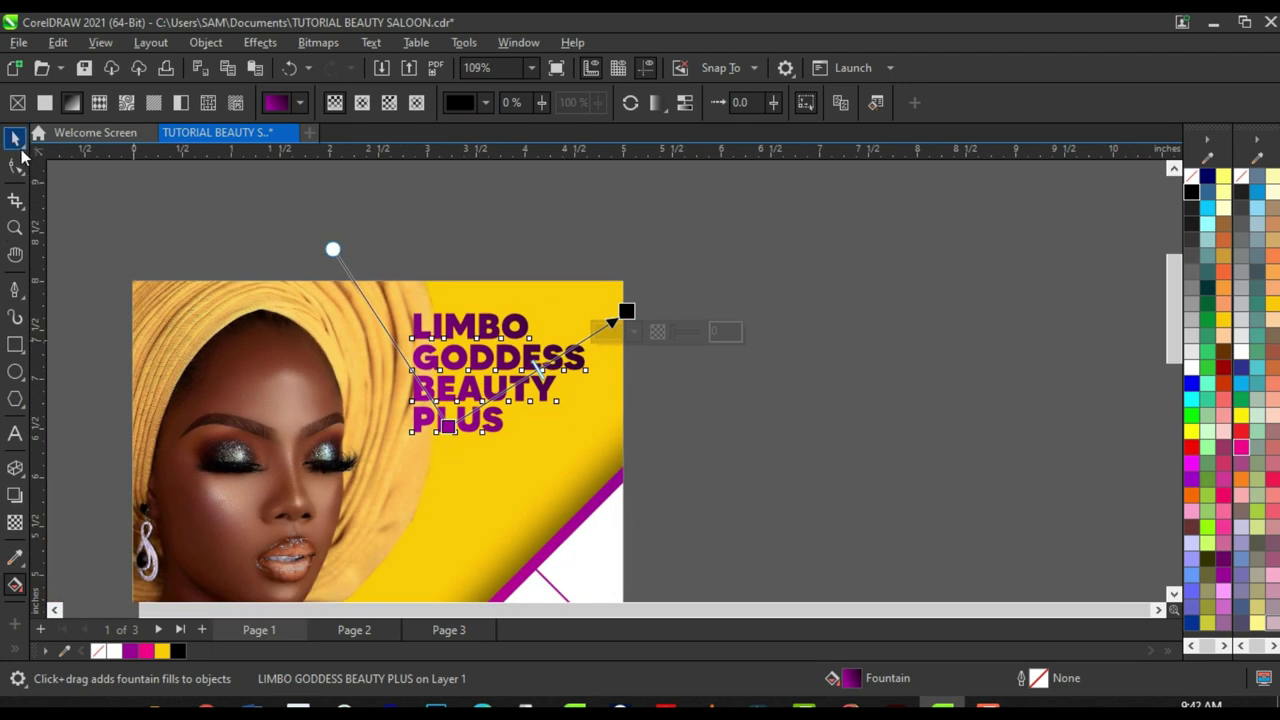
Step: Set the heading text's outline color to white
{"action": "left_click", "coordinate": [18, 143]}
{"action": "scroll", "coordinate": [508, 364], "scroll_direction": "up", "scroll_amount": 1}
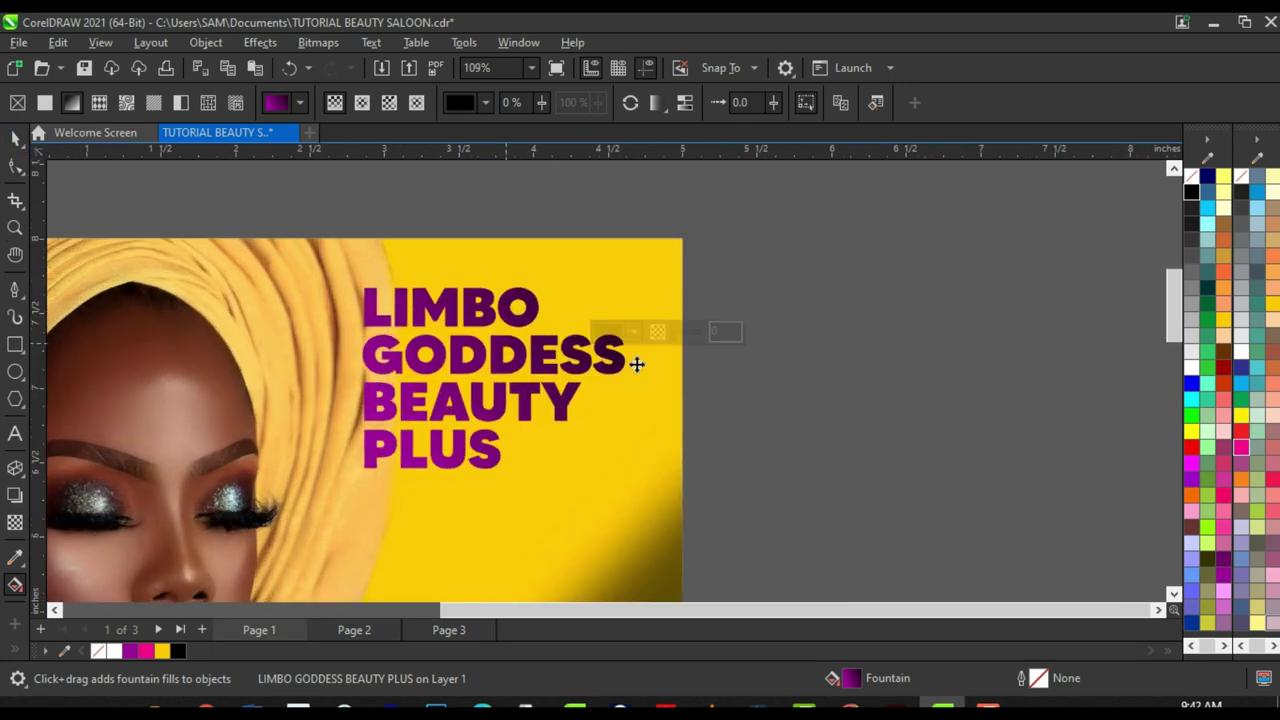
{"action": "right_click", "coordinate": [1191, 369]}
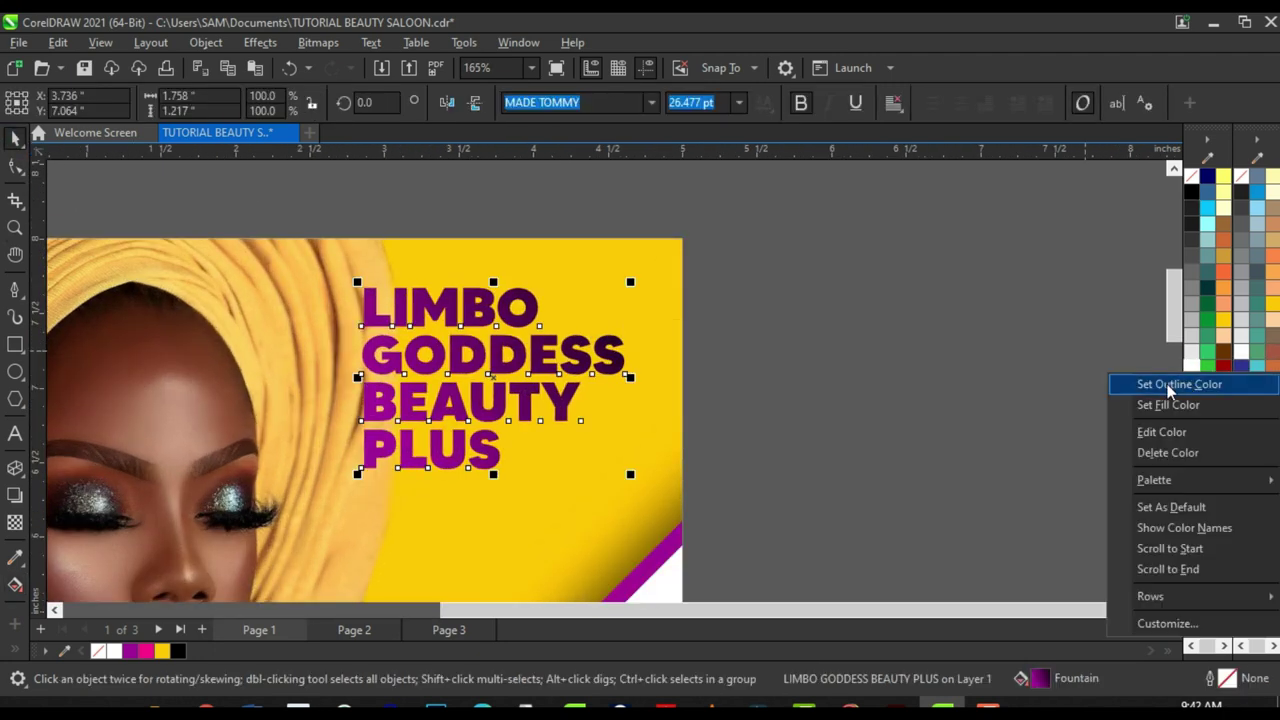
{"action": "left_click", "coordinate": [1172, 388]}
{"action": "scroll", "coordinate": [483, 347], "scroll_direction": "up", "scroll_amount": 3}
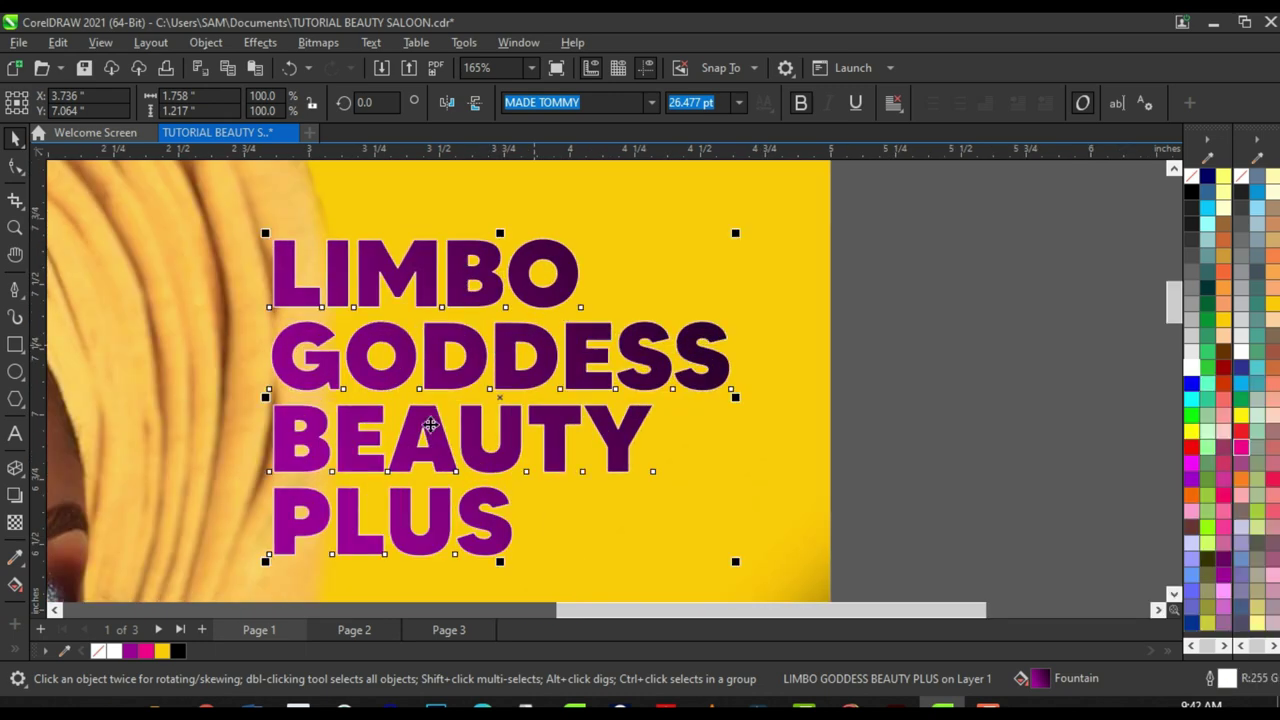
{"action": "scroll", "coordinate": [437, 377], "scroll_direction": "down", "scroll_amount": 3}
{"action": "scroll", "coordinate": [486, 370], "scroll_direction": "up", "scroll_amount": 3}
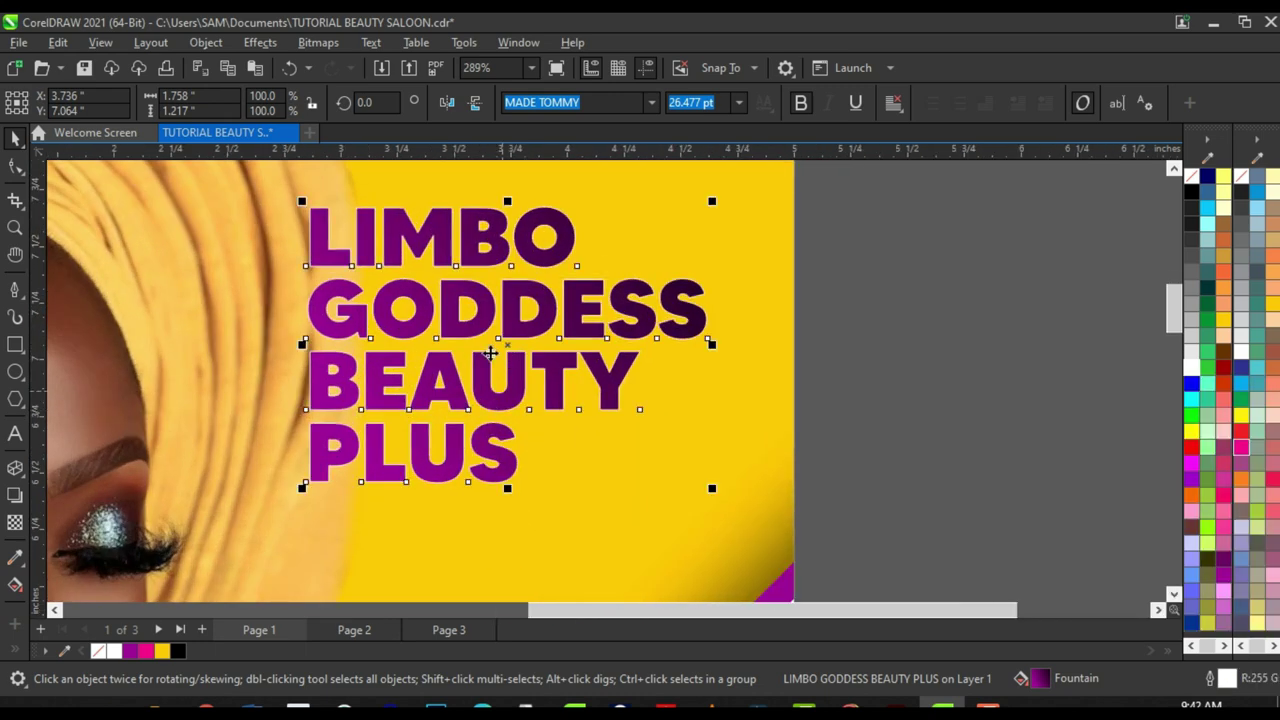
{"action": "scroll", "coordinate": [602, 374], "scroll_direction": "down", "scroll_amount": 3}
{"action": "scroll", "coordinate": [541, 328], "scroll_direction": "up", "scroll_amount": 2}
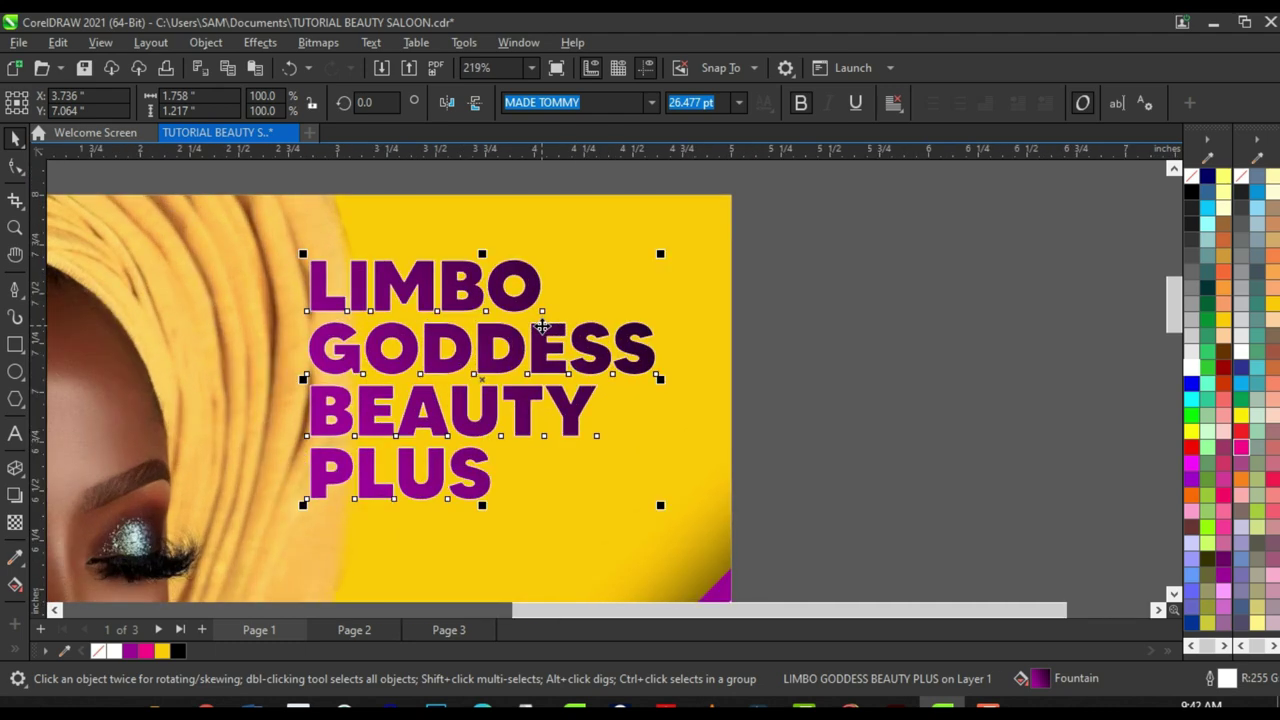
Step: Convert the heading text to curves and set its outline width to 1.0 pt
{"action": "key", "text": "ctrl+q"}
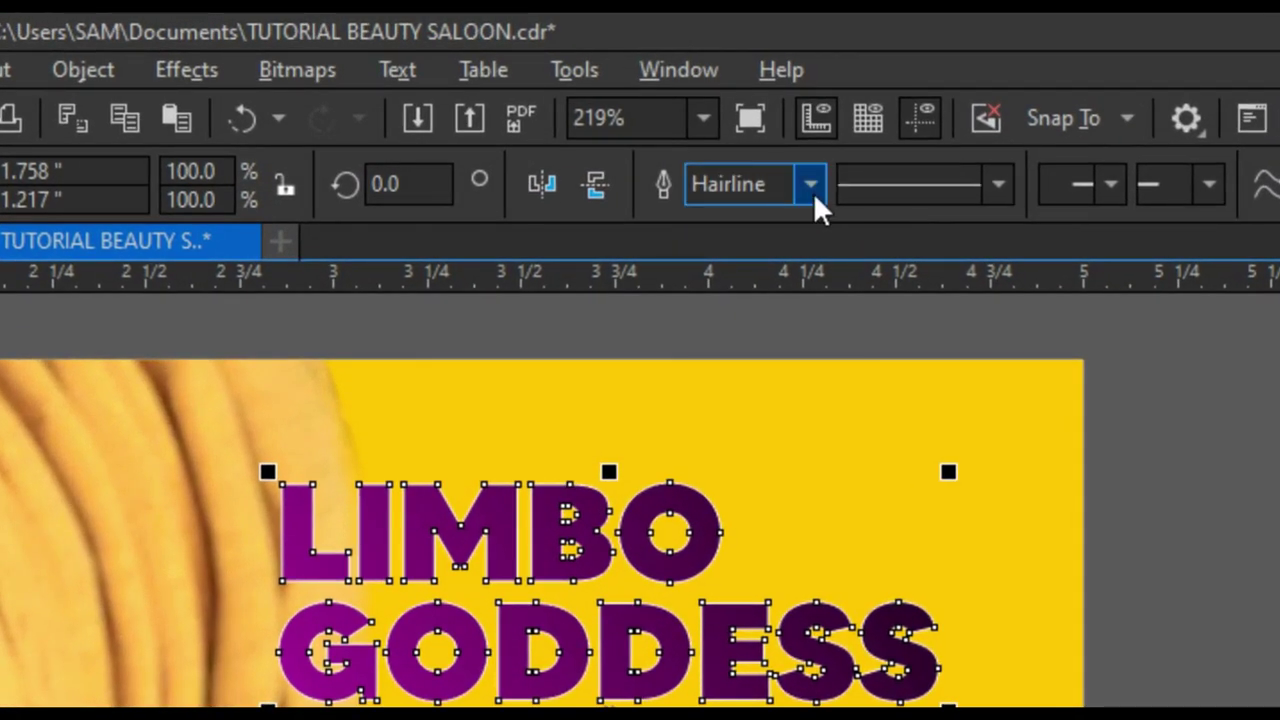
{"action": "left_click", "coordinate": [592, 104]}
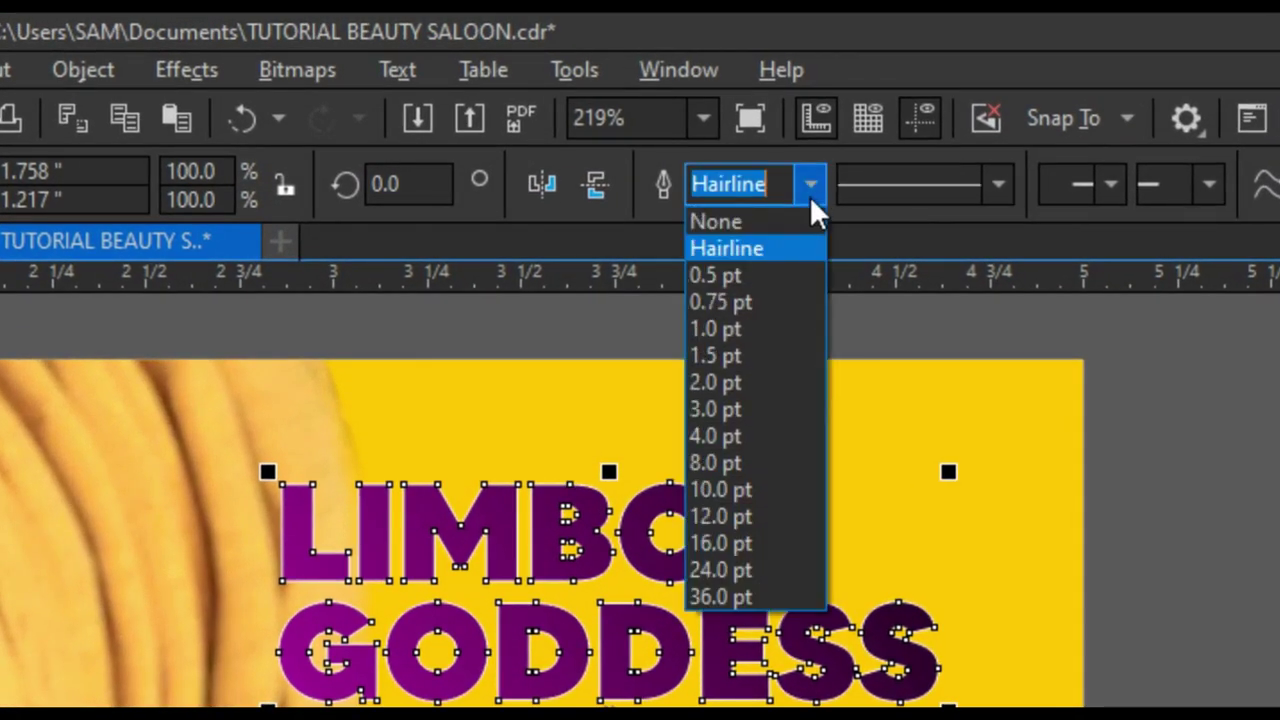
{"action": "left_click", "coordinate": [745, 330]}
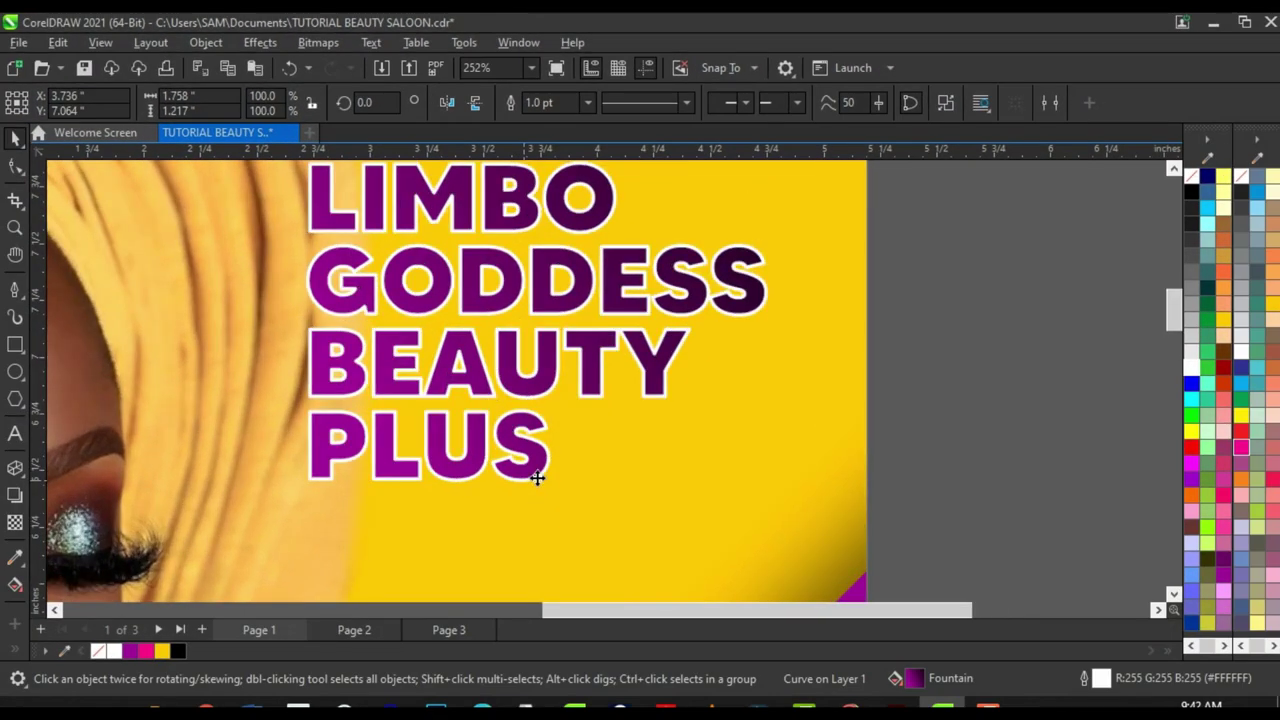
{"action": "scroll", "coordinate": [534, 480], "scroll_direction": "up", "scroll_amount": 5}
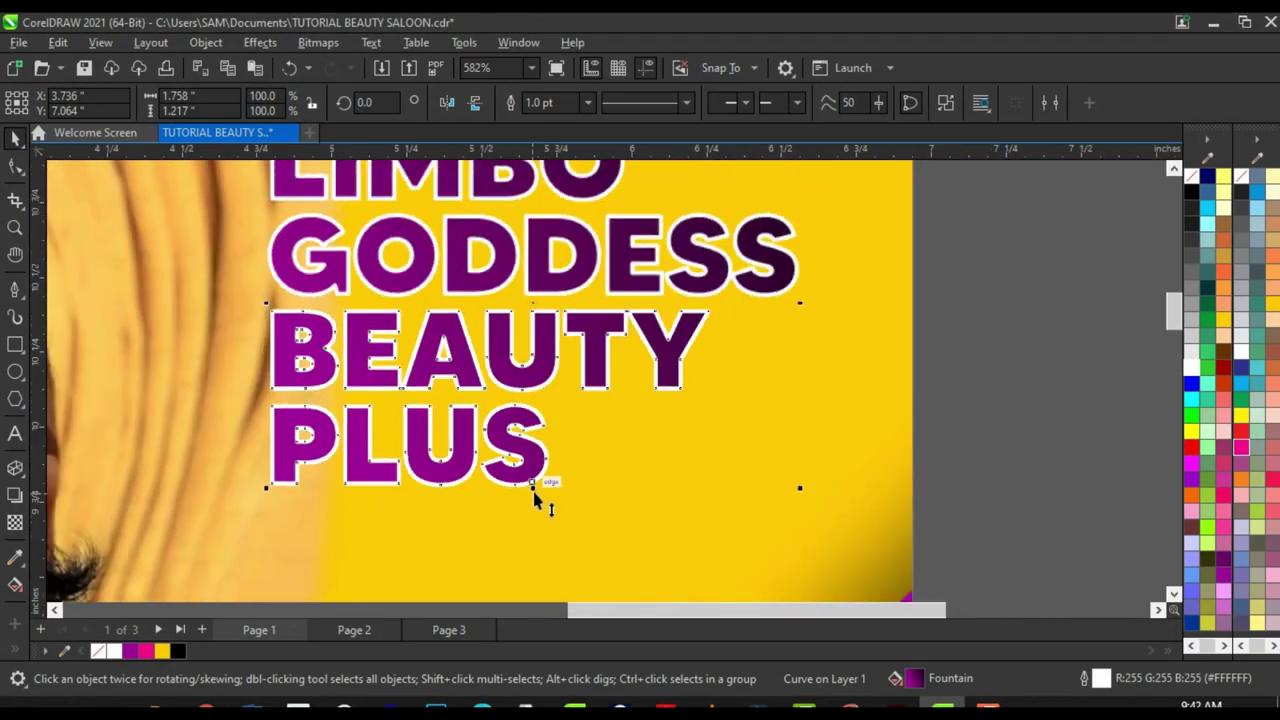
{"action": "scroll", "coordinate": [534, 500], "scroll_direction": "down", "scroll_amount": 4}
{"action": "key", "text": "Escape"}
{"action": "scroll", "coordinate": [514, 429], "scroll_direction": "down", "scroll_amount": 4}
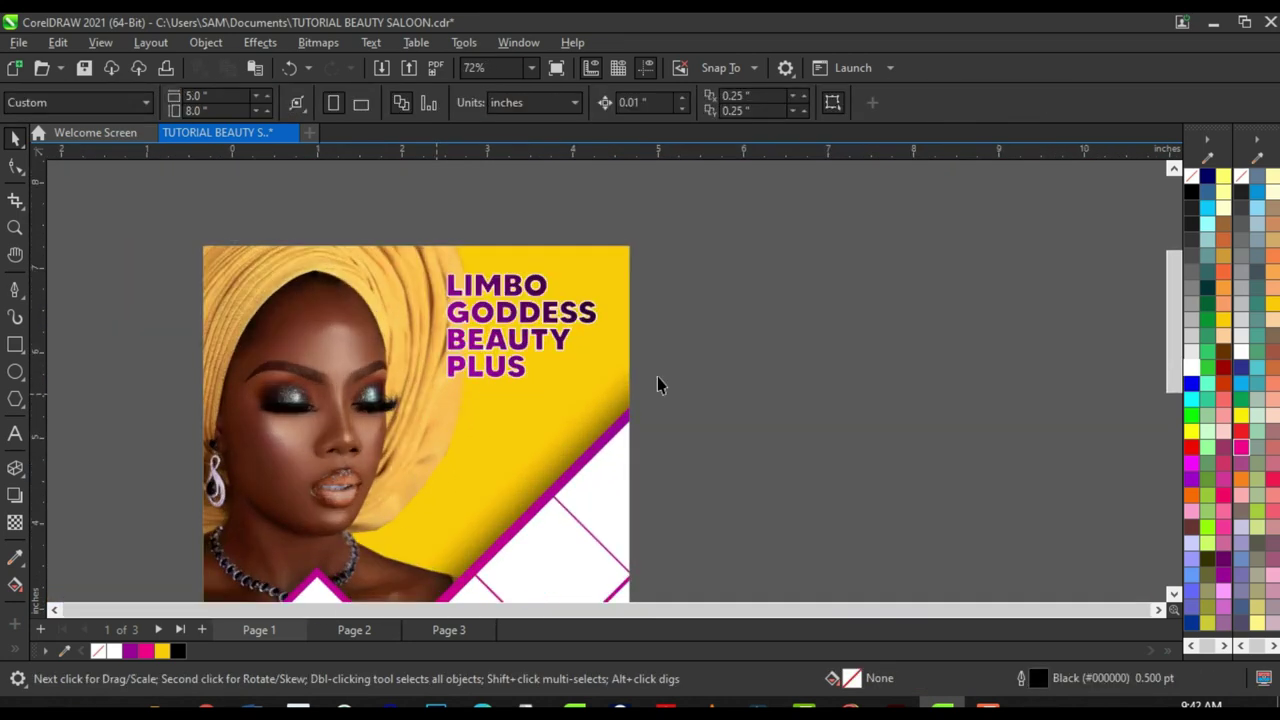
{"action": "scroll", "coordinate": [657, 378], "scroll_direction": "down", "scroll_amount": 2}
{"action": "scroll", "coordinate": [573, 348], "scroll_direction": "up", "scroll_amount": 1}
{"action": "scroll", "coordinate": [581, 300], "scroll_direction": "up", "scroll_amount": 4}
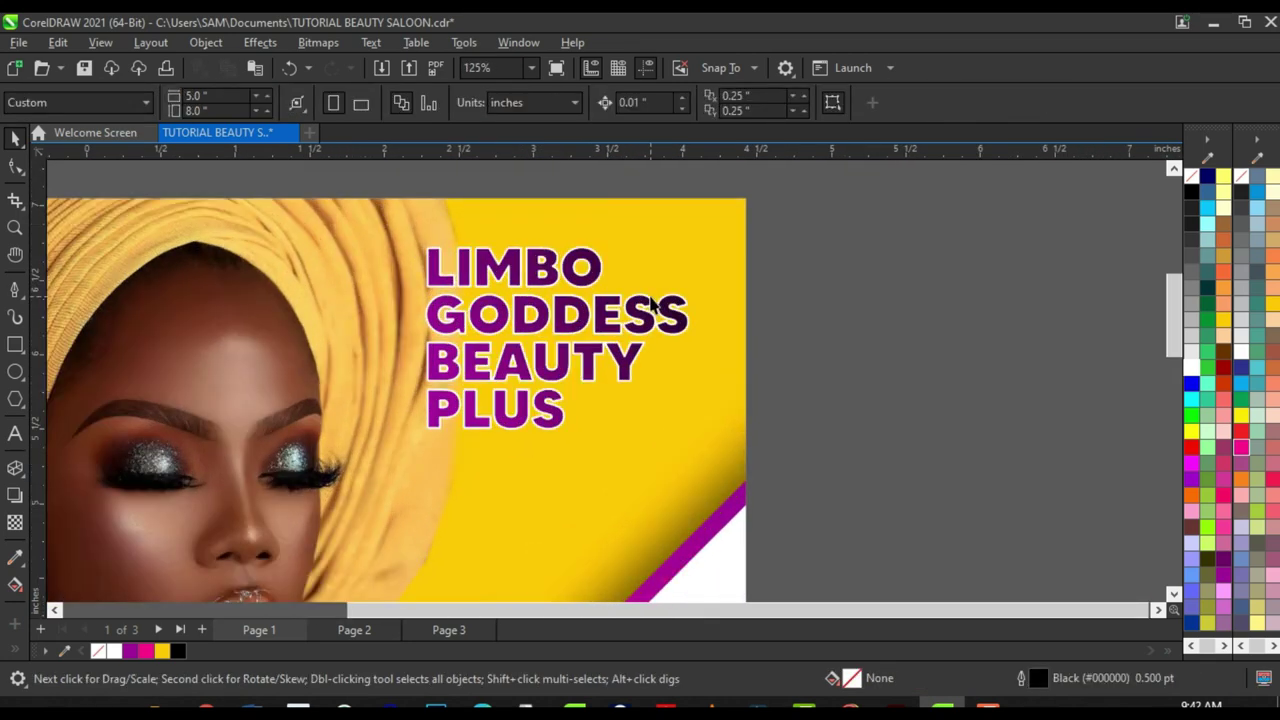
Step: Examine the whole flyer, checking the heading and the empty white diamond tiles below the main portrait
{"action": "scroll", "coordinate": [580, 297], "scroll_direction": "down", "scroll_amount": 6}
{"action": "scroll", "coordinate": [600, 300], "scroll_direction": "up", "scroll_amount": 3}
{"action": "scroll", "coordinate": [592, 390], "scroll_direction": "down", "scroll_amount": 4}
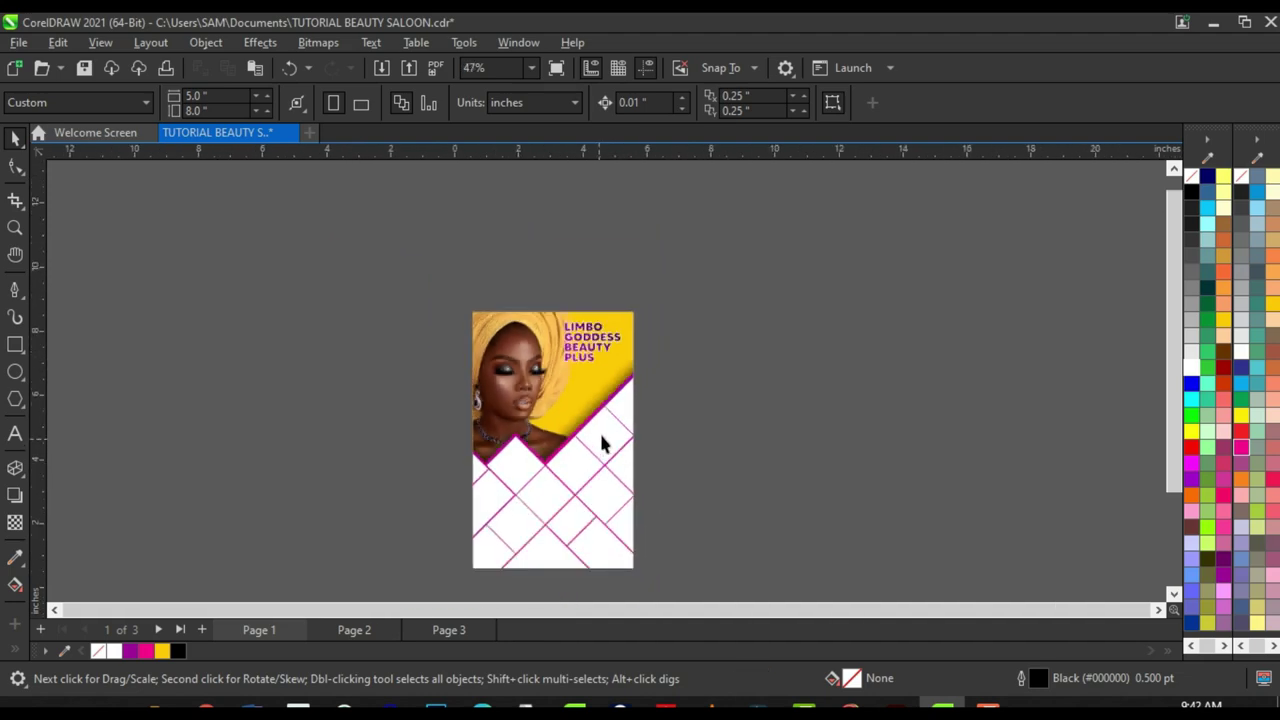
{"action": "scroll", "coordinate": [569, 558], "scroll_direction": "up", "scroll_amount": 1}
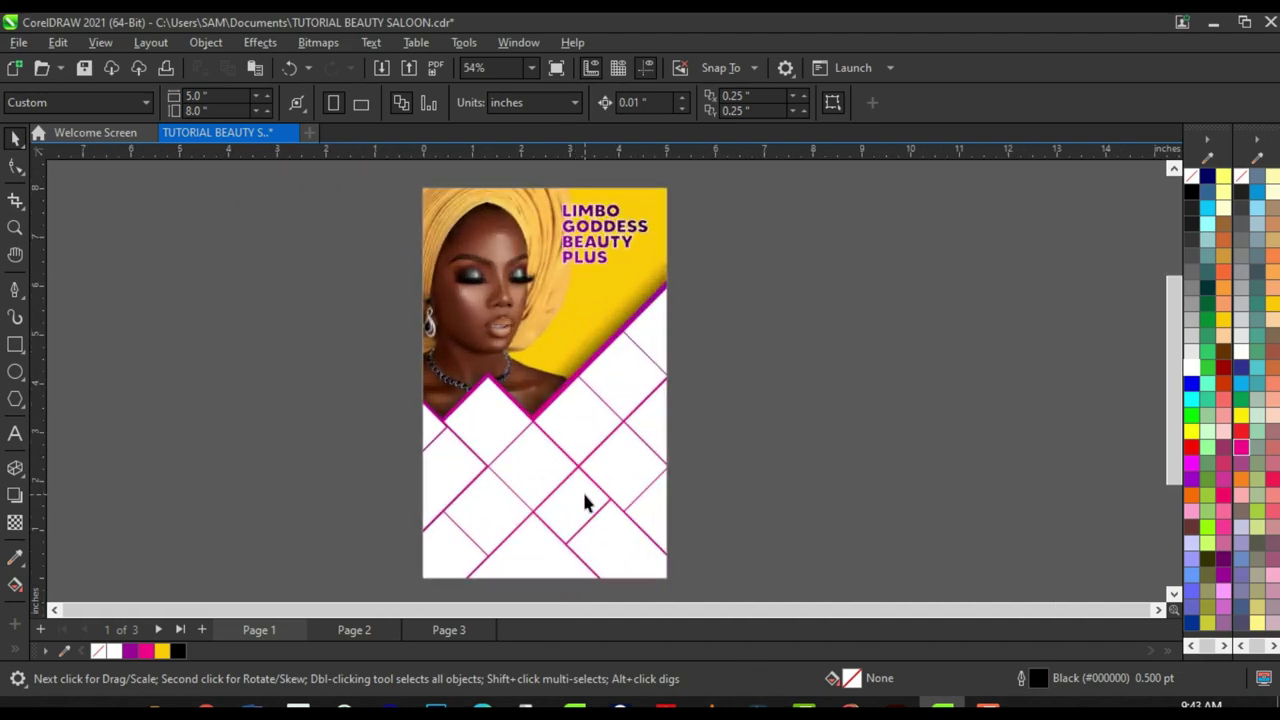
{"action": "scroll", "coordinate": [583, 478], "scroll_direction": "down", "scroll_amount": 1}
{"action": "scroll", "coordinate": [569, 509], "scroll_direction": "up", "scroll_amount": 2}
{"action": "scroll", "coordinate": [569, 494], "scroll_direction": "down", "scroll_amount": 2}
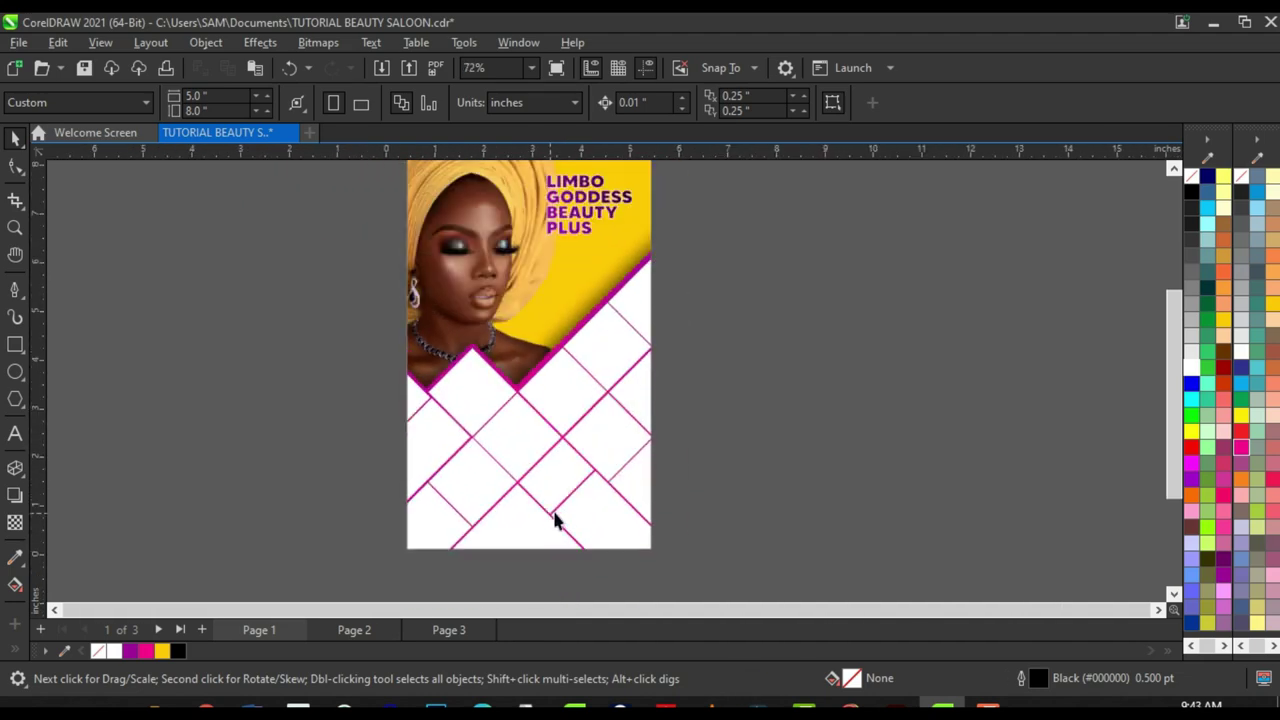
{"action": "scroll", "coordinate": [550, 460], "scroll_direction": "up", "scroll_amount": 1}
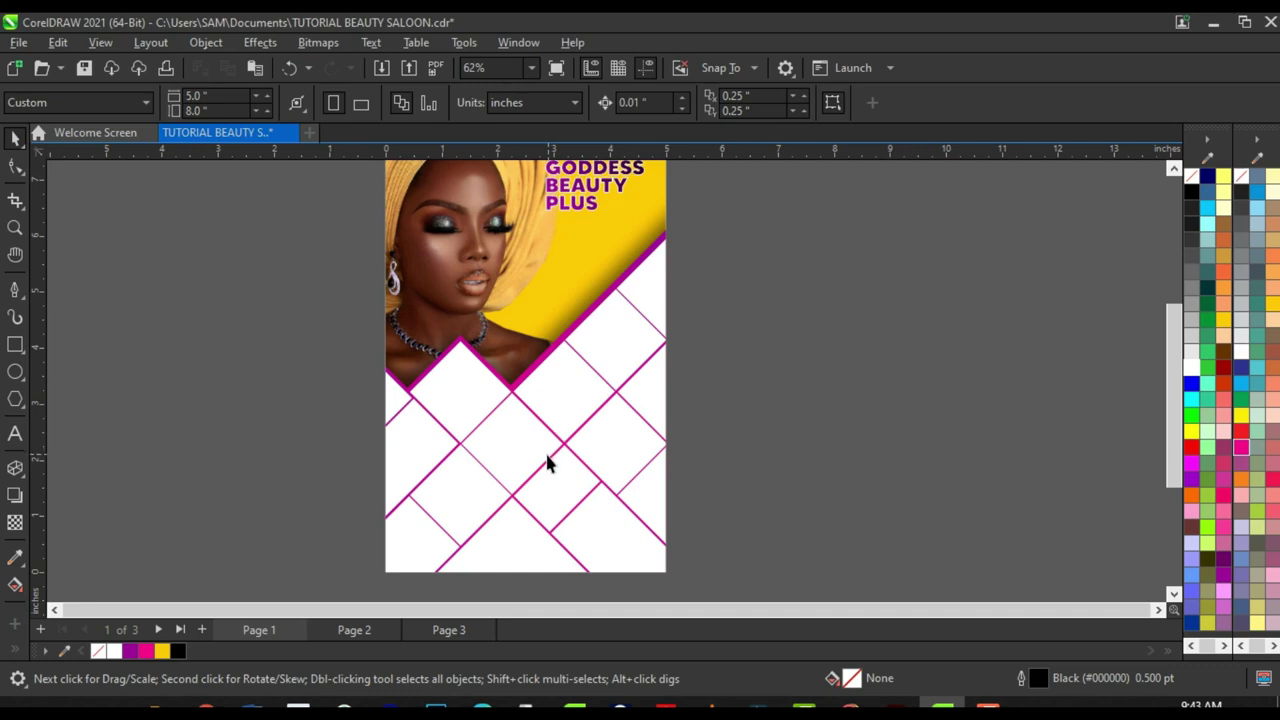
Step: Bring all the photos from New folder (3) except the yellow-headwrap portrait into the flyer document, beside the page
{"action": "left_click", "coordinate": [157, 705]}
{"action": "left_click", "coordinate": [566, 436]}
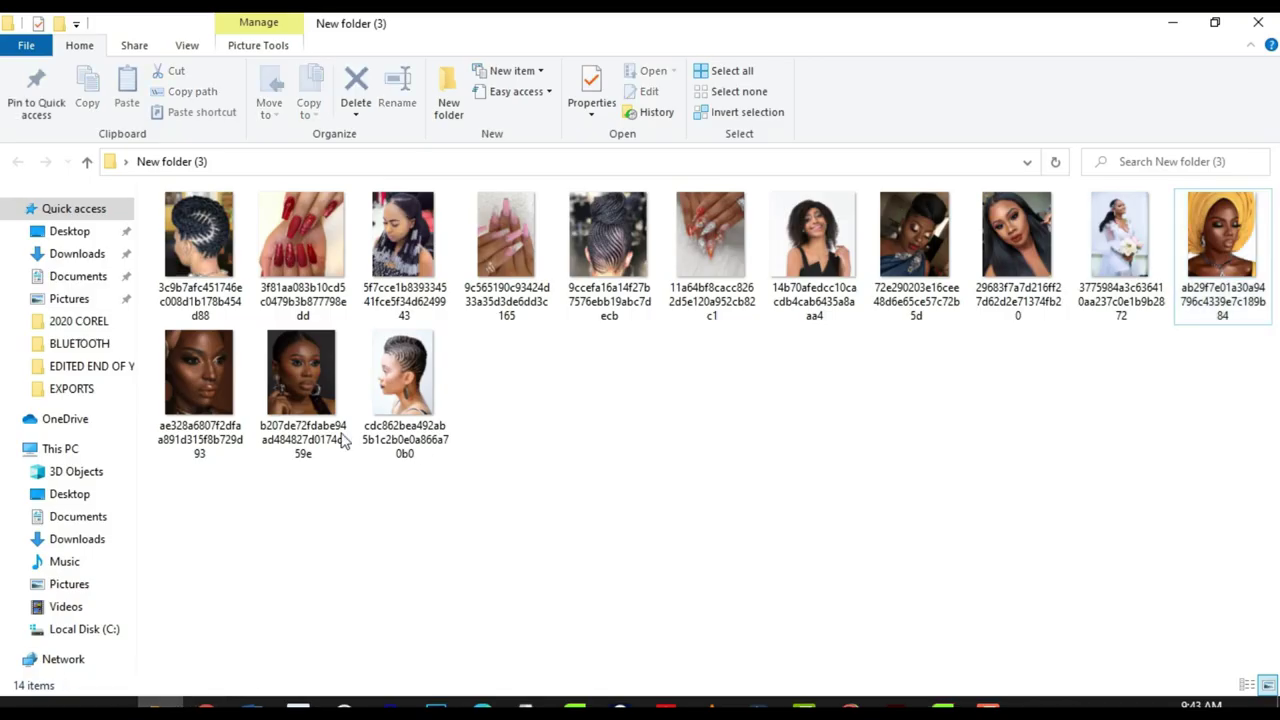
{"action": "left_click_drag", "start_coordinate": [228, 242], "coordinate": [953, 302]}
{"action": "left_click", "coordinate": [1112, 250], "text": "shift"}
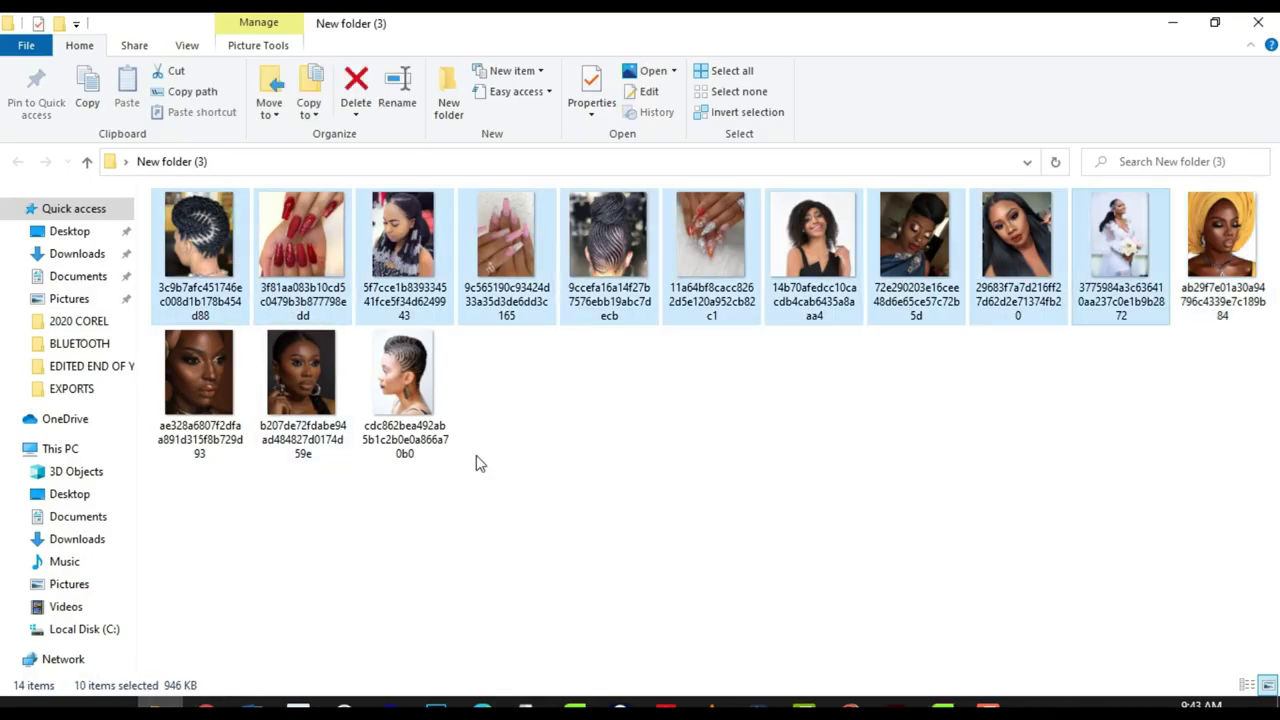
{"action": "left_click", "coordinate": [404, 400], "text": "ctrl"}
{"action": "left_click", "coordinate": [200, 390], "text": "ctrl"}
{"action": "left_click", "coordinate": [296, 380], "text": "ctrl"}
{"action": "left_click_drag", "start_coordinate": [333, 425], "coordinate": [874, 392]}
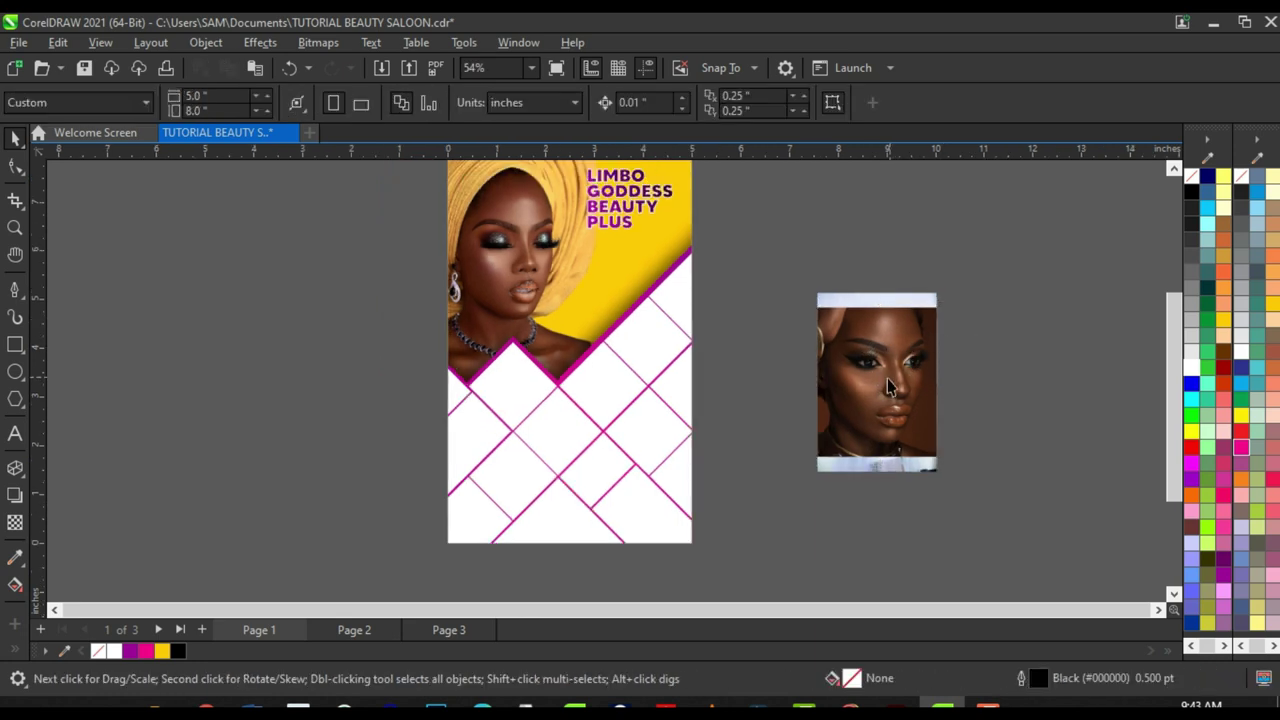
Step: Spread the stacked hairstyle, makeup, nail and bride photos out individually around the flyer page
{"action": "left_click_drag", "start_coordinate": [888, 388], "coordinate": [357, 536]}
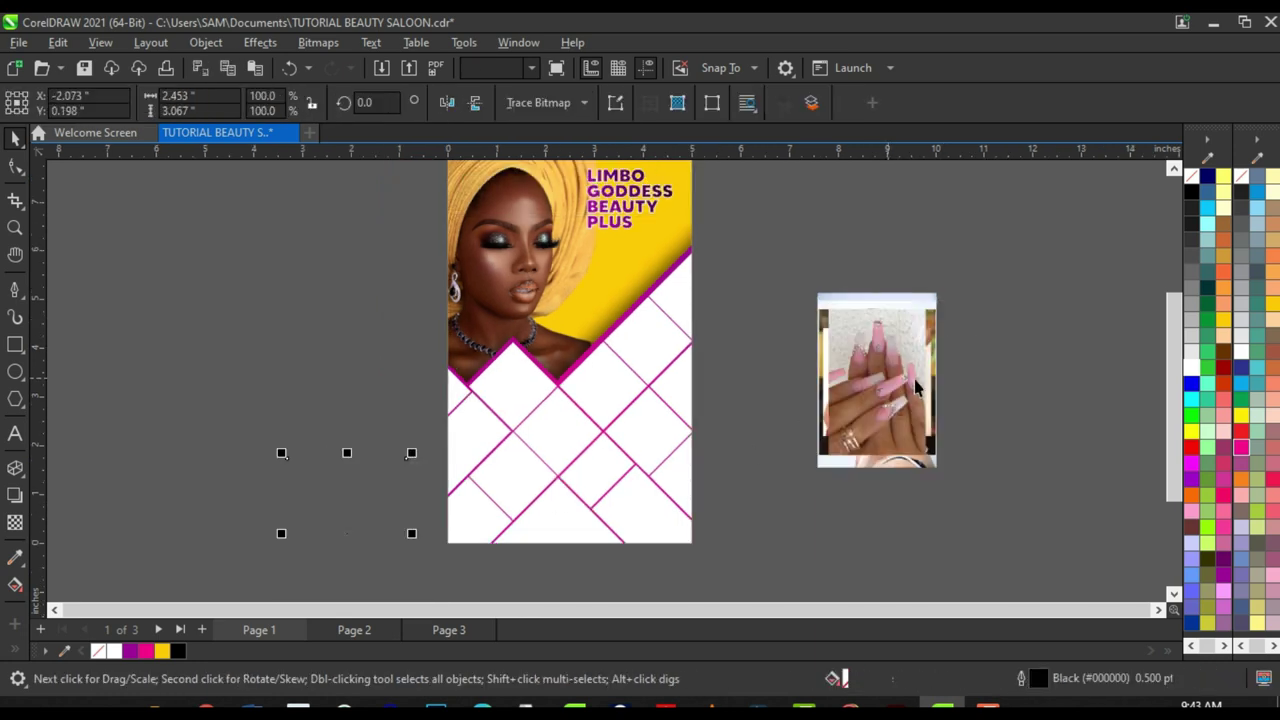
{"action": "left_click_drag", "start_coordinate": [439, 416], "coordinate": [1003, 376]}
{"action": "left_click_drag", "start_coordinate": [868, 402], "coordinate": [123, 430]}
{"action": "left_click_drag", "start_coordinate": [895, 425], "coordinate": [813, 265]}
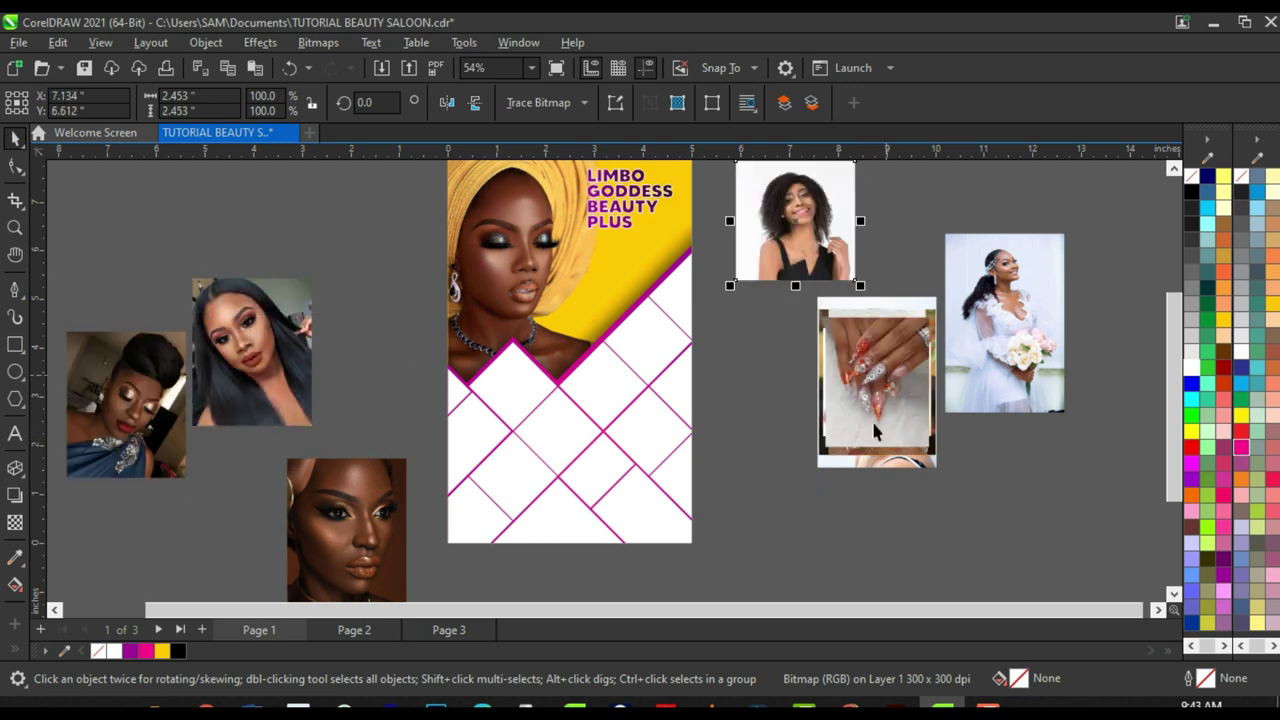
{"action": "left_click_drag", "start_coordinate": [877, 400], "coordinate": [1112, 278]}
{"action": "scroll", "coordinate": [897, 435], "scroll_direction": "down", "scroll_amount": 1}
{"action": "left_click_drag", "start_coordinate": [890, 405], "coordinate": [919, 530]}
{"action": "left_click_drag", "start_coordinate": [883, 356], "coordinate": [1080, 371]}
{"action": "left_click_drag", "start_coordinate": [870, 382], "coordinate": [1043, 501]}
{"action": "left_click_drag", "start_coordinate": [867, 410], "coordinate": [851, 381]}
{"action": "scroll", "coordinate": [846, 388], "scroll_direction": "up", "scroll_amount": 2}
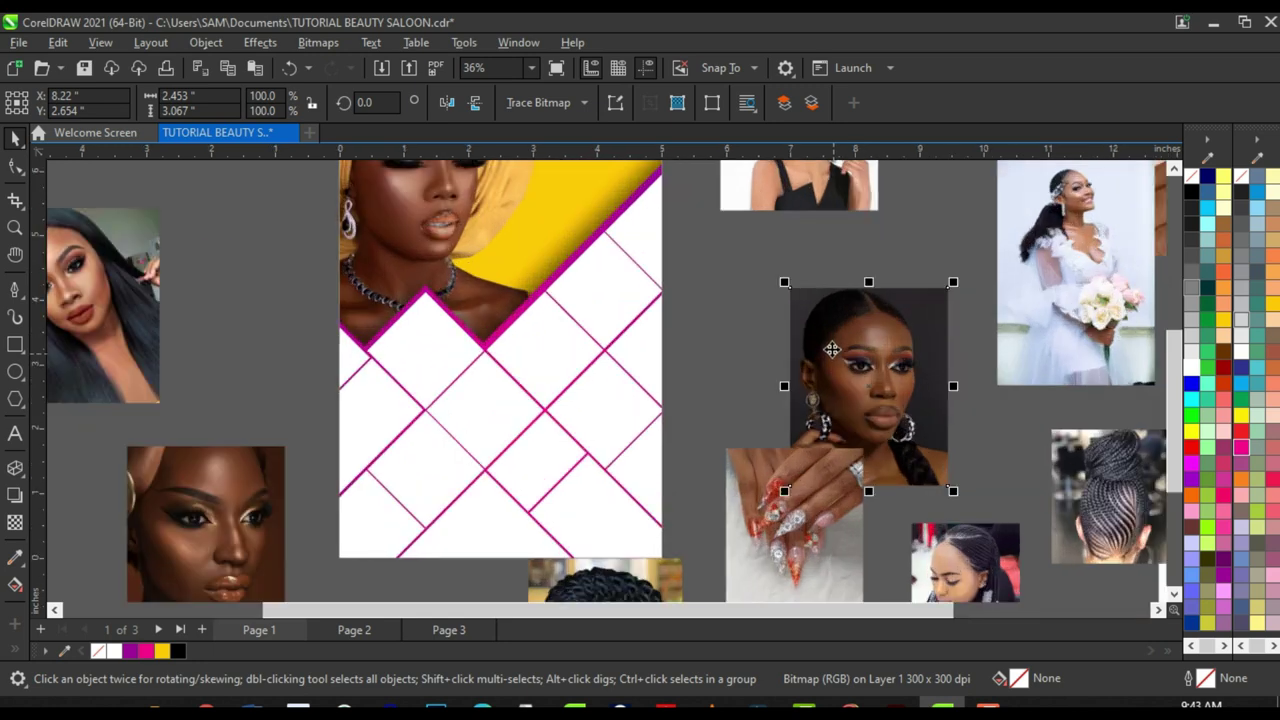
{"action": "scroll", "coordinate": [834, 343], "scroll_direction": "down", "scroll_amount": 2}
{"action": "scroll", "coordinate": [829, 299], "scroll_direction": "down", "scroll_amount": 3}
{"action": "scroll", "coordinate": [737, 341], "scroll_direction": "up", "scroll_amount": 4}
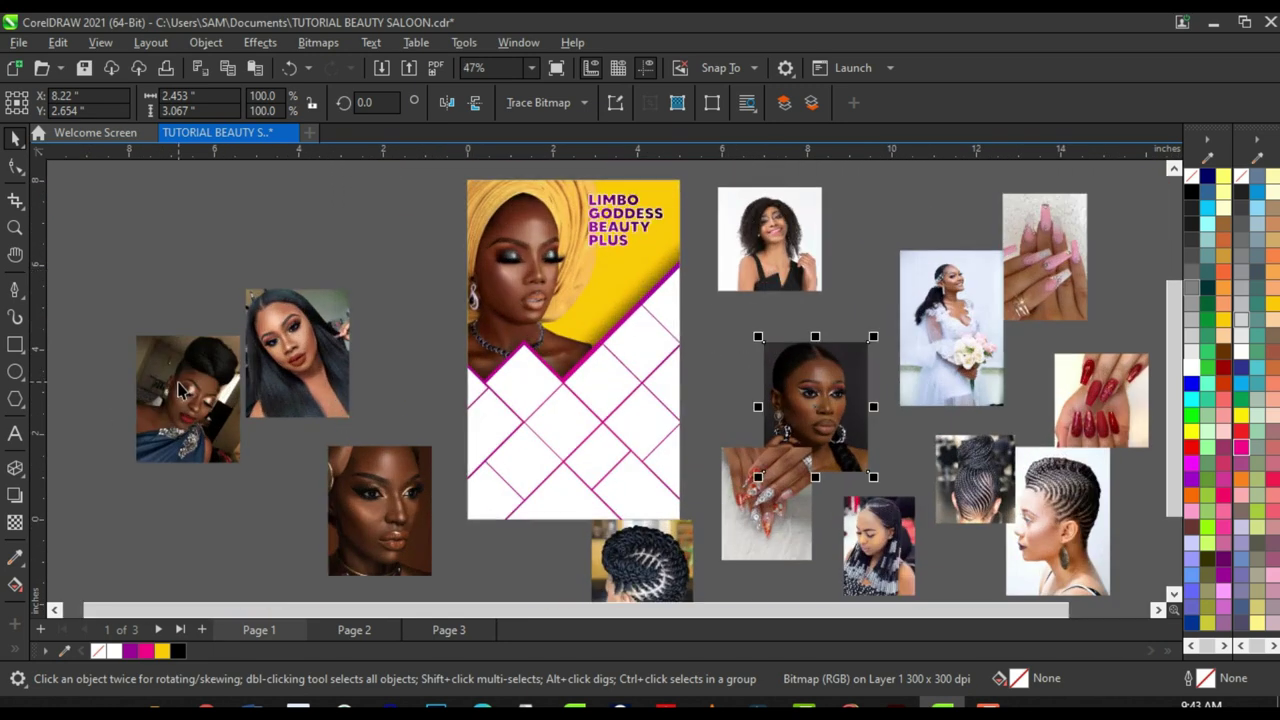
Step: PowerClip the portrait of the woman in the blue dress inside the flyer's page rectangle
{"action": "left_click", "coordinate": [180, 390]}
{"action": "scroll", "coordinate": [195, 398], "scroll_direction": "up", "scroll_amount": 3}
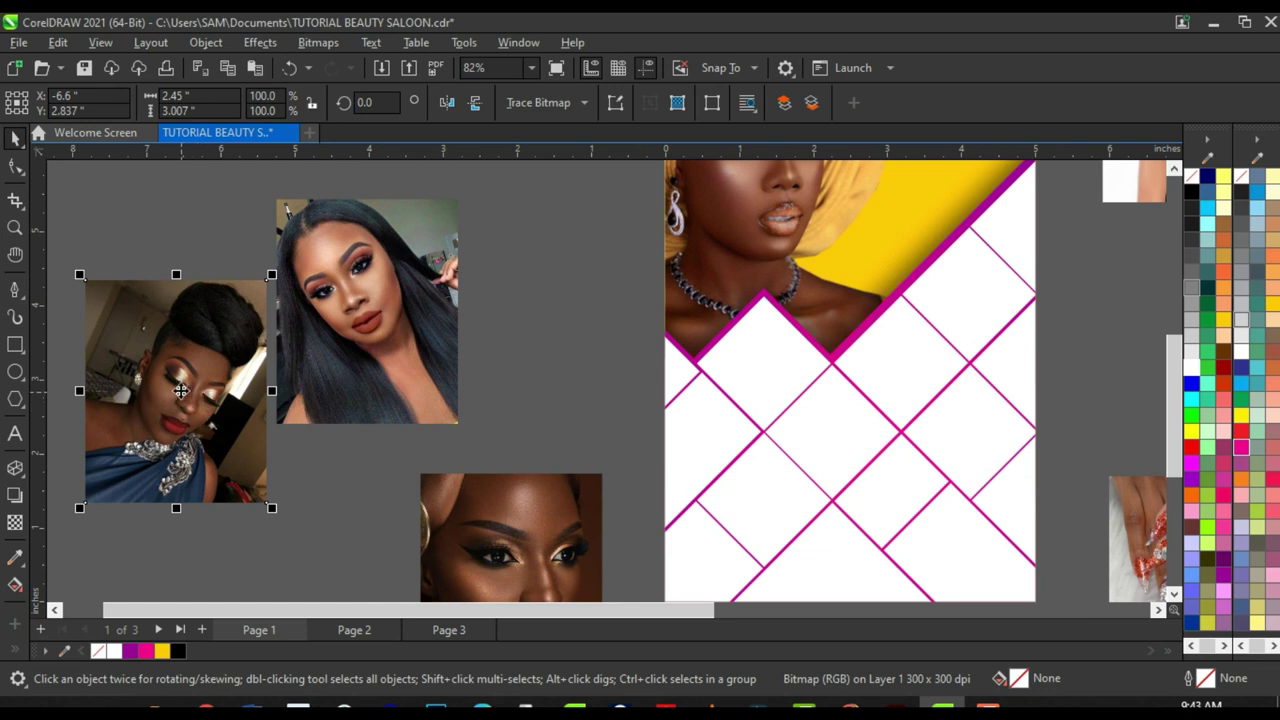
{"action": "left_click_drag", "start_coordinate": [197, 428], "coordinate": [749, 357]}
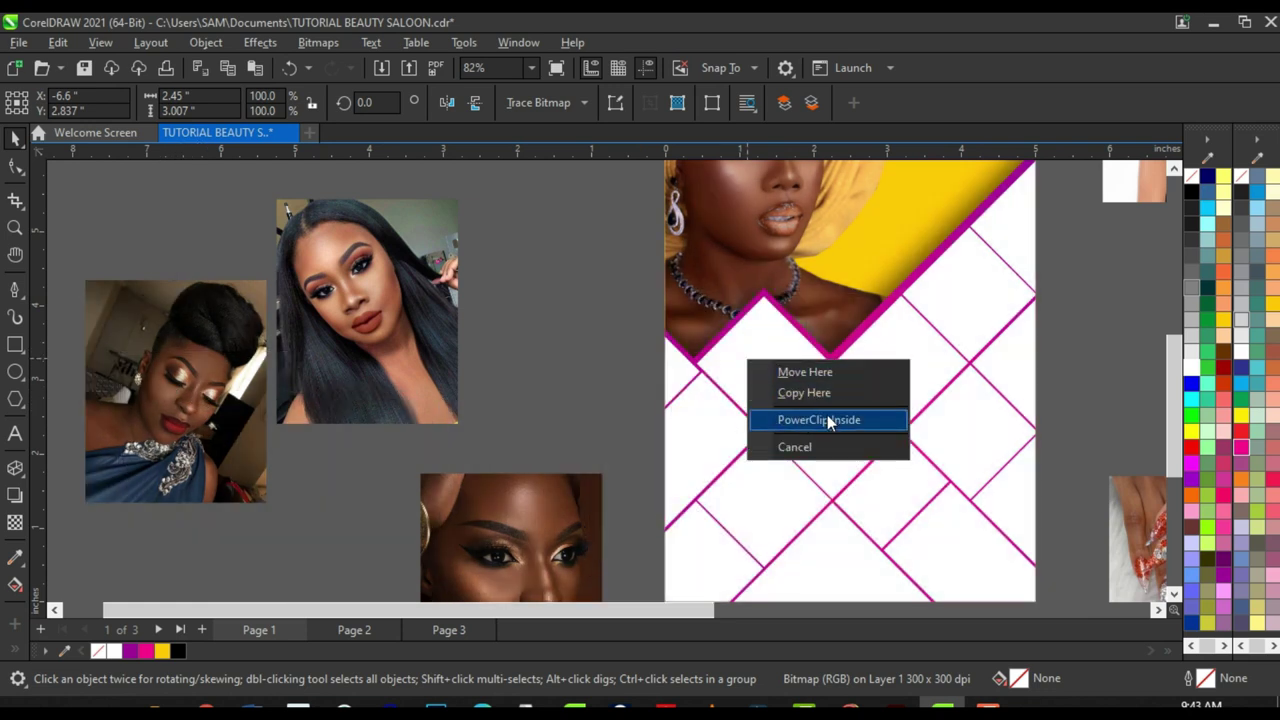
{"action": "left_click", "coordinate": [827, 420]}
{"action": "scroll", "coordinate": [630, 345], "scroll_direction": "down", "scroll_amount": 4}
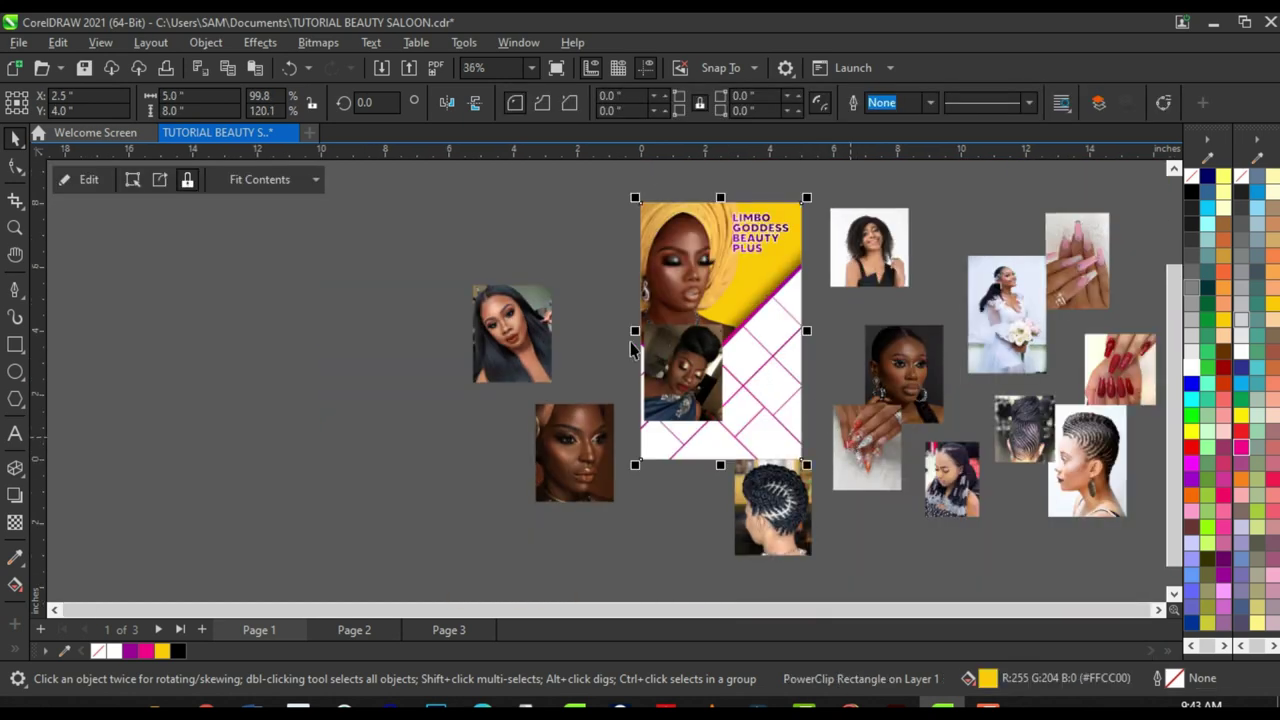
Step: Open the flyer's PowerClip contents, move the blue-dress portrait beside the tiles and shrink it to about 1.48 by 1.82 inches
{"action": "left_click", "coordinate": [88, 180]}
{"action": "scroll", "coordinate": [814, 430], "scroll_direction": "up", "scroll_amount": 2}
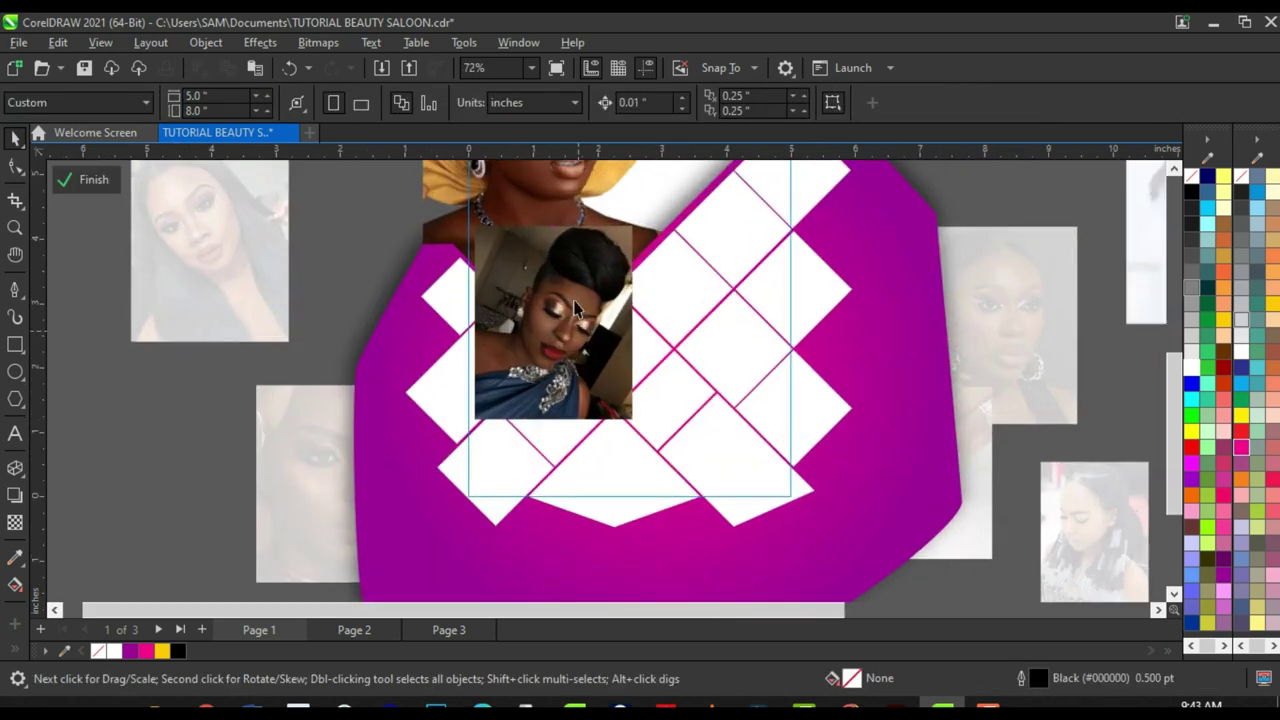
{"action": "left_click_drag", "start_coordinate": [557, 358], "coordinate": [311, 487]}
{"action": "scroll", "coordinate": [434, 366], "scroll_direction": "up", "scroll_amount": 1}
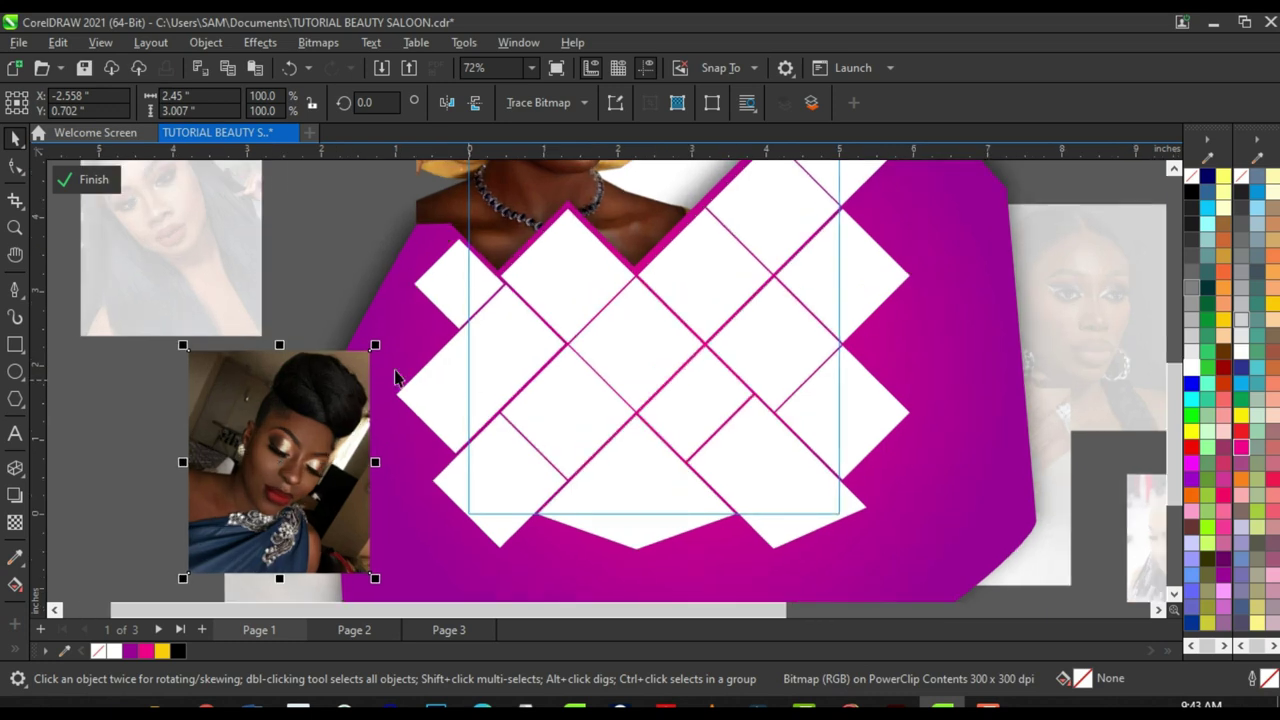
{"action": "left_click_drag", "start_coordinate": [376, 347], "coordinate": [334, 390]}
{"action": "scroll", "coordinate": [300, 490], "scroll_direction": "up", "scroll_amount": 2}
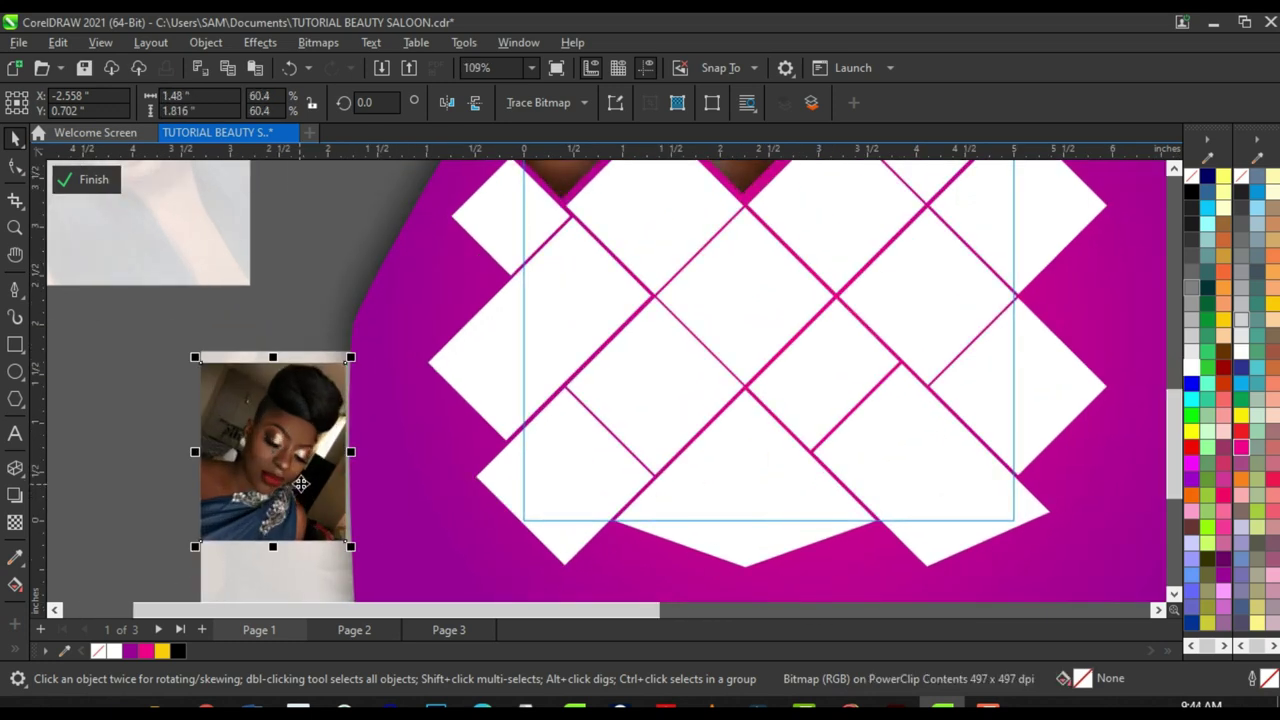
Step: PowerClip the blue-dress portrait inside the large white tile at the flyer's left edge
{"action": "right_click", "coordinate": [294, 430]}
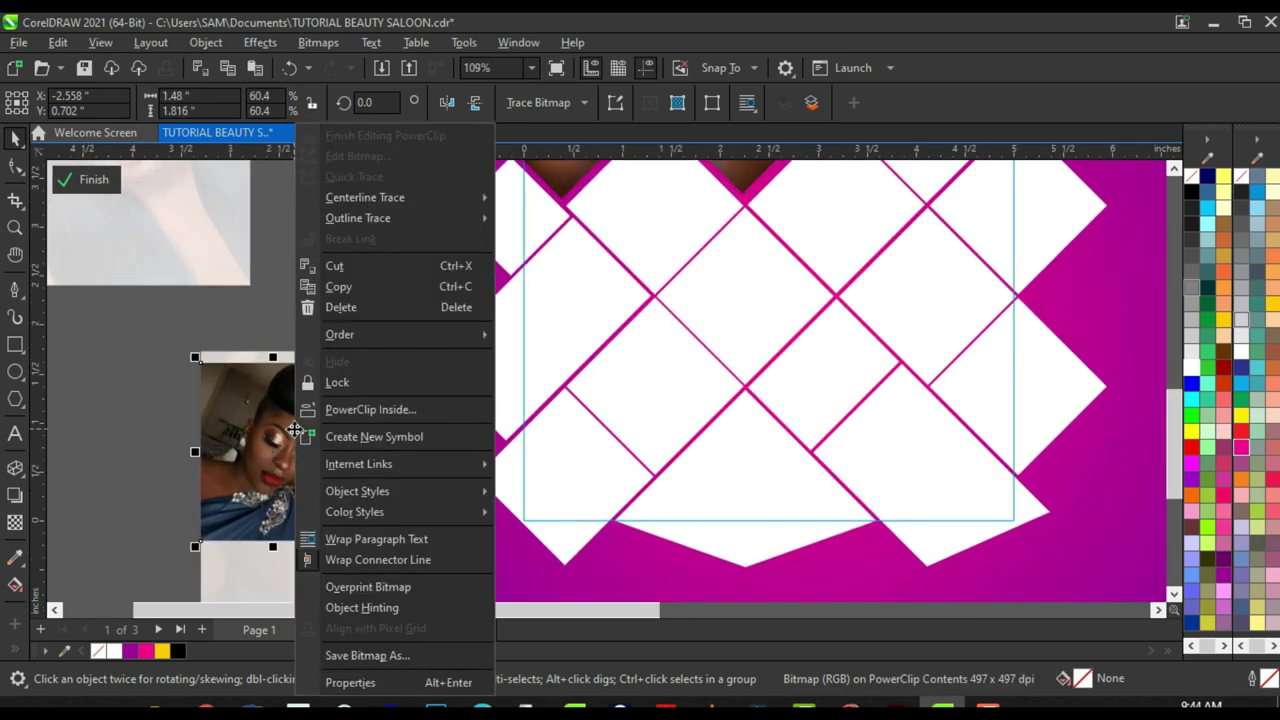
{"action": "left_click", "coordinate": [376, 411]}
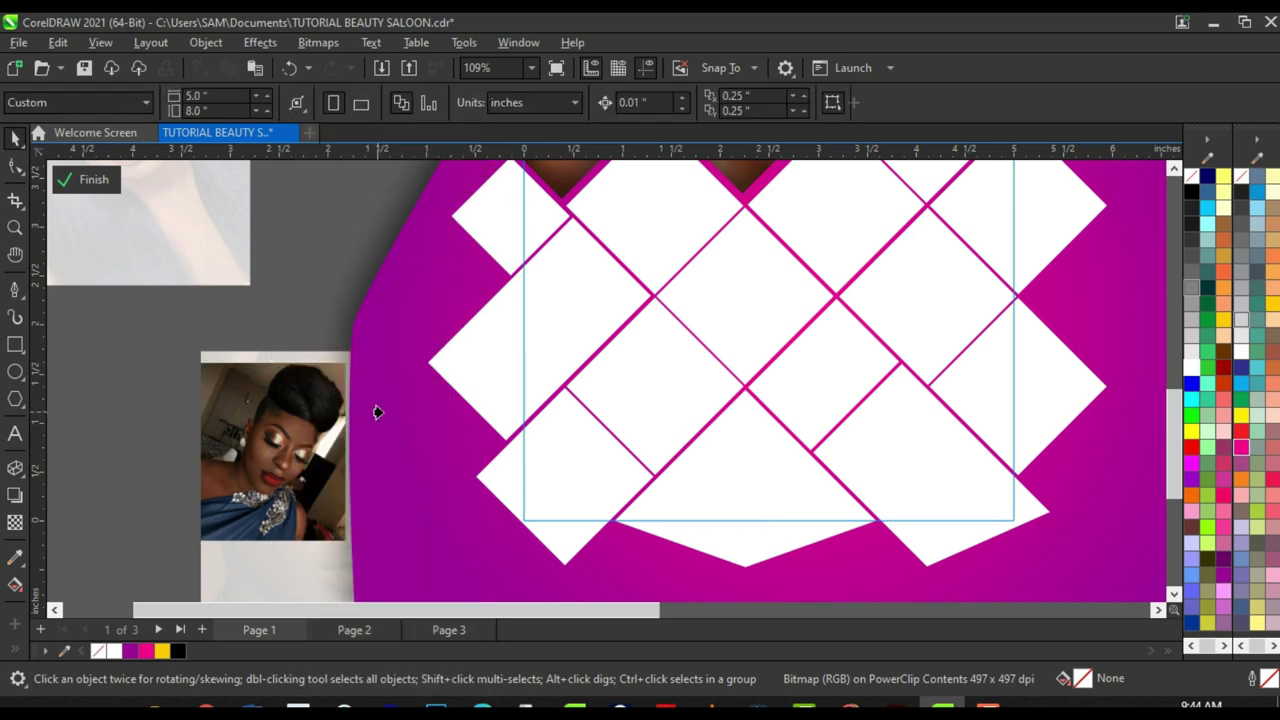
{"action": "left_click", "coordinate": [535, 311]}
{"action": "scroll", "coordinate": [580, 297], "scroll_direction": "down", "scroll_amount": 3}
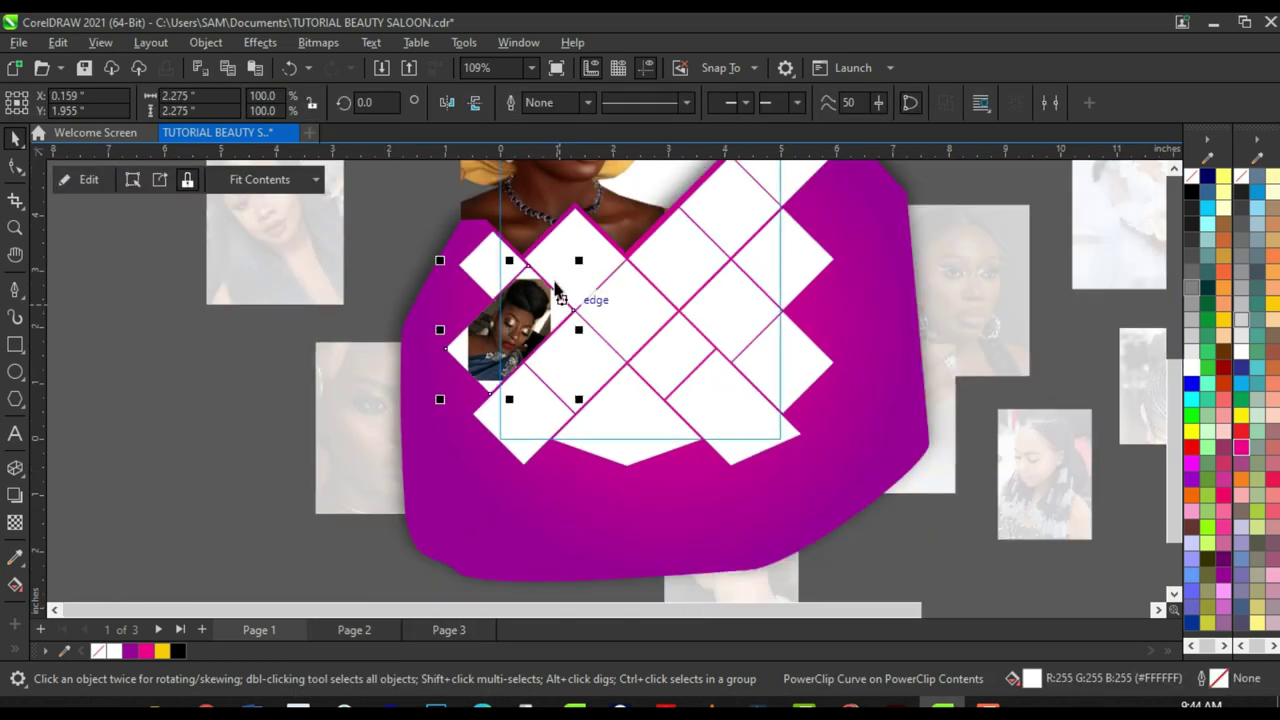
Step: Open the left tile's contents, shift the portrait toward the tile's upper corner and rotate it to about 335 degrees
{"action": "scroll", "coordinate": [549, 291], "scroll_direction": "up", "scroll_amount": 4}
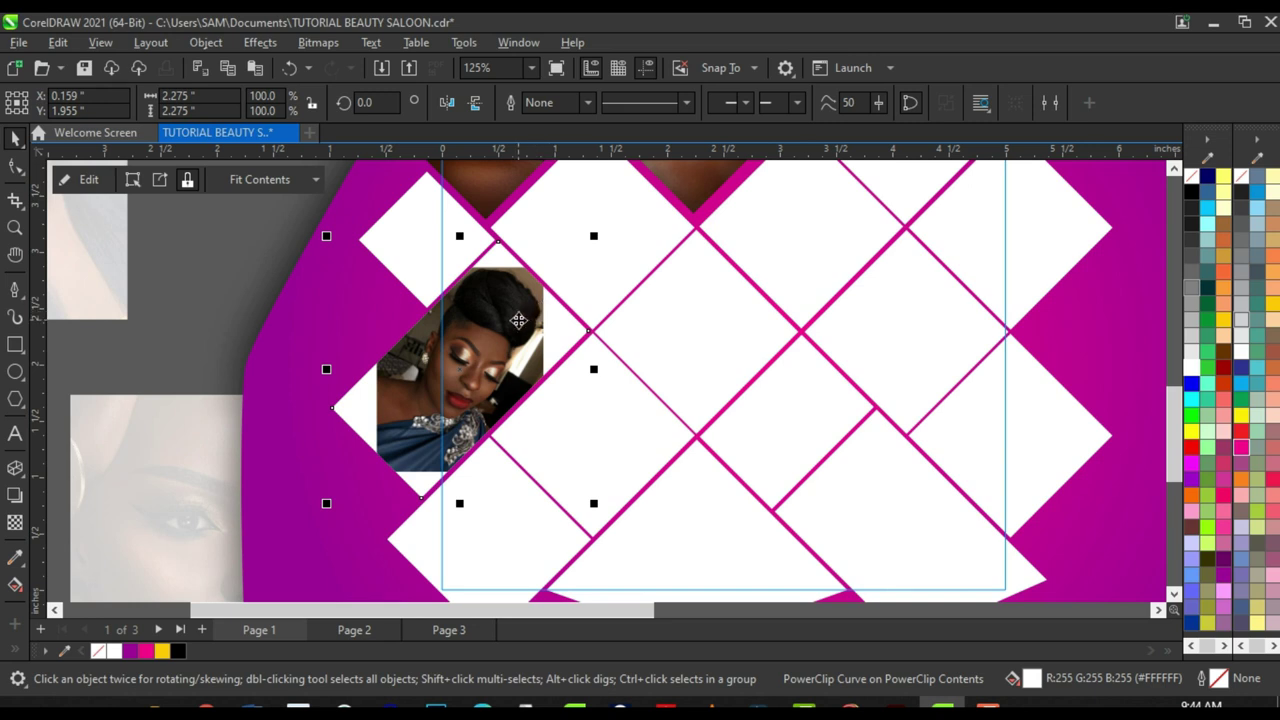
{"action": "double_click", "coordinate": [492, 310]}
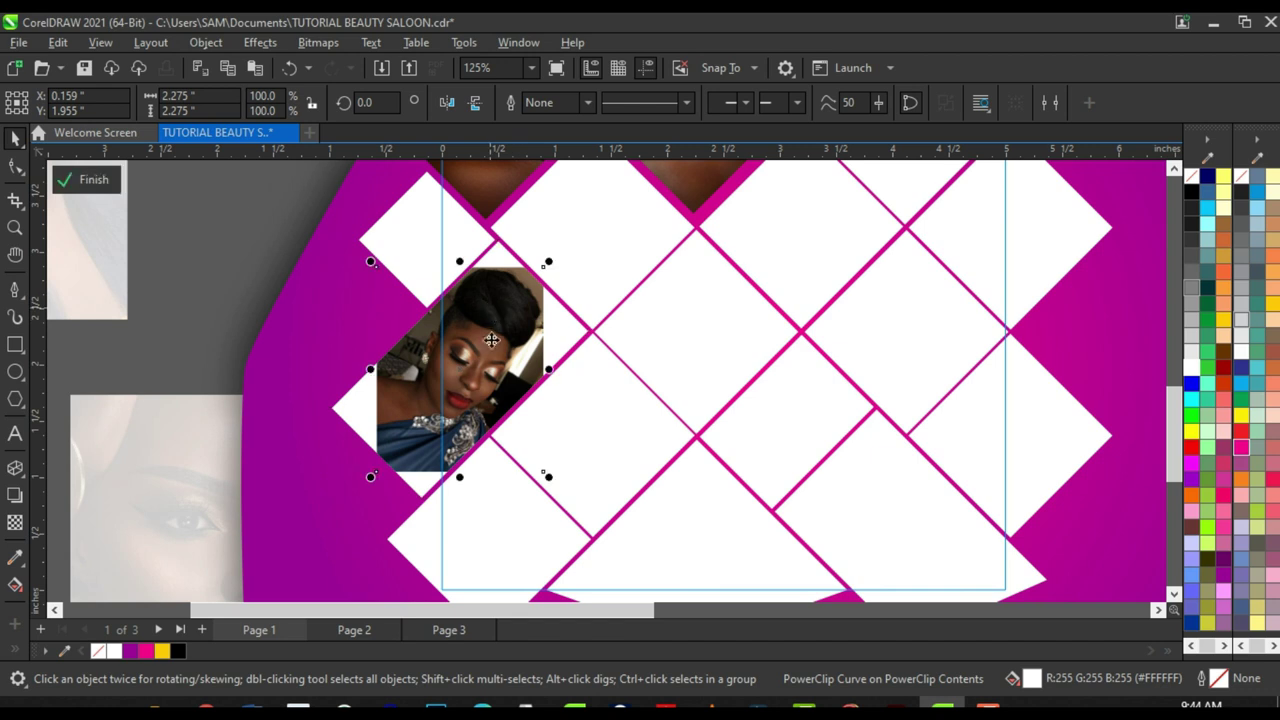
{"action": "mouse_move", "coordinate": [484, 351]}
{"action": "left_mouse_down"}
{"action": "mouse_move", "coordinate": [514, 326]}
{"action": "mouse_move", "coordinate": [471, 353]}
{"action": "left_mouse_up"}
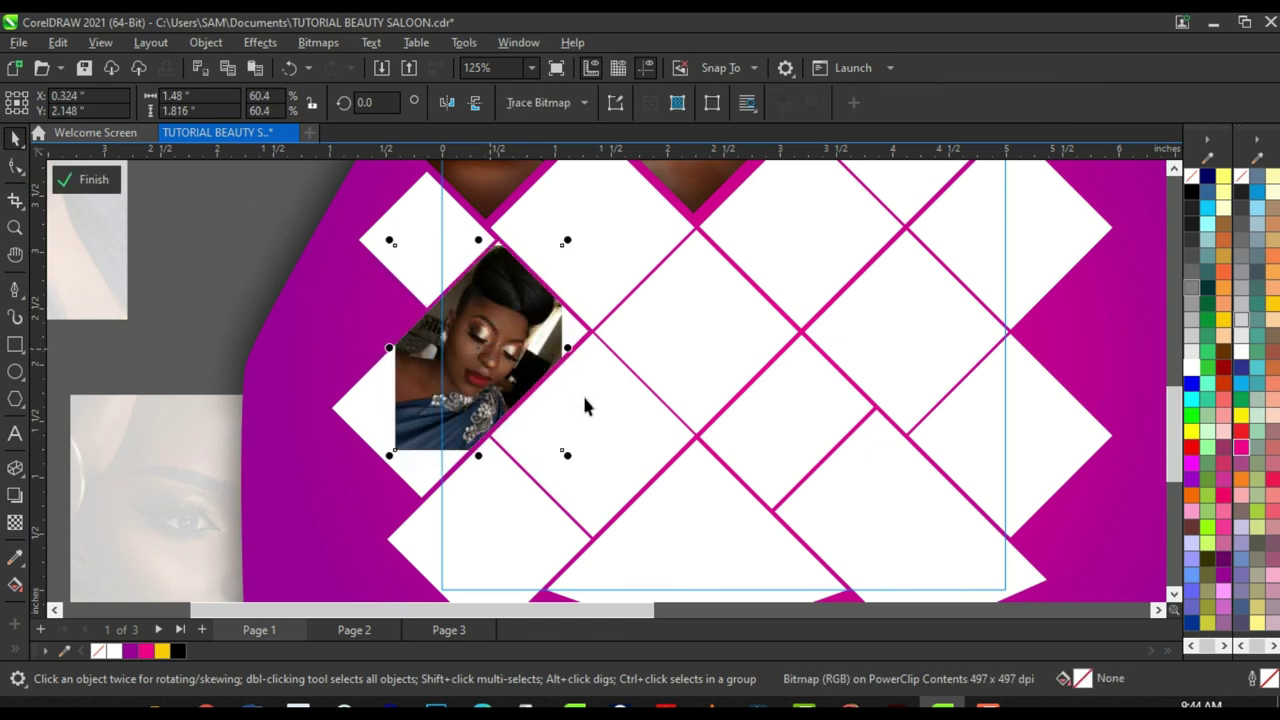
{"action": "left_click", "coordinate": [516, 345]}
{"action": "left_click_drag", "start_coordinate": [571, 248], "coordinate": [603, 308]}
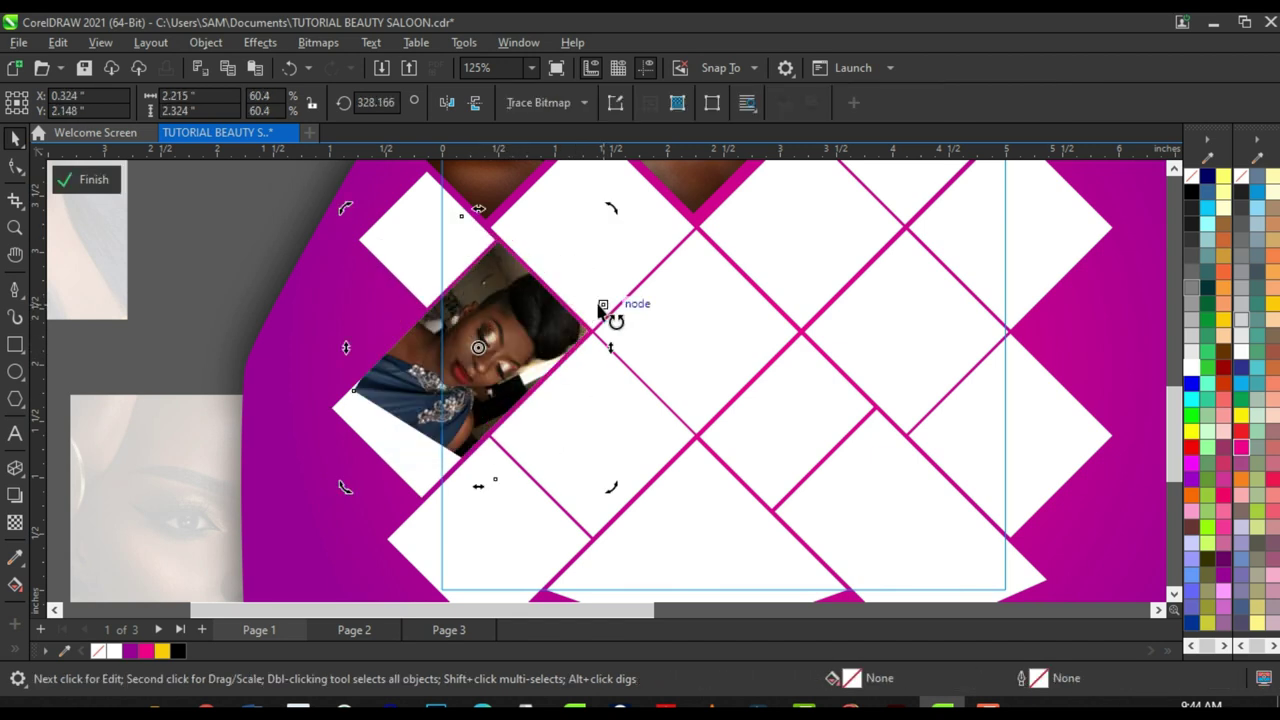
{"action": "left_click_drag", "start_coordinate": [613, 212], "coordinate": [601, 217]}
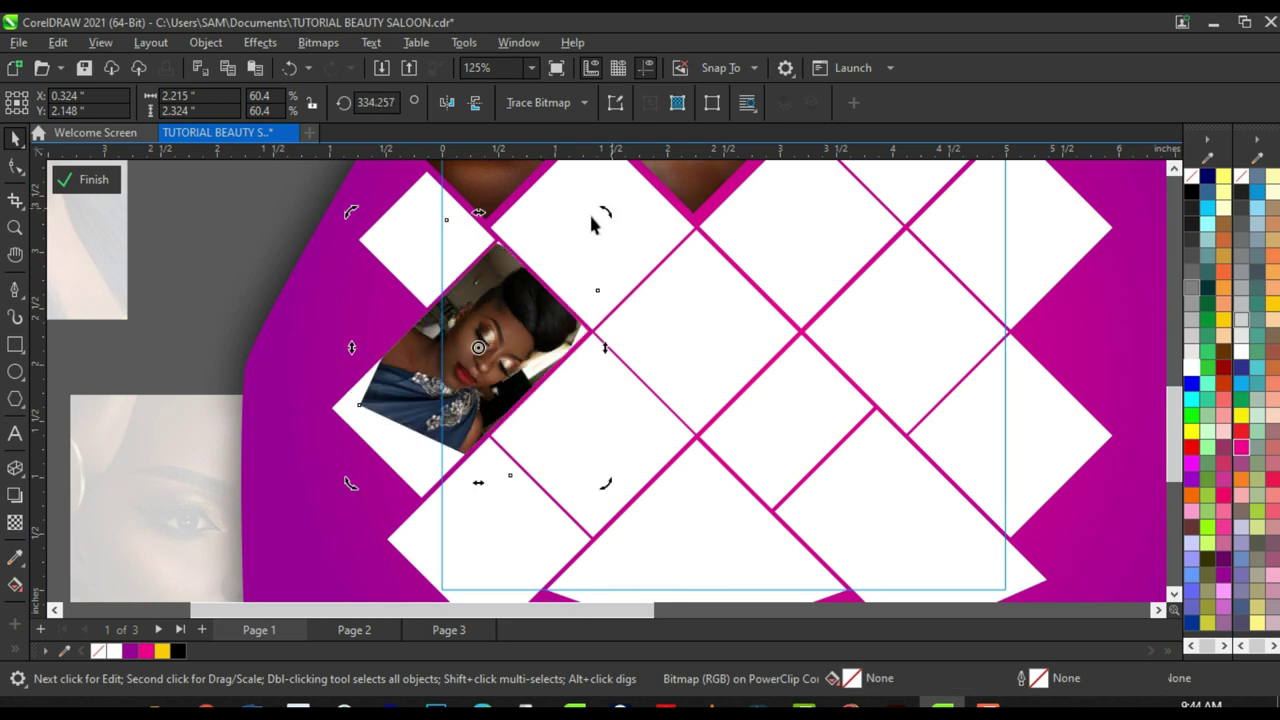
{"action": "left_click_drag", "start_coordinate": [500, 347], "coordinate": [507, 348]}
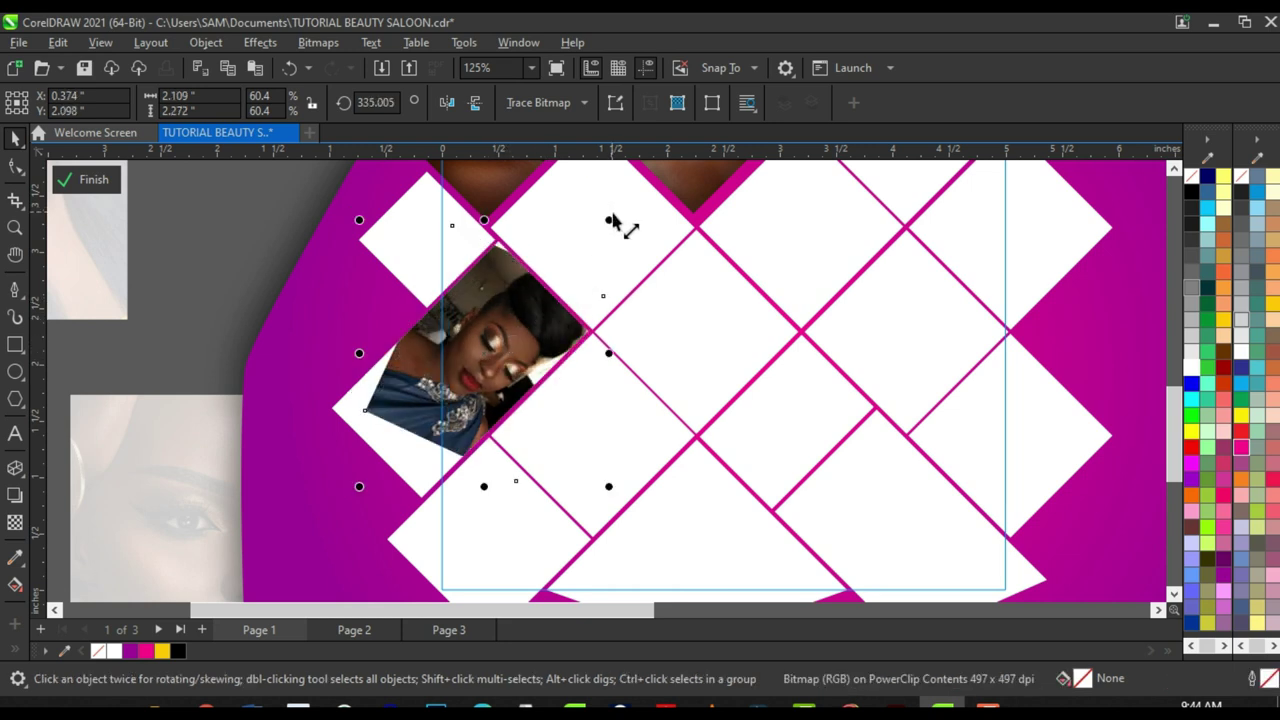
Step: Rotate the portrait to about 340.5 degrees, enlarge it to about 73.9% scale and recenter the face in the tile
{"action": "mouse_move", "coordinate": [622, 229]}
{"action": "left_mouse_down"}
{"action": "mouse_move", "coordinate": [604, 212]}
{"action": "mouse_move", "coordinate": [600, 223]}
{"action": "mouse_move", "coordinate": [611, 213]}
{"action": "left_mouse_up"}
{"action": "left_click_drag", "start_coordinate": [510, 336], "coordinate": [500, 320]}
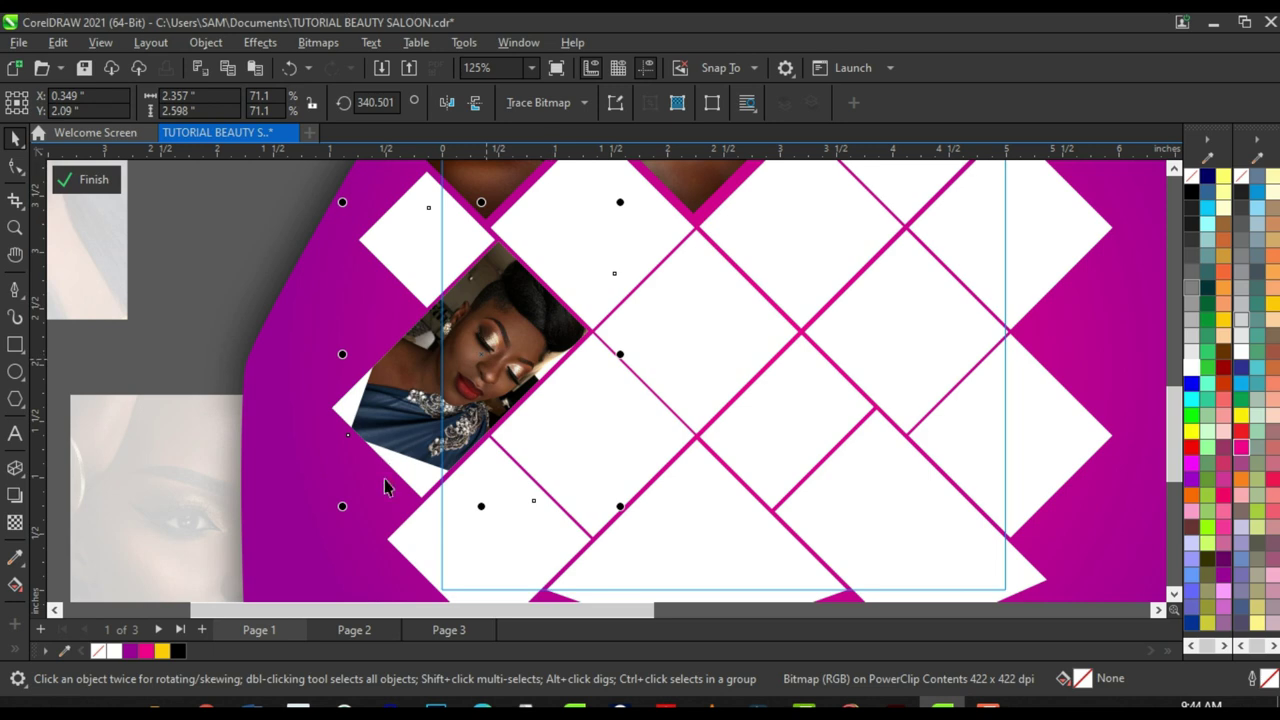
{"action": "left_click_drag", "start_coordinate": [342, 510], "coordinate": [334, 526]}
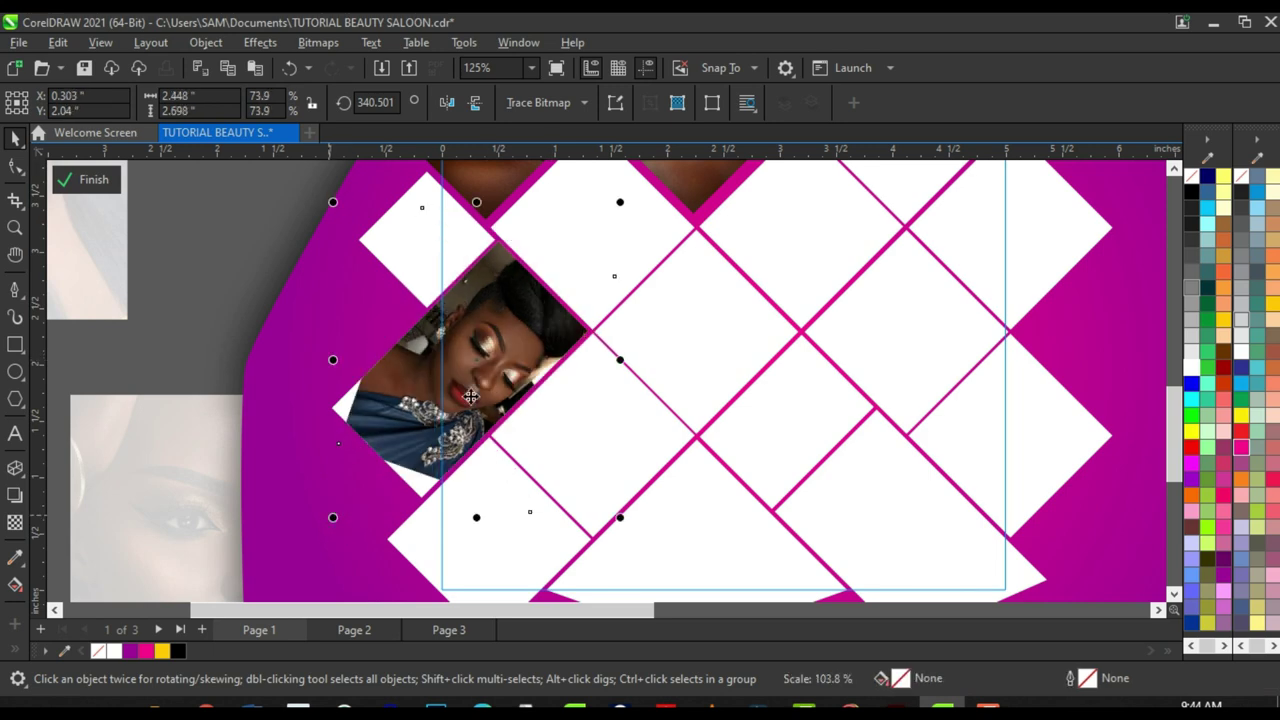
{"action": "mouse_move", "coordinate": [484, 379]}
{"action": "left_mouse_down"}
{"action": "mouse_move", "coordinate": [493, 367]}
{"action": "mouse_move", "coordinate": [484, 375]}
{"action": "left_mouse_up"}
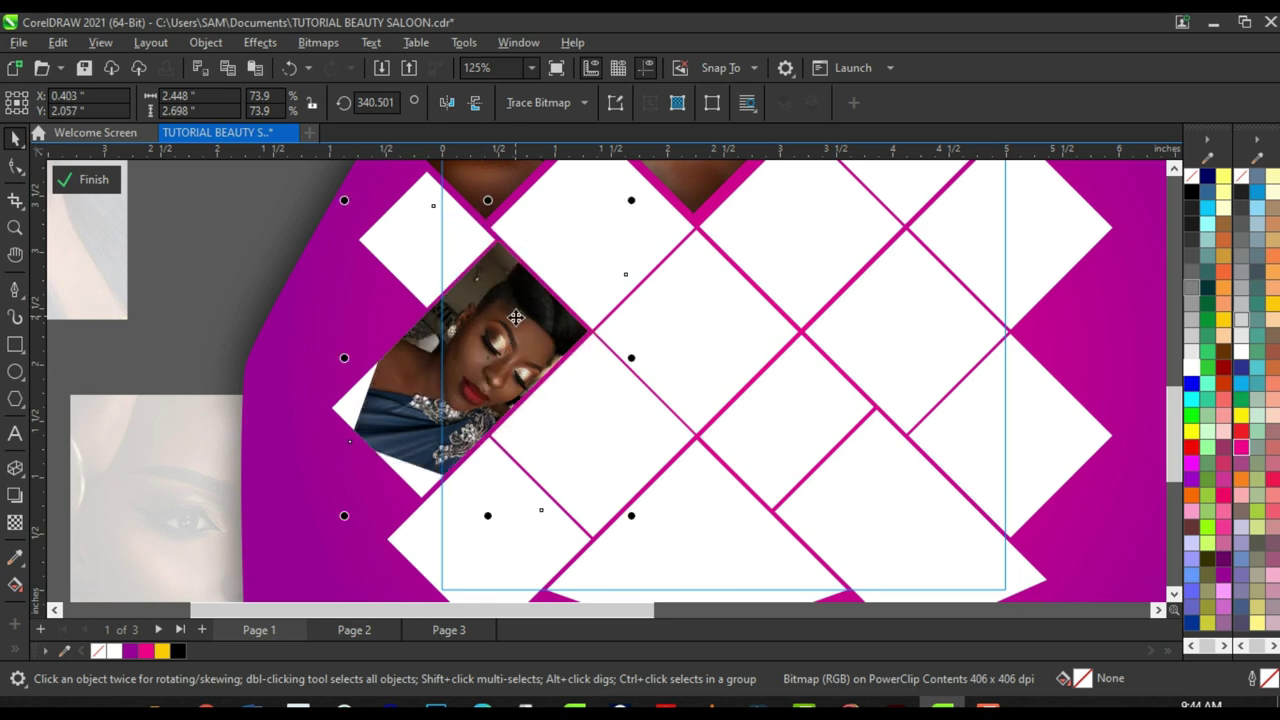
{"action": "left_click_drag", "start_coordinate": [515, 317], "coordinate": [510, 317]}
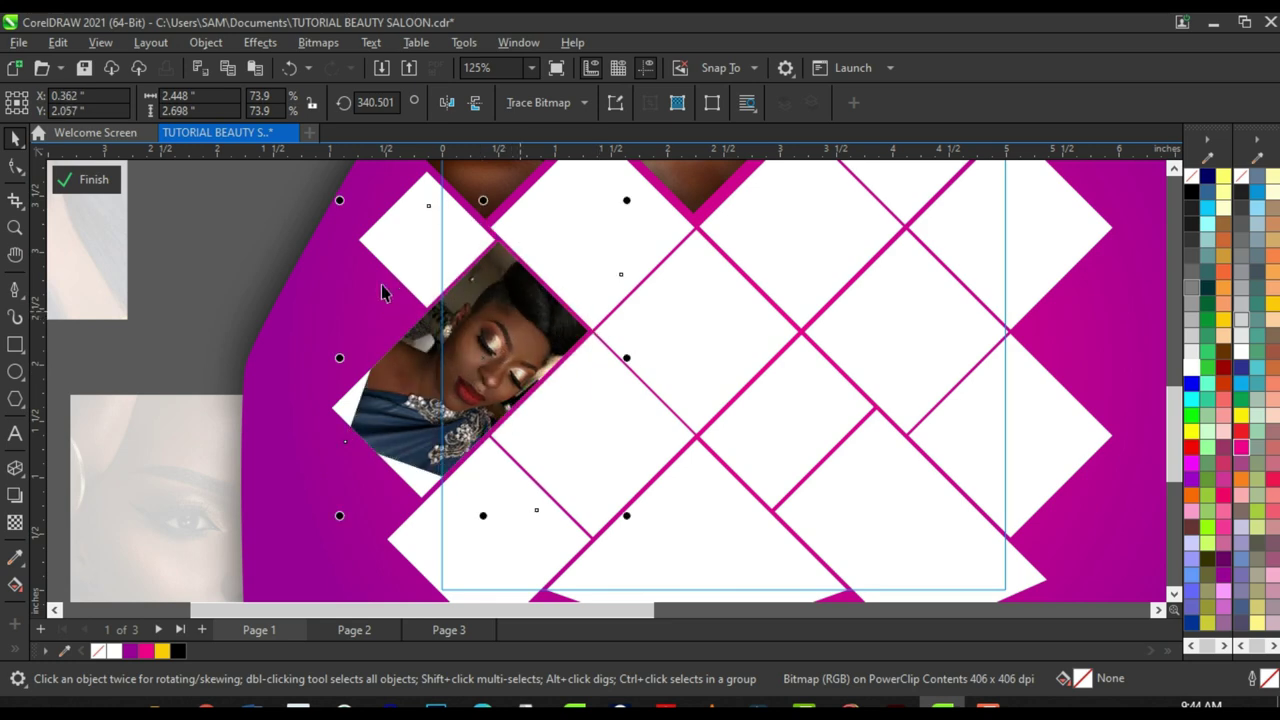
Step: Nudge the portrait slightly left to about X 0.311 and Y 2.078 inches, and finish editing the tile's contents
{"action": "scroll", "coordinate": [381, 291], "scroll_direction": "down", "scroll_amount": 3}
{"action": "scroll", "coordinate": [467, 364], "scroll_direction": "up", "scroll_amount": 4}
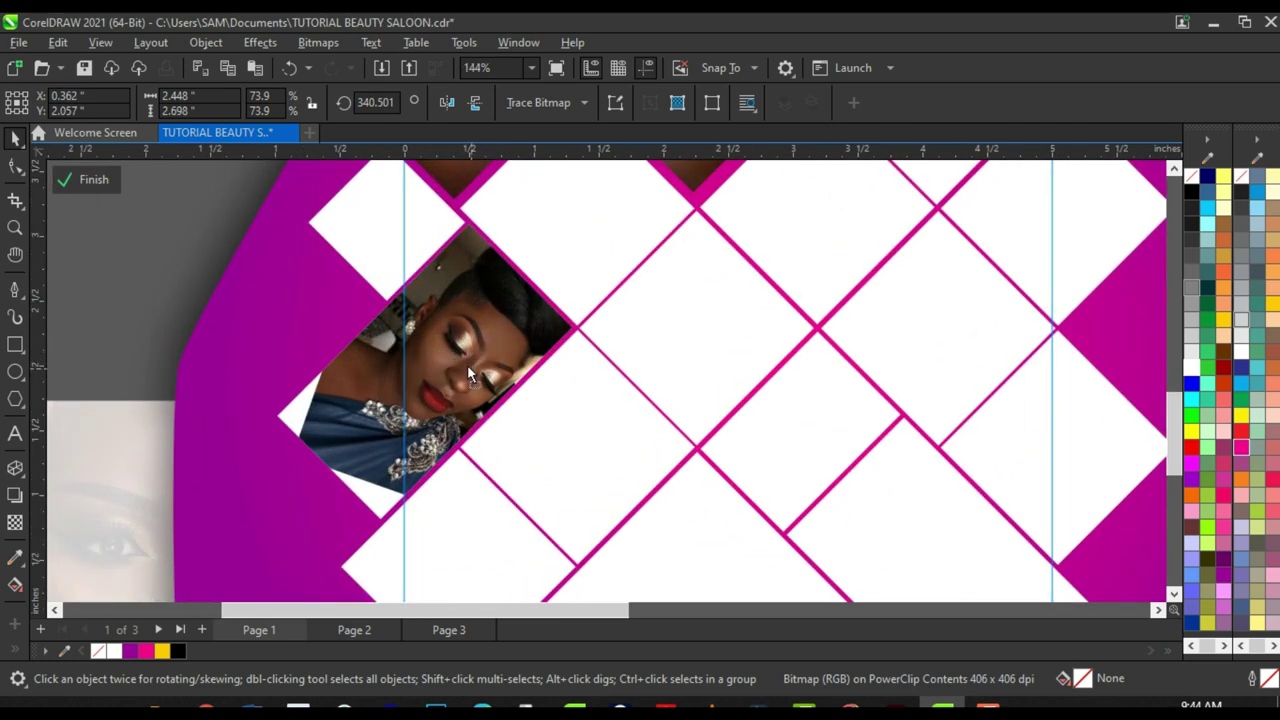
{"action": "left_click_drag", "start_coordinate": [467, 364], "coordinate": [460, 361]}
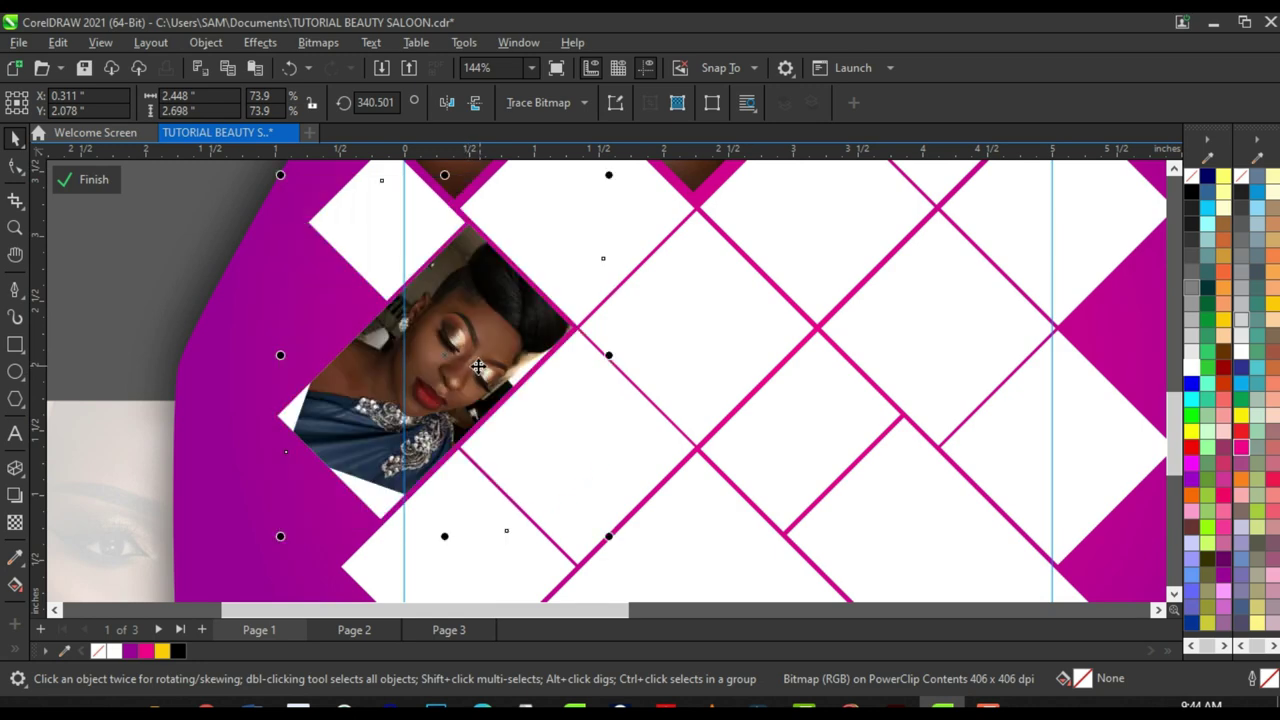
{"action": "scroll", "coordinate": [471, 373], "scroll_direction": "down", "scroll_amount": 2}
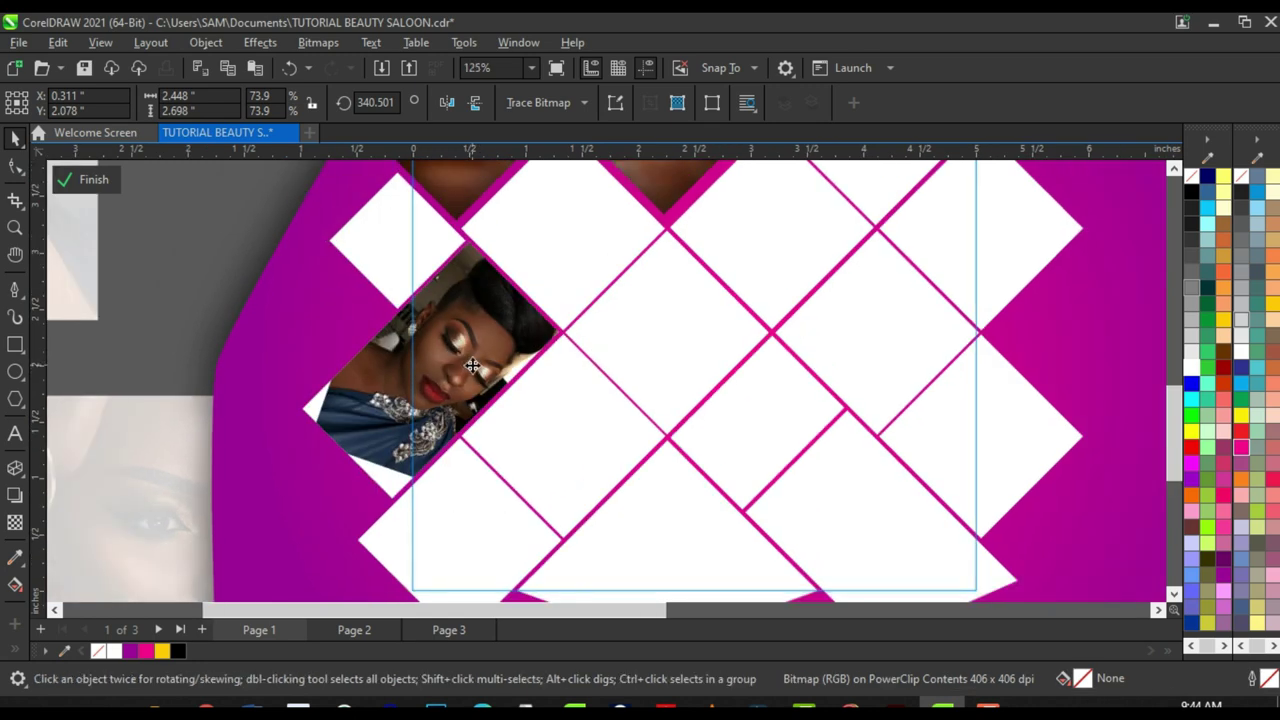
{"action": "scroll", "coordinate": [465, 381], "scroll_direction": "up", "scroll_amount": 4}
{"action": "scroll", "coordinate": [465, 381], "scroll_direction": "down", "scroll_amount": 4}
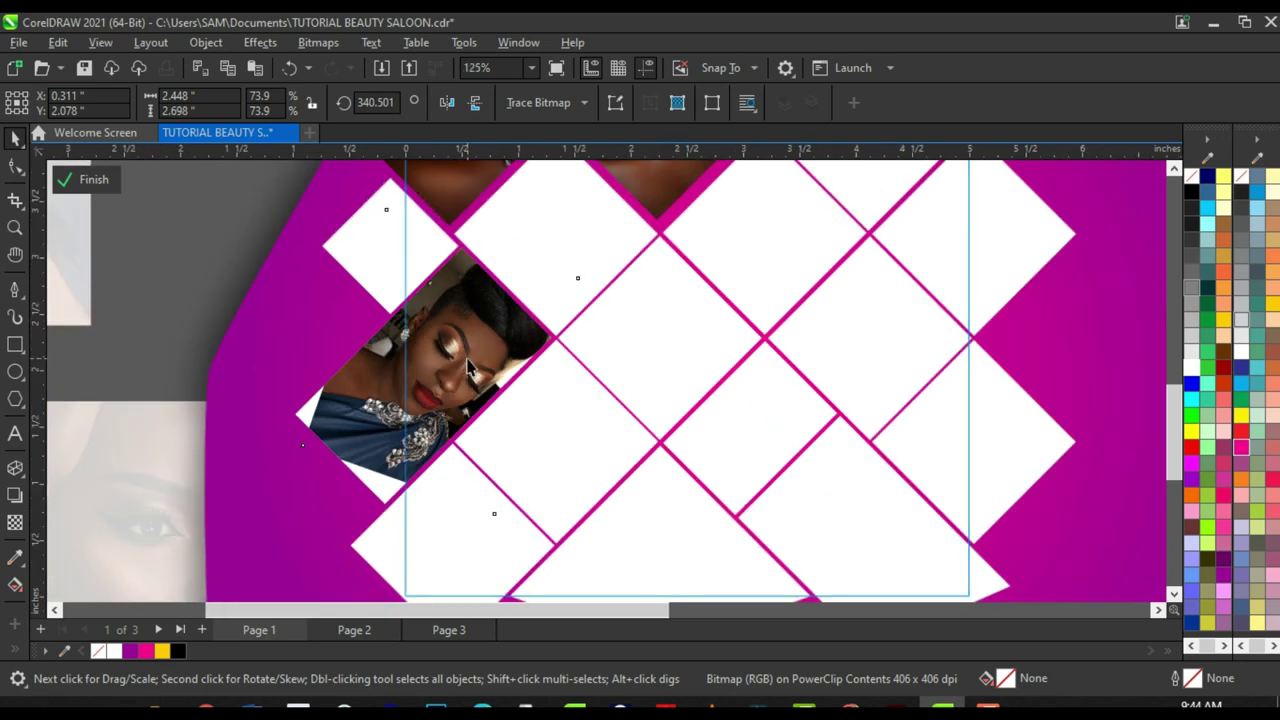
{"action": "left_click", "coordinate": [455, 375]}
{"action": "scroll", "coordinate": [455, 375], "scroll_direction": "up", "scroll_amount": 2}
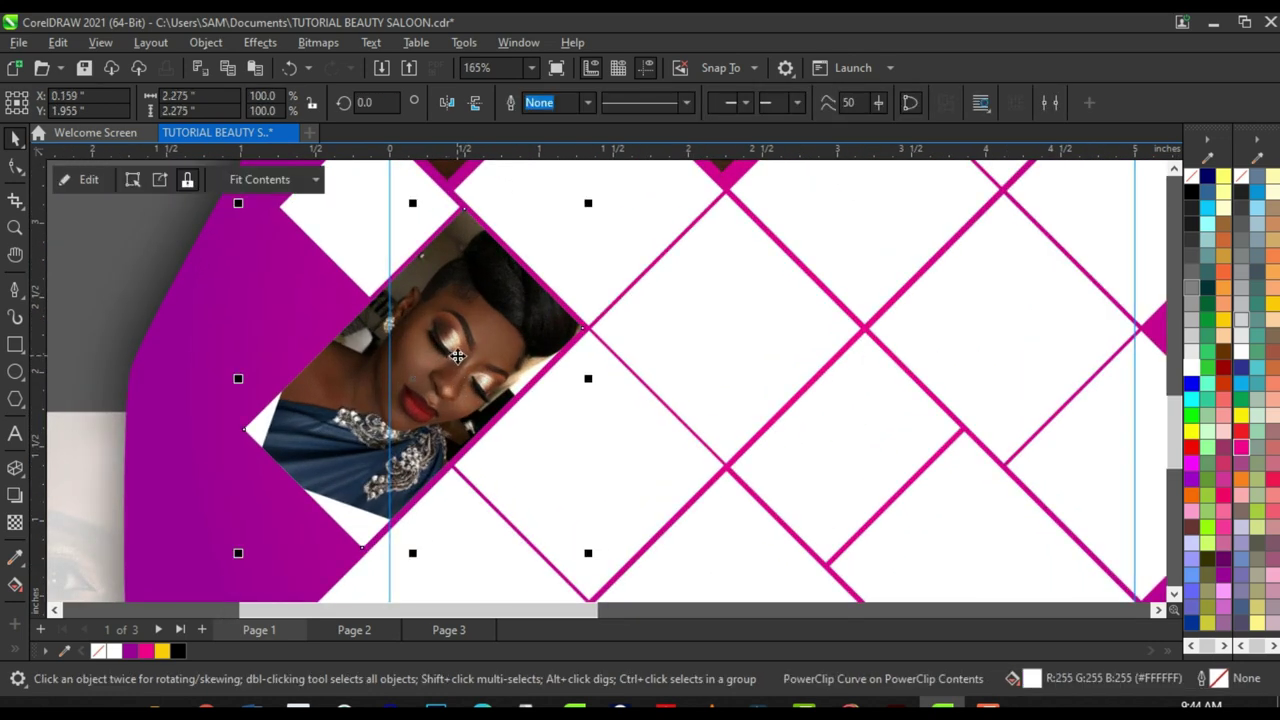
Step: Shift the blue-dress portrait to about X 0.382 and Y 2.041 inches, and finish editing the flyer's PowerClip contents
{"action": "left_click", "coordinate": [449, 360]}
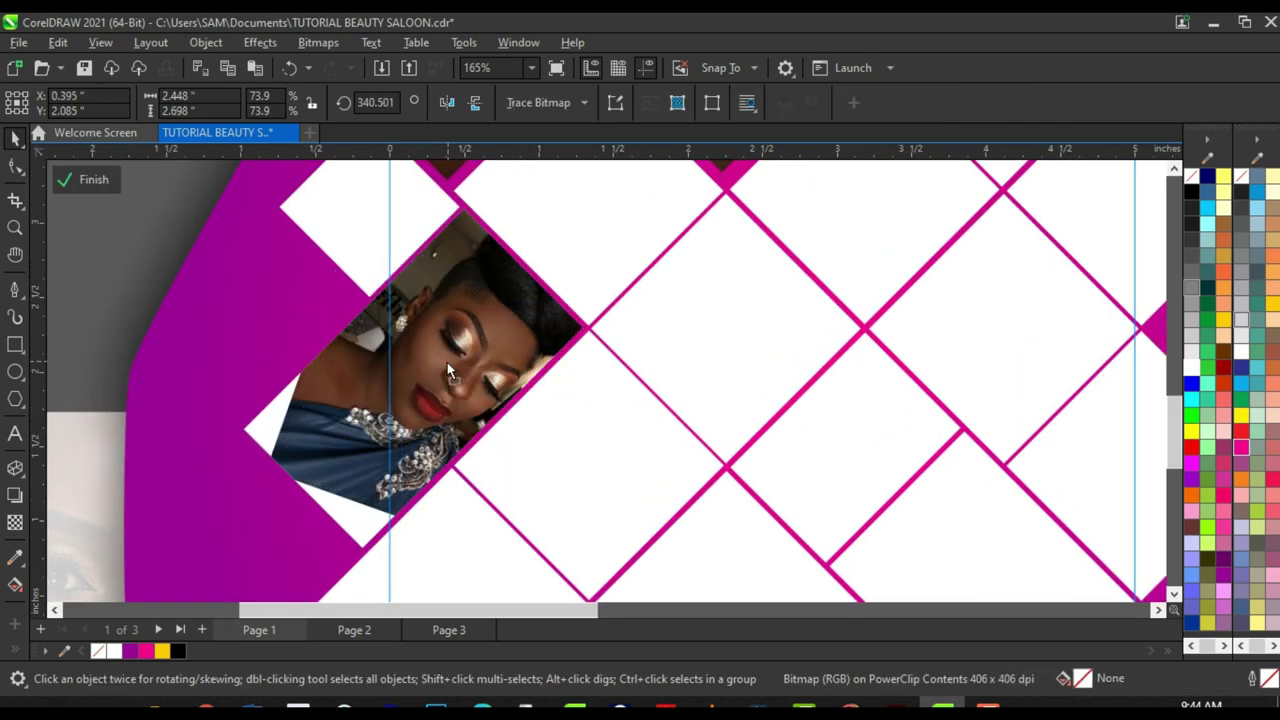
{"action": "scroll", "coordinate": [447, 362], "scroll_direction": "down", "scroll_amount": 4}
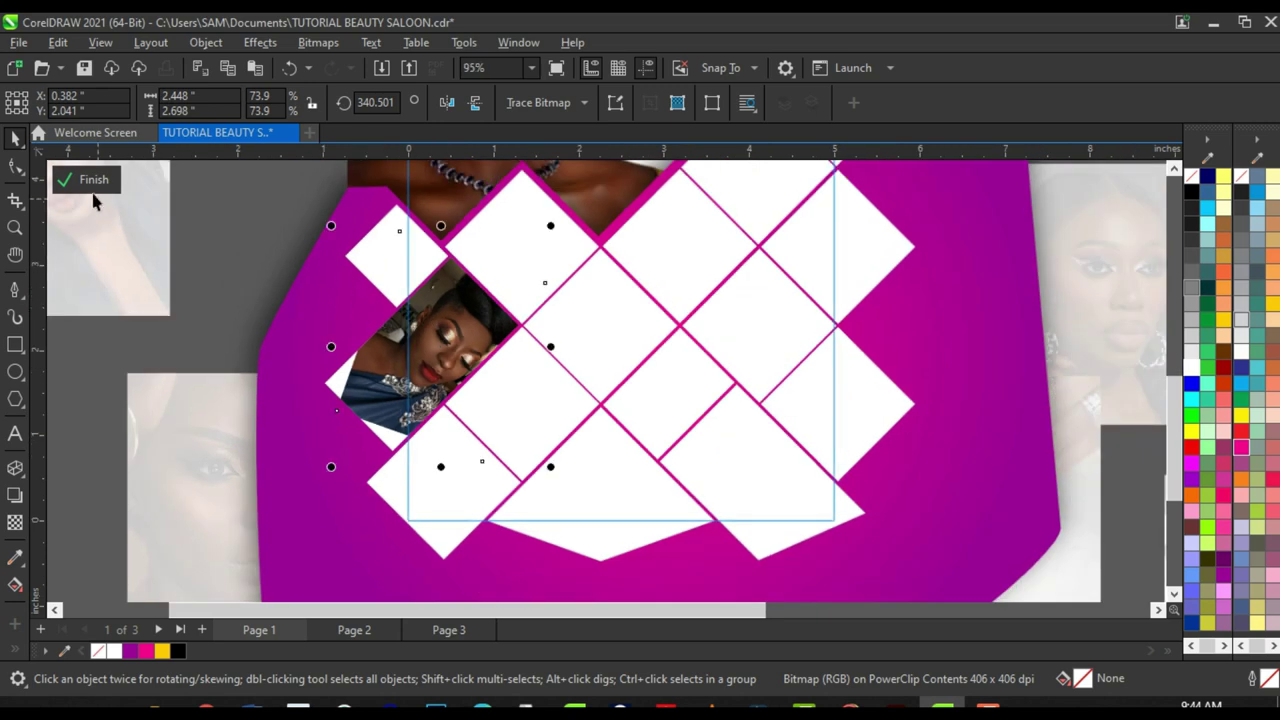
{"action": "left_click", "coordinate": [92, 182]}
{"action": "scroll", "coordinate": [357, 386], "scroll_direction": "down", "scroll_amount": 5}
{"action": "left_click", "coordinate": [625, 475]}
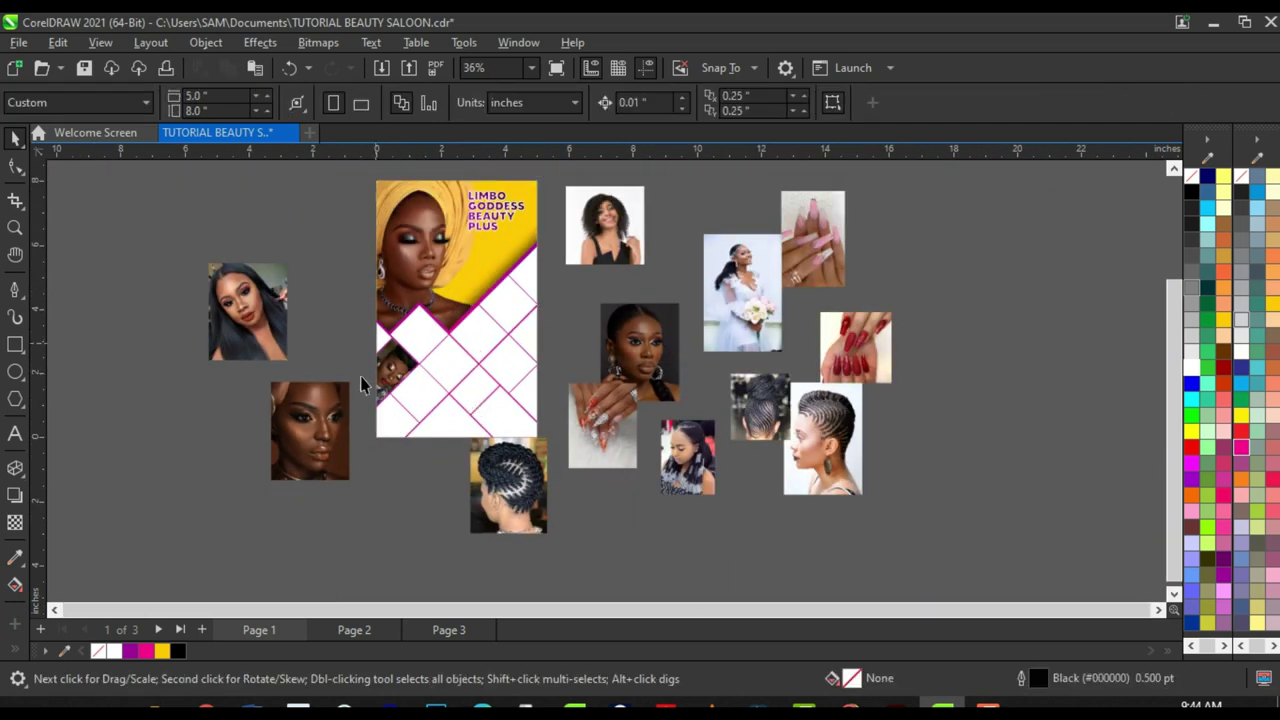
Step: Select all twelve loose hair, makeup and nail photos around the flyer and cut them
{"action": "scroll", "coordinate": [524, 381], "scroll_direction": "down", "scroll_amount": 1}
{"action": "left_click_drag", "start_coordinate": [903, 206], "coordinate": [547, 510]}
{"action": "left_click", "coordinate": [498, 464], "text": "shift"}
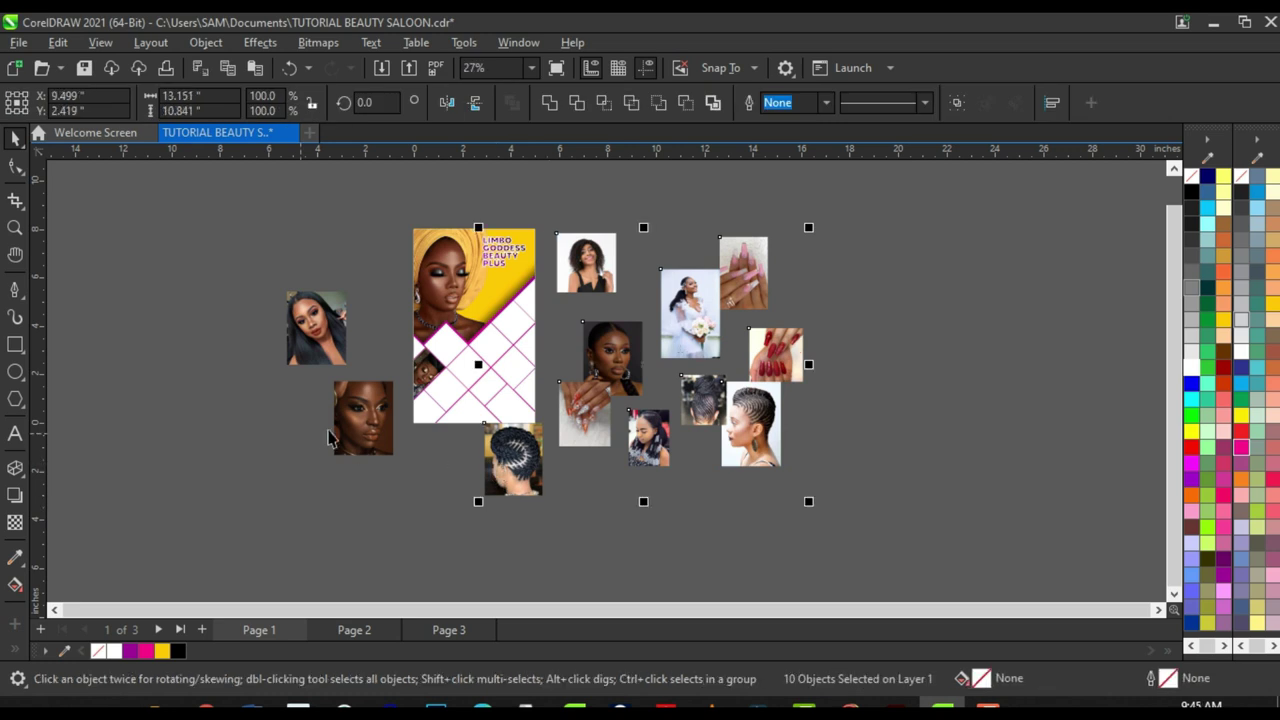
{"action": "left_click", "coordinate": [359, 428], "text": "shift"}
{"action": "left_click", "coordinate": [323, 347], "text": "shift"}
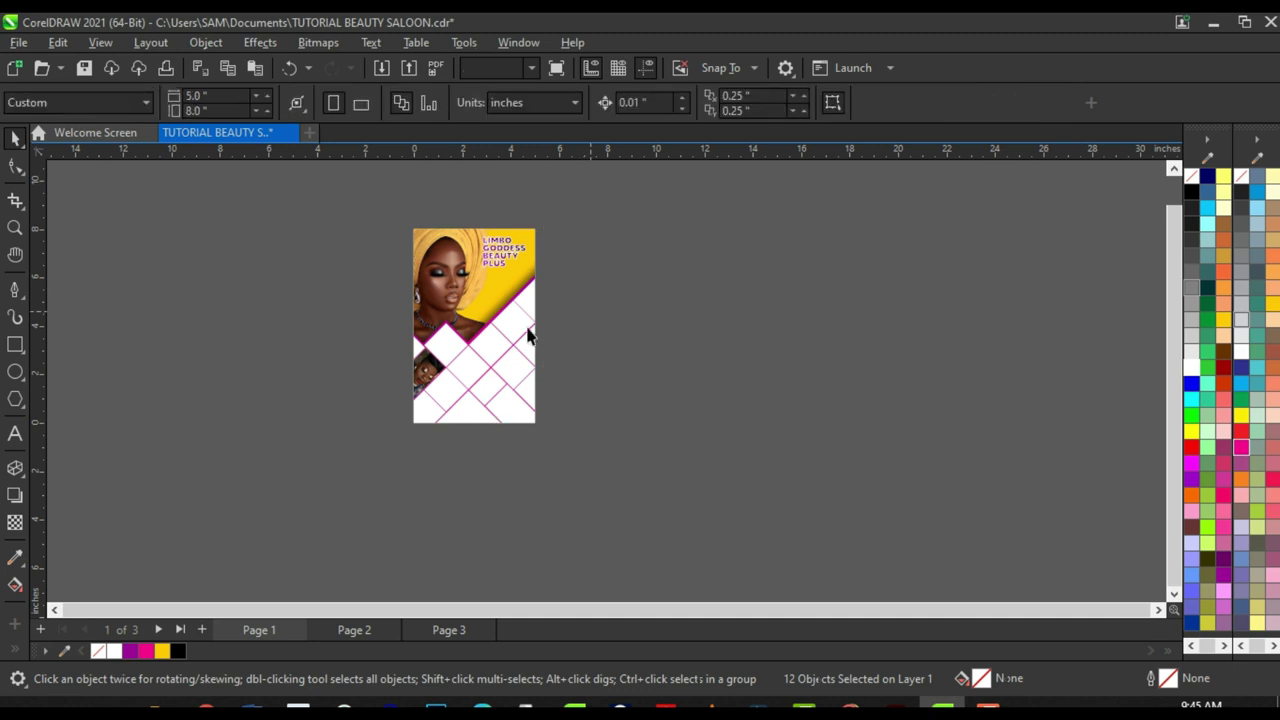
Step: Open the flyer rectangle's PowerClip contents for editing and paste the twelve photos inside
{"action": "scroll", "coordinate": [388, 338], "scroll_direction": "up", "scroll_amount": 1}
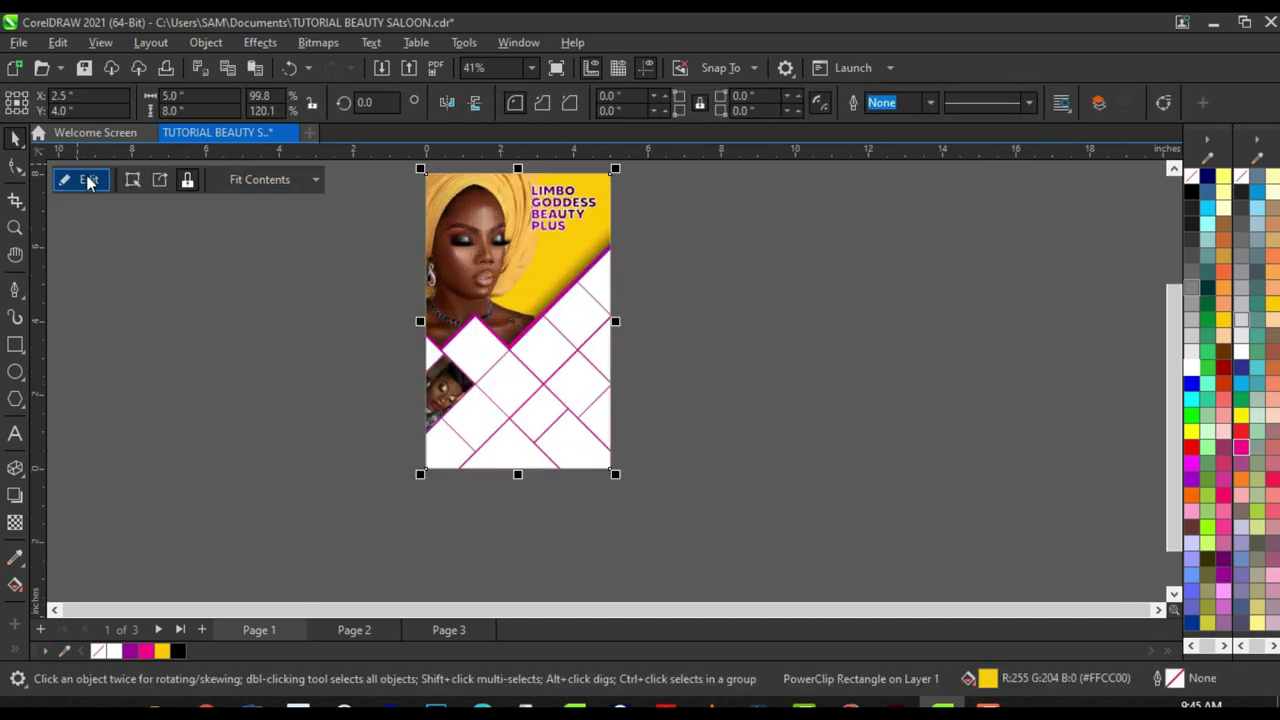
{"action": "left_click", "coordinate": [88, 181]}
{"action": "scroll", "coordinate": [509, 437], "scroll_direction": "down", "scroll_amount": 1}
{"action": "scroll", "coordinate": [543, 357], "scroll_direction": "up", "scroll_amount": 1}
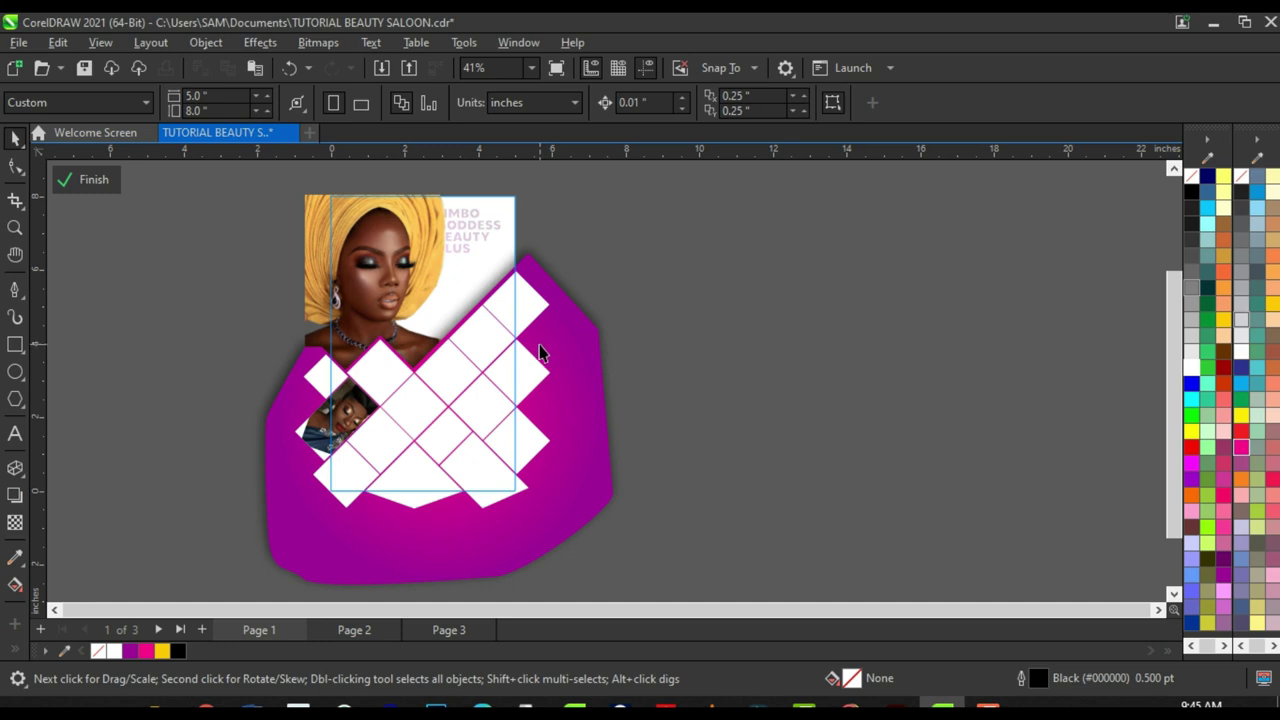
{"action": "key", "text": "ctrl+v"}
{"action": "scroll", "coordinate": [539, 352], "scroll_direction": "down", "scroll_amount": 2}
{"action": "scroll", "coordinate": [480, 352], "scroll_direction": "up", "scroll_amount": 1}
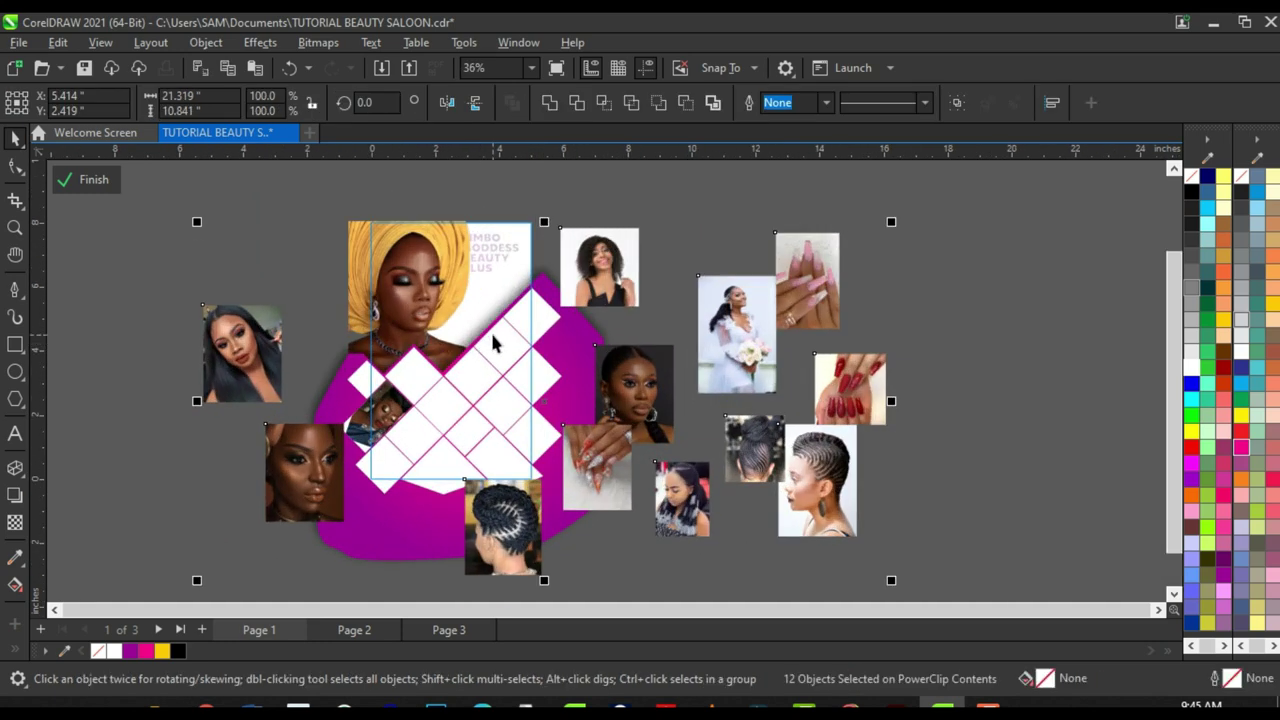
{"action": "left_click", "coordinate": [937, 317]}
{"action": "scroll", "coordinate": [554, 377], "scroll_direction": "up", "scroll_amount": 1}
{"action": "scroll", "coordinate": [526, 389], "scroll_direction": "down", "scroll_amount": 2}
{"action": "scroll", "coordinate": [515, 425], "scroll_direction": "up", "scroll_amount": 1}
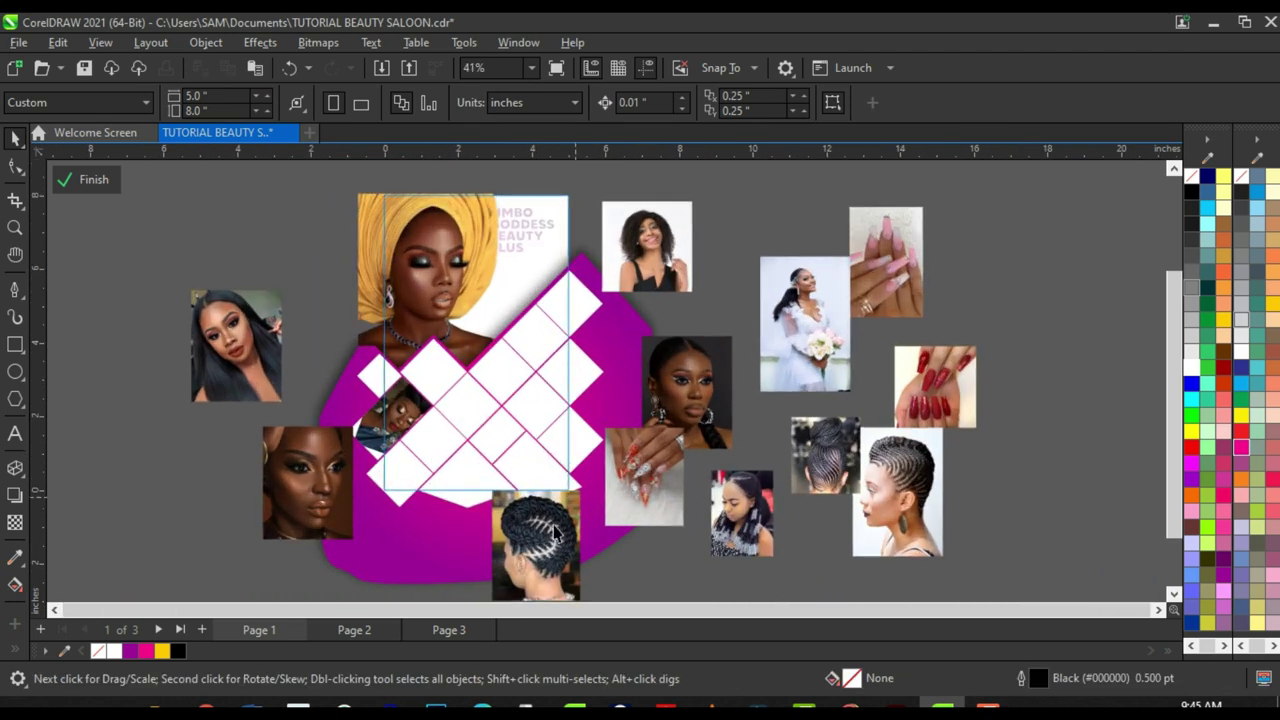
Step: PowerClip the close-up bronze makeup face inside the white tile directly below the blue-dress portrait
{"action": "scroll", "coordinate": [545, 510], "scroll_direction": "up", "scroll_amount": 2}
{"action": "left_click", "coordinate": [256, 452]}
{"action": "scroll", "coordinate": [359, 460], "scroll_direction": "up", "scroll_amount": 1}
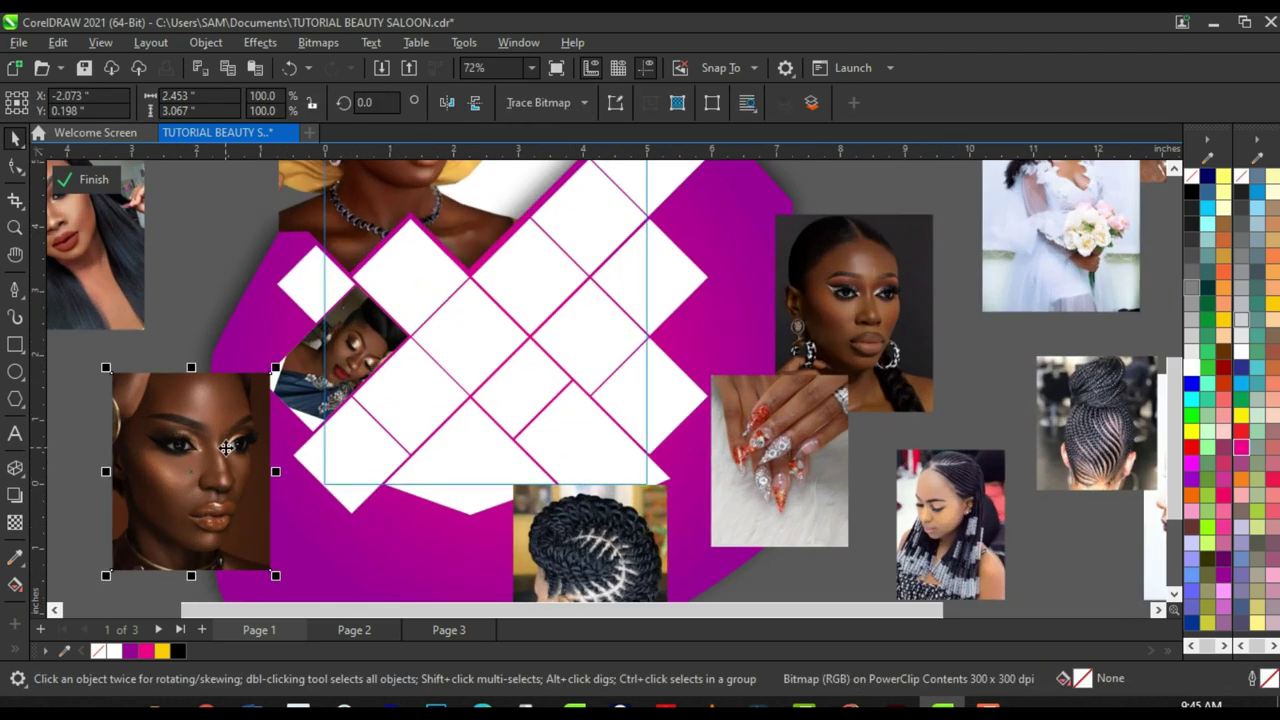
{"action": "right_click", "coordinate": [226, 464]}
{"action": "left_click", "coordinate": [325, 411]}
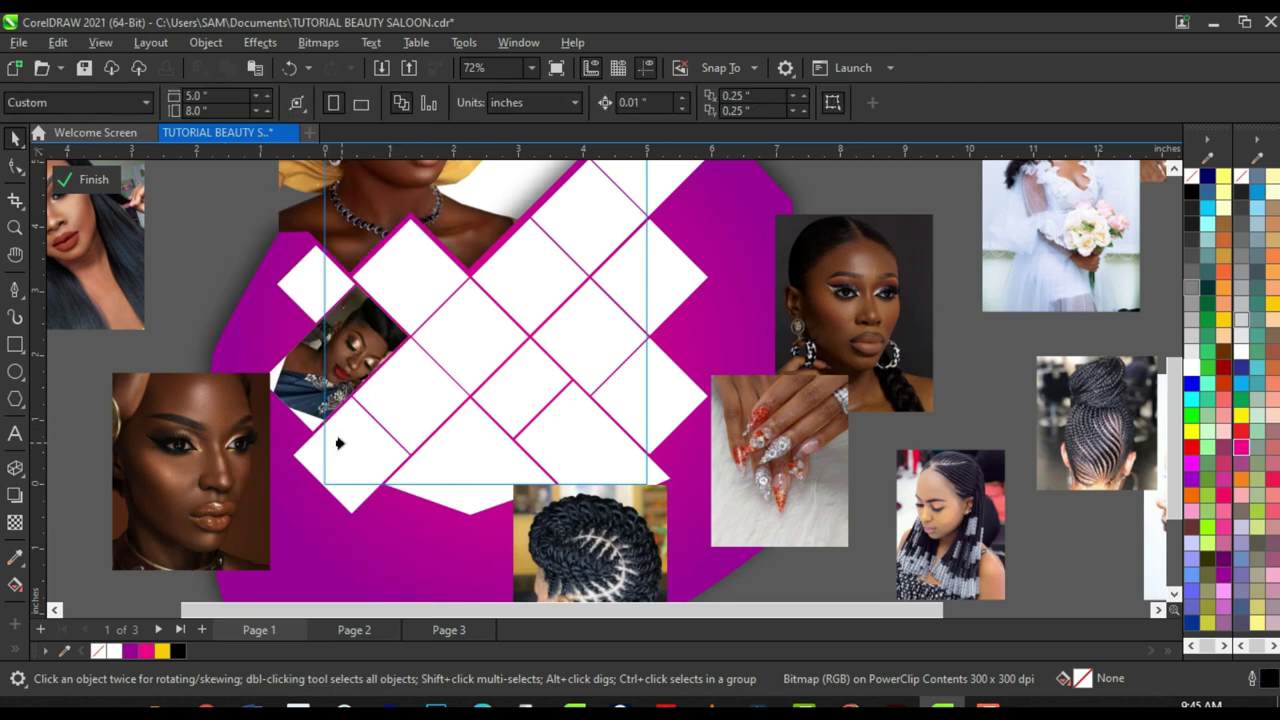
{"action": "left_click", "coordinate": [337, 443]}
Step: PowerClip the portrait with the large hoop earrings inside the wide tile at the flyer's bottom center
{"action": "scroll", "coordinate": [340, 430], "scroll_direction": "down", "scroll_amount": 1}
{"action": "left_click", "coordinate": [725, 333]}
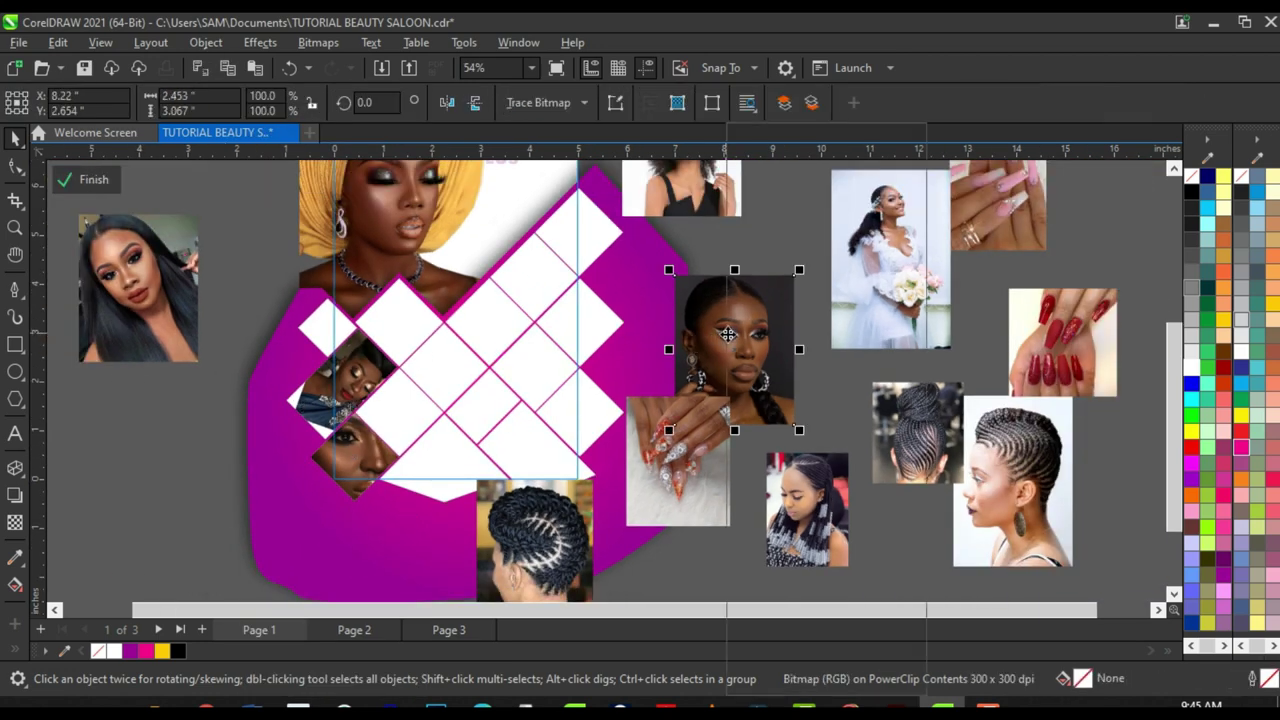
{"action": "right_click", "coordinate": [725, 333]}
{"action": "left_click", "coordinate": [775, 410]}
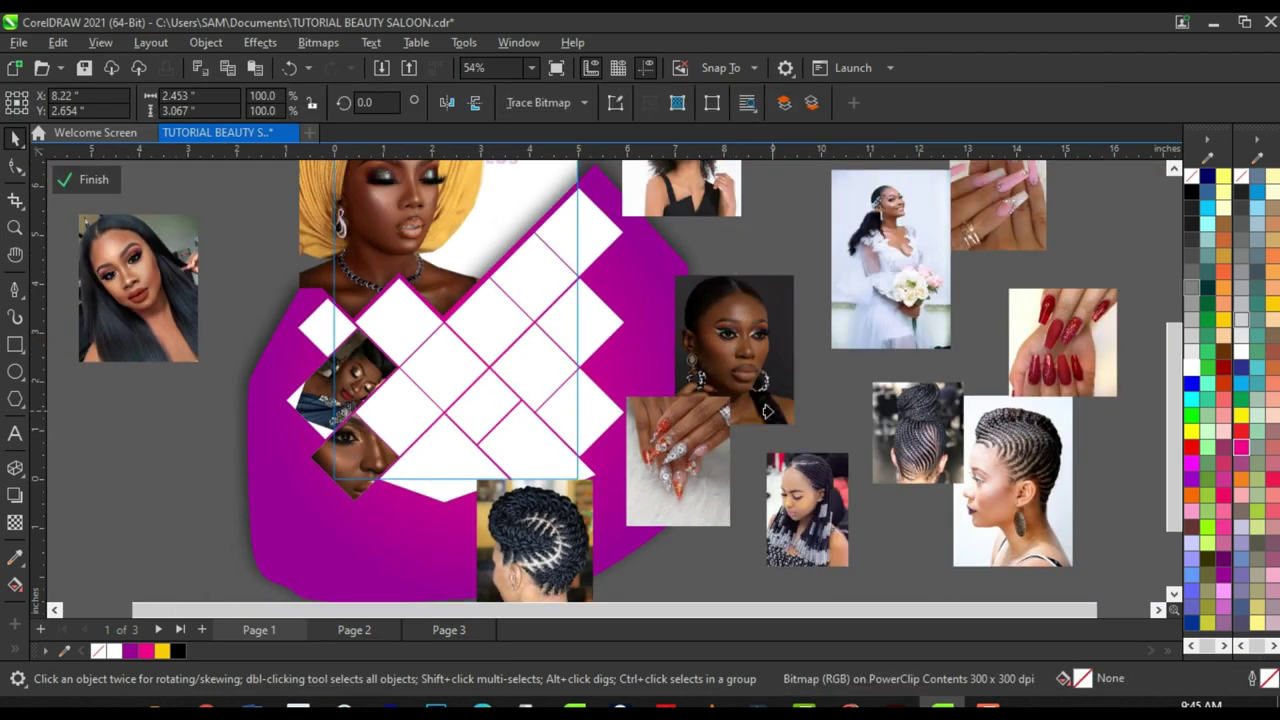
{"action": "left_click", "coordinate": [449, 460]}
Step: PowerClip the side-profile cornrow photo inside the lower diamond tile on the flyer's right edge
{"action": "left_click", "coordinate": [990, 477]}
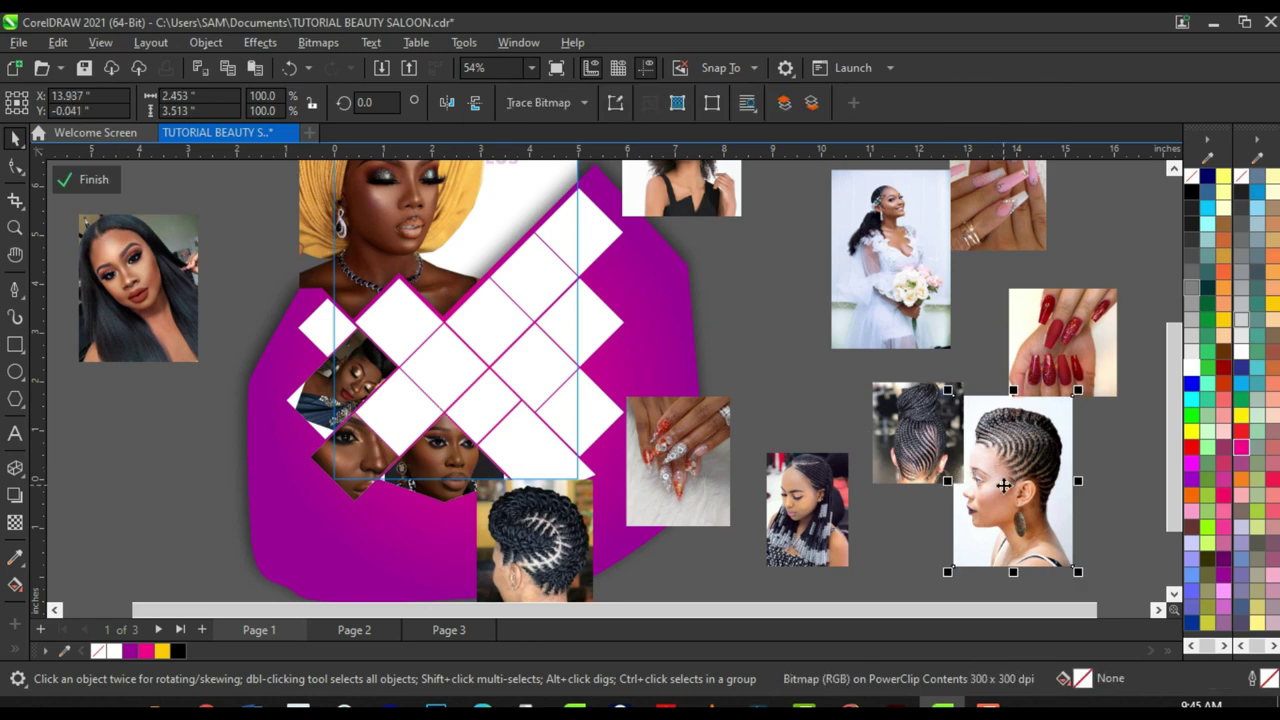
{"action": "right_click", "coordinate": [1003, 485]}
{"action": "left_click", "coordinate": [1050, 409]}
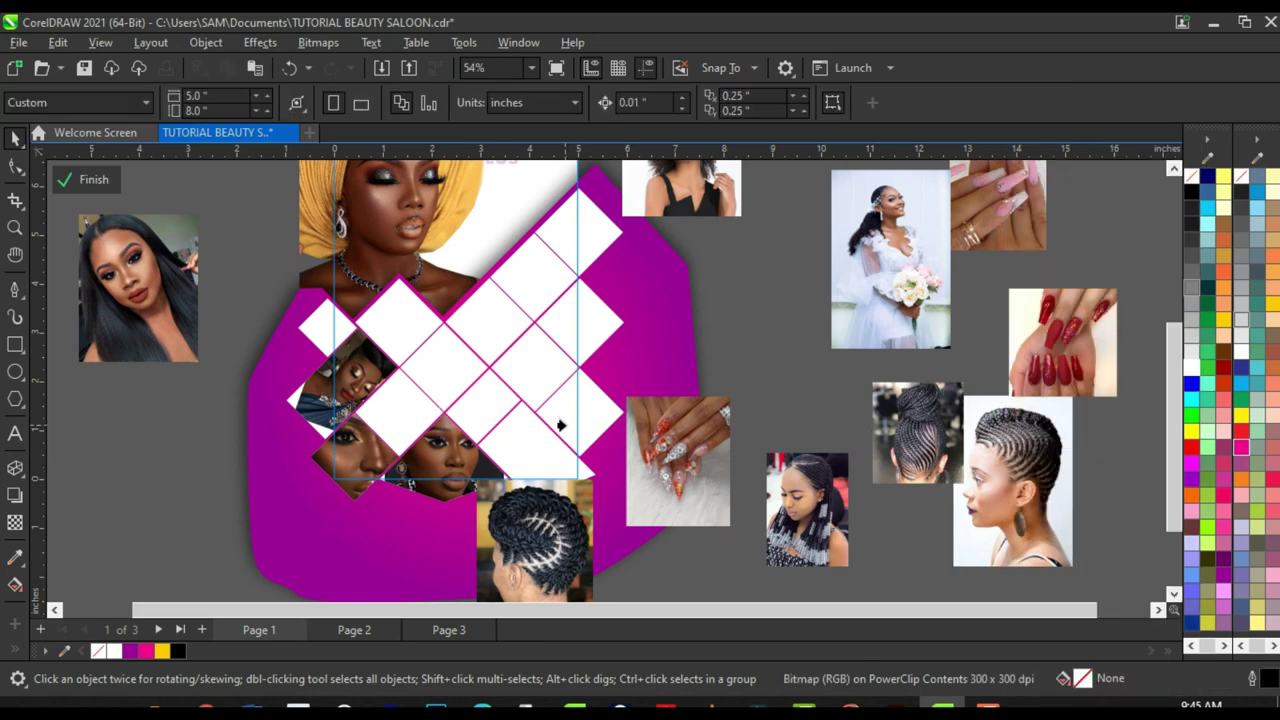
{"action": "left_click", "coordinate": [562, 412]}
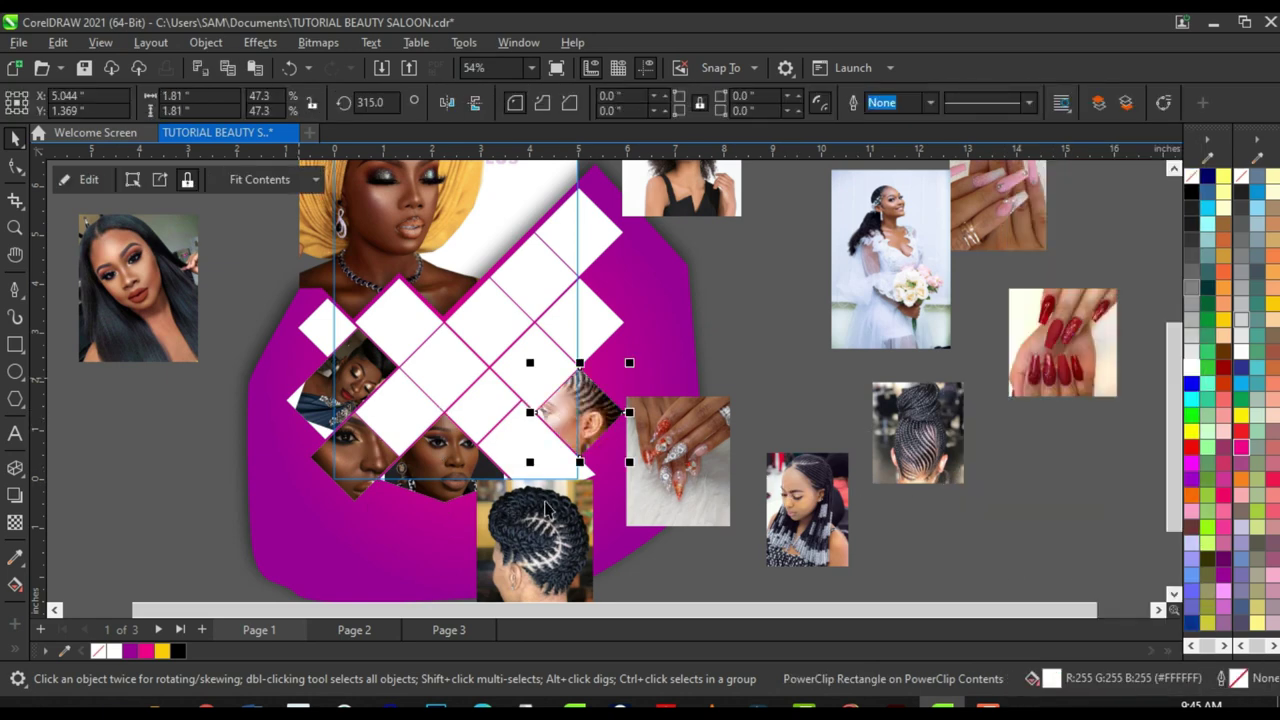
Step: PowerClip the twisted updo photo inside the diamond tile just below the model's necklace
{"action": "left_click", "coordinate": [530, 548]}
{"action": "right_click", "coordinate": [535, 548]}
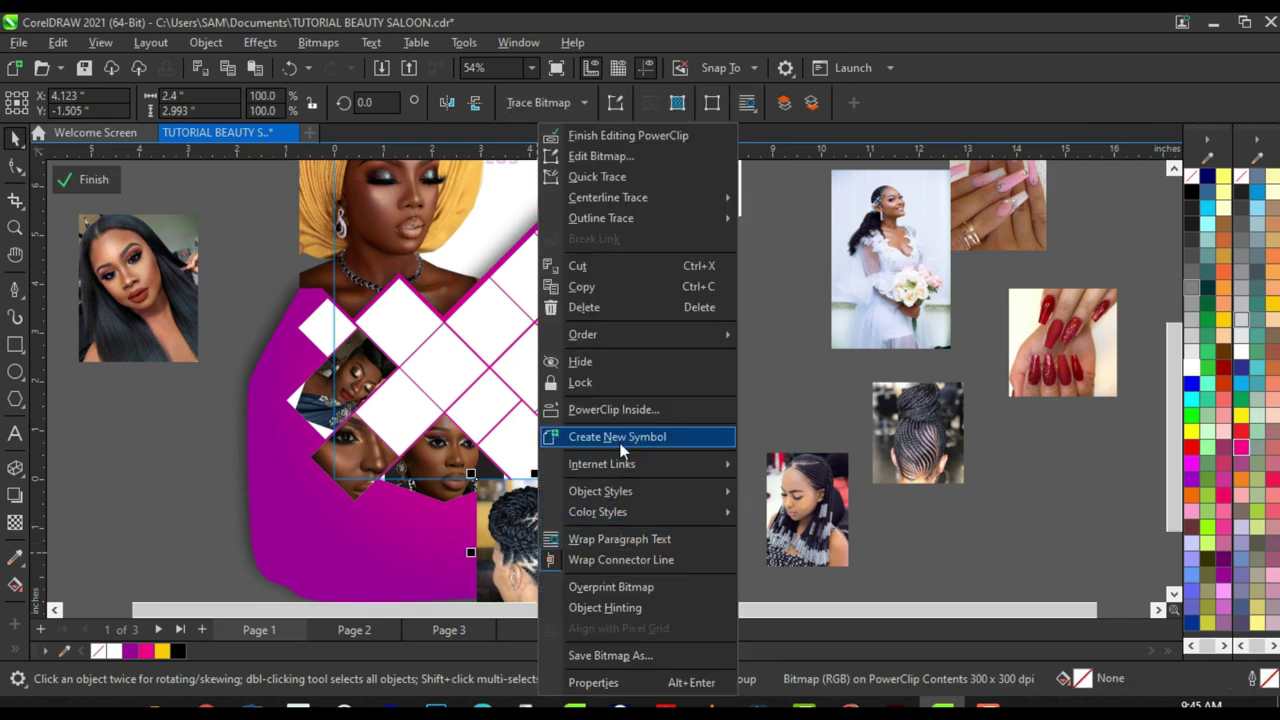
{"action": "left_click", "coordinate": [614, 409]}
{"action": "left_click", "coordinate": [386, 323]}
Step: PowerClip the photo of the smiling curly-haired woman inside the tile diagonally below the twisted updo
{"action": "right_click", "coordinate": [925, 440]}
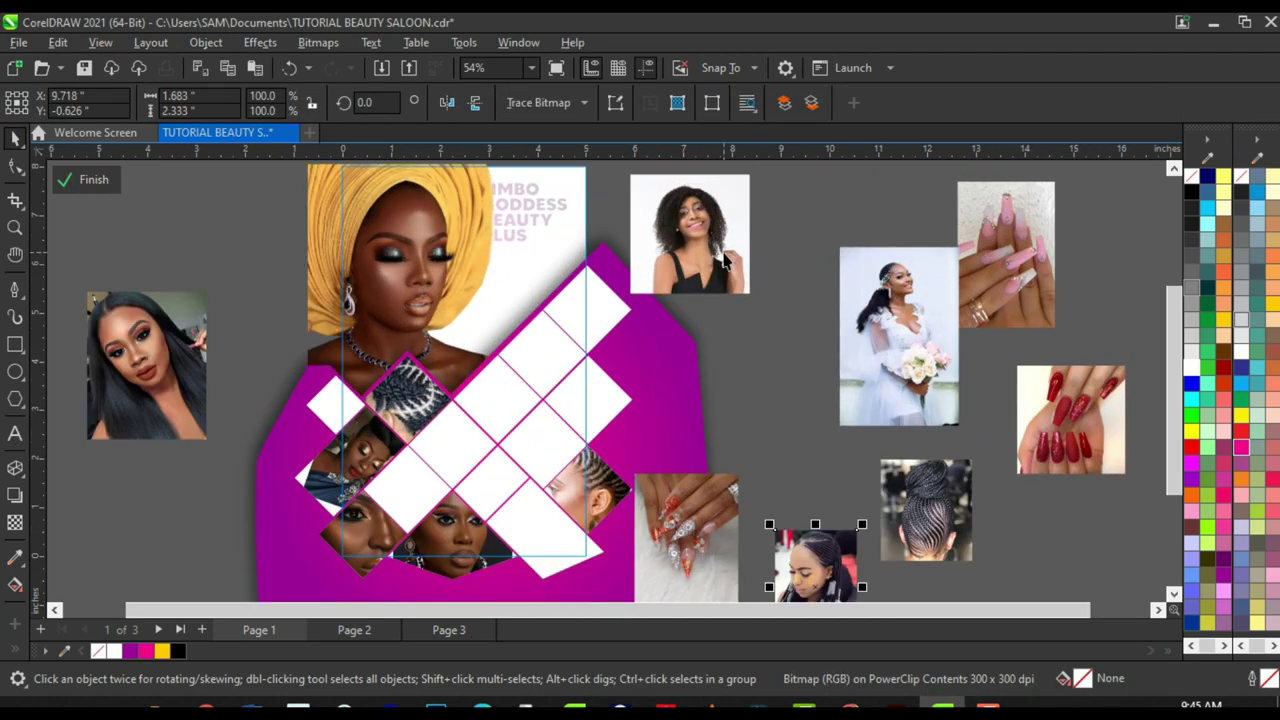
{"action": "right_click", "coordinate": [688, 255]}
{"action": "left_click", "coordinate": [761, 410]}
{"action": "left_click", "coordinate": [457, 434]}
Step: PowerClip the long black hair portrait inside the empty tile between the blue-dress and hoop-earring portraits
{"action": "left_click", "coordinate": [160, 360]}
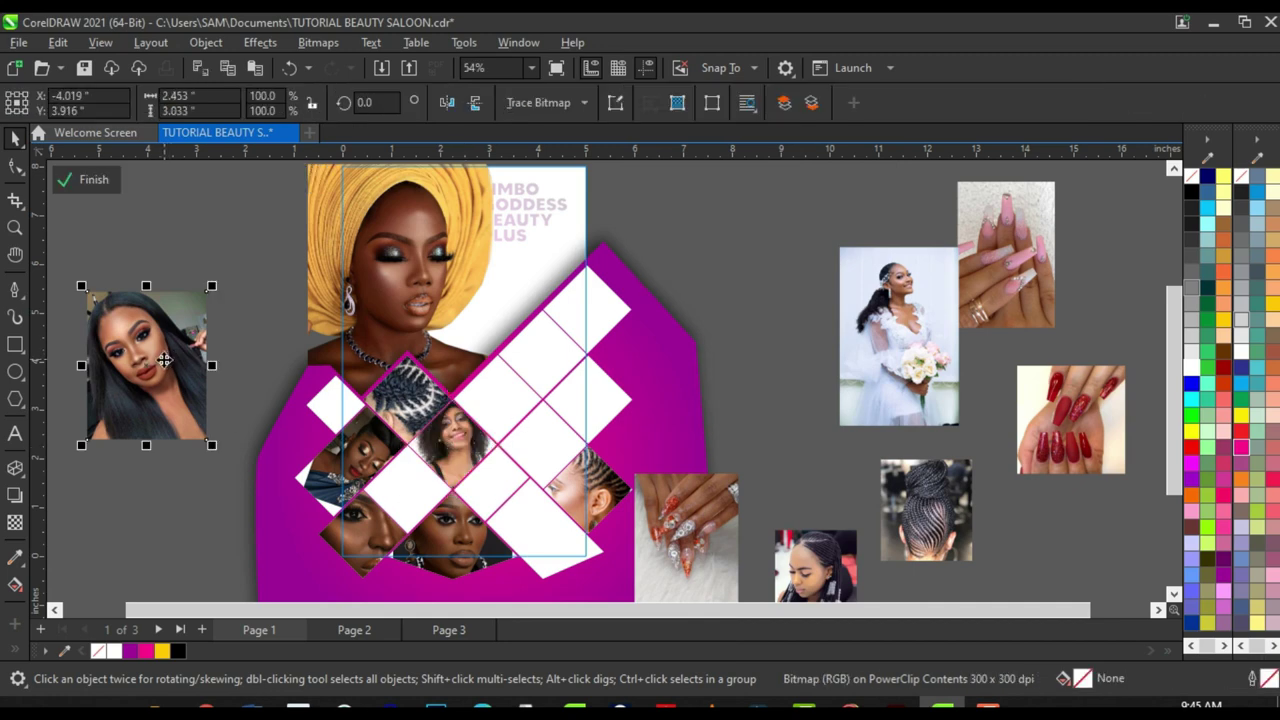
{"action": "right_click", "coordinate": [165, 360]}
{"action": "left_click", "coordinate": [240, 409]}
{"action": "left_click", "coordinate": [405, 485]}
Step: PowerClip the braided bun photo inside the empty tile above and right of the curly-haired woman
{"action": "left_click", "coordinate": [925, 505]}
{"action": "right_click", "coordinate": [915, 505]}
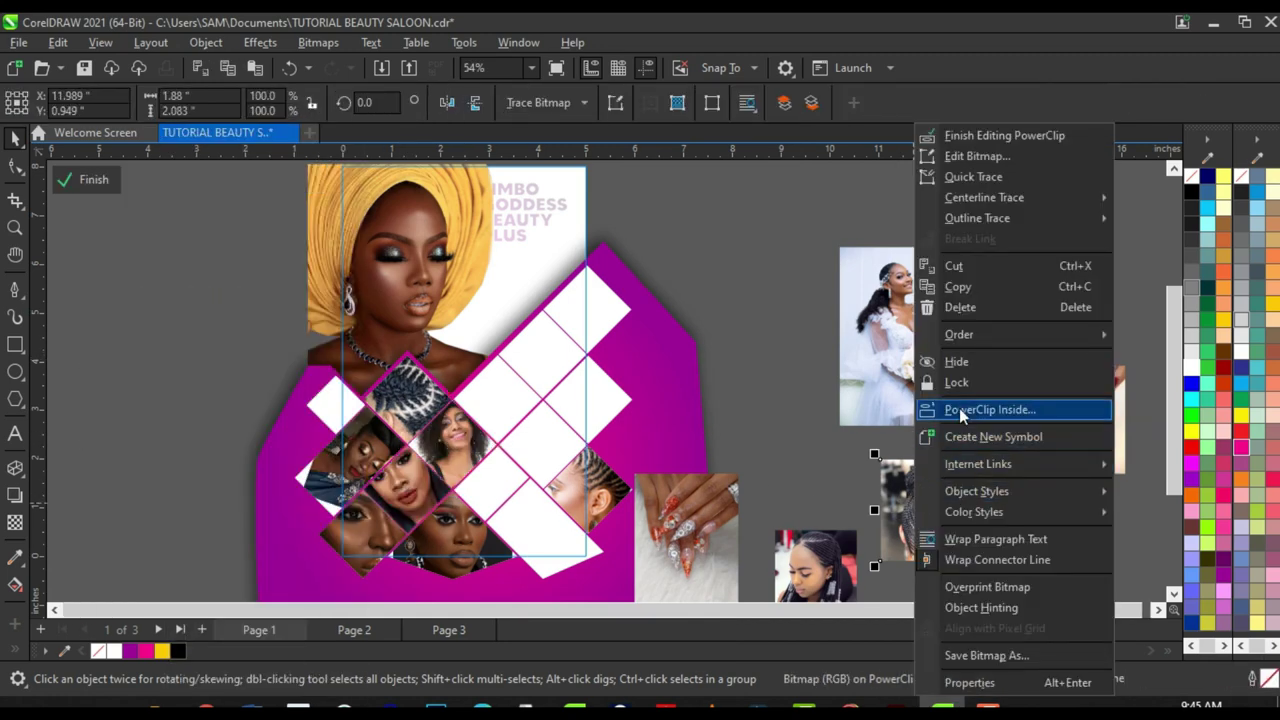
{"action": "left_click", "coordinate": [959, 409]}
{"action": "left_click", "coordinate": [490, 405]}
Step: PowerClip the bride photo inside the small tile below and right of the curly-haired woman
{"action": "left_click", "coordinate": [882, 358]}
{"action": "right_click", "coordinate": [884, 378]}
{"action": "right_click", "coordinate": [874, 353]}
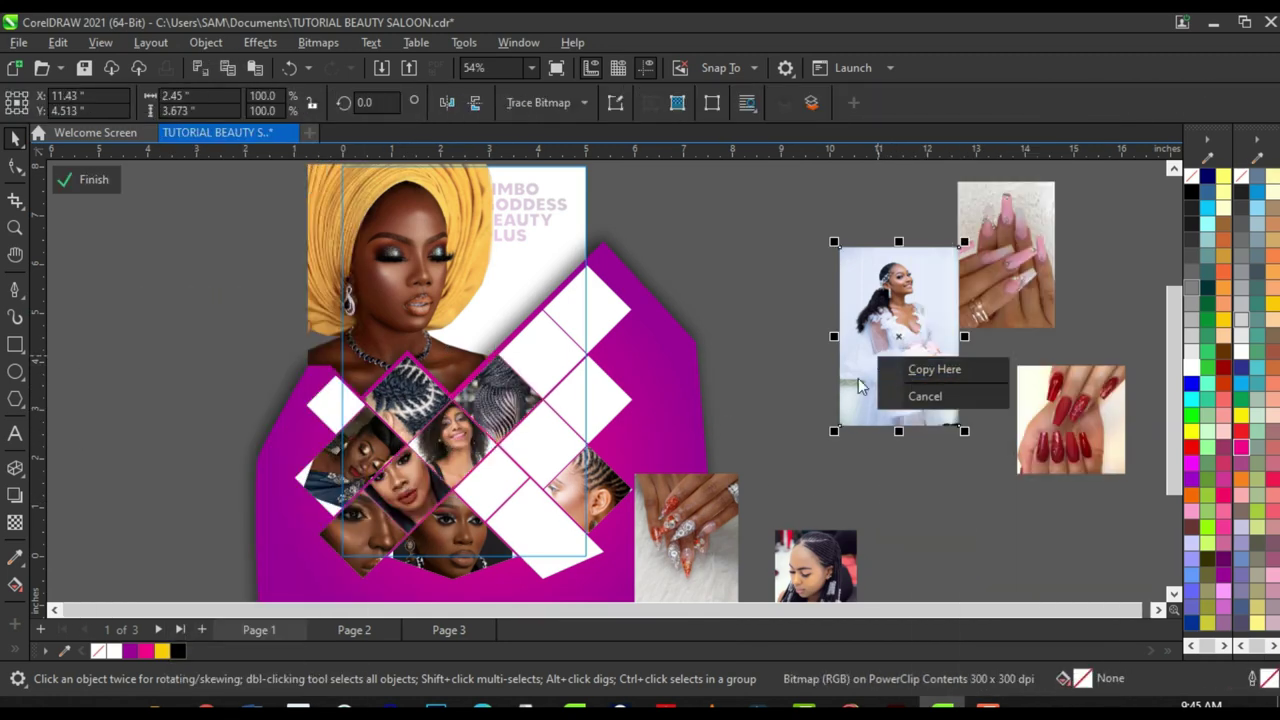
{"action": "right_click", "coordinate": [890, 346]}
{"action": "left_click", "coordinate": [932, 409]}
{"action": "left_click", "coordinate": [491, 484]}
Step: PowerClip the pink nails photo inside the tile above the braided bun and the red nails photo inside the topmost right tile
{"action": "left_click", "coordinate": [1000, 270]}
{"action": "right_click", "coordinate": [1002, 280]}
{"action": "left_click", "coordinate": [1066, 409]}
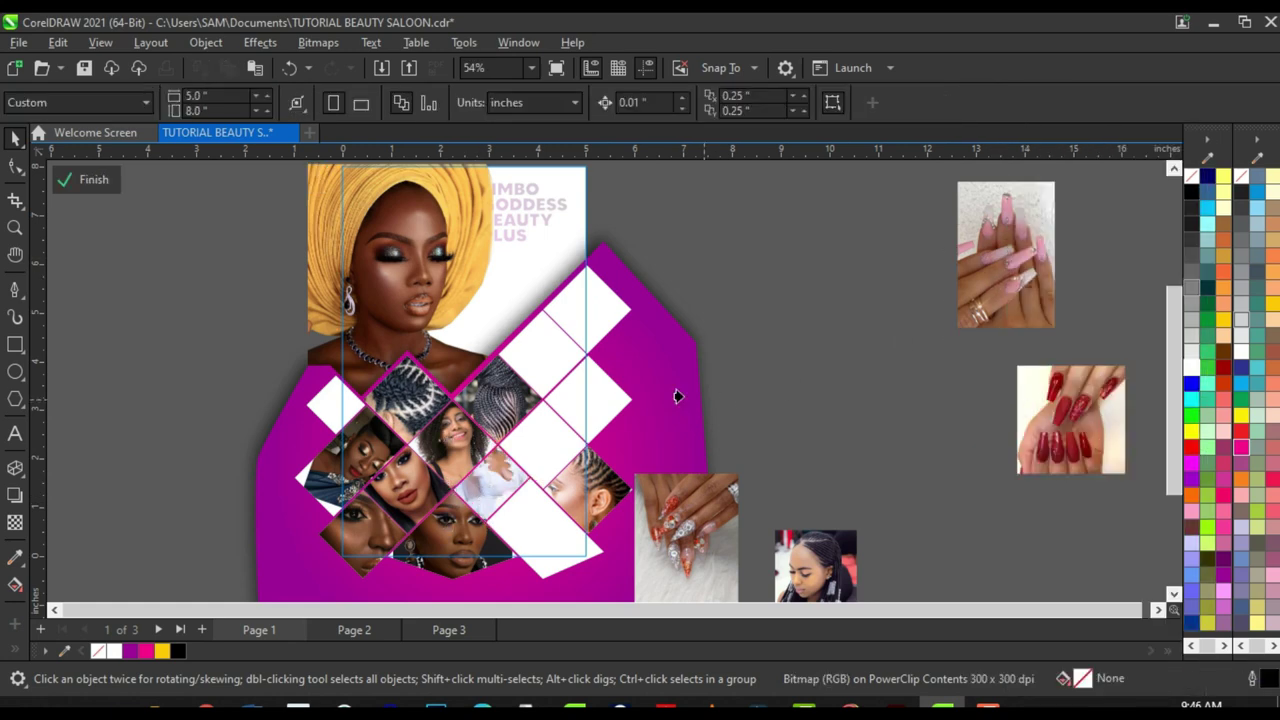
{"action": "left_click", "coordinate": [548, 355]}
{"action": "left_click", "coordinate": [1042, 436]}
{"action": "right_click", "coordinate": [1040, 440]}
{"action": "left_click", "coordinate": [1085, 409]}
{"action": "left_click", "coordinate": [577, 314]}
Step: PowerClip the orange jeweled nails photo inside the right-edge tile between the red nails and the cornrow profile
{"action": "scroll", "coordinate": [600, 438], "scroll_direction": "down", "scroll_amount": 1}
{"action": "left_click", "coordinate": [675, 470]}
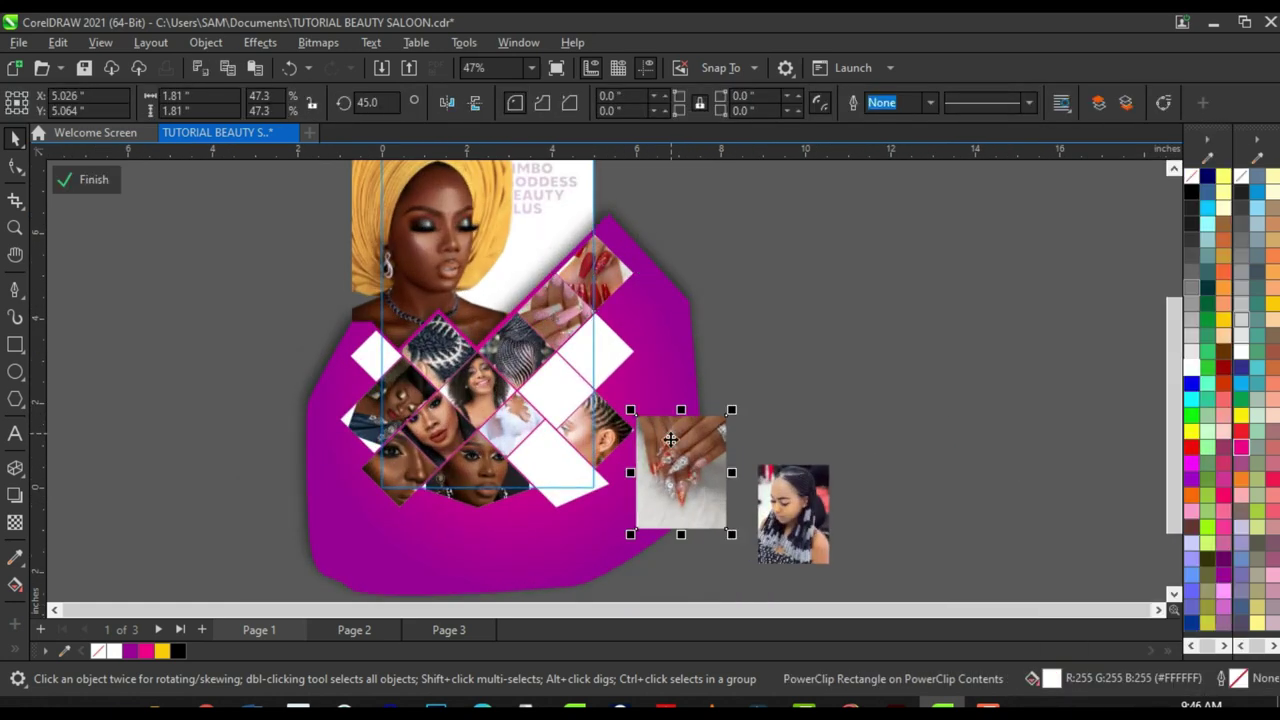
{"action": "right_click", "coordinate": [668, 470]}
{"action": "left_click", "coordinate": [715, 409]}
{"action": "left_click", "coordinate": [584, 352]}
Step: PowerClip the photo of the woman with beaded braids inside the empty tile below the jeweled nails
{"action": "right_click", "coordinate": [783, 494]}
{"action": "left_click", "coordinate": [840, 409]}
{"action": "left_click", "coordinate": [563, 403]}
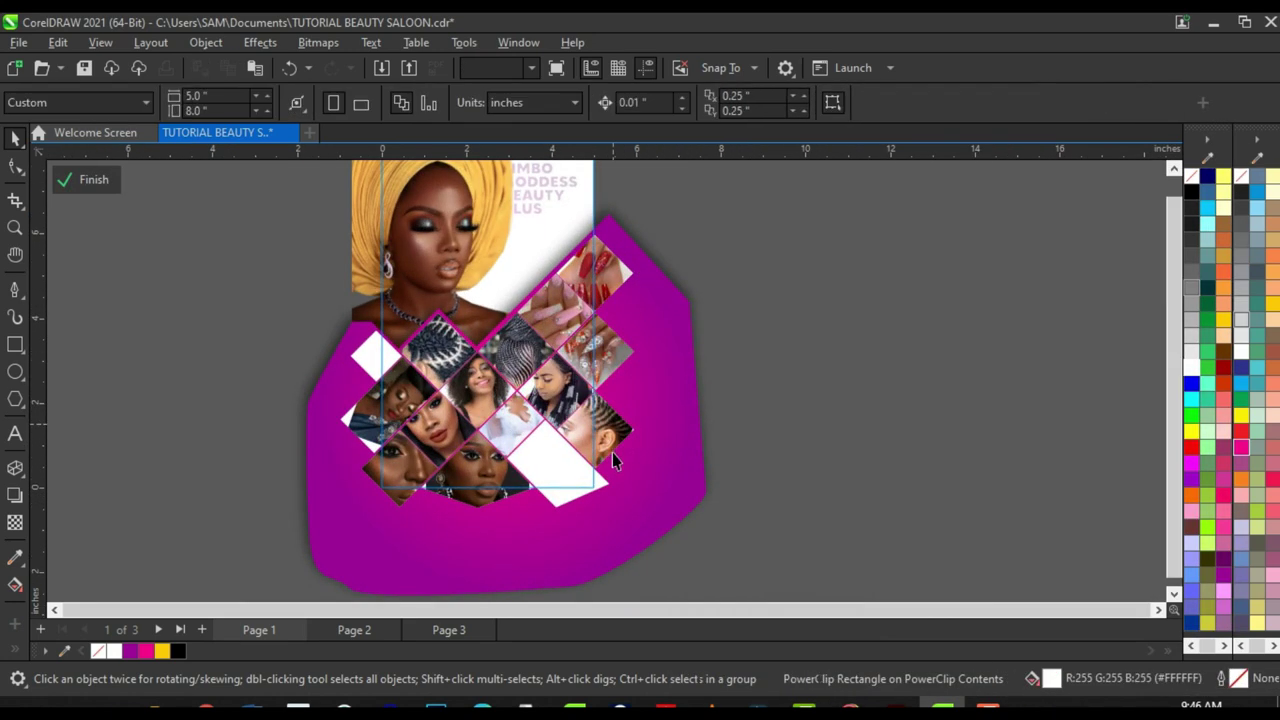
Step: Scale the twisted updo photo down to about 52.4% and position it at about X 1.288 and Y 3.068 inches in its tile
{"action": "scroll", "coordinate": [723, 552], "scroll_direction": "down", "scroll_amount": 2}
{"action": "scroll", "coordinate": [588, 420], "scroll_direction": "up", "scroll_amount": 3}
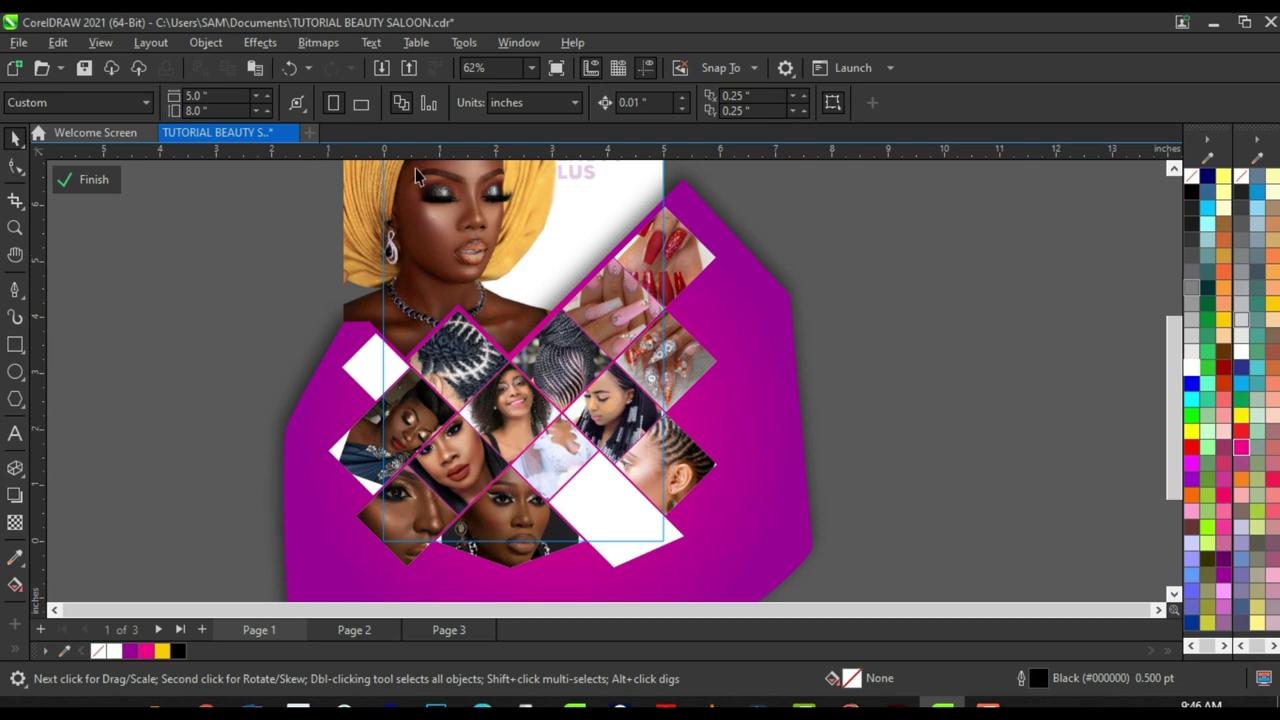
{"action": "scroll", "coordinate": [424, 350], "scroll_direction": "up", "scroll_amount": 3}
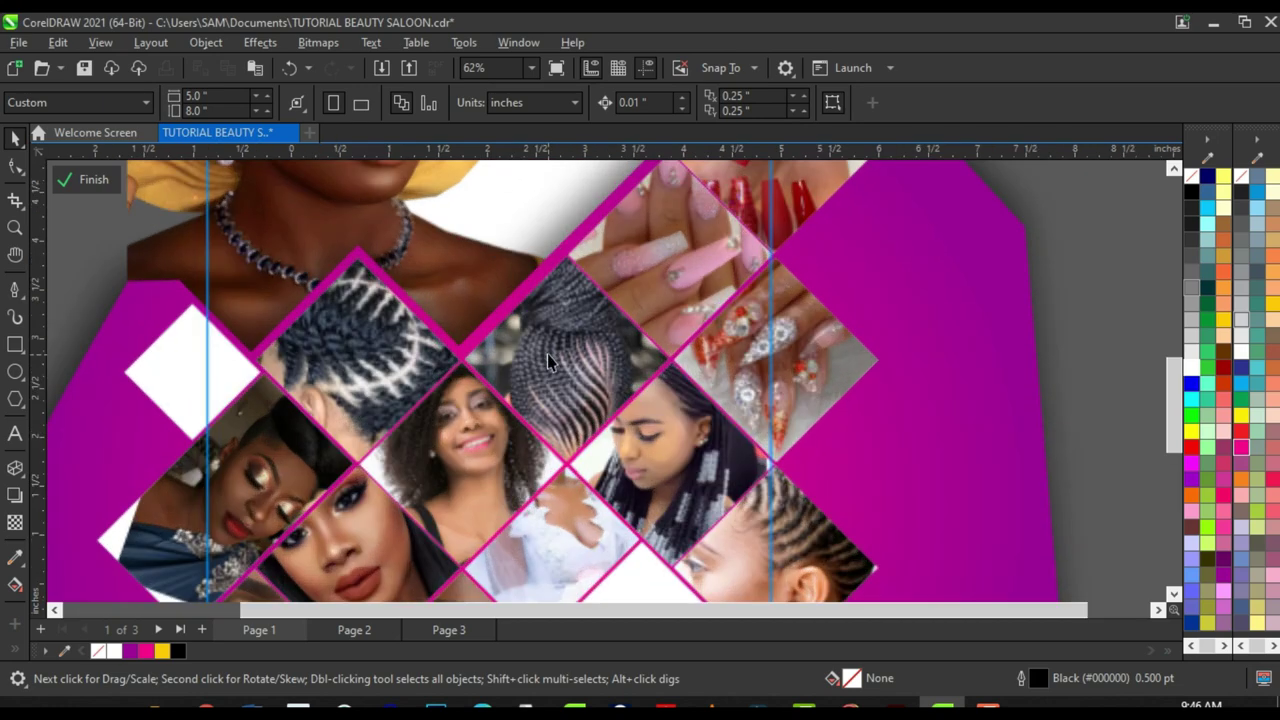
{"action": "left_click", "coordinate": [368, 340]}
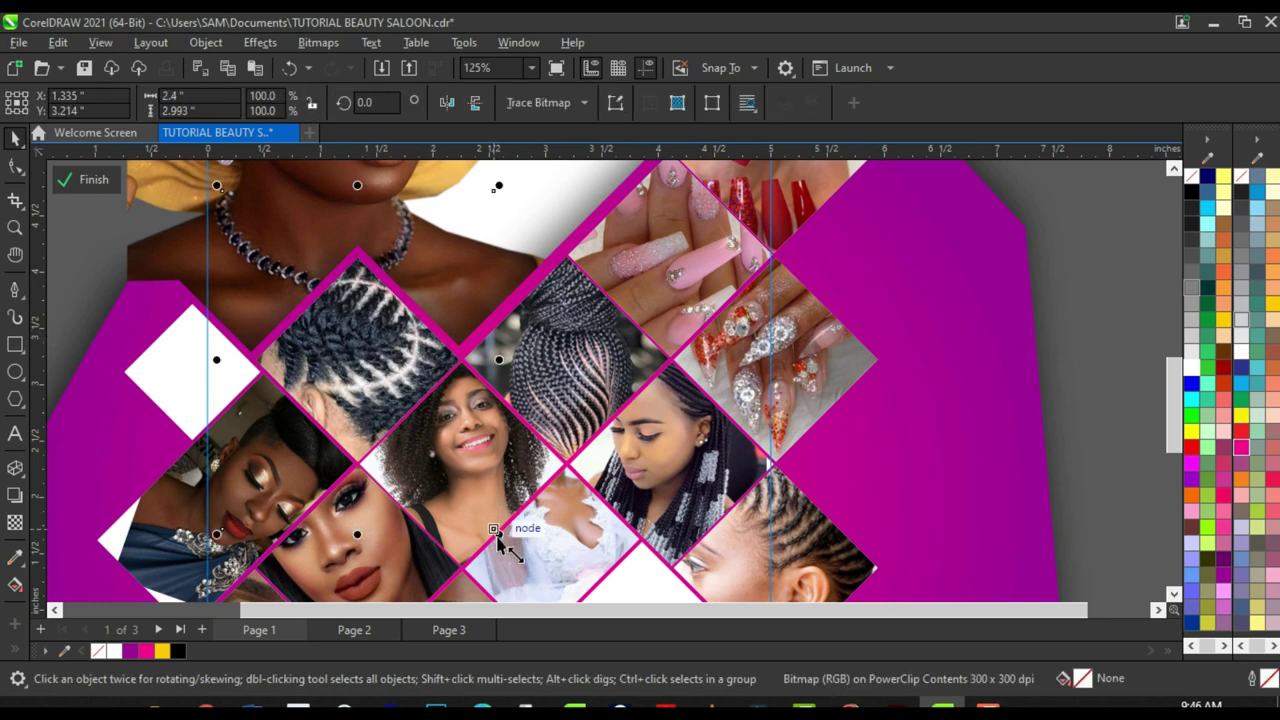
{"action": "left_click_drag", "start_coordinate": [456, 530], "coordinate": [454, 524]}
{"action": "left_click_drag", "start_coordinate": [378, 394], "coordinate": [370, 406]}
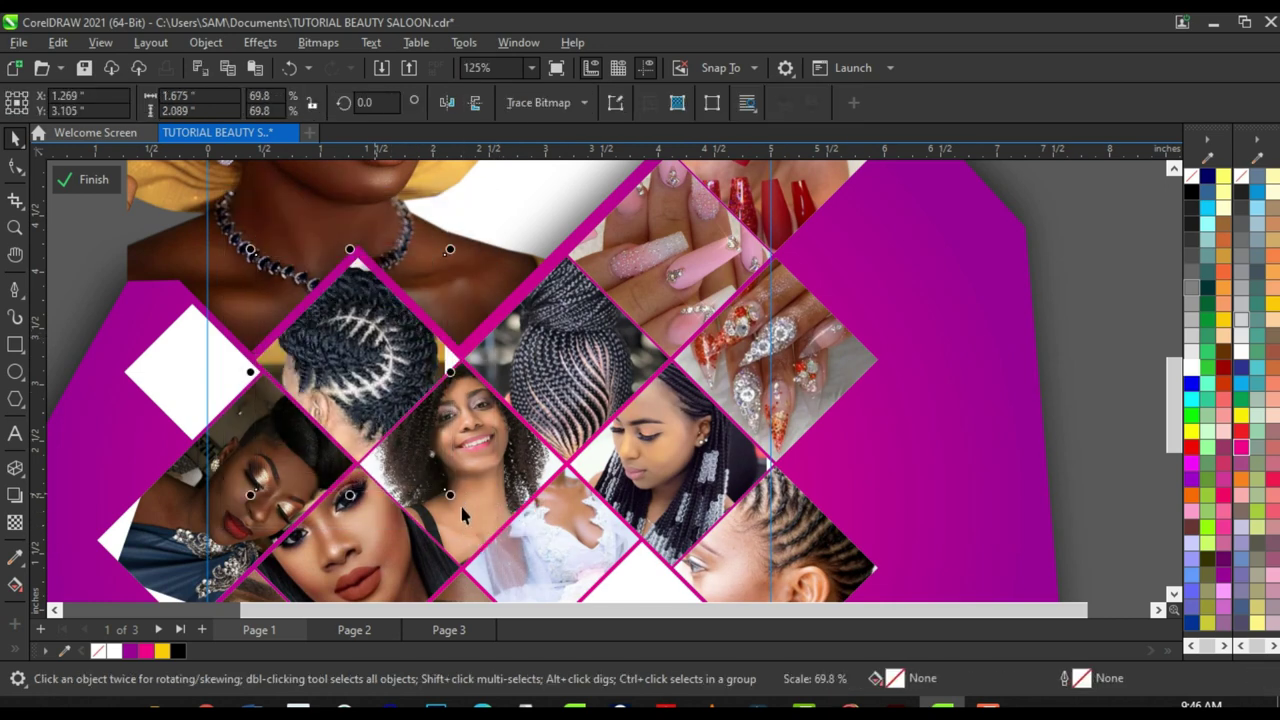
{"action": "left_click_drag", "start_coordinate": [450, 492], "coordinate": [423, 463]}
{"action": "scroll", "coordinate": [370, 378], "scroll_direction": "up", "scroll_amount": 1}
{"action": "mouse_move", "coordinate": [374, 380]}
{"action": "left_mouse_down"}
{"action": "mouse_move", "coordinate": [375, 368]}
{"action": "mouse_move", "coordinate": [378, 380]}
{"action": "left_mouse_up"}
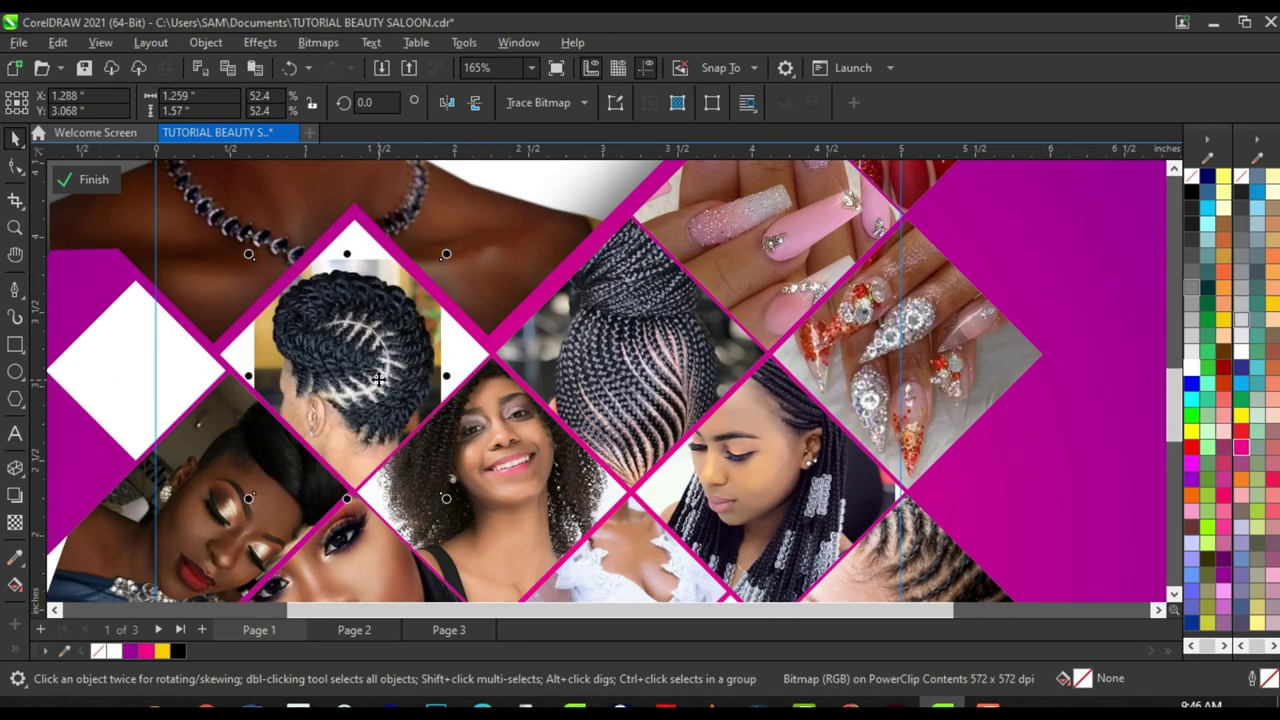
{"action": "scroll", "coordinate": [380, 354], "scroll_direction": "down", "scroll_amount": 1}
{"action": "scroll", "coordinate": [444, 363], "scroll_direction": "up", "scroll_amount": 1}
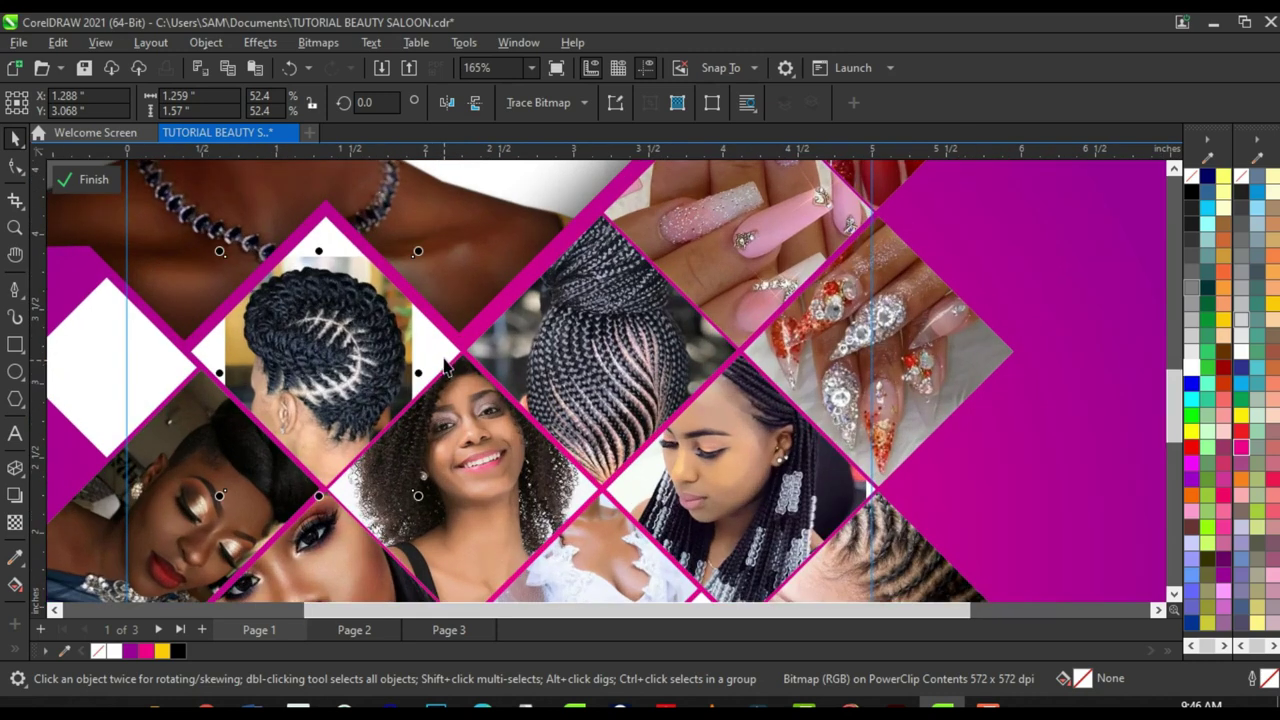
{"action": "scroll", "coordinate": [345, 352], "scroll_direction": "down", "scroll_amount": 3}
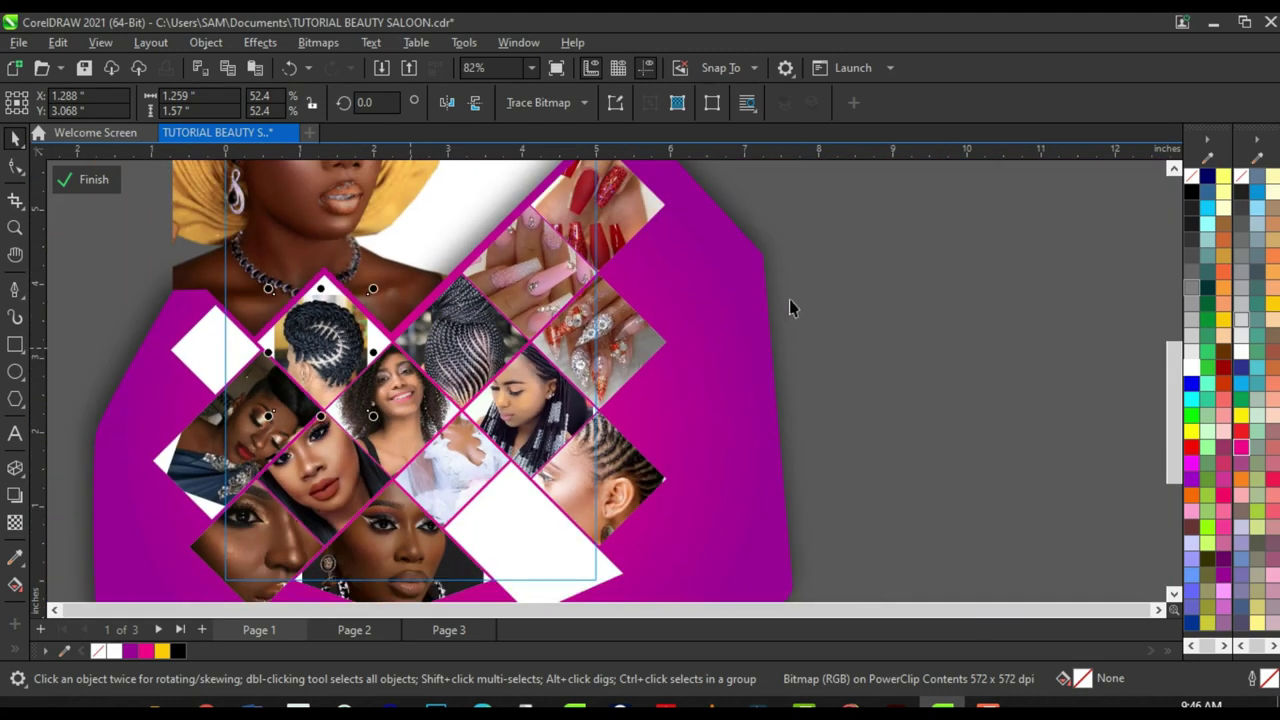
Step: Open the PowerClip contents of the twisted updo tile for editing
{"action": "left_click", "coordinate": [867, 296]}
{"action": "scroll", "coordinate": [360, 328], "scroll_direction": "up", "scroll_amount": 2}
{"action": "left_click", "coordinate": [352, 325]}
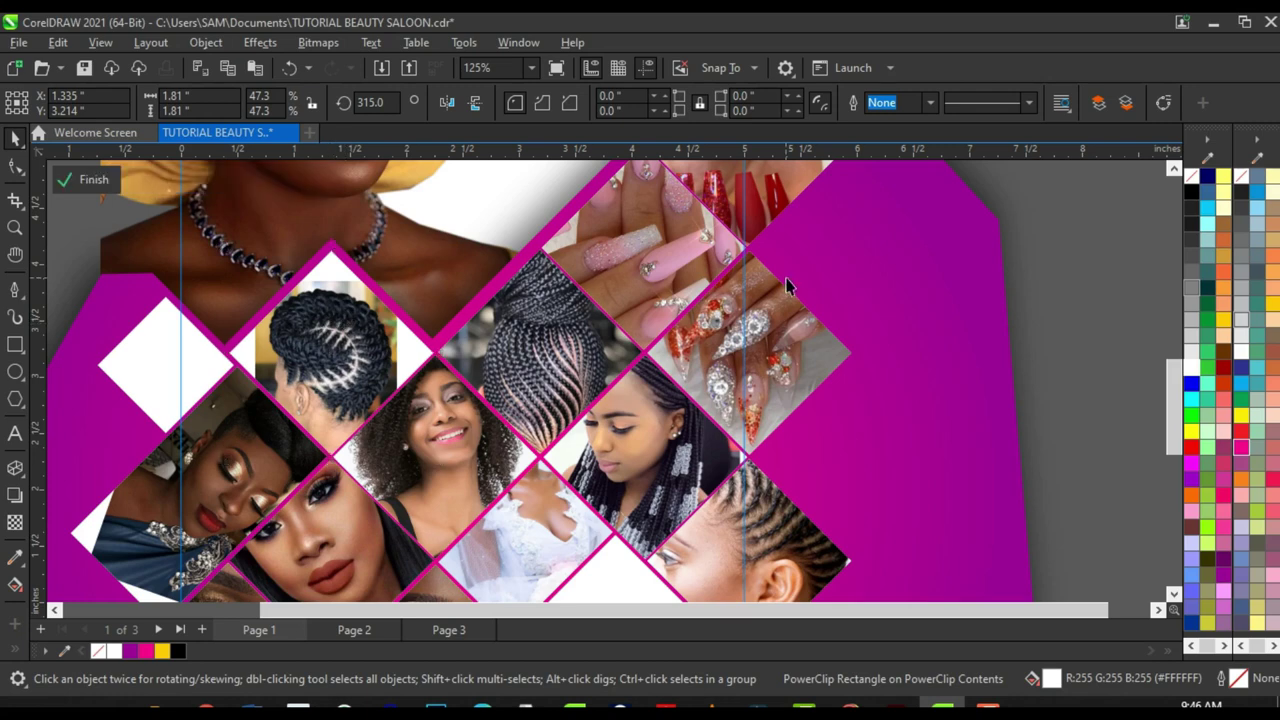
{"action": "left_click", "coordinate": [88, 181]}
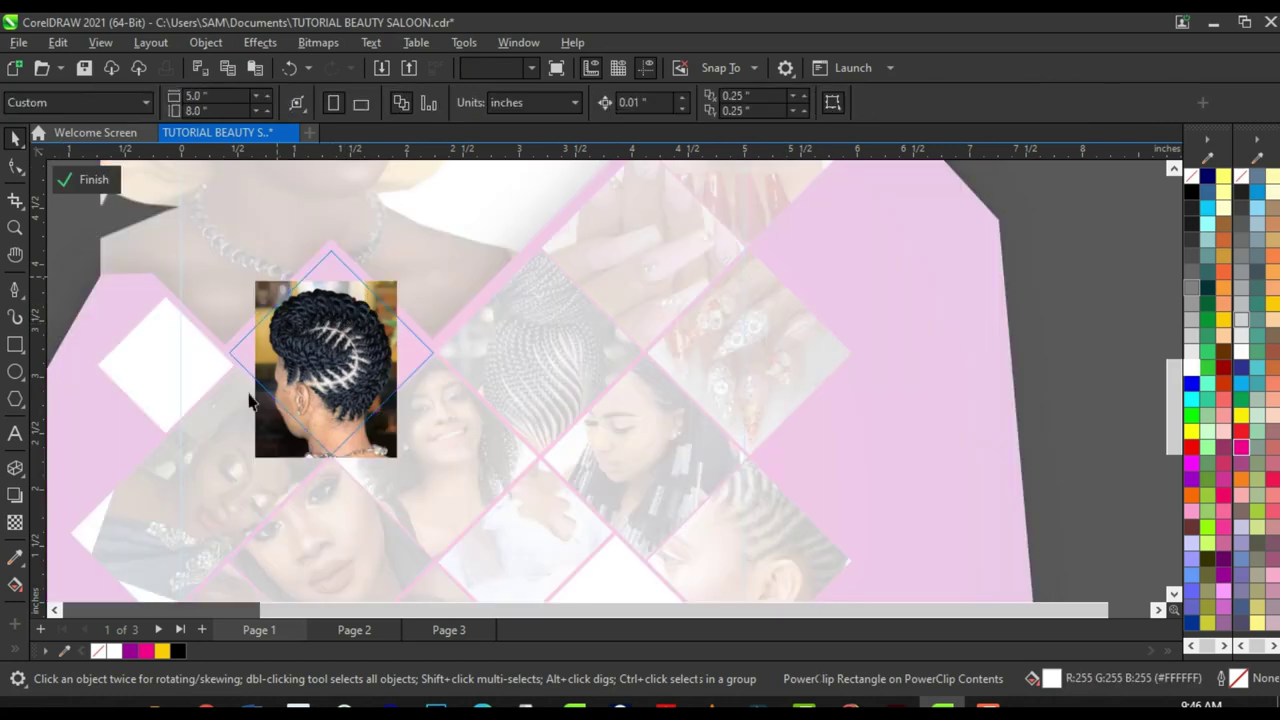
{"action": "scroll", "coordinate": [300, 340], "scroll_direction": "up", "scroll_amount": 1}
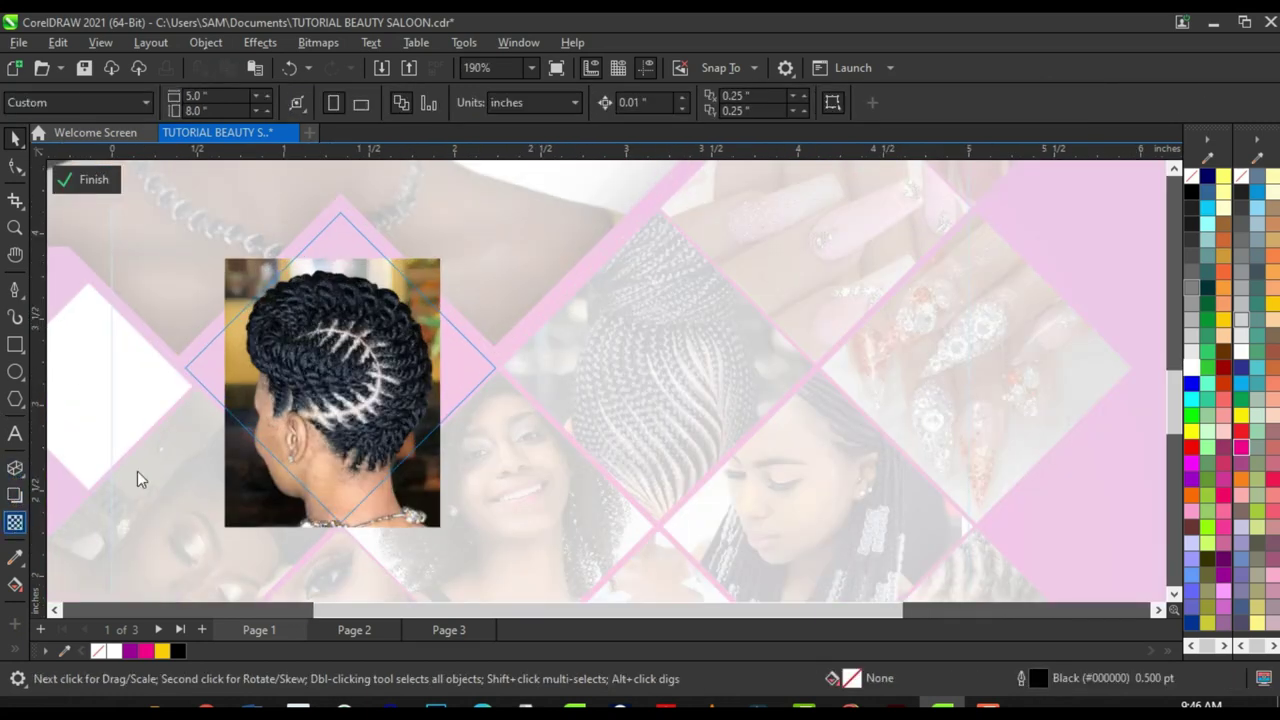
{"action": "scroll", "coordinate": [440, 394], "scroll_direction": "up", "scroll_amount": 8}
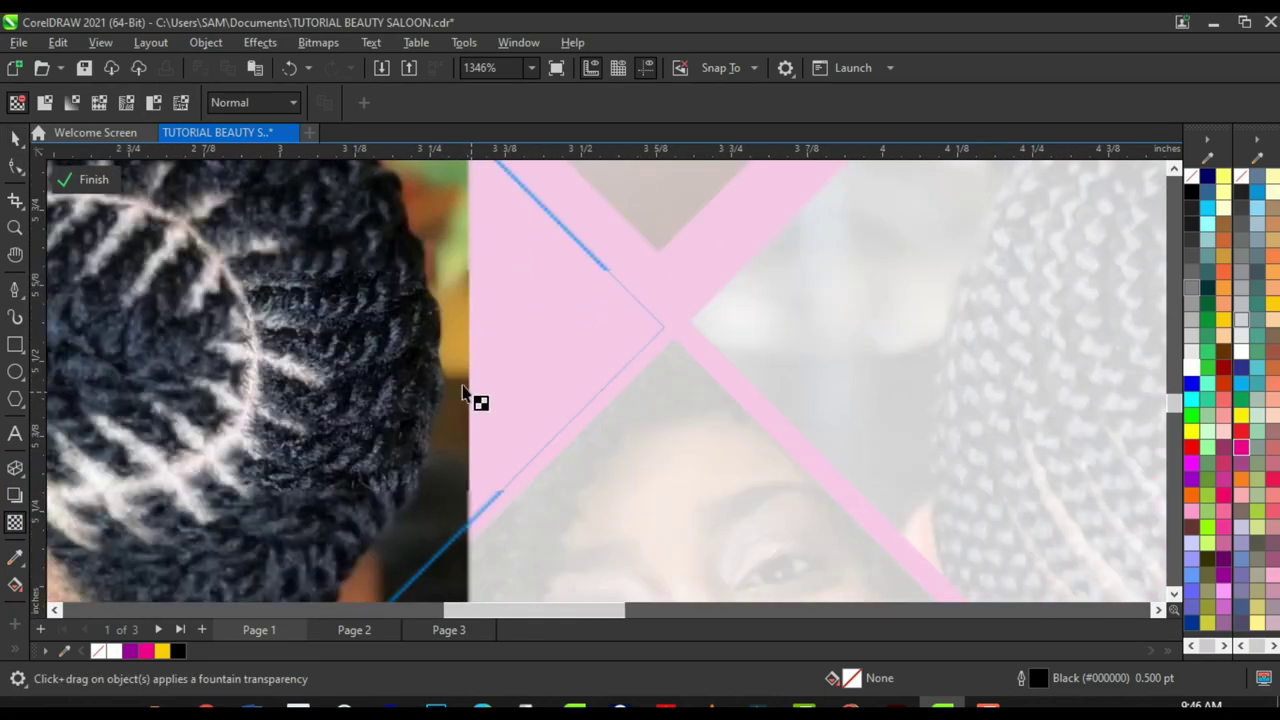
{"action": "scroll", "coordinate": [465, 400], "scroll_direction": "down", "scroll_amount": 10}
{"action": "scroll", "coordinate": [380, 338], "scroll_direction": "up", "scroll_amount": 2}
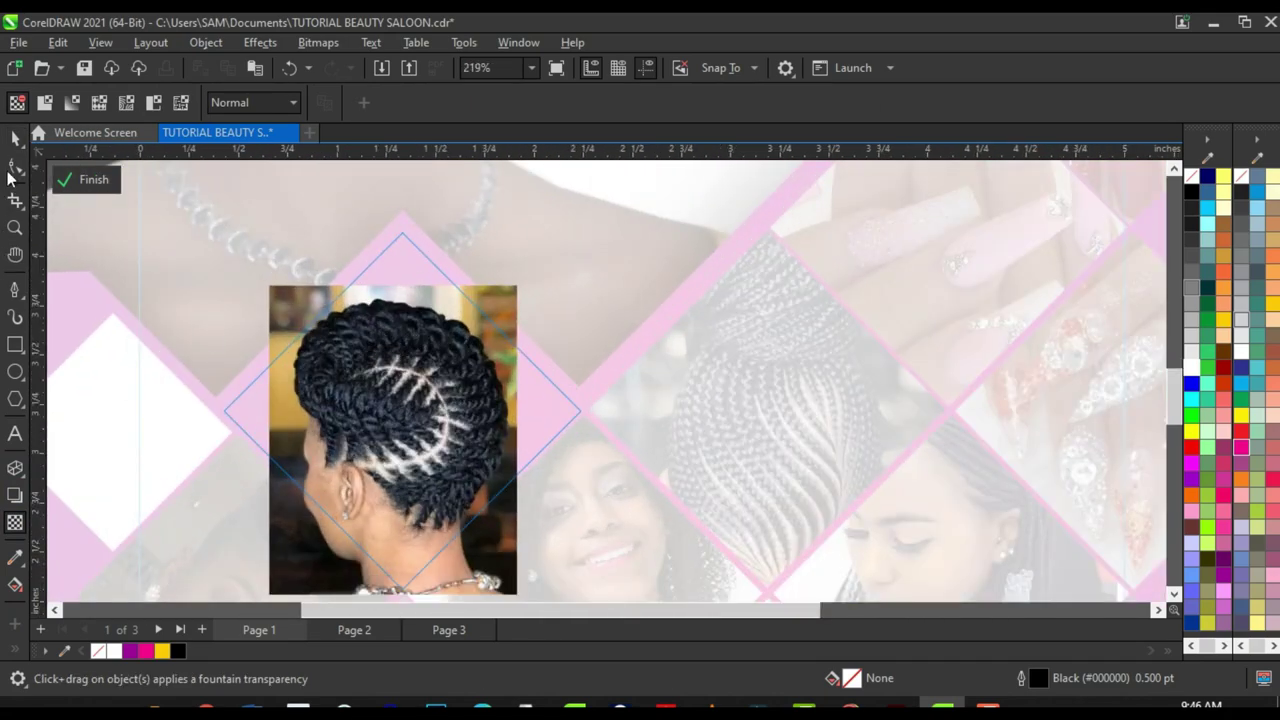
{"action": "key", "text": "space"}
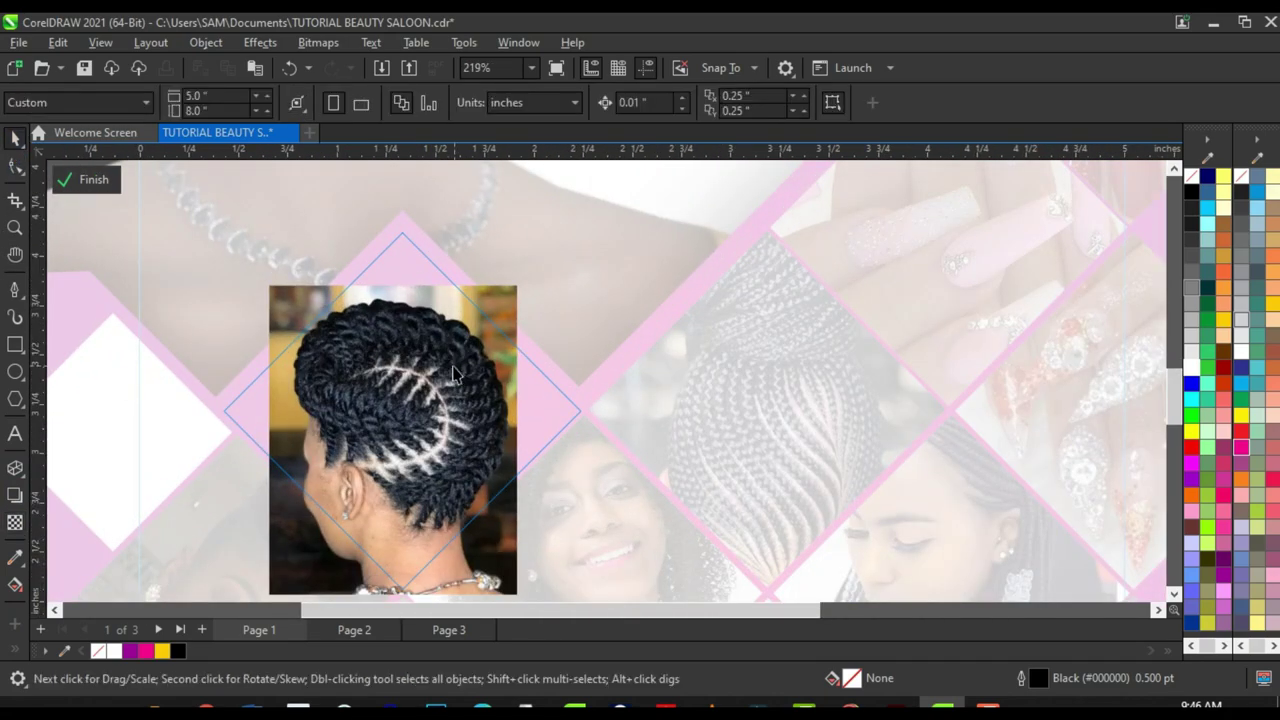
Step: Draw rectangles about 0.362 × 1.781, 0.848 × 1.534 and 1.063 × 0.278 inches over the updo photo's left, right and top edges
{"action": "left_click", "coordinate": [14, 345]}
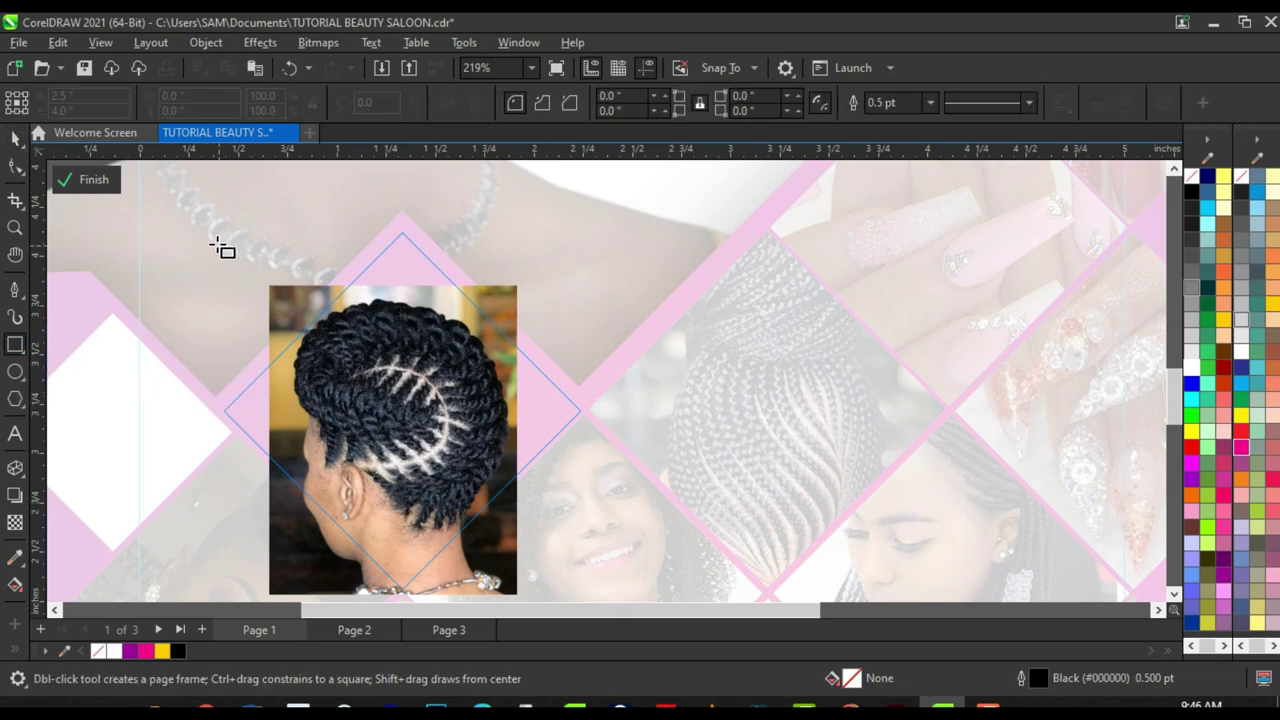
{"action": "left_click_drag", "start_coordinate": [217, 243], "coordinate": [290, 578]}
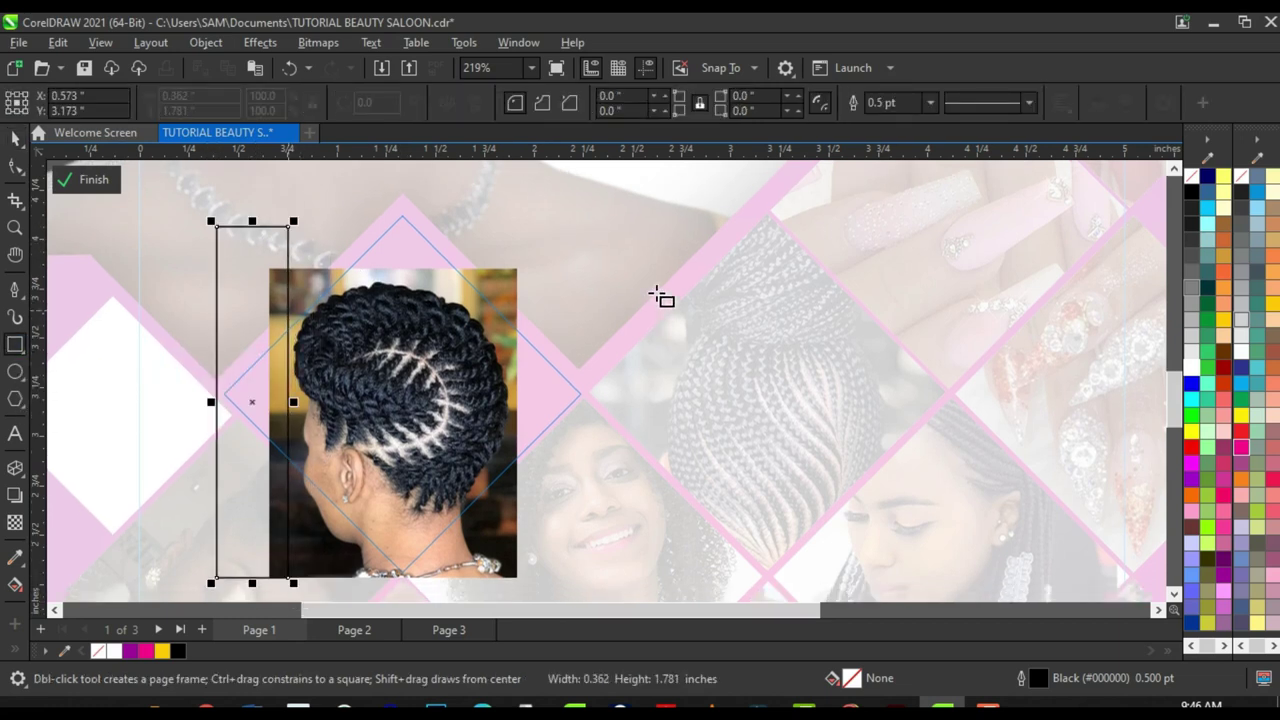
{"action": "left_click_drag", "start_coordinate": [680, 211], "coordinate": [519, 518]}
{"action": "scroll", "coordinate": [505, 405], "scroll_direction": "up", "scroll_amount": 2}
{"action": "scroll", "coordinate": [505, 410], "scroll_direction": "up", "scroll_amount": 3}
{"action": "scroll", "coordinate": [523, 425], "scroll_direction": "up", "scroll_amount": 3}
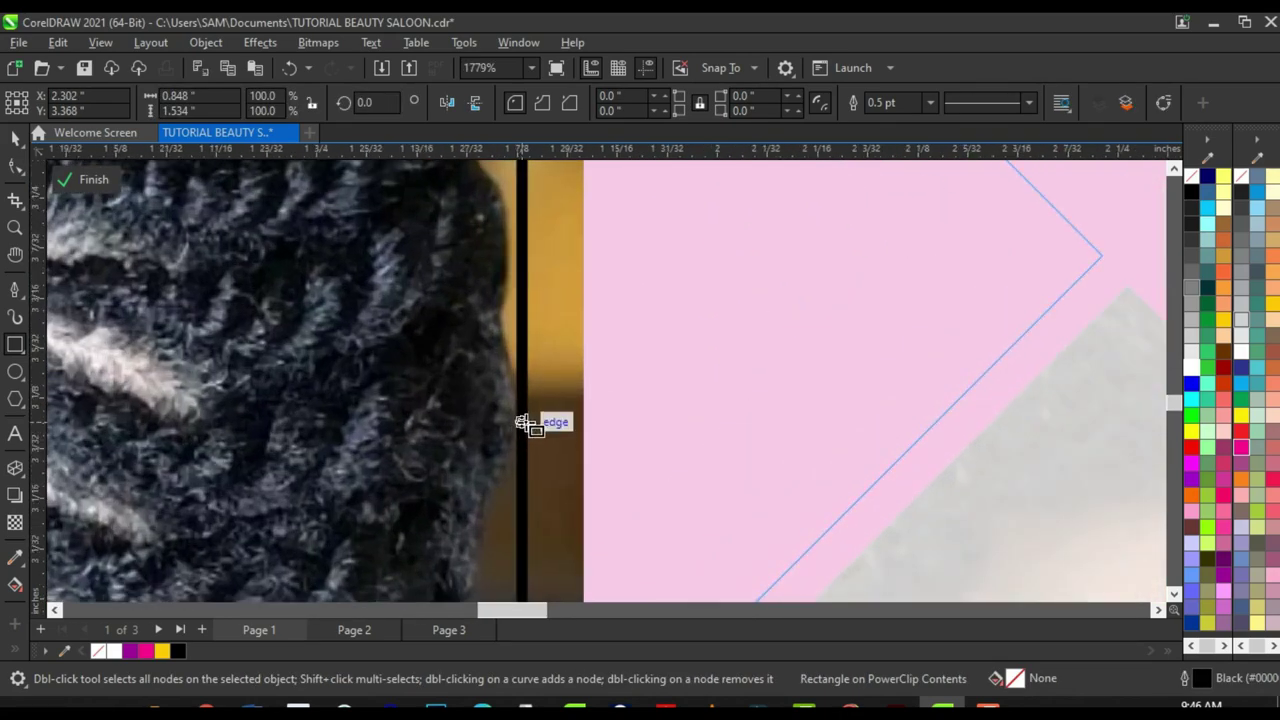
{"action": "scroll", "coordinate": [517, 423], "scroll_direction": "down", "scroll_amount": 5}
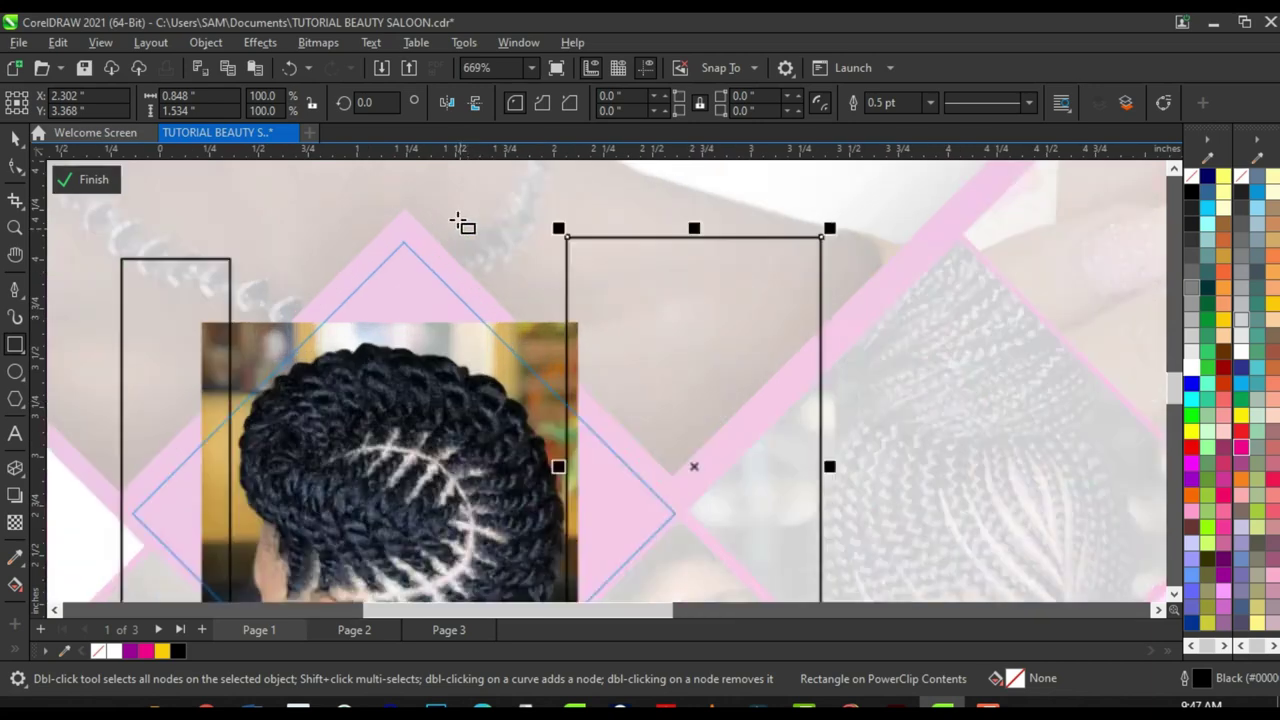
{"action": "scroll", "coordinate": [462, 225], "scroll_direction": "up", "scroll_amount": 3}
{"action": "left_click_drag", "start_coordinate": [183, 265], "coordinate": [618, 360]}
{"action": "left_click", "coordinate": [16, 139]}
Step: Intersect the right-hand rectangle with the updo photo to create an edge strip, and delete that rectangle
{"action": "scroll", "coordinate": [318, 246], "scroll_direction": "down", "scroll_amount": 3}
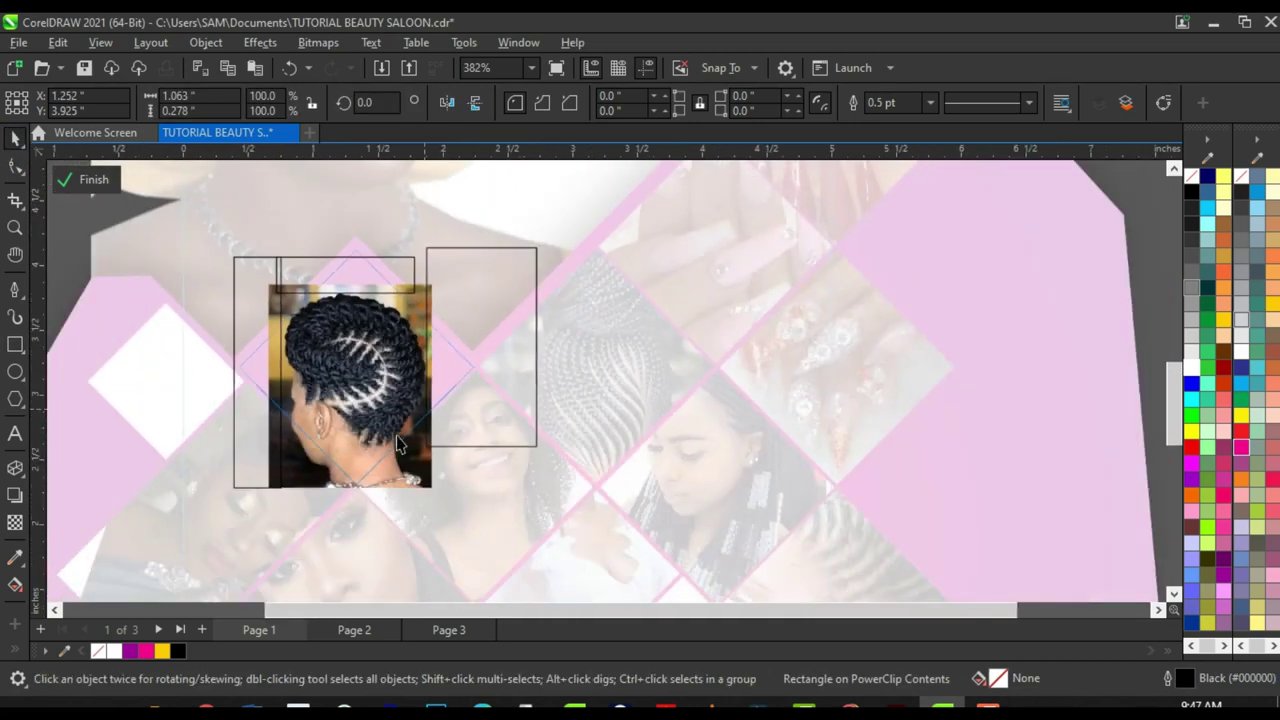
{"action": "scroll", "coordinate": [298, 443], "scroll_direction": "up", "scroll_amount": 2}
{"action": "left_click", "coordinate": [601, 261]}
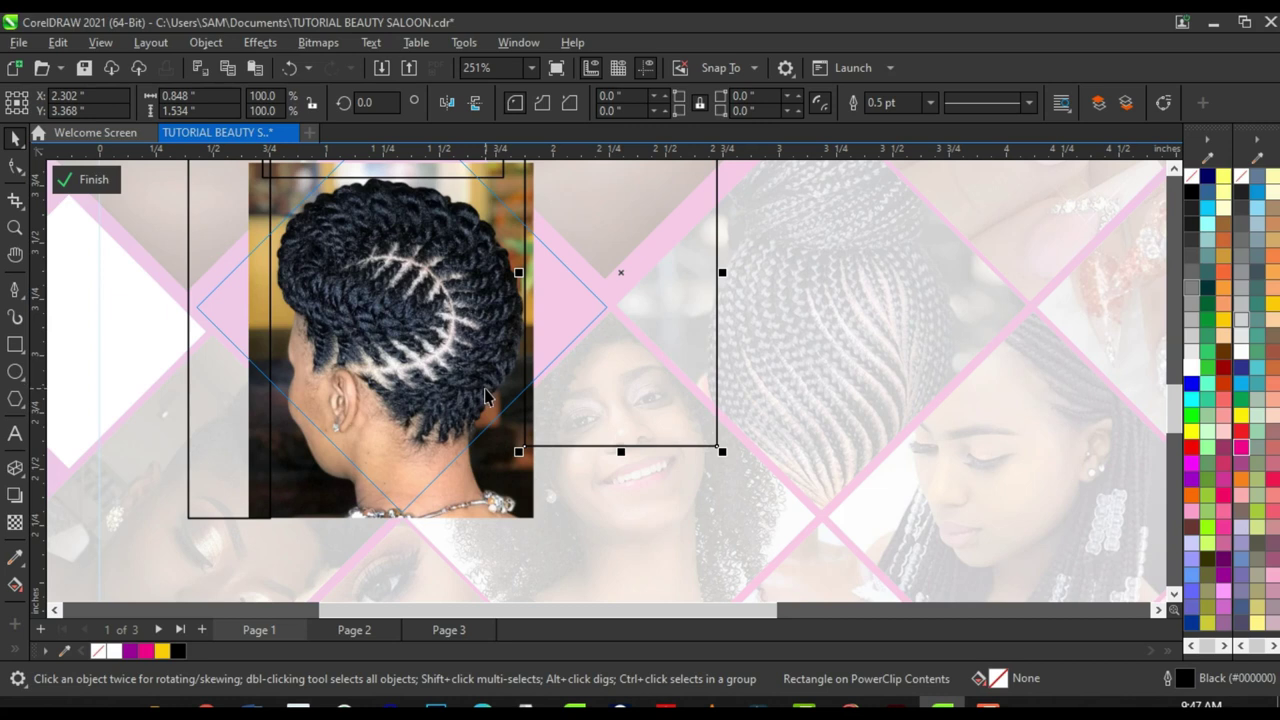
{"action": "left_click", "coordinate": [417, 373], "text": "shift"}
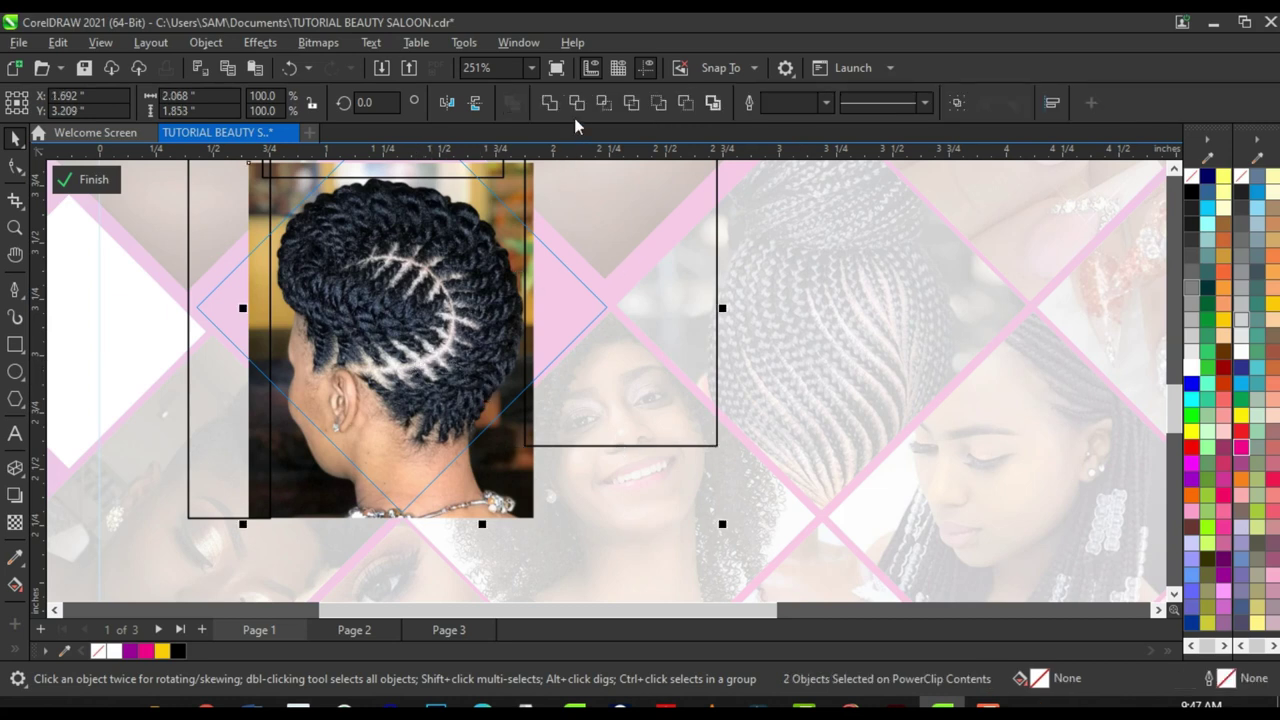
{"action": "left_click", "coordinate": [600, 106]}
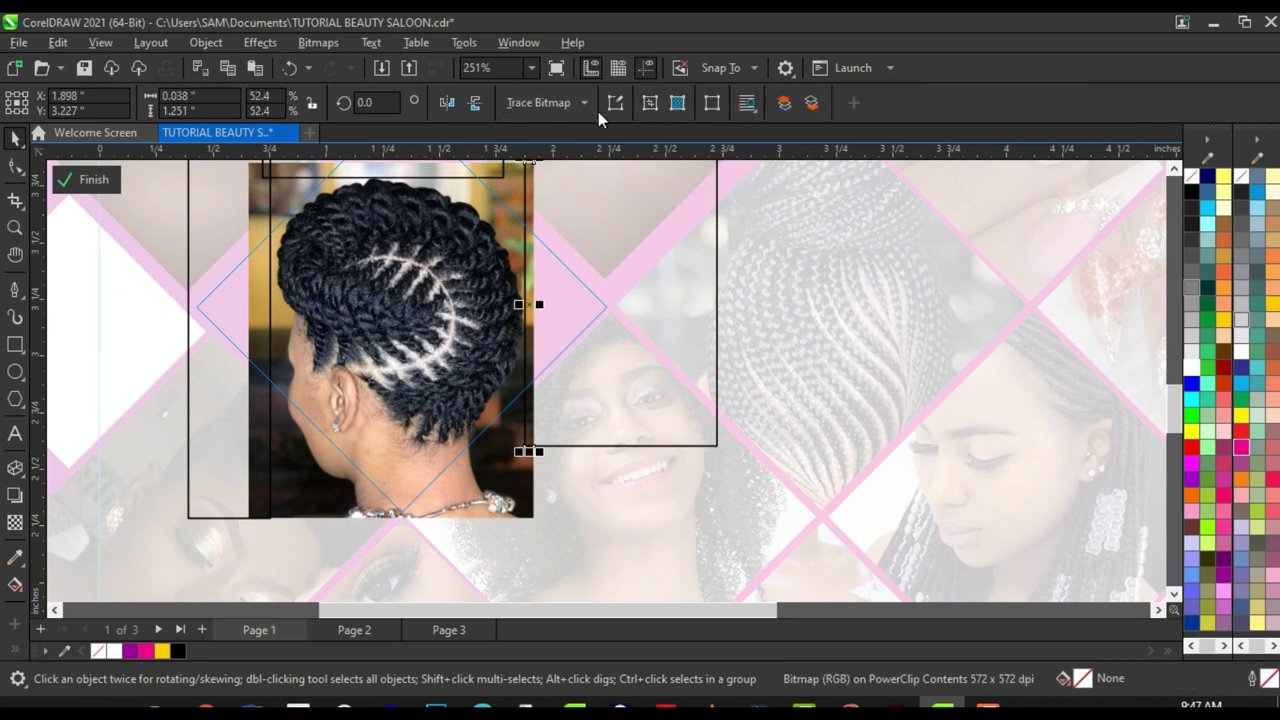
{"action": "left_click", "coordinate": [641, 308]}
{"action": "key", "text": "Delete"}
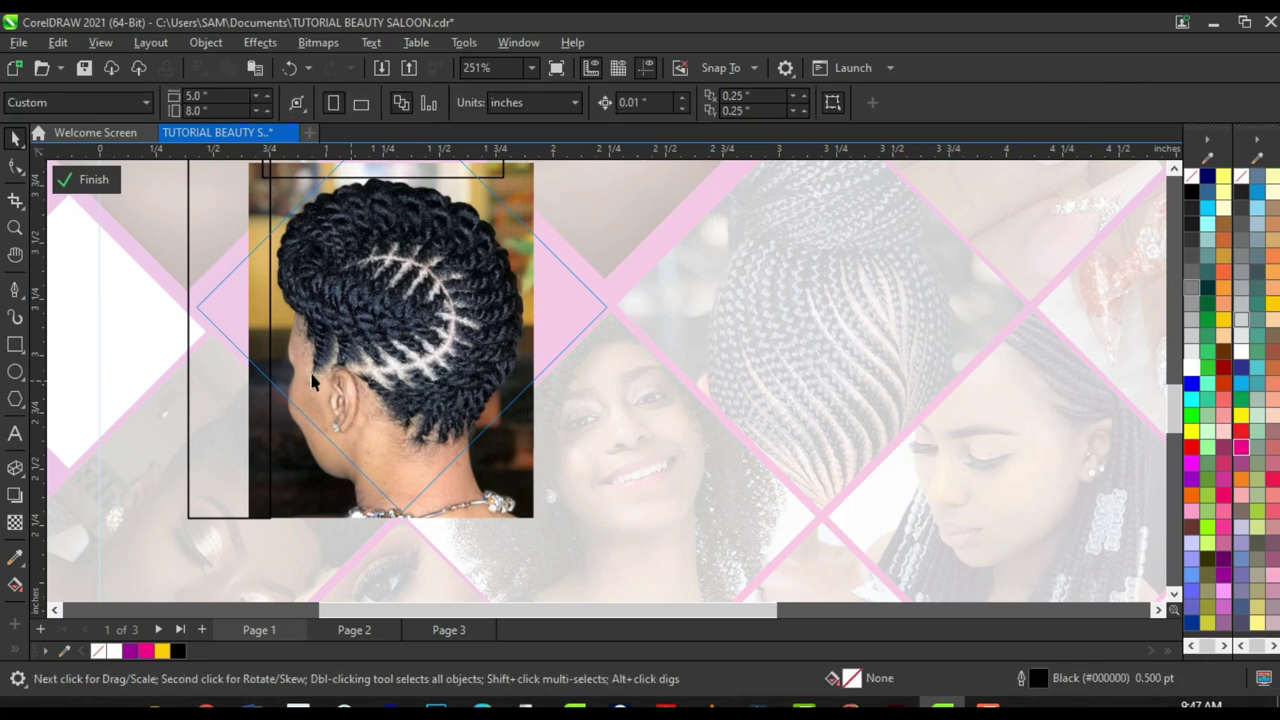
Step: Intersect the left-hand rectangle with the updo photo to create an edge strip, and delete that rectangle
{"action": "left_click", "coordinate": [218, 287]}
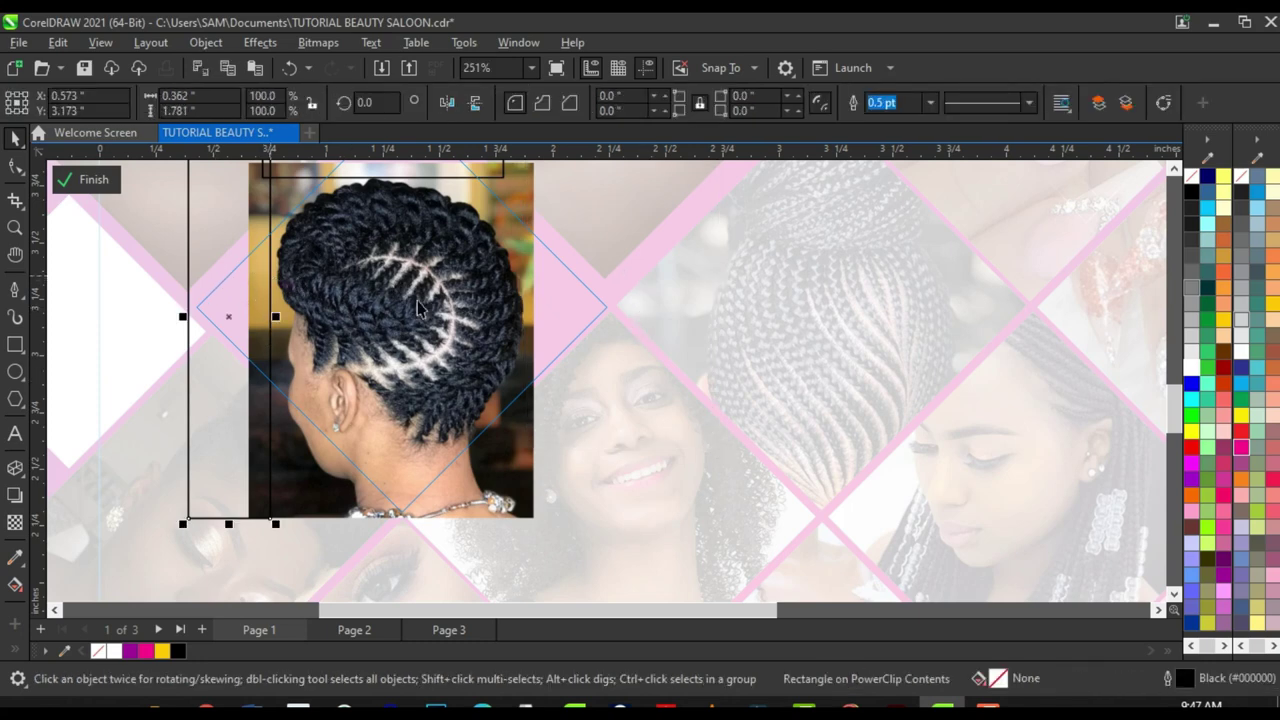
{"action": "left_click", "coordinate": [420, 350], "text": "shift"}
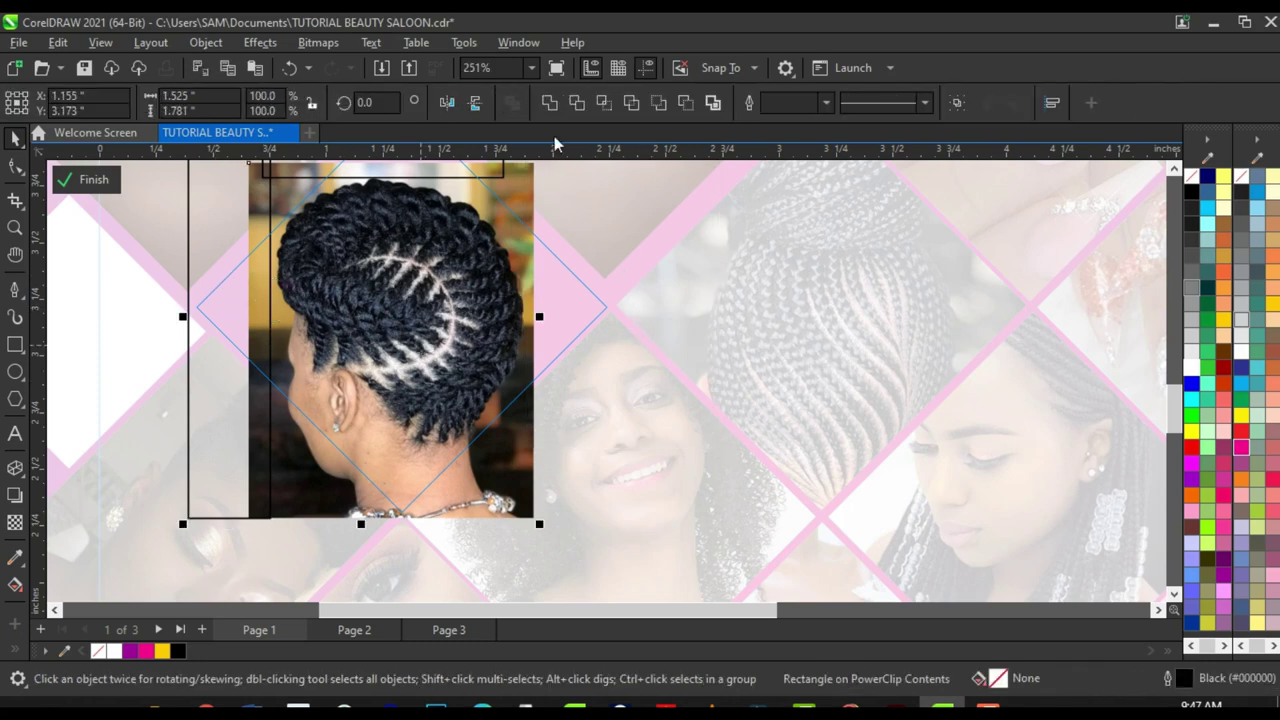
{"action": "left_click", "coordinate": [604, 103]}
{"action": "scroll", "coordinate": [433, 341], "scroll_direction": "down", "scroll_amount": 3}
{"action": "left_click", "coordinate": [313, 282]}
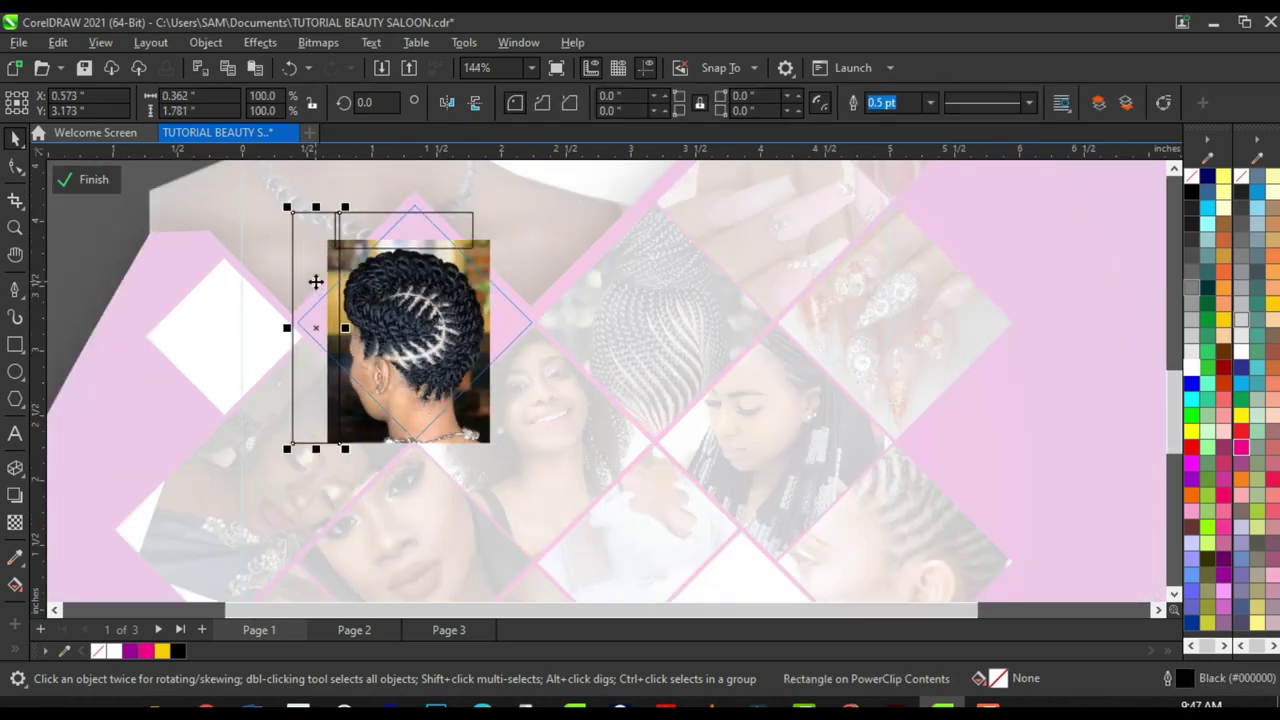
{"action": "key", "text": "Delete"}
Step: Intersect the upper rectangle with the updo photo to create a top strip, and delete that rectangle
{"action": "scroll", "coordinate": [401, 227], "scroll_direction": "up", "scroll_amount": 2}
{"action": "left_click", "coordinate": [452, 220]}
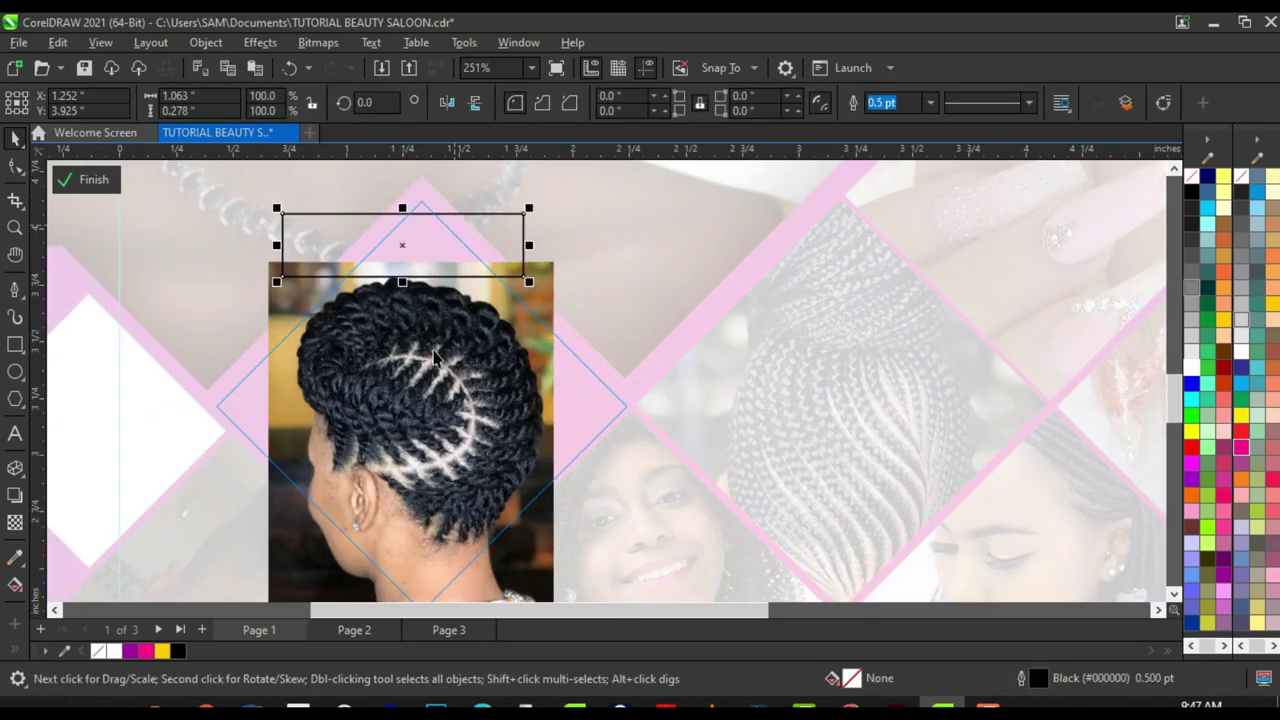
{"action": "left_click", "coordinate": [440, 370], "text": "shift"}
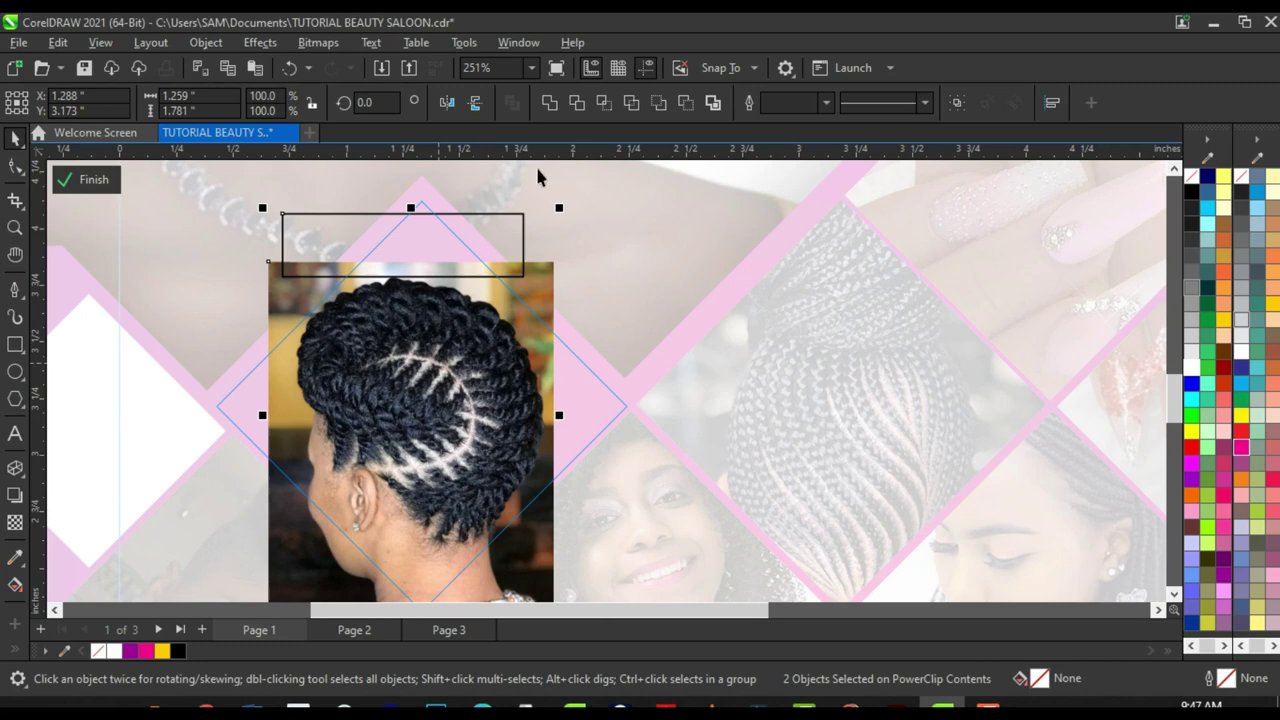
{"action": "left_click", "coordinate": [597, 109]}
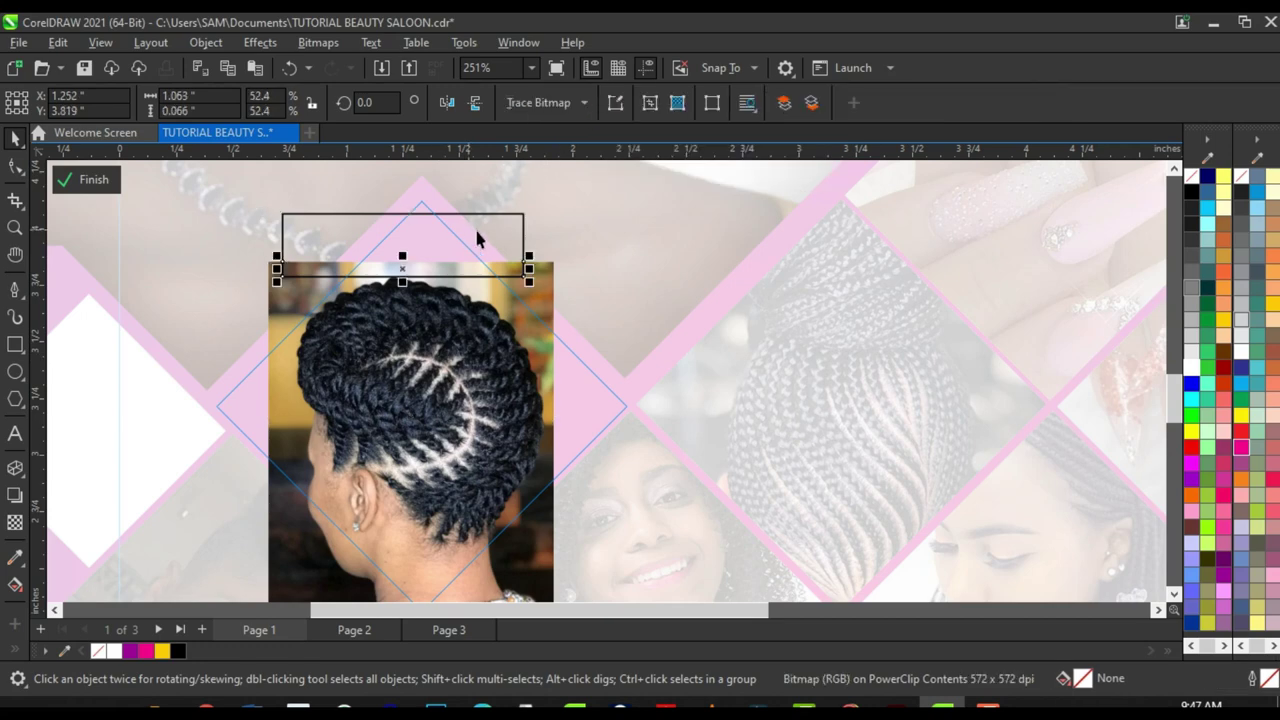
{"action": "left_click", "coordinate": [500, 234]}
{"action": "key", "text": "Delete"}
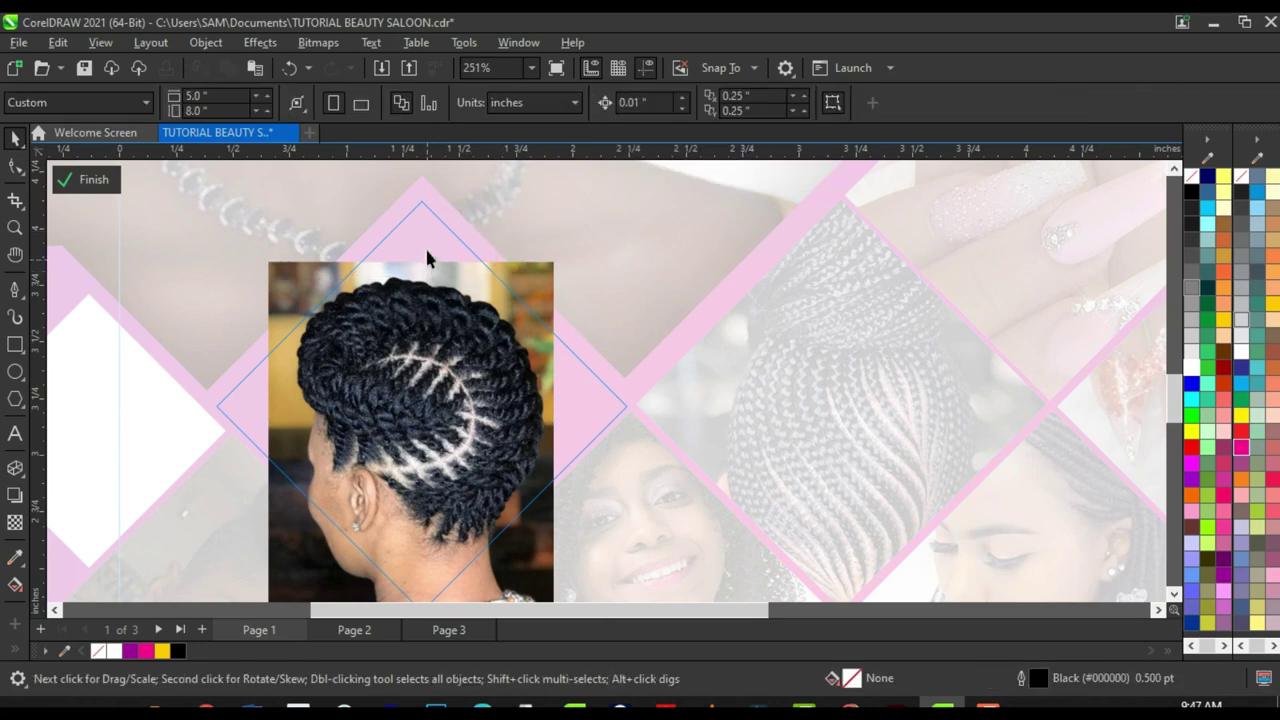
Step: Stretch the top strip of the updo photo upward to about 0.348 inches high so it covers the tile's upper corner
{"action": "scroll", "coordinate": [422, 270], "scroll_direction": "up", "scroll_amount": 2}
{"action": "left_click", "coordinate": [426, 289]}
{"action": "scroll", "coordinate": [426, 289], "scroll_direction": "down", "scroll_amount": 3}
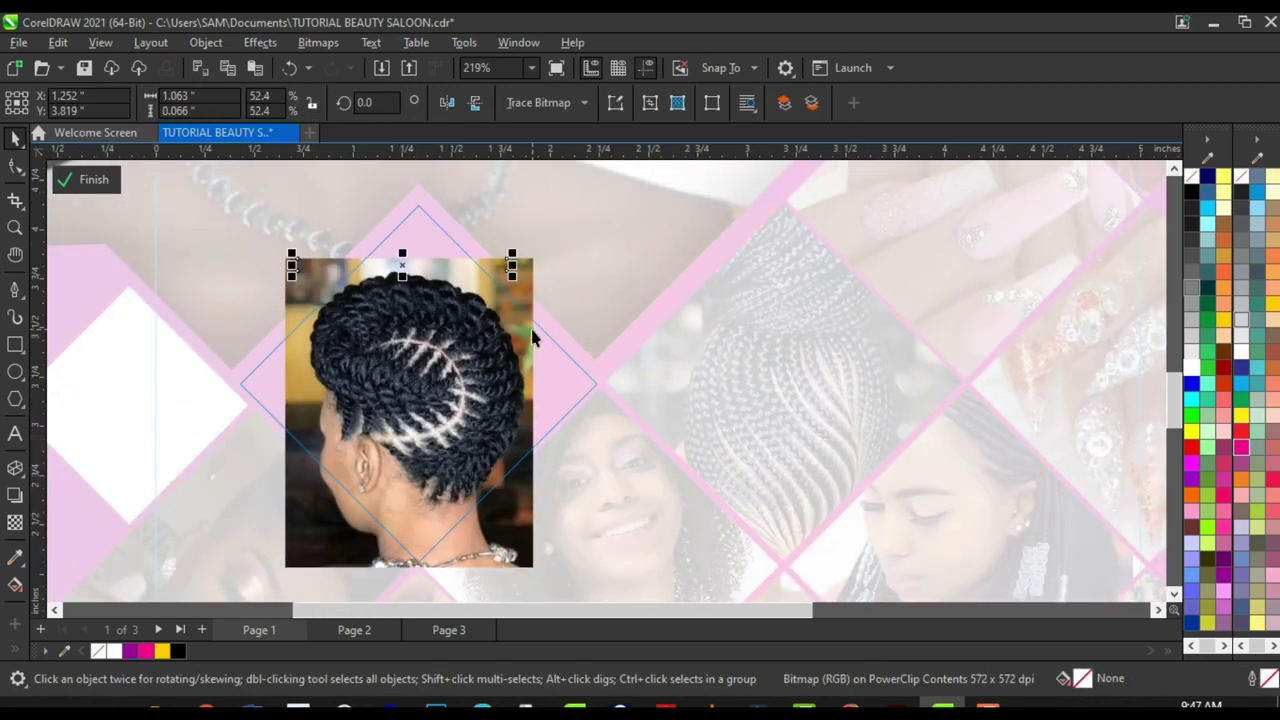
{"action": "left_click", "coordinate": [531, 338]}
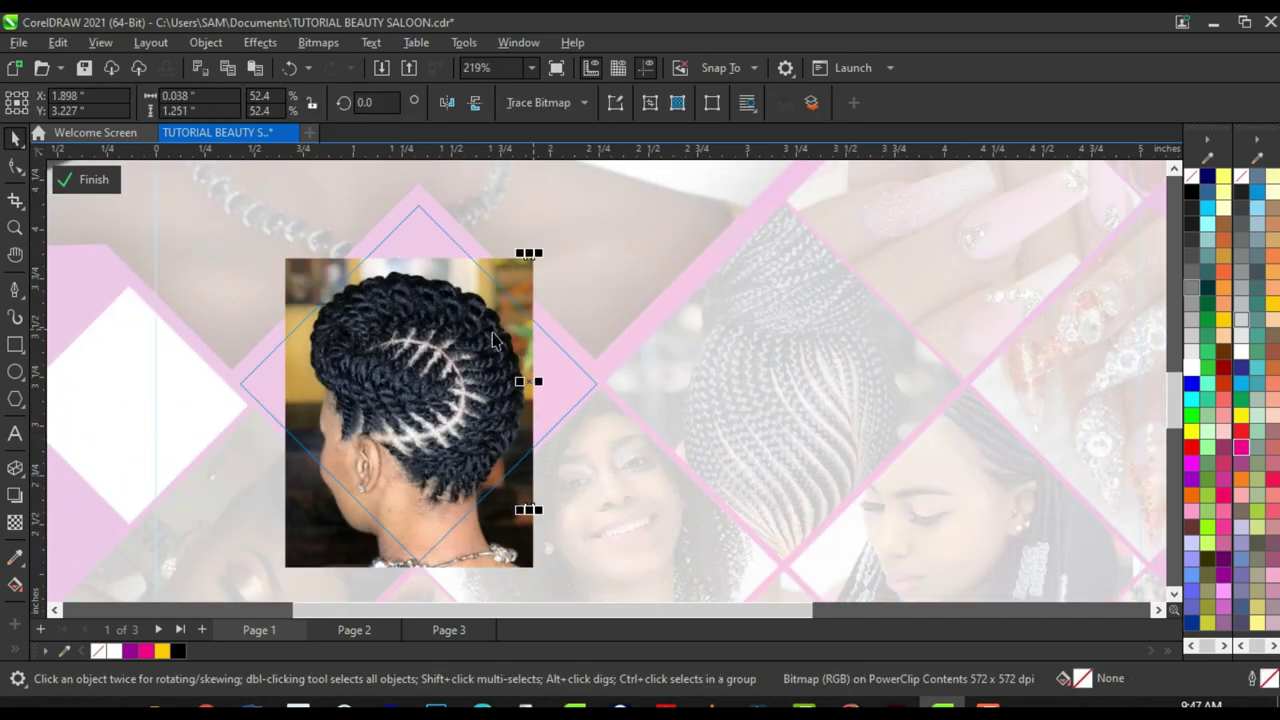
{"action": "left_click", "coordinate": [292, 368]}
{"action": "scroll", "coordinate": [401, 250], "scroll_direction": "up", "scroll_amount": 2}
{"action": "left_click", "coordinate": [404, 282]}
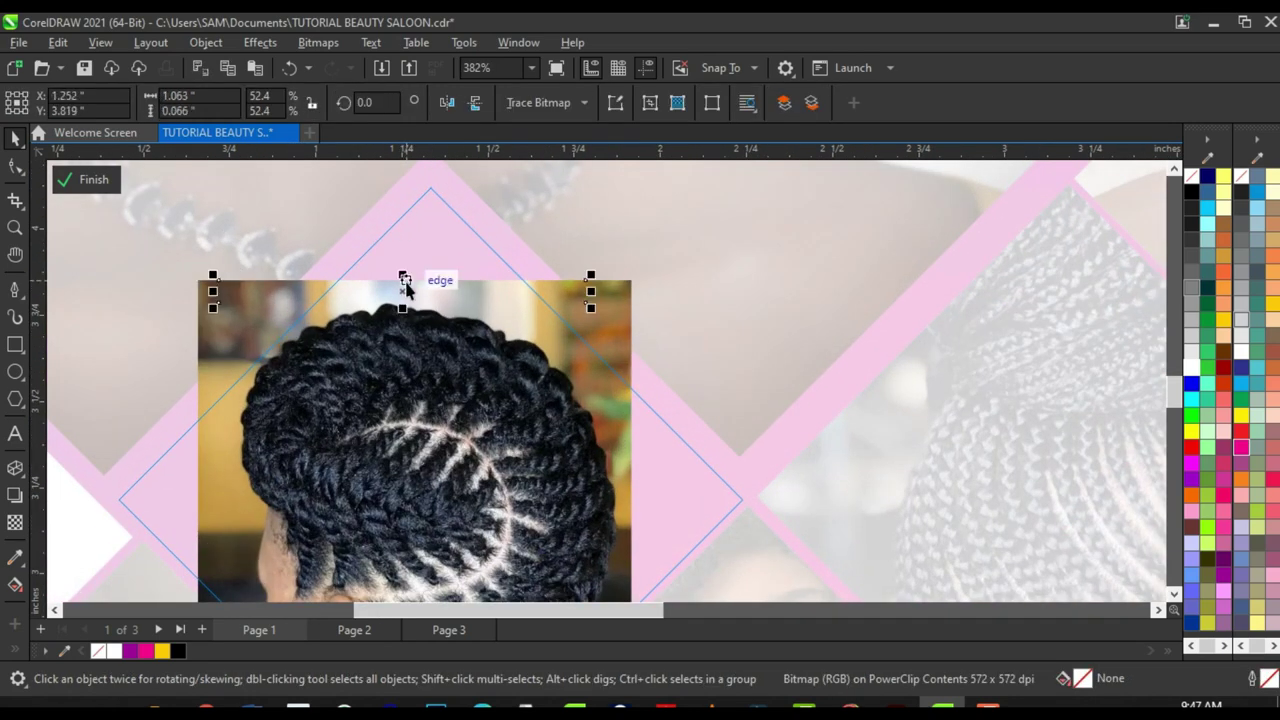
{"action": "left_click_drag", "start_coordinate": [404, 277], "coordinate": [429, 184]}
{"action": "scroll", "coordinate": [430, 237], "scroll_direction": "down", "scroll_amount": 2}
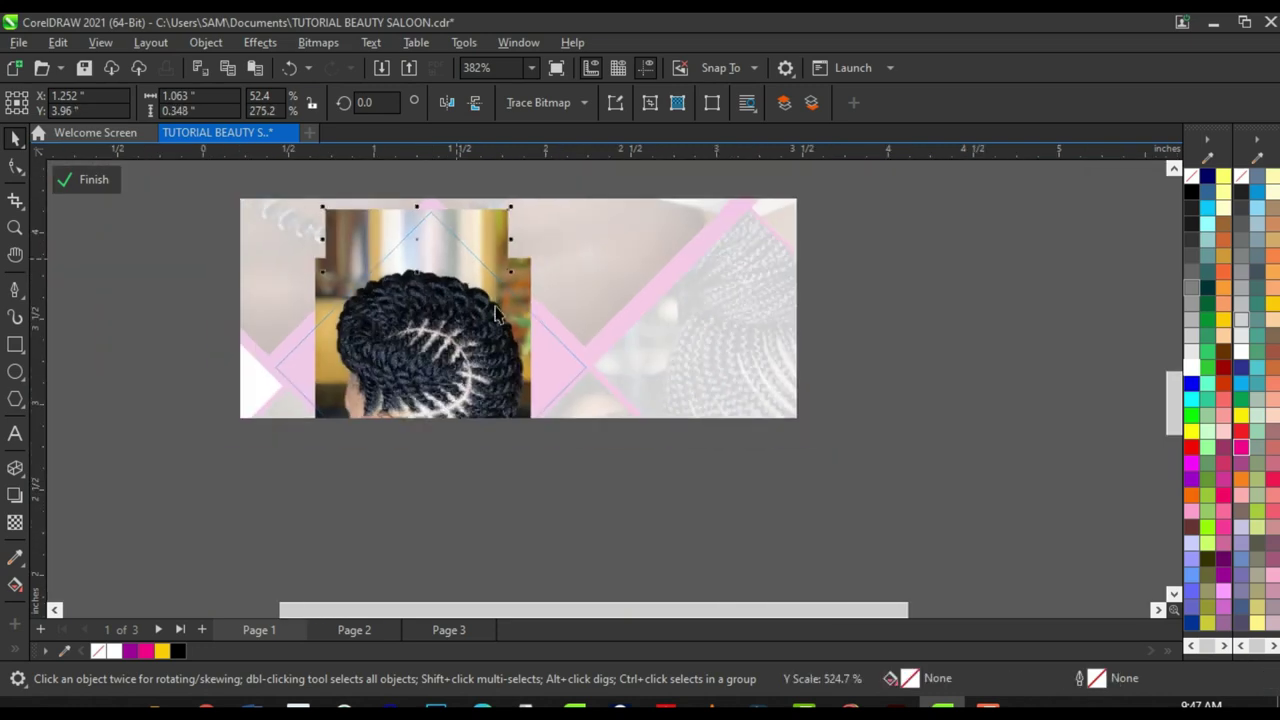
Step: Stretch the right and left strips outward past the tile's corners, the left one to about 0.594 inches wide, and finish editing the PowerClip
{"action": "scroll", "coordinate": [494, 314], "scroll_direction": "down", "scroll_amount": 2}
{"action": "left_click_drag", "start_coordinate": [534, 365], "coordinate": [600, 366]}
{"action": "left_click", "coordinate": [316, 374]}
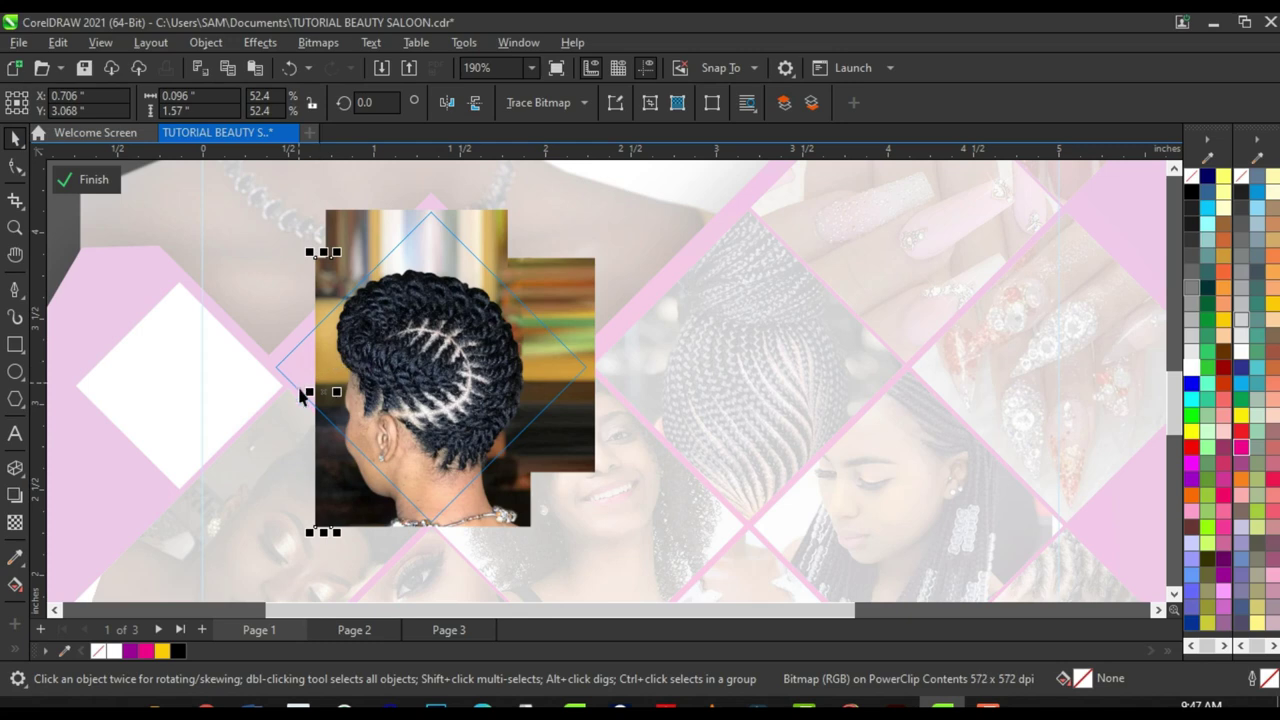
{"action": "left_click_drag", "start_coordinate": [308, 397], "coordinate": [229, 400]}
{"action": "scroll", "coordinate": [700, 300], "scroll_direction": "down", "scroll_amount": 1}
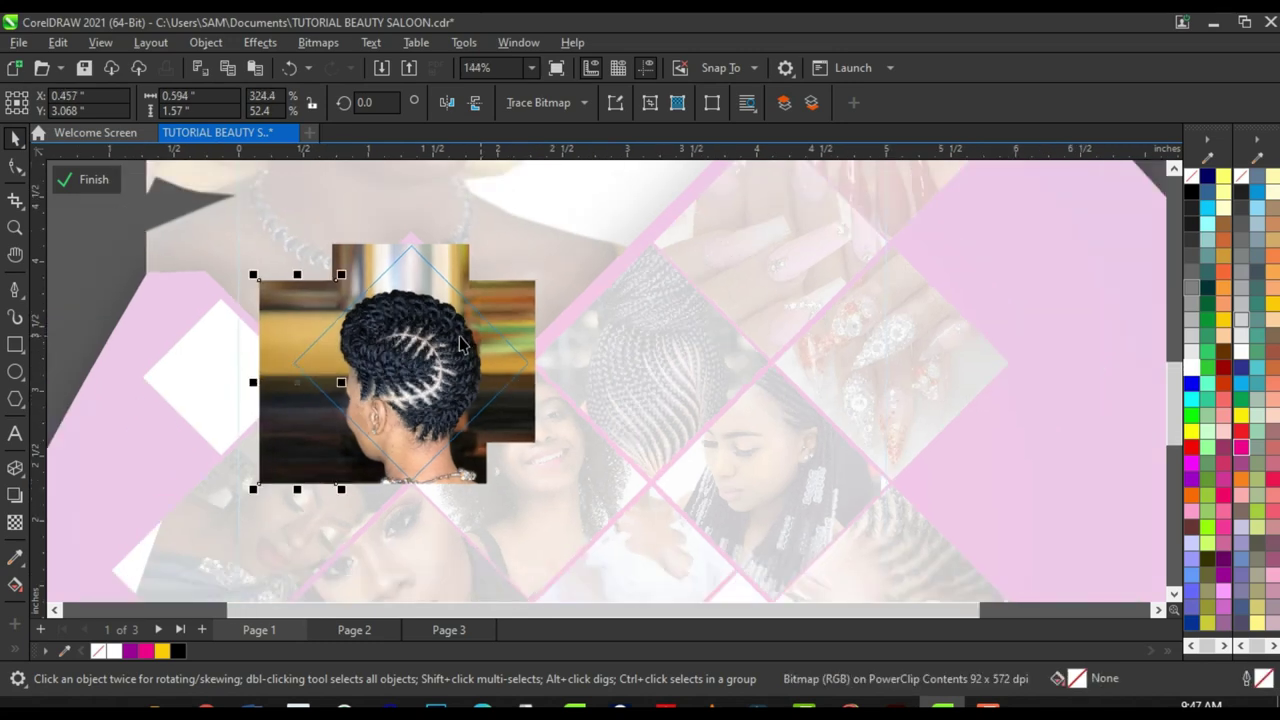
{"action": "scroll", "coordinate": [700, 300], "scroll_direction": "up", "scroll_amount": 2}
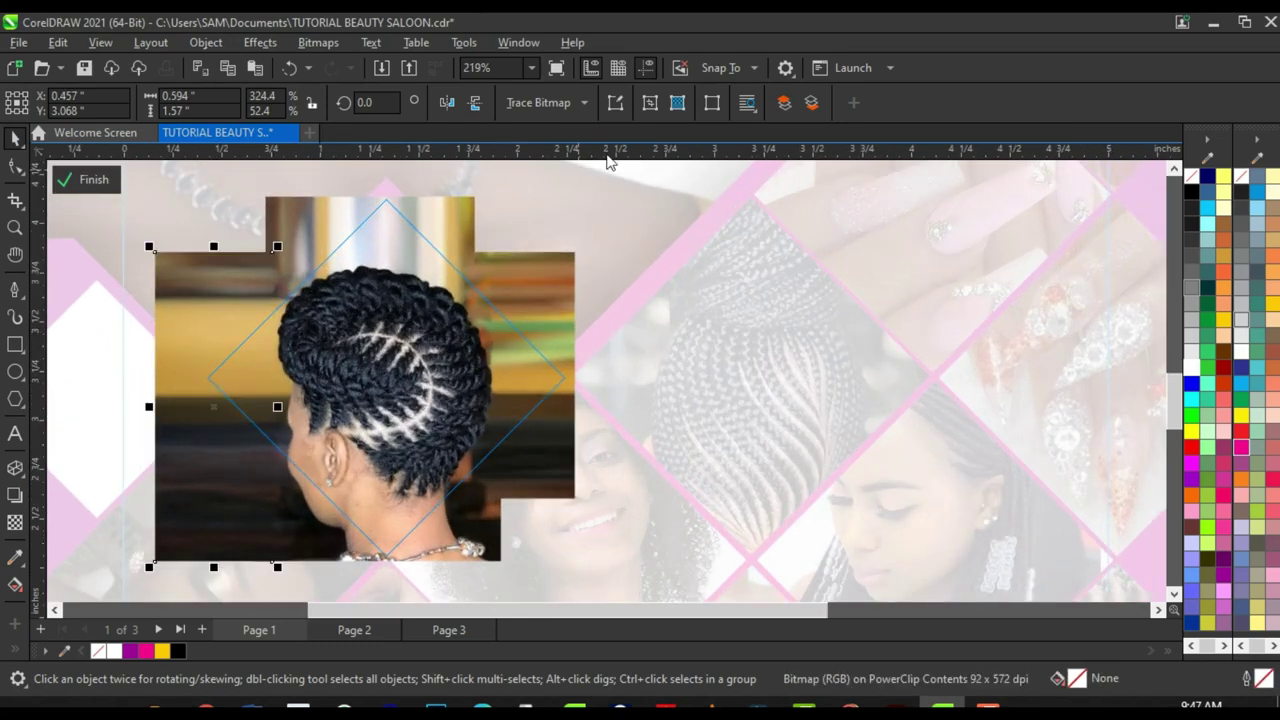
{"action": "left_click", "coordinate": [66, 186]}
{"action": "scroll", "coordinate": [500, 383], "scroll_direction": "down", "scroll_amount": 4}
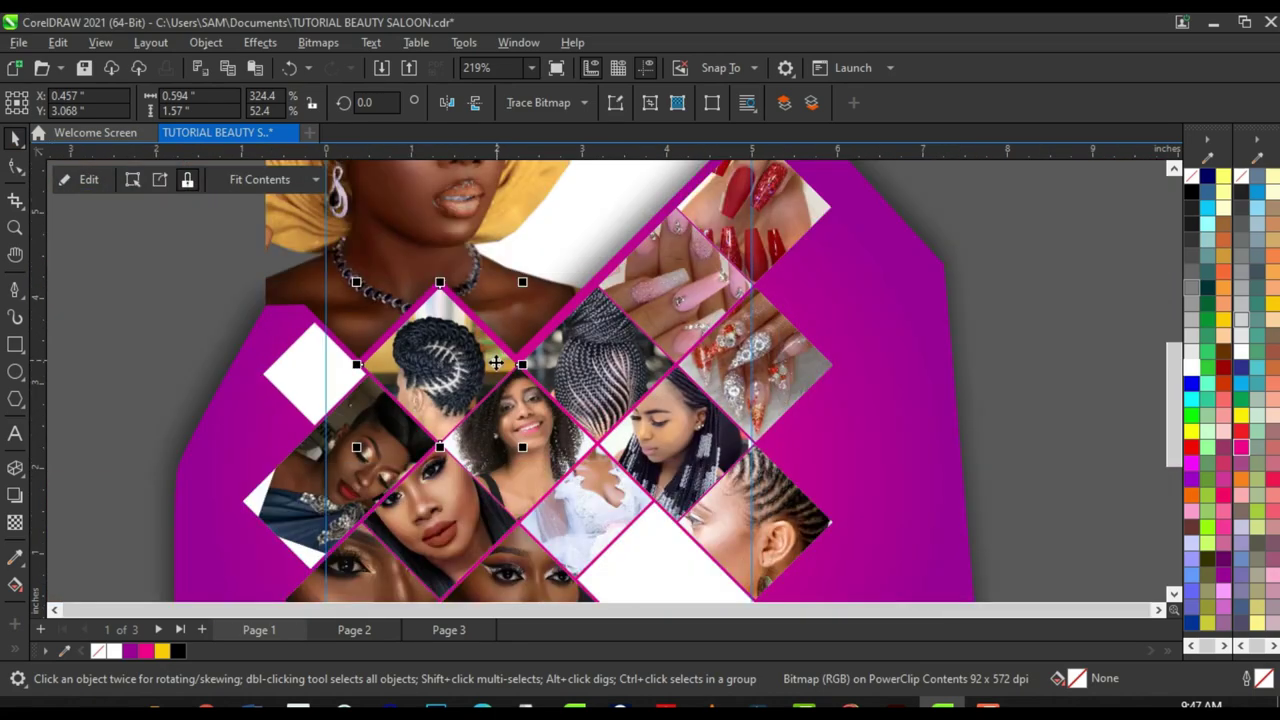
Step: Open the smiling curly-haired woman's tile for editing and scale her photo down to about 64.9%, 1.593 inches square
{"action": "left_click", "coordinate": [438, 372]}
{"action": "scroll", "coordinate": [469, 372], "scroll_direction": "up", "scroll_amount": 2}
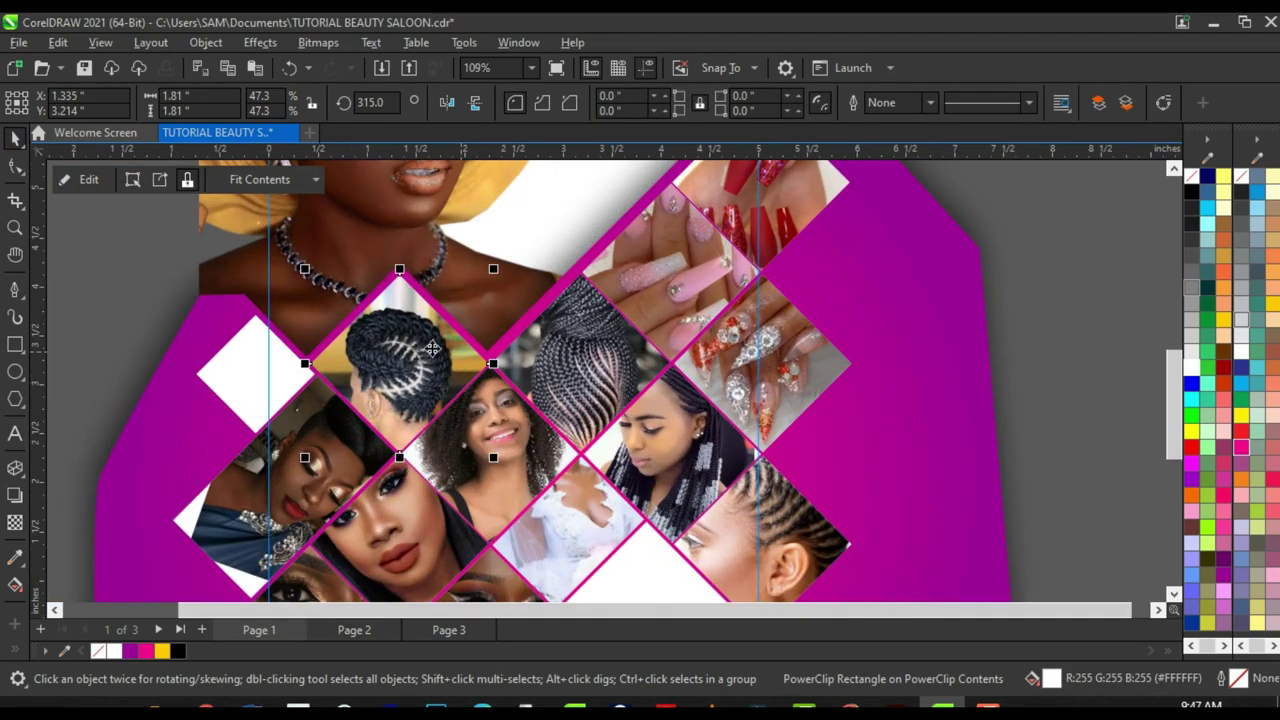
{"action": "scroll", "coordinate": [401, 332], "scroll_direction": "down", "scroll_amount": 2}
{"action": "scroll", "coordinate": [475, 410], "scroll_direction": "up", "scroll_amount": 2}
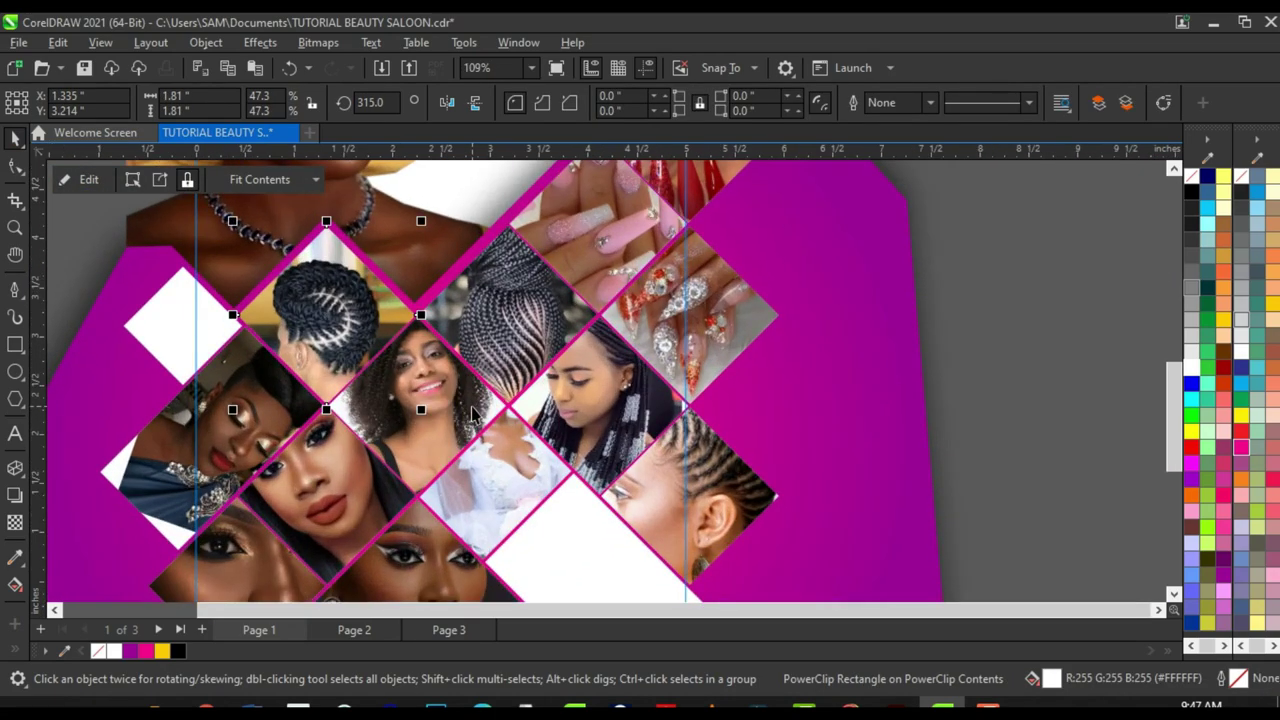
{"action": "scroll", "coordinate": [433, 412], "scroll_direction": "down", "scroll_amount": 2}
{"action": "scroll", "coordinate": [460, 308], "scroll_direction": "up", "scroll_amount": 3}
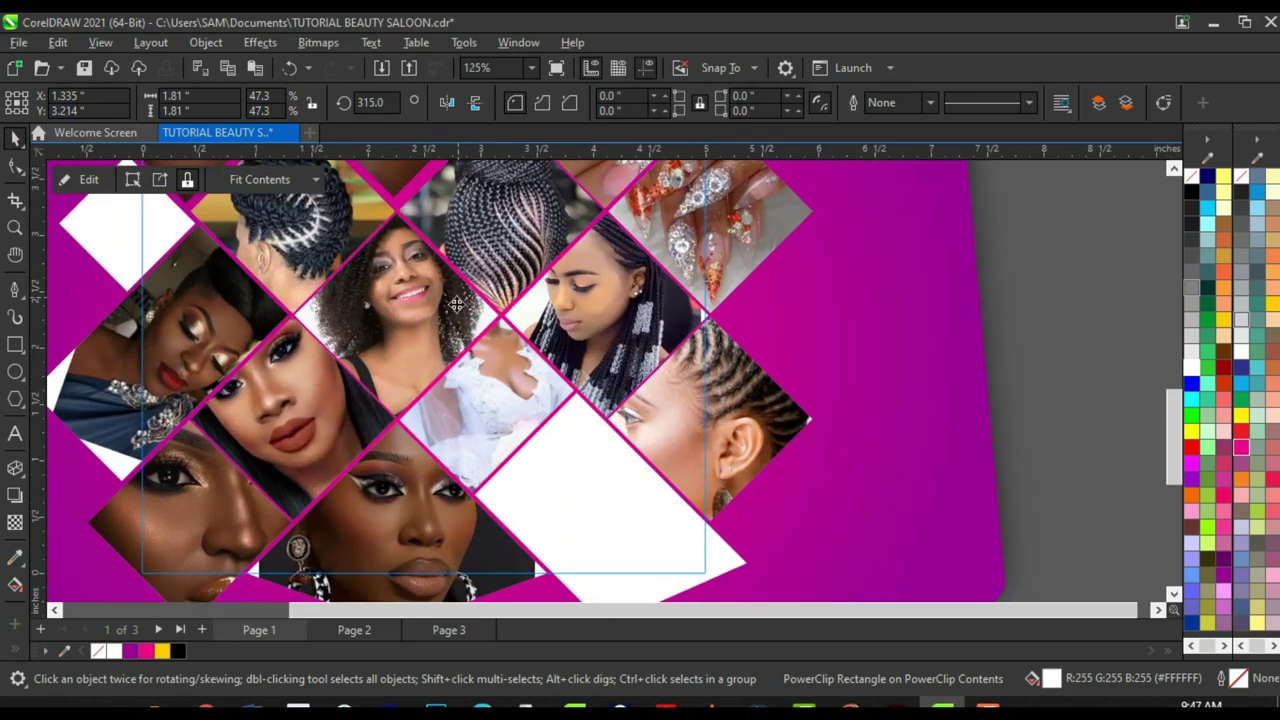
{"action": "scroll", "coordinate": [433, 335], "scroll_direction": "down", "scroll_amount": 1}
{"action": "scroll", "coordinate": [433, 335], "scroll_direction": "up", "scroll_amount": 2}
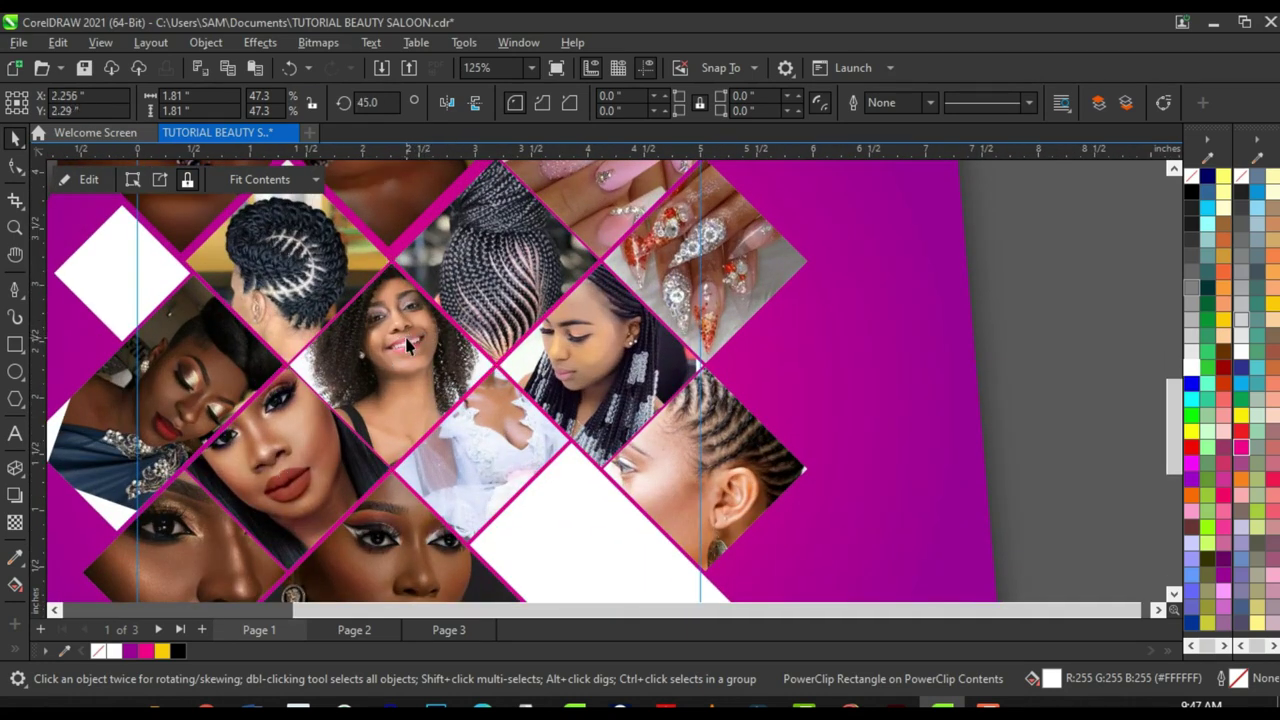
{"action": "double_click", "coordinate": [406, 346]}
{"action": "left_click_drag", "start_coordinate": [531, 224], "coordinate": [482, 274]}
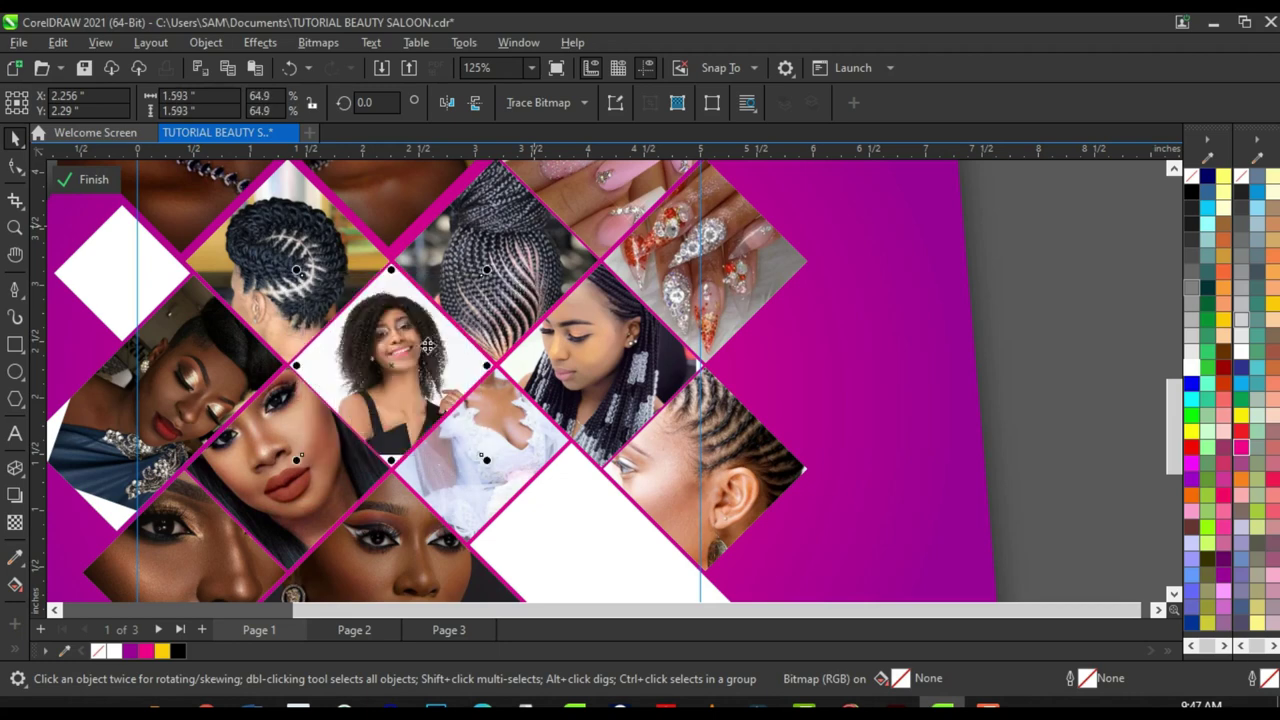
Step: Shift the curly-haired woman's photo down, enlarge it to about 68.7% (1.684 inches square), recentre it and finish editing its PowerClip
{"action": "left_click_drag", "start_coordinate": [428, 346], "coordinate": [424, 363]}
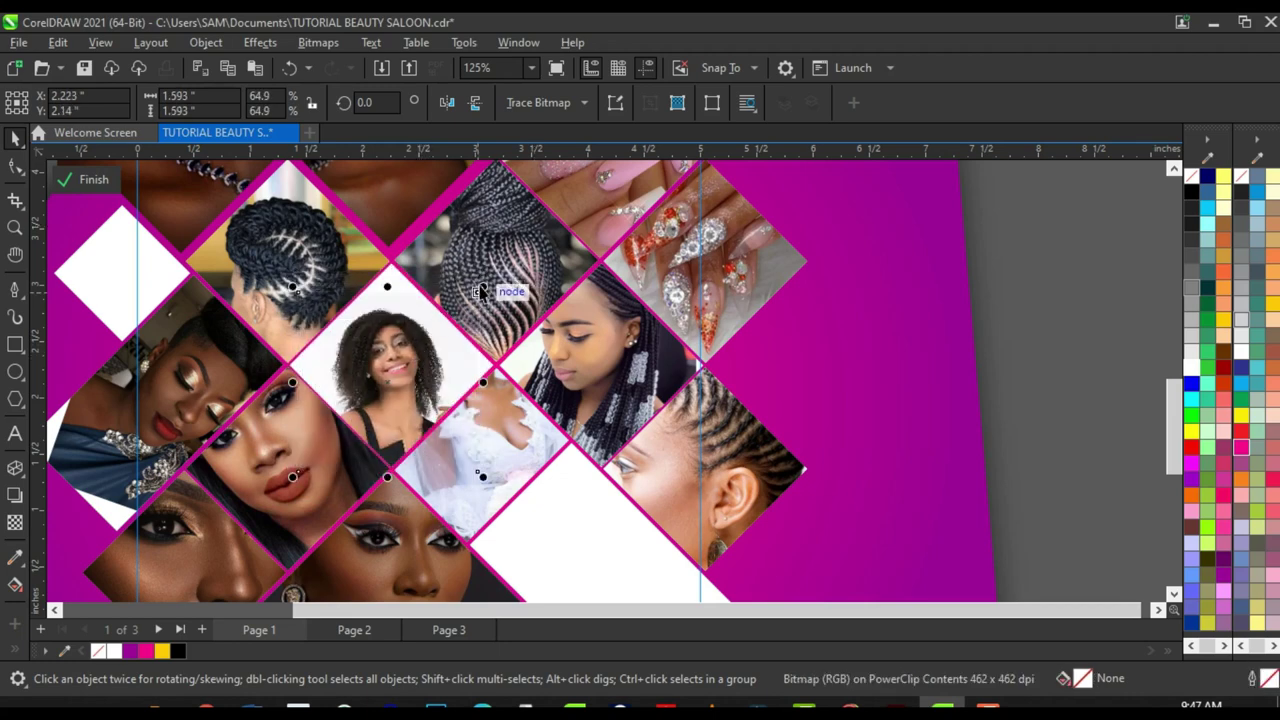
{"action": "left_click_drag", "start_coordinate": [480, 292], "coordinate": [490, 282]}
{"action": "scroll", "coordinate": [418, 330], "scroll_direction": "up", "scroll_amount": 1}
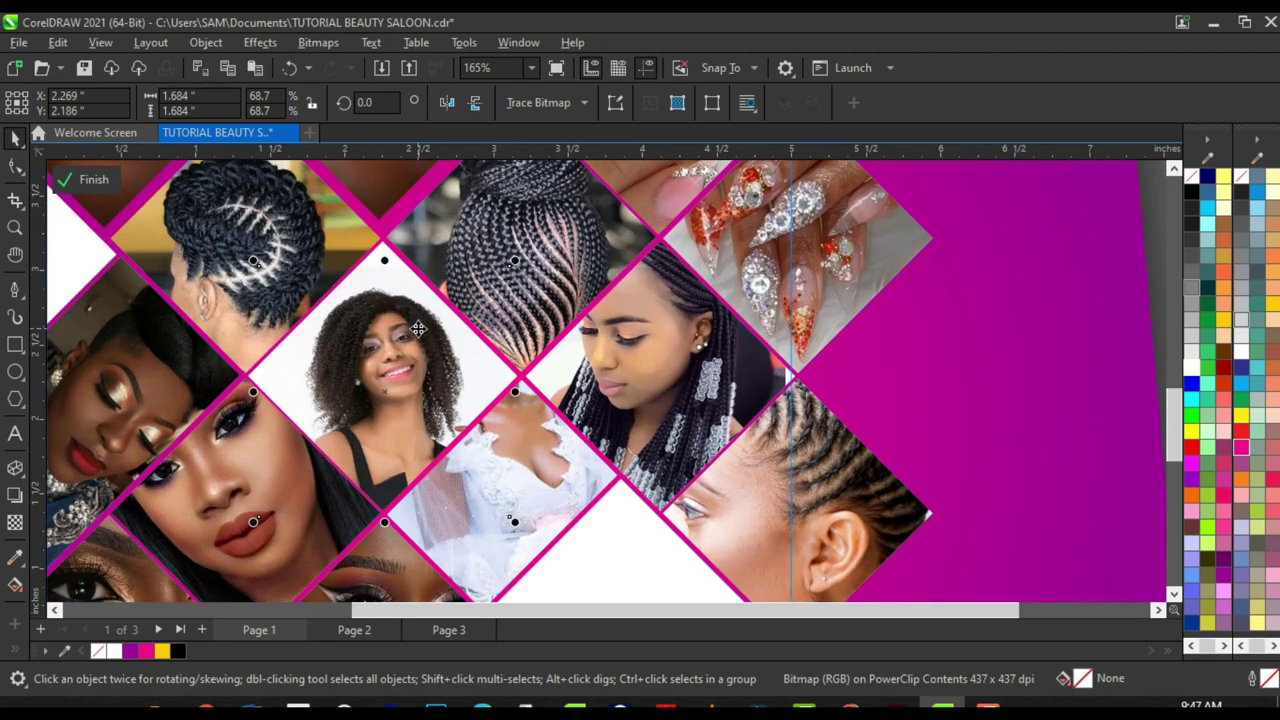
{"action": "scroll", "coordinate": [409, 222], "scroll_direction": "up", "scroll_amount": 1}
{"action": "scroll", "coordinate": [306, 322], "scroll_direction": "down", "scroll_amount": 4}
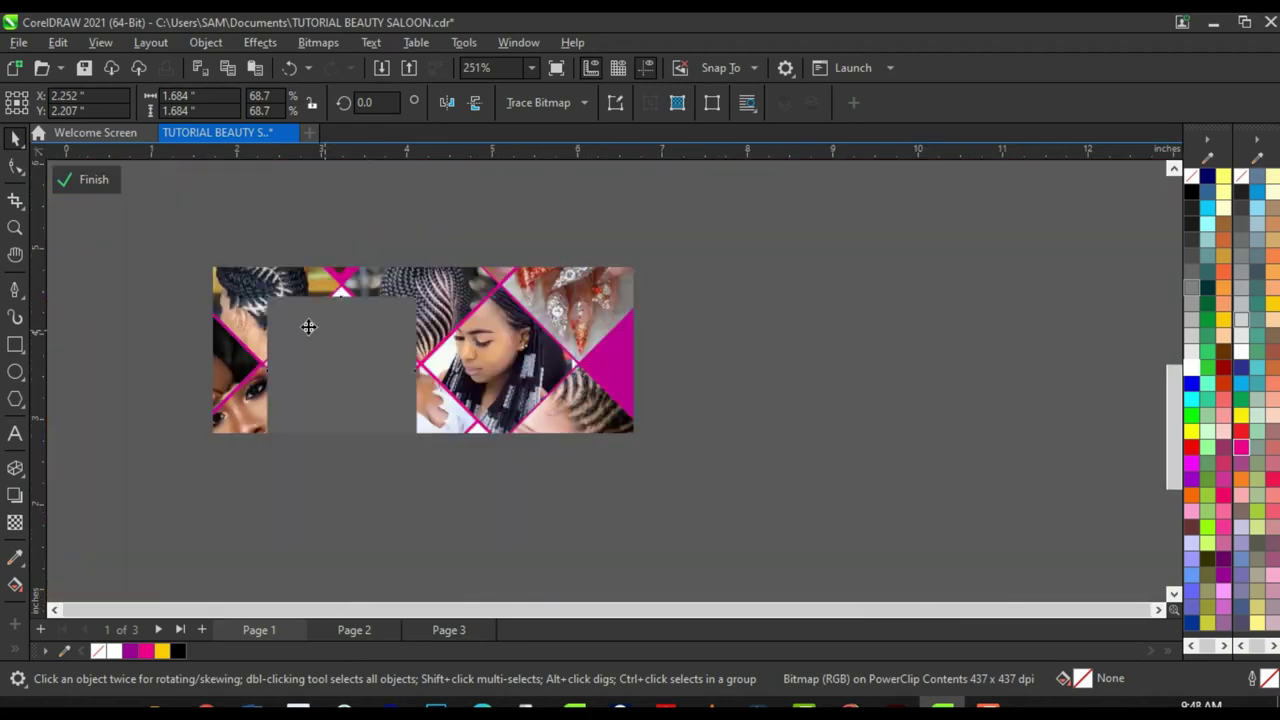
{"action": "scroll", "coordinate": [400, 283], "scroll_direction": "up", "scroll_amount": 1}
Step: Open the braided-bun tile, scale its photo to about 71.3% (1.34 by 1.485 inches), move it lower and finish editing
{"action": "left_click", "coordinate": [312, 356]}
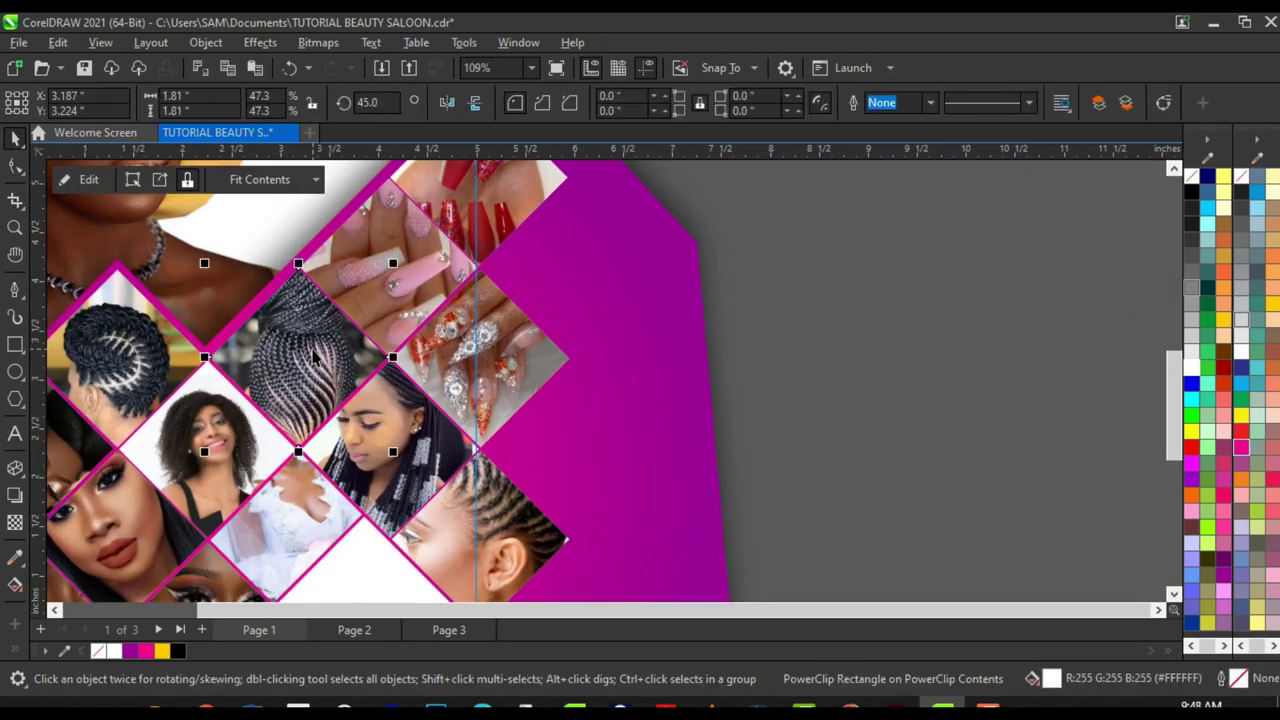
{"action": "double_click", "coordinate": [303, 340]}
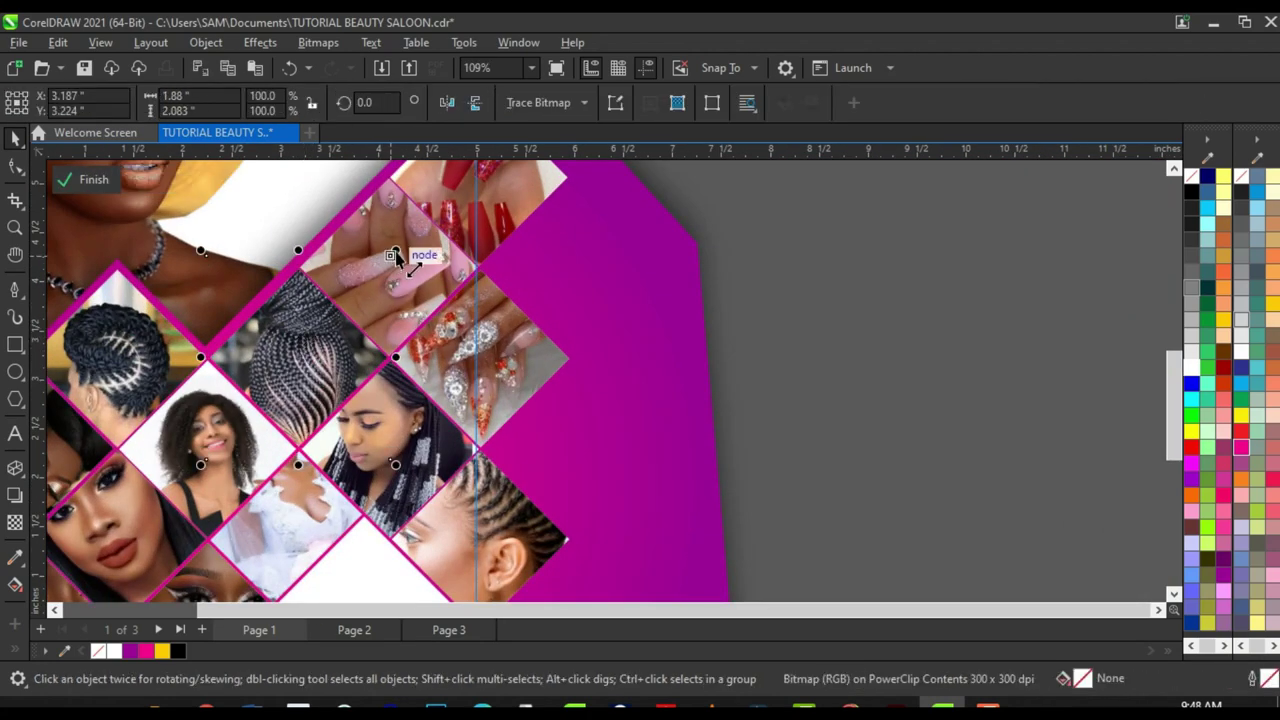
{"action": "left_click_drag", "start_coordinate": [396, 251], "coordinate": [378, 274]}
{"action": "left_click_drag", "start_coordinate": [323, 318], "coordinate": [310, 351]}
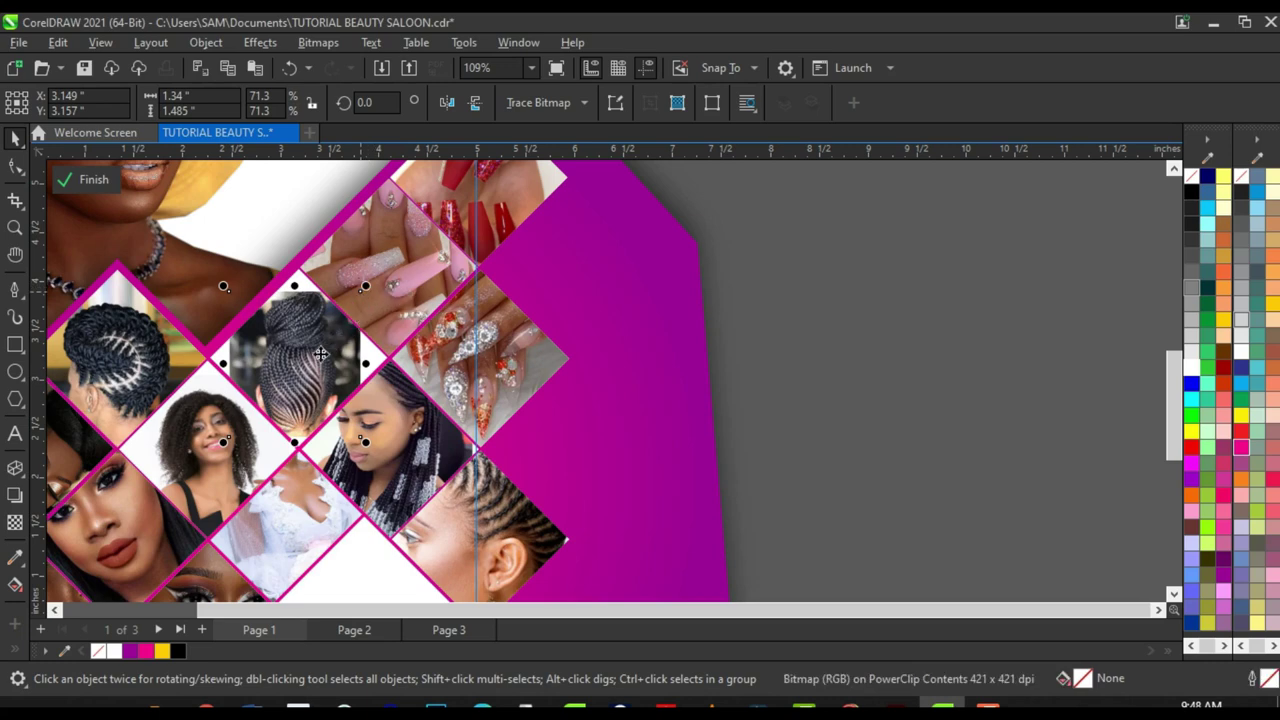
{"action": "left_click", "coordinate": [800, 469], "text": "ctrl"}
{"action": "scroll", "coordinate": [240, 350], "scroll_direction": "up", "scroll_amount": 1}
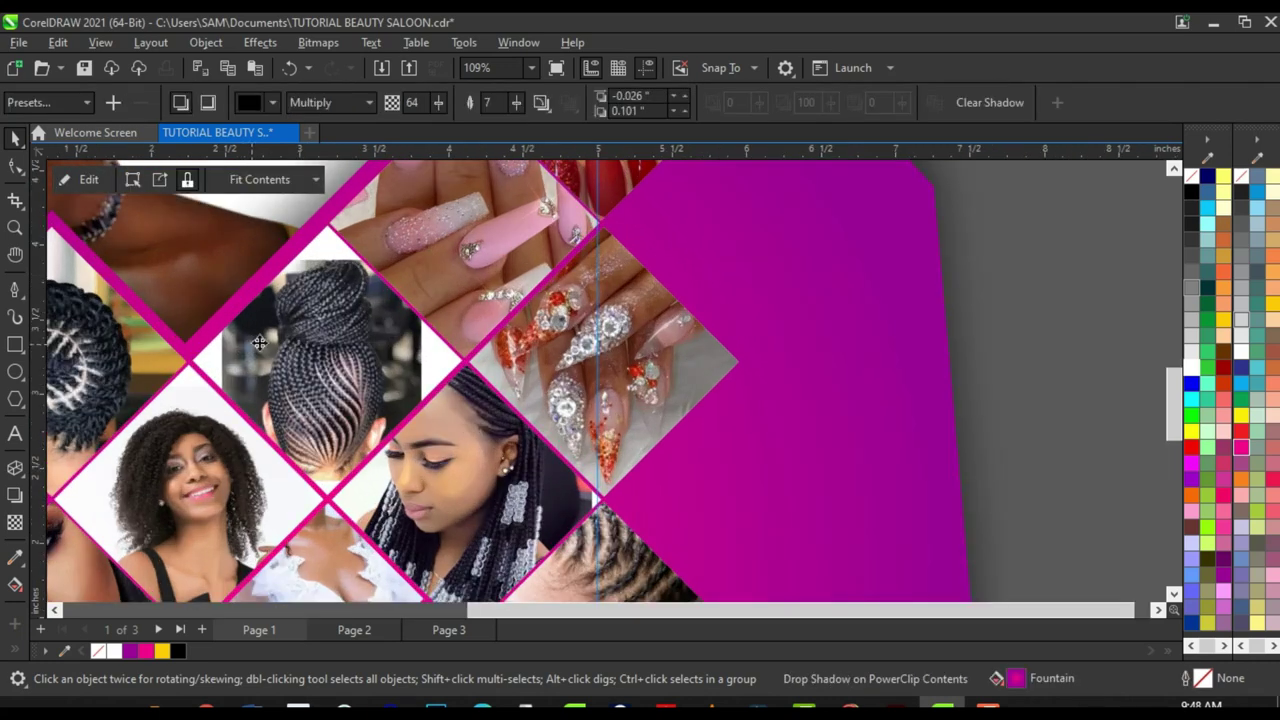
Step: Reopen the braided-bun tile and draw rectangles over the photo's right and left edges, about 0.945 by 1.657 and 0.674 by 1.869 inches
{"action": "left_click", "coordinate": [354, 337]}
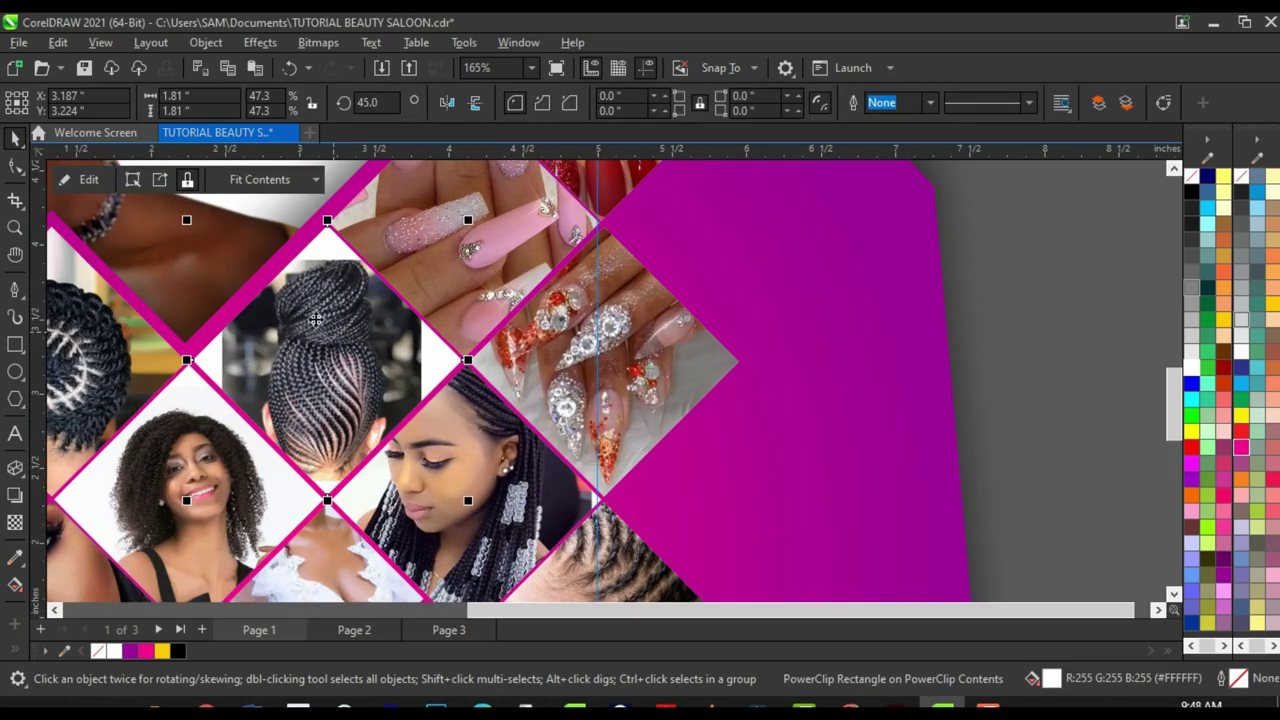
{"action": "left_click", "coordinate": [90, 188]}
{"action": "scroll", "coordinate": [241, 229], "scroll_direction": "up", "scroll_amount": 2}
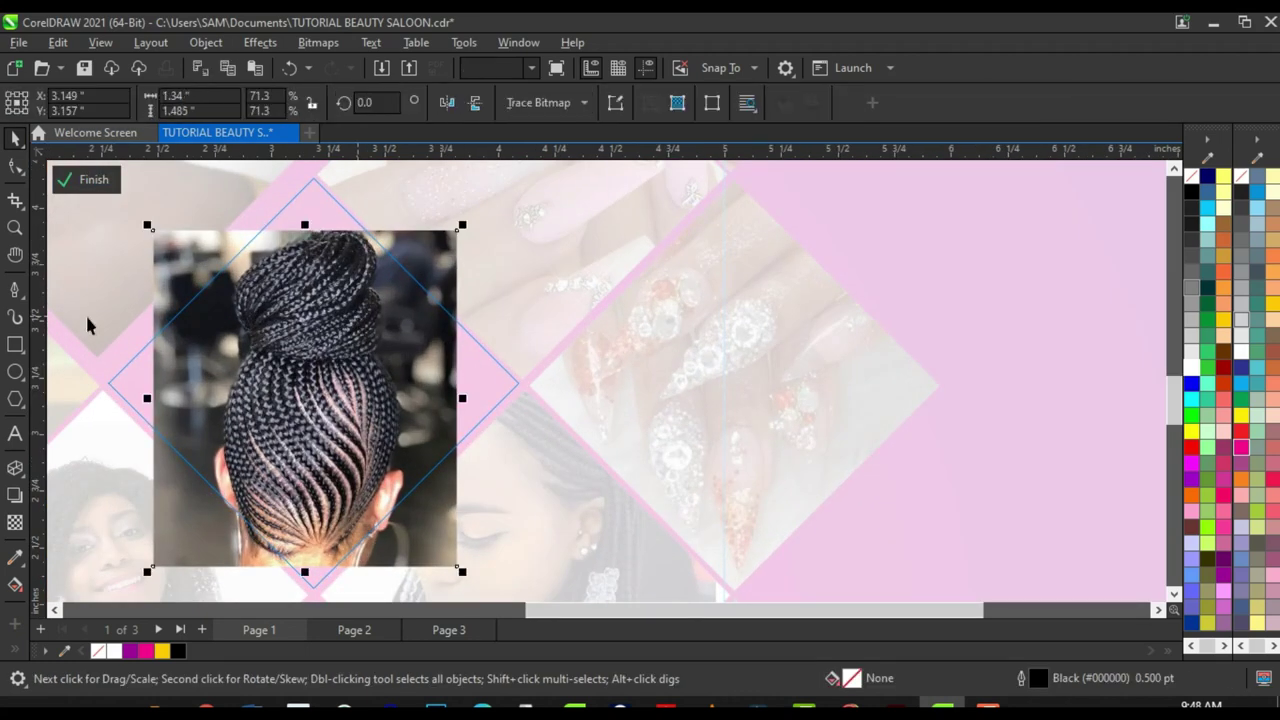
{"action": "left_click", "coordinate": [15, 344]}
{"action": "mouse_move", "coordinate": [638, 199]}
{"action": "left_mouse_down"}
{"action": "mouse_move", "coordinate": [420, 557]}
{"action": "mouse_move", "coordinate": [425, 573]}
{"action": "left_mouse_up"}
{"action": "scroll", "coordinate": [563, 429], "scroll_direction": "down", "scroll_amount": 1}
{"action": "mouse_move", "coordinate": [168, 243]}
{"action": "left_mouse_down"}
{"action": "mouse_move", "coordinate": [294, 566]}
{"action": "mouse_move", "coordinate": [283, 561]}
{"action": "left_mouse_up"}
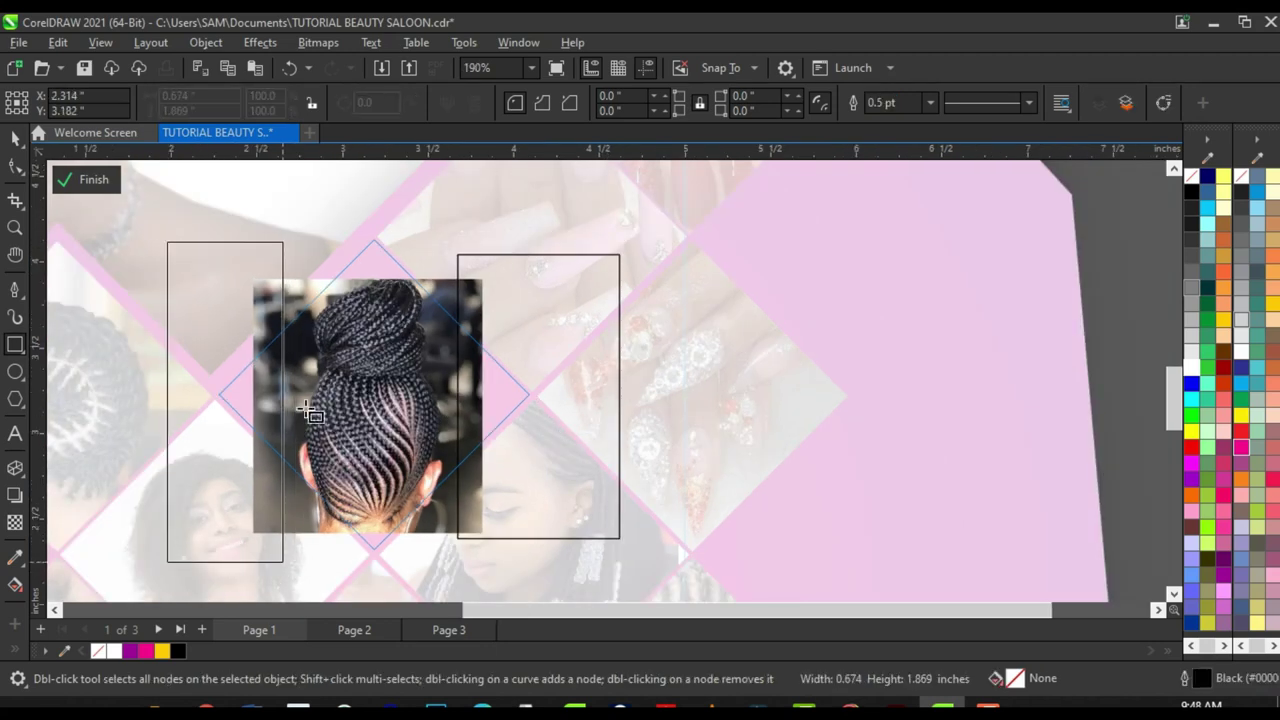
{"action": "scroll", "coordinate": [362, 248], "scroll_direction": "up", "scroll_amount": 2}
{"action": "scroll", "coordinate": [324, 290], "scroll_direction": "down", "scroll_amount": 3}
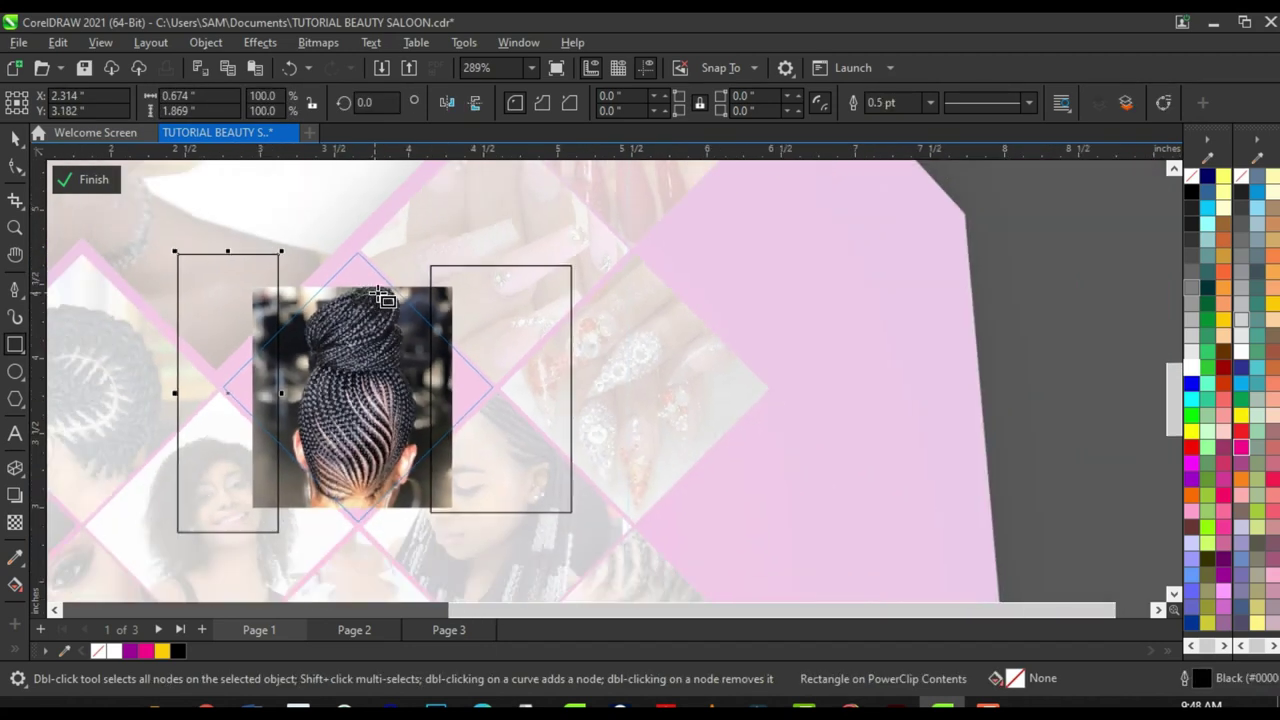
Step: Intersect the right rectangle with the braided-bun photo to create a right strip, and delete that rectangle
{"action": "key", "text": "space"}
{"action": "left_click", "coordinate": [432, 366]}
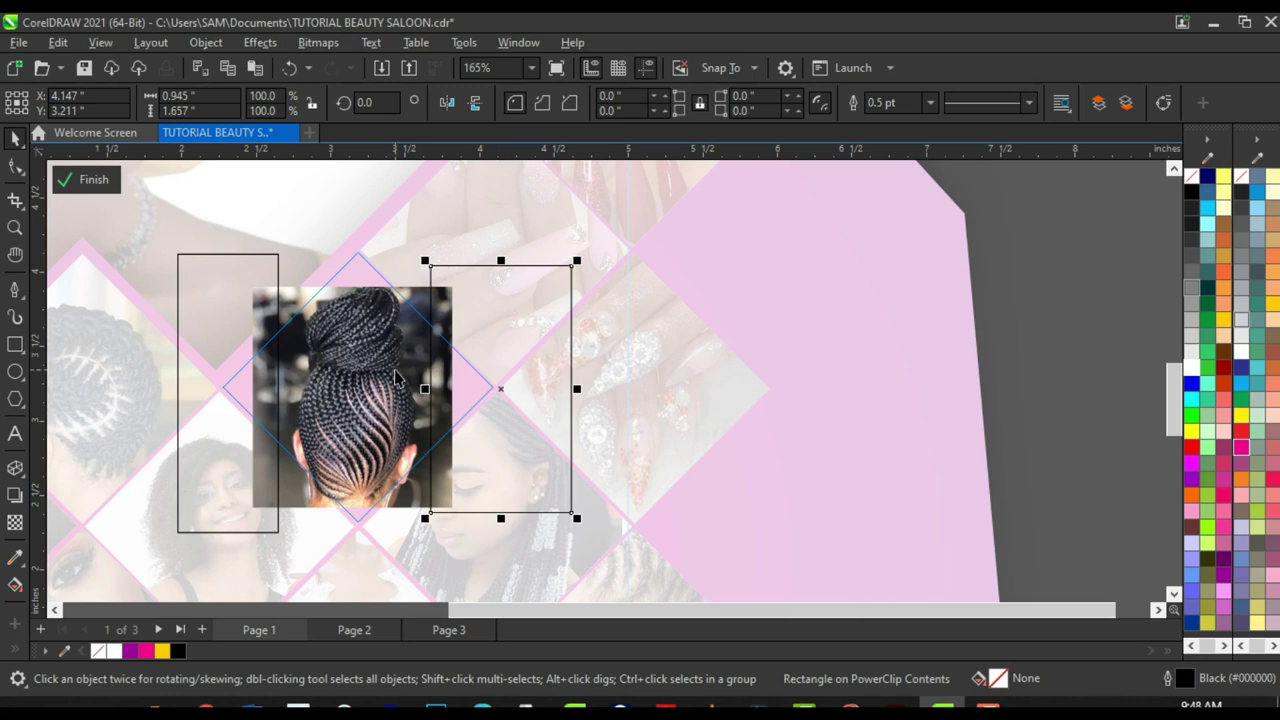
{"action": "left_click", "coordinate": [375, 343], "text": "shift"}
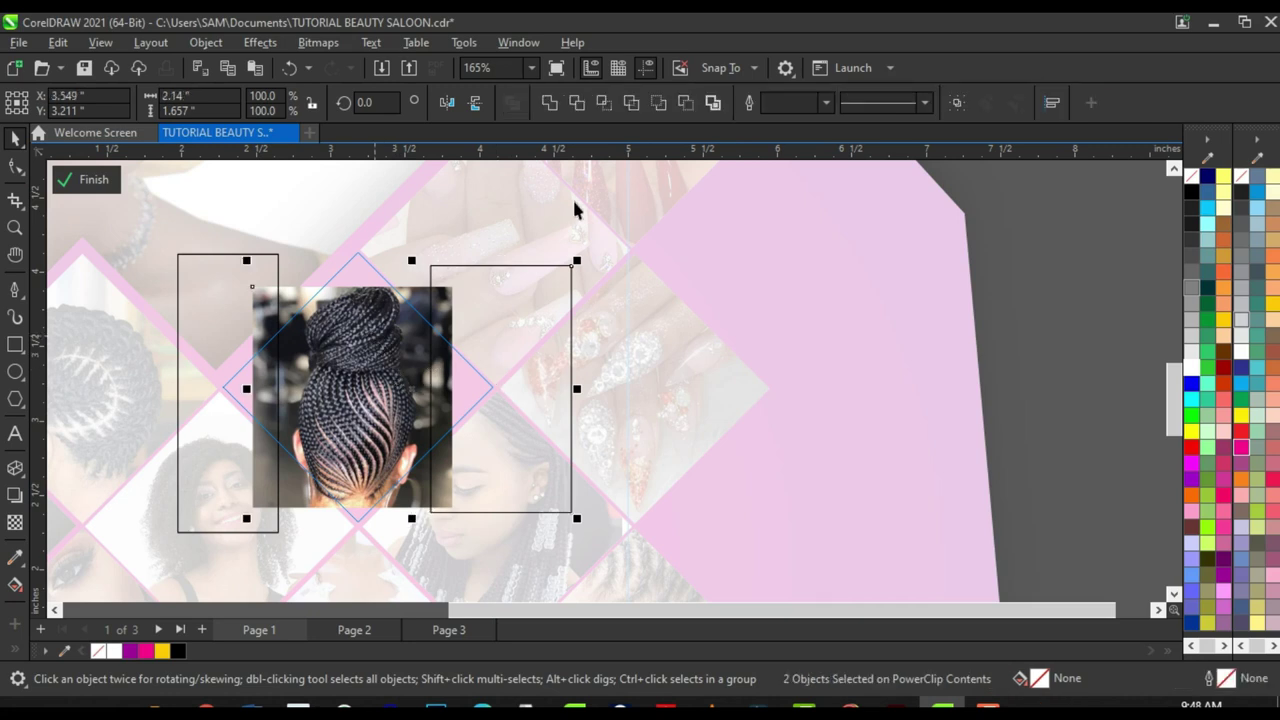
{"action": "left_click", "coordinate": [607, 110]}
{"action": "left_click", "coordinate": [488, 342]}
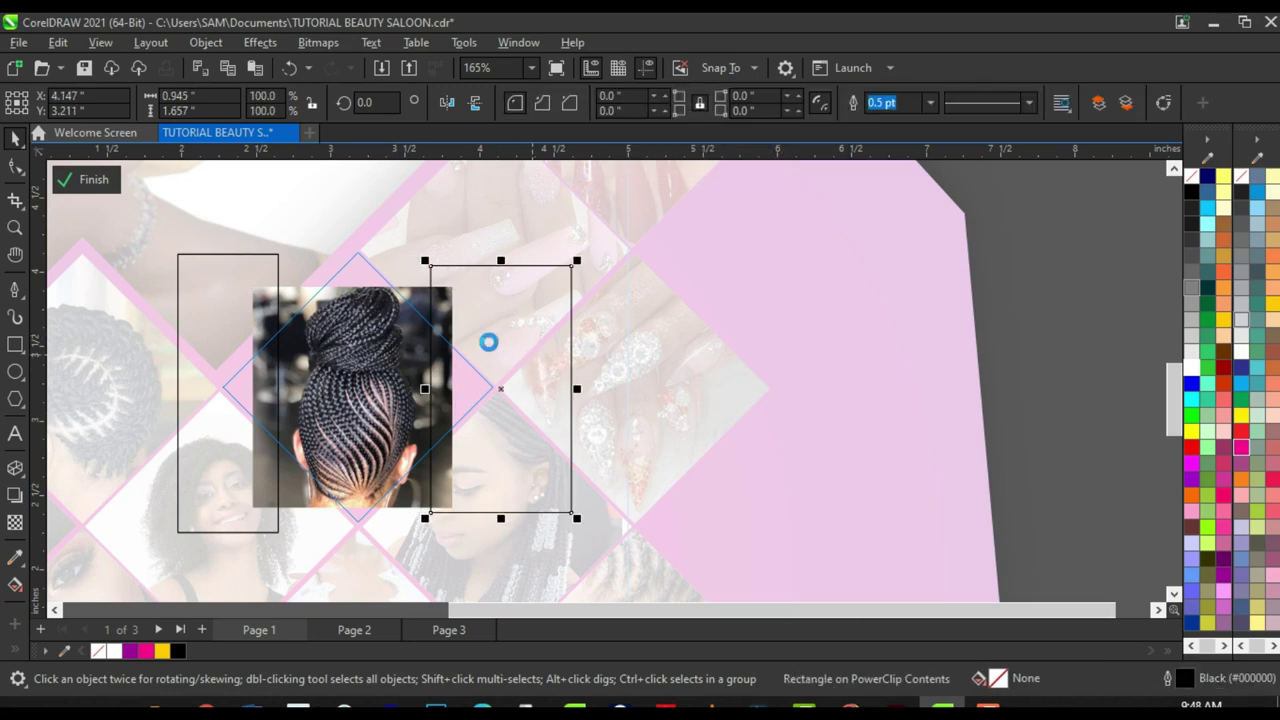
{"action": "key", "text": "Delete"}
Step: Intersect the left rectangle with the braided-bun photo to create a left strip, and delete that rectangle
{"action": "left_click", "coordinate": [237, 303]}
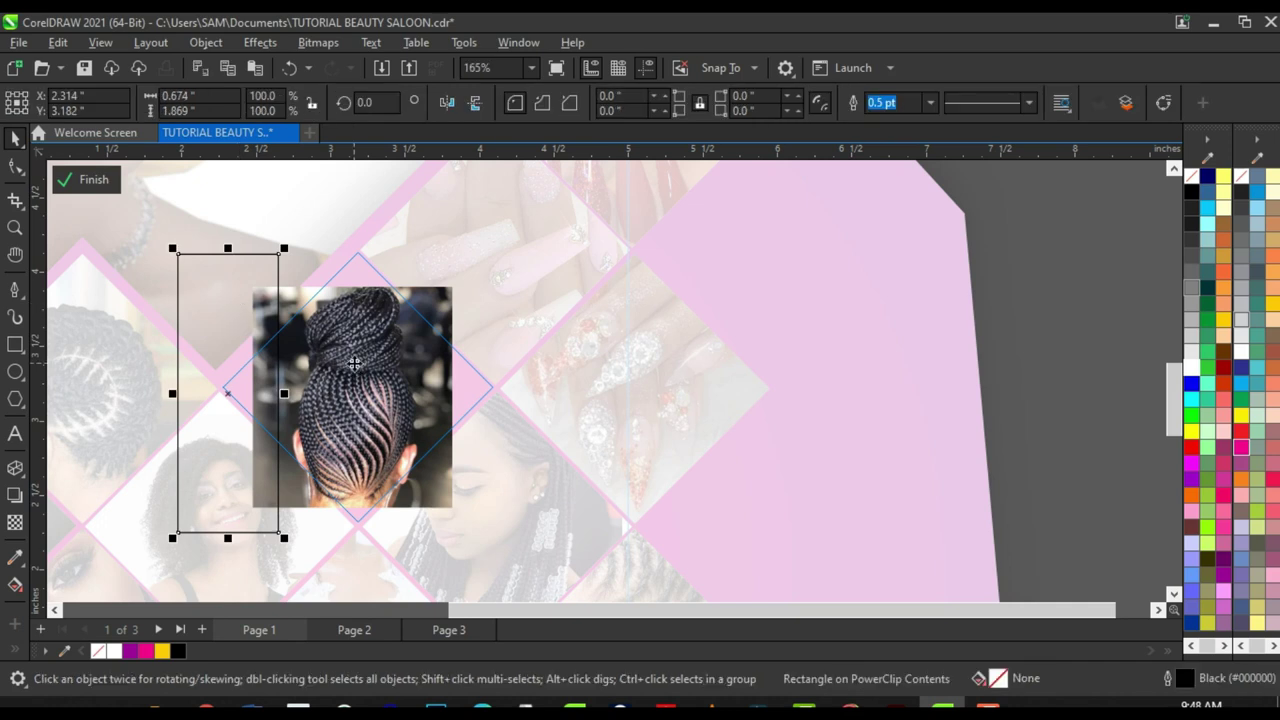
{"action": "left_click", "coordinate": [354, 364], "text": "shift"}
{"action": "left_click", "coordinate": [607, 110]}
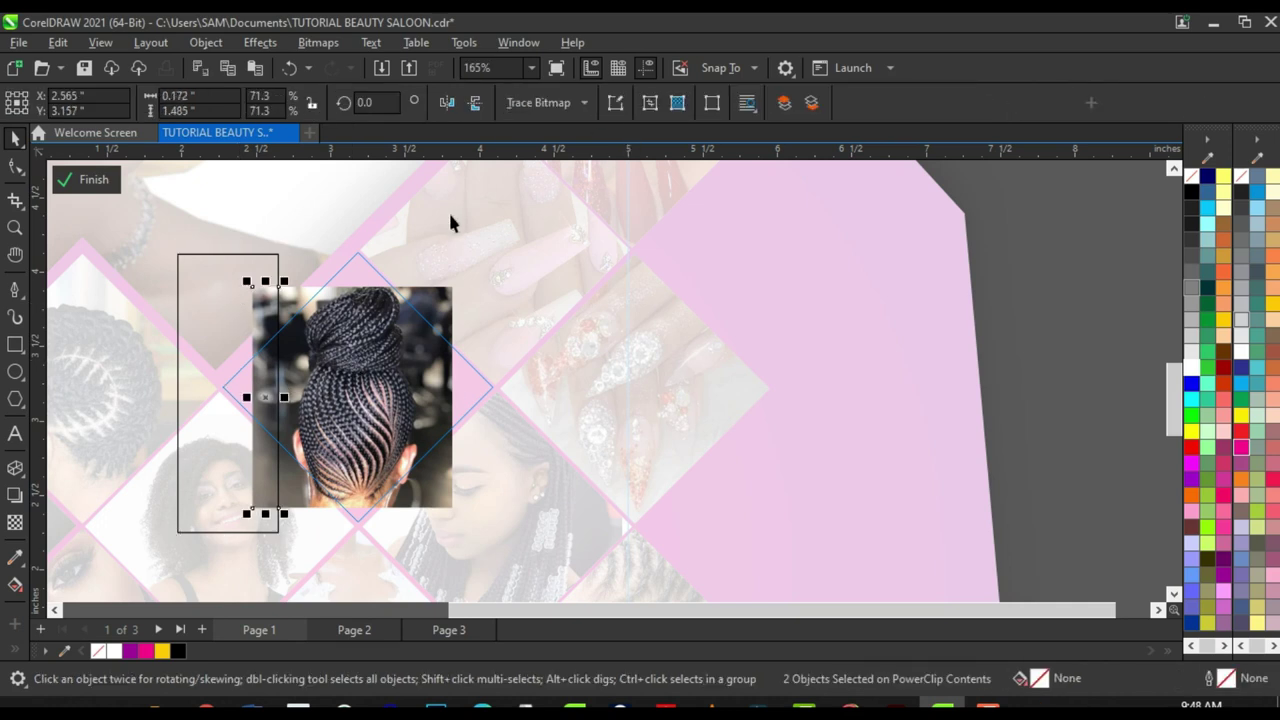
{"action": "left_click", "coordinate": [256, 296]}
{"action": "key", "text": "Delete"}
Step: Stretch the right and left strips outward past the tile's corners, to about 0.819 and 0.552 inches wide
{"action": "left_click", "coordinate": [457, 348]}
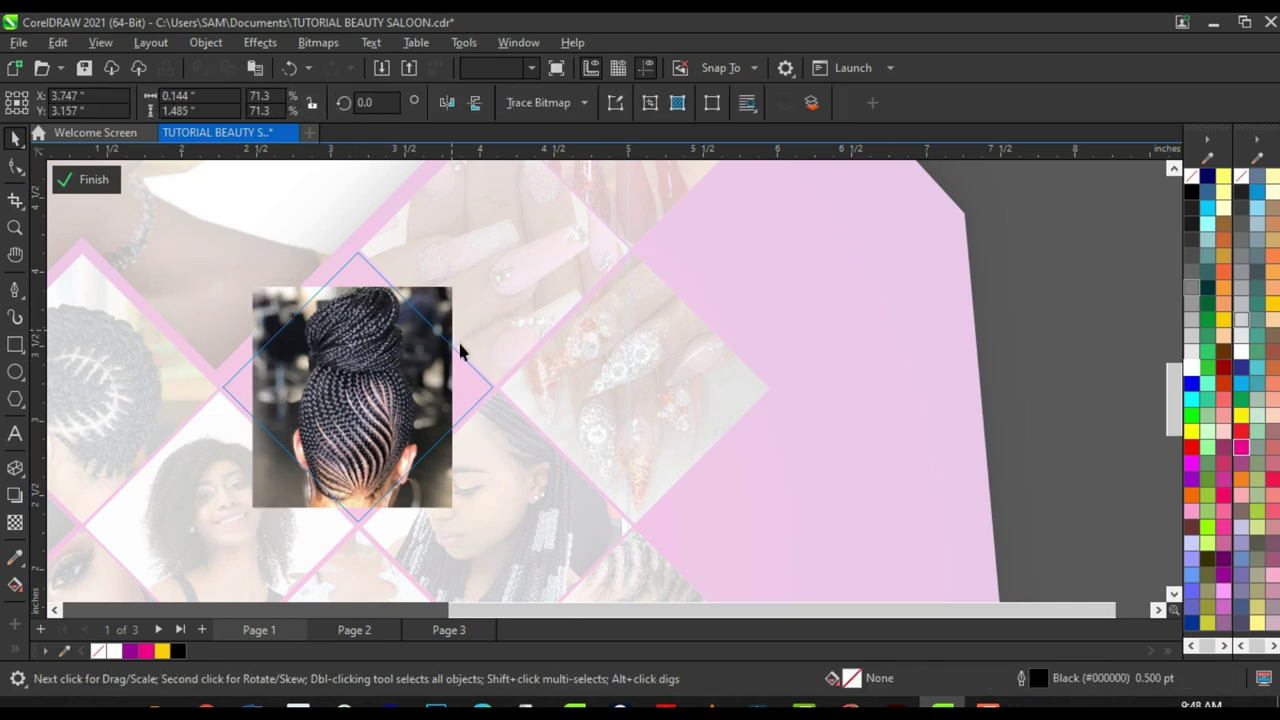
{"action": "left_click_drag", "start_coordinate": [512, 403], "coordinate": [558, 398]}
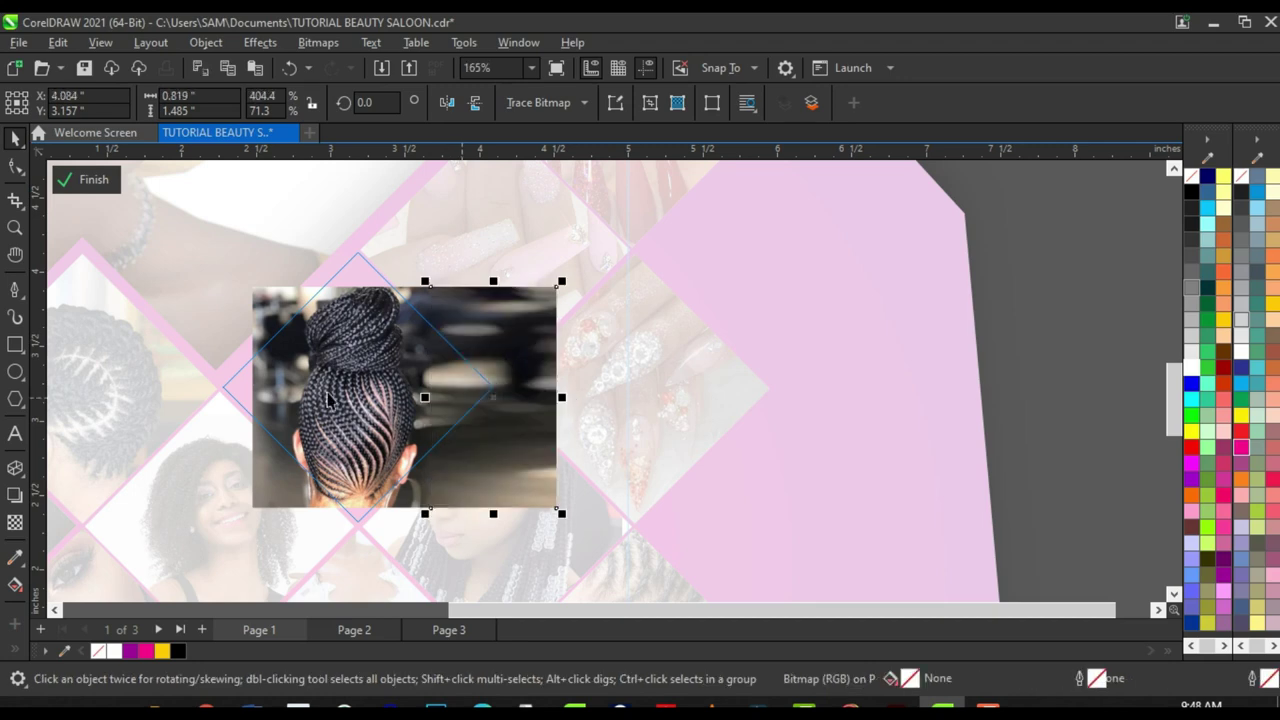
{"action": "left_click", "coordinate": [262, 382]}
{"action": "left_click_drag", "start_coordinate": [247, 398], "coordinate": [193, 405]}
{"action": "scroll", "coordinate": [366, 251], "scroll_direction": "up", "scroll_amount": 1}
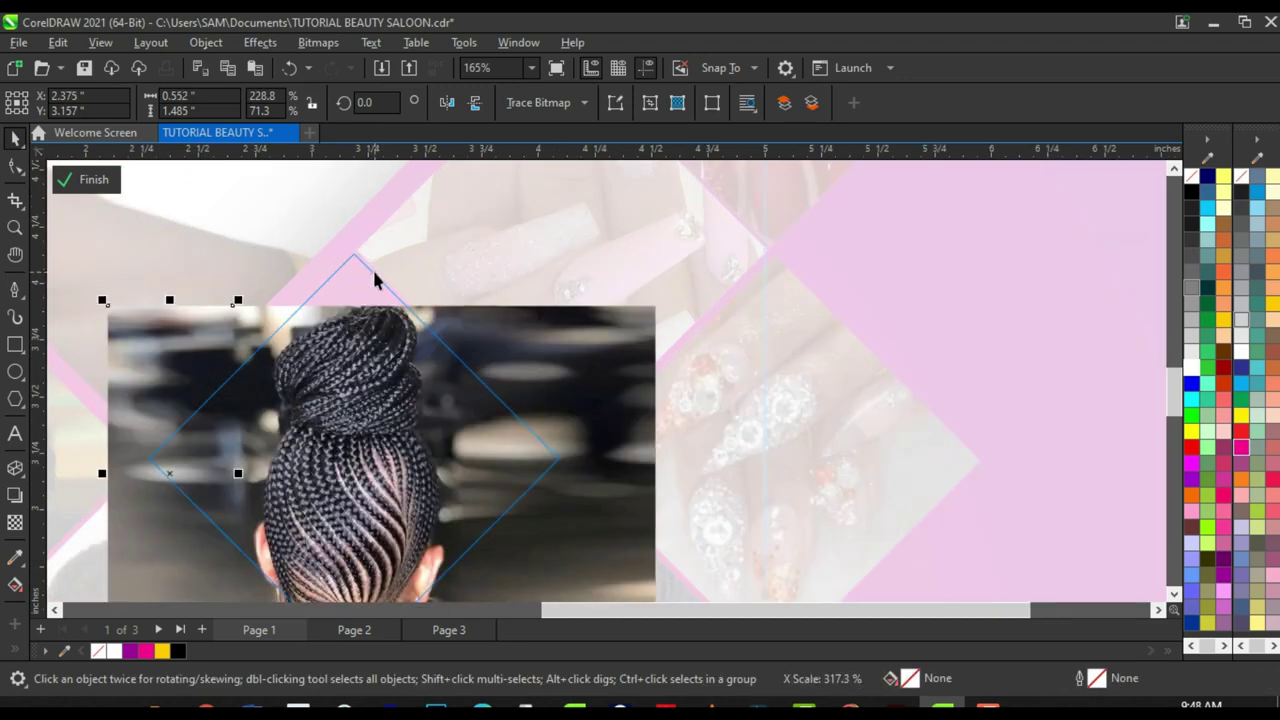
{"action": "scroll", "coordinate": [375, 280], "scroll_direction": "up", "scroll_amount": 1}
{"action": "scroll", "coordinate": [374, 279], "scroll_direction": "up", "scroll_amount": 1}
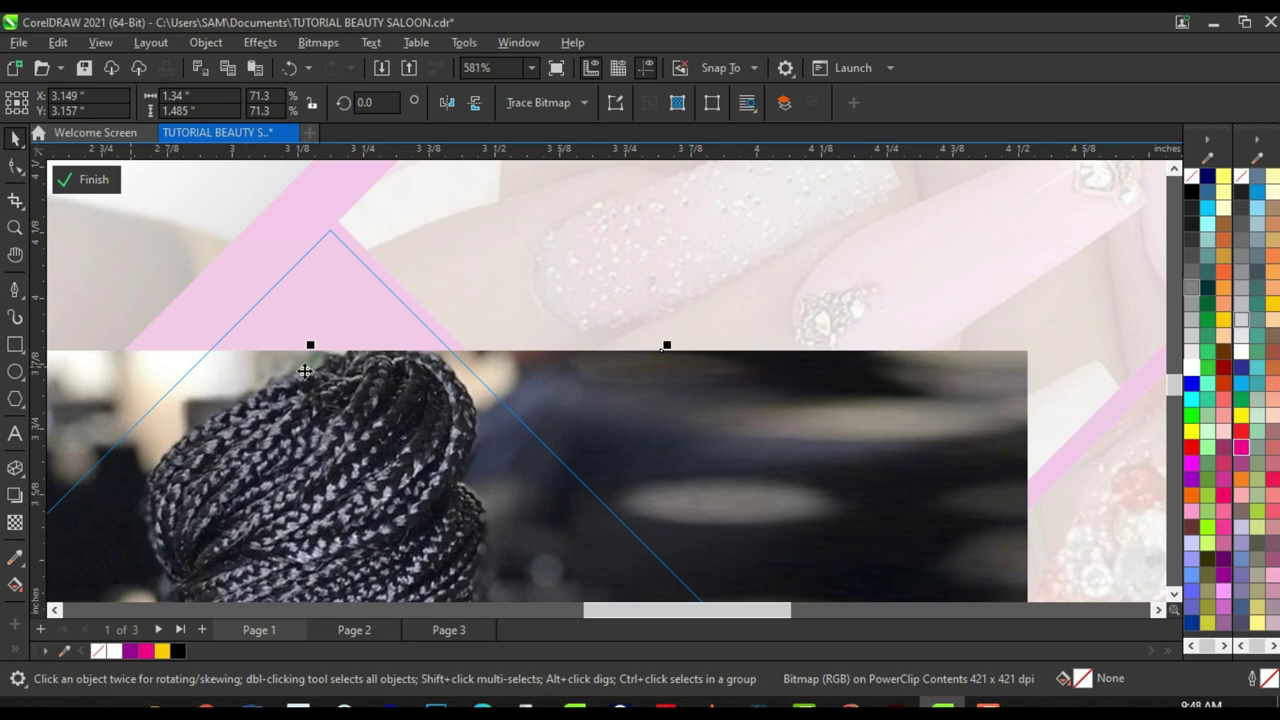
{"action": "scroll", "coordinate": [414, 357], "scroll_direction": "up", "scroll_amount": 1}
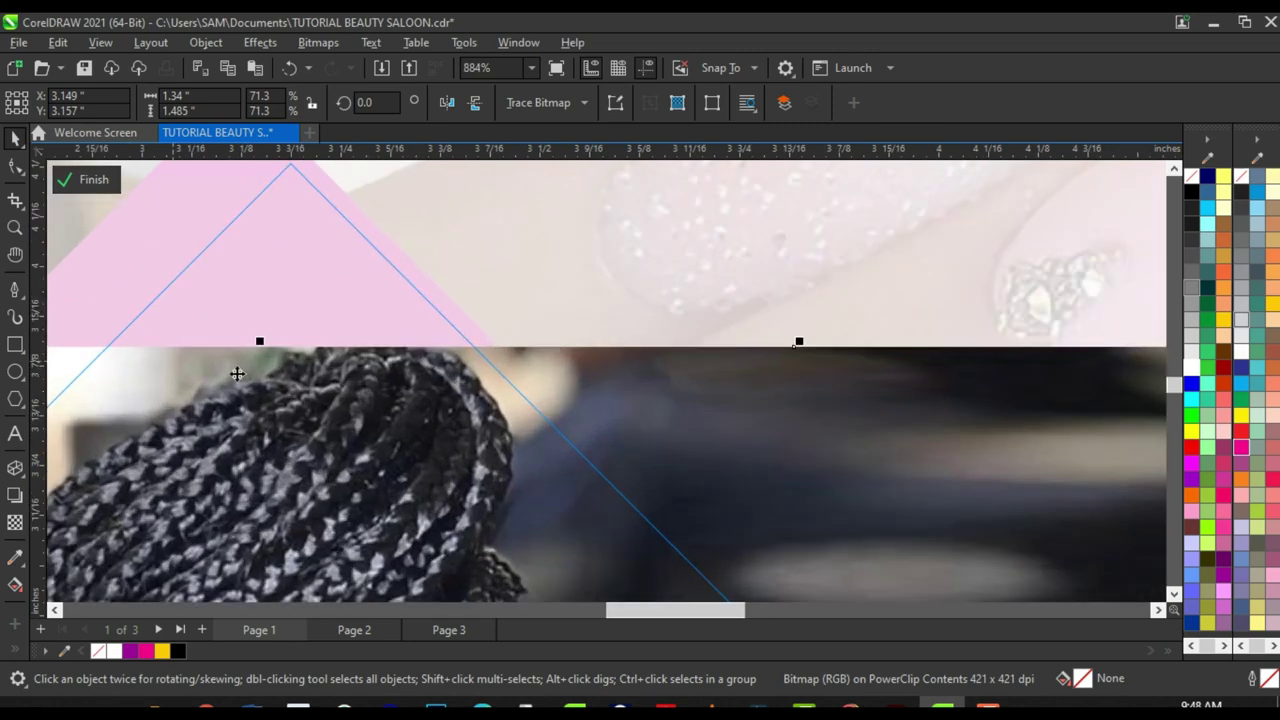
{"action": "scroll", "coordinate": [360, 368], "scroll_direction": "down", "scroll_amount": 1}
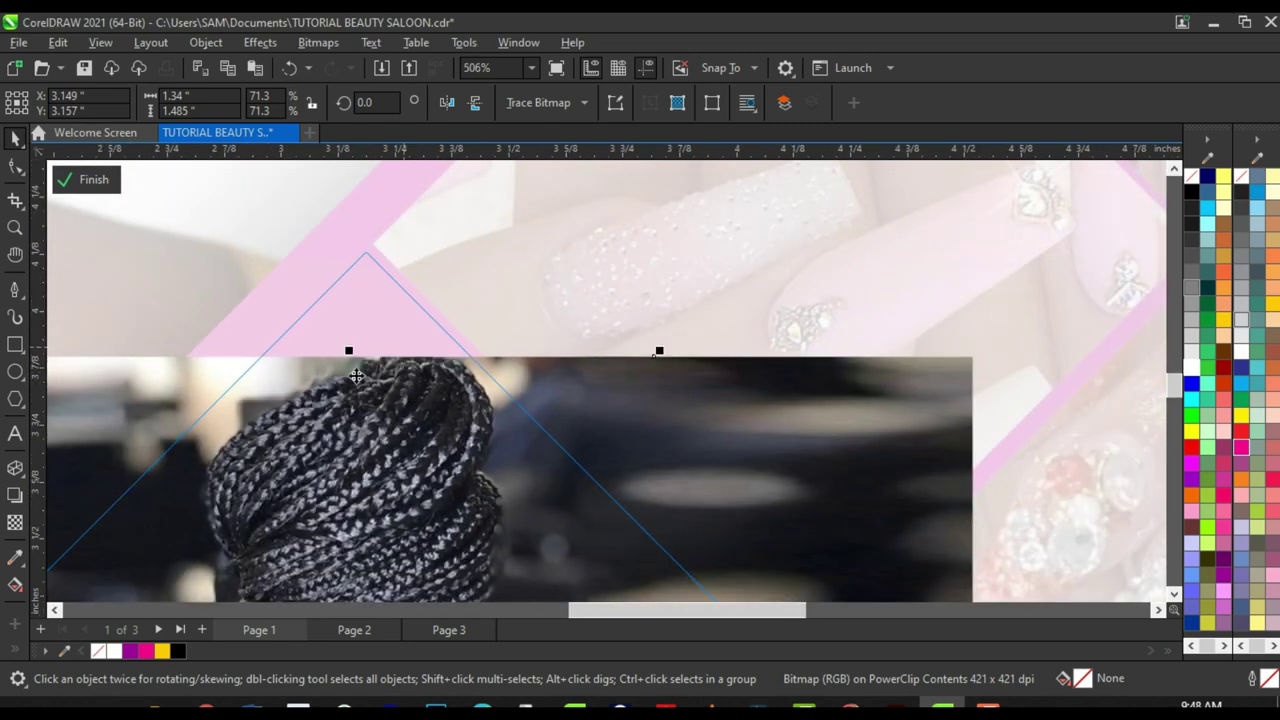
{"action": "scroll", "coordinate": [356, 375], "scroll_direction": "down", "scroll_amount": 1}
{"action": "scroll", "coordinate": [375, 355], "scroll_direction": "up", "scroll_amount": 1}
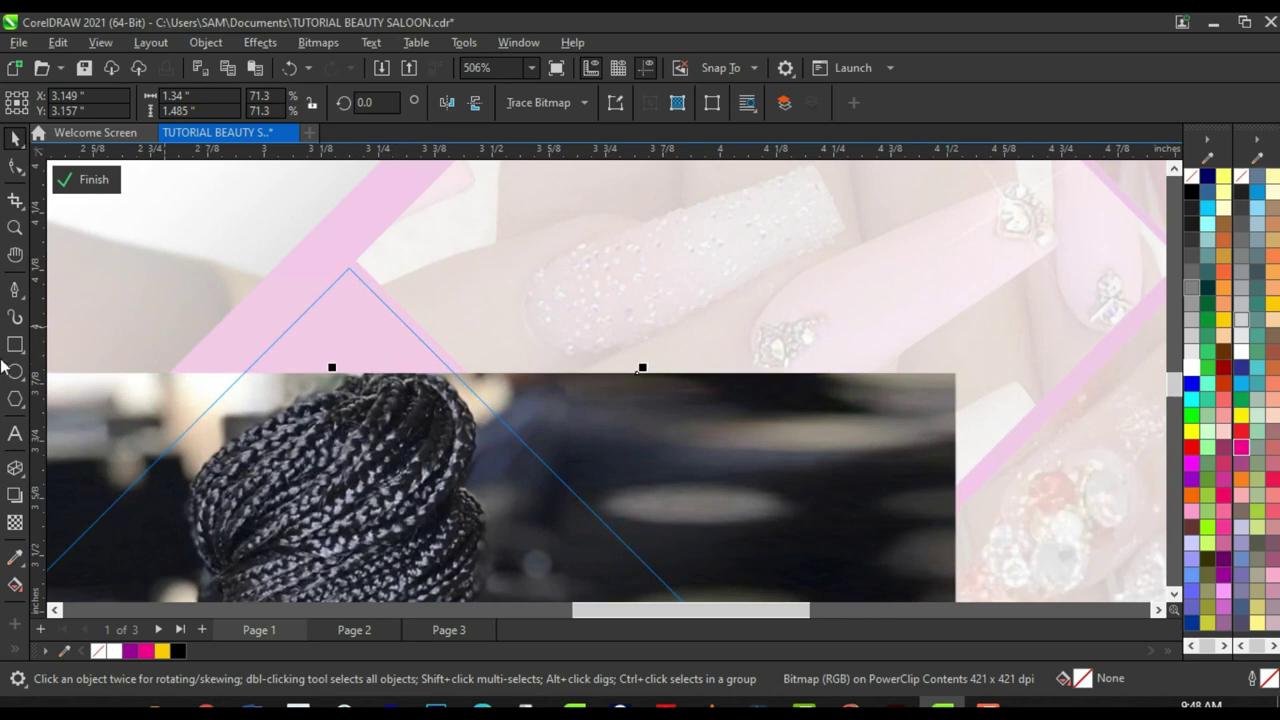
{"action": "left_click", "coordinate": [15, 526]}
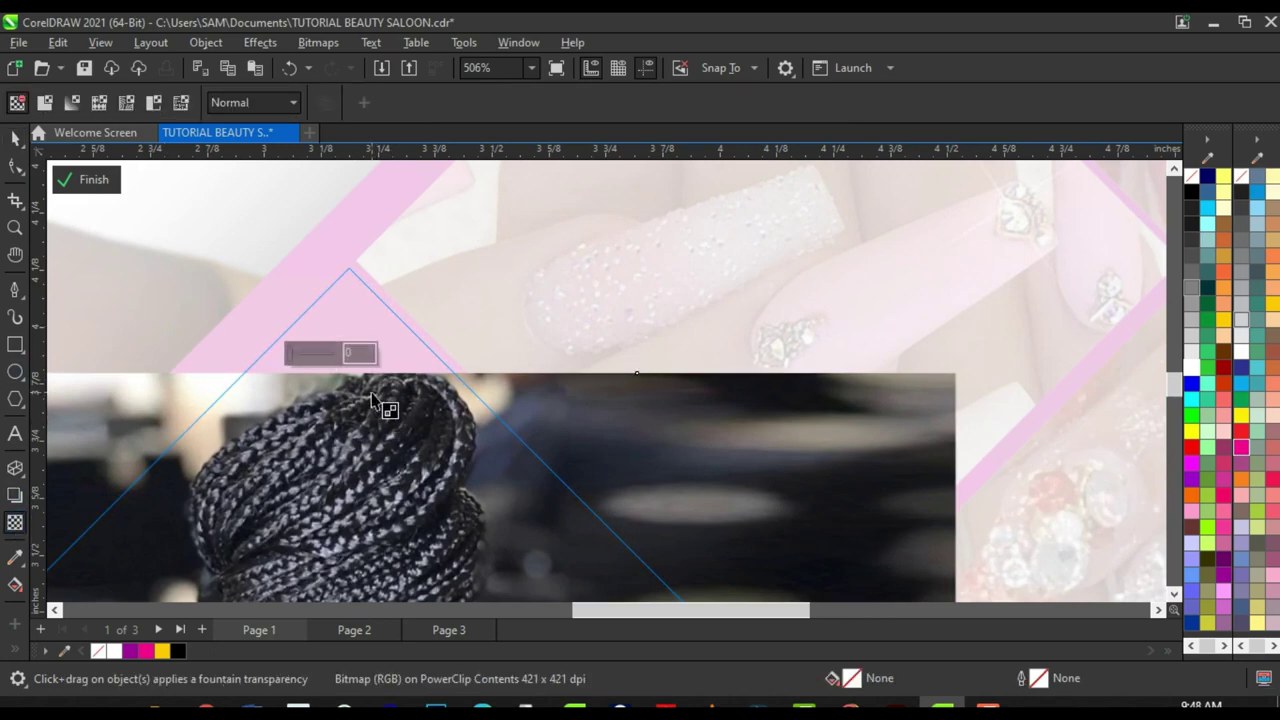
{"action": "scroll", "coordinate": [386, 408], "scroll_direction": "down", "scroll_amount": 1}
{"action": "left_click", "coordinate": [15, 139]}
Step: Select the braided-bun photo with its two stretched strips and convert them into a single 300 dpi bitmap
{"action": "scroll", "coordinate": [566, 298], "scroll_direction": "down", "scroll_amount": 4}
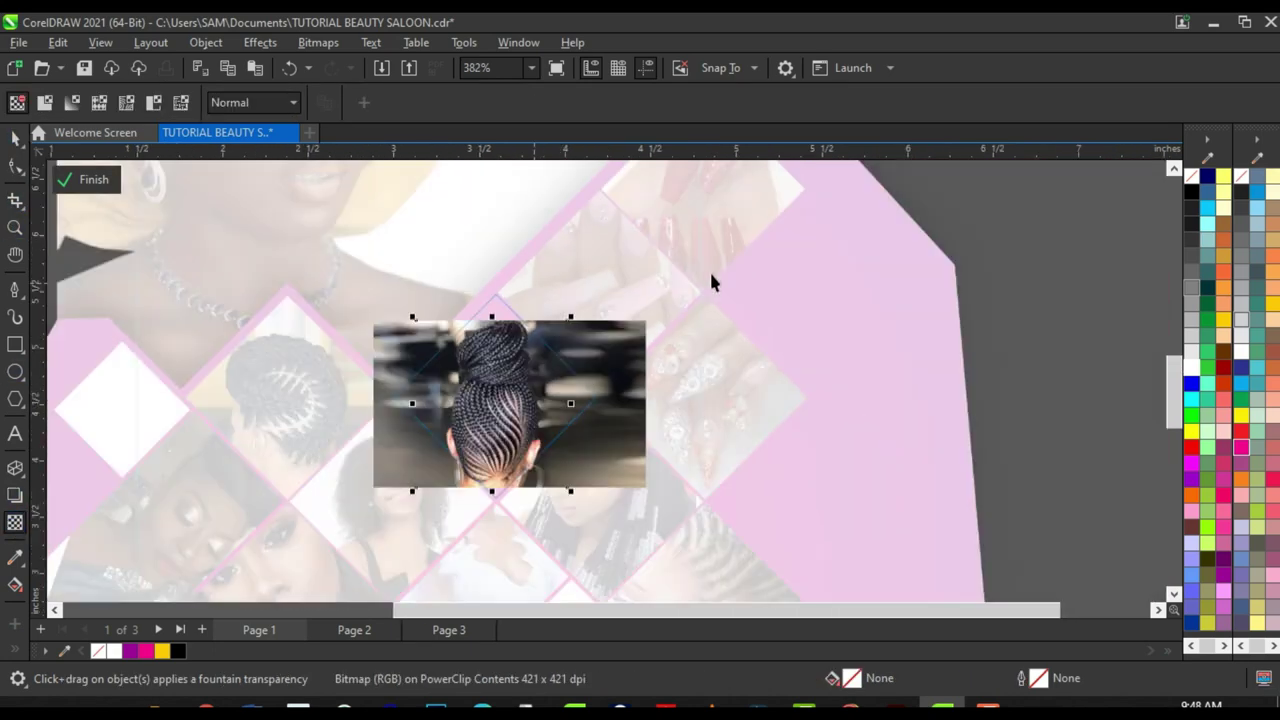
{"action": "left_click_drag", "start_coordinate": [818, 249], "coordinate": [437, 470]}
{"action": "key", "text": "ctrl+a"}
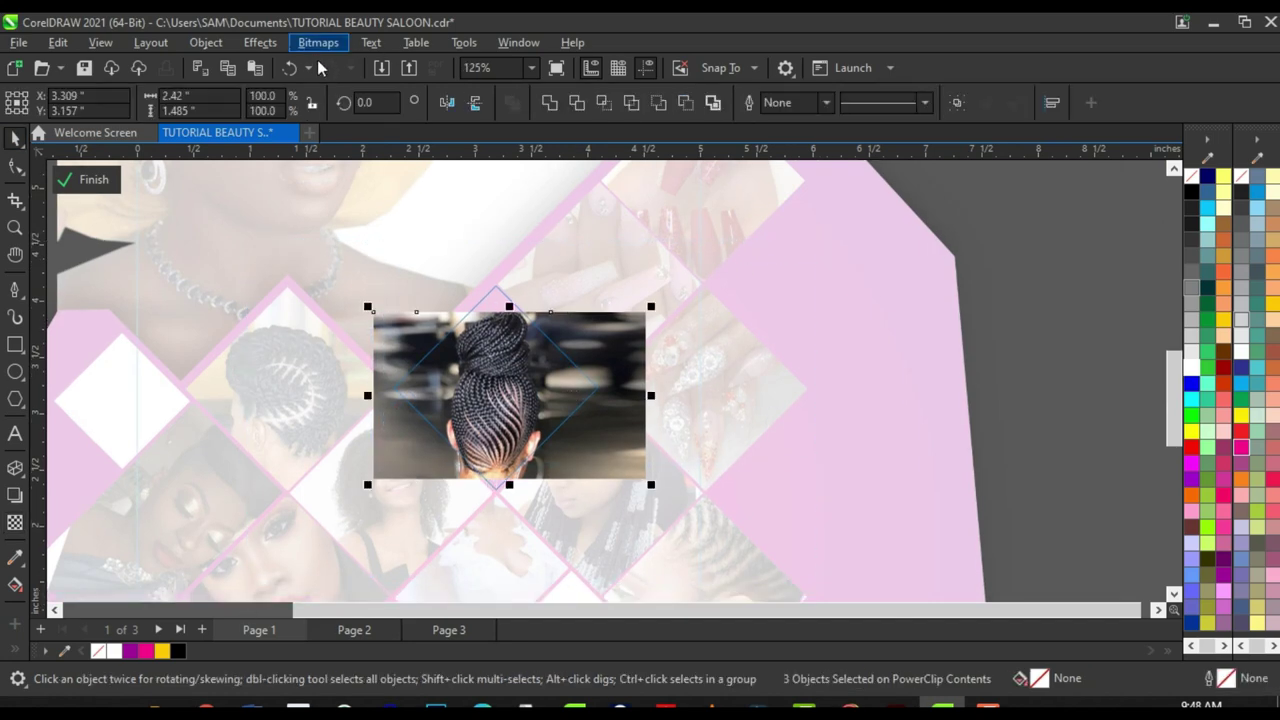
{"action": "left_click", "coordinate": [318, 42]}
{"action": "left_click", "coordinate": [371, 63]}
{"action": "left_click", "coordinate": [660, 465]}
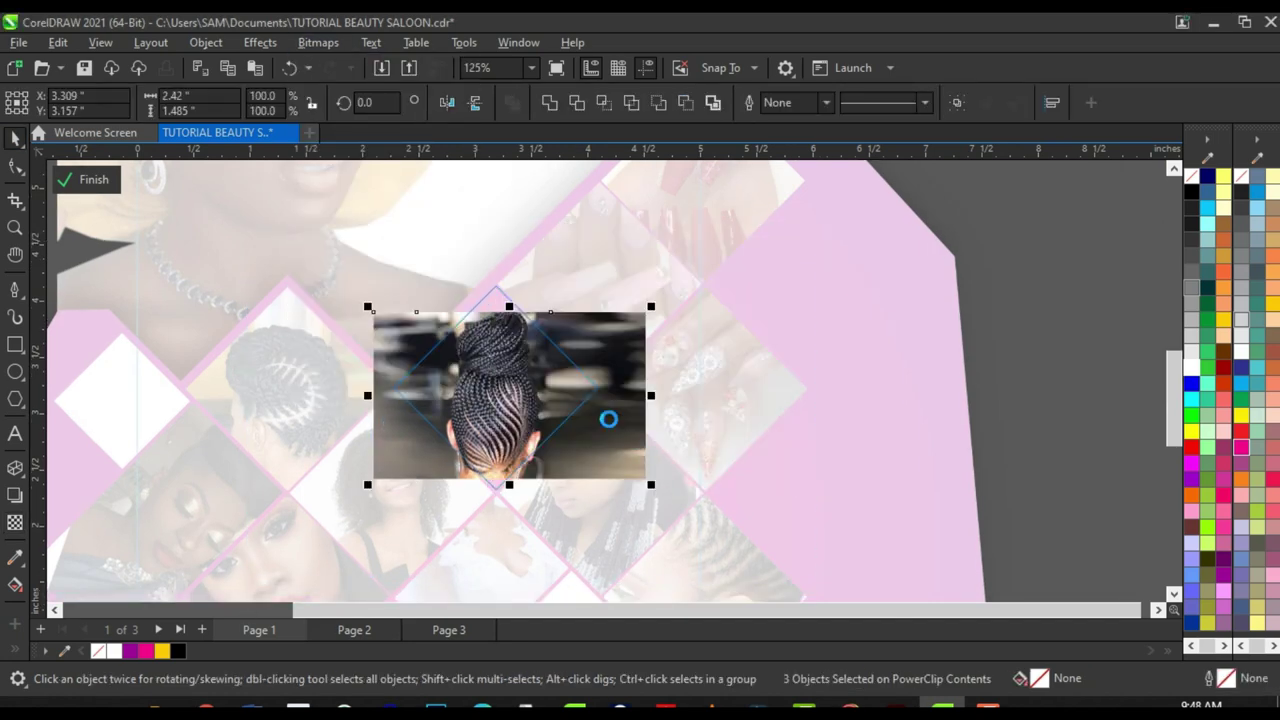
Step: Fade the combined bitmap's top edge with a short upward linear transparency at 90° and finish editing the PowerClip
{"action": "scroll", "coordinate": [532, 286], "scroll_direction": "up", "scroll_amount": 3}
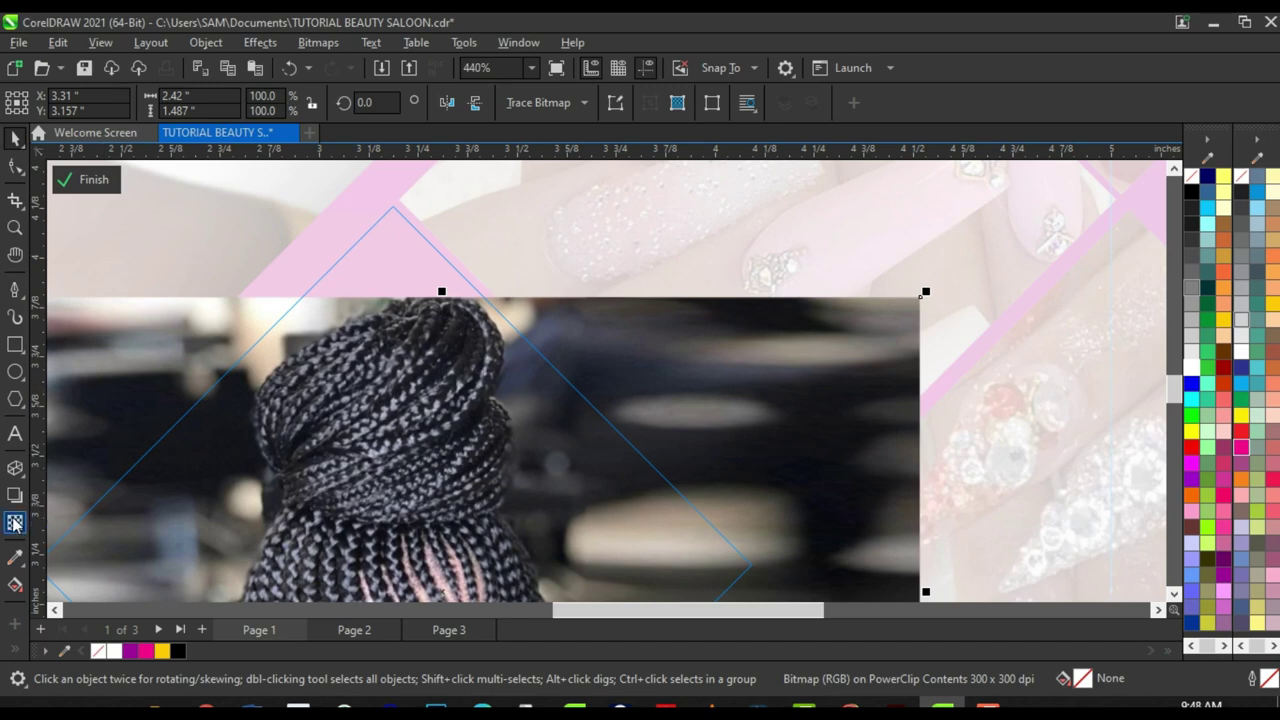
{"action": "left_click", "coordinate": [15, 522]}
{"action": "scroll", "coordinate": [460, 325], "scroll_direction": "up", "scroll_amount": 2}
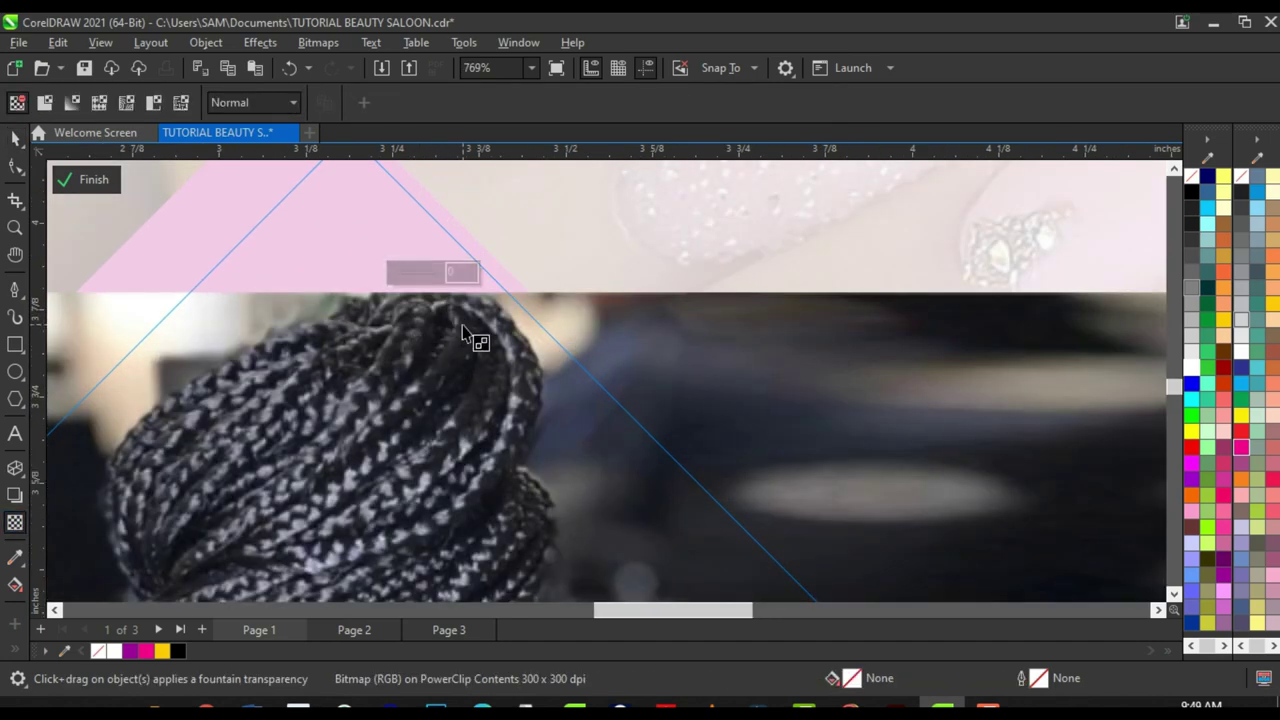
{"action": "left_click_drag", "start_coordinate": [477, 375], "coordinate": [477, 305]}
{"action": "scroll", "coordinate": [221, 262], "scroll_direction": "down", "scroll_amount": 3}
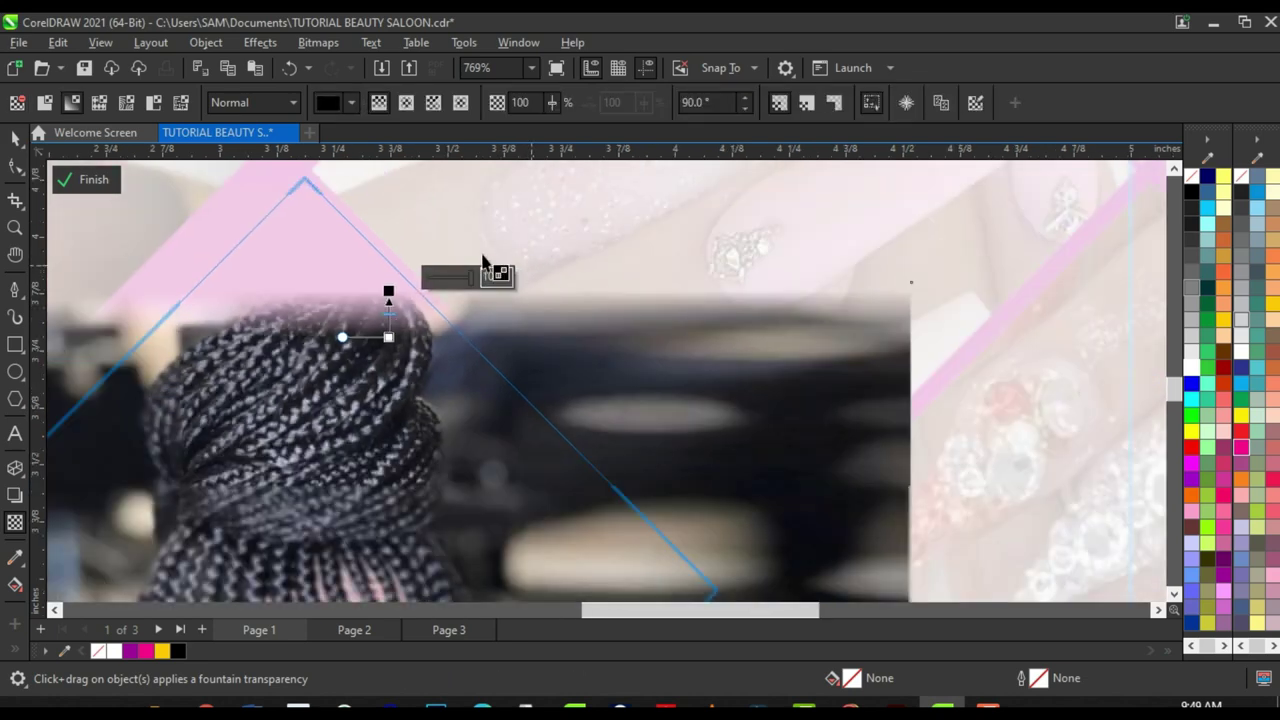
{"action": "left_click", "coordinate": [12, 138]}
{"action": "scroll", "coordinate": [363, 323], "scroll_direction": "down", "scroll_amount": 3}
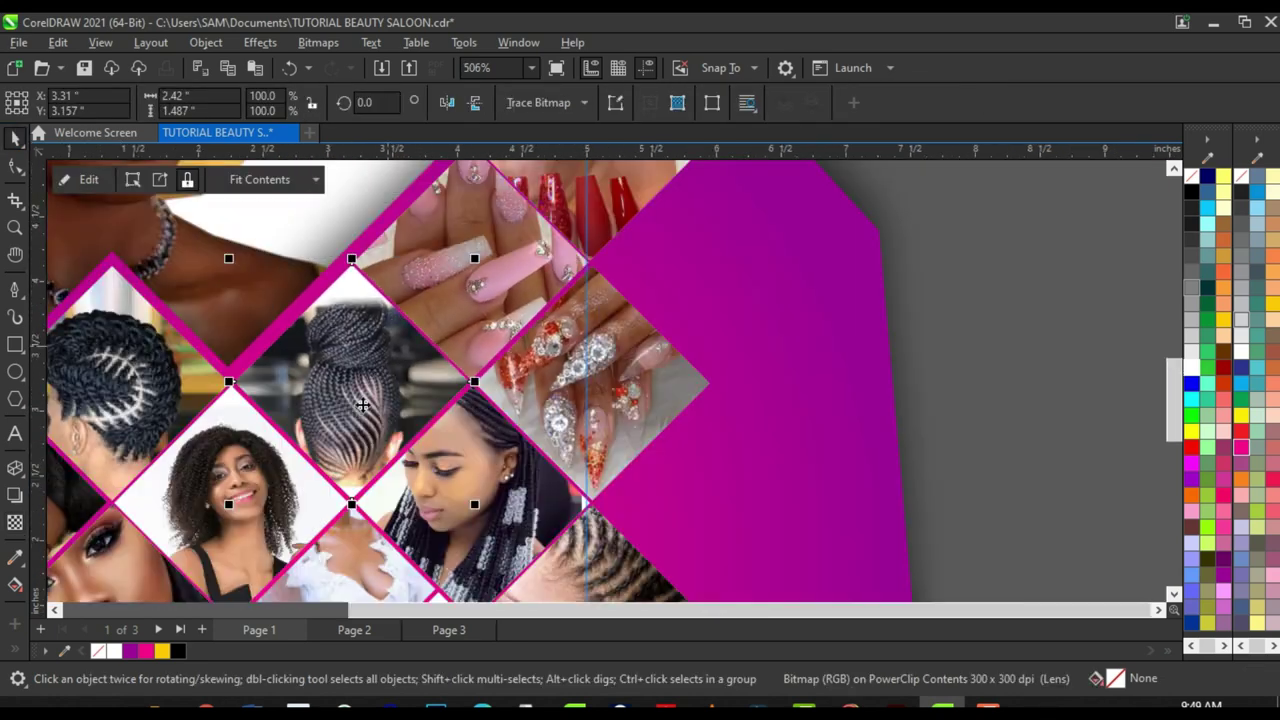
Step: Fill the braided-bun tile's frame with a vertical fountain fill running from dark grey #1A1A1A at the top to white at the bottom
{"action": "left_click", "coordinate": [1190, 227]}
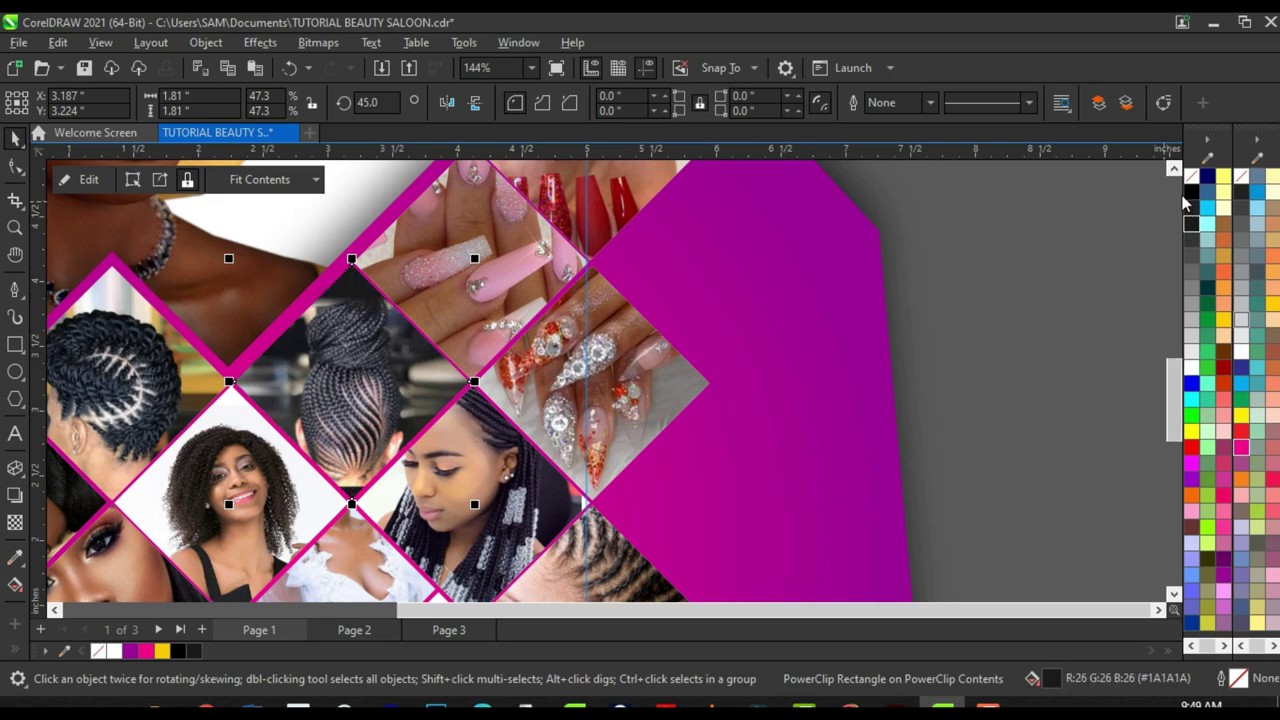
{"action": "left_click", "coordinate": [14, 588]}
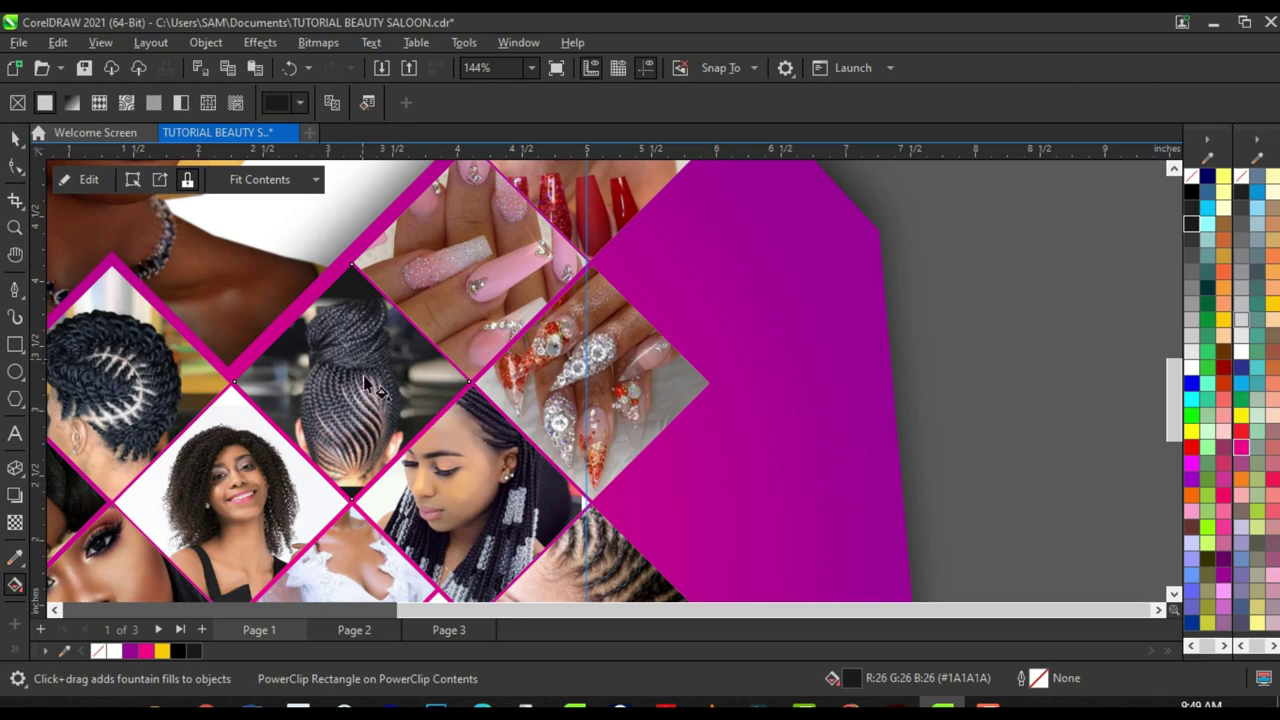
{"action": "left_click_drag", "start_coordinate": [362, 358], "coordinate": [362, 458]}
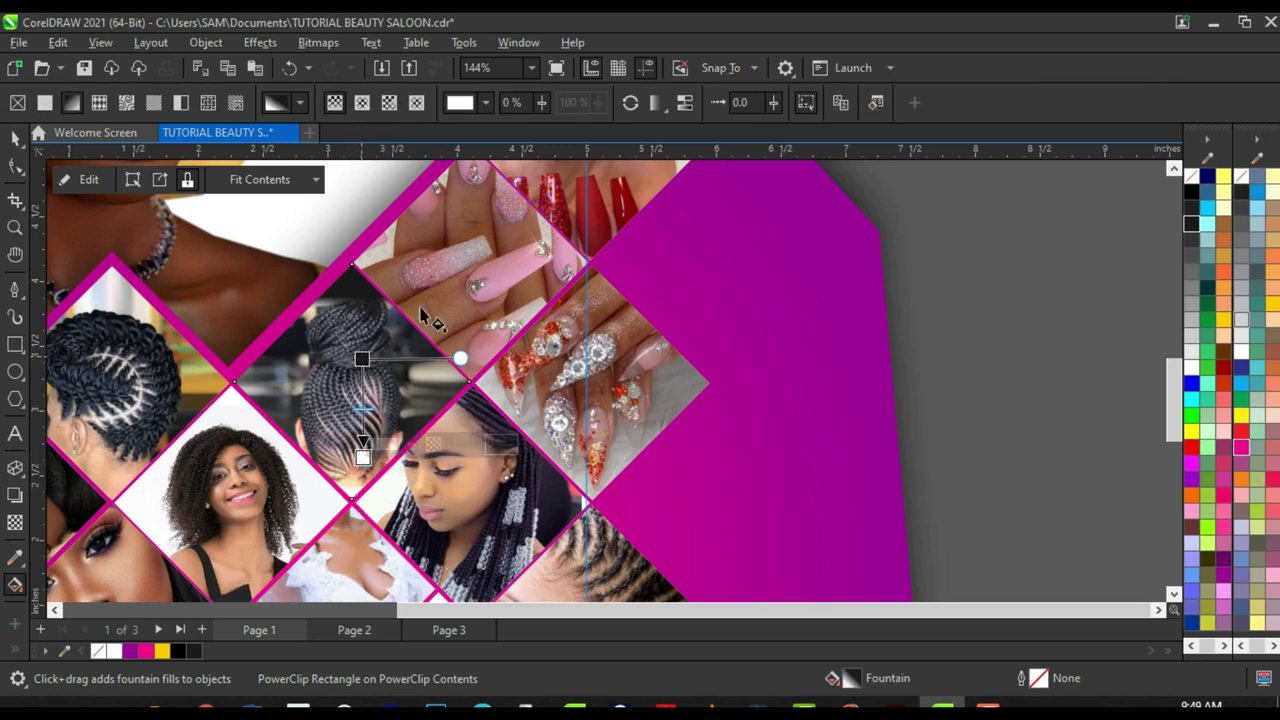
{"action": "scroll", "coordinate": [420, 316], "scroll_direction": "down", "scroll_amount": 4}
{"action": "left_click", "coordinate": [14, 140]}
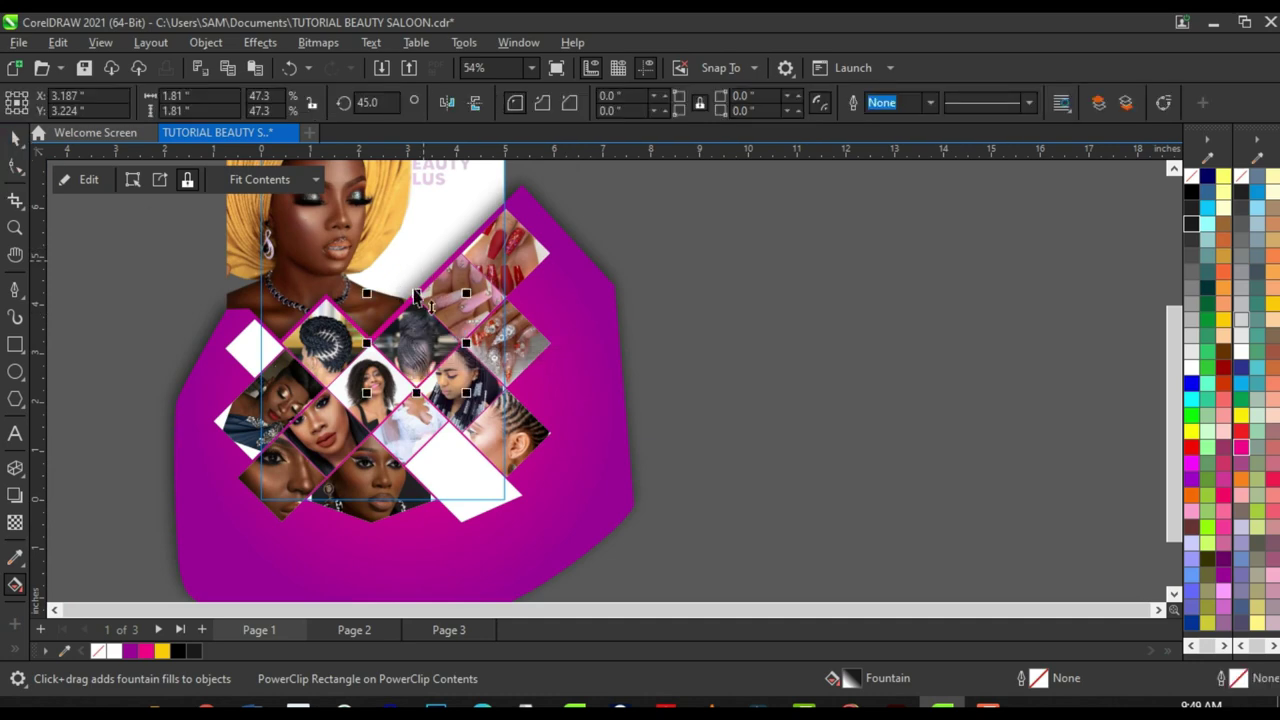
Step: Shrink the pink-nails photo to about 1.687 × 2.531 inches and reposition it so the fingers fill its tile
{"action": "scroll", "coordinate": [404, 276], "scroll_direction": "down", "scroll_amount": 1}
{"action": "left_click", "coordinate": [728, 290]}
{"action": "scroll", "coordinate": [470, 268], "scroll_direction": "up", "scroll_amount": 4}
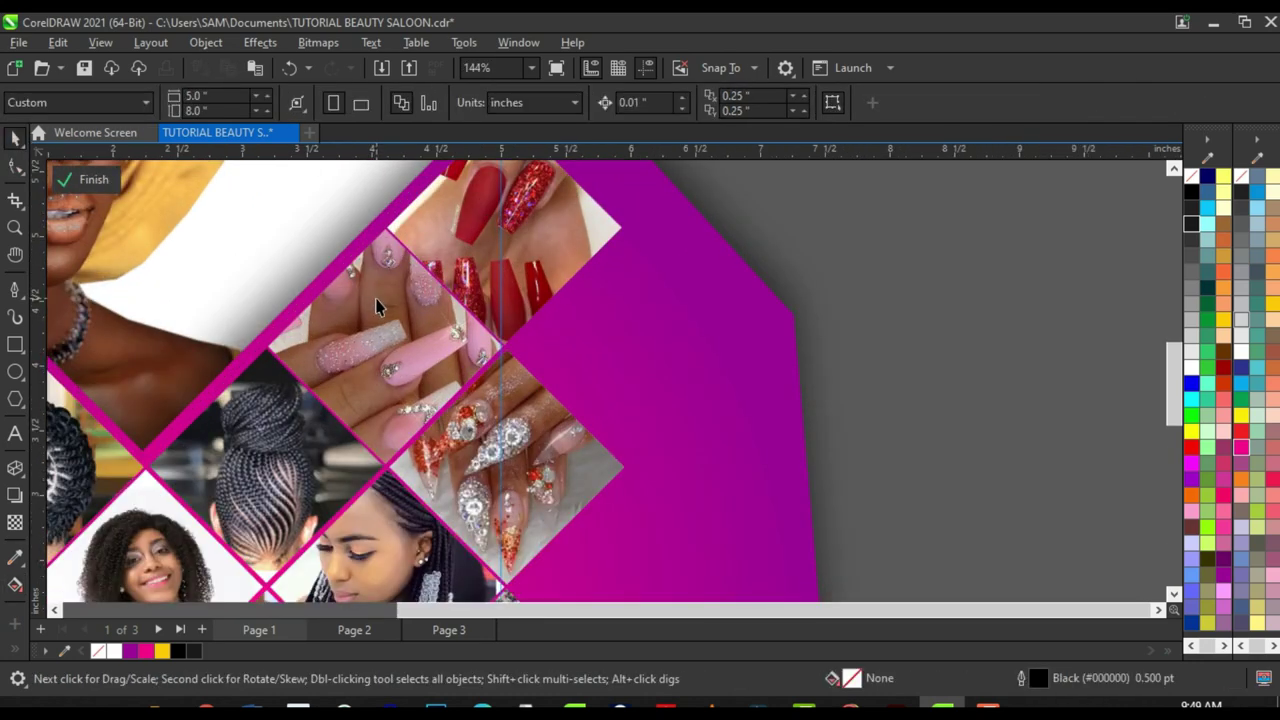
{"action": "left_click", "coordinate": [377, 307]}
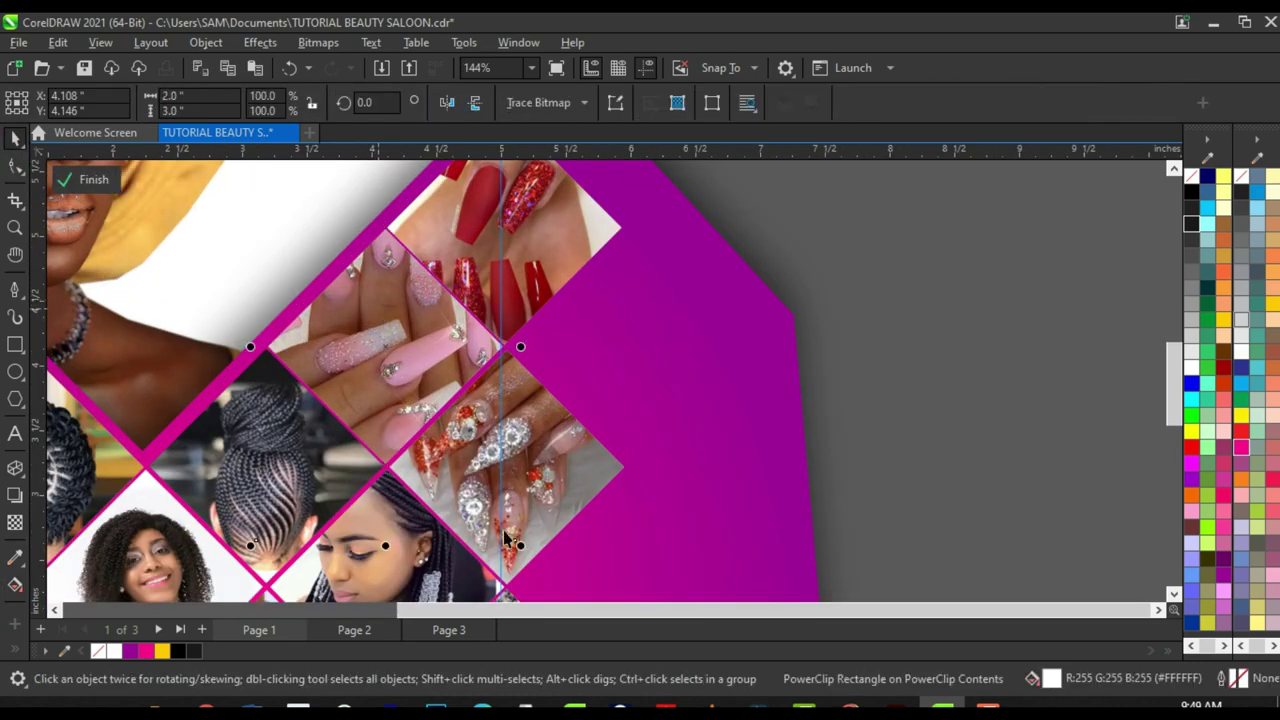
{"action": "left_click_drag", "start_coordinate": [520, 546], "coordinate": [477, 482]}
{"action": "mouse_move", "coordinate": [402, 386]}
{"action": "left_mouse_down"}
{"action": "mouse_move", "coordinate": [387, 406]}
{"action": "mouse_move", "coordinate": [404, 376]}
{"action": "left_mouse_up"}
{"action": "left_click_drag", "start_coordinate": [466, 242], "coordinate": [497, 208]}
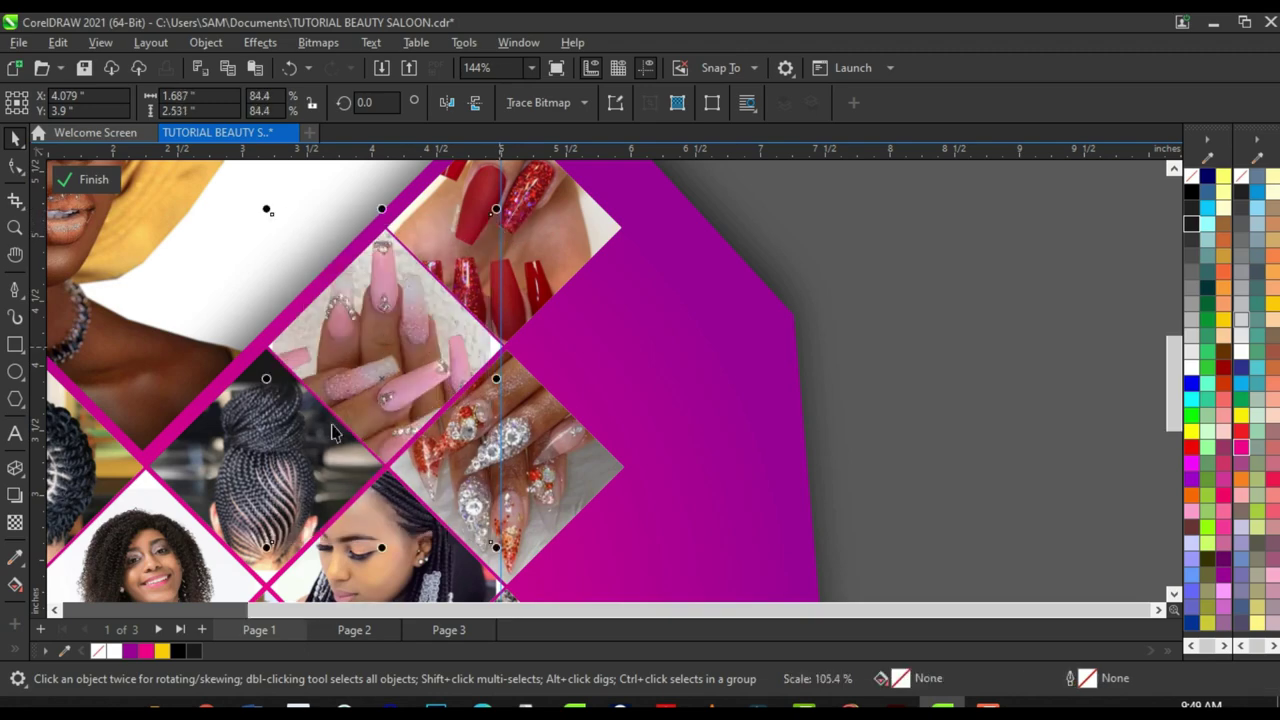
Step: Shrink the red-nails photo and shift it so more of the hand fits inside the uppermost nail tile
{"action": "scroll", "coordinate": [497, 260], "scroll_direction": "up", "scroll_amount": 1}
{"action": "left_click", "coordinate": [445, 300]}
{"action": "left_click_drag", "start_coordinate": [571, 477], "coordinate": [471, 377]}
{"action": "left_click_drag", "start_coordinate": [460, 370], "coordinate": [530, 456]}
{"action": "scroll", "coordinate": [406, 362], "scroll_direction": "down", "scroll_amount": 1}
{"action": "scroll", "coordinate": [418, 510], "scroll_direction": "up", "scroll_amount": 1}
Step: Shrink the jewelled silver-and-orange nails photo and adjust its position inside its tile
{"action": "left_click", "coordinate": [428, 410]}
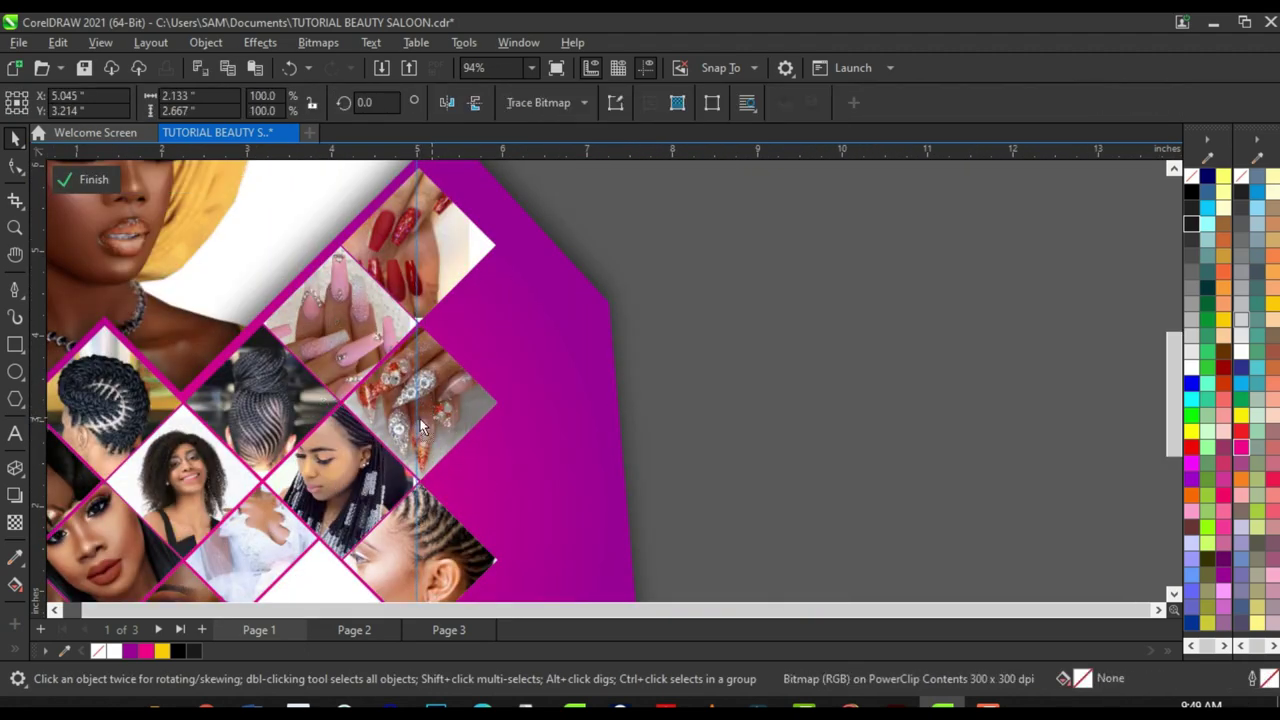
{"action": "left_click_drag", "start_coordinate": [522, 284], "coordinate": [470, 348]}
{"action": "scroll", "coordinate": [420, 440], "scroll_direction": "up", "scroll_amount": 1}
{"action": "mouse_move", "coordinate": [503, 552]}
{"action": "left_mouse_down"}
{"action": "mouse_move", "coordinate": [486, 518]}
{"action": "mouse_move", "coordinate": [506, 543]}
{"action": "left_mouse_up"}
{"action": "scroll", "coordinate": [462, 346], "scroll_direction": "down", "scroll_amount": 1}
{"action": "scroll", "coordinate": [462, 346], "scroll_direction": "down", "scroll_amount": 1}
Step: Refit the long-braids photo in its tile and shrink the side-profile cornrow photo to about 1.33 × 1.905 inches
{"action": "left_click", "coordinate": [378, 414]}
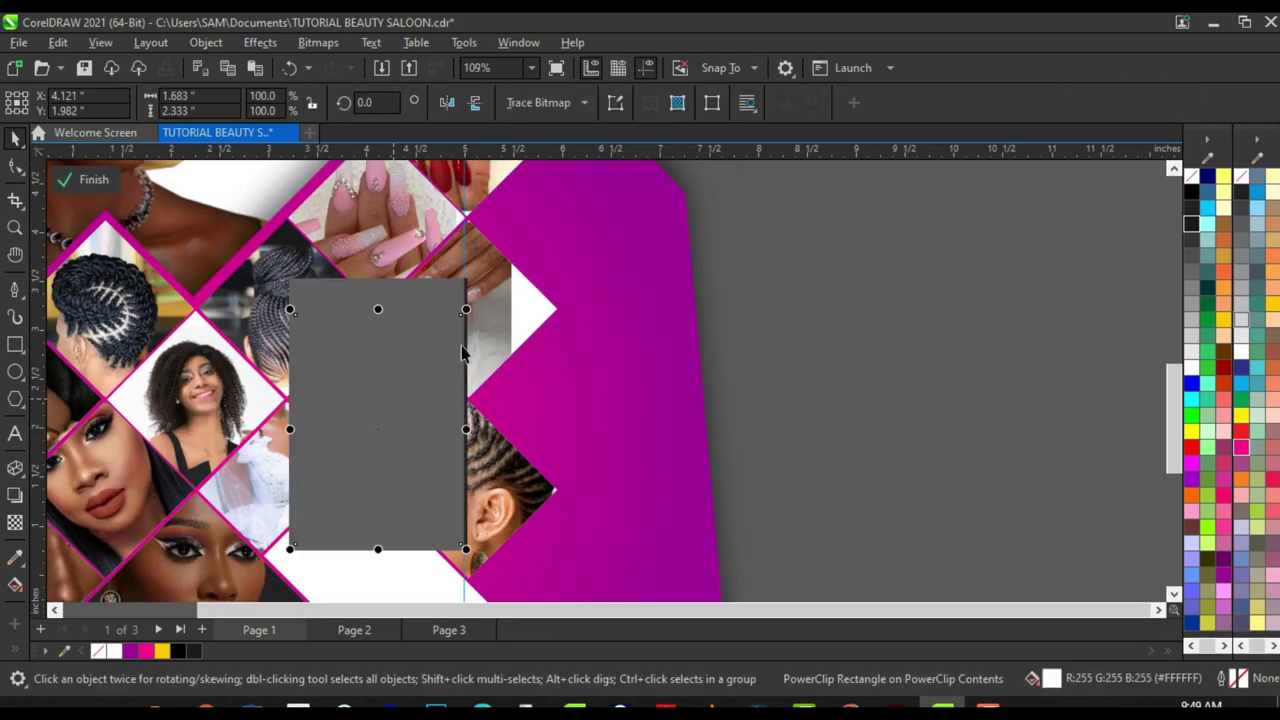
{"action": "scroll", "coordinate": [350, 346], "scroll_direction": "down", "scroll_amount": 1}
{"action": "key", "text": "Escape"}
{"action": "left_click", "coordinate": [417, 445]}
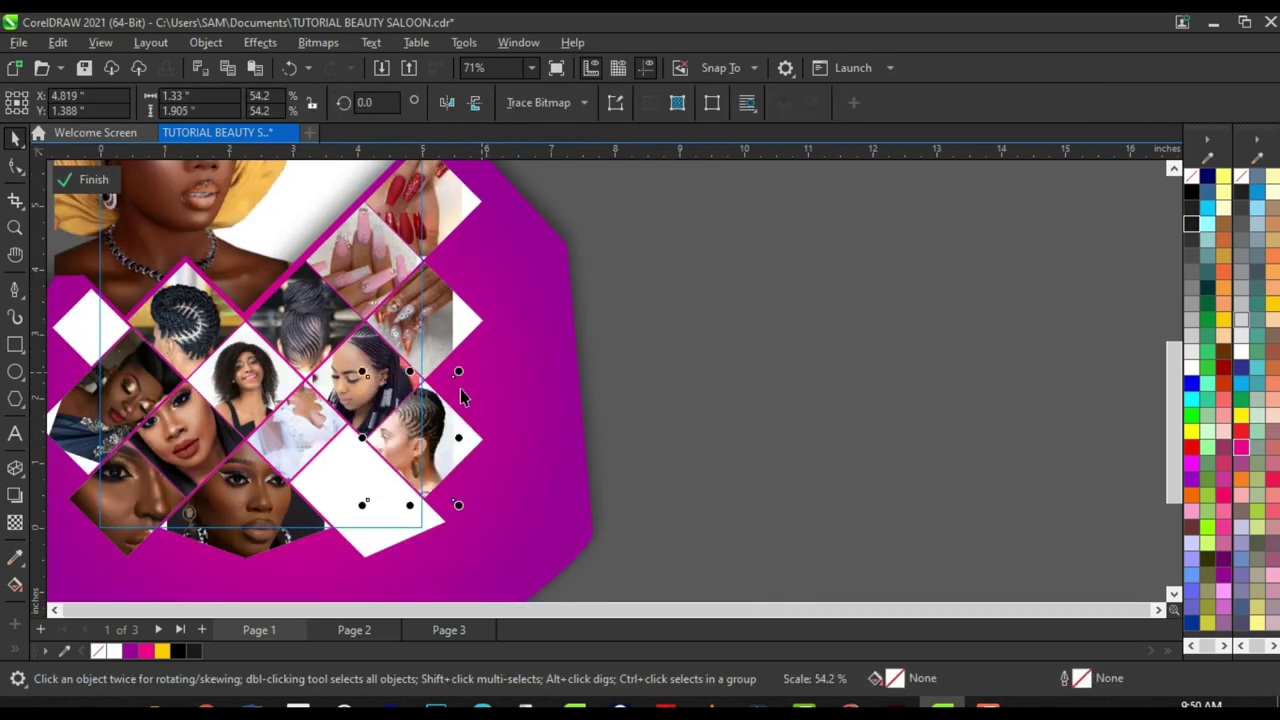
{"action": "scroll", "coordinate": [480, 350], "scroll_direction": "up", "scroll_amount": 2}
{"action": "scroll", "coordinate": [330, 427], "scroll_direction": "down", "scroll_amount": 3}
Step: Shrink the hoop-earring makeup portrait to about 1.934 × 2.418 inches, keeping the face inside the bottom middle tile
{"action": "left_click", "coordinate": [330, 427]}
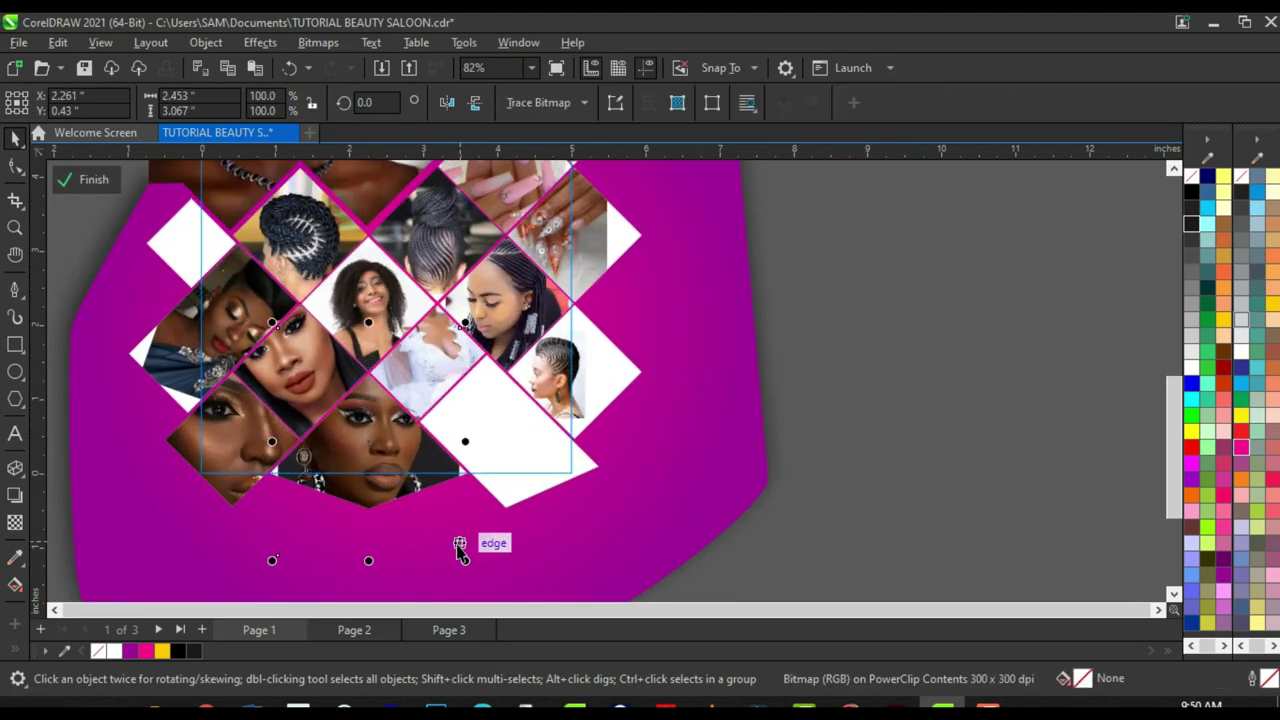
{"action": "left_click_drag", "start_coordinate": [457, 551], "coordinate": [457, 594]}
{"action": "scroll", "coordinate": [459, 590], "scroll_direction": "up", "scroll_amount": 3}
{"action": "scroll", "coordinate": [362, 392], "scroll_direction": "down", "scroll_amount": 1}
{"action": "left_click_drag", "start_coordinate": [436, 542], "coordinate": [457, 569]}
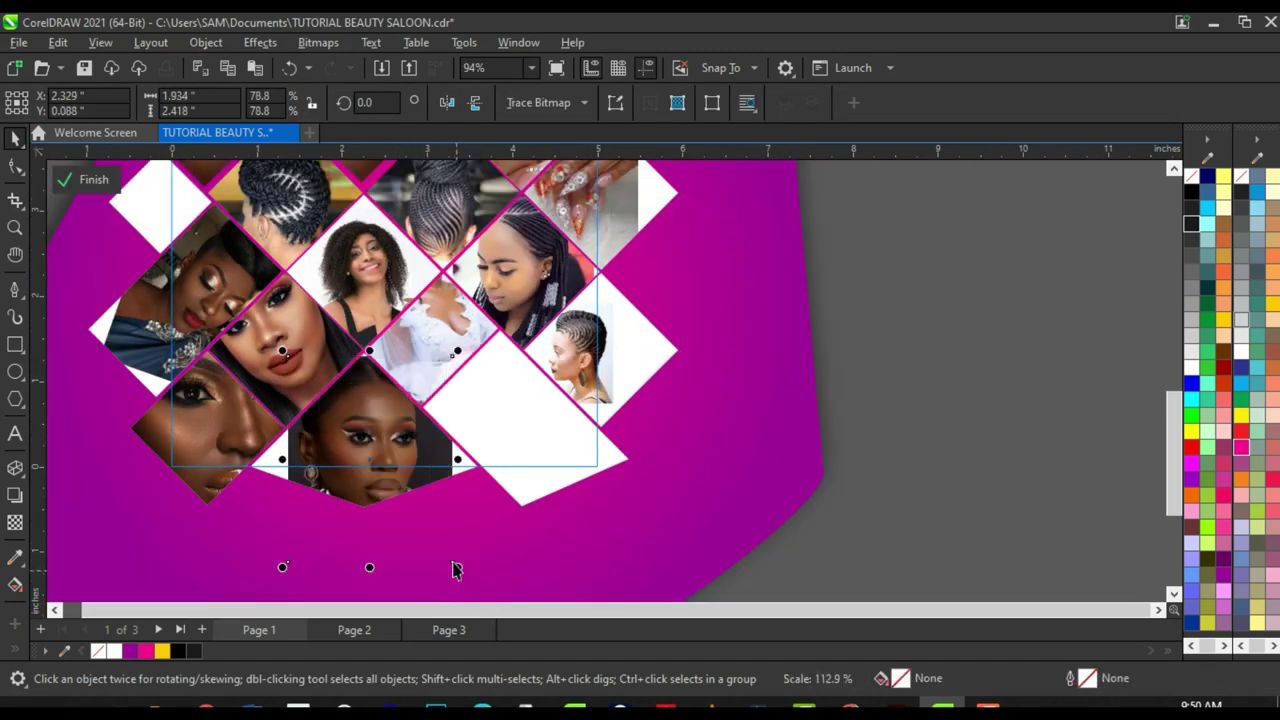
Step: Inside the hoop-earring portrait's PowerClip, cut a strip from the photo's right edge with an intersecting rectangle and stretch it outward
{"action": "left_click_drag", "start_coordinate": [380, 434], "coordinate": [371, 434]}
{"action": "double_click", "coordinate": [371, 434]}
{"action": "left_click", "coordinate": [15, 344]}
{"action": "left_click_drag", "start_coordinate": [421, 314], "coordinate": [512, 562]}
{"action": "left_click", "coordinate": [15, 140]}
{"action": "left_click", "coordinate": [380, 440], "text": "shift"}
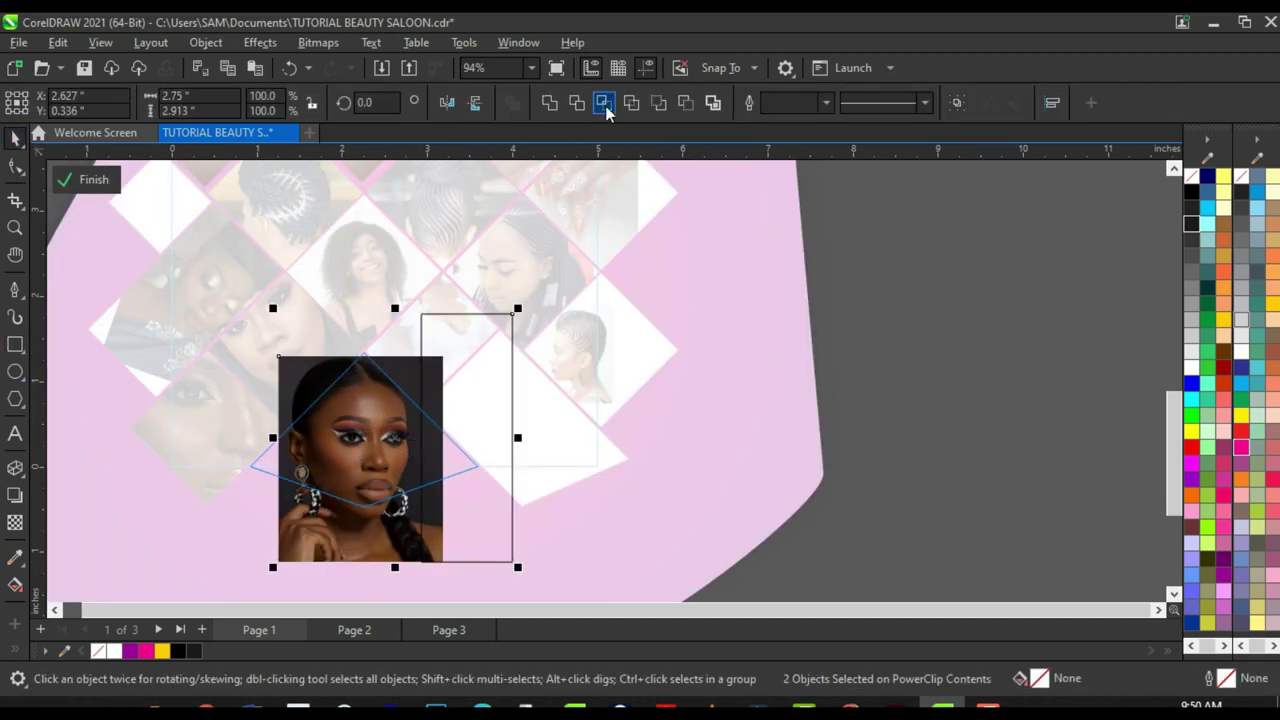
{"action": "left_click", "coordinate": [606, 111]}
{"action": "key", "text": "Delete"}
{"action": "left_click_drag", "start_coordinate": [449, 459], "coordinate": [512, 459]}
Step: Extend the hoop-earring portrait's left background with a rectangle-cut edge strip and finish editing its PowerClip
{"action": "scroll", "coordinate": [171, 465], "scroll_direction": "up", "scroll_amount": 1}
{"action": "left_click", "coordinate": [15, 344]}
{"action": "left_click_drag", "start_coordinate": [204, 271], "coordinate": [322, 558]}
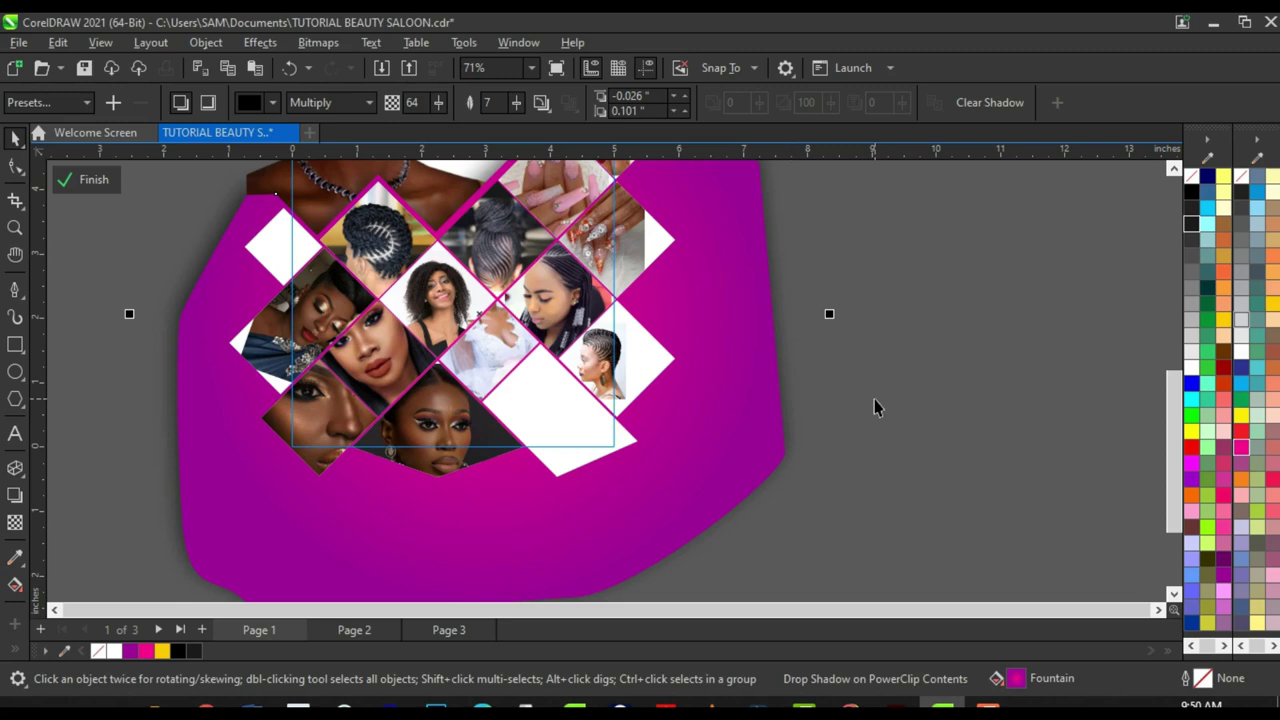
Step: Shrink the close-up portrait in the lower-left tile to about 45.9% and position the whole face inside the diamond
{"action": "double_click", "coordinate": [320, 420]}
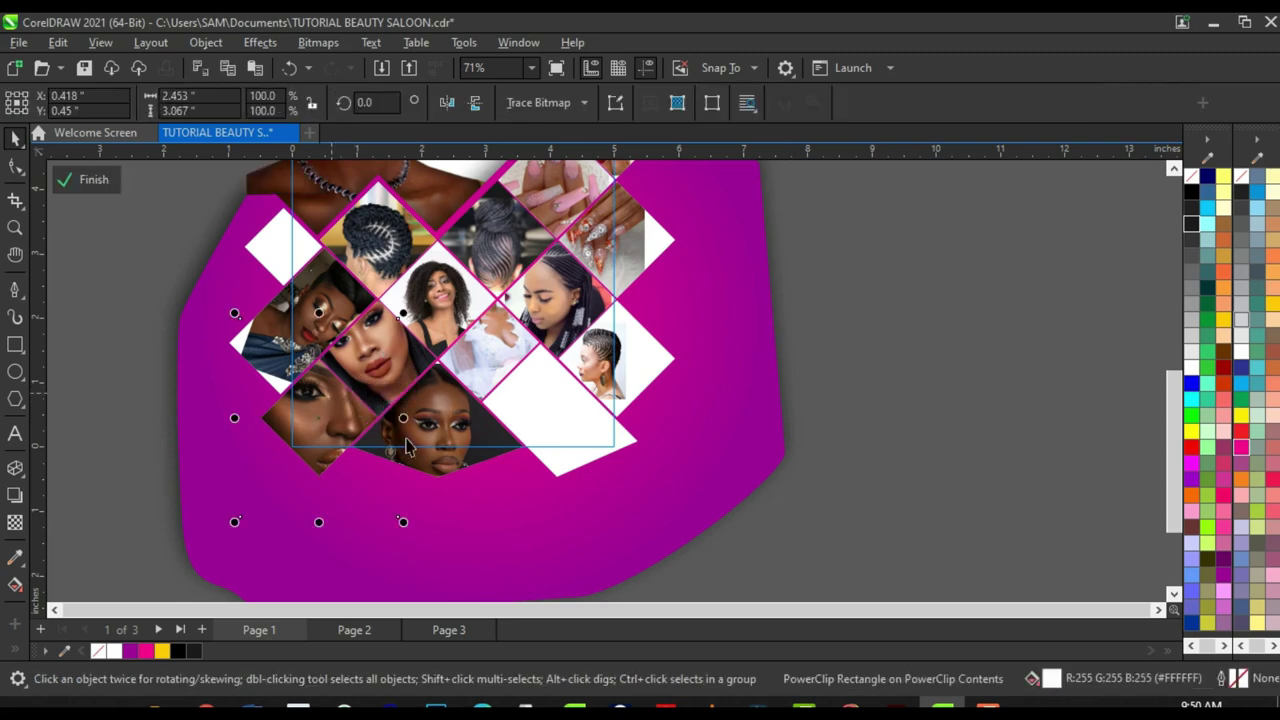
{"action": "scroll", "coordinate": [328, 400], "scroll_direction": "up", "scroll_amount": 1}
{"action": "mouse_move", "coordinate": [403, 523]}
{"action": "left_mouse_down"}
{"action": "mouse_move", "coordinate": [376, 488]}
{"action": "mouse_move", "coordinate": [392, 504]}
{"action": "left_mouse_up"}
{"action": "scroll", "coordinate": [316, 414], "scroll_direction": "up", "scroll_amount": 1}
{"action": "left_click_drag", "start_coordinate": [320, 434], "coordinate": [369, 484]}
{"action": "left_click_drag", "start_coordinate": [441, 555], "coordinate": [390, 490]}
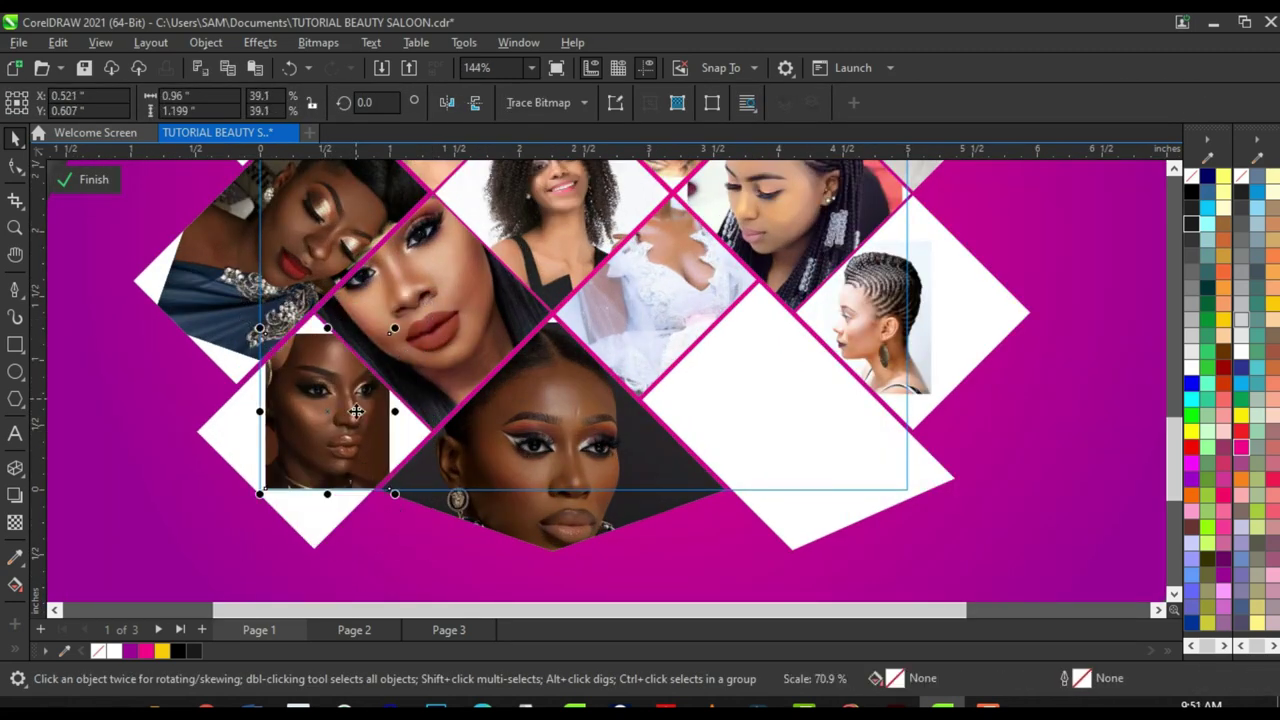
{"action": "left_click_drag", "start_coordinate": [330, 430], "coordinate": [326, 409]}
{"action": "left_click_drag", "start_coordinate": [386, 470], "coordinate": [400, 497]}
{"action": "left_click_drag", "start_coordinate": [330, 440], "coordinate": [322, 446]}
{"action": "left_click_drag", "start_coordinate": [250, 318], "coordinate": [244, 312]}
Step: Inside the lower-left portrait's PowerClip, intersect a rectangle with the photo's right edge to cut a strip, and delete the rectangle
{"action": "double_click", "coordinate": [329, 449]}
{"action": "left_click", "coordinate": [15, 344]}
{"action": "left_click_drag", "start_coordinate": [453, 312], "coordinate": [376, 494]}
{"action": "double_click", "coordinate": [14, 138]}
{"action": "left_click", "coordinate": [604, 104]}
{"action": "left_click", "coordinate": [453, 366]}
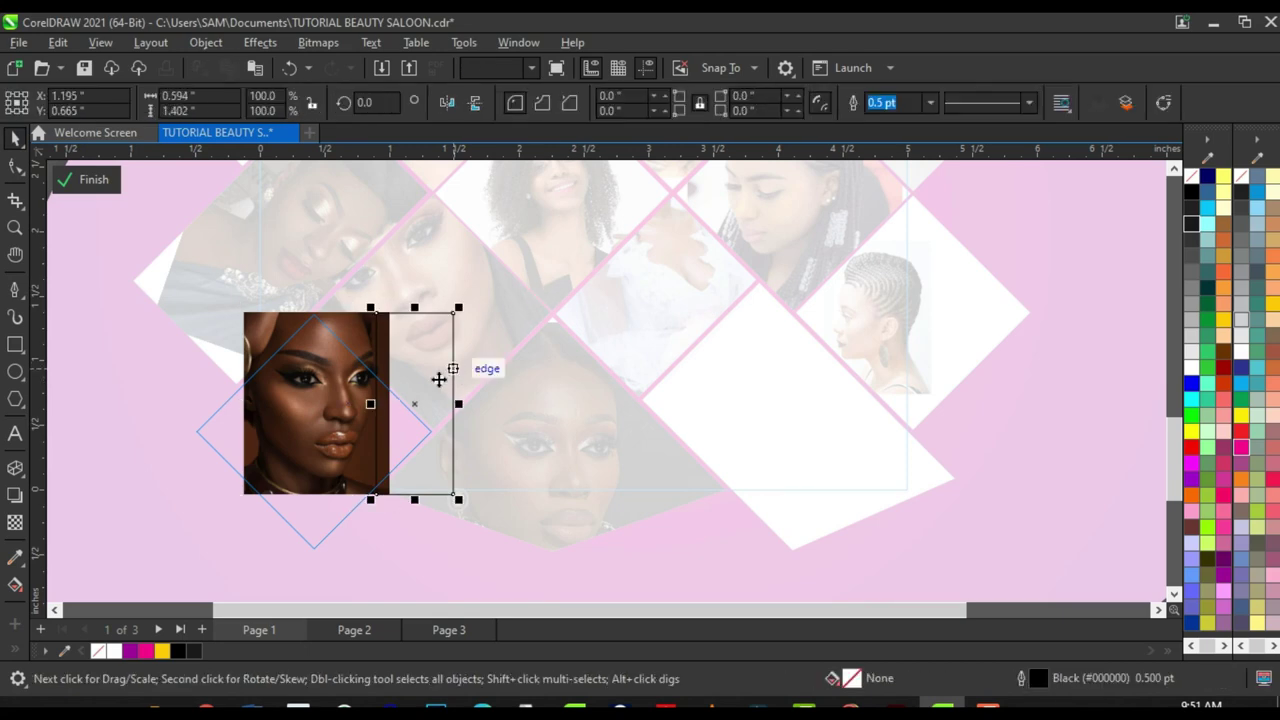
{"action": "key", "text": "Delete"}
Step: Stretch the cut strip rightward to about 0.761 inches wide past the tile's corner and finish editing the PowerClip
{"action": "left_click", "coordinate": [386, 396]}
{"action": "left_click_drag", "start_coordinate": [398, 403], "coordinate": [478, 440]}
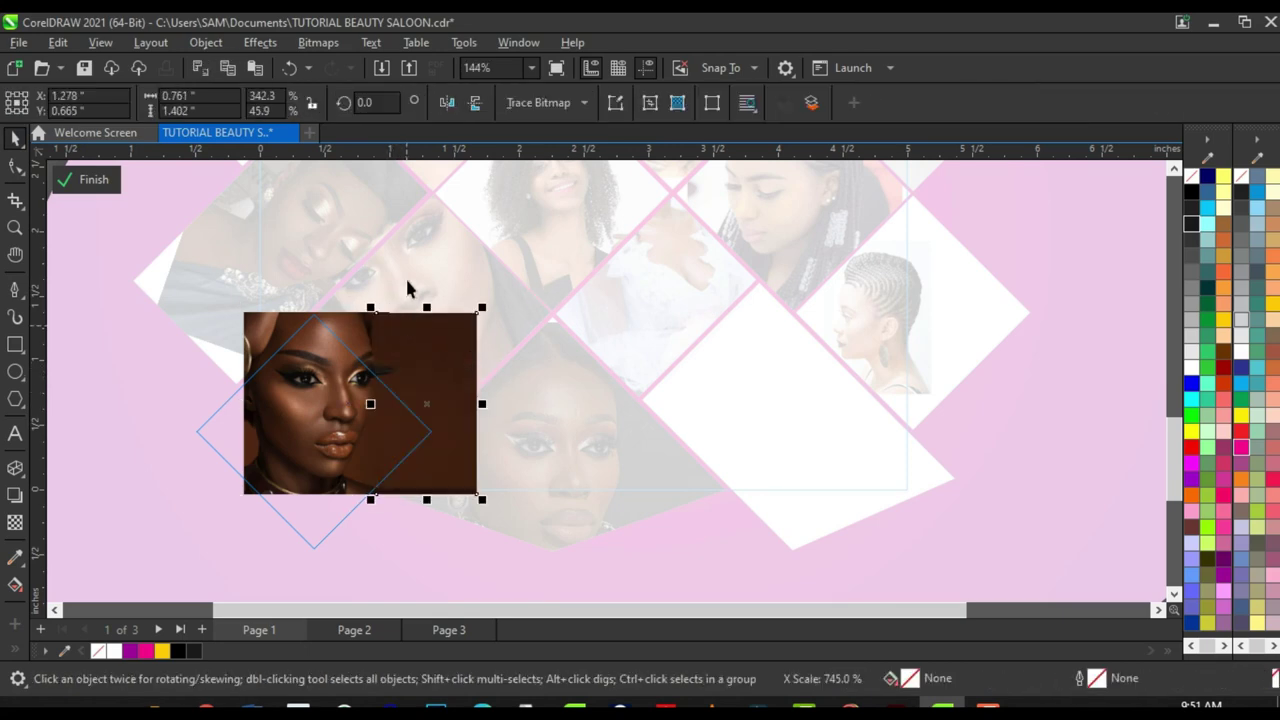
{"action": "left_click", "coordinate": [88, 180]}
Step: Shrink the bride photo to about 64.9%, rotate it to about 340°, and place her face and dress within the tile
{"action": "scroll", "coordinate": [408, 480], "scroll_direction": "down", "scroll_amount": 5}
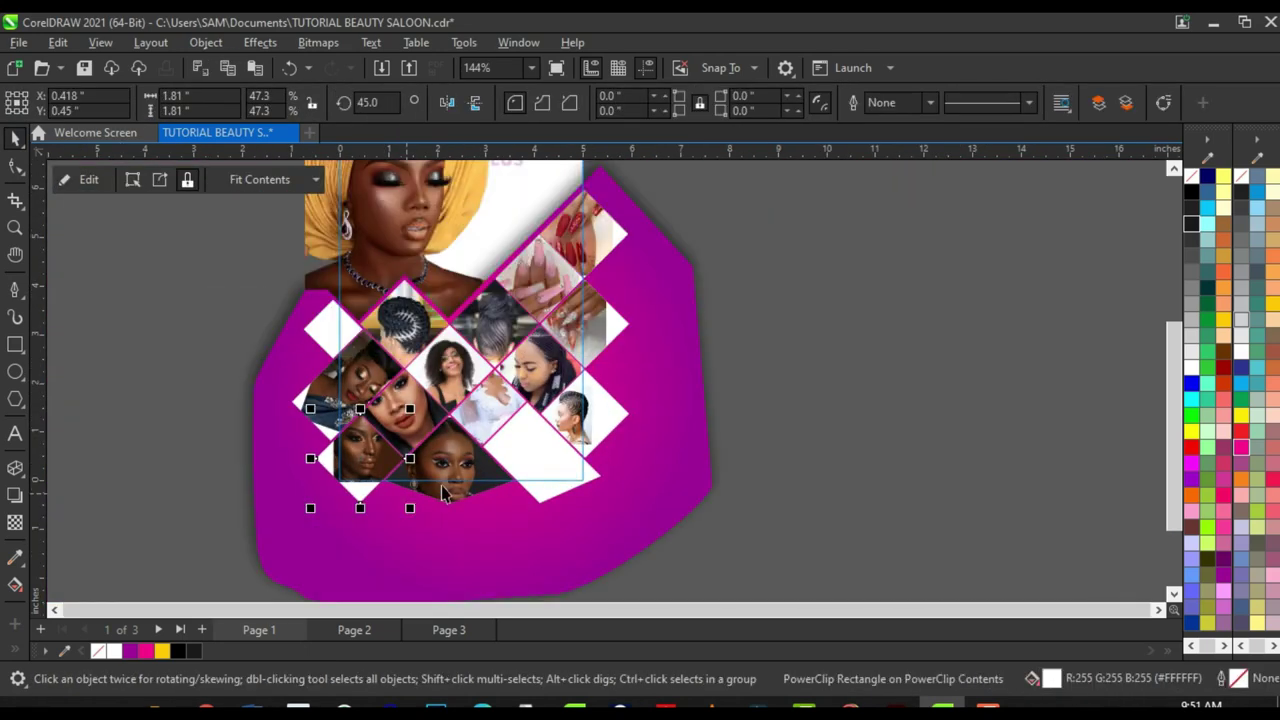
{"action": "key", "text": "Escape"}
{"action": "scroll", "coordinate": [423, 388], "scroll_direction": "up", "scroll_amount": 1}
{"action": "scroll", "coordinate": [465, 420], "scroll_direction": "up", "scroll_amount": 2}
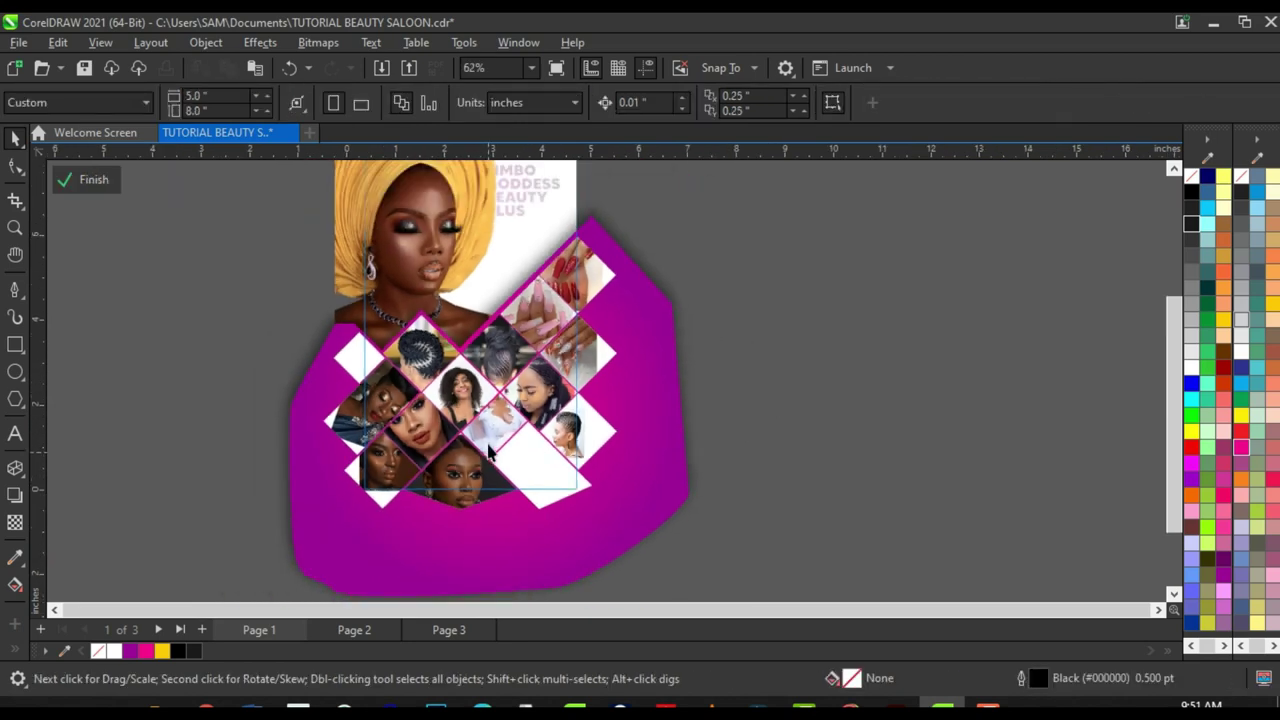
{"action": "scroll", "coordinate": [585, 432], "scroll_direction": "up", "scroll_amount": 2}
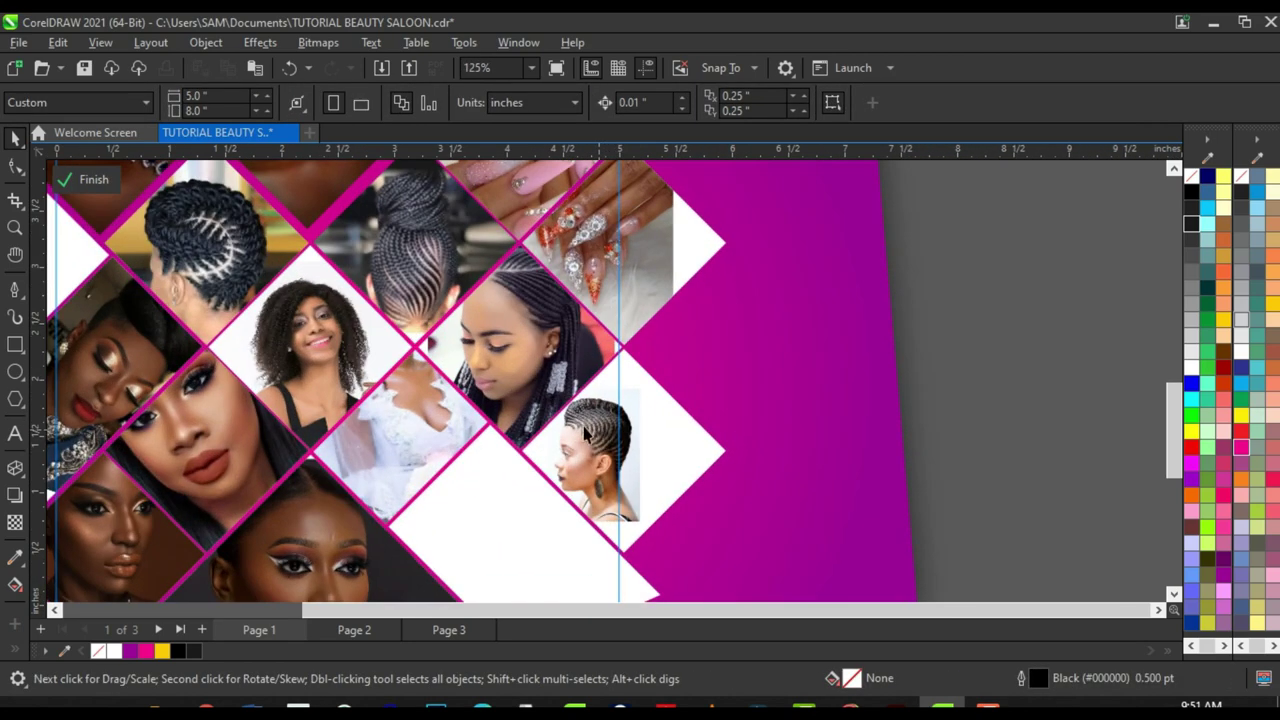
{"action": "left_click", "coordinate": [432, 404]}
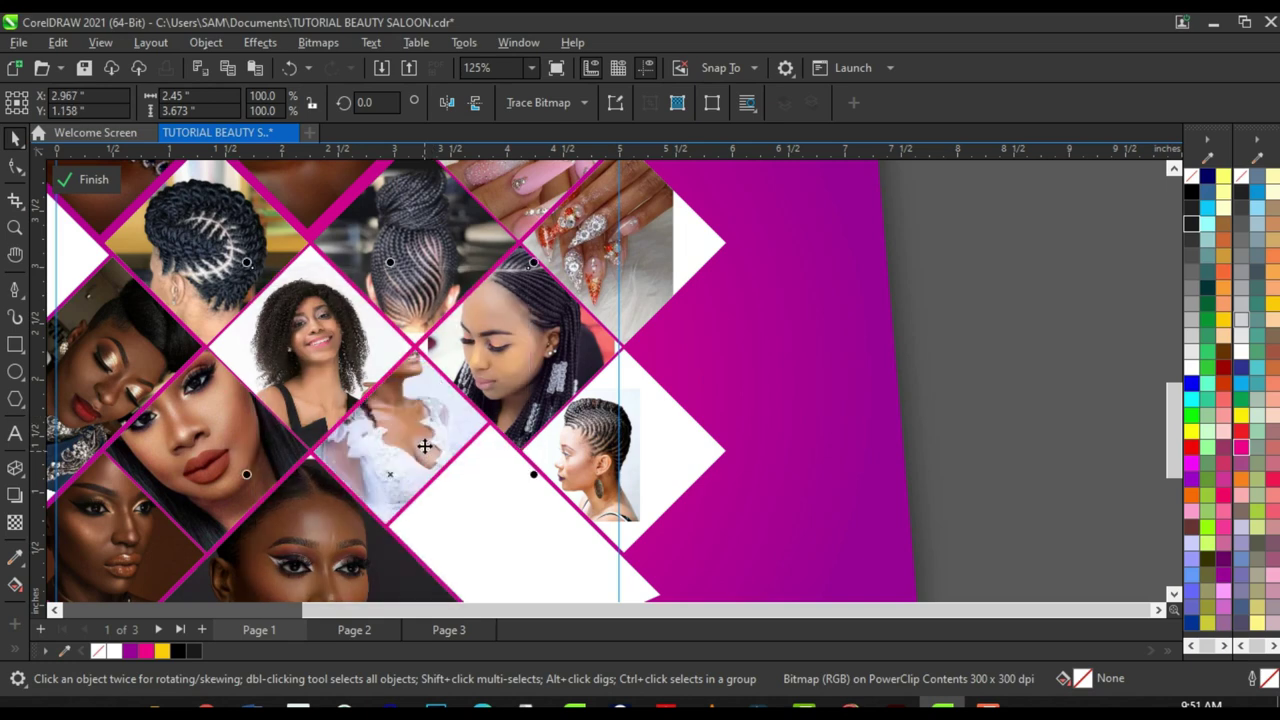
{"action": "left_click_drag", "start_coordinate": [432, 452], "coordinate": [446, 455]}
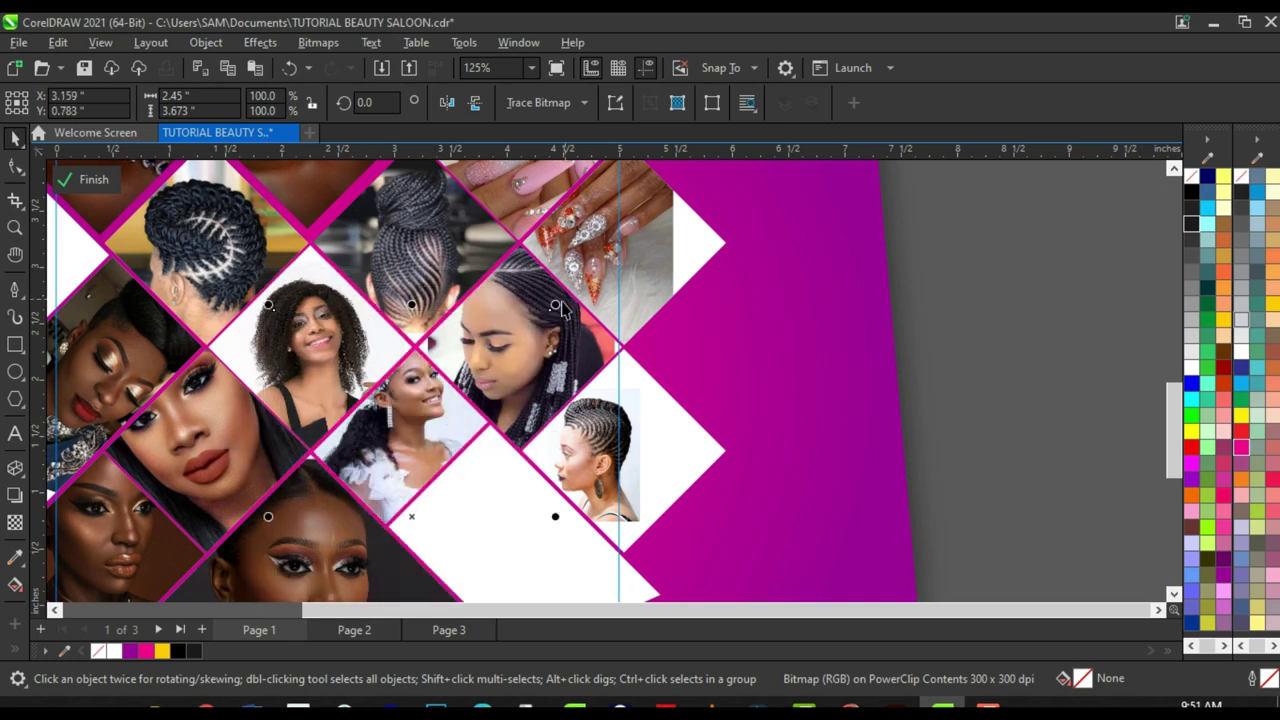
{"action": "left_click_drag", "start_coordinate": [555, 305], "coordinate": [562, 398]}
{"action": "left_click", "coordinate": [409, 437]}
{"action": "left_click_drag", "start_coordinate": [415, 427], "coordinate": [402, 421]}
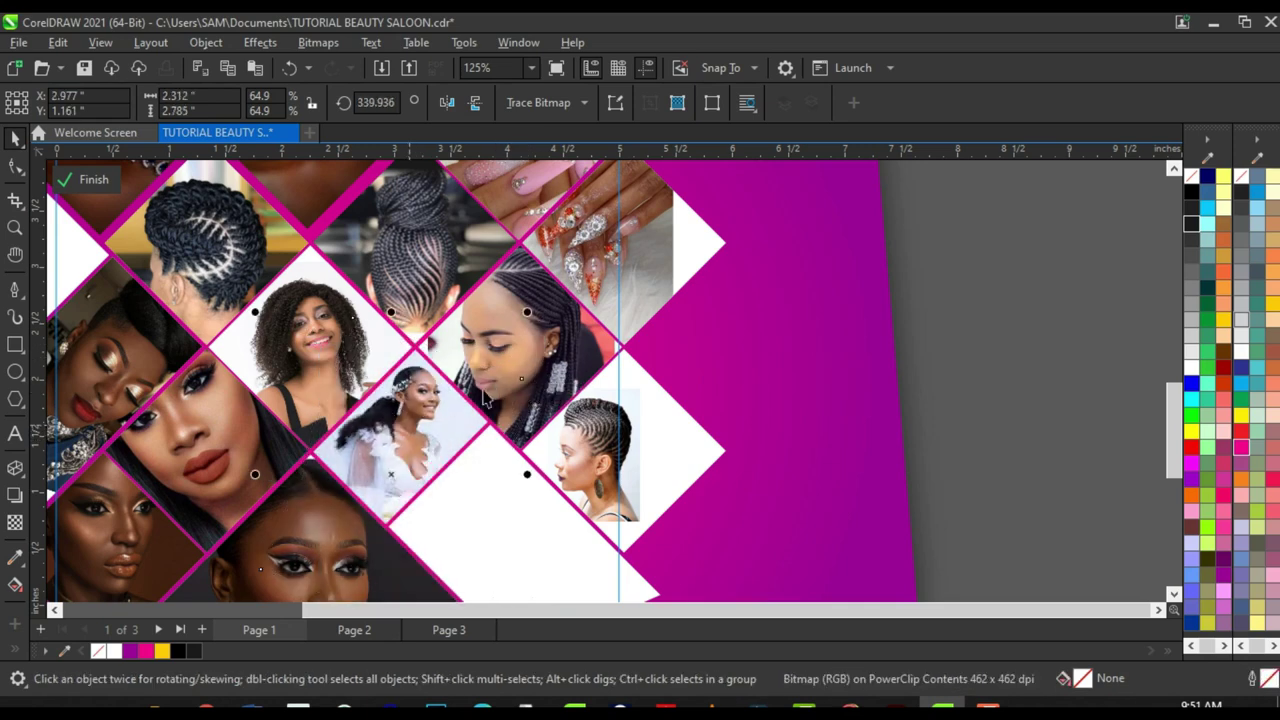
{"action": "scroll", "coordinate": [366, 364], "scroll_direction": "down", "scroll_amount": 2}
{"action": "left_click", "coordinate": [777, 363]}
Step: Fill the empty white diamond beside the twisted-braids tile with Deep Yellow #FFCC00 and finish editing the page's PowerClip
{"action": "scroll", "coordinate": [656, 448], "scroll_direction": "down", "scroll_amount": 1}
{"action": "scroll", "coordinate": [527, 380], "scroll_direction": "up", "scroll_amount": 2}
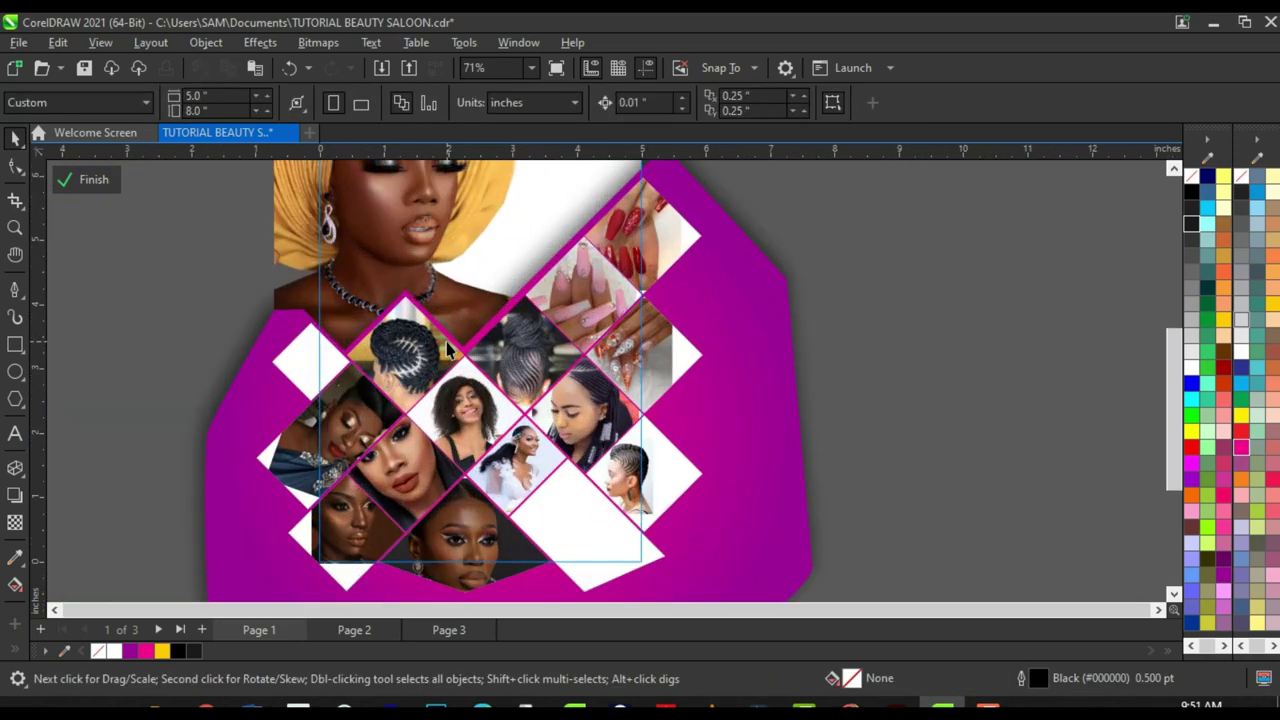
{"action": "scroll", "coordinate": [467, 370], "scroll_direction": "down", "scroll_amount": 1}
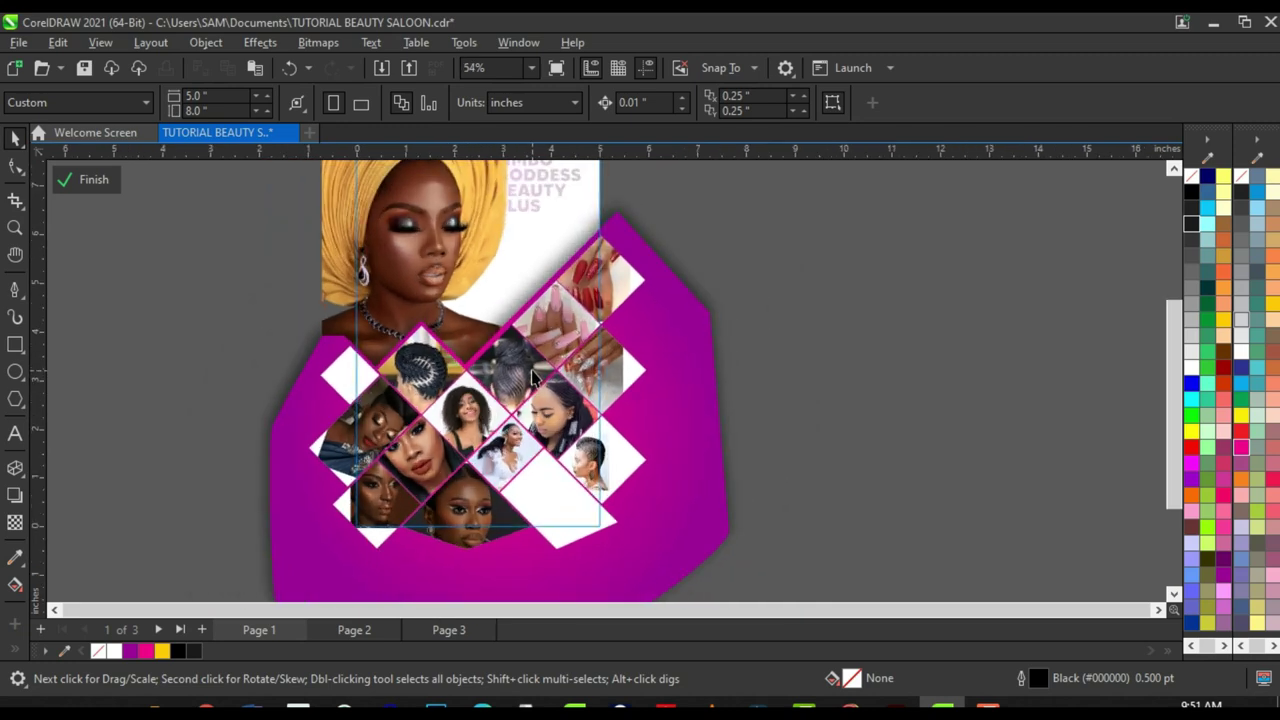
{"action": "scroll", "coordinate": [500, 300], "scroll_direction": "down", "scroll_amount": 1}
{"action": "scroll", "coordinate": [503, 385], "scroll_direction": "up", "scroll_amount": 2}
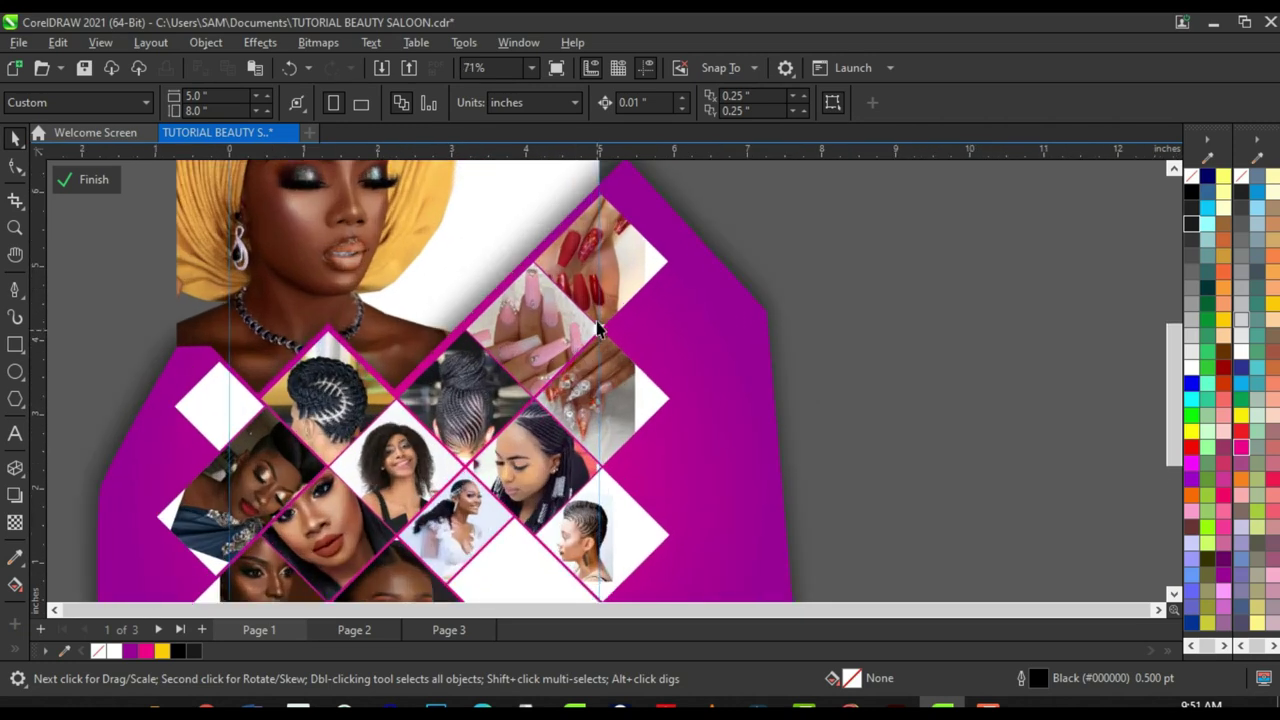
{"action": "left_click", "coordinate": [199, 404]}
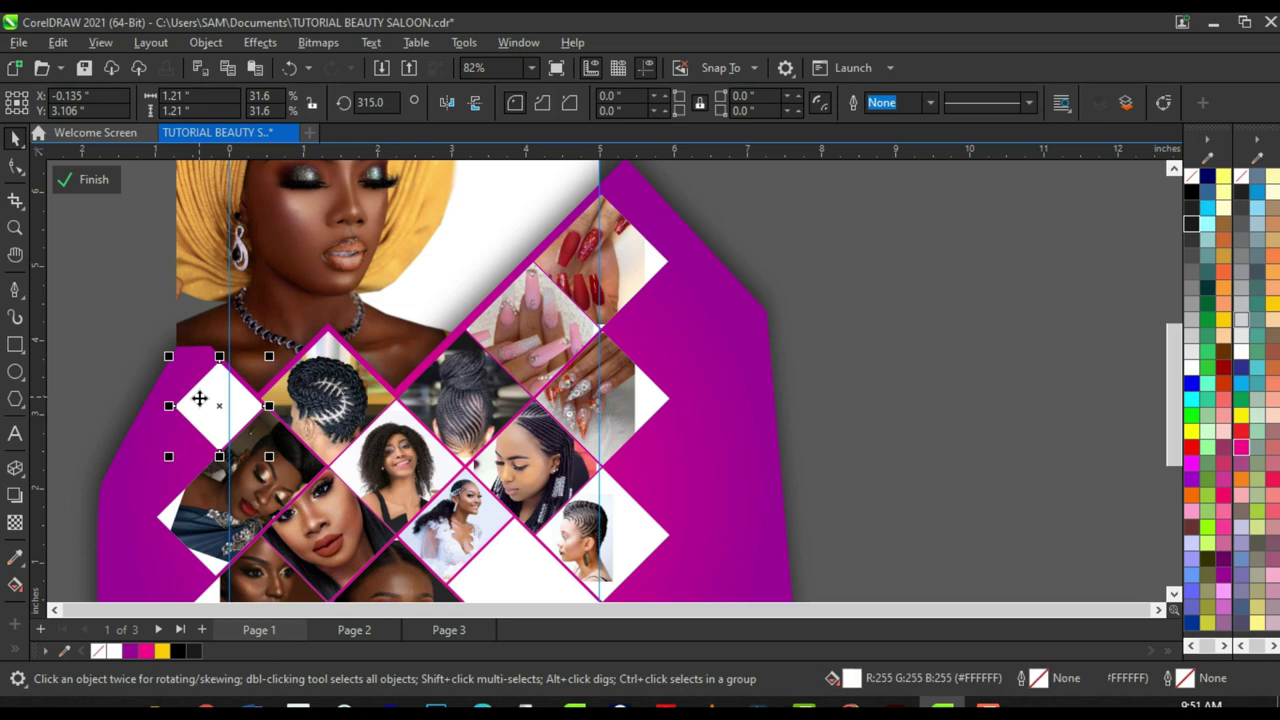
{"action": "left_click", "coordinate": [162, 651]}
{"action": "scroll", "coordinate": [426, 386], "scroll_direction": "down", "scroll_amount": 2}
{"action": "scroll", "coordinate": [426, 386], "scroll_direction": "up", "scroll_amount": 1}
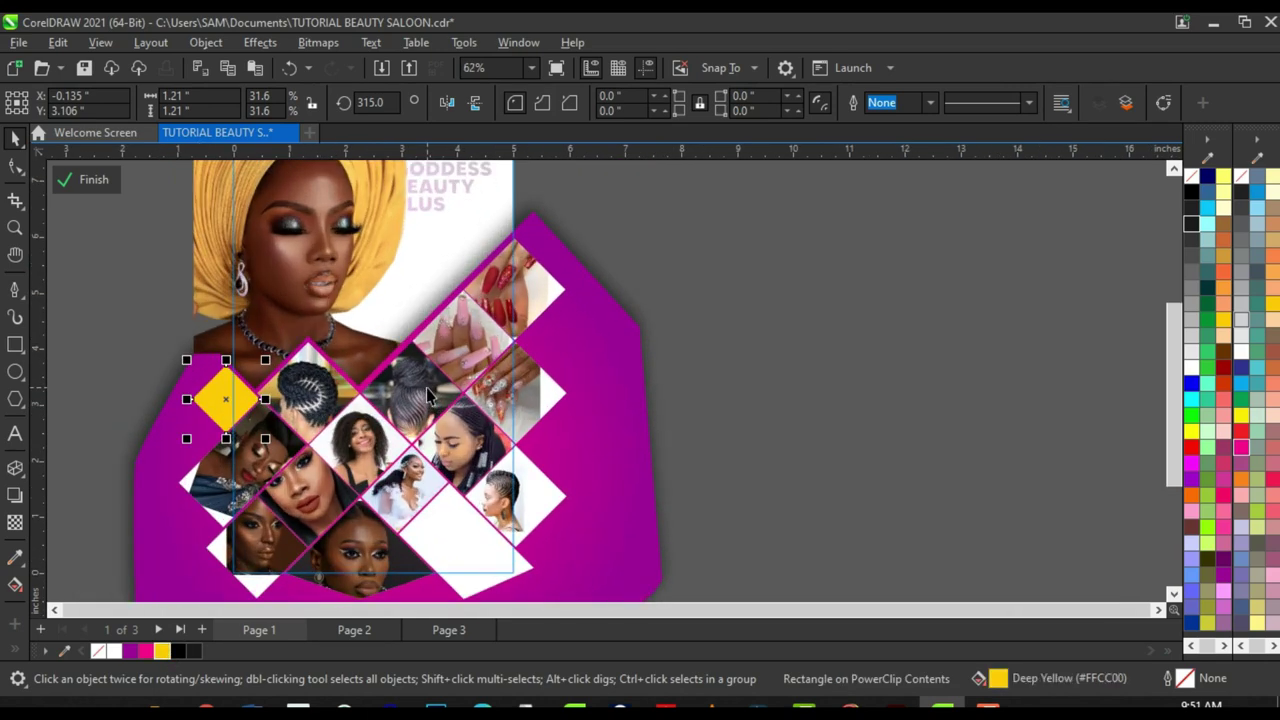
{"action": "scroll", "coordinate": [426, 386], "scroll_direction": "down", "scroll_amount": 1}
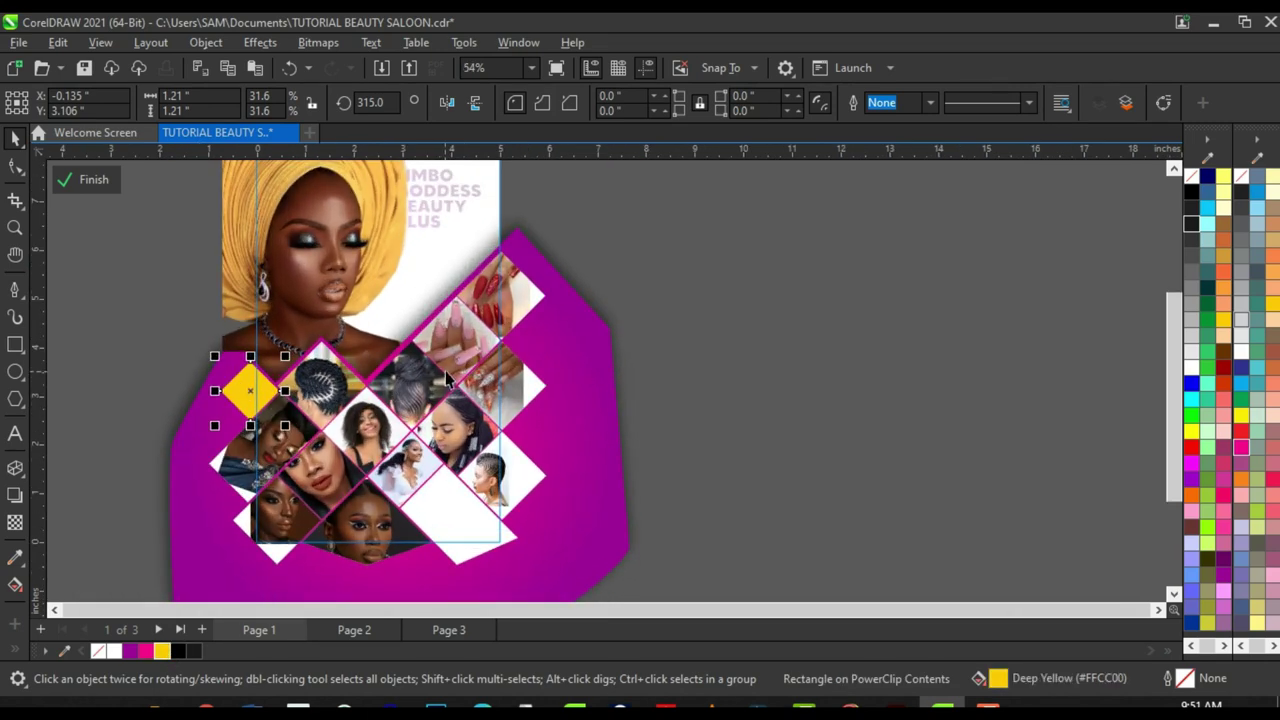
{"action": "left_click", "coordinate": [93, 181]}
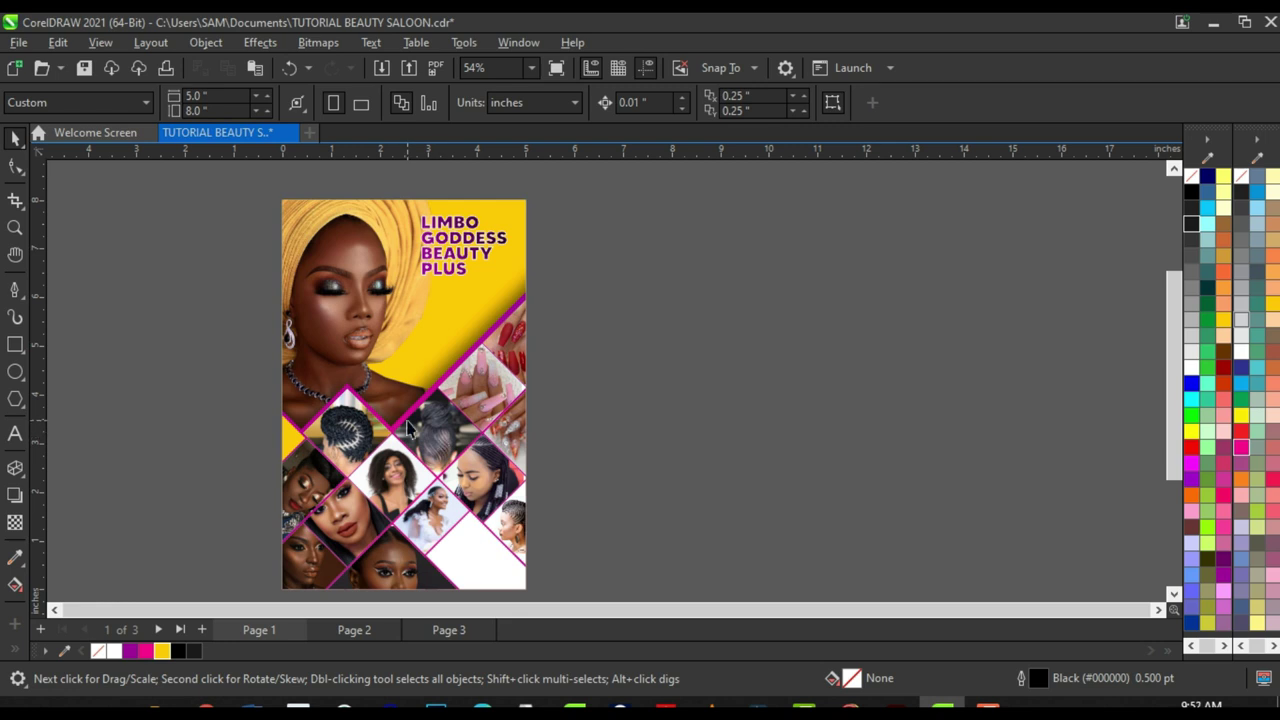
Step: Copy the beauty services list from Page 2 and paste it onto the flyer on Page 1
{"action": "scroll", "coordinate": [408, 428], "scroll_direction": "down", "scroll_amount": 2}
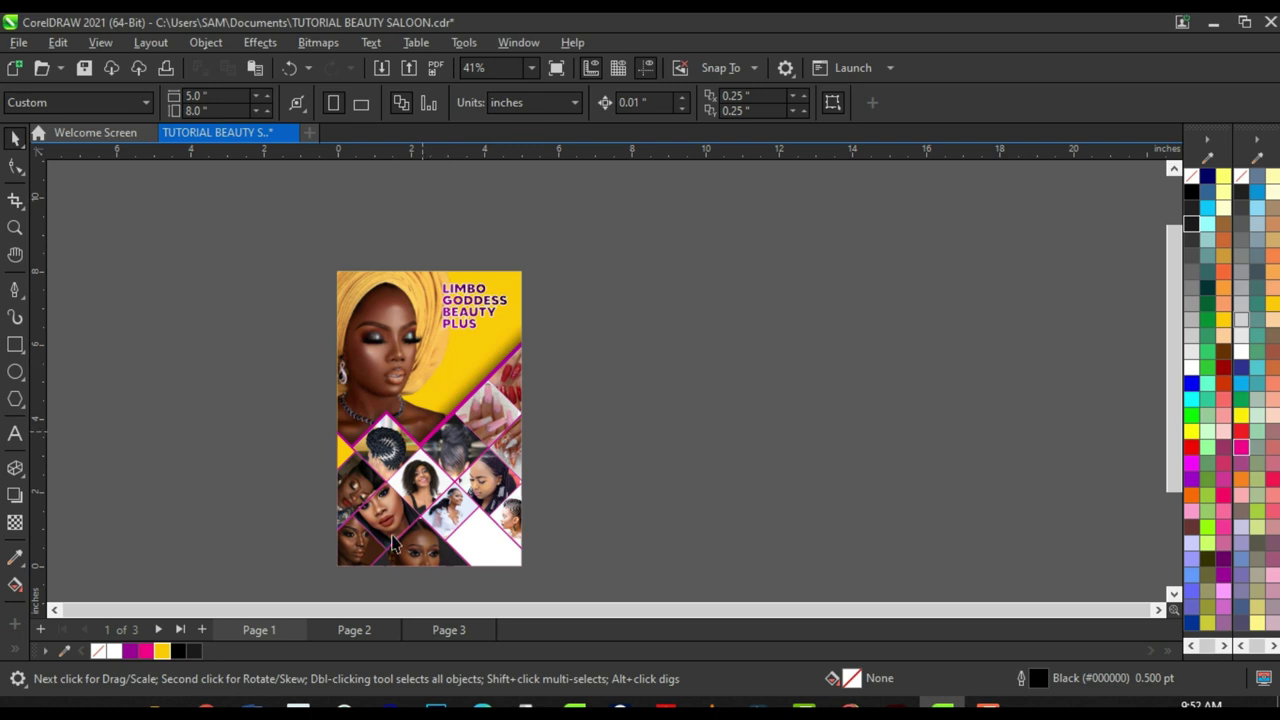
{"action": "left_click", "coordinate": [356, 630]}
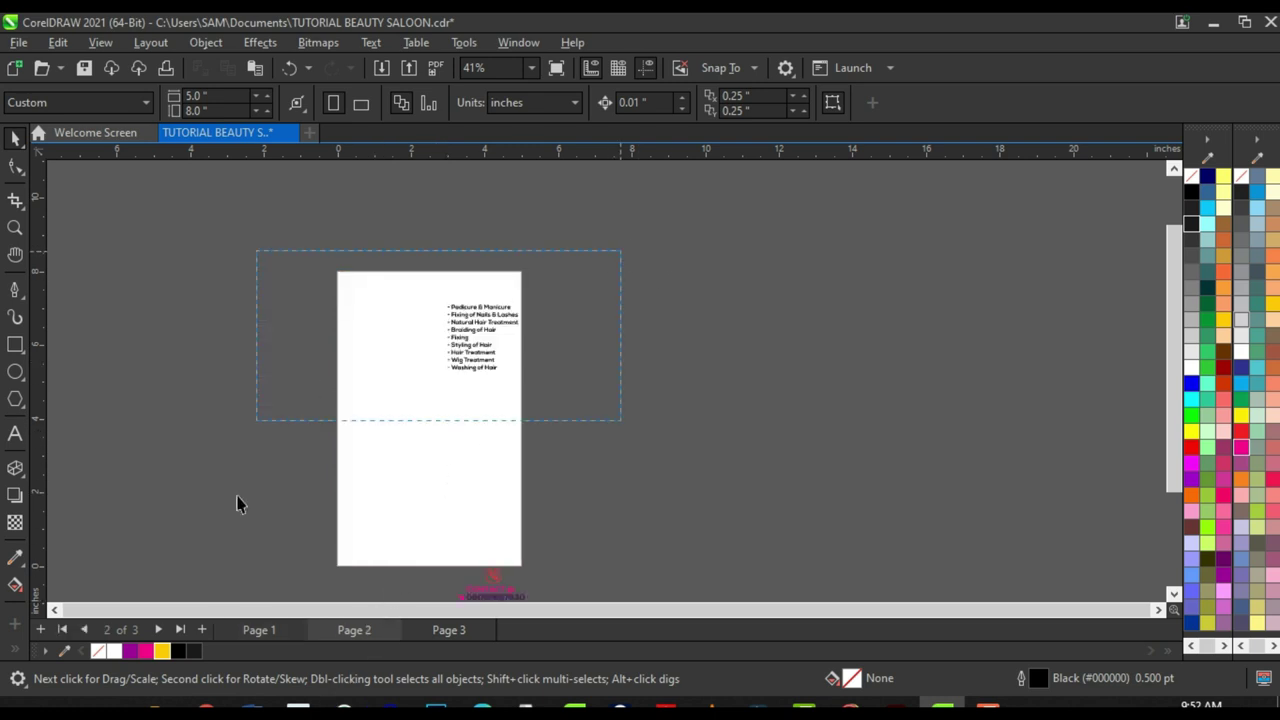
{"action": "left_click_drag", "start_coordinate": [240, 505], "coordinate": [414, 448]}
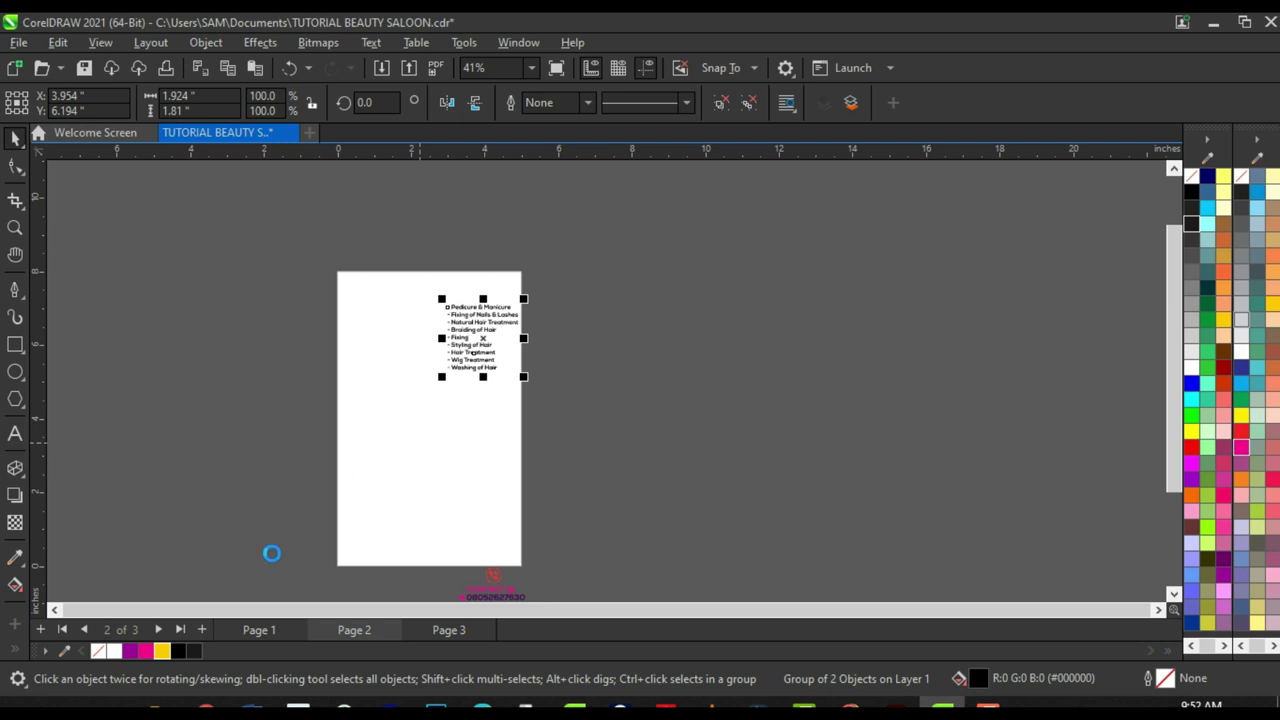
{"action": "left_click", "coordinate": [255, 629]}
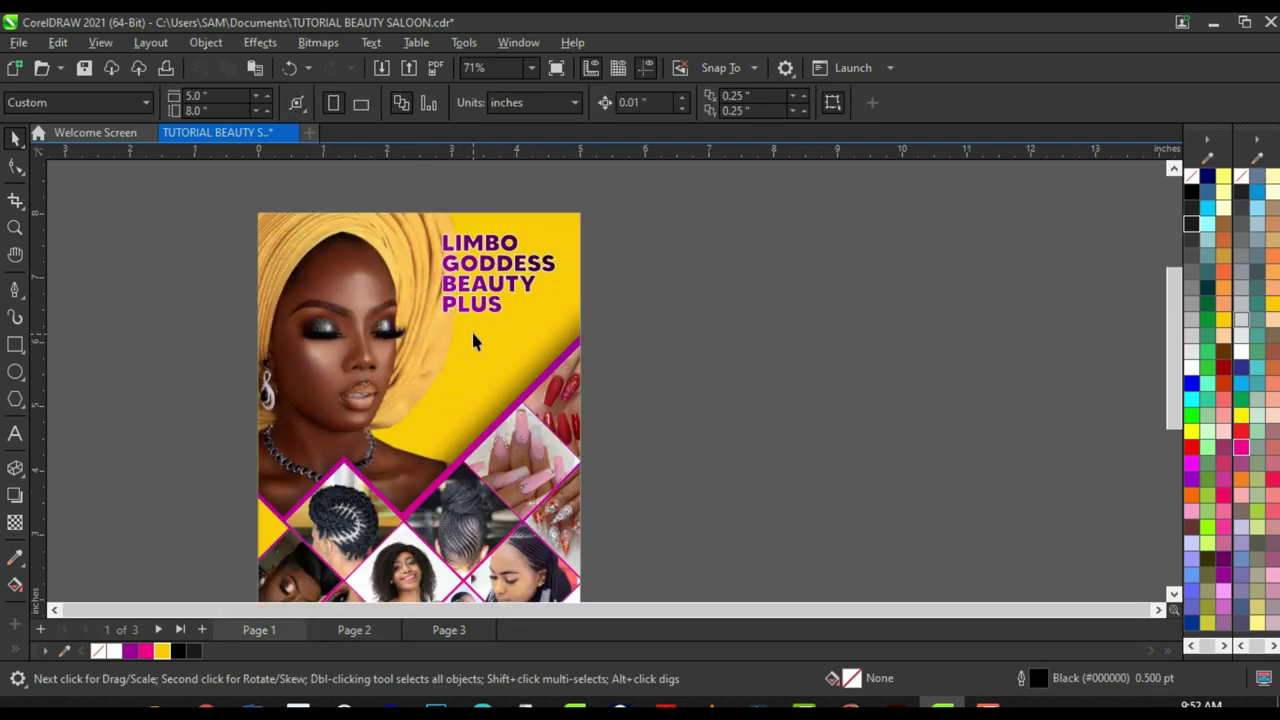
{"action": "key", "text": "ctrl+v"}
Step: Place the services list beneath the LIMBO GODDESS BEAUTY PLUS title and scale it to 77.7%, about 1.495 × 1.406 inches
{"action": "left_click_drag", "start_coordinate": [493, 342], "coordinate": [479, 389]}
{"action": "scroll", "coordinate": [479, 389], "scroll_direction": "up", "scroll_amount": 1}
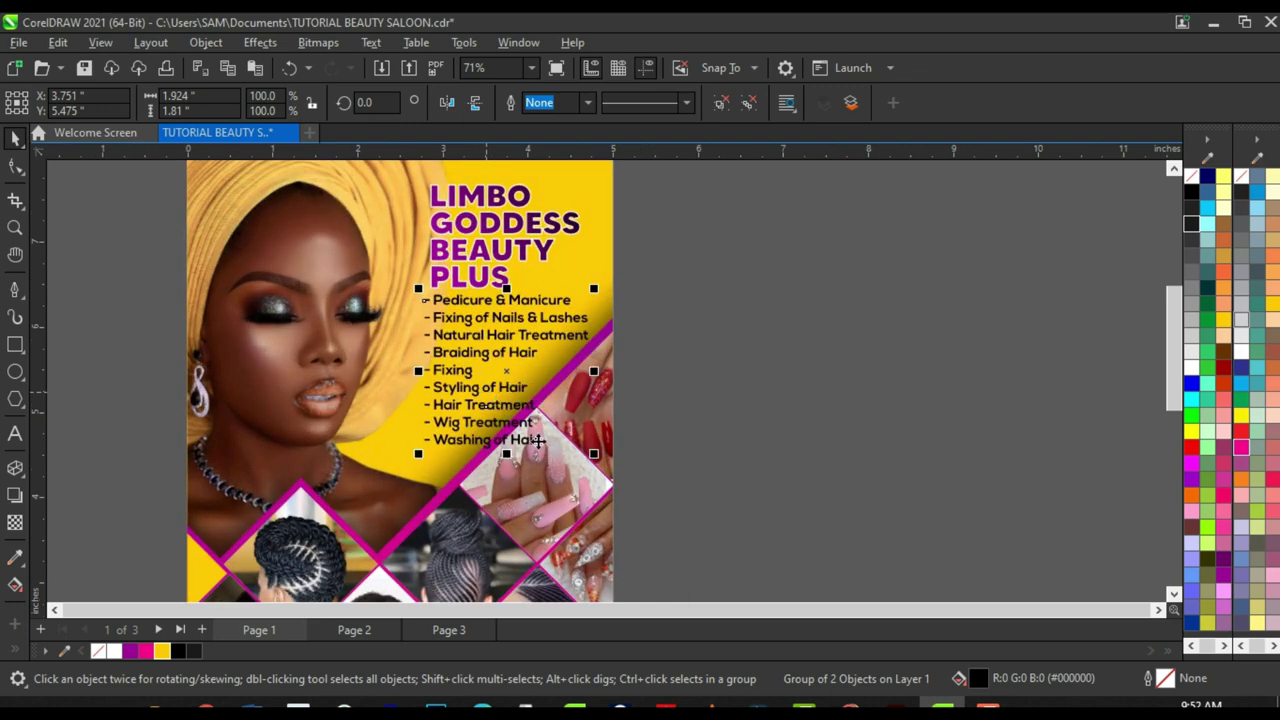
{"action": "left_click_drag", "start_coordinate": [594, 455], "coordinate": [555, 418]}
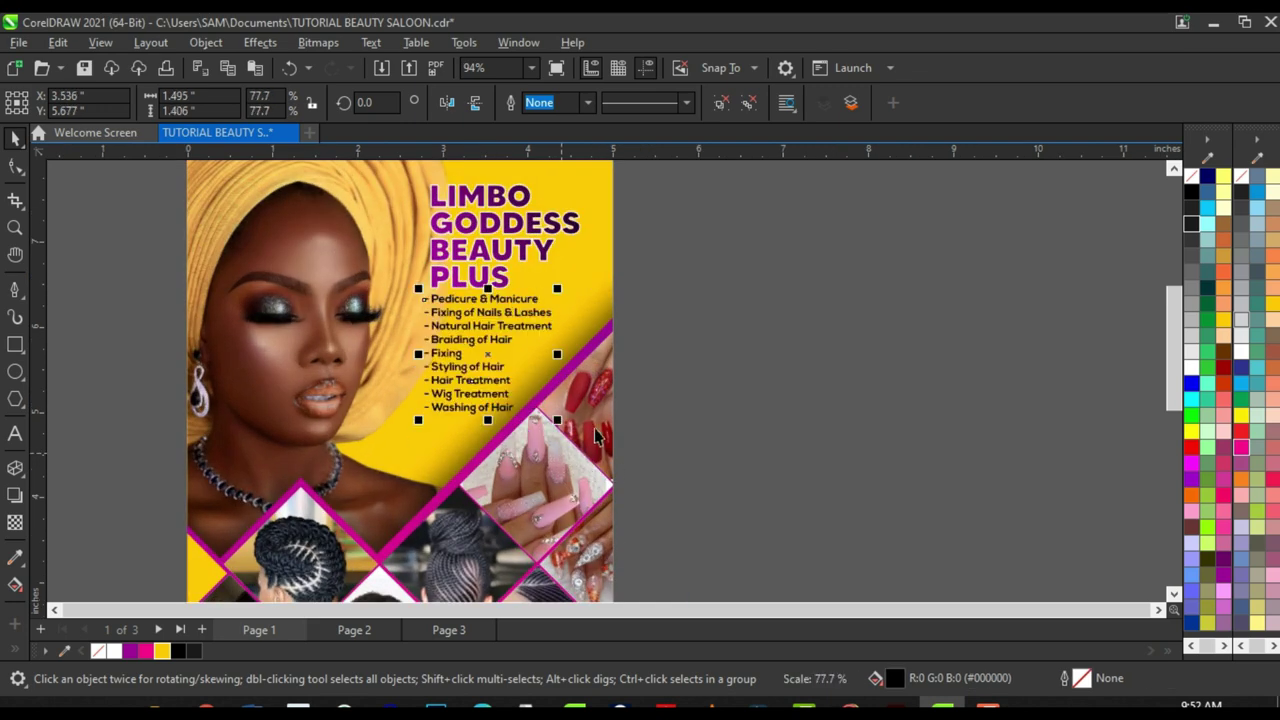
{"action": "scroll", "coordinate": [520, 404], "scroll_direction": "up", "scroll_amount": 1}
{"action": "mouse_move", "coordinate": [486, 363]}
{"action": "left_mouse_down"}
{"action": "mouse_move", "coordinate": [523, 371]}
{"action": "mouse_move", "coordinate": [494, 355]}
{"action": "left_mouse_up"}
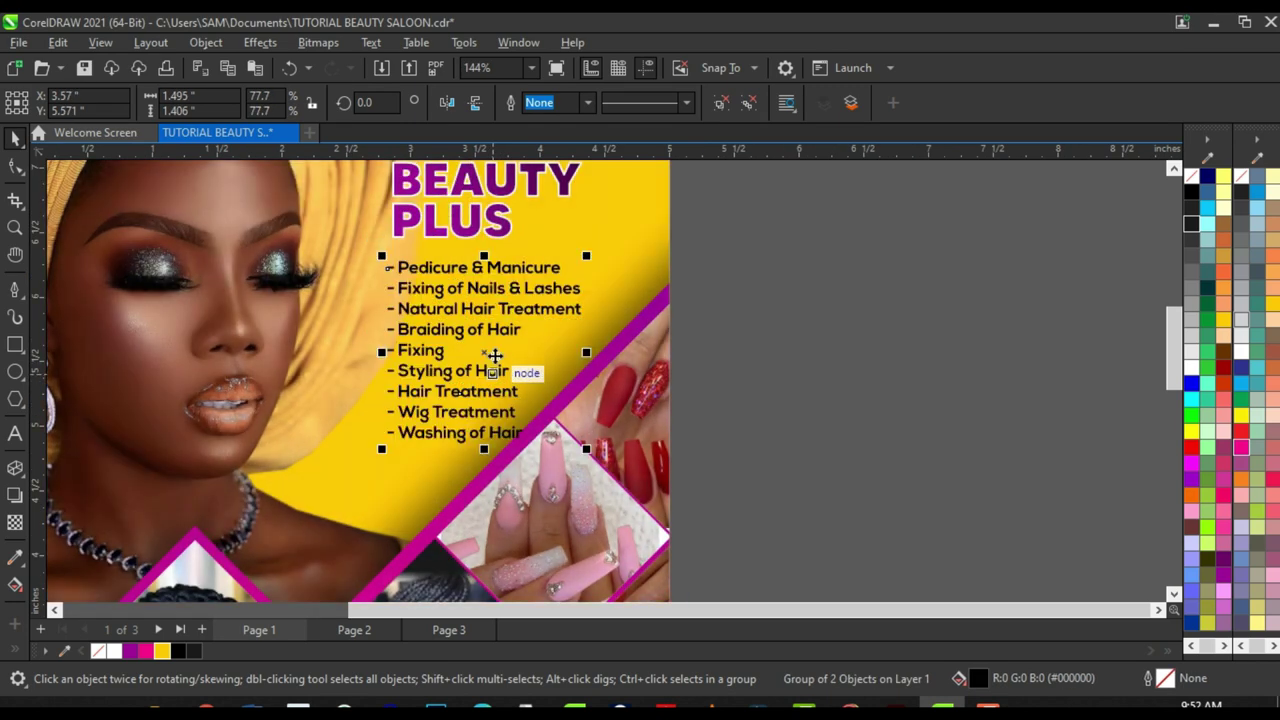
{"action": "scroll", "coordinate": [494, 308], "scroll_direction": "down", "scroll_amount": 2}
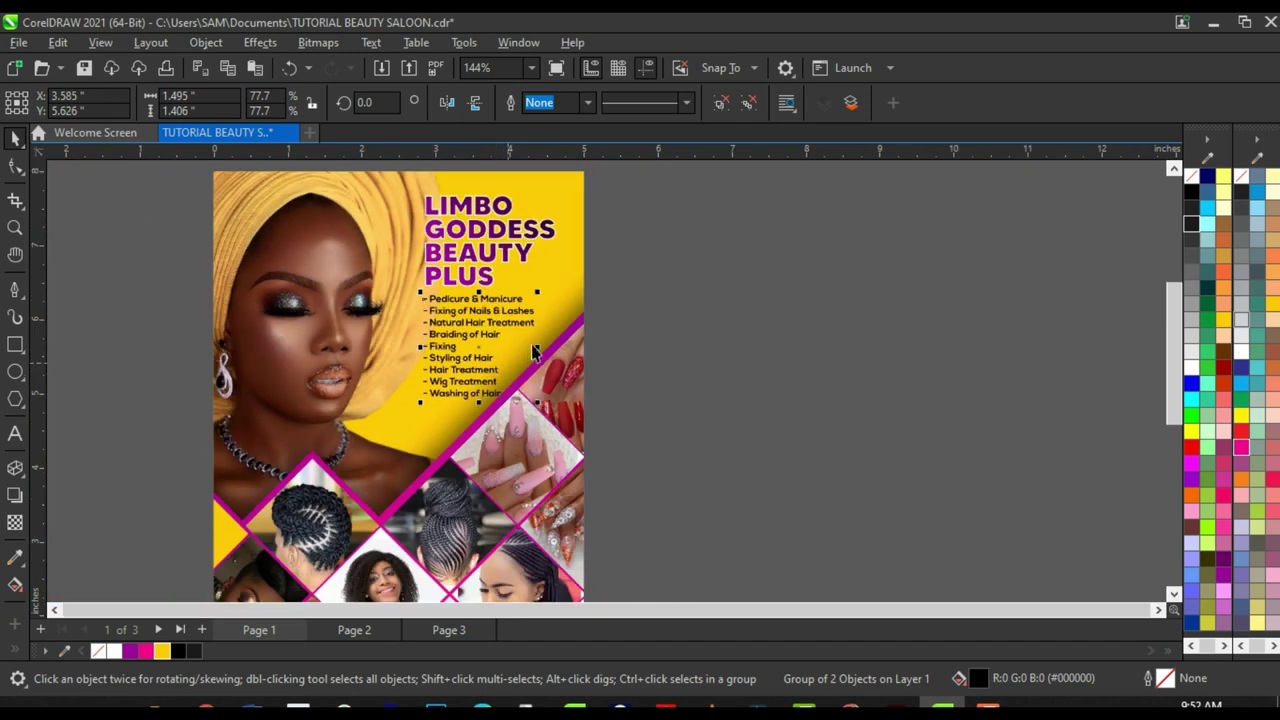
Step: Shrink the title and services list together slightly, then scale the list alone to 72.5%, about 1.395 × 1.312 inches, beneath the title
{"action": "scroll", "coordinate": [492, 290], "scroll_direction": "down", "scroll_amount": 1}
{"action": "left_click_drag", "start_coordinate": [652, 182], "coordinate": [402, 425]}
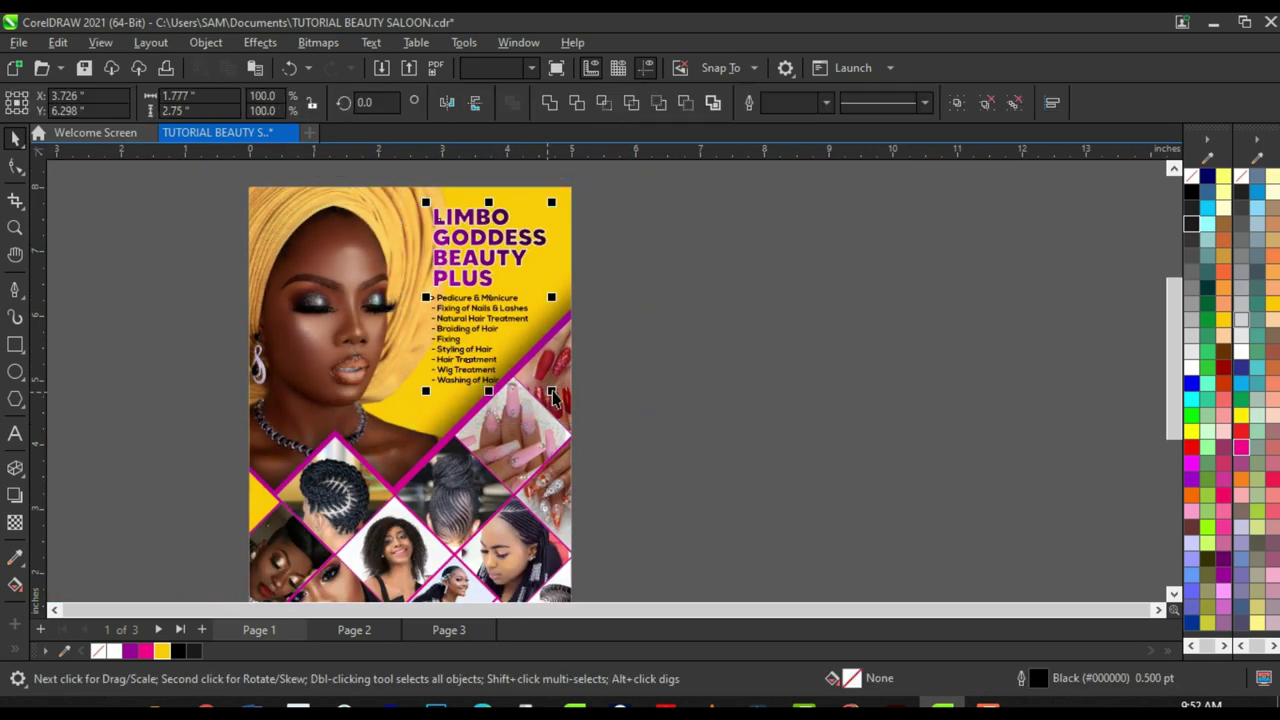
{"action": "left_click_drag", "start_coordinate": [541, 398], "coordinate": [540, 397]}
{"action": "left_click", "coordinate": [718, 318]}
{"action": "scroll", "coordinate": [453, 225], "scroll_direction": "up", "scroll_amount": 2}
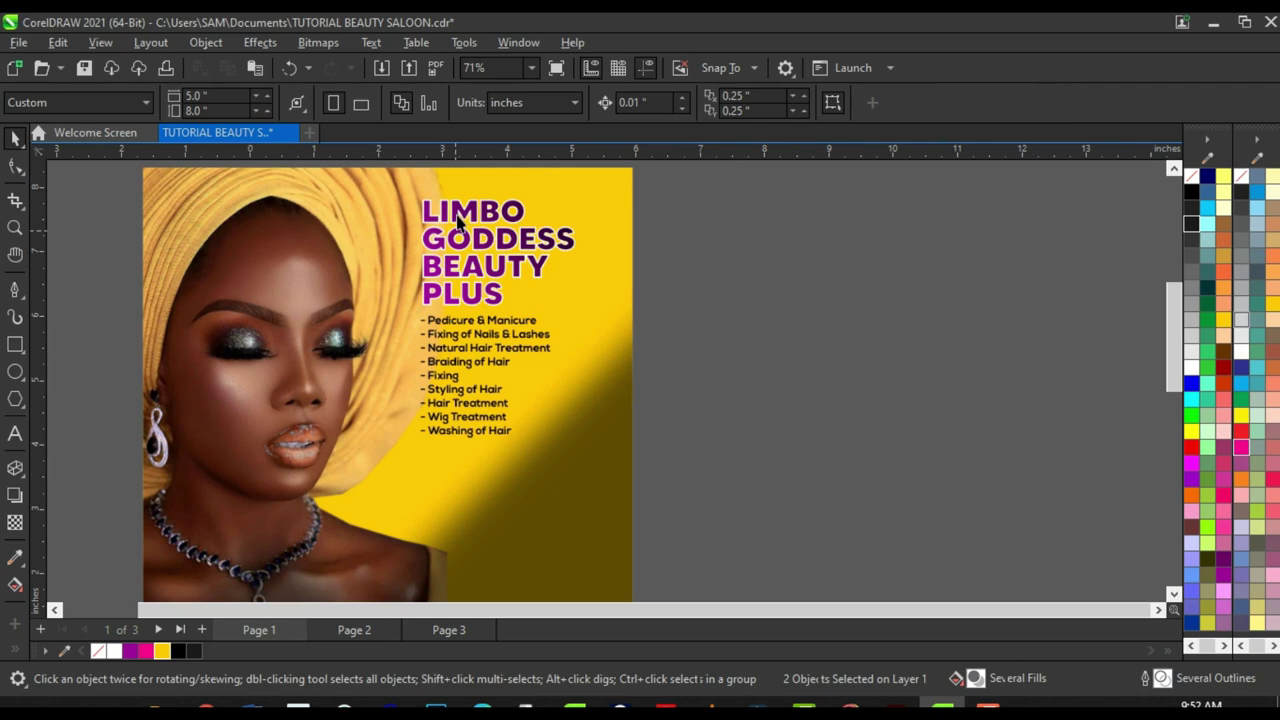
{"action": "left_click", "coordinate": [494, 334]}
{"action": "left_click_drag", "start_coordinate": [493, 333], "coordinate": [565, 315]}
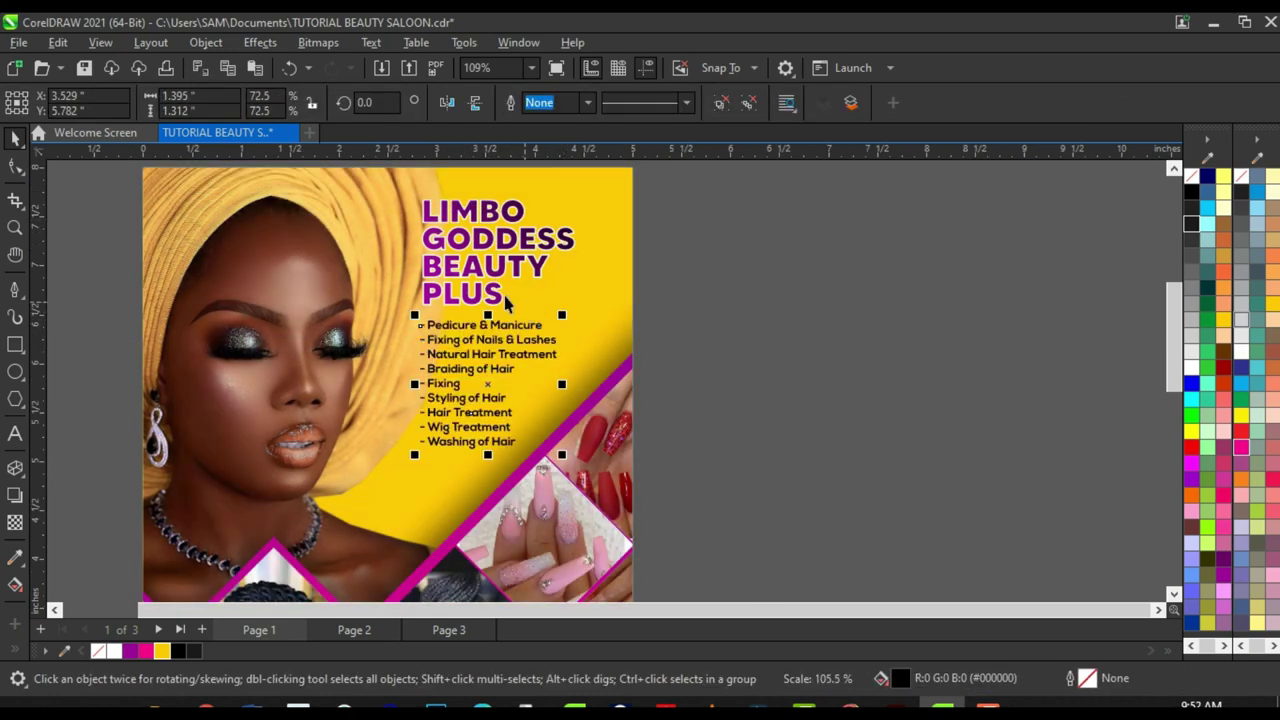
Step: Enlarge the LIMBO GODDESS BEAUTY PLUS title a little above the services list
{"action": "left_click", "coordinate": [566, 236]}
{"action": "left_click_drag", "start_coordinate": [579, 196], "coordinate": [587, 327]}
{"action": "scroll", "coordinate": [572, 333], "scroll_direction": "down", "scroll_amount": 2}
{"action": "left_click", "coordinate": [735, 323]}
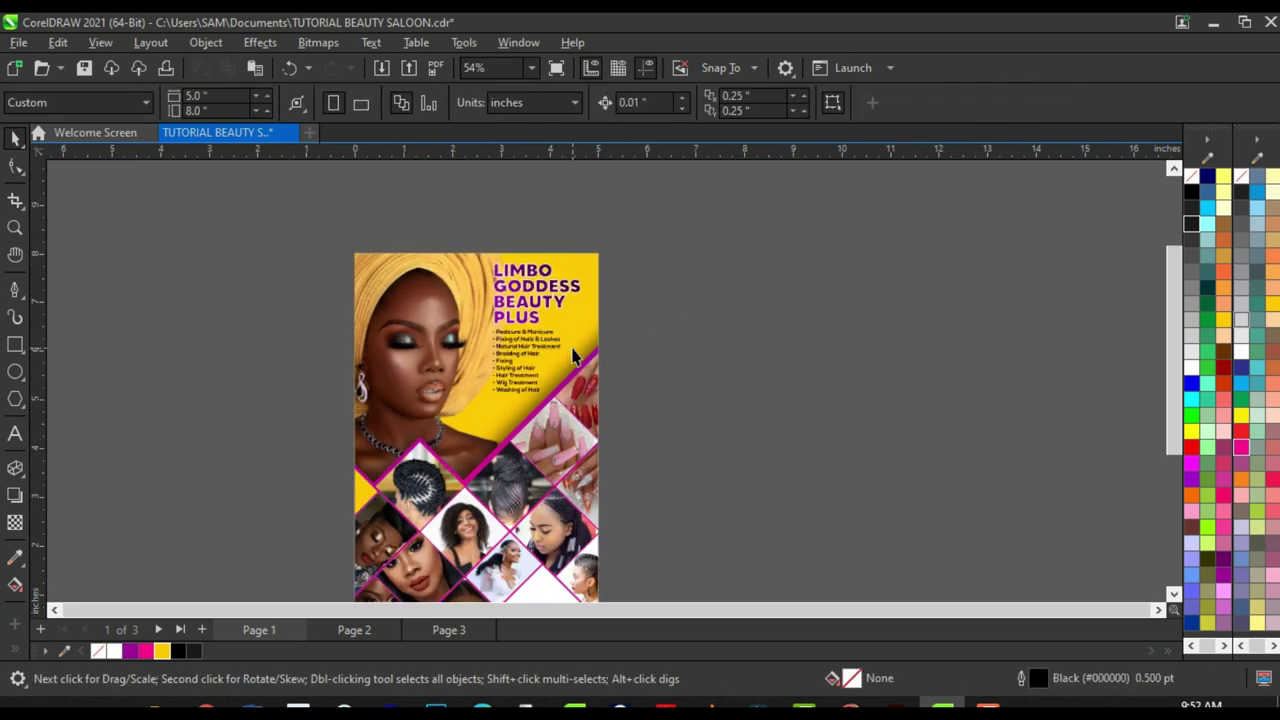
Step: Draw a rectangle about 1.525 × 1.446 inches around the whole services list
{"action": "scroll", "coordinate": [572, 356], "scroll_direction": "up", "scroll_amount": 3}
{"action": "left_click", "coordinate": [15, 344]}
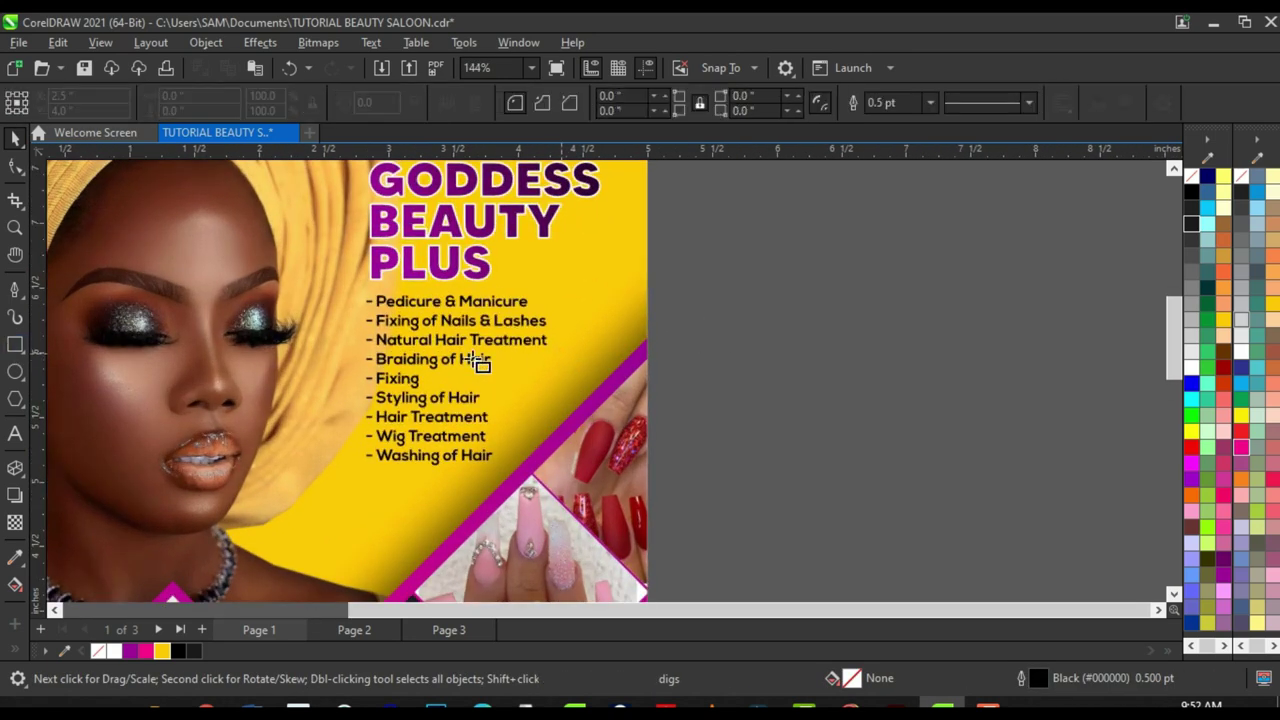
{"action": "scroll", "coordinate": [478, 356], "scroll_direction": "up", "scroll_amount": 1}
{"action": "left_click_drag", "start_coordinate": [324, 267], "coordinate": [587, 517]}
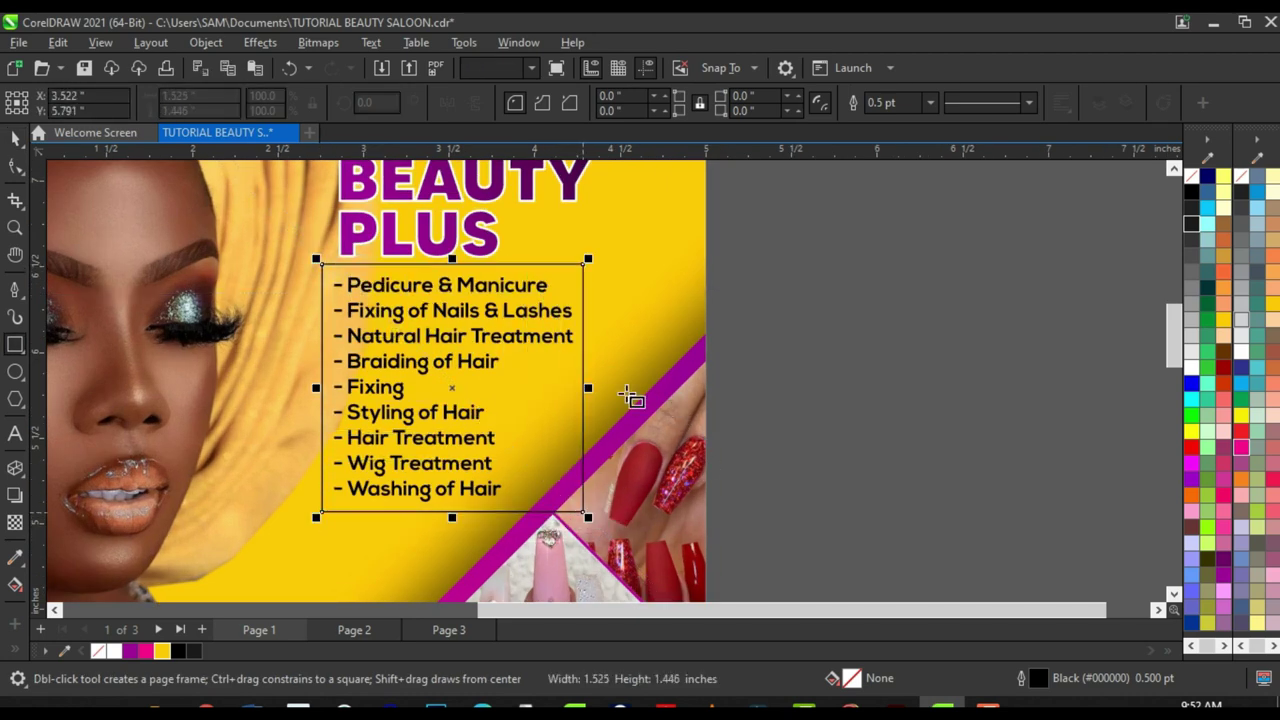
Step: Round only the rectangle's lower-right corner, to a radius of about 0.723 inches
{"action": "left_click", "coordinate": [15, 170]}
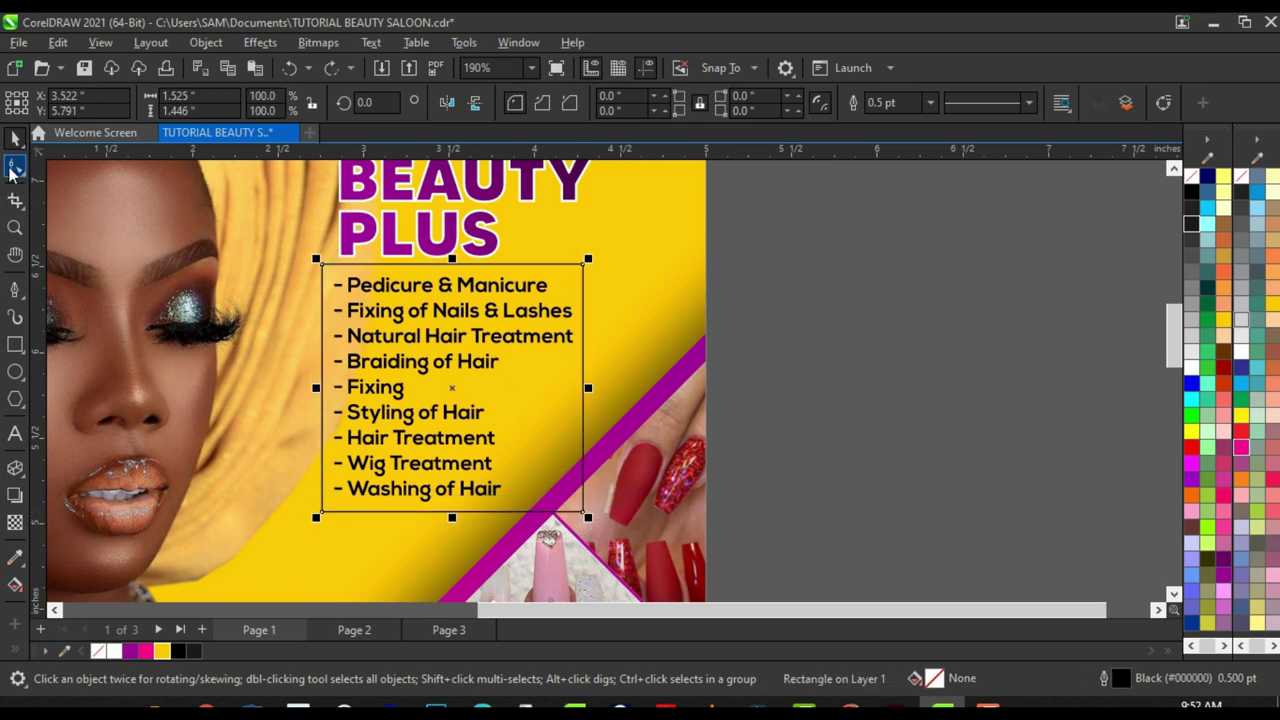
{"action": "left_click", "coordinate": [14, 170]}
{"action": "left_click_drag", "start_coordinate": [584, 514], "coordinate": [584, 518]}
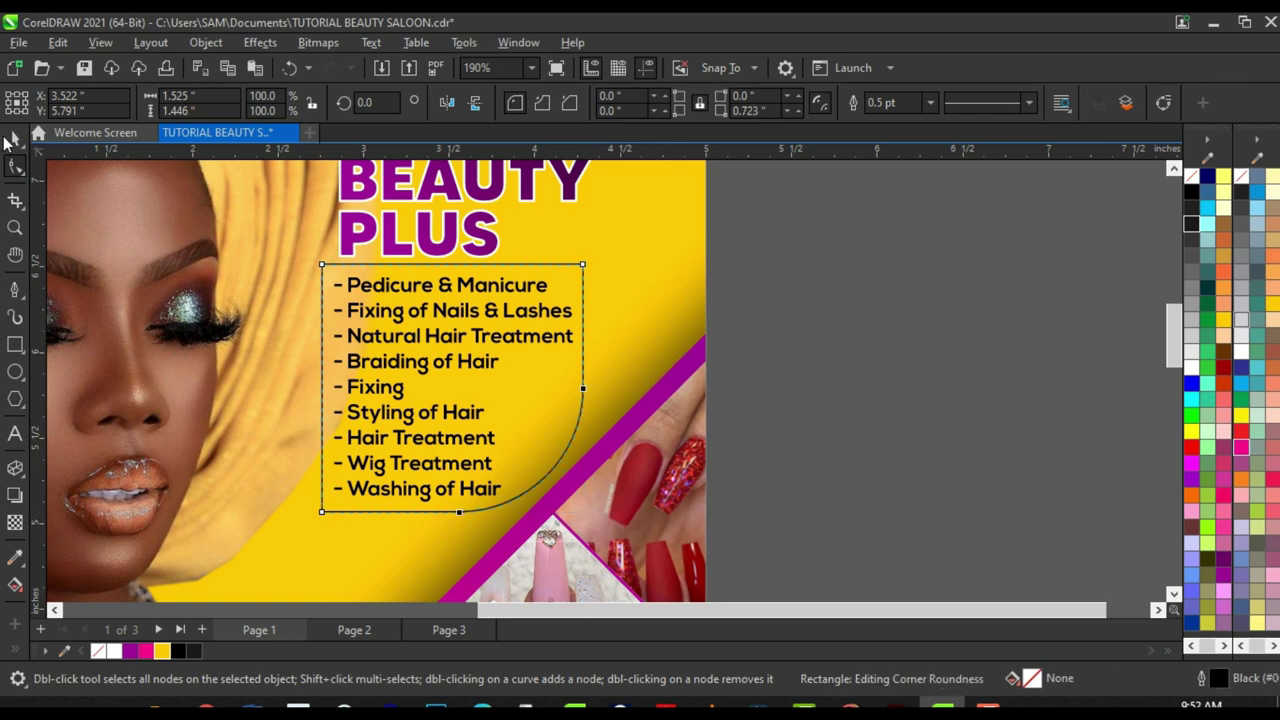
{"action": "scroll", "coordinate": [1100, 400], "scroll_direction": "down", "scroll_amount": 3}
{"action": "key", "text": "space"}
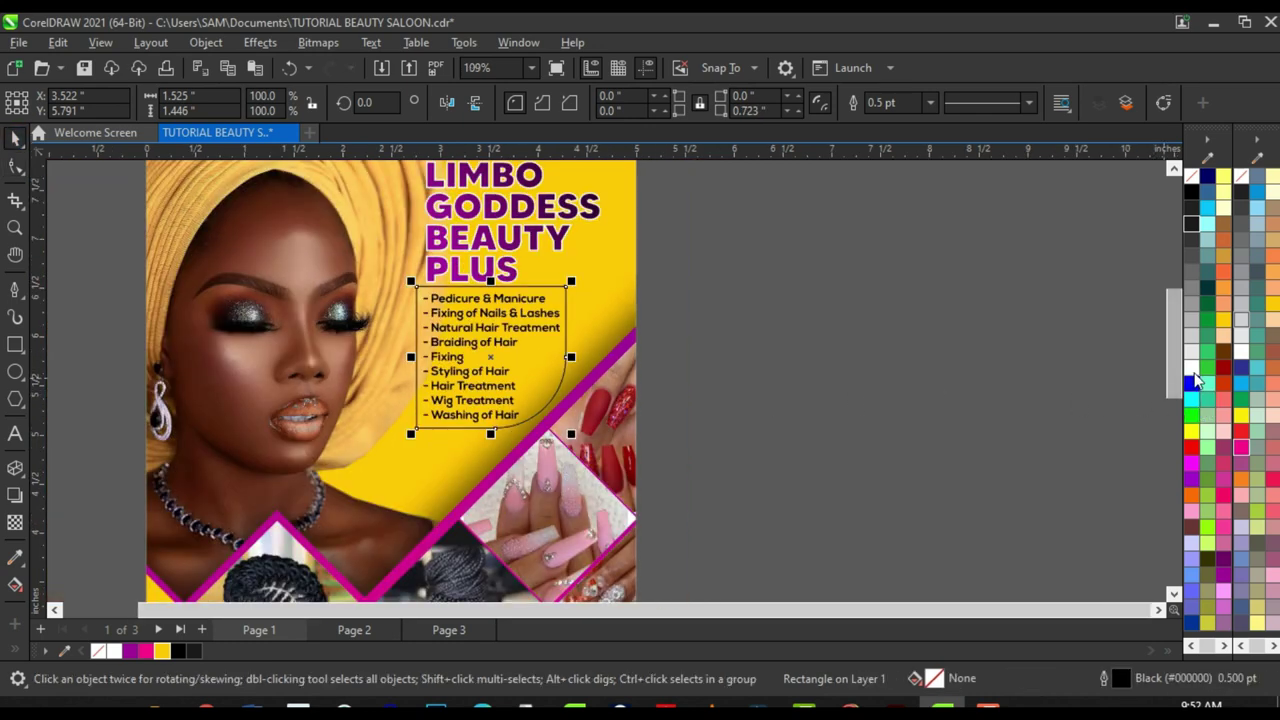
Step: Fill the rounded rectangle with white, remove its outline, and send it back behind the services list text
{"action": "left_click", "coordinate": [1192, 368]}
{"action": "right_click", "coordinate": [1186, 182]}
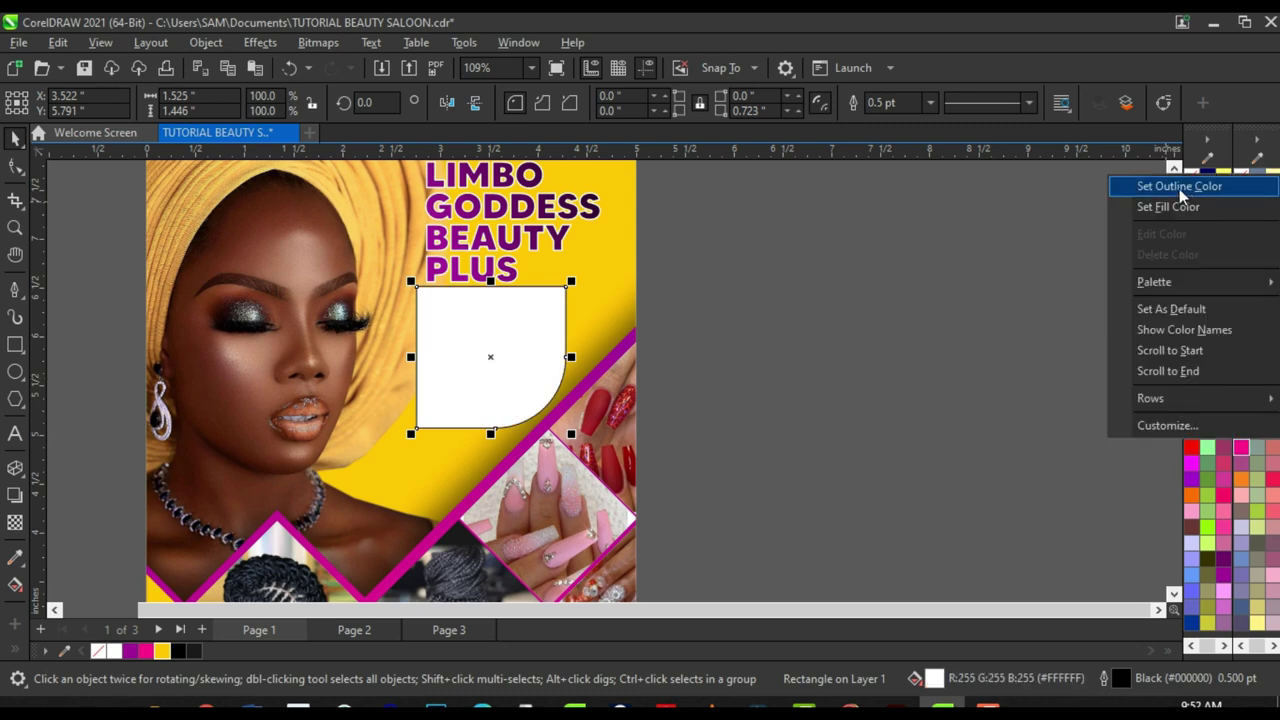
{"action": "left_click", "coordinate": [1181, 188]}
{"action": "scroll", "coordinate": [532, 325], "scroll_direction": "up", "scroll_amount": 3}
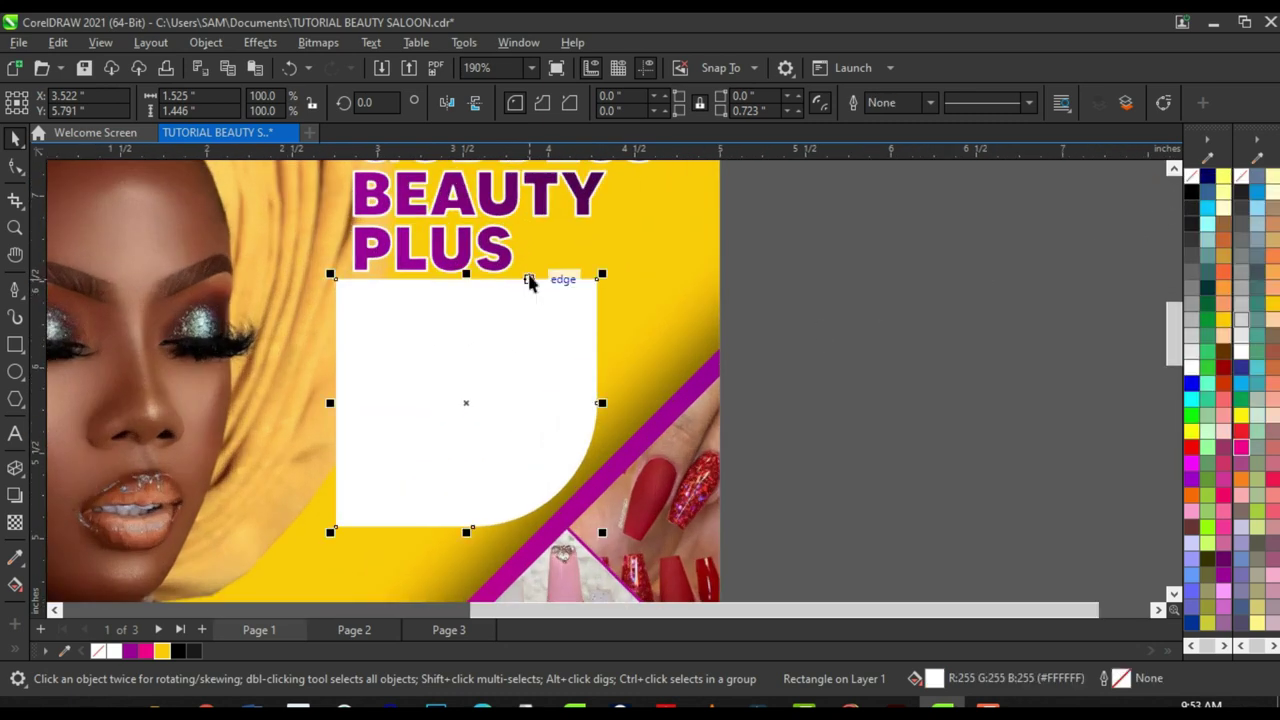
{"action": "key", "text": "ctrl+Page_Down"}
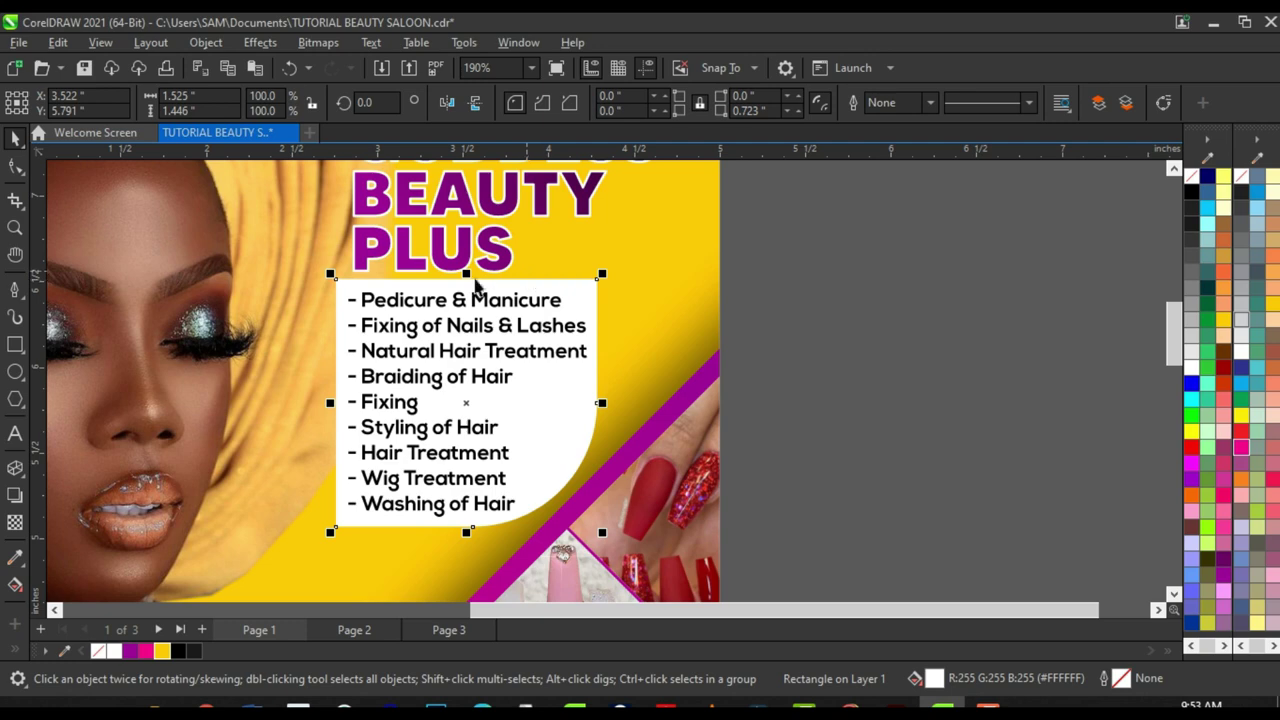
{"action": "scroll", "coordinate": [371, 390], "scroll_direction": "down", "scroll_amount": 4}
{"action": "left_click", "coordinate": [649, 374]}
Step: Copy the contact details block from Page 2 and paste it onto the flyer on Page 1
{"action": "scroll", "coordinate": [565, 348], "scroll_direction": "down", "scroll_amount": 5}
{"action": "scroll", "coordinate": [558, 425], "scroll_direction": "up", "scroll_amount": 2}
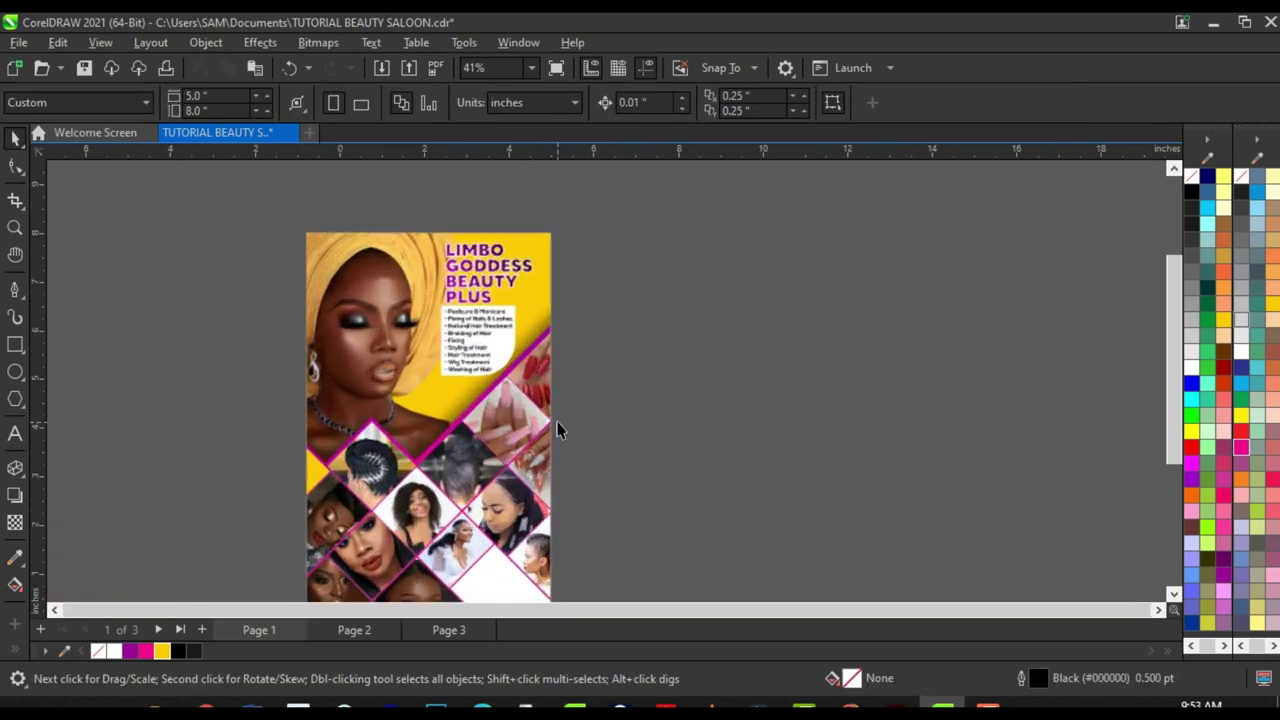
{"action": "scroll", "coordinate": [558, 425], "scroll_direction": "up", "scroll_amount": 1}
{"action": "scroll", "coordinate": [483, 340], "scroll_direction": "down", "scroll_amount": 2}
{"action": "scroll", "coordinate": [513, 513], "scroll_direction": "up", "scroll_amount": 2}
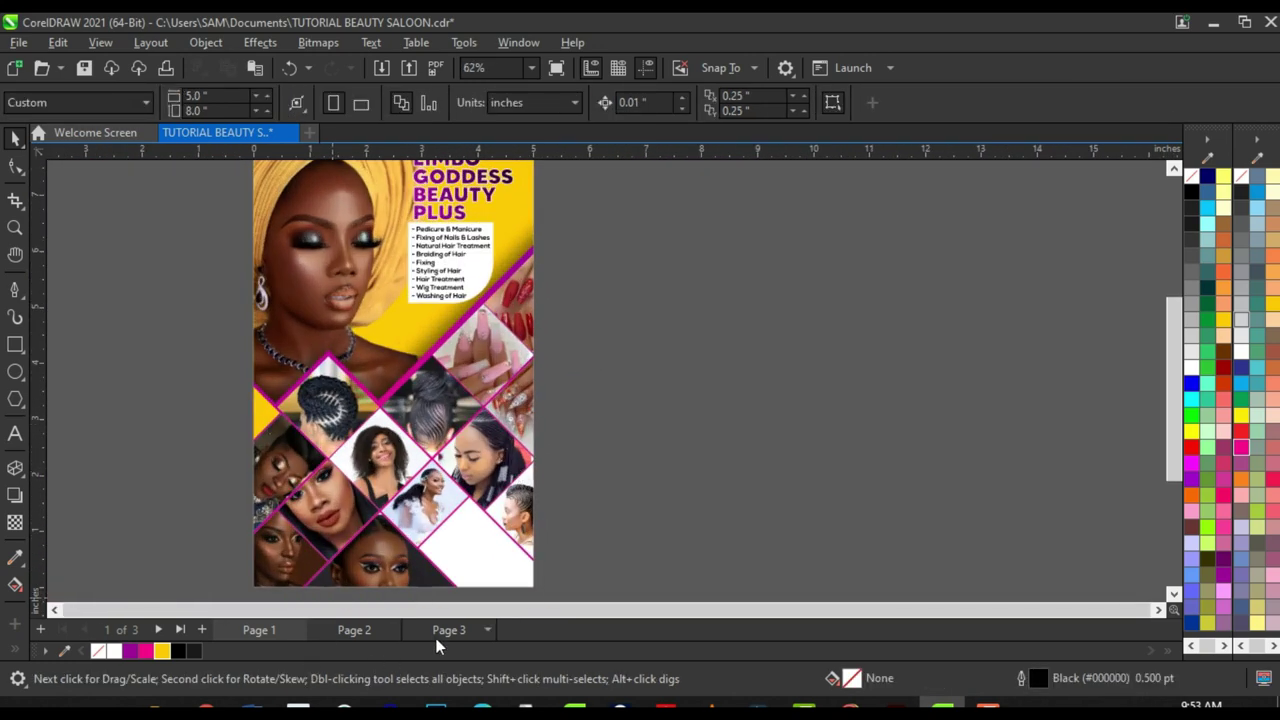
{"action": "left_click", "coordinate": [355, 630]}
{"action": "scroll", "coordinate": [510, 450], "scroll_direction": "down", "scroll_amount": 2}
{"action": "scroll", "coordinate": [431, 543], "scroll_direction": "up", "scroll_amount": 2}
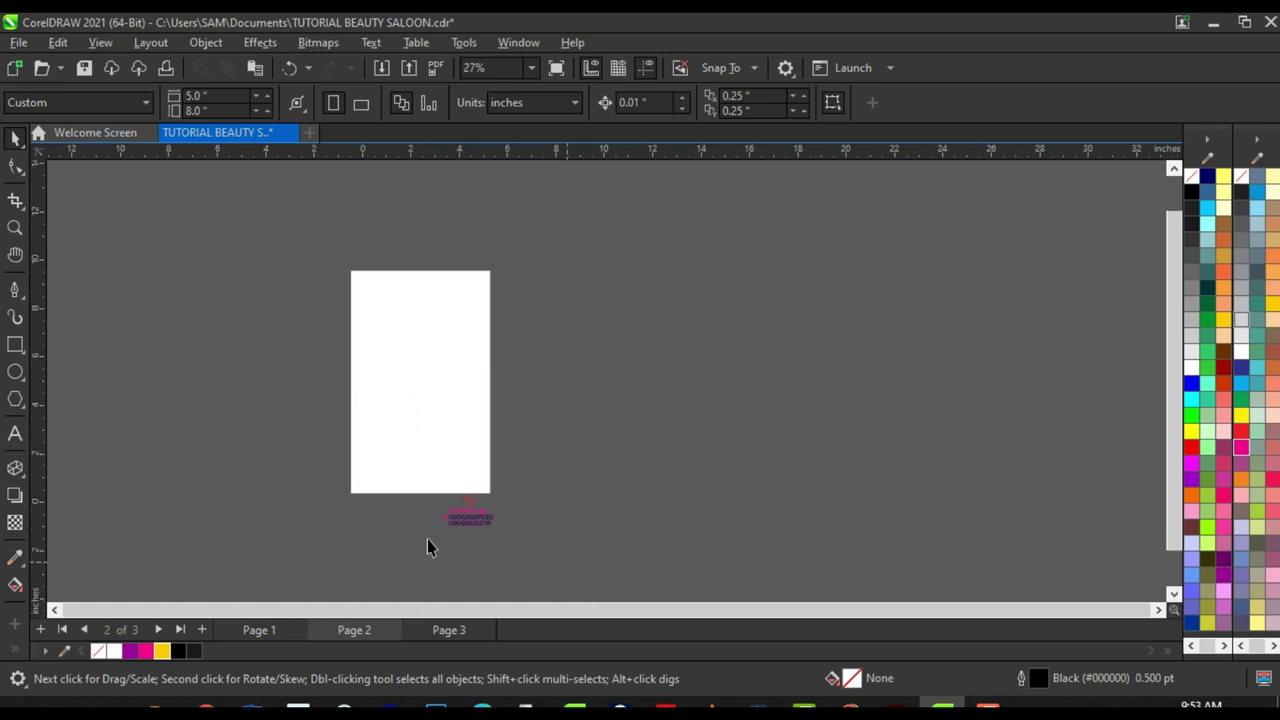
{"action": "left_click", "coordinate": [499, 493]}
{"action": "left_click", "coordinate": [305, 631]}
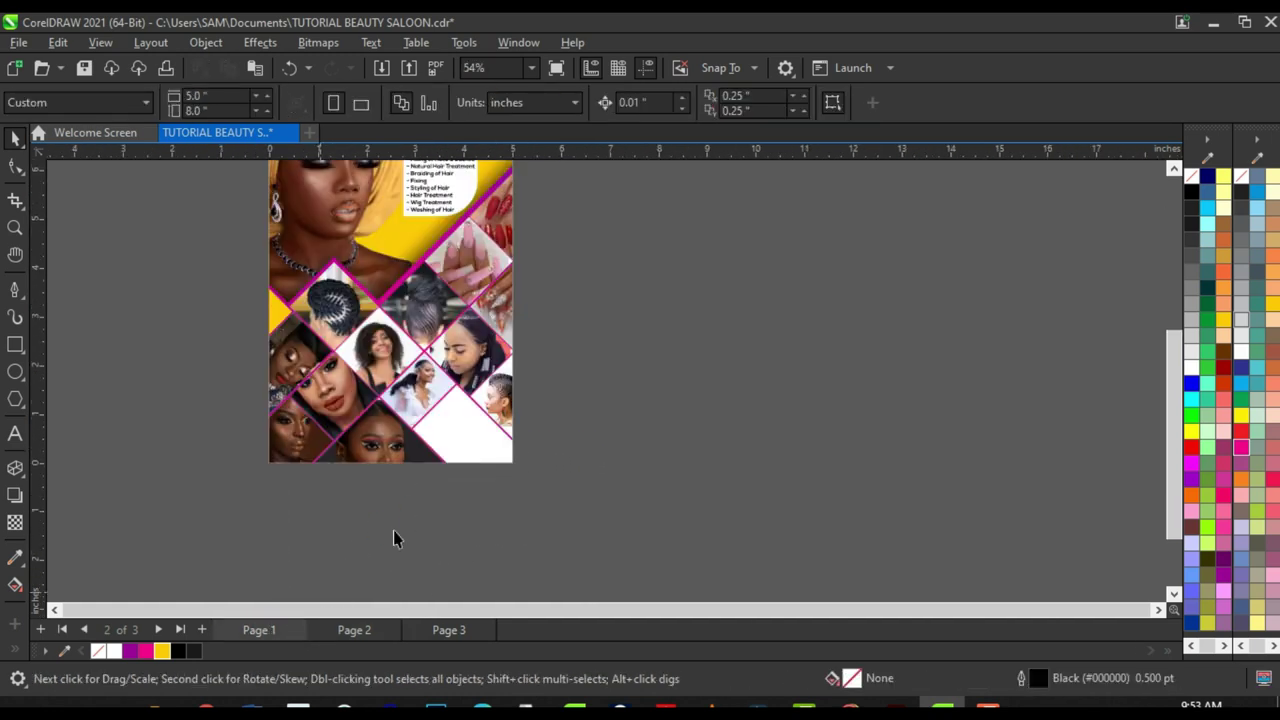
{"action": "scroll", "coordinate": [472, 408], "scroll_direction": "up", "scroll_amount": 2}
Step: Place the contact block in the empty white diamond at the flyer's lower-right corner and scale it down to fit the tile
{"action": "left_click", "coordinate": [465, 502]}
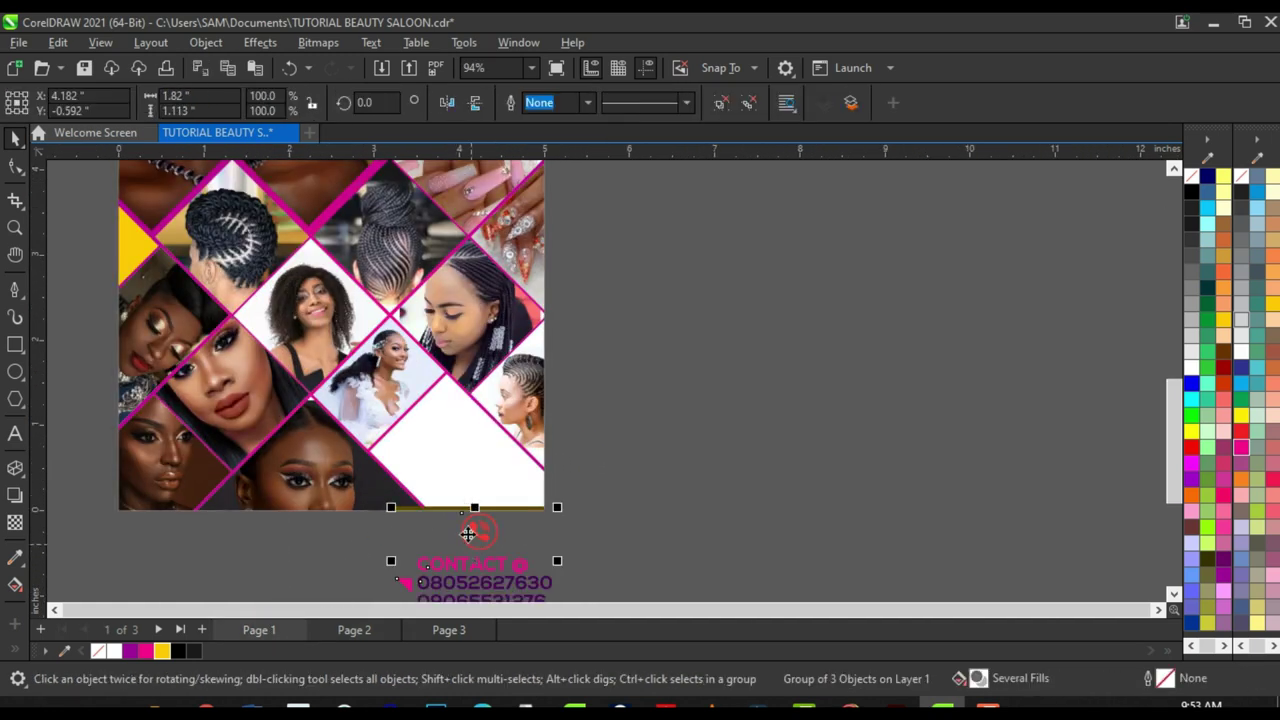
{"action": "left_click_drag", "start_coordinate": [468, 534], "coordinate": [447, 405]}
{"action": "left_click_drag", "start_coordinate": [538, 486], "coordinate": [447, 452]}
{"action": "scroll", "coordinate": [458, 470], "scroll_direction": "up", "scroll_amount": 2}
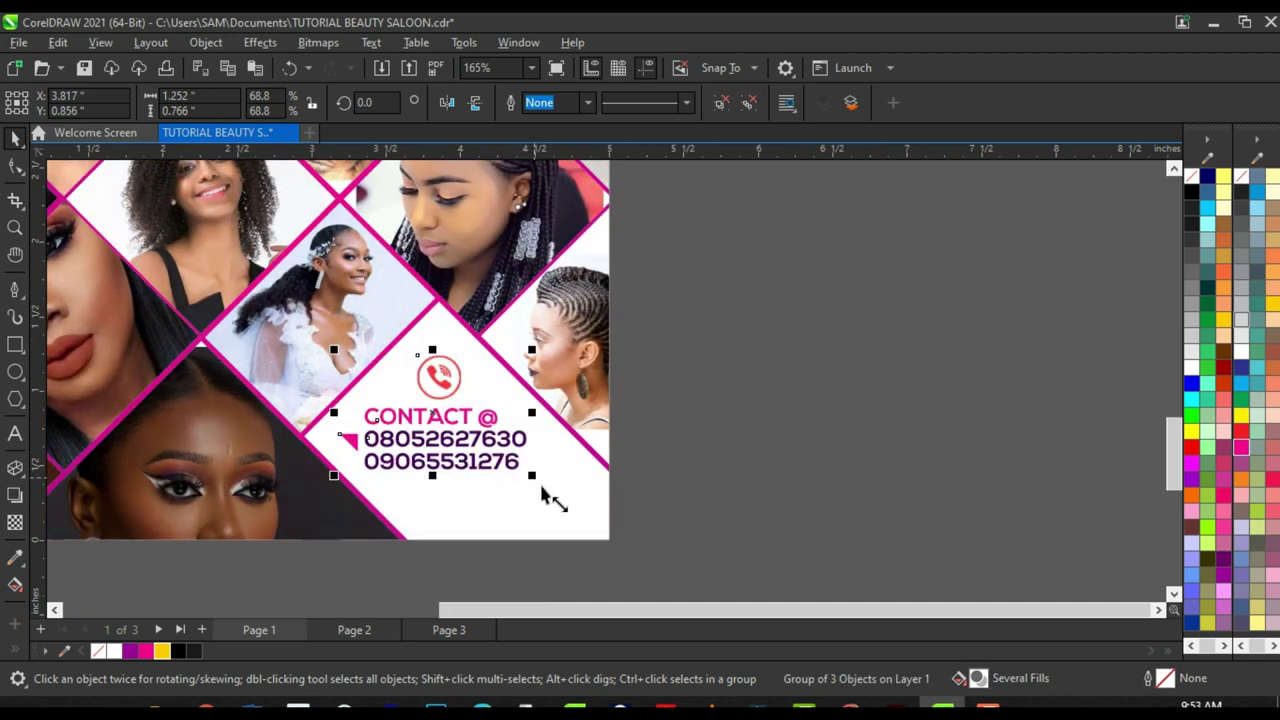
{"action": "left_click_drag", "start_coordinate": [532, 476], "coordinate": [541, 486]}
{"action": "scroll", "coordinate": [460, 478], "scroll_direction": "down", "scroll_amount": 2}
{"action": "left_click", "coordinate": [536, 507]}
Step: Fit the whole flyer in view and show it in full-screen preview to check the finished layout
{"action": "scroll", "coordinate": [500, 462], "scroll_direction": "down", "scroll_amount": 3}
{"action": "scroll", "coordinate": [431, 237], "scroll_direction": "up", "scroll_amount": 1}
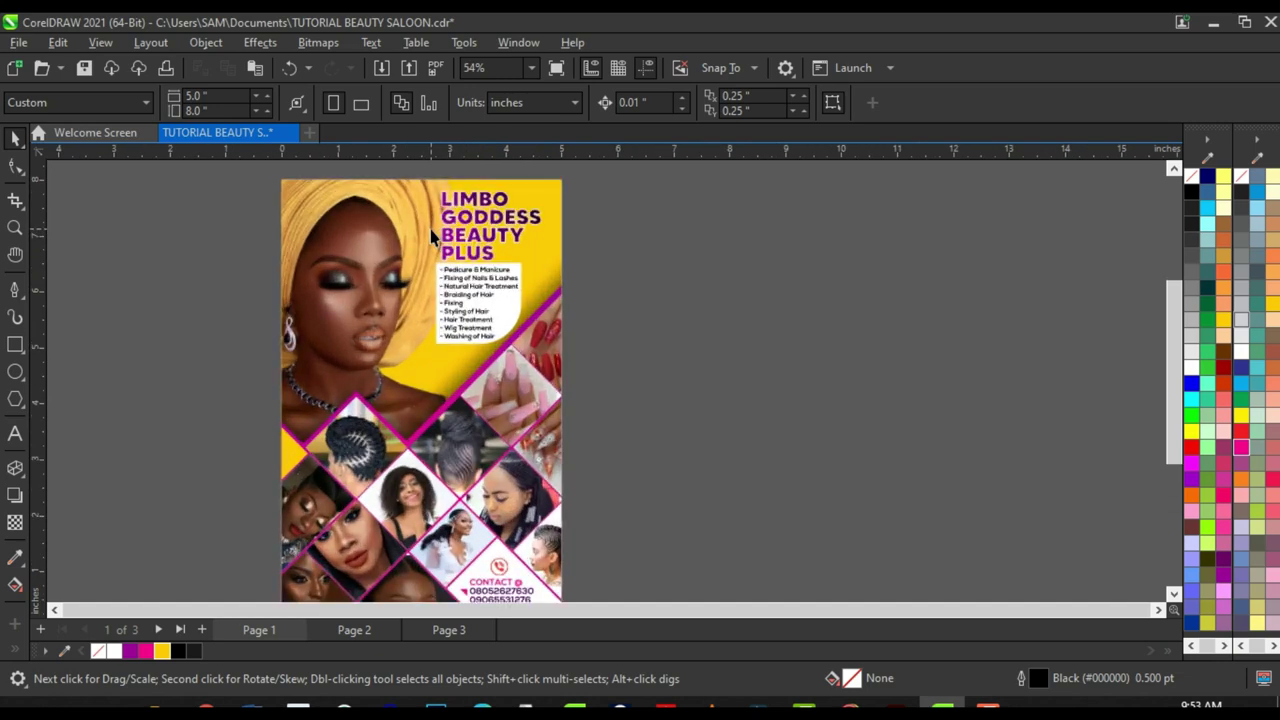
{"action": "scroll", "coordinate": [432, 236], "scroll_direction": "down", "scroll_amount": 1}
{"action": "scroll", "coordinate": [425, 270], "scroll_direction": "up", "scroll_amount": 1}
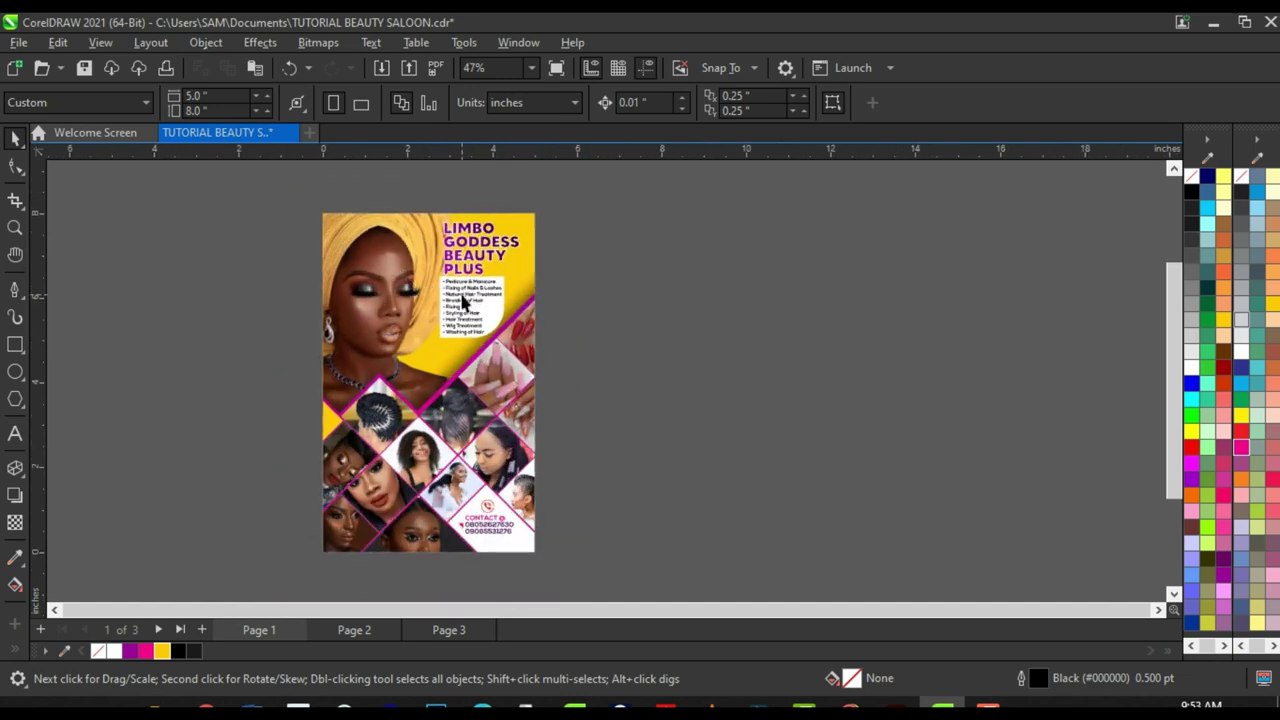
{"action": "key", "text": "z"}
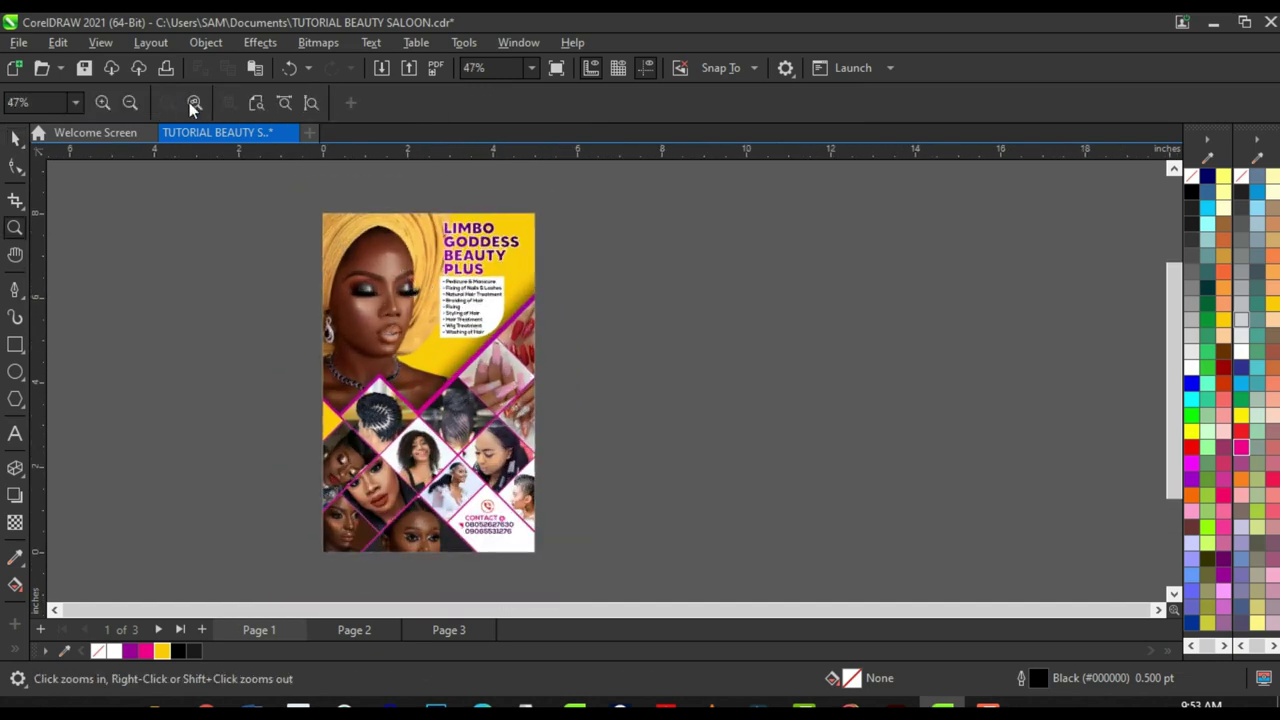
{"action": "left_click", "coordinate": [198, 106]}
{"action": "key", "text": "space"}
{"action": "right_click", "coordinate": [156, 186]}
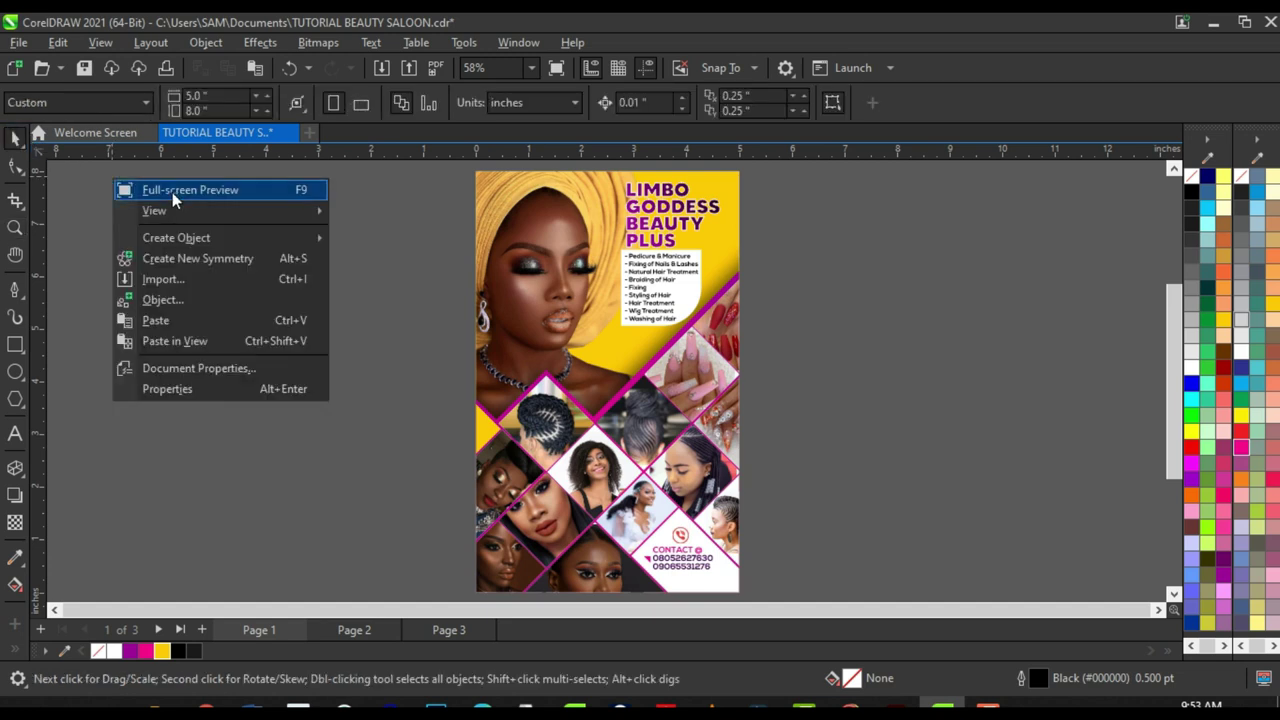
{"action": "left_click", "coordinate": [174, 193]}
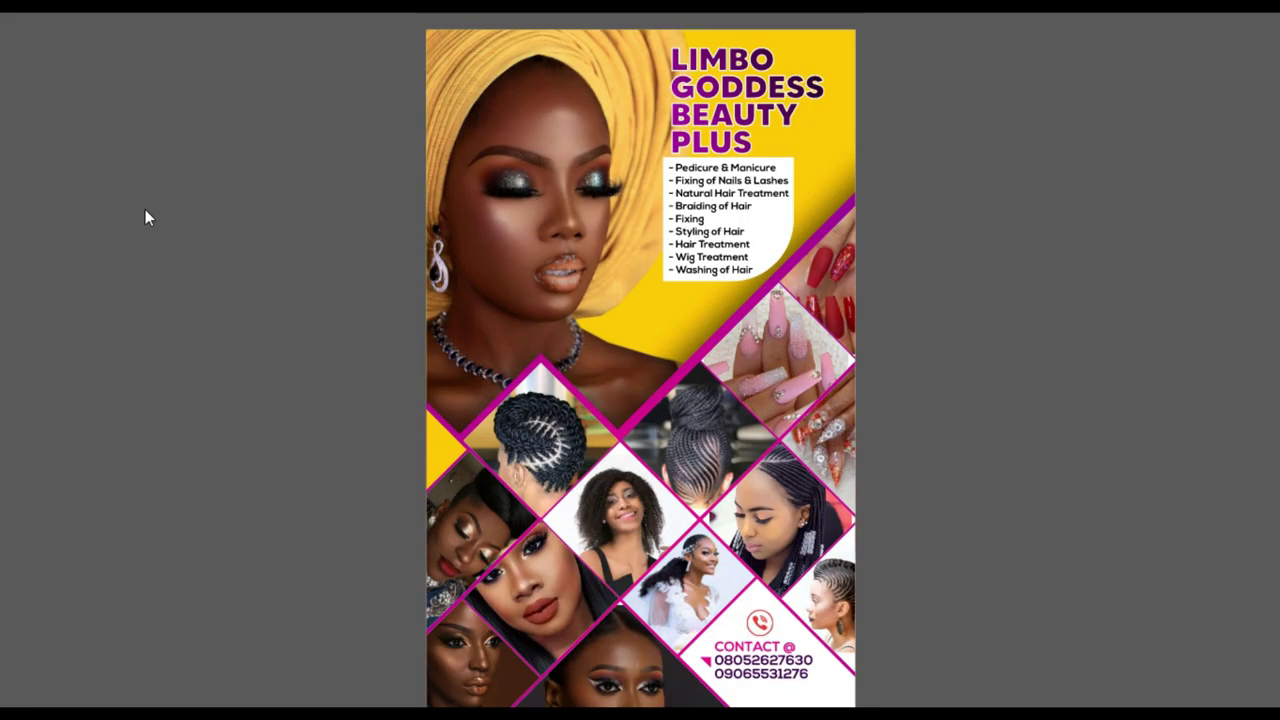